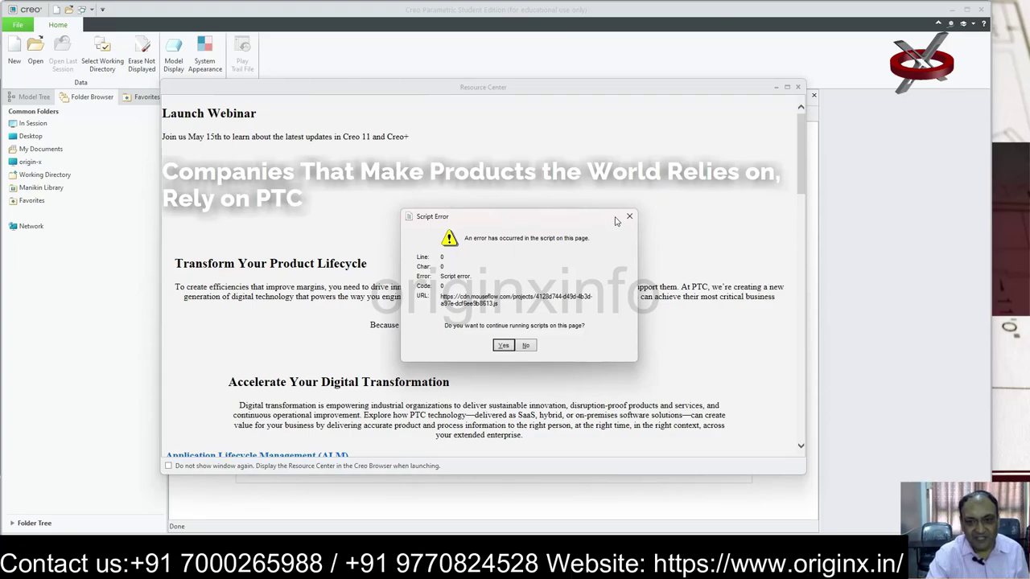
# Step: Dismiss the three script error pop-ups, then close the Resource Center and built-in web page
pyautogui.click(629, 215)
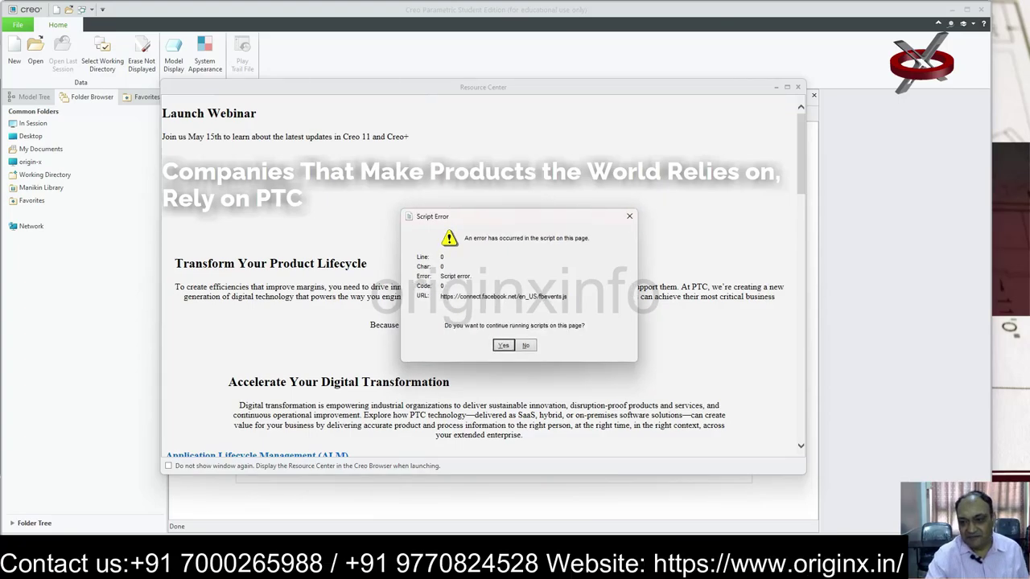
pyautogui.click(503, 346)
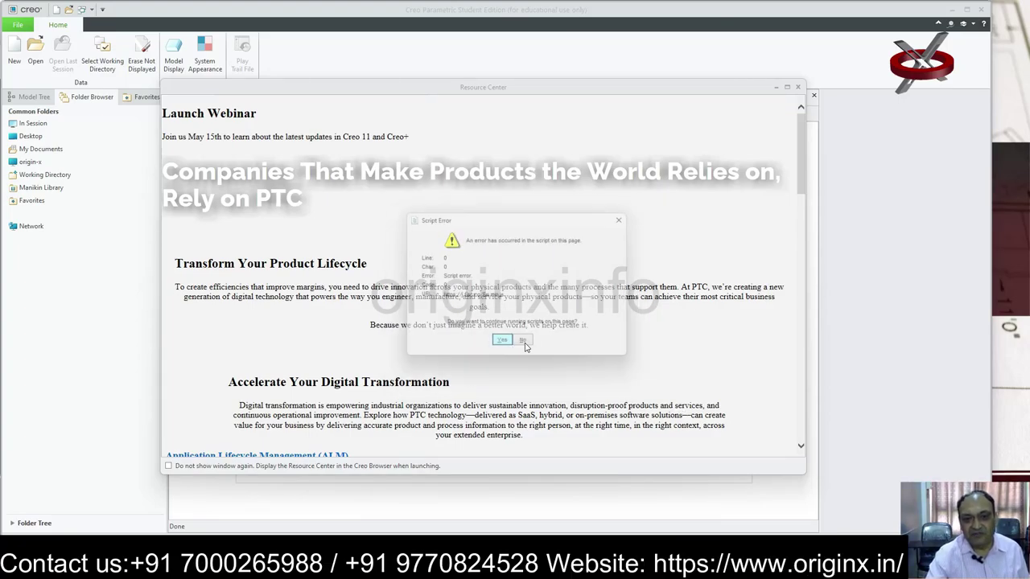
pyautogui.click(629, 215)
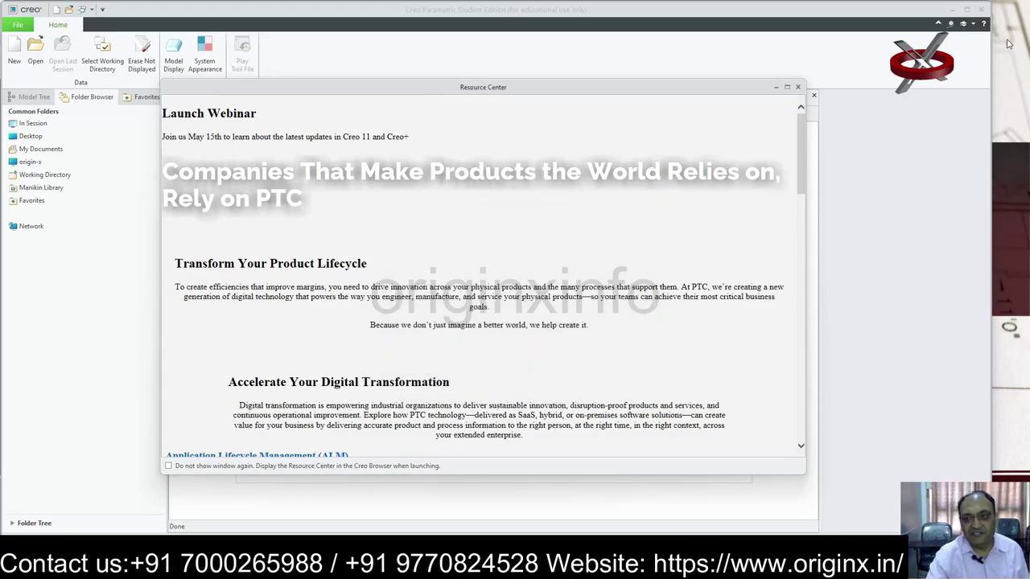
pyautogui.click(798, 88)
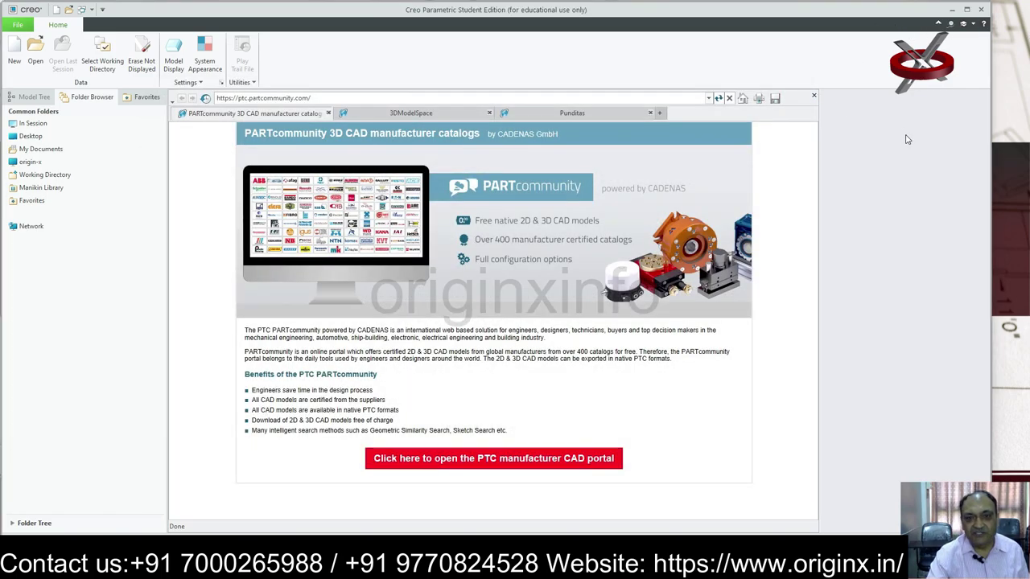
pyautogui.click(815, 97)
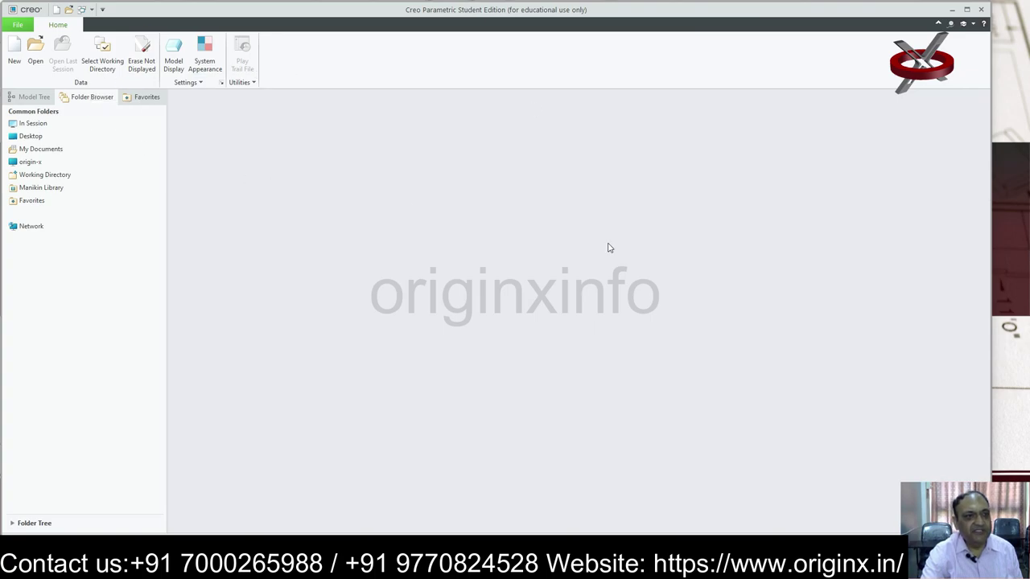
# Step: Create a new Part (Solid) file named prt0001 from the default template
pyautogui.click(15, 55)
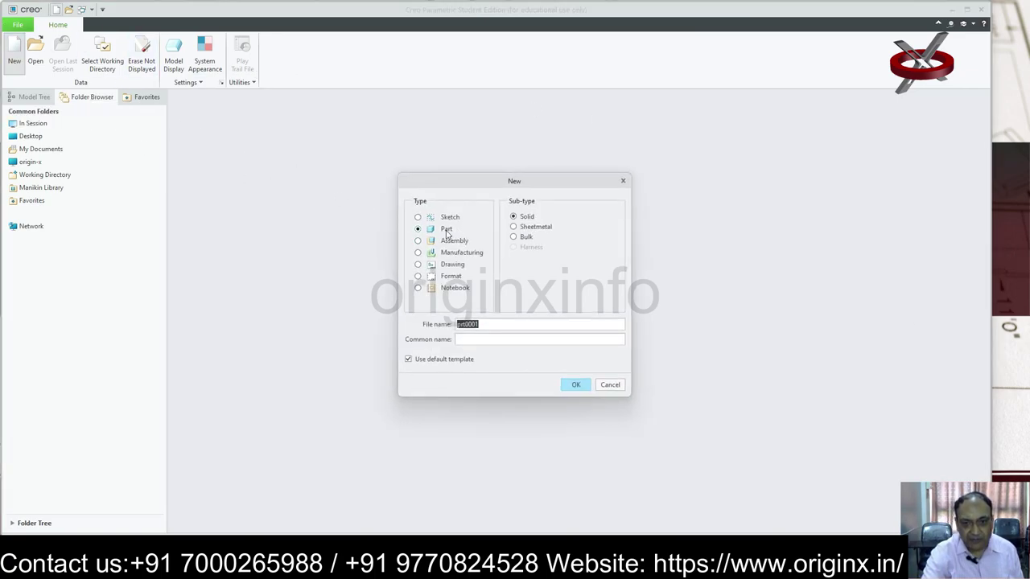
pyautogui.click(416, 218)
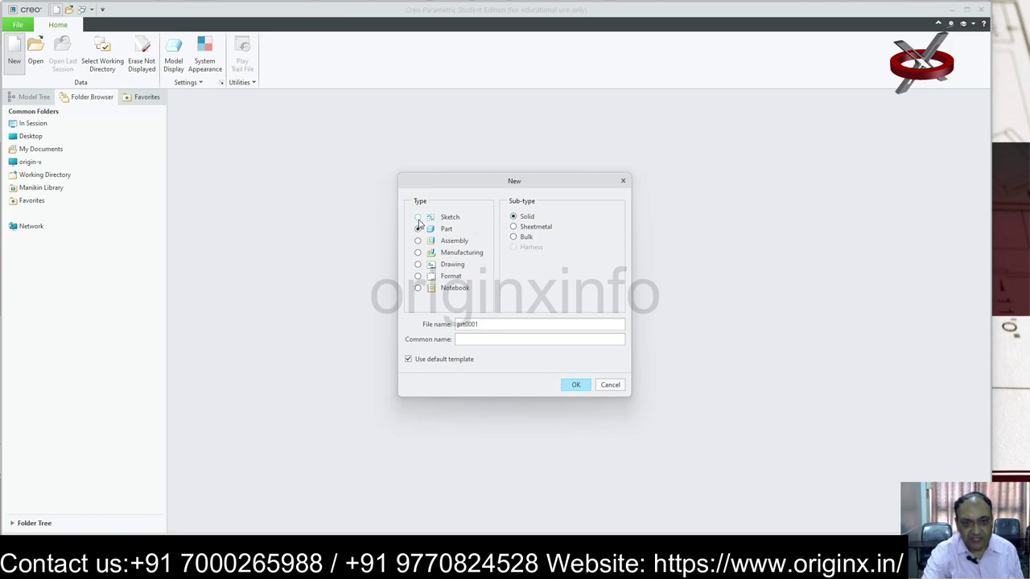
pyautogui.click(417, 229)
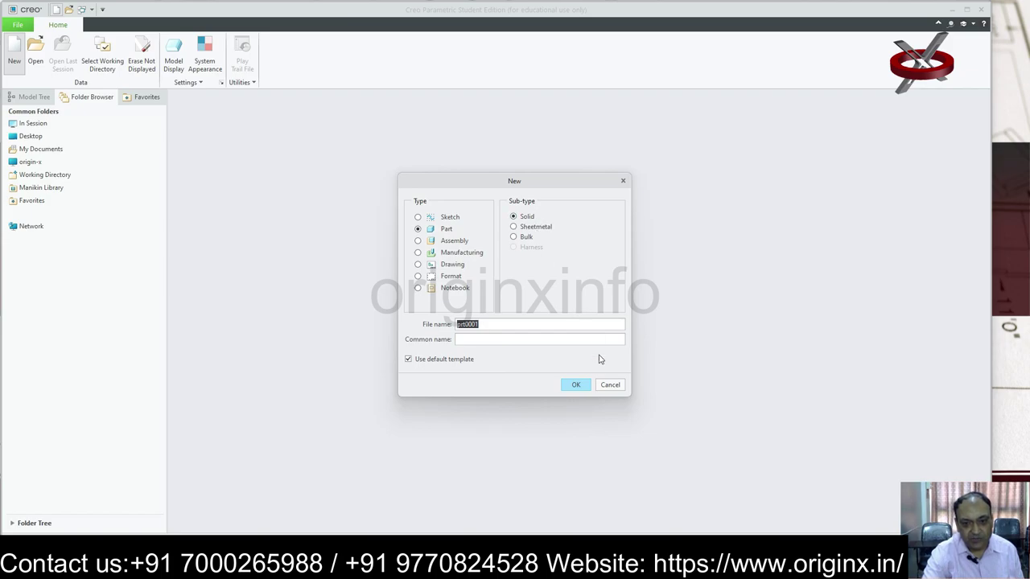
pyautogui.click(574, 386)
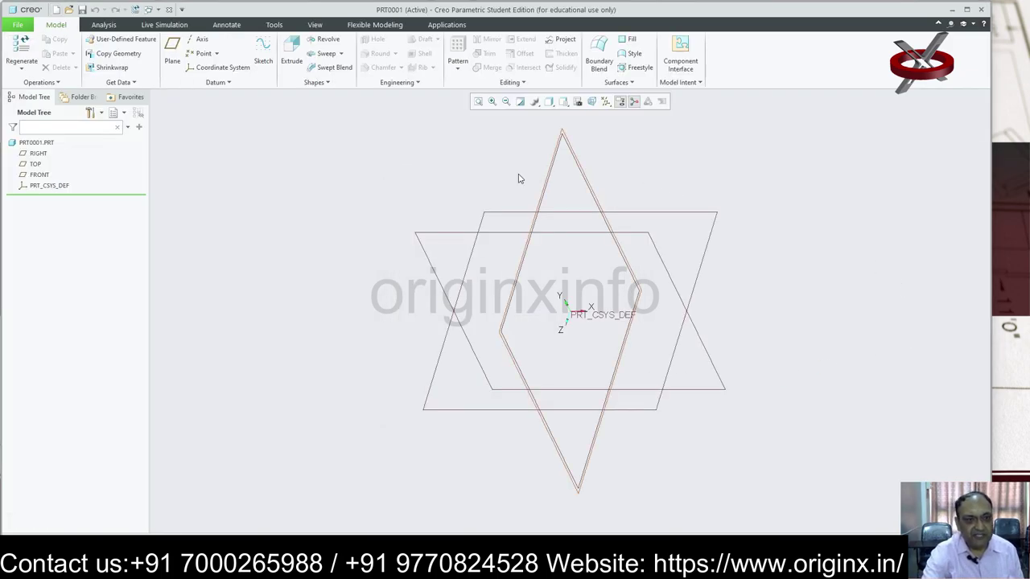
# Step: Start a sketch on the FRONT datum plane and enter sketch mode
pyautogui.click(263, 50)
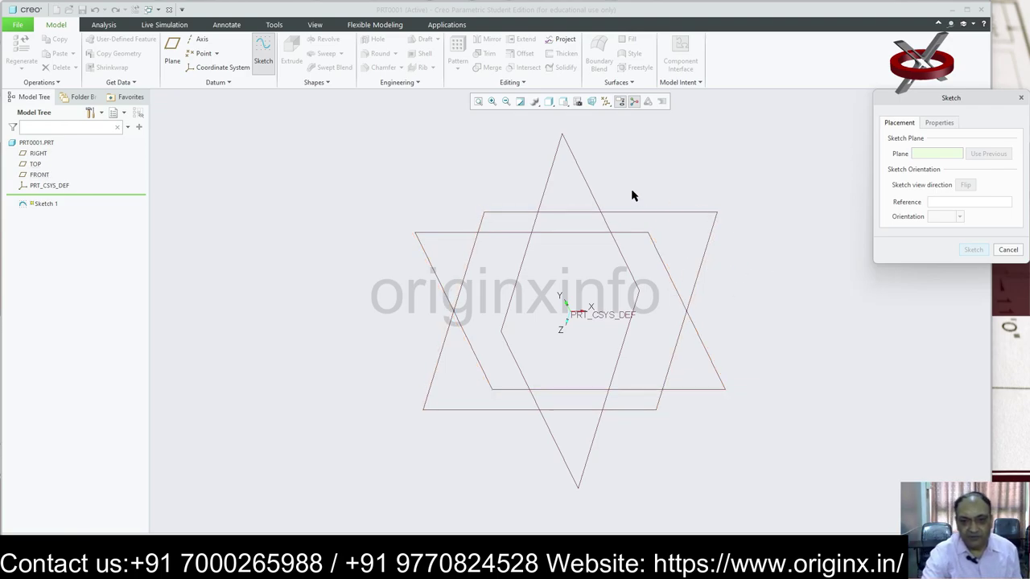
pyautogui.click(632, 233)
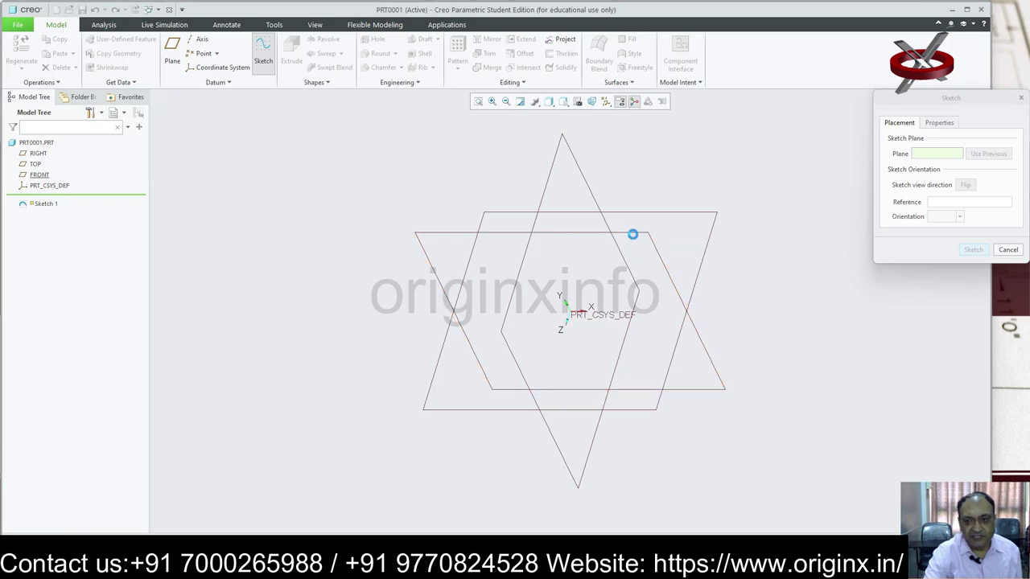
pyautogui.click(974, 250)
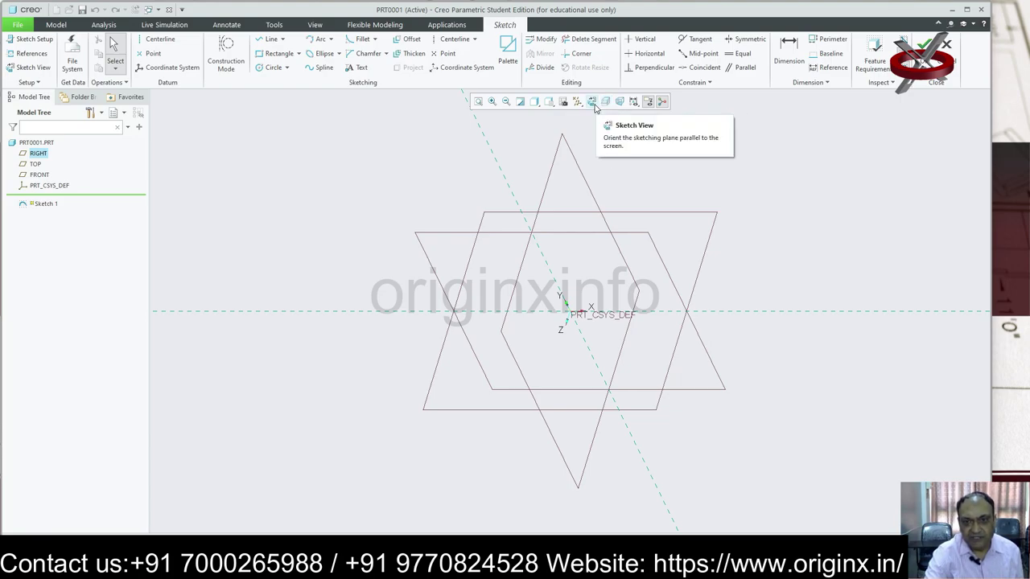
# Step: Orient the sketch plane flat to the screen and draw one horizontal line above the origin
pyautogui.click(596, 107)
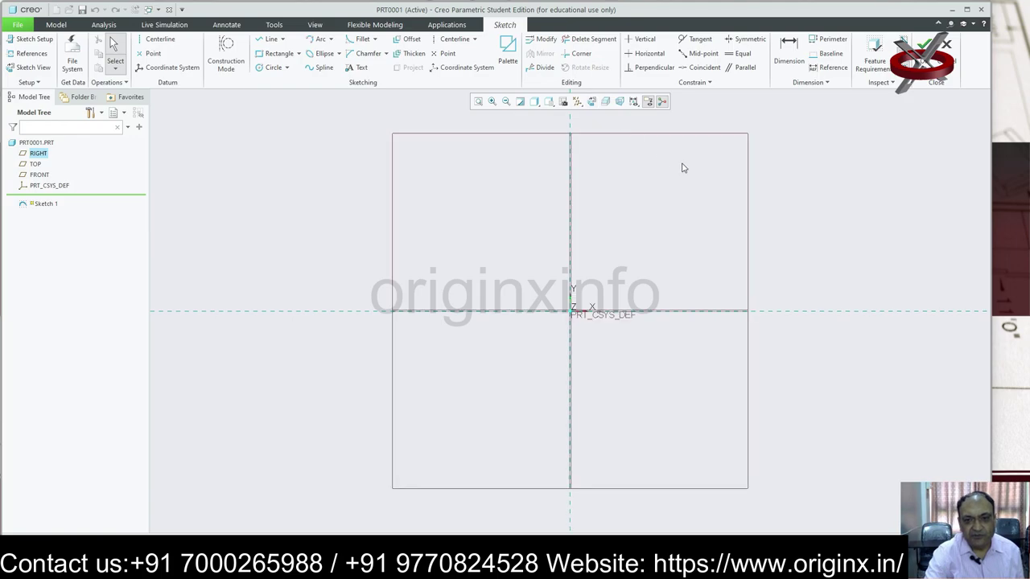
pyautogui.click(283, 40)
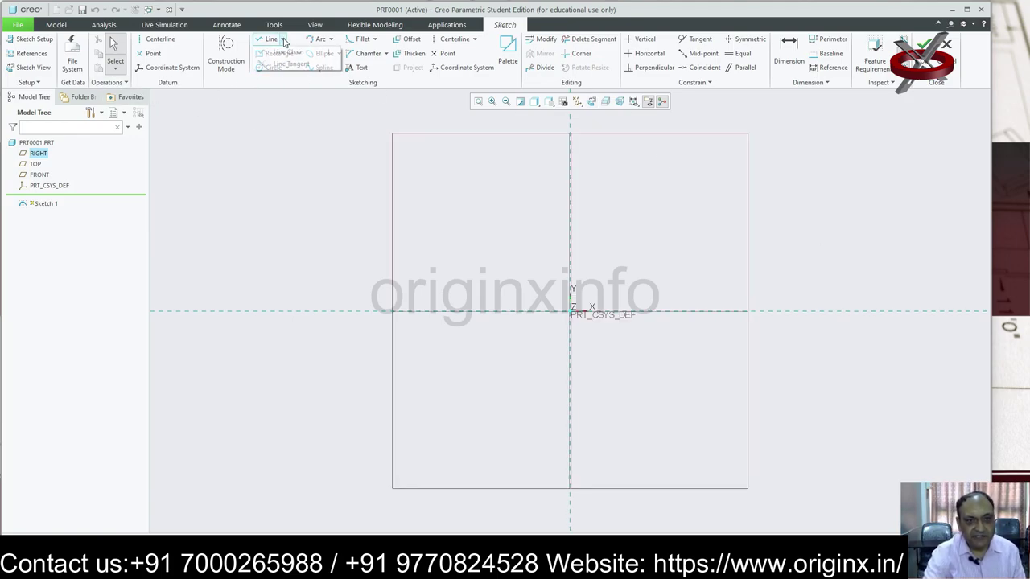
pyautogui.click(284, 53)
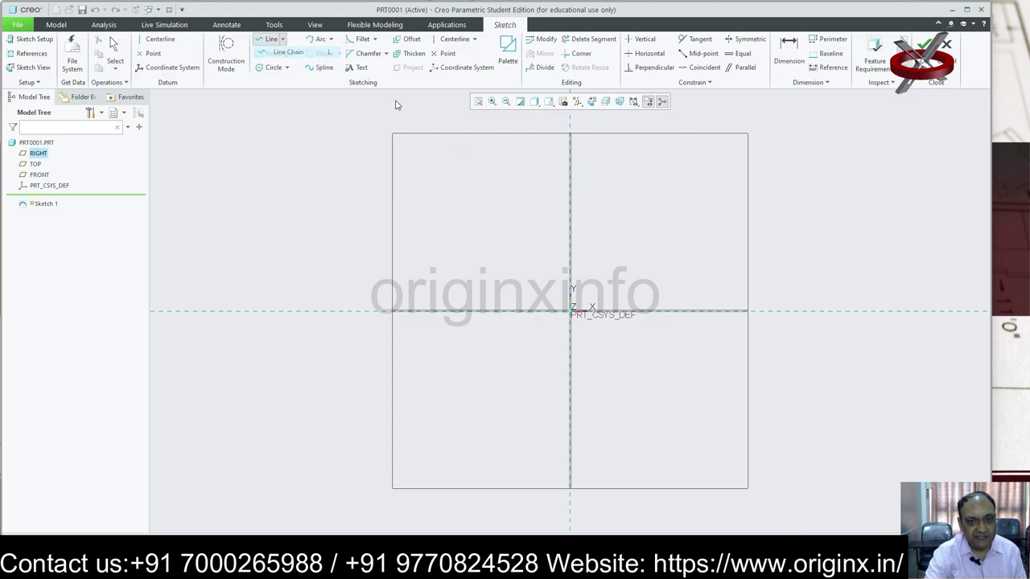
pyautogui.click(500, 243)
pyautogui.click(686, 242)
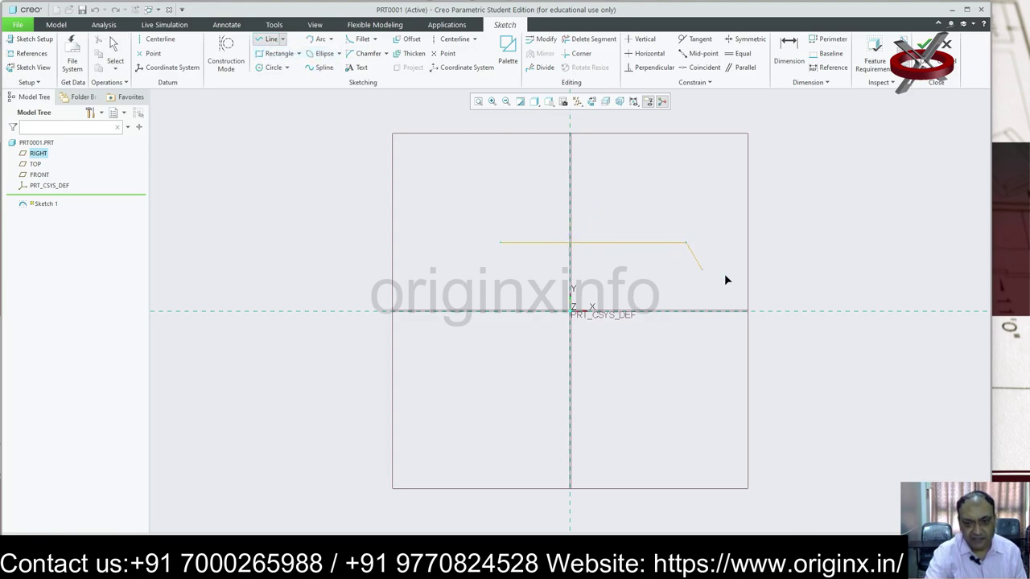
pyautogui.middleClick(833, 260)
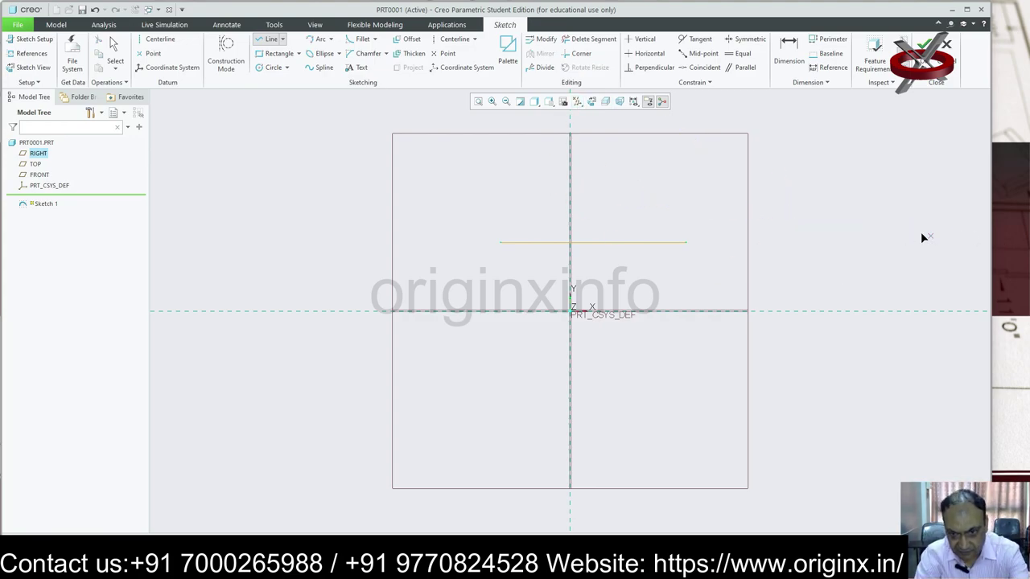
pyautogui.middleClick(846, 188)
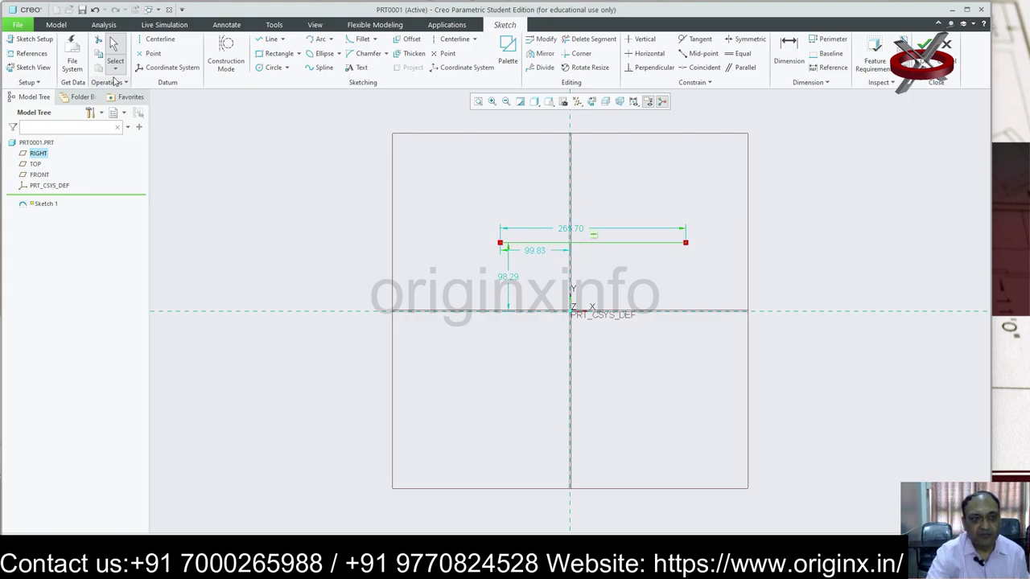
# Step: Draw a trial slanted line below the horizontal one and select it
pyautogui.click(284, 40)
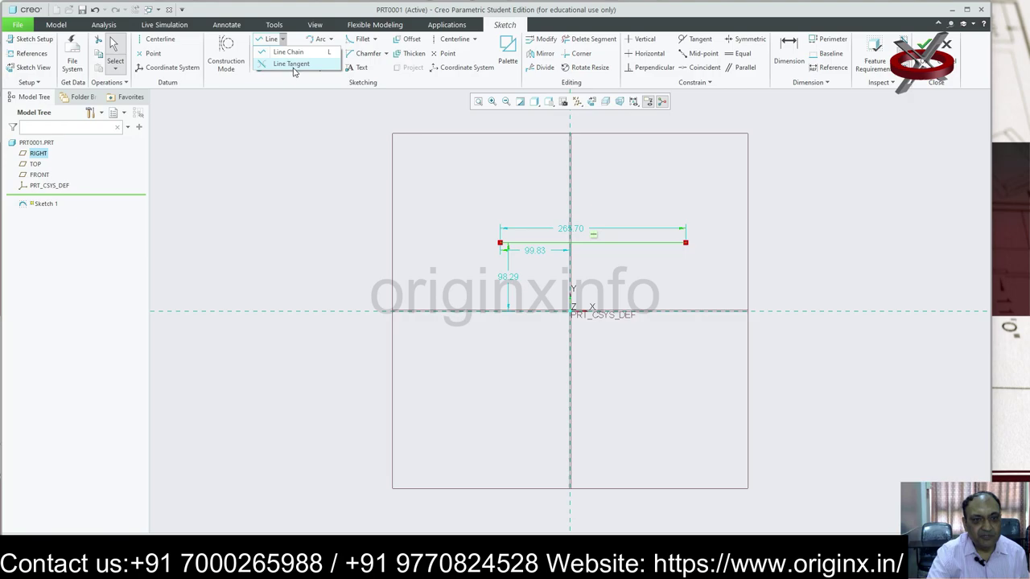
pyautogui.click(296, 67)
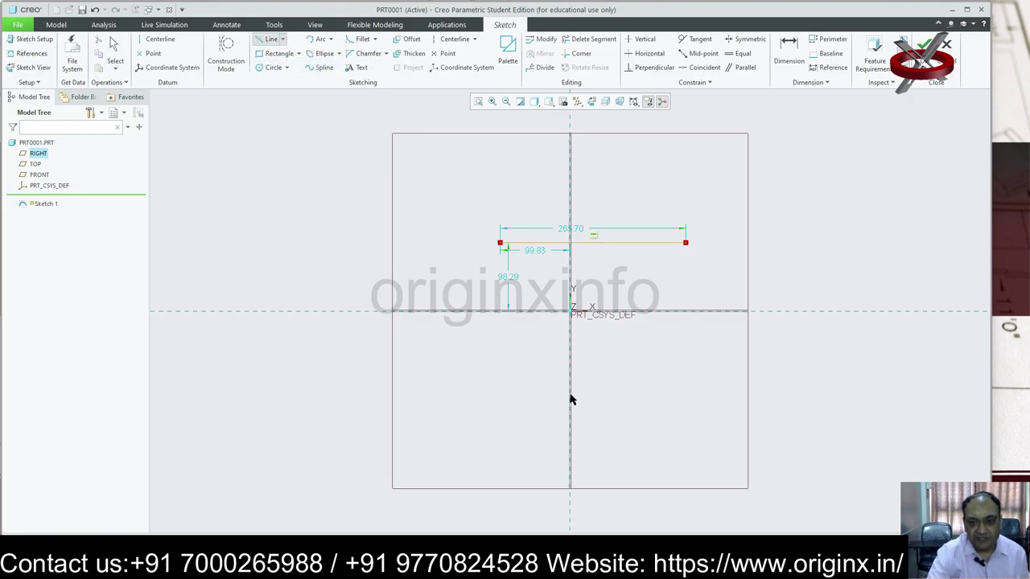
pyautogui.click(282, 38)
pyautogui.click(291, 52)
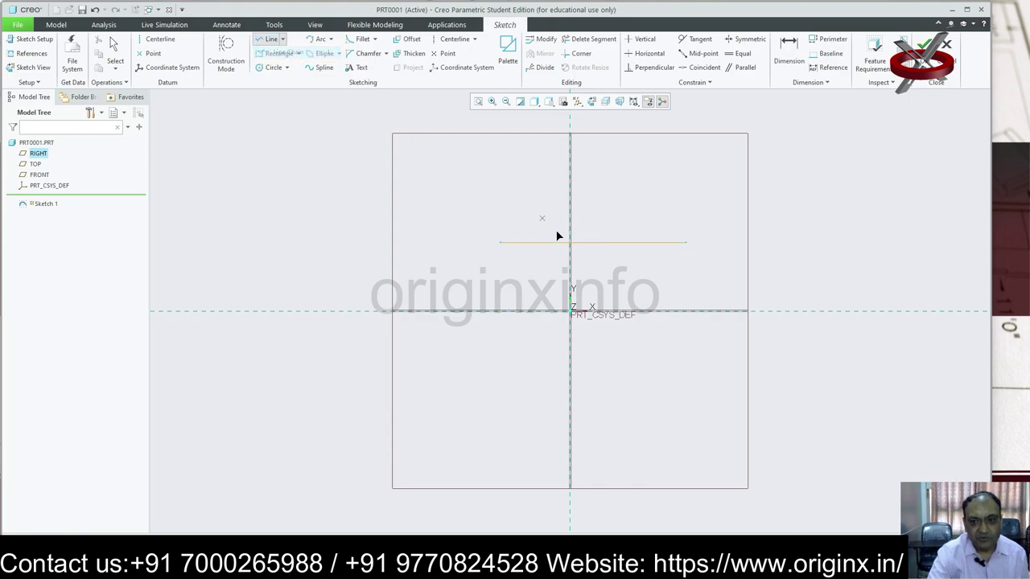
pyautogui.click(672, 271)
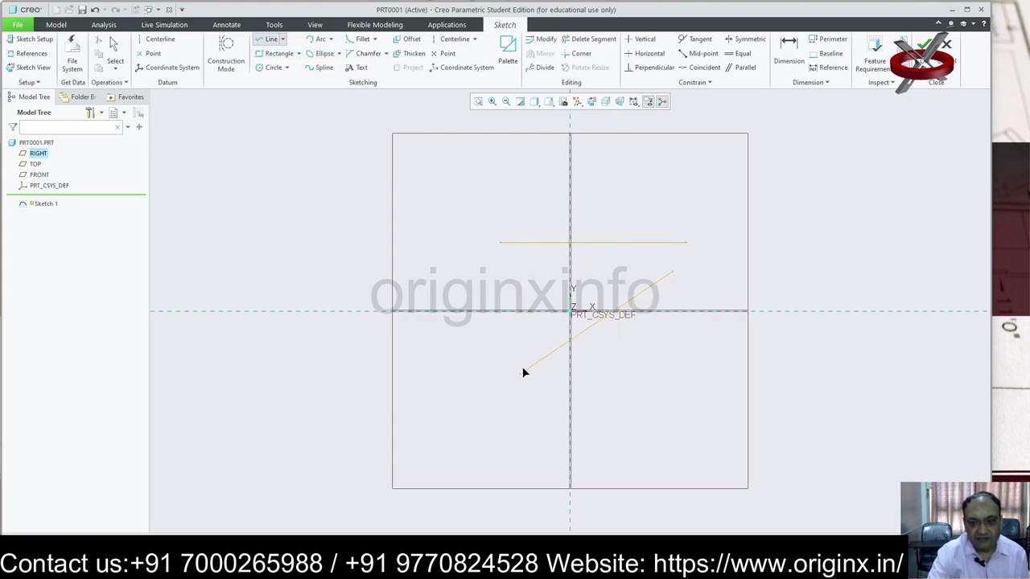
pyautogui.click(511, 257)
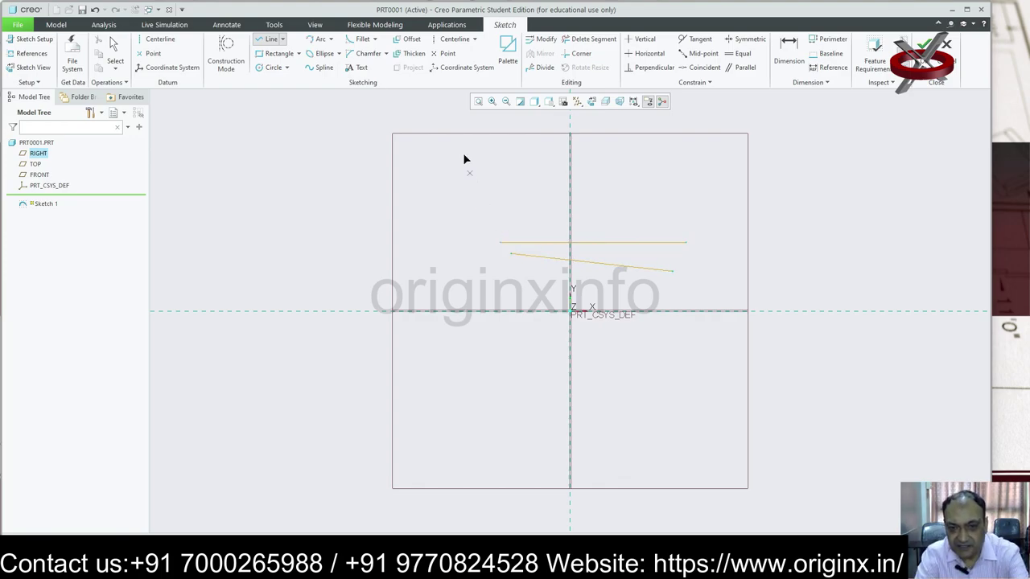
pyautogui.middleClick(464, 158)
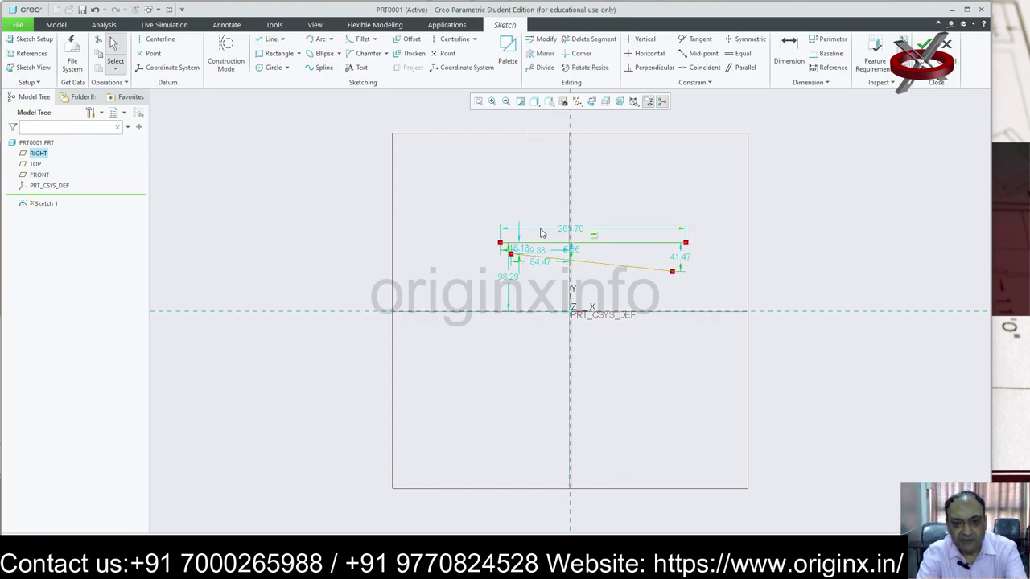
pyautogui.click(515, 256)
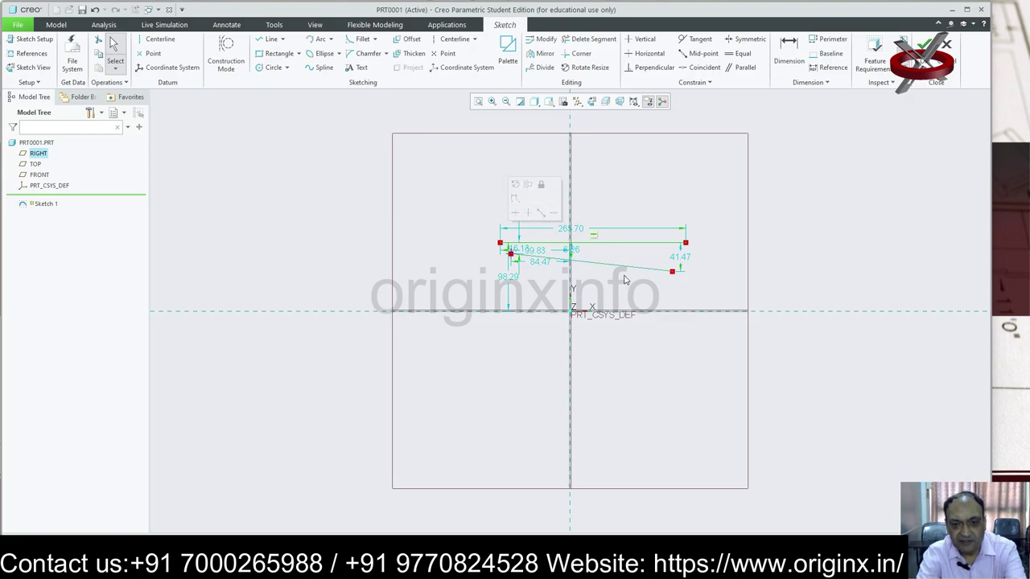
# Step: Delete the slanted line, then draw and delete another trial slanted line
pyautogui.press('Delete')
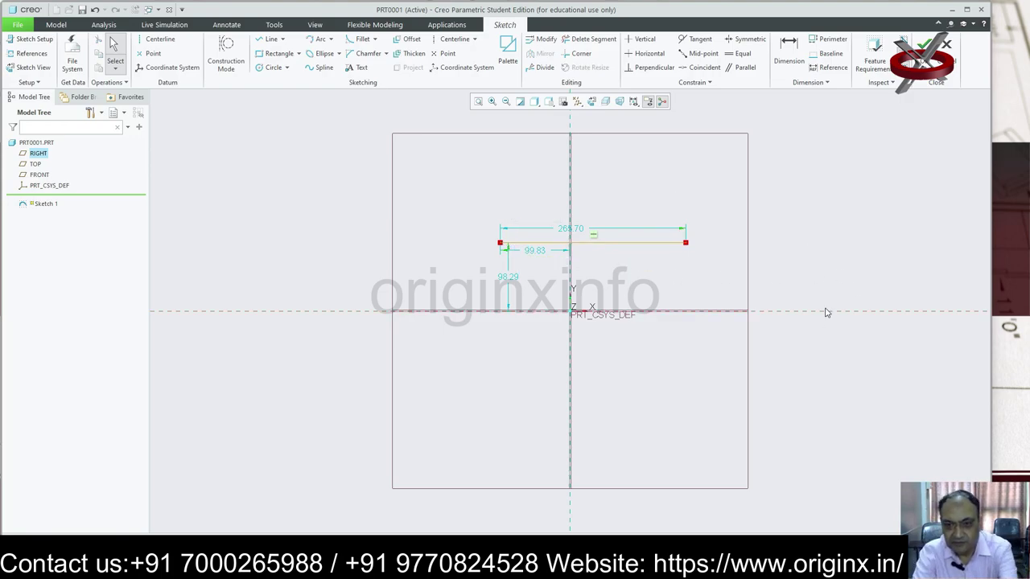
pyautogui.click(283, 39)
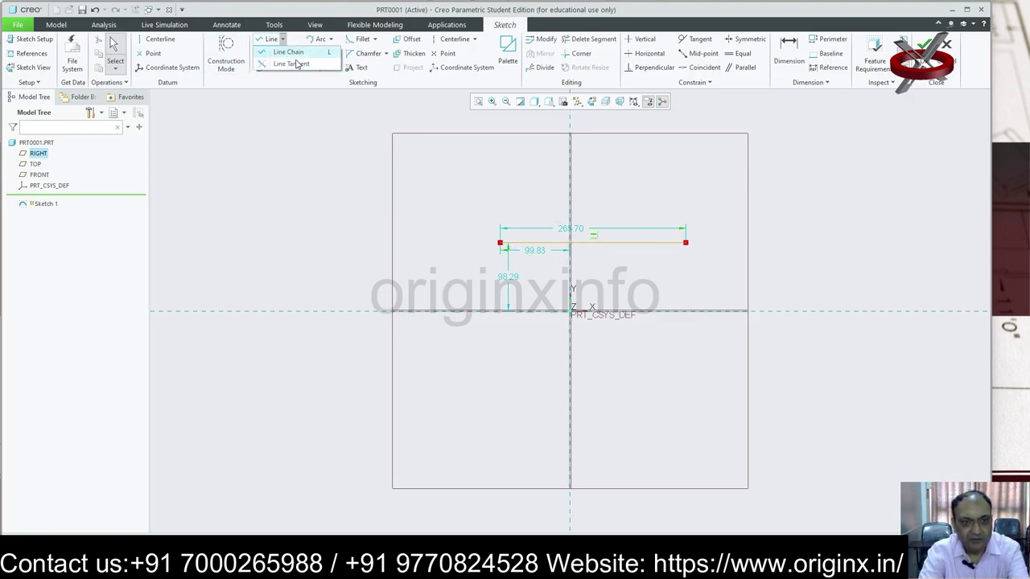
pyautogui.click(290, 52)
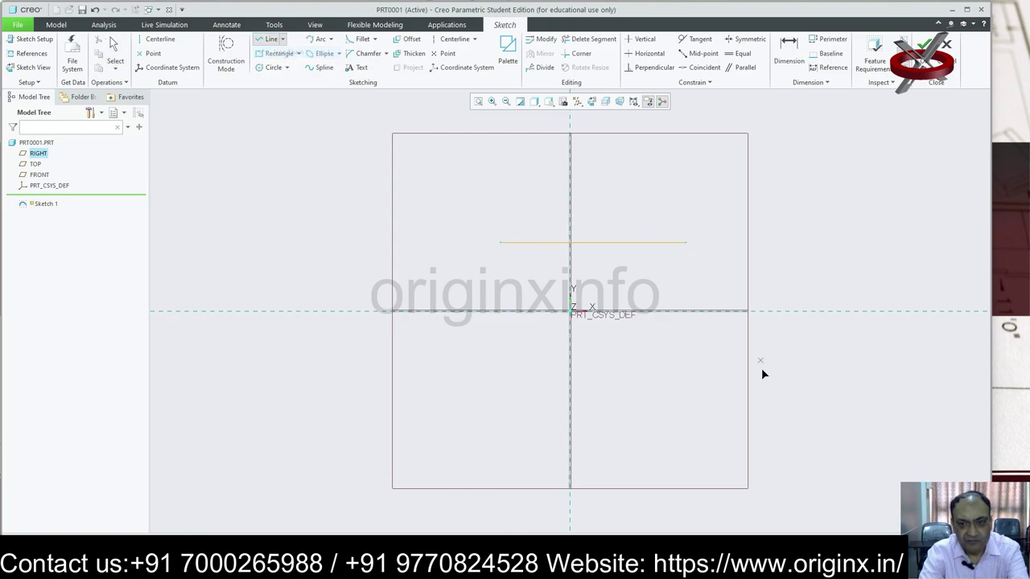
pyautogui.click(684, 250)
pyautogui.middleClick(885, 235)
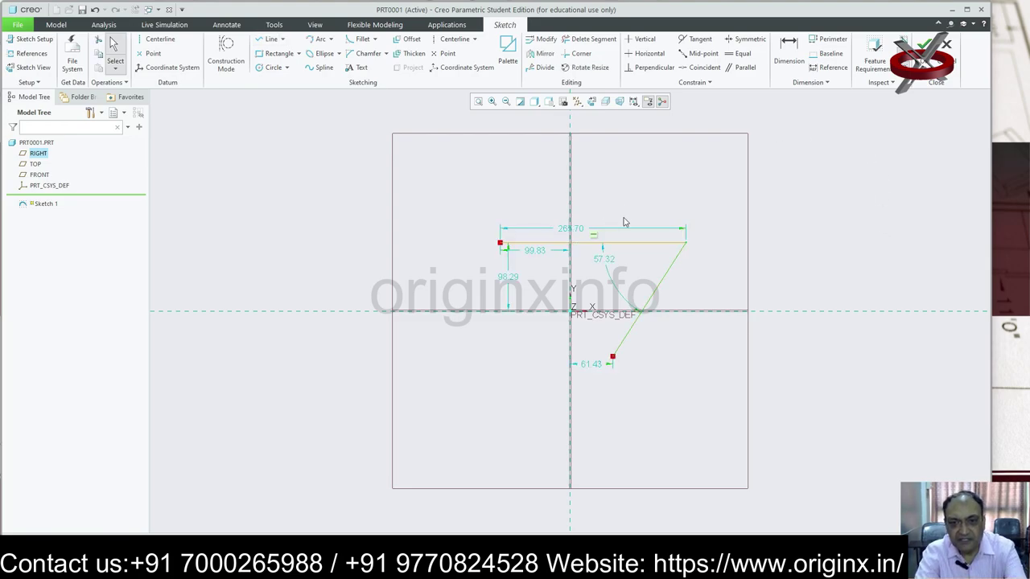
pyautogui.click(283, 42)
pyautogui.click(291, 66)
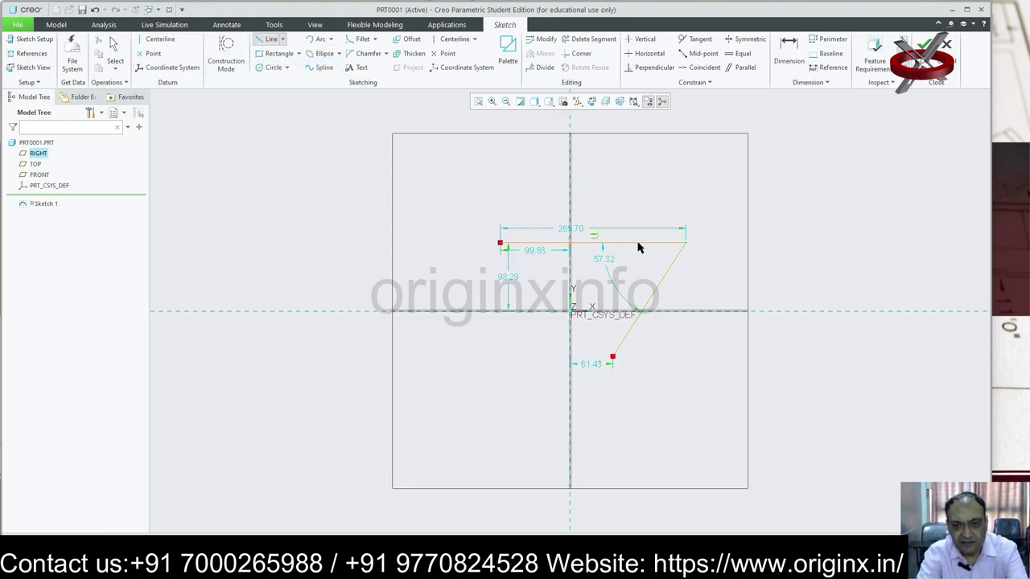
pyautogui.middleClick(759, 268)
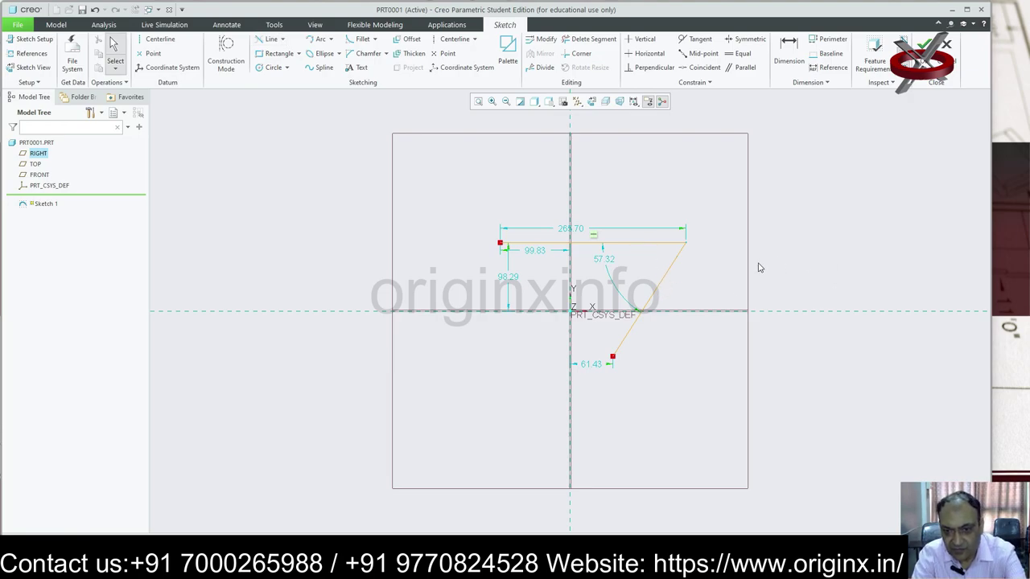
pyautogui.click(660, 293)
pyautogui.press('Delete')
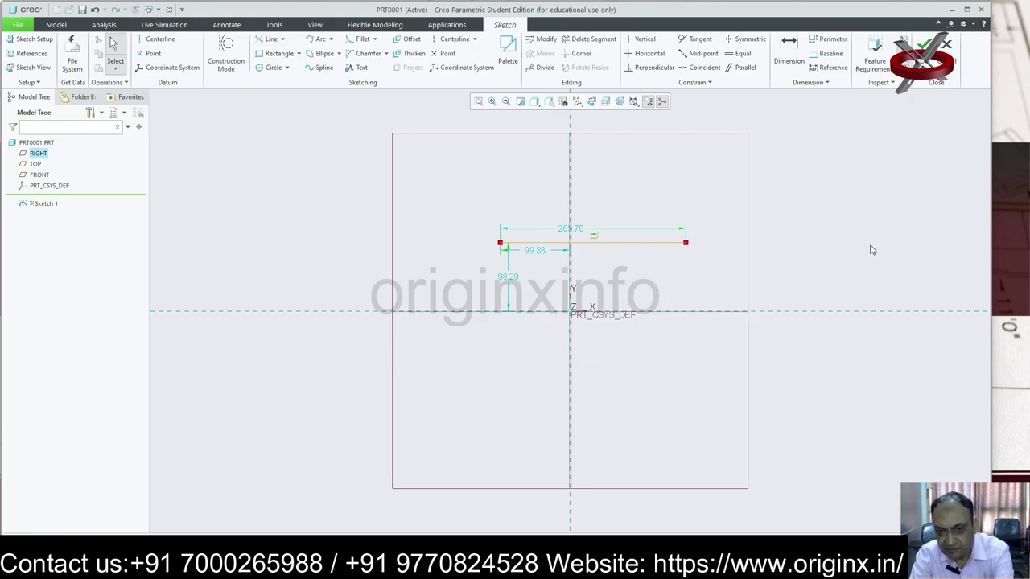
# Step: Draw a diagonal line from below left of the origin across the horizontal line
pyautogui.click(282, 39)
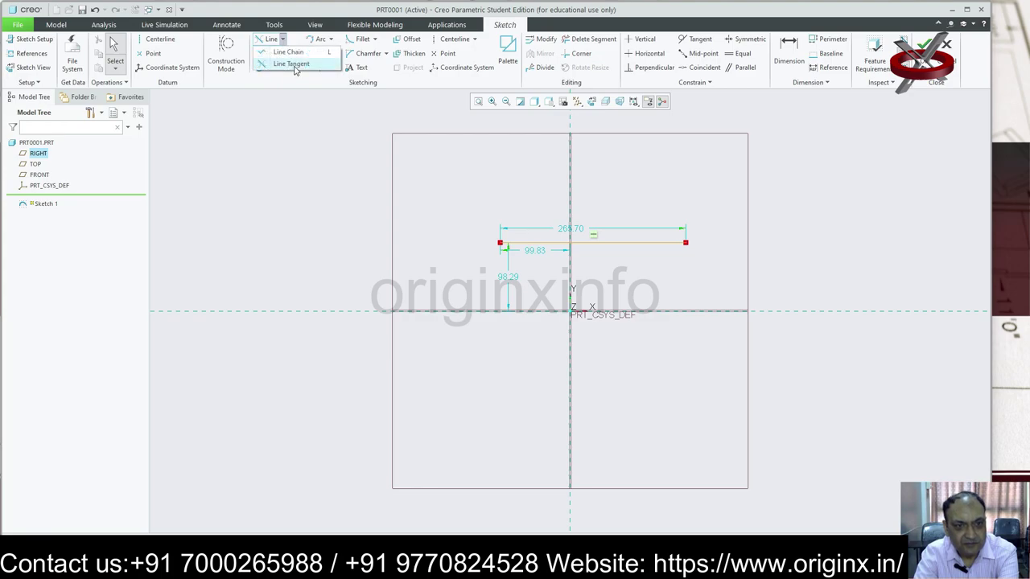
pyautogui.click(294, 65)
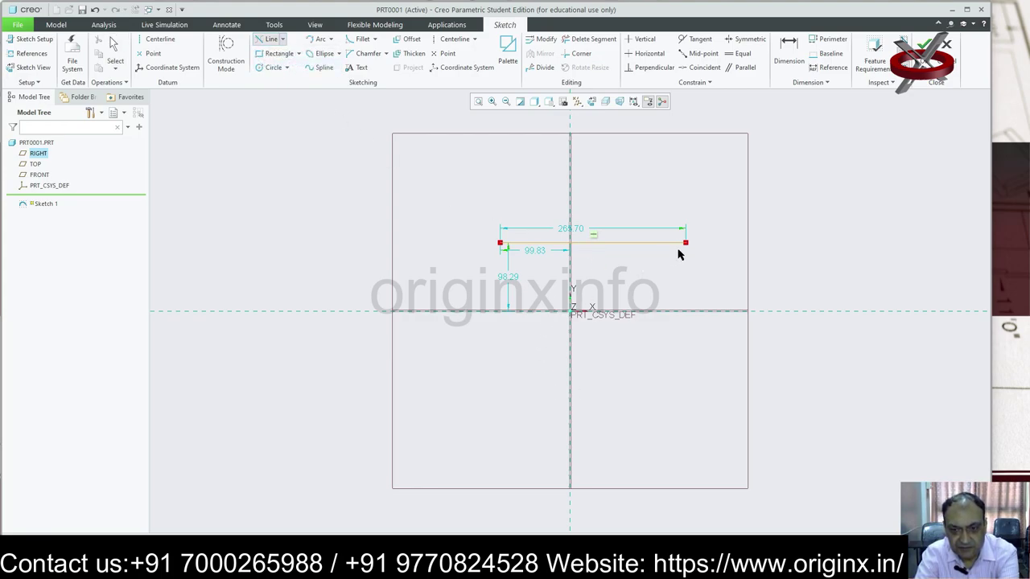
pyautogui.click(282, 39)
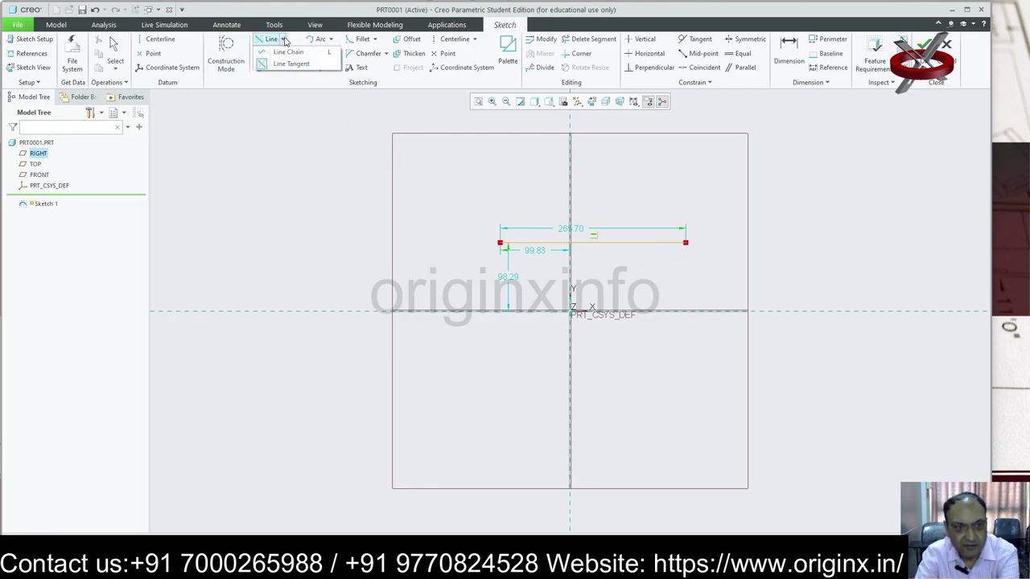
pyautogui.click(297, 65)
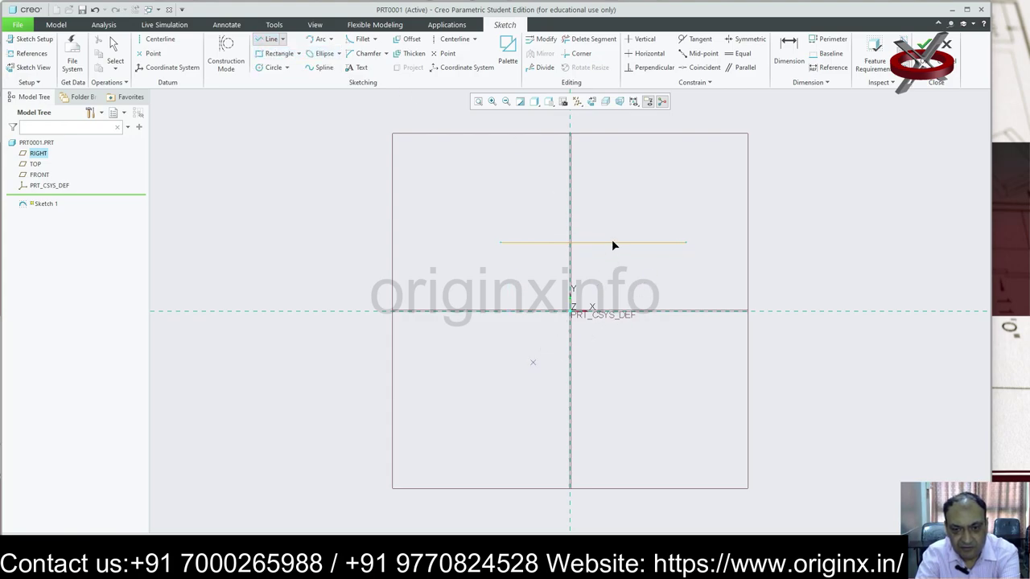
pyautogui.click(533, 362)
pyautogui.click(628, 193)
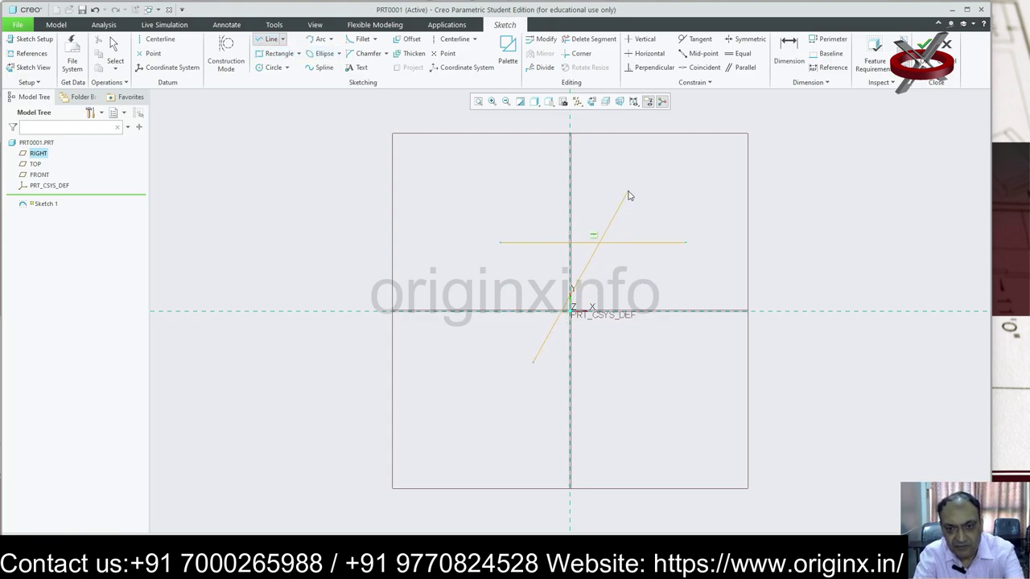
pyautogui.middleClick(630, 195)
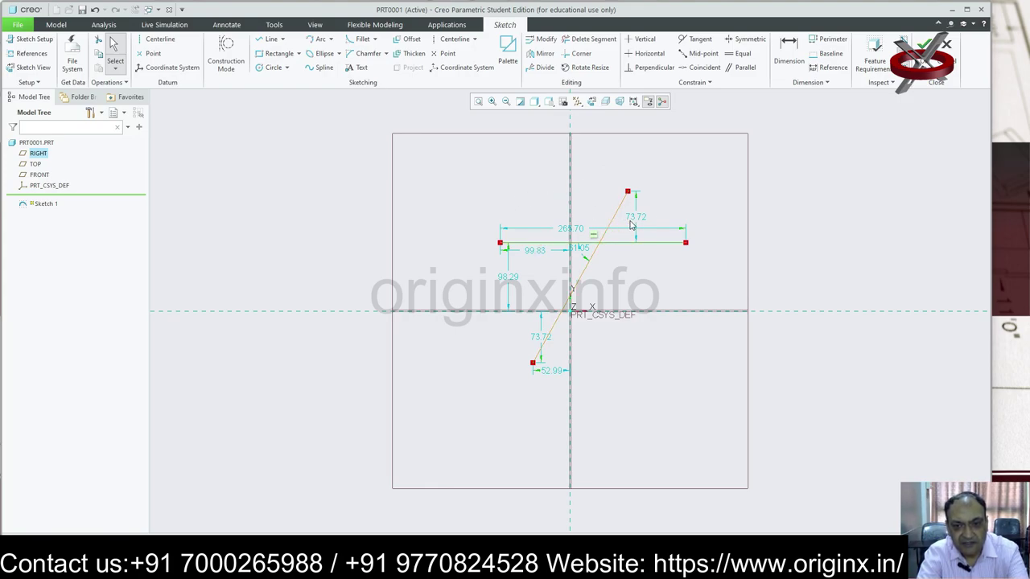
# Step: Delete the diagonal line and the horizontal line, leaving the sketch empty
pyautogui.click(765, 234)
pyautogui.click(598, 246)
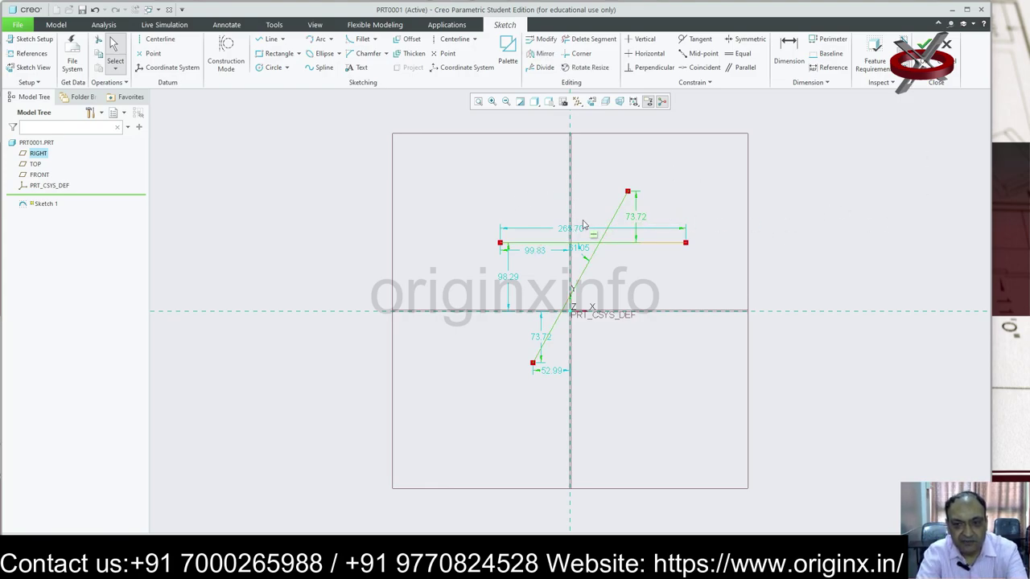
pyautogui.press('Delete')
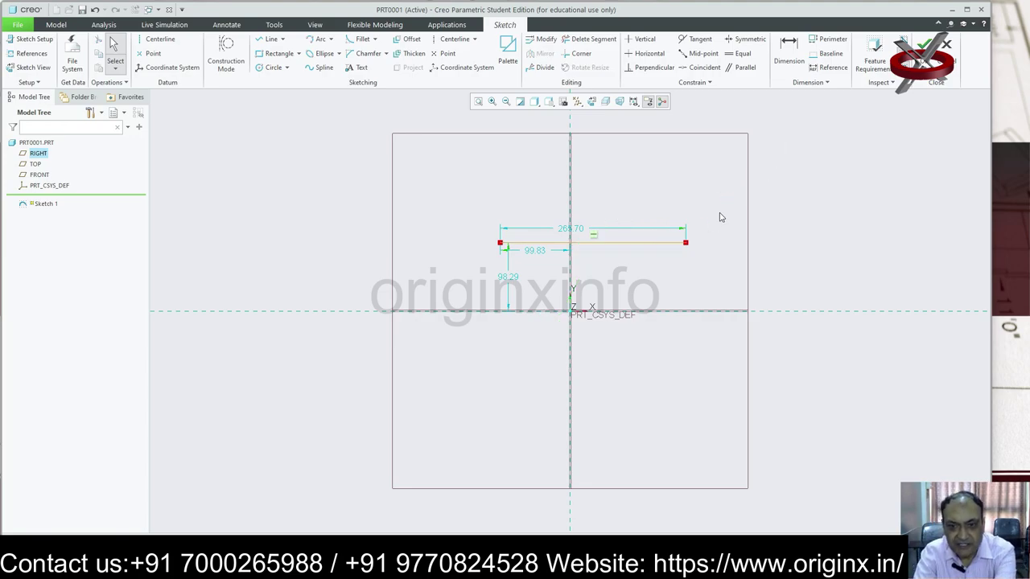
pyautogui.moveTo(699, 240); pyautogui.dragTo(436, 271)
pyautogui.press('Delete')
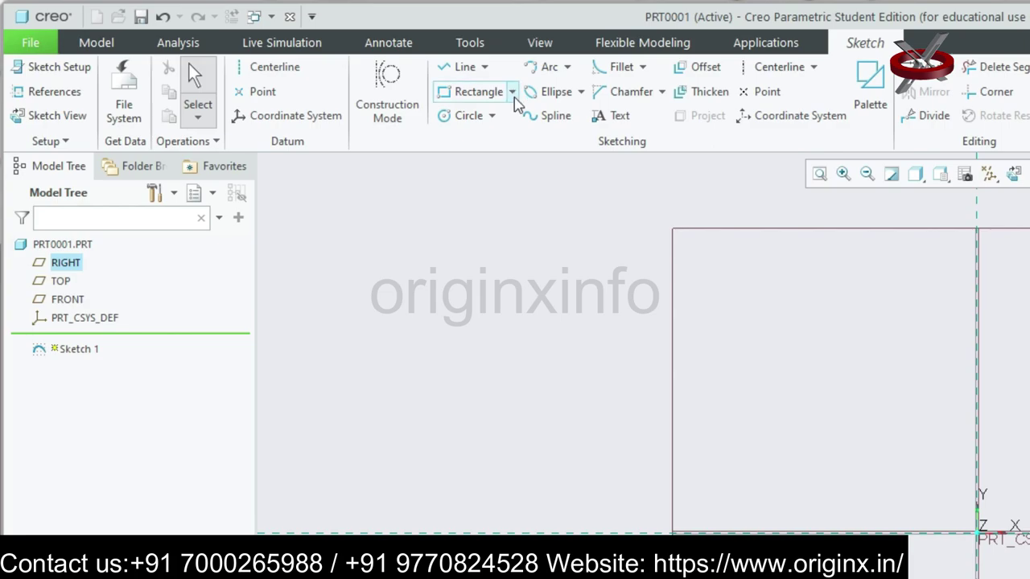
pyautogui.click(512, 92)
pyautogui.click(514, 116)
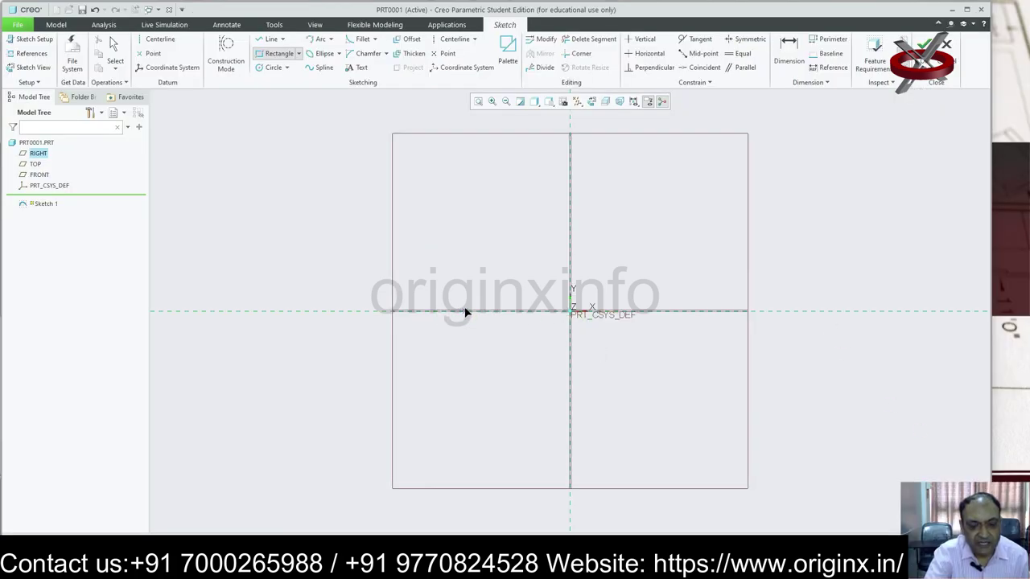
pyautogui.click(465, 311)
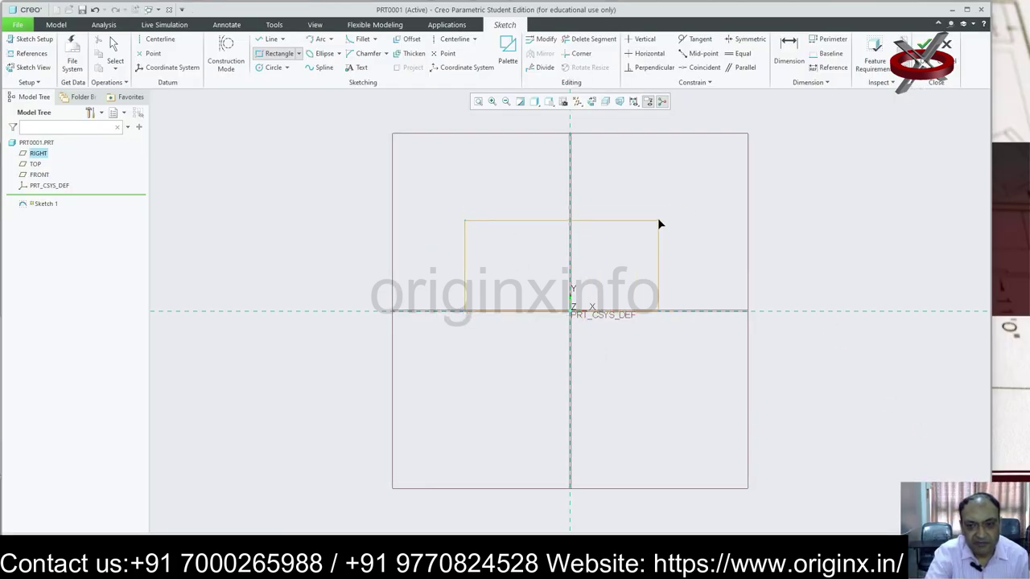
pyautogui.click(658, 220)
pyautogui.middleClick(674, 233)
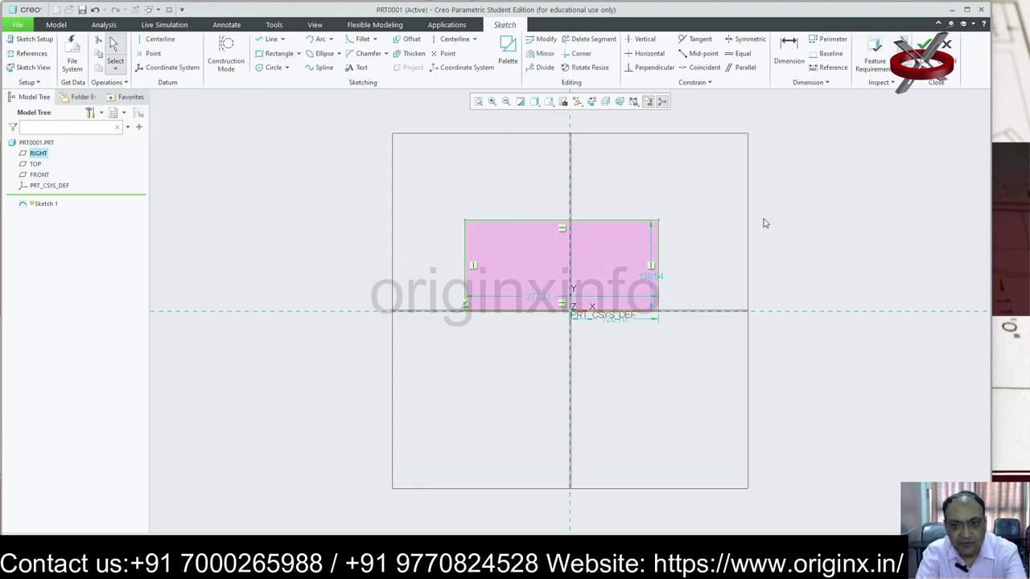
pyautogui.press('Delete')
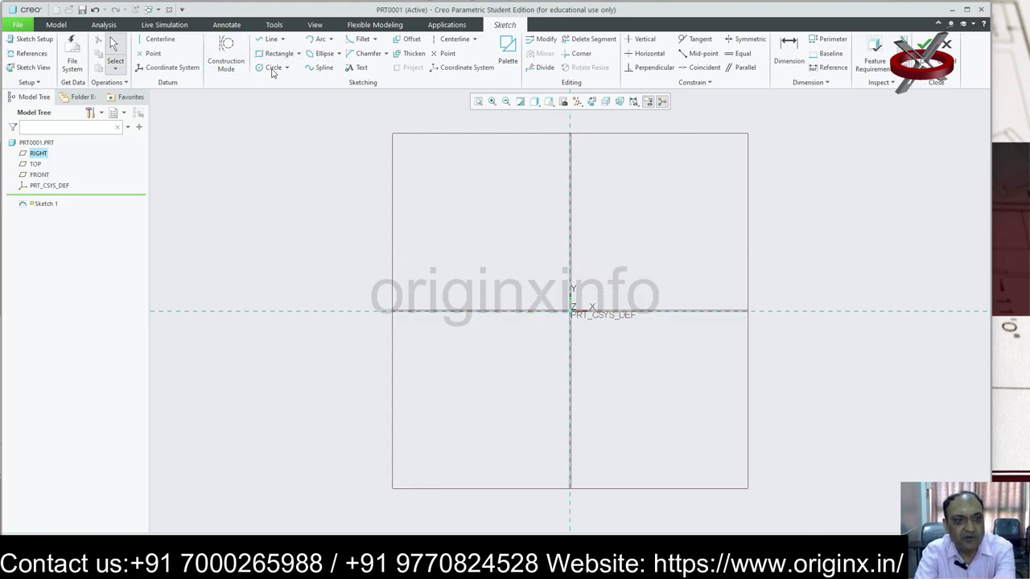
pyautogui.click(298, 53)
pyautogui.click(566, 136)
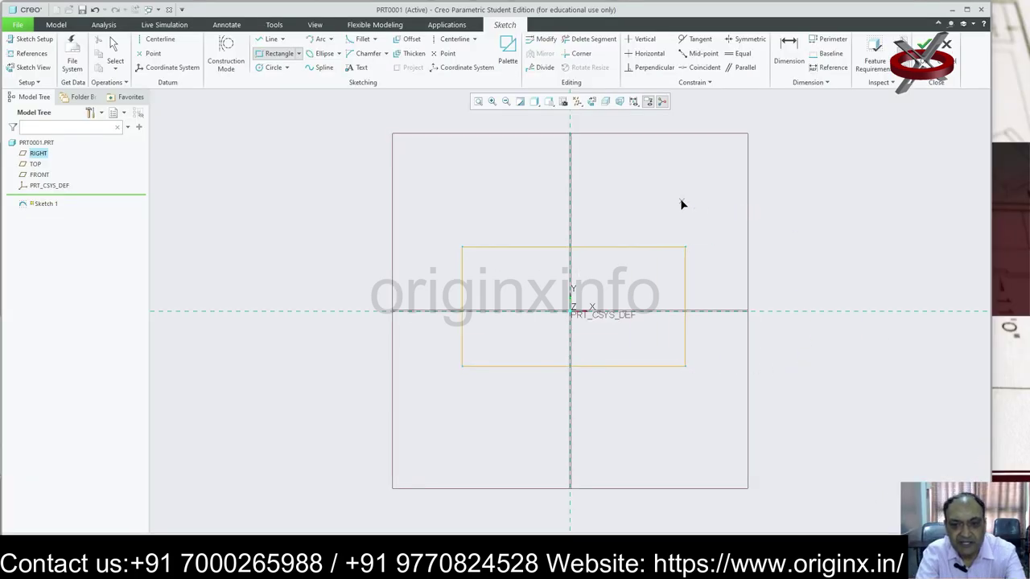
pyautogui.middleClick(659, 218)
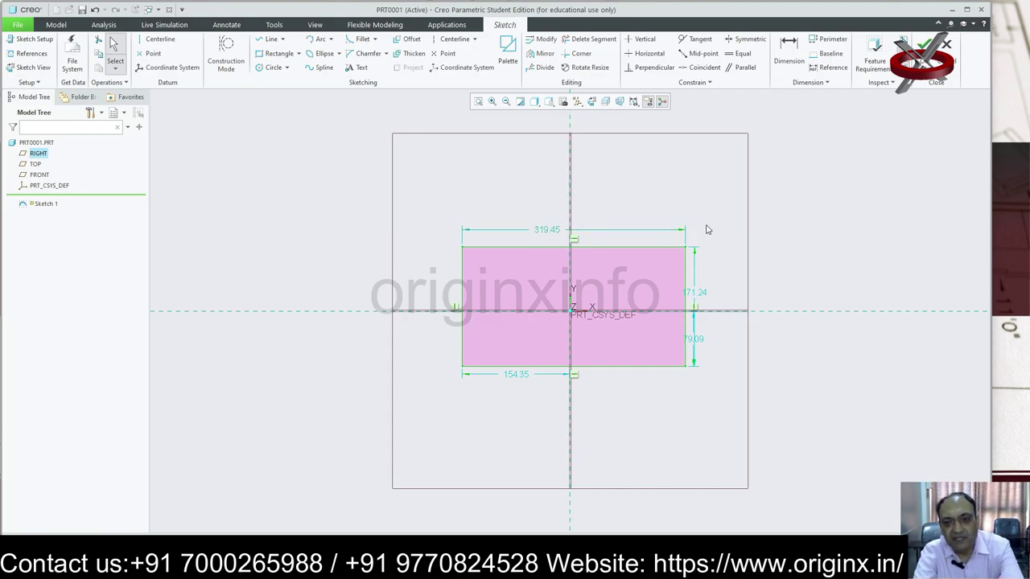
pyautogui.moveTo(710, 216); pyautogui.dragTo(661, 360)
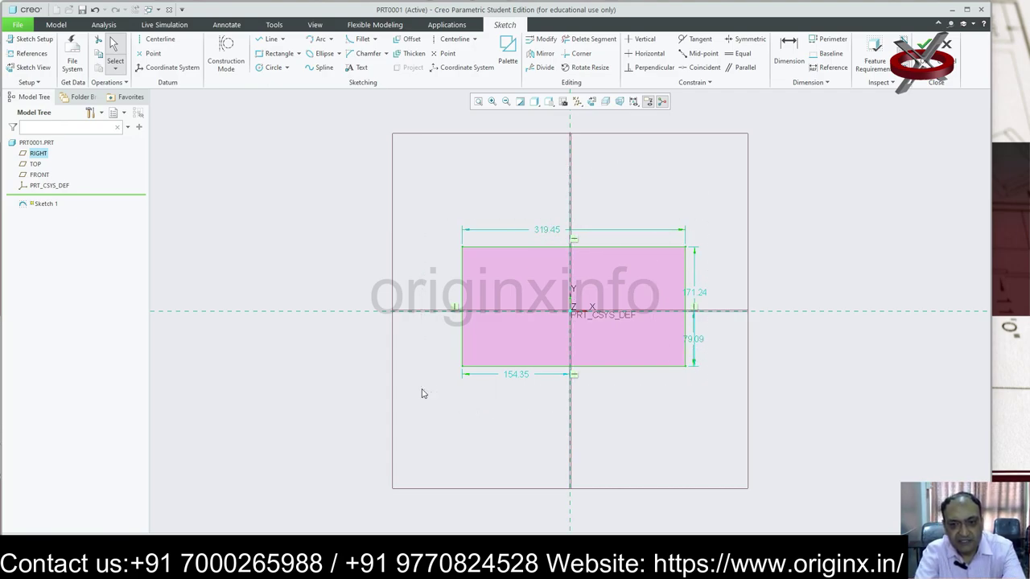
pyautogui.press('Delete')
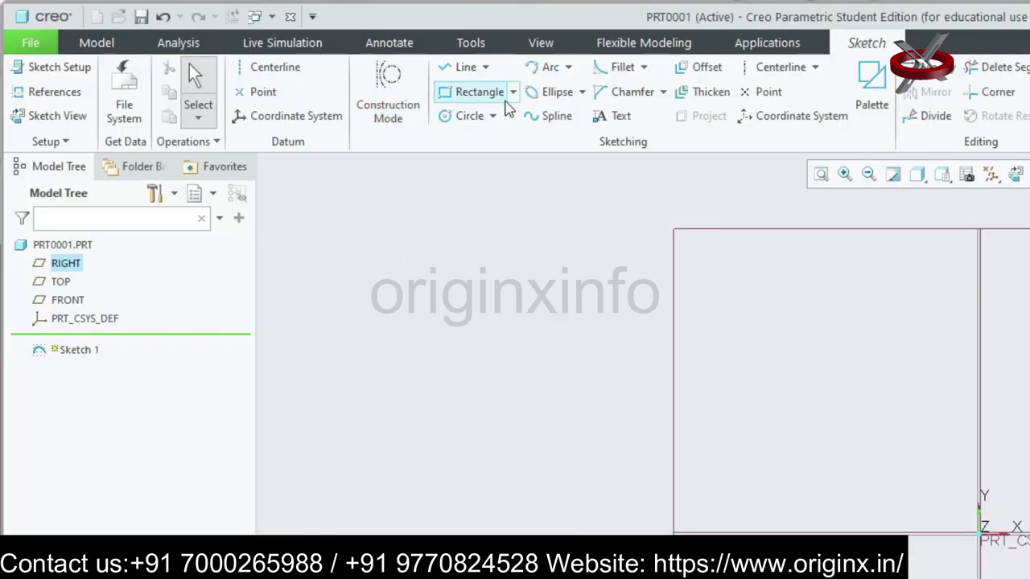
# Step: Draw a diamond-shaped slanted rectangle across the origin with sides 156.66 and 156.11
pyautogui.click(512, 95)
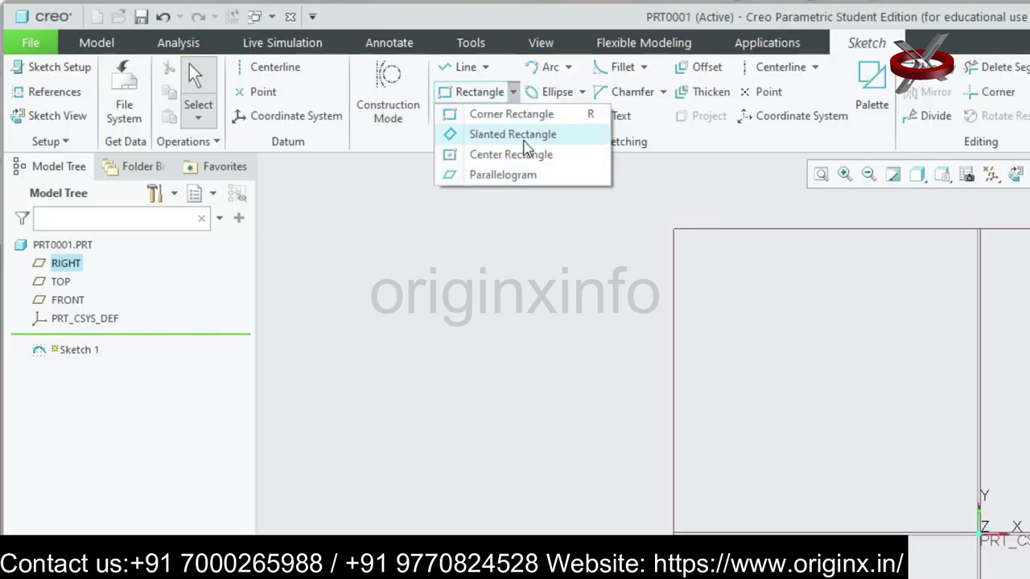
pyautogui.click(523, 141)
pyautogui.click(533, 245)
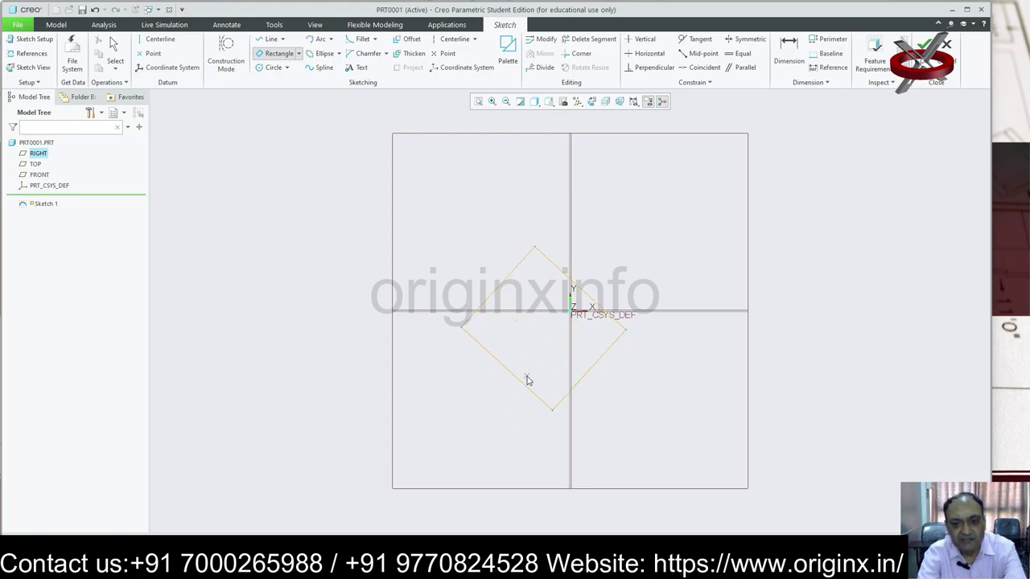
pyautogui.click(527, 380)
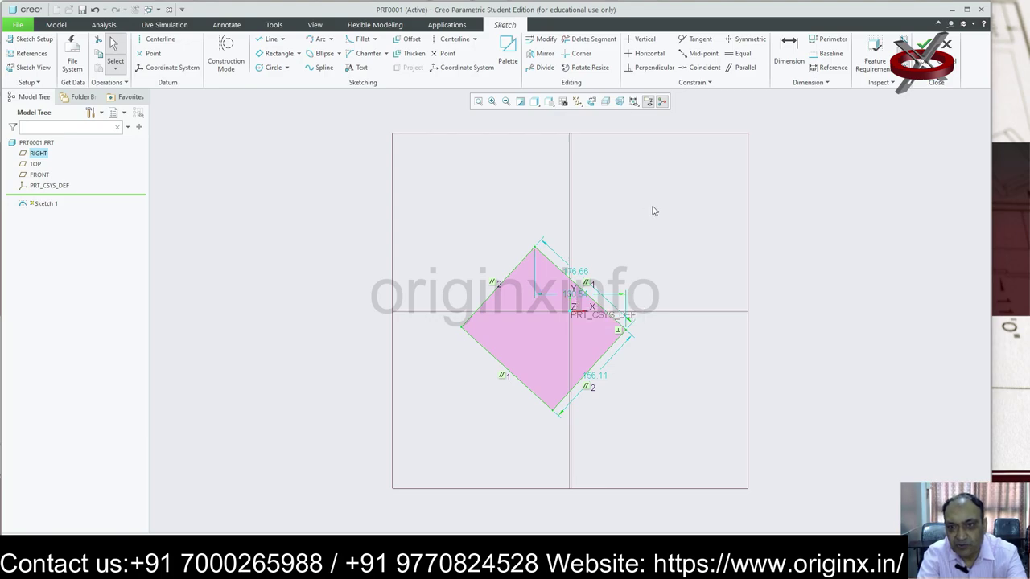
pyautogui.click(799, 207)
pyautogui.click(565, 274)
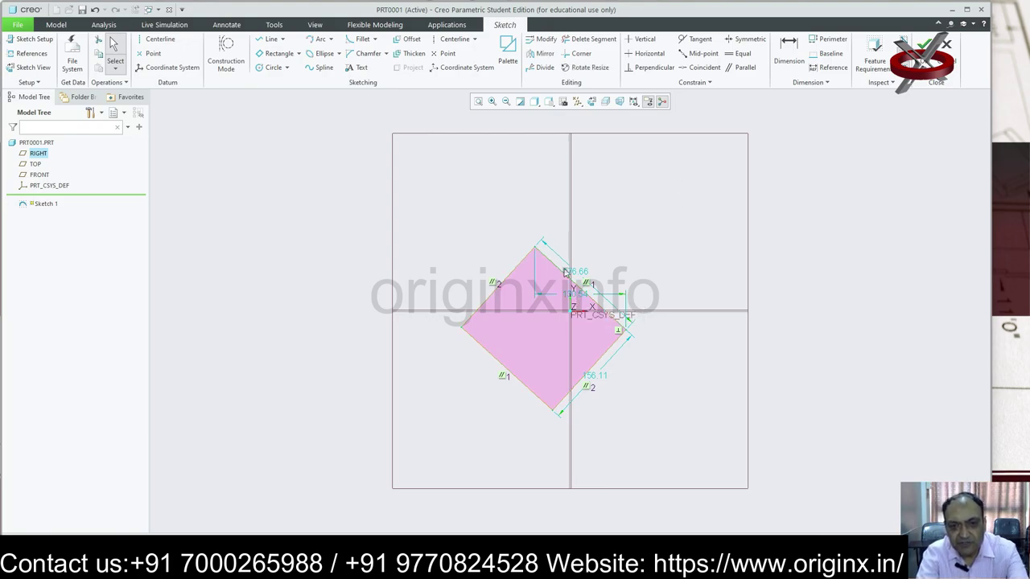
pyautogui.click(658, 314)
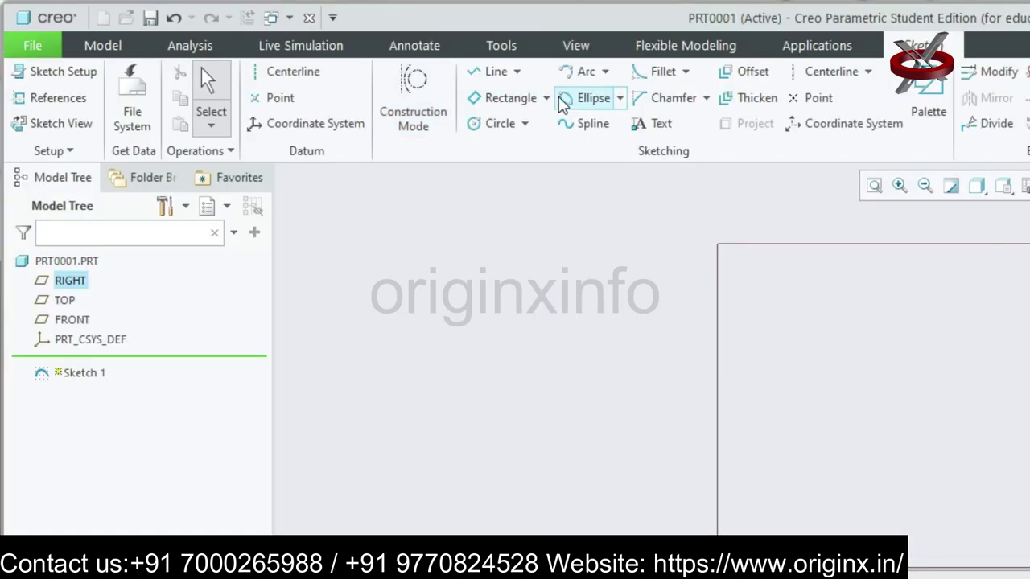
pyautogui.click(299, 53)
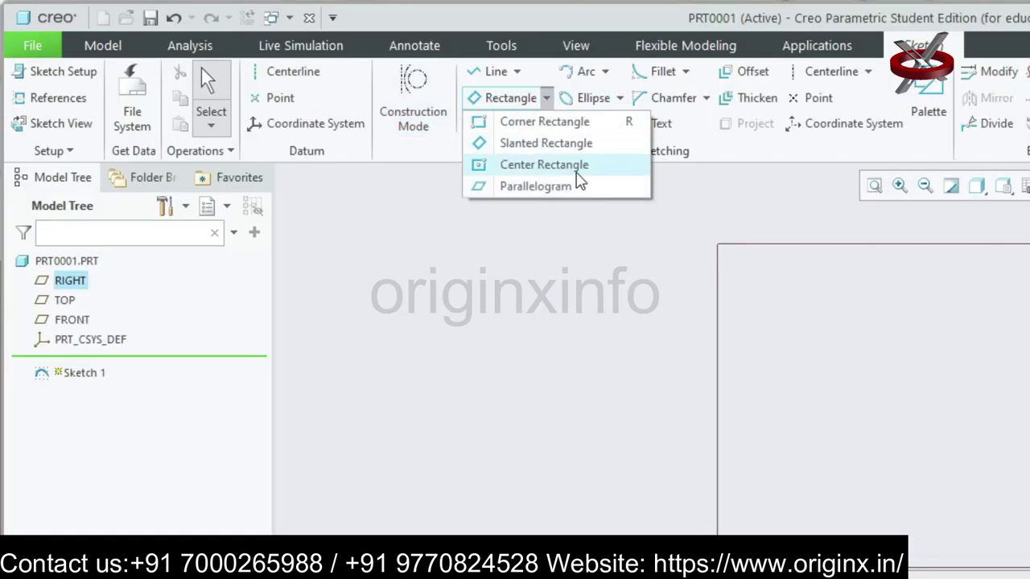
# Step: Draw a center rectangle around the origin, then undo it
pyautogui.click(313, 94)
pyautogui.click(492, 252)
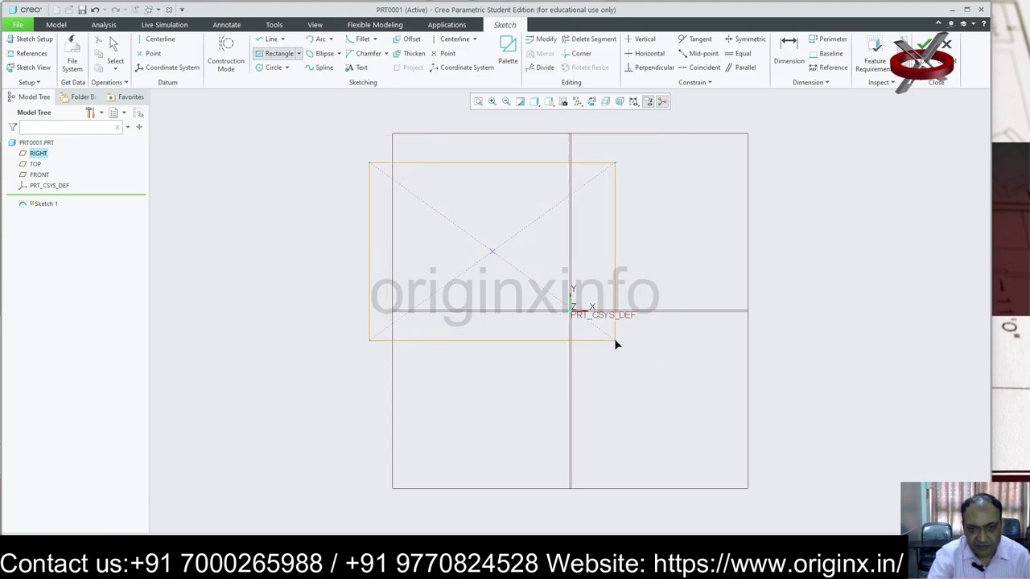
pyautogui.click(615, 340)
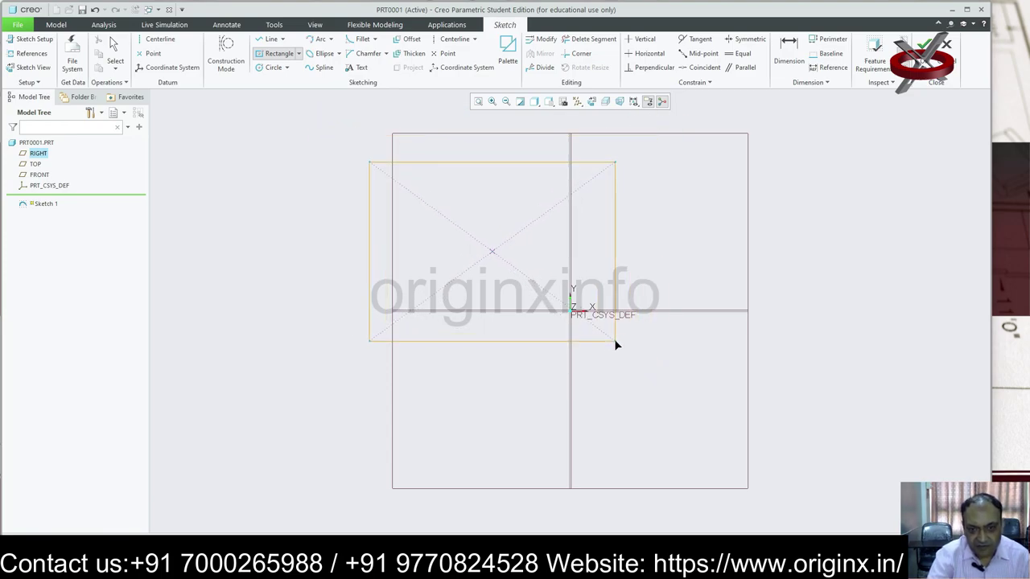
pyautogui.hotkey('ctrl', 'z')
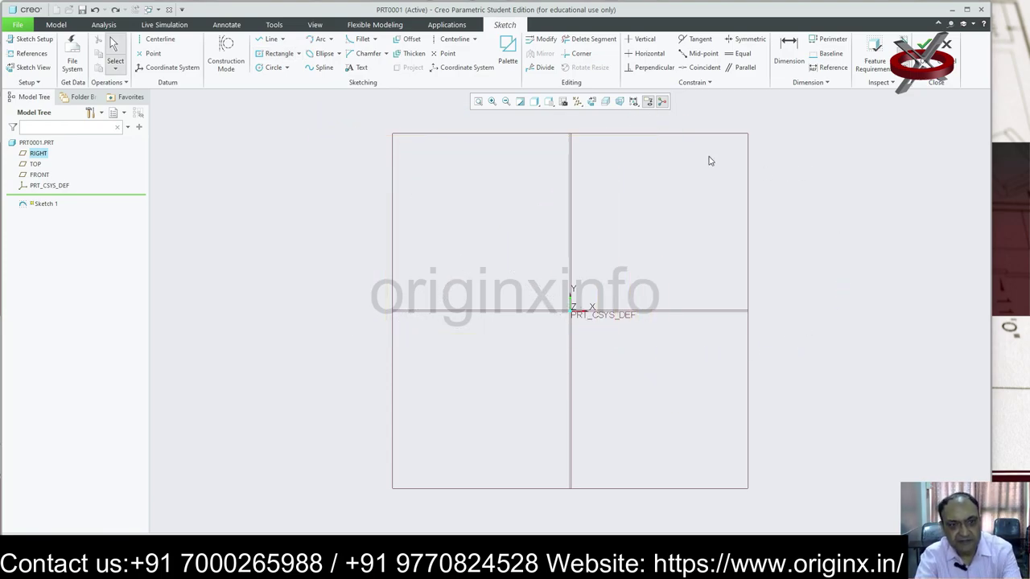
# Step: Draw a parallelogram across the origin with 251.10 top edge and 73.24° angle, then delete it
pyautogui.click(299, 54)
pyautogui.click(307, 102)
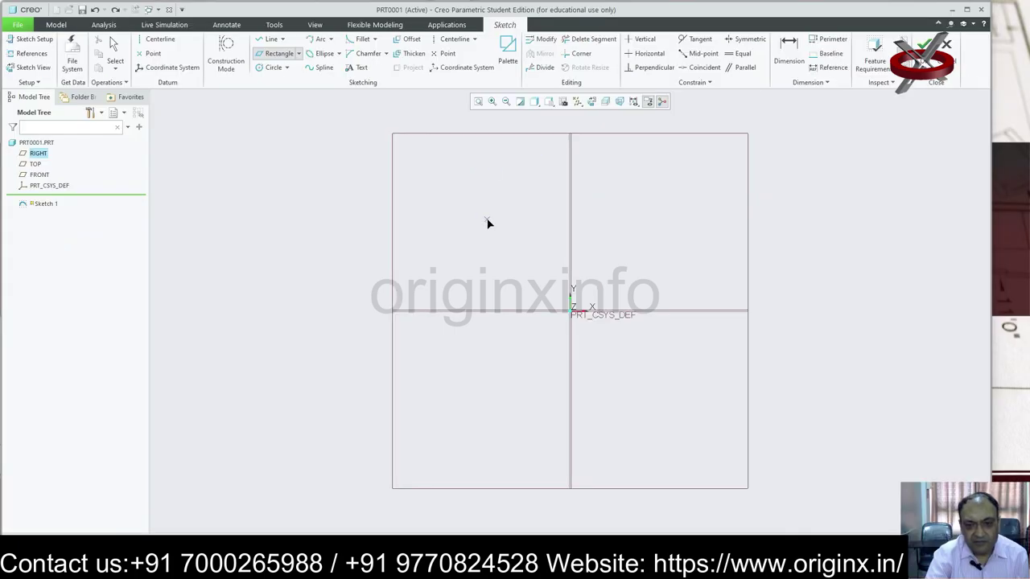
pyautogui.click(663, 219)
pyautogui.click(621, 363)
pyautogui.middleClick(861, 187)
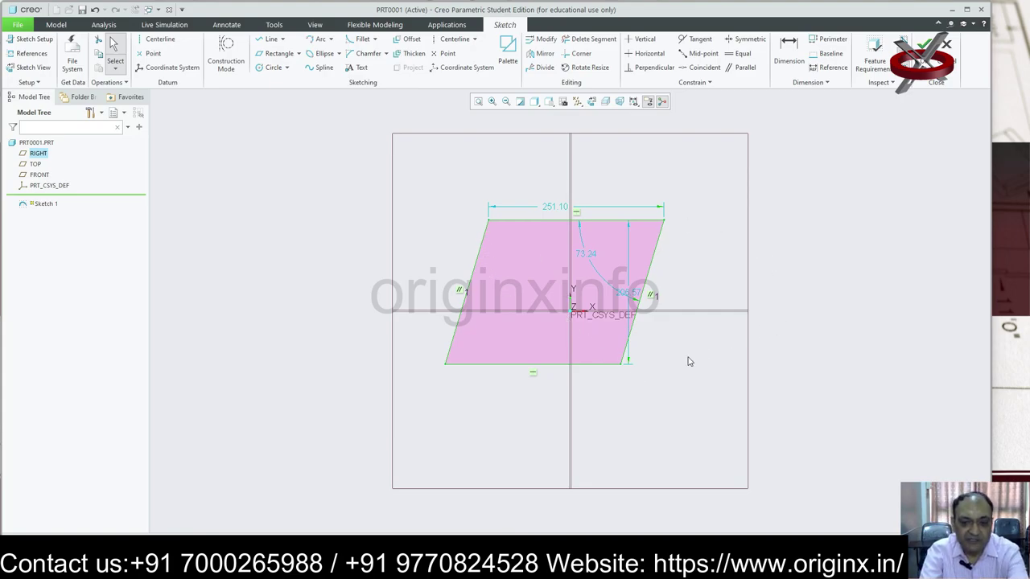
pyautogui.press('Delete')
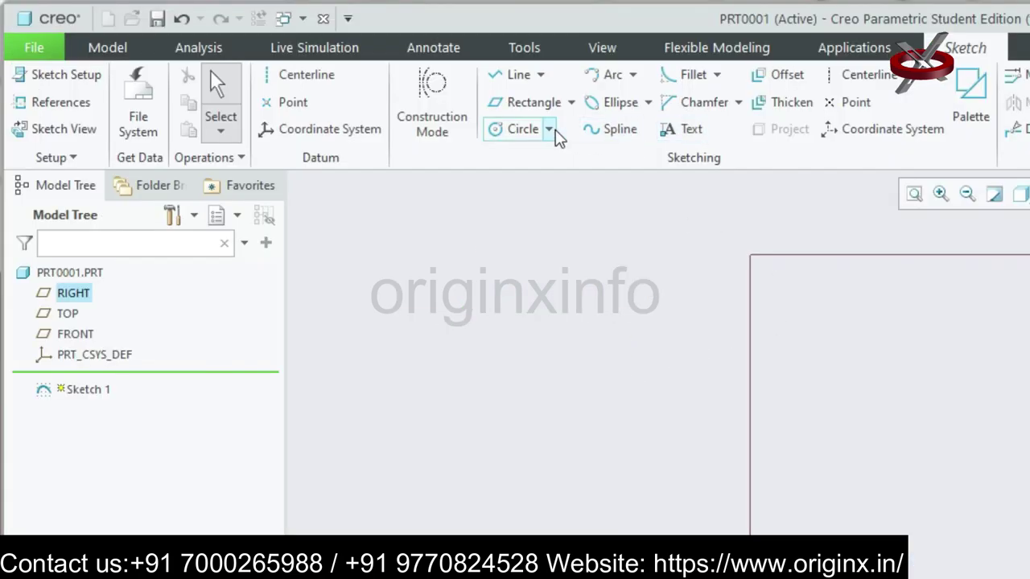
pyautogui.click(287, 68)
pyautogui.click(568, 154)
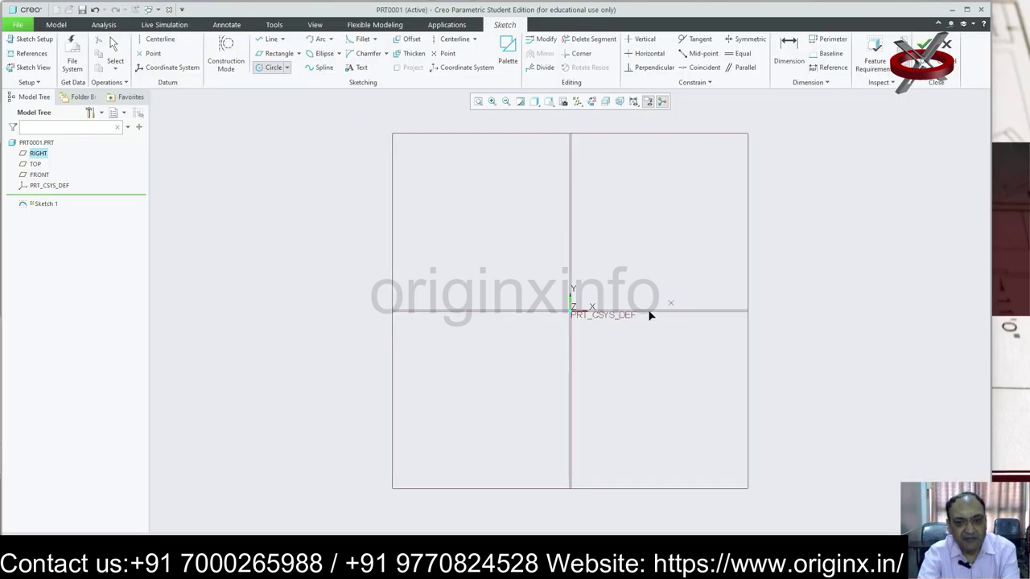
pyautogui.click(572, 314)
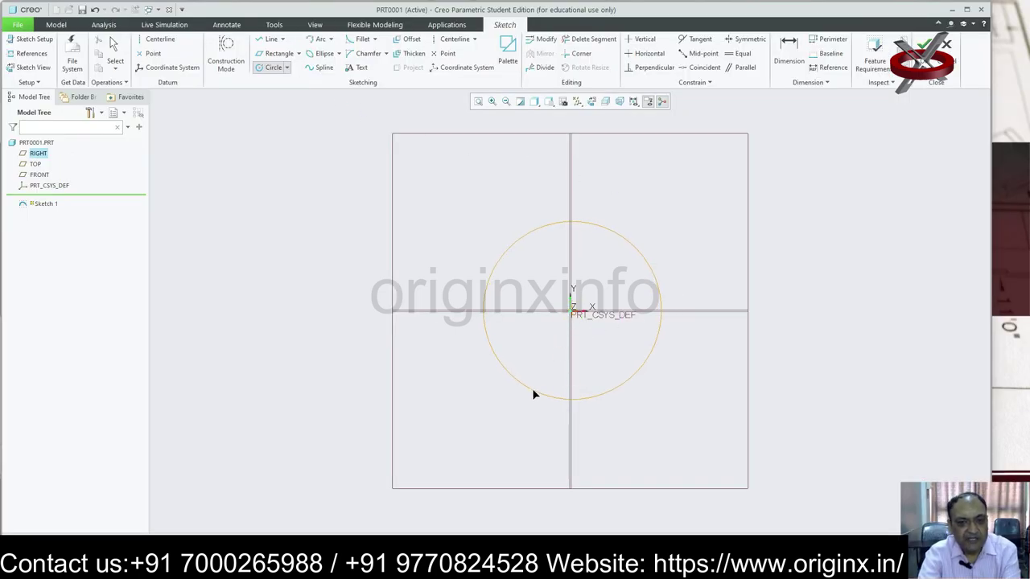
pyautogui.click(532, 382)
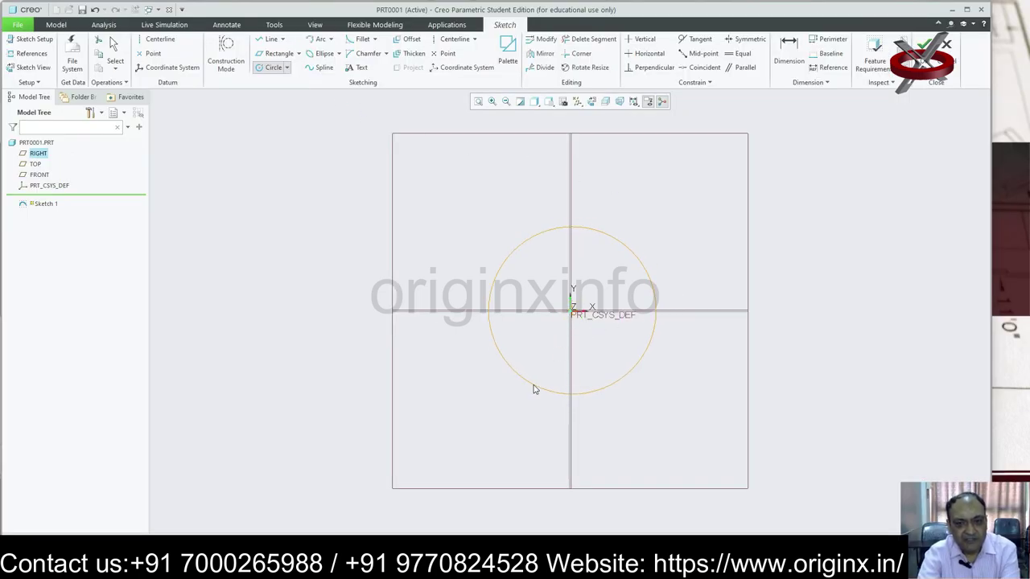
pyautogui.middleClick(784, 268)
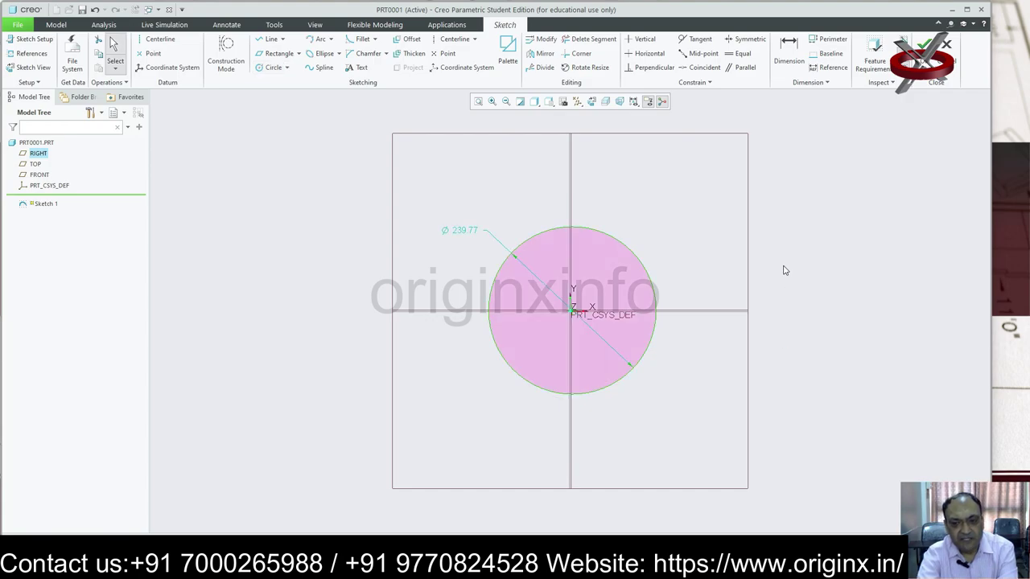
pyautogui.doubleClick(464, 231)
pyautogui.write('45')
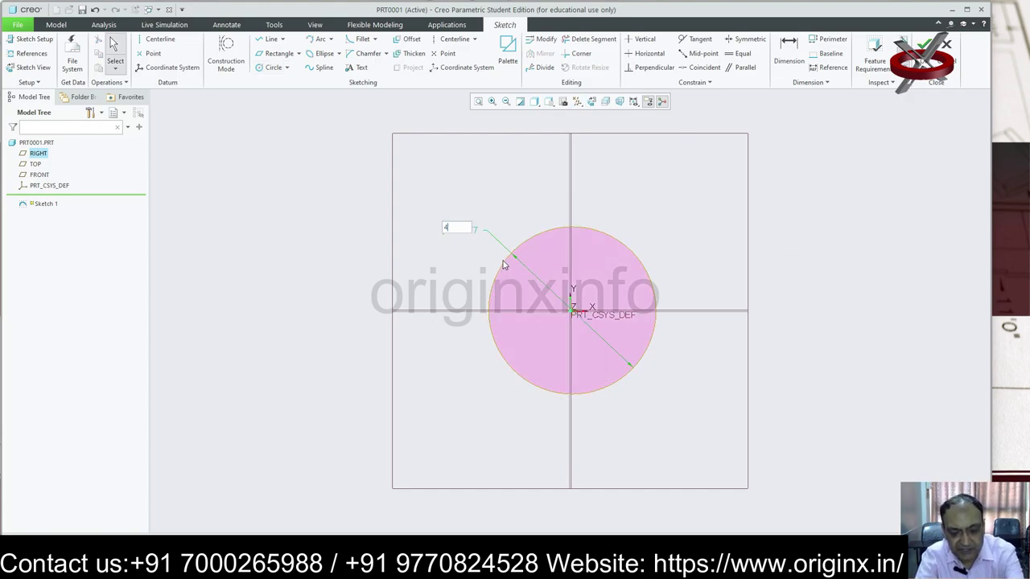
pyautogui.press('Return')
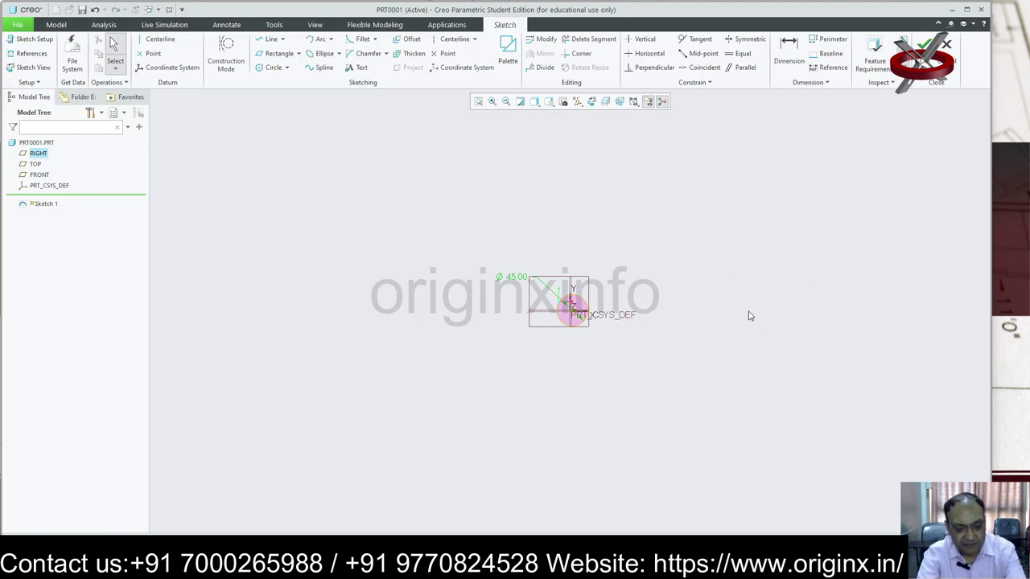
pyautogui.hotkey('ctrl', 'z')
pyautogui.press('Delete')
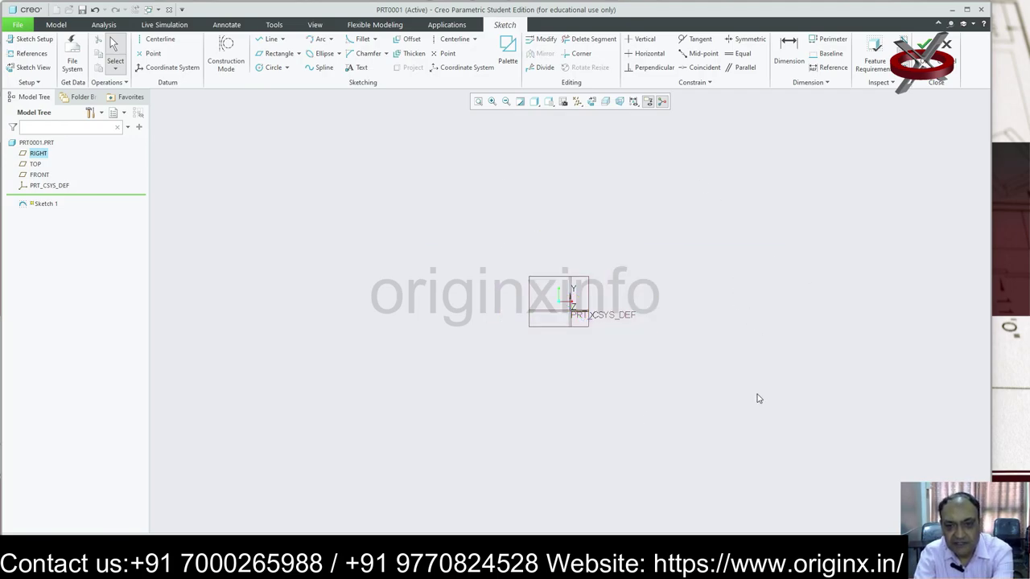
# Step: Exit and discard the empty sketch, then open a new sketch on the FRONT plane
pyautogui.click(287, 68)
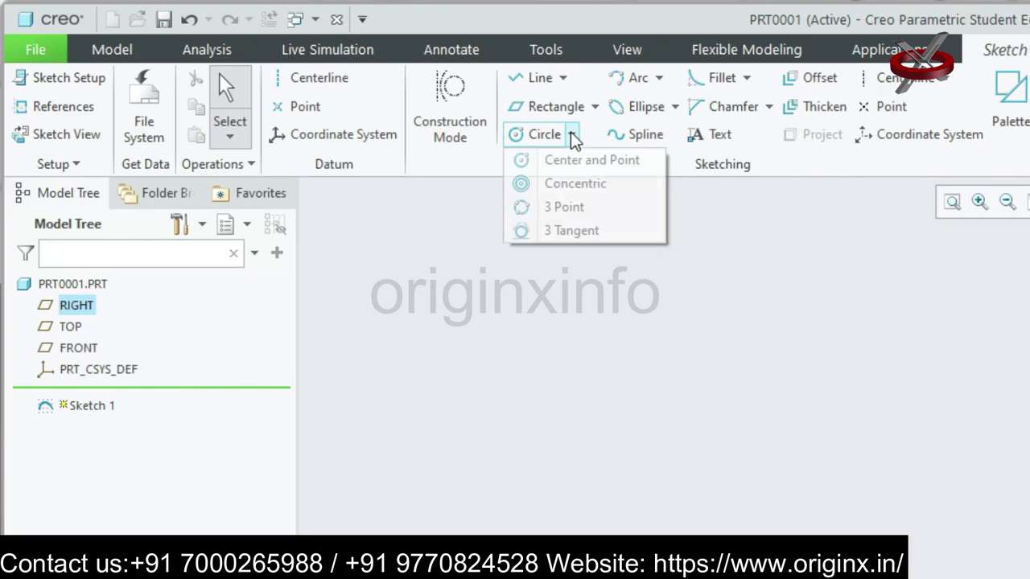
pyautogui.click(283, 91)
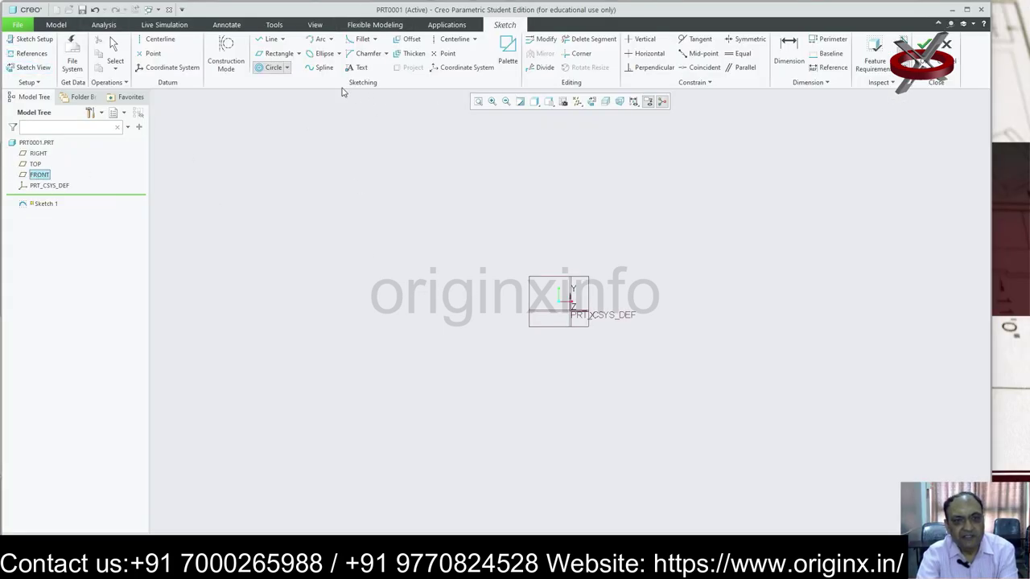
pyautogui.click(927, 57)
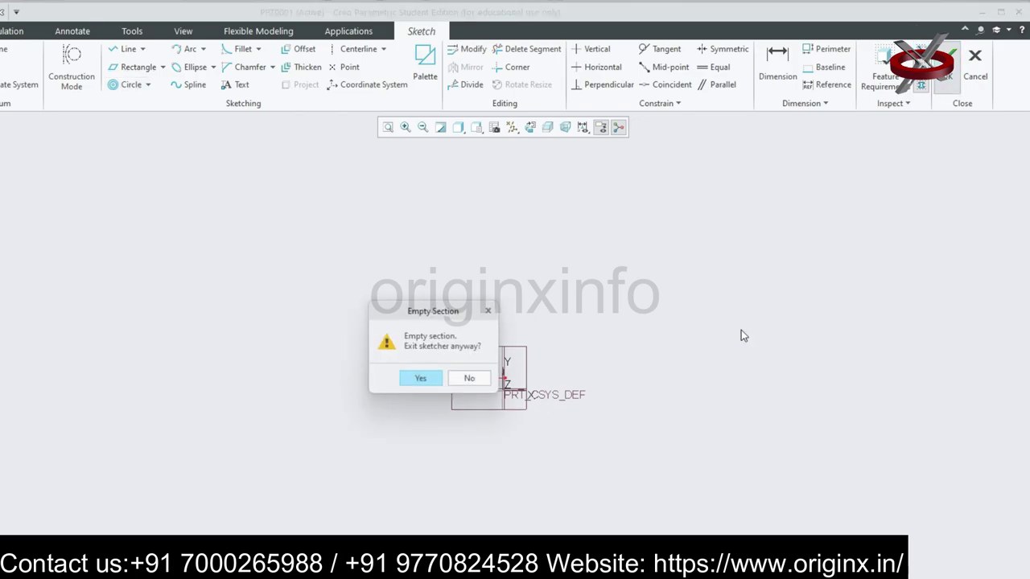
pyautogui.click(424, 377)
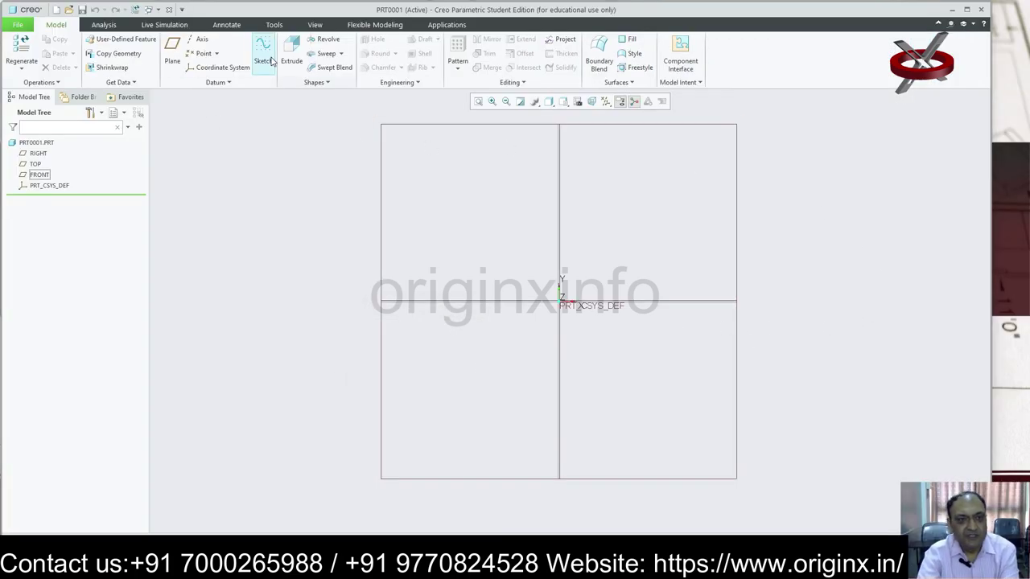
pyautogui.click(264, 55)
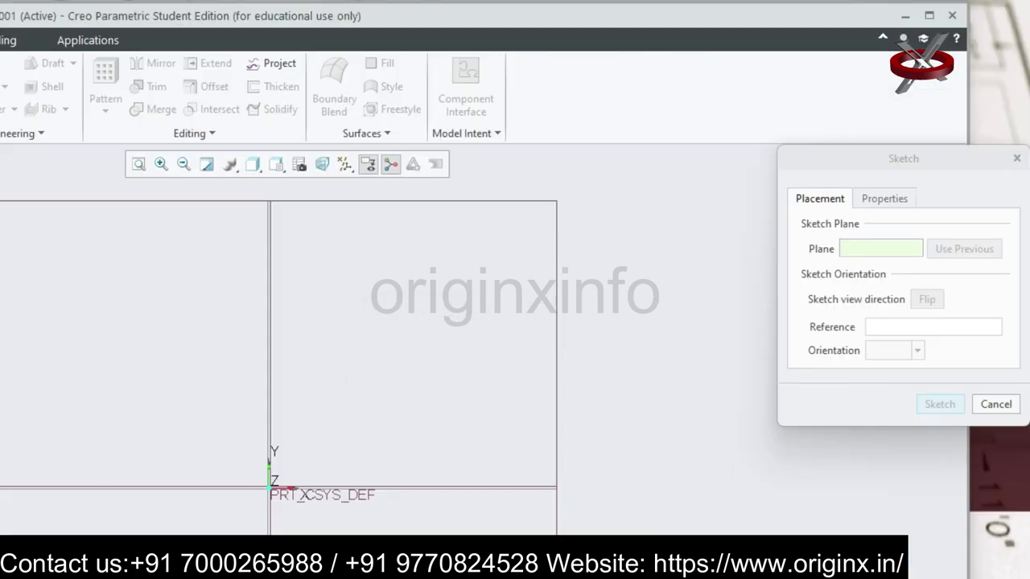
pyautogui.click(935, 405)
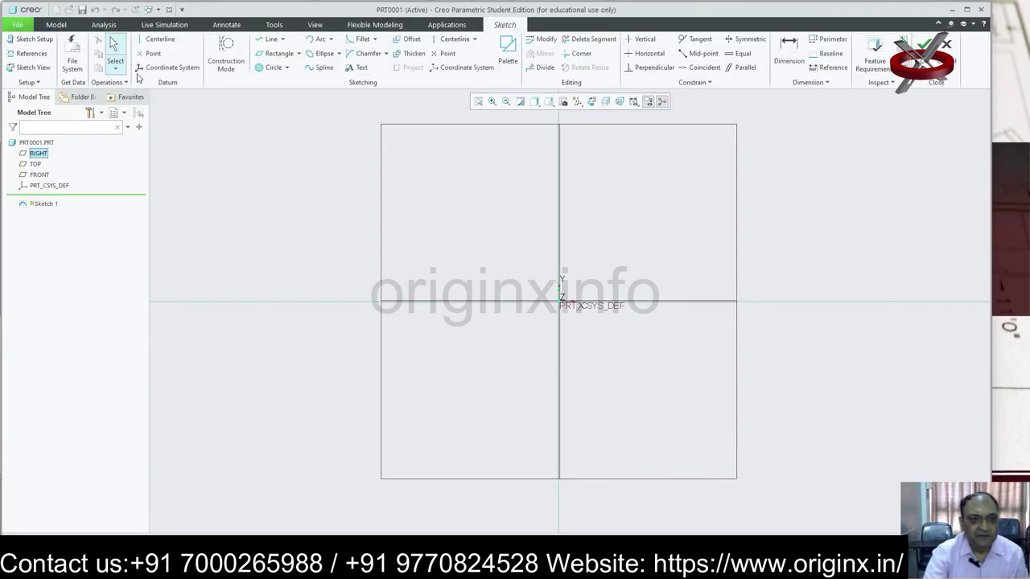
# Step: Draw a trial circle centred on the origin, then undo it
pyautogui.click(537, 127)
pyautogui.click(555, 172)
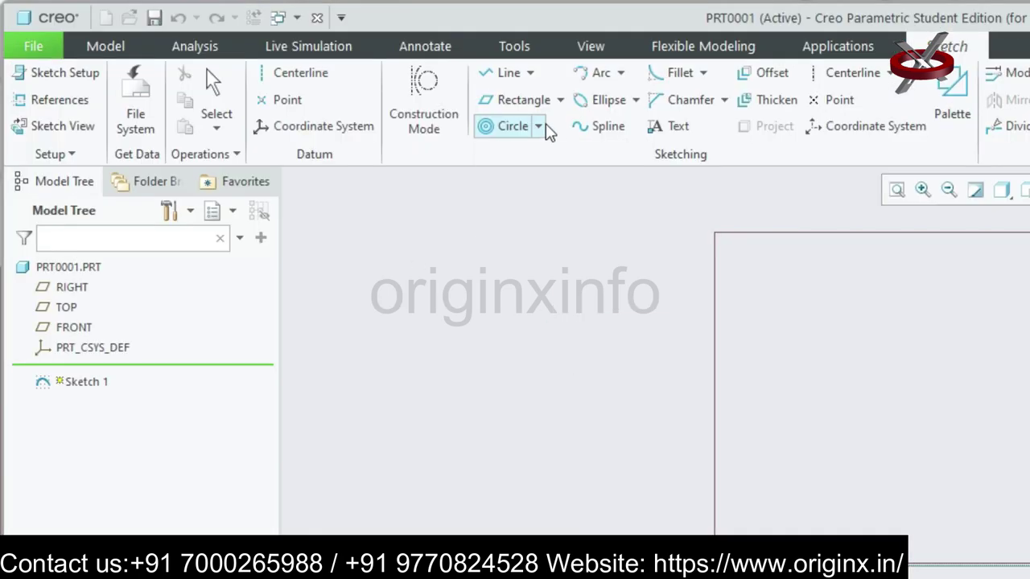
pyautogui.click(286, 68)
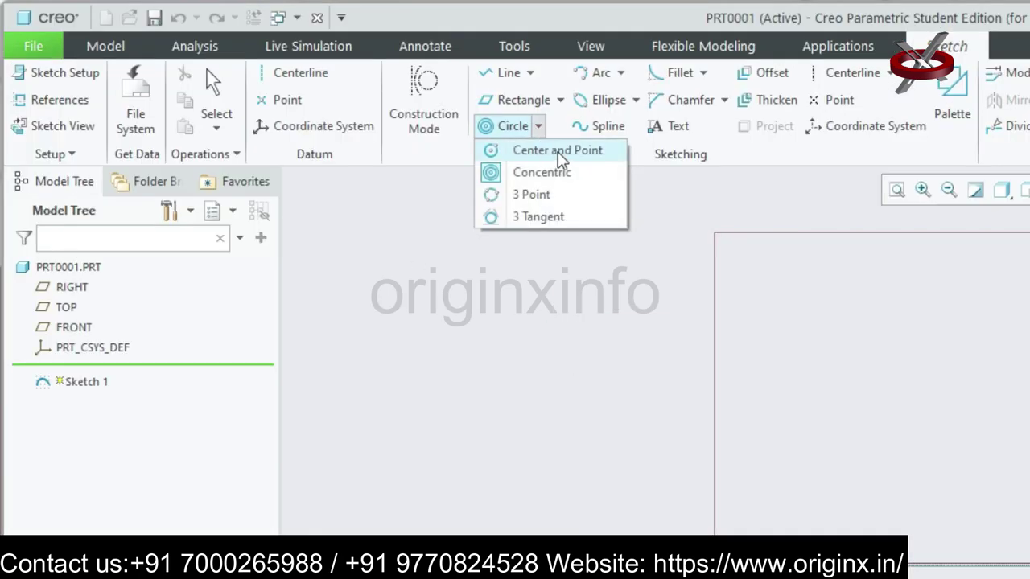
pyautogui.click(297, 80)
pyautogui.click(558, 301)
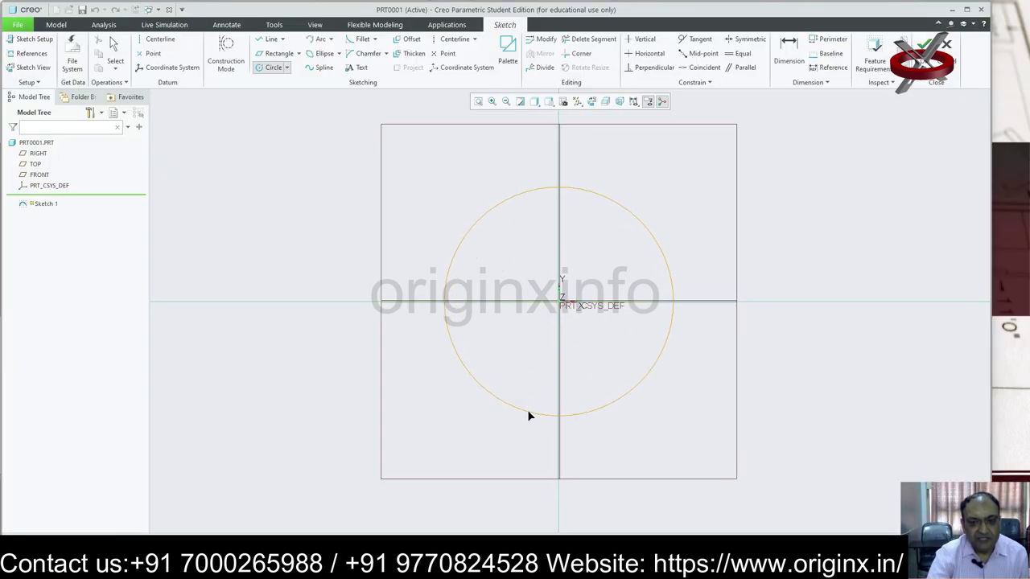
pyautogui.click(528, 416)
pyautogui.click(287, 68)
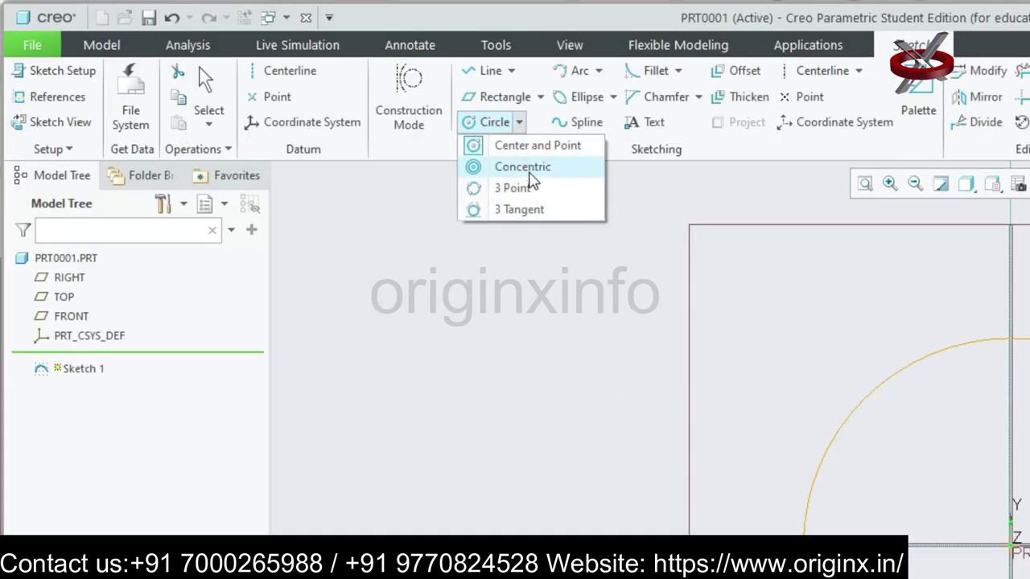
pyautogui.click(294, 93)
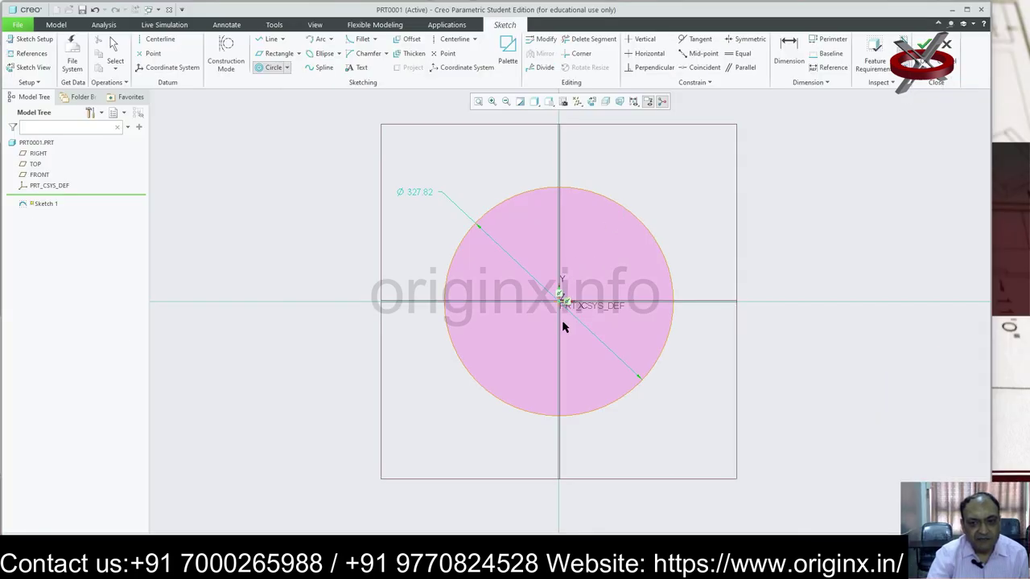
pyautogui.middleClick(611, 202)
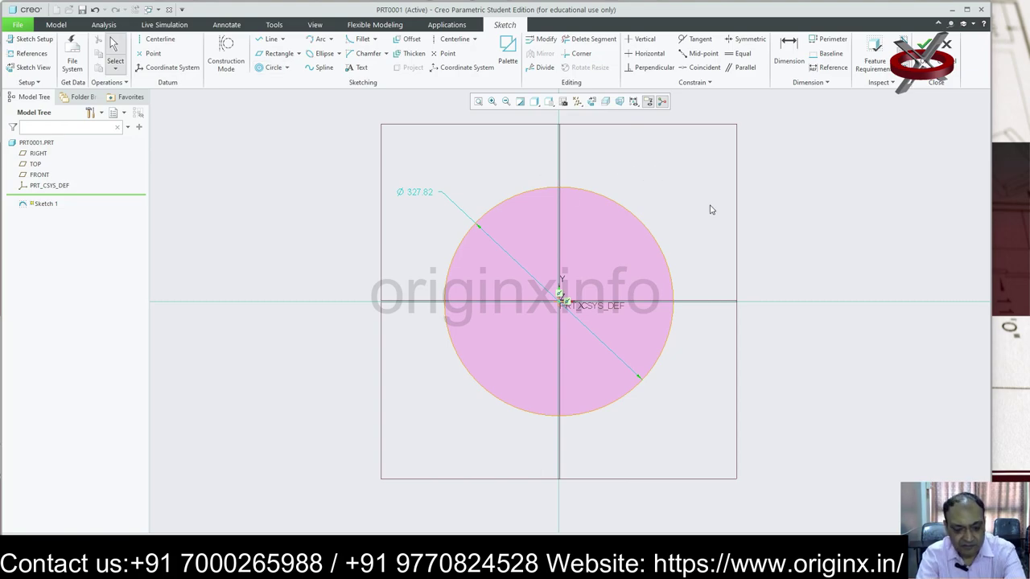
pyautogui.hotkey('ctrl', 'z')
# Step: Draw a second trial circle at the origin and undo it as well
pyautogui.click(286, 68)
pyautogui.click(292, 92)
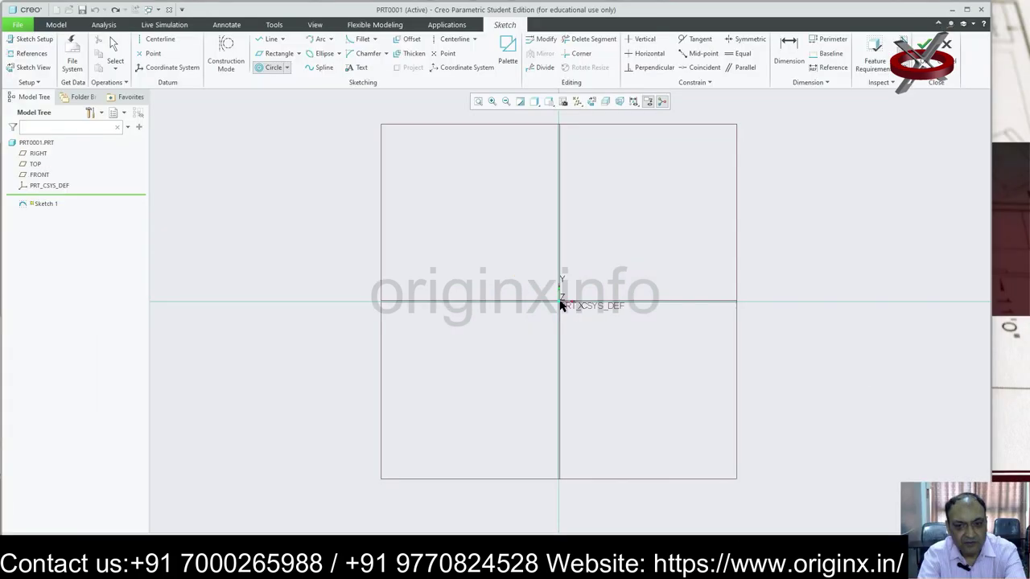
pyautogui.click(286, 68)
pyautogui.click(299, 79)
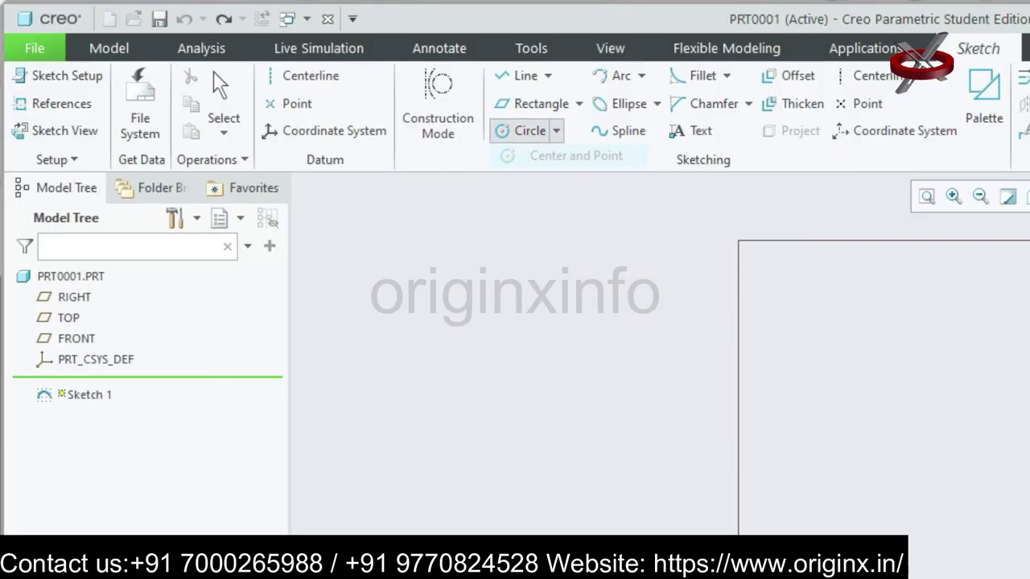
pyautogui.click(561, 302)
pyautogui.click(559, 206)
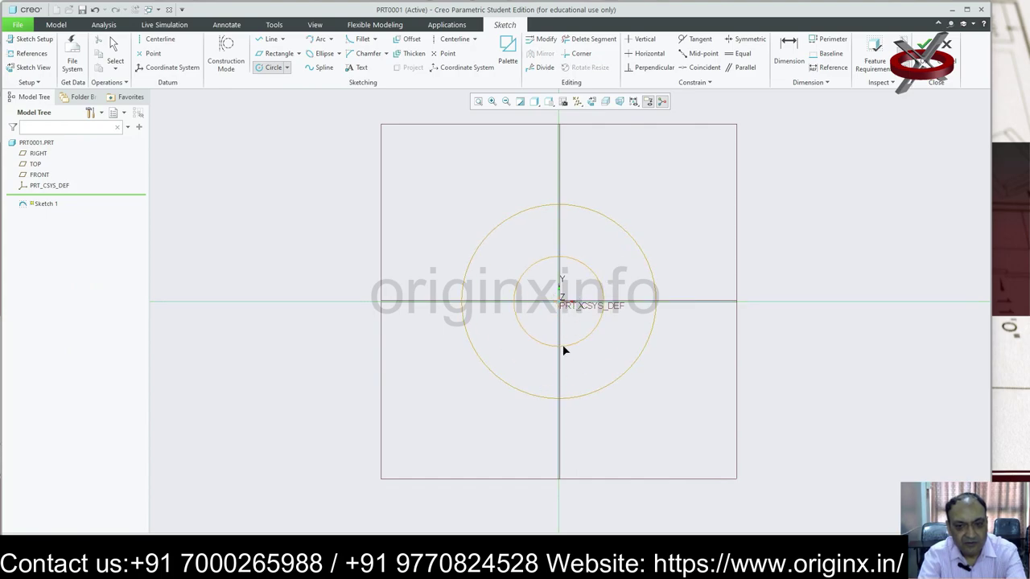
pyautogui.click(287, 68)
pyautogui.click(300, 81)
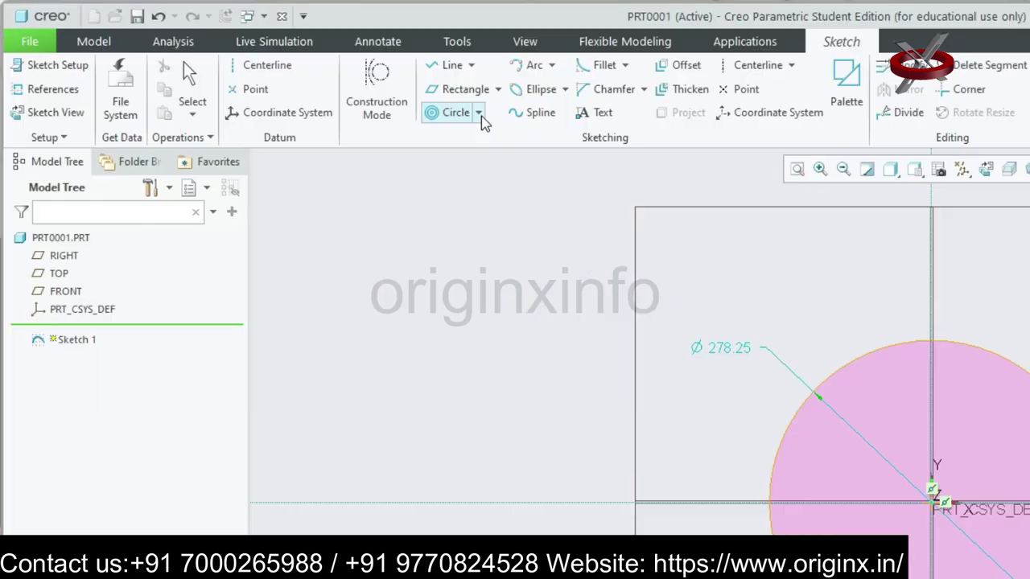
pyautogui.click(286, 68)
pyautogui.click(299, 93)
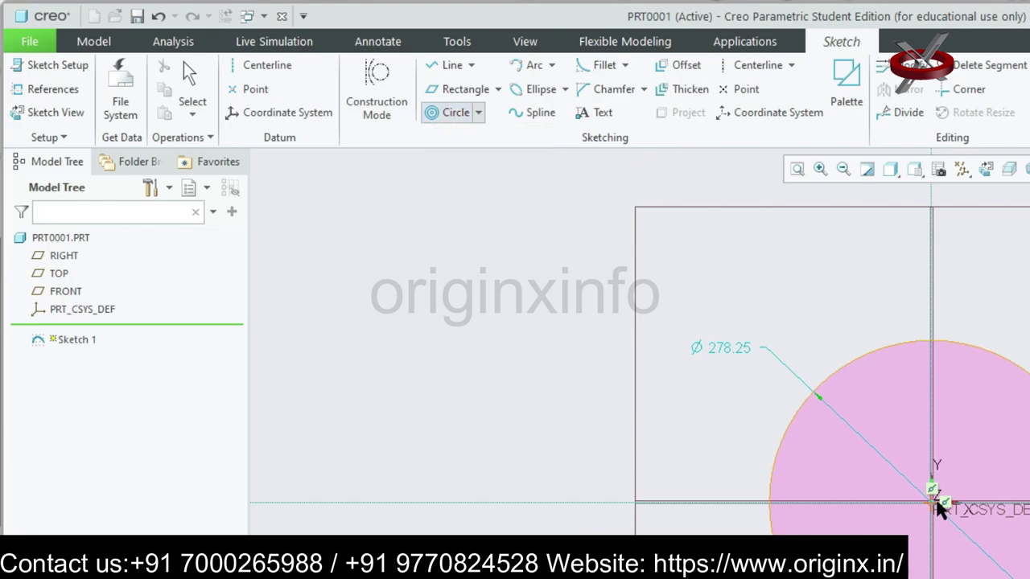
pyautogui.middleClick(561, 201)
pyautogui.hotkey('ctrl', 'z')
# Step: Draw concentric circles at the origin: Ø305.25 outer and Ø205.55 inner
pyautogui.click(286, 68)
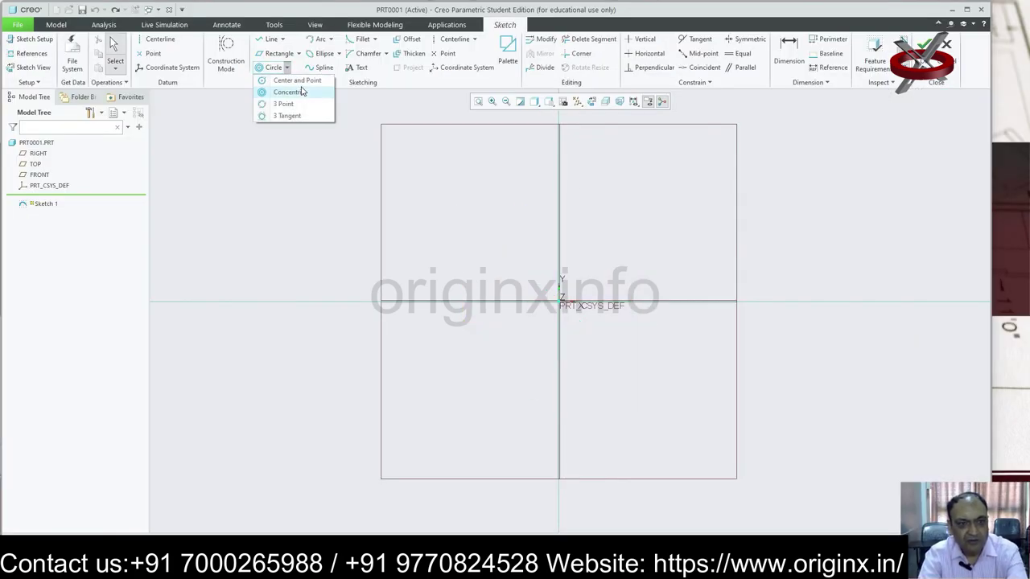
pyautogui.click(300, 81)
pyautogui.click(559, 310)
pyautogui.click(561, 407)
pyautogui.click(561, 303)
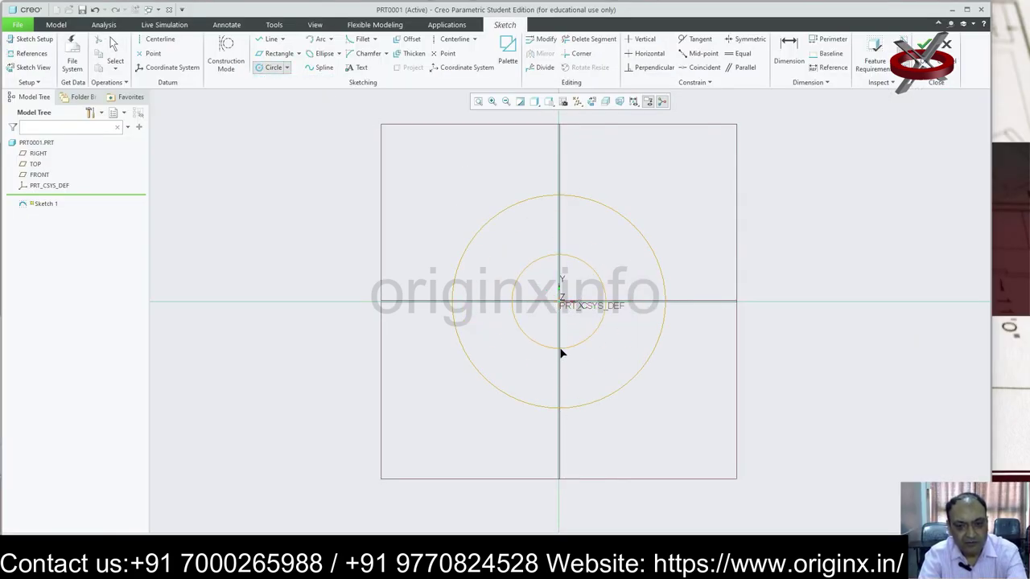
pyautogui.click(561, 375)
pyautogui.middleClick(777, 218)
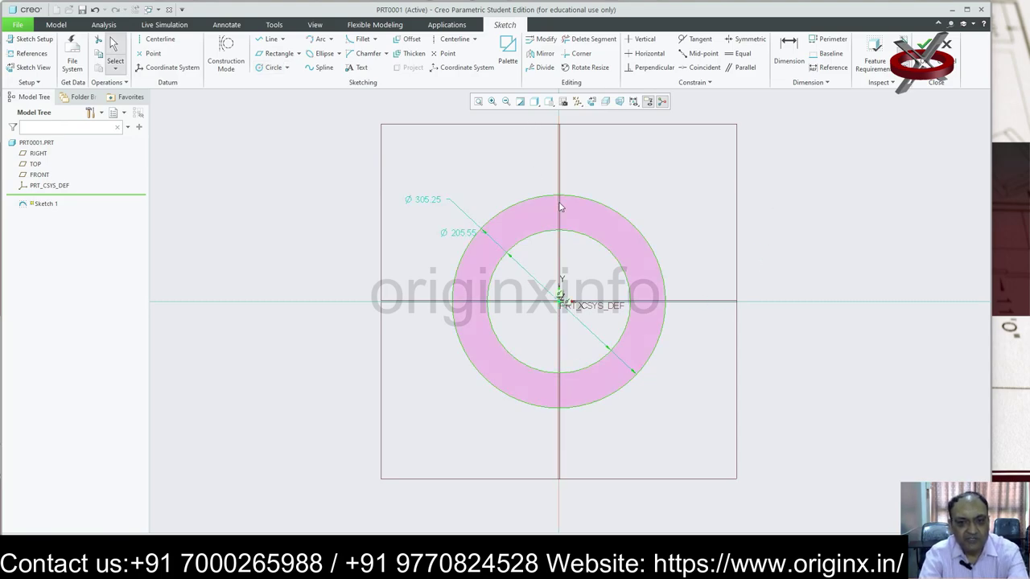
# Step: Draw a trial three-point circle and delete it
pyautogui.click(286, 68)
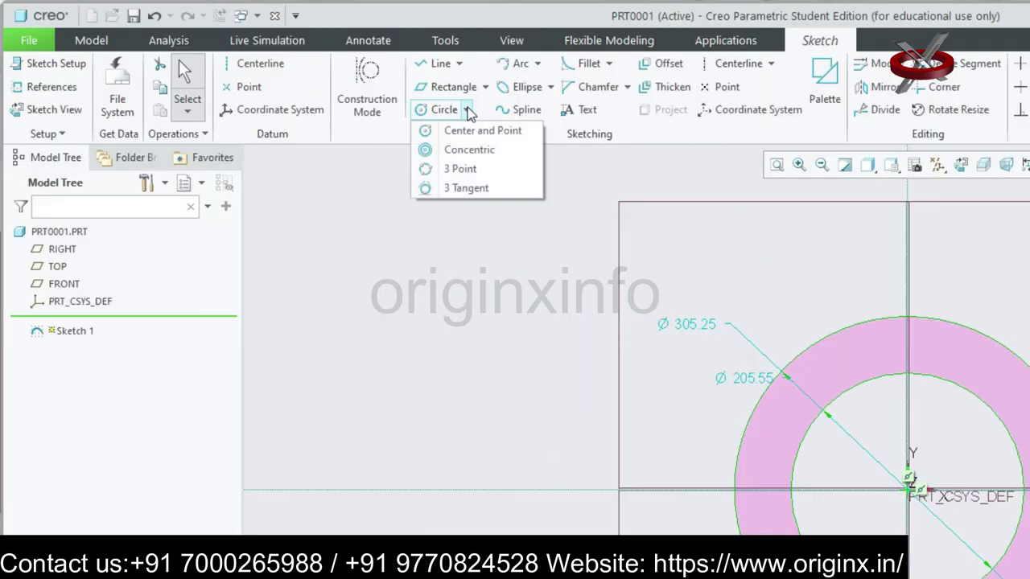
pyautogui.click(300, 81)
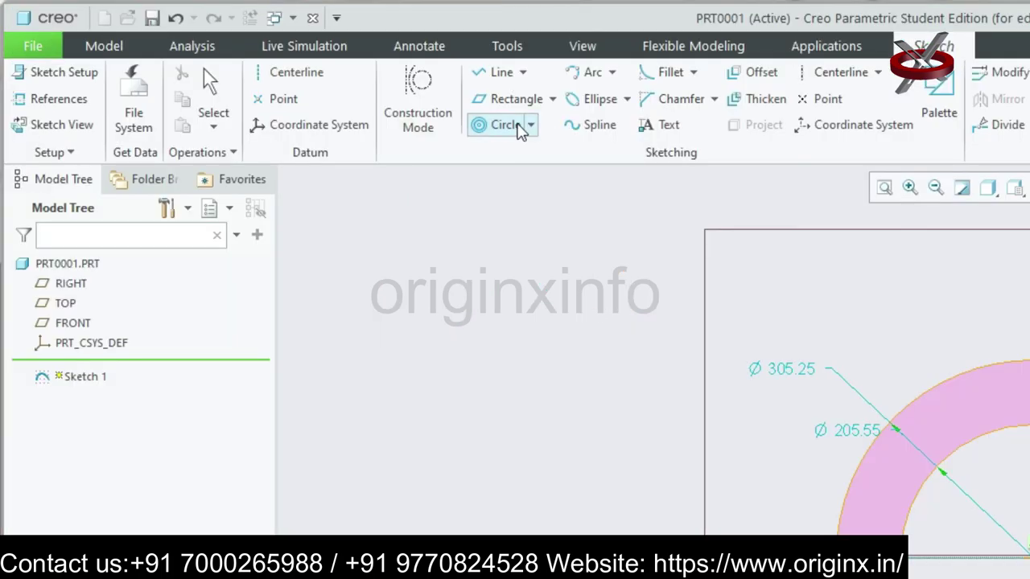
pyautogui.click(288, 70)
pyautogui.click(535, 194)
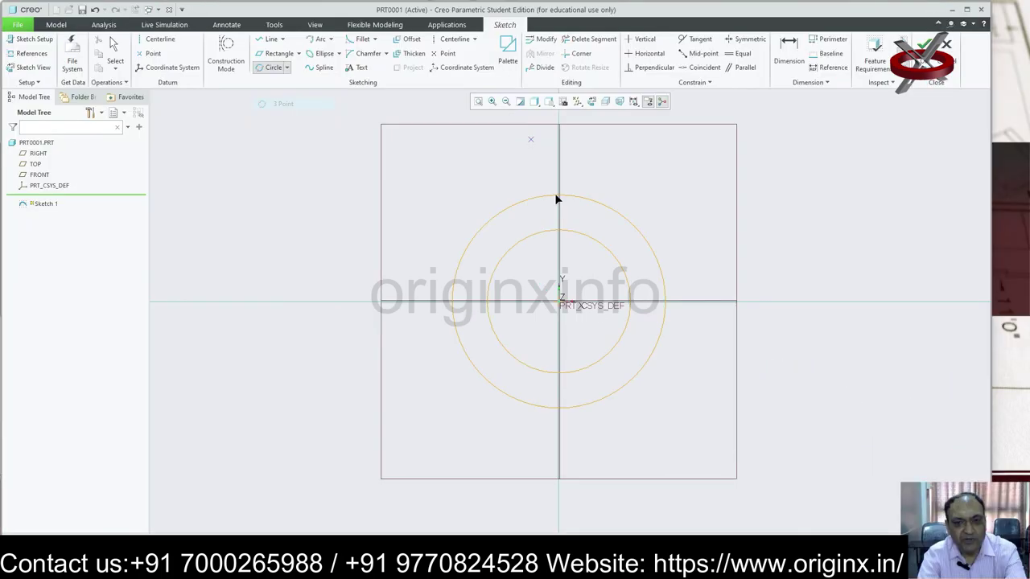
pyautogui.click(711, 227)
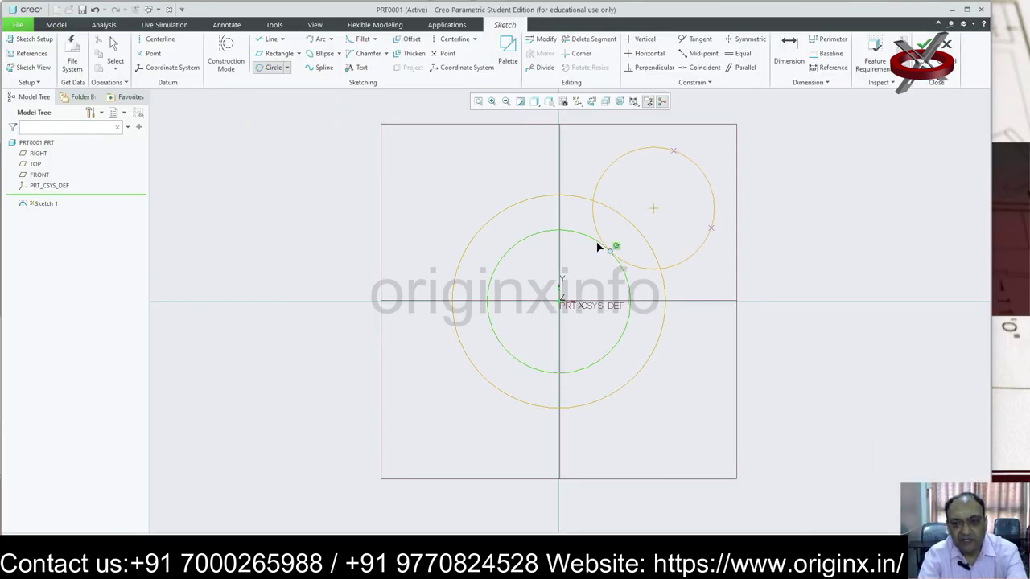
pyautogui.middleClick(819, 211)
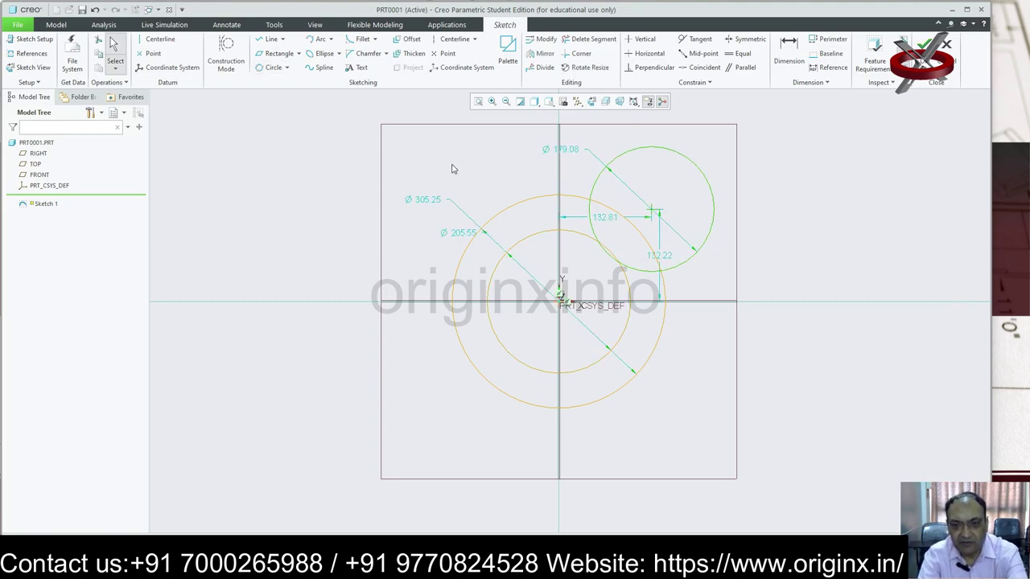
pyautogui.press('Delete')
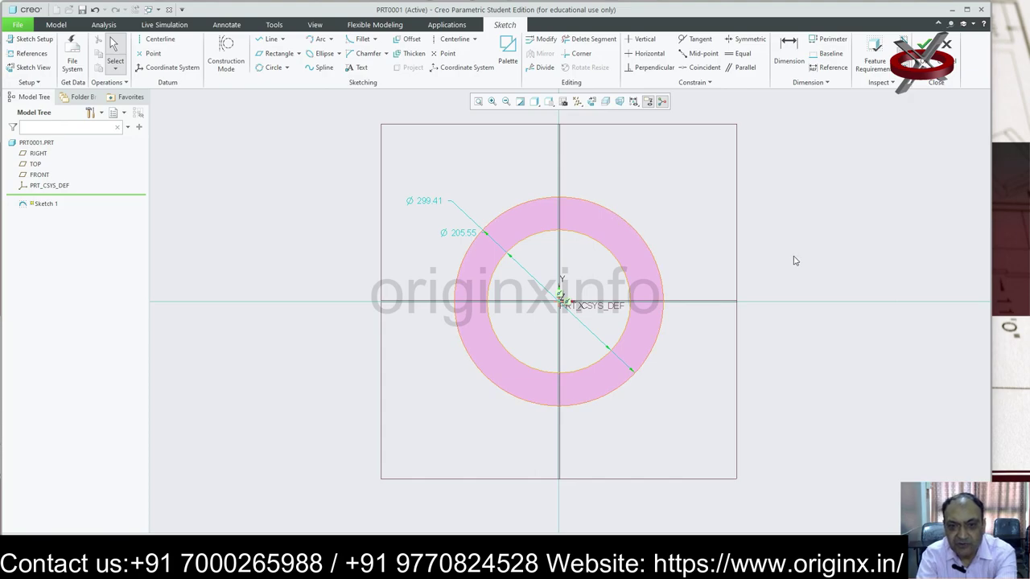
# Step: Shrink the ring's outer circle slightly, then select and delete both circles
pyautogui.moveTo(634, 231); pyautogui.dragTo(630, 235)
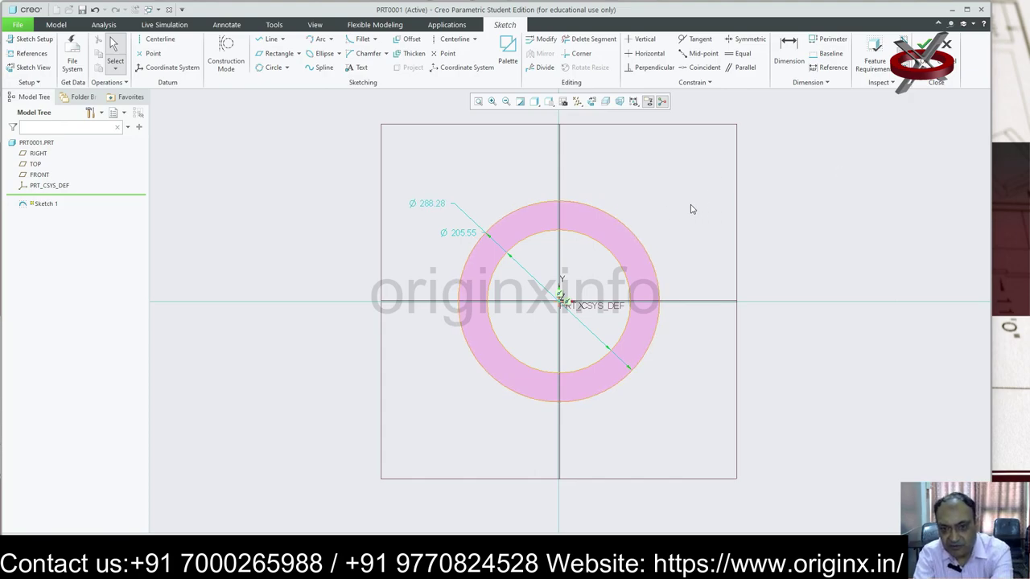
pyautogui.hotkey('ctrl', 'alt', 'a')
pyautogui.press('Delete')
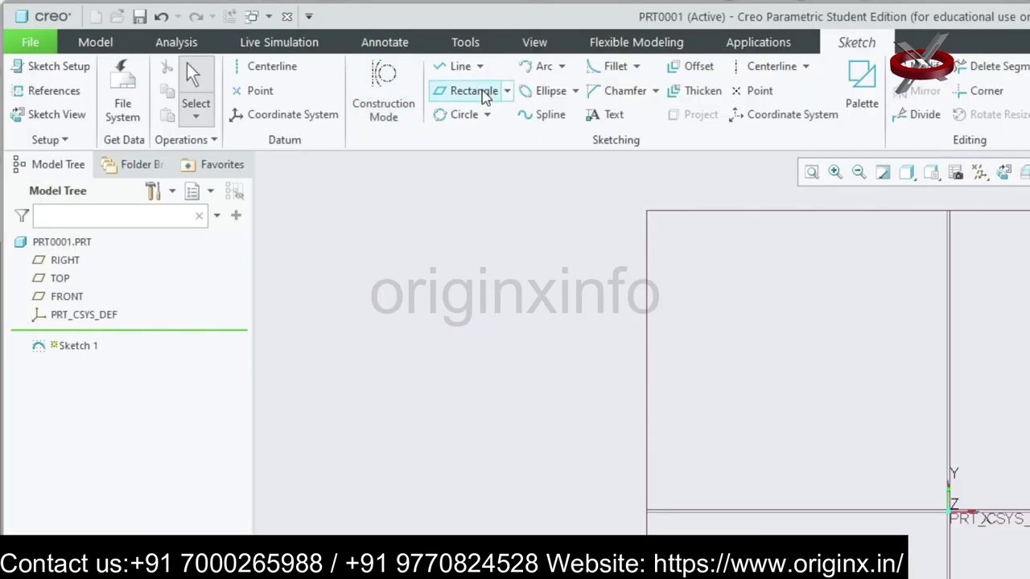
# Step: Switch the circle type to 3 Tangent and back, then leave the empty sketch
pyautogui.click(487, 115)
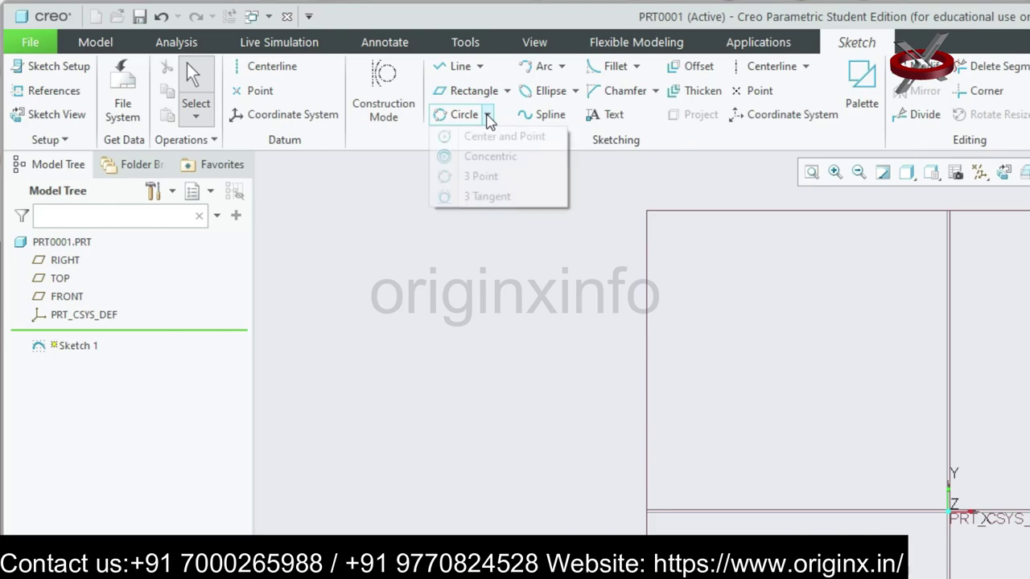
pyautogui.click(491, 197)
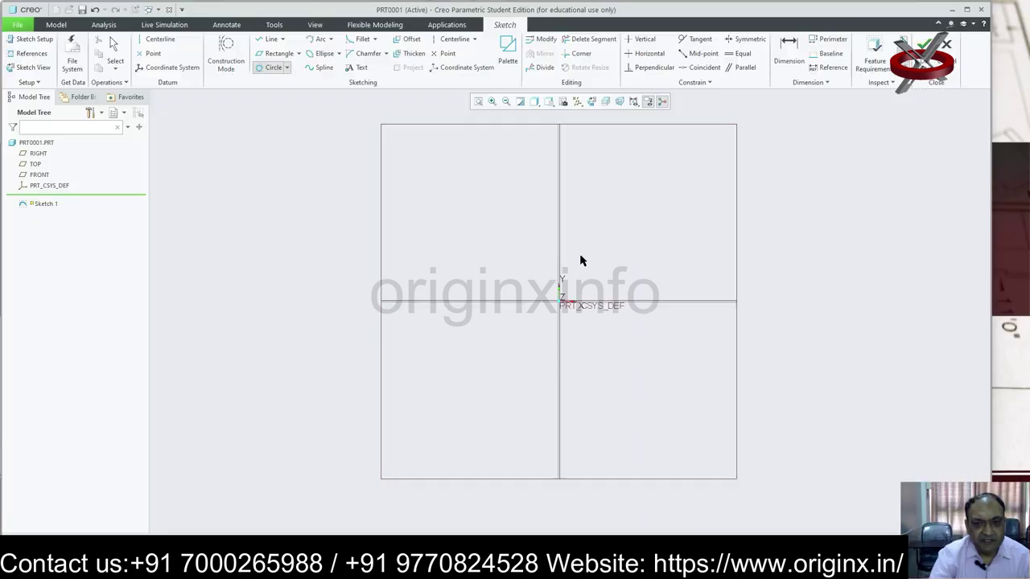
pyautogui.click(286, 68)
pyautogui.click(286, 80)
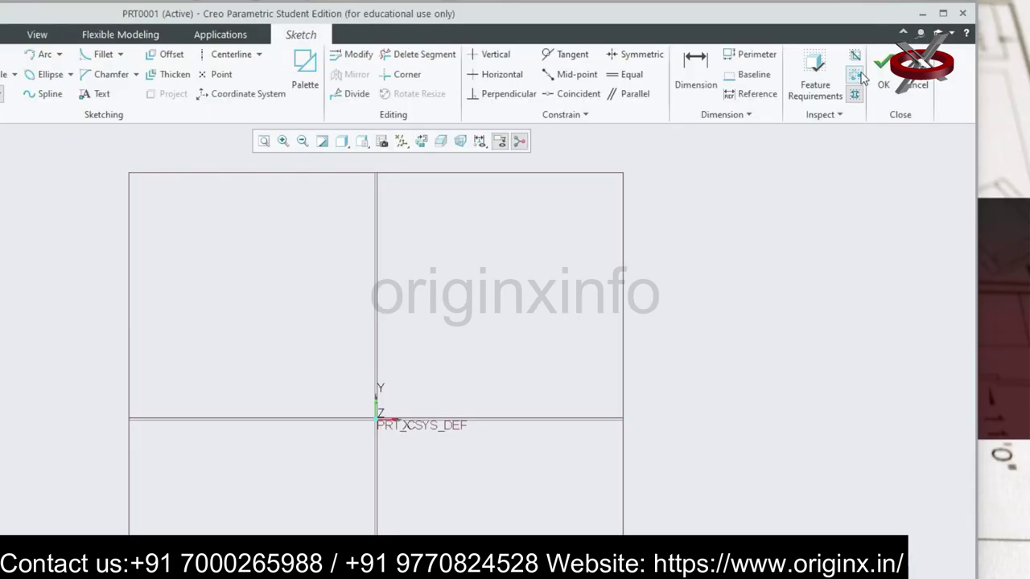
pyautogui.click(924, 50)
pyautogui.click(304, 423)
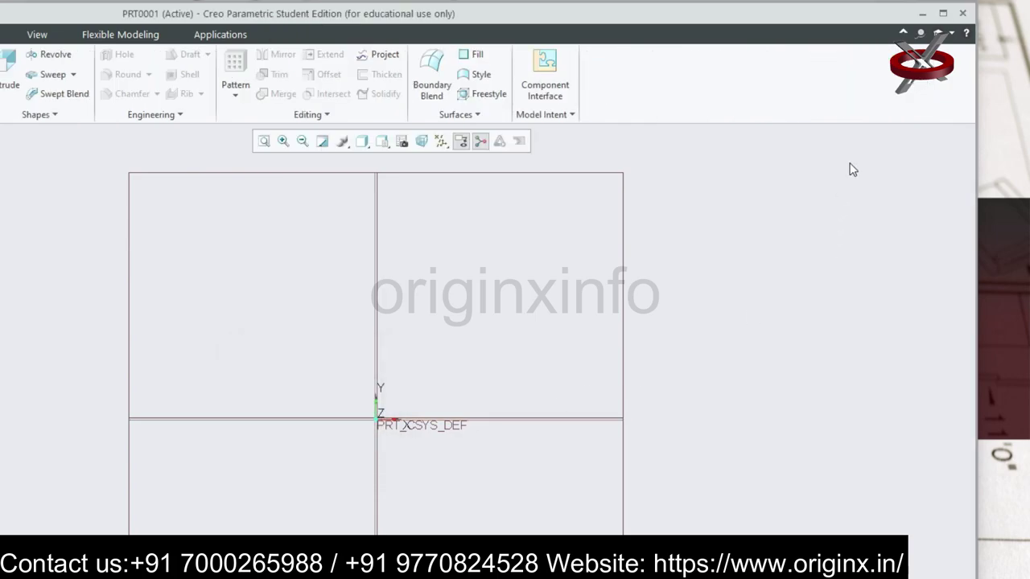
# Step: Start a new sketch on the FRONT plane and select Center and Point circles
pyautogui.click(260, 64)
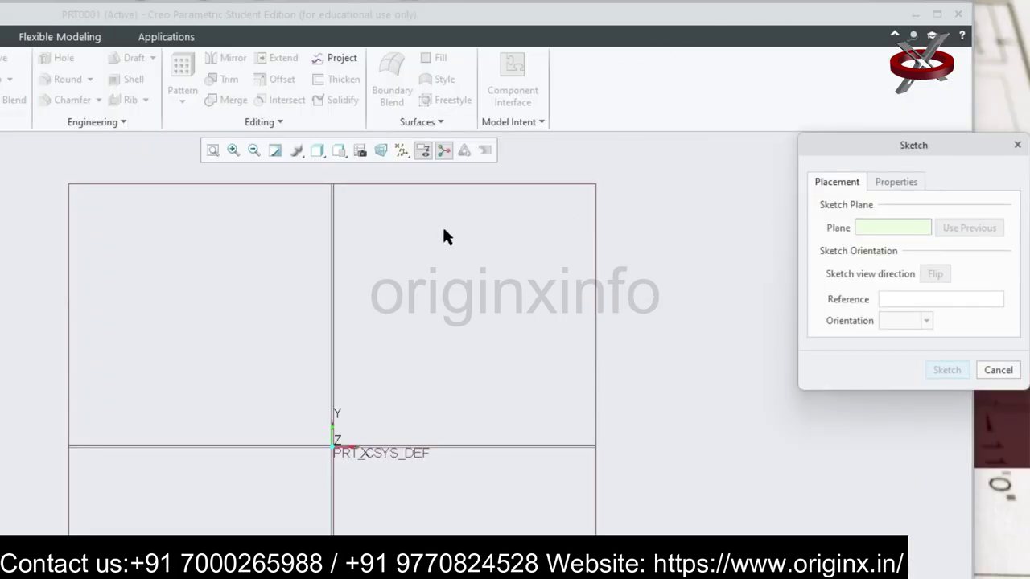
pyautogui.click(597, 402)
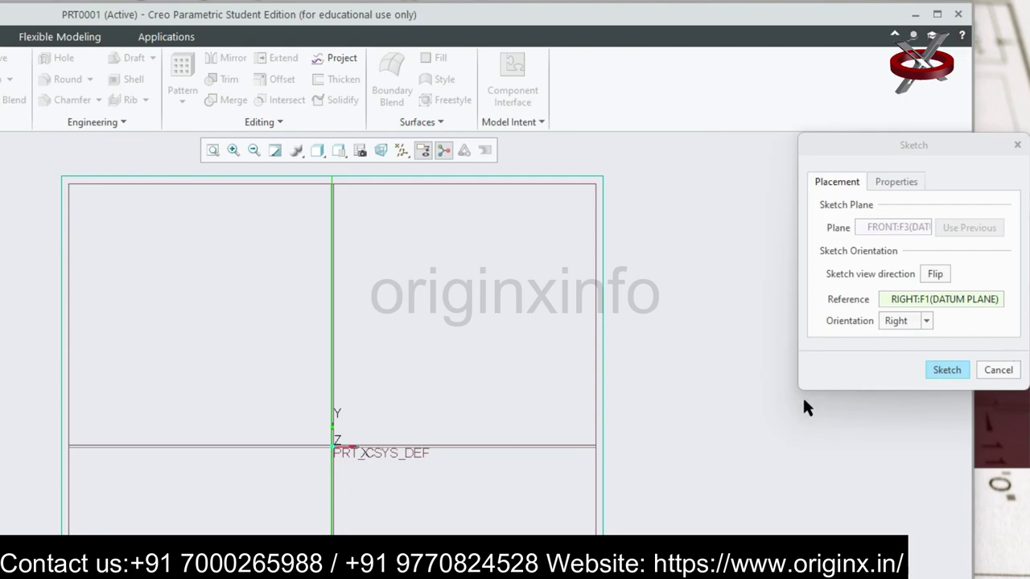
pyautogui.click(947, 371)
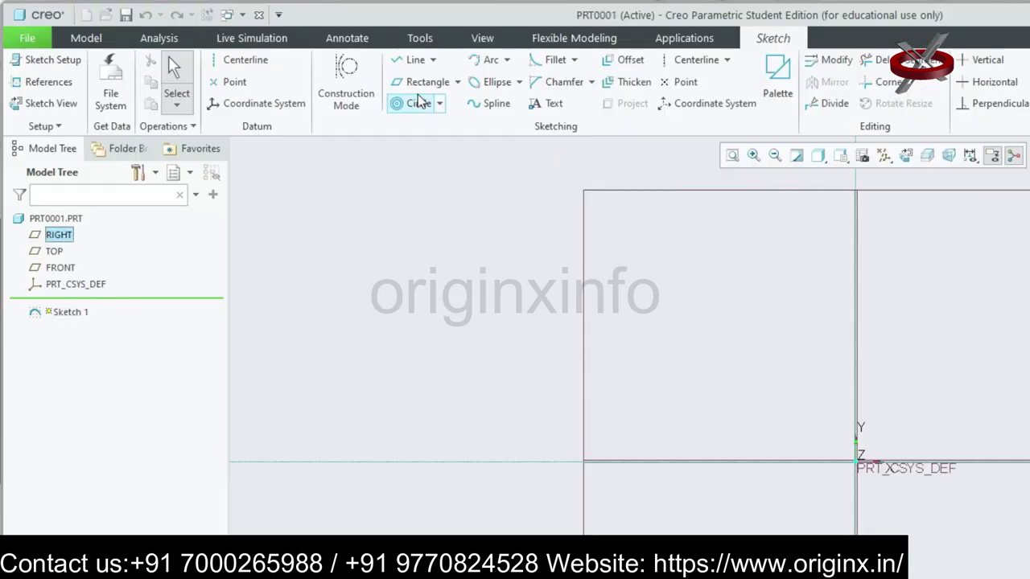
pyautogui.click(441, 104)
pyautogui.click(455, 123)
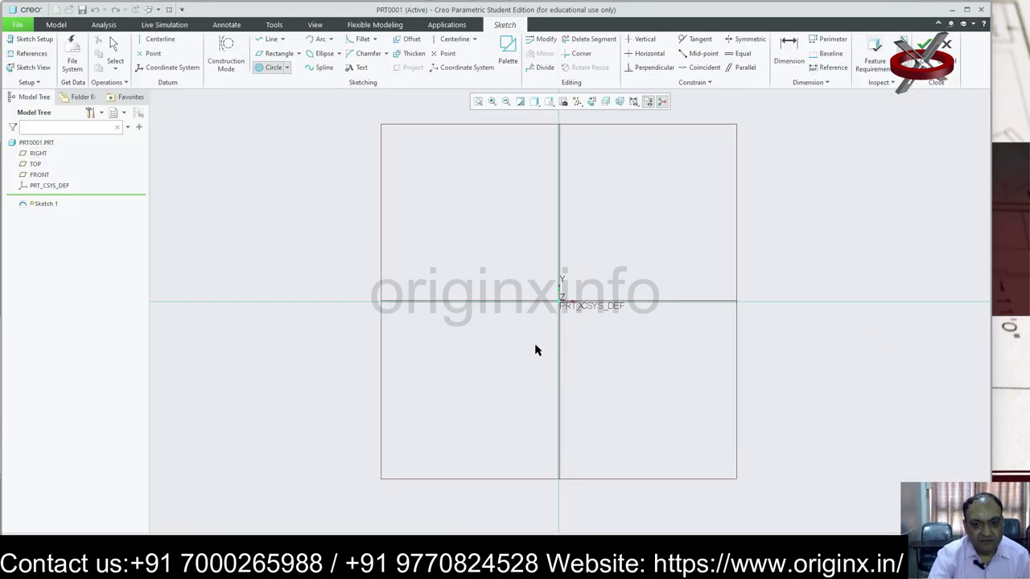
# Step: Draw a large circle on the origin and small circles at upper right and upper left
pyautogui.click(286, 67)
pyautogui.click(293, 79)
pyautogui.click(559, 302)
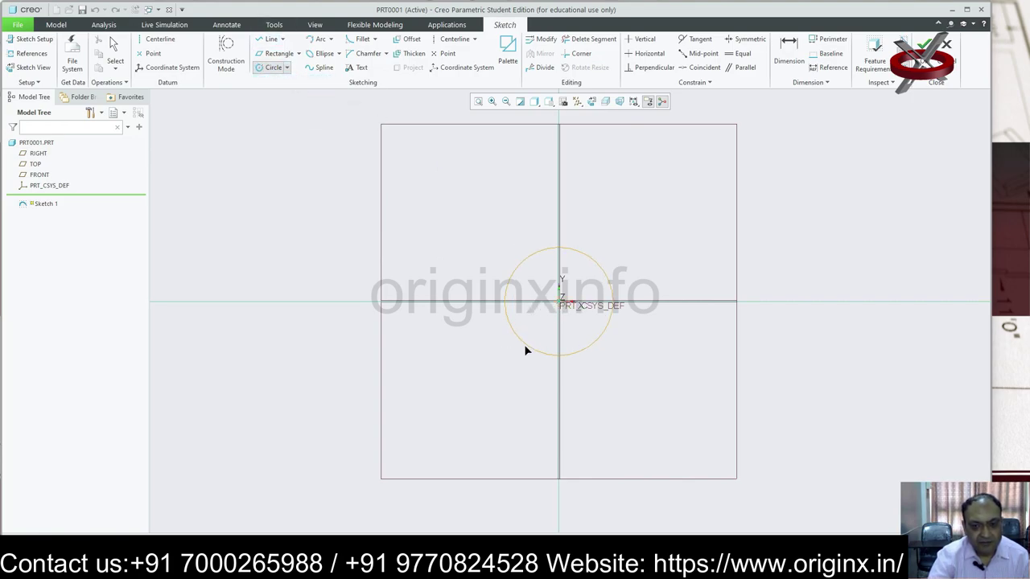
pyautogui.click(646, 239)
pyautogui.click(689, 161)
pyautogui.click(697, 207)
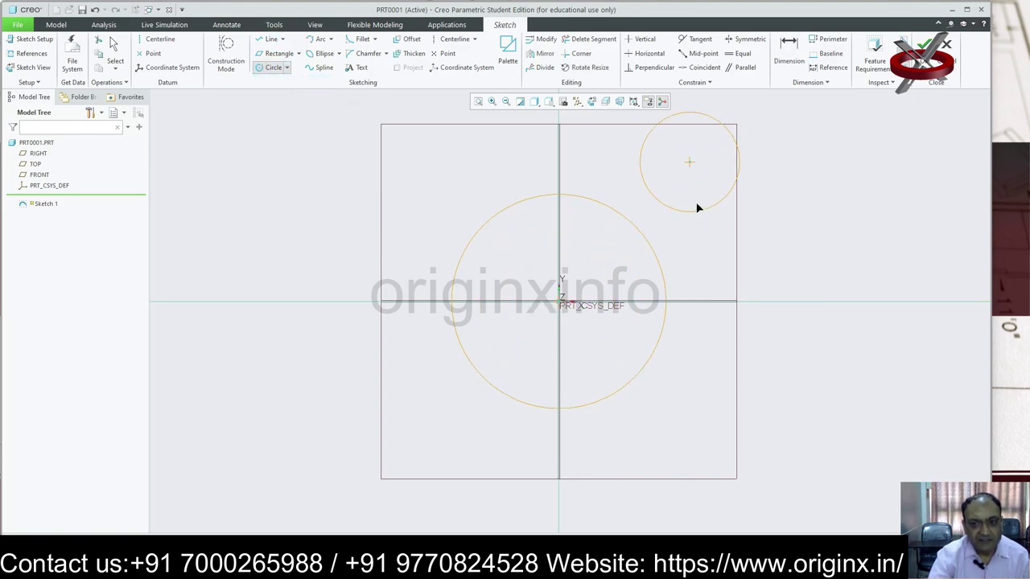
pyautogui.click(408, 162)
pyautogui.click(422, 212)
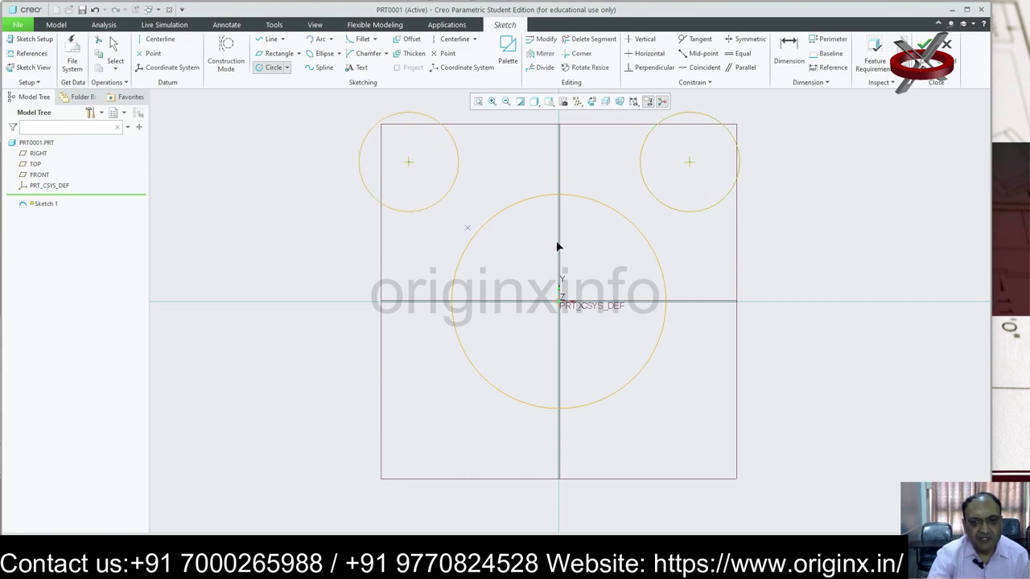
# Step: Check the sketch in a tilted 3D view, return to the flat view, and select 3 Tangent circles
pyautogui.hotkey('ctrl', 'd')
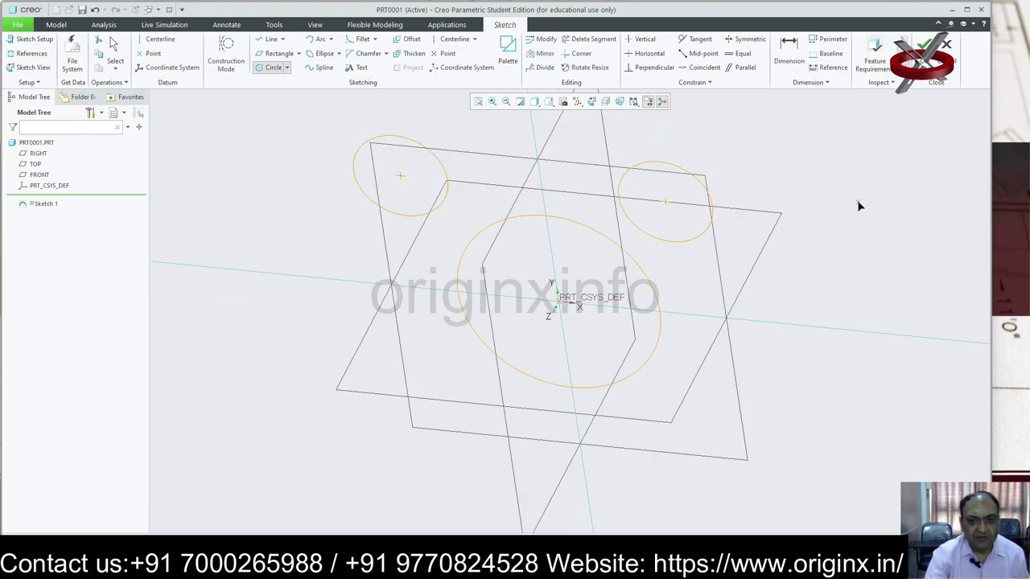
pyautogui.click(592, 103)
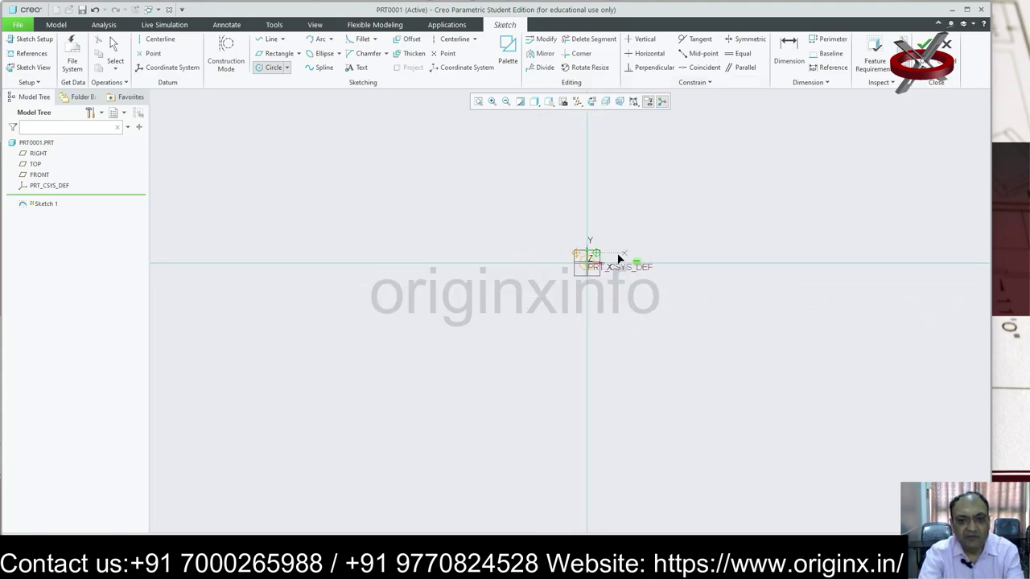
pyautogui.scroll(5, 617, 260)
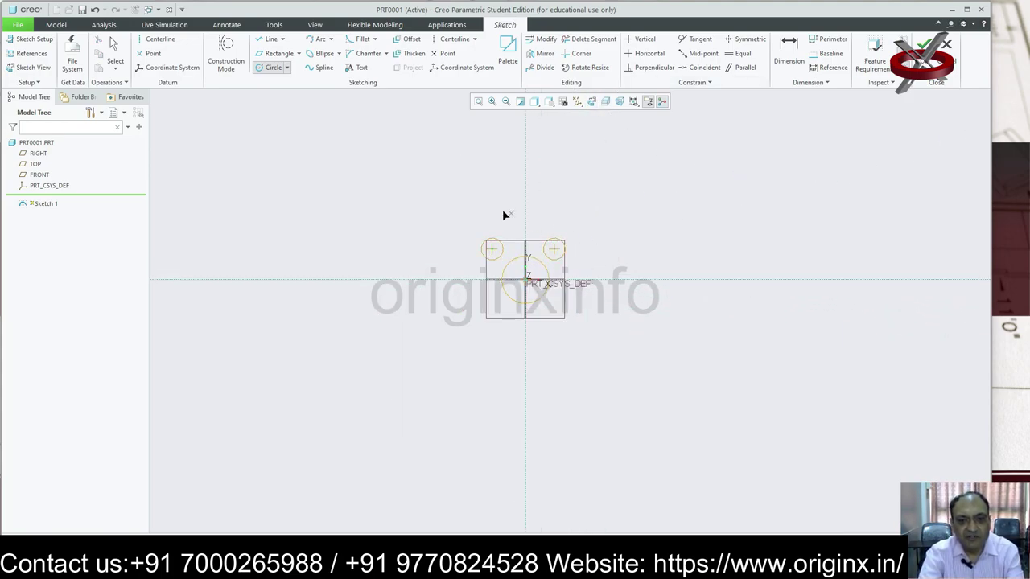
pyautogui.click(288, 69)
pyautogui.click(288, 116)
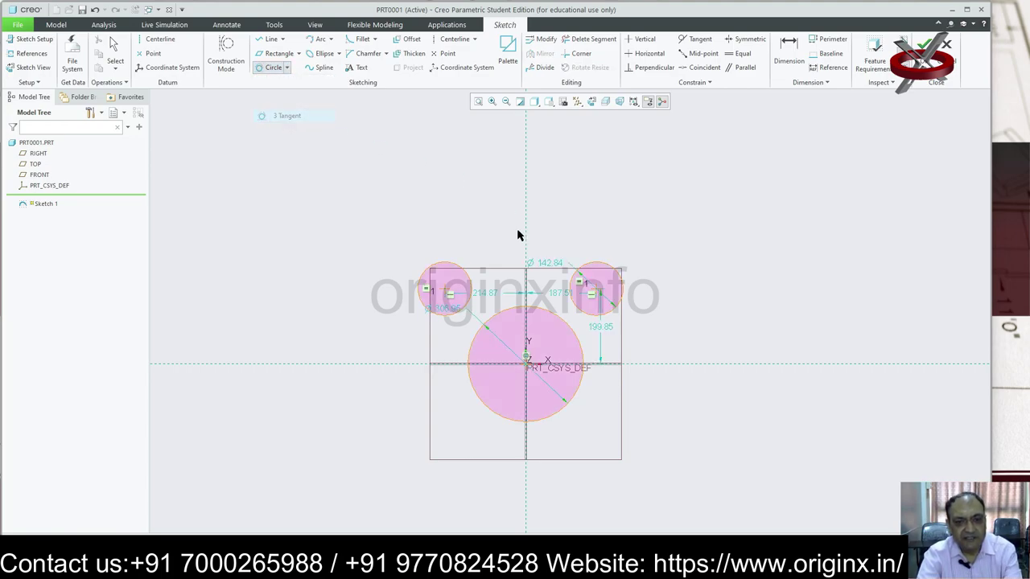
# Step: Try a three-tangent circle on the left and right small circles, cancelling the first attempt
pyautogui.click(568, 291)
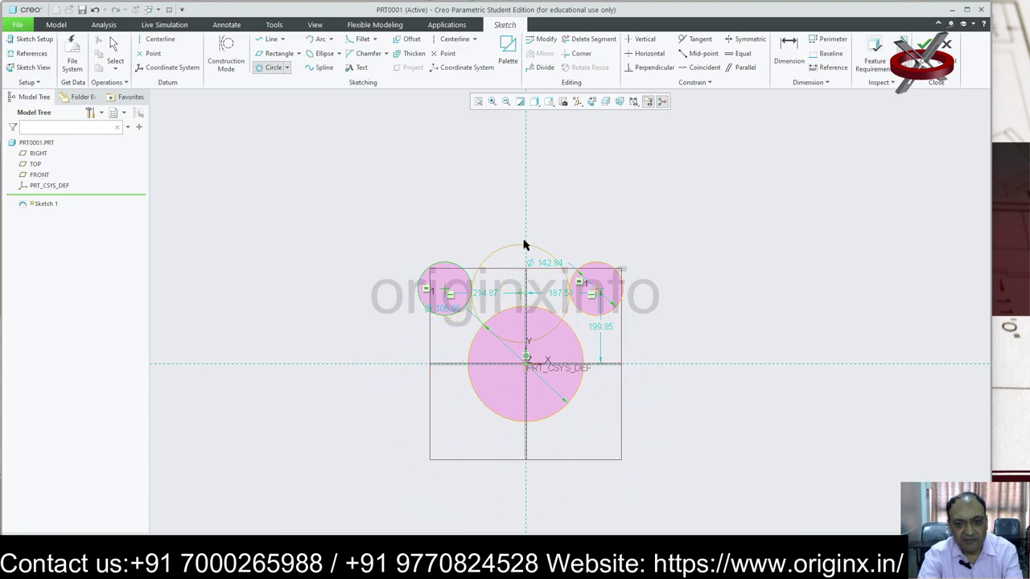
pyautogui.middleClick(524, 188)
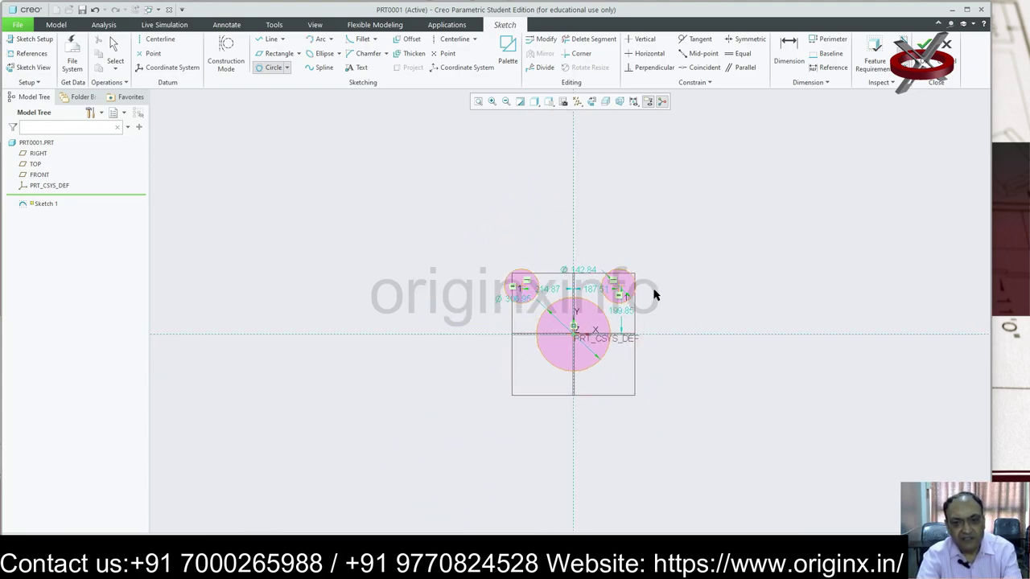
pyautogui.scroll(-2, 655, 292)
pyautogui.scroll(-2, 655, 292)
pyautogui.click(458, 107)
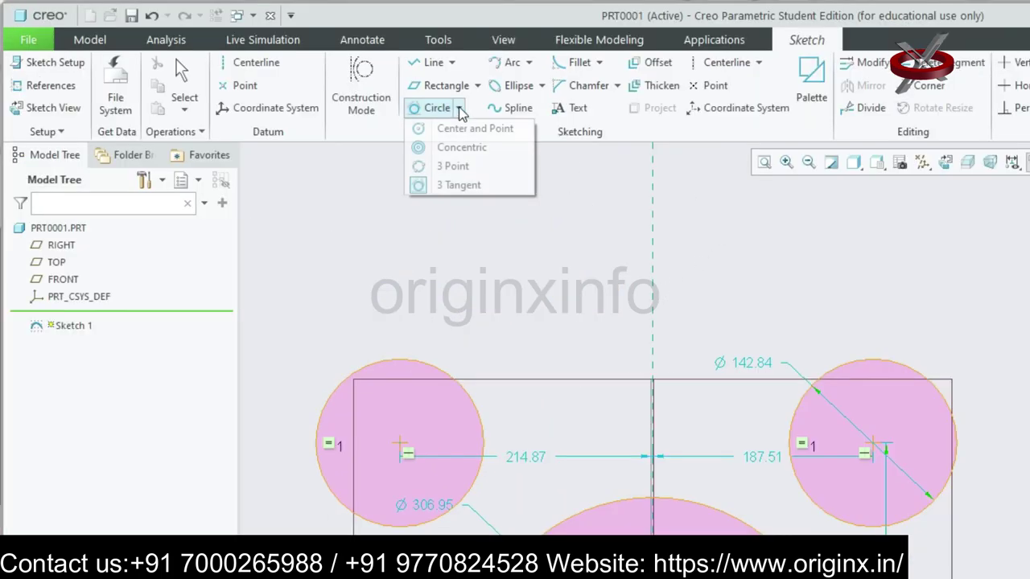
pyautogui.click(468, 186)
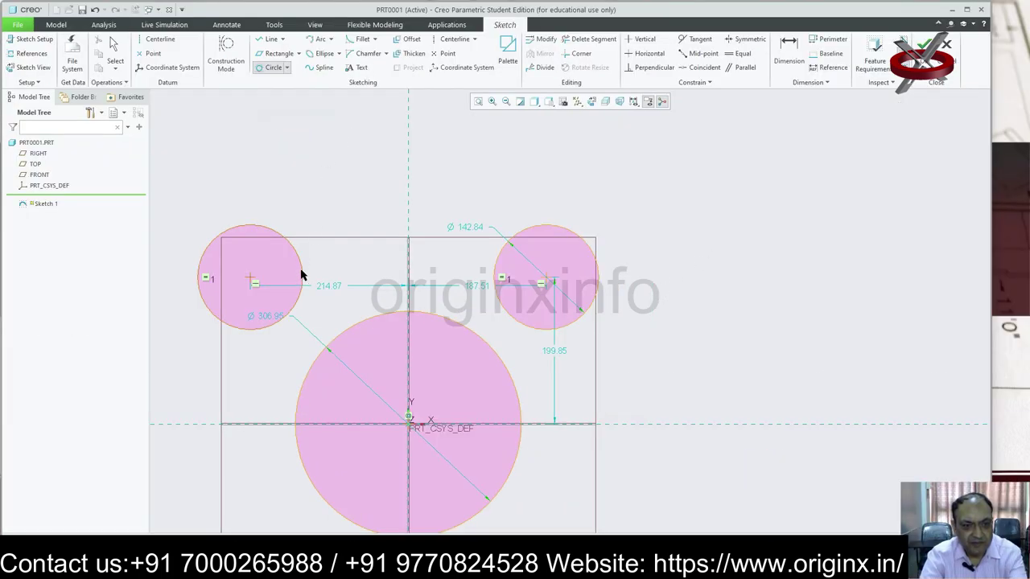
pyautogui.click(315, 279)
pyautogui.click(496, 266)
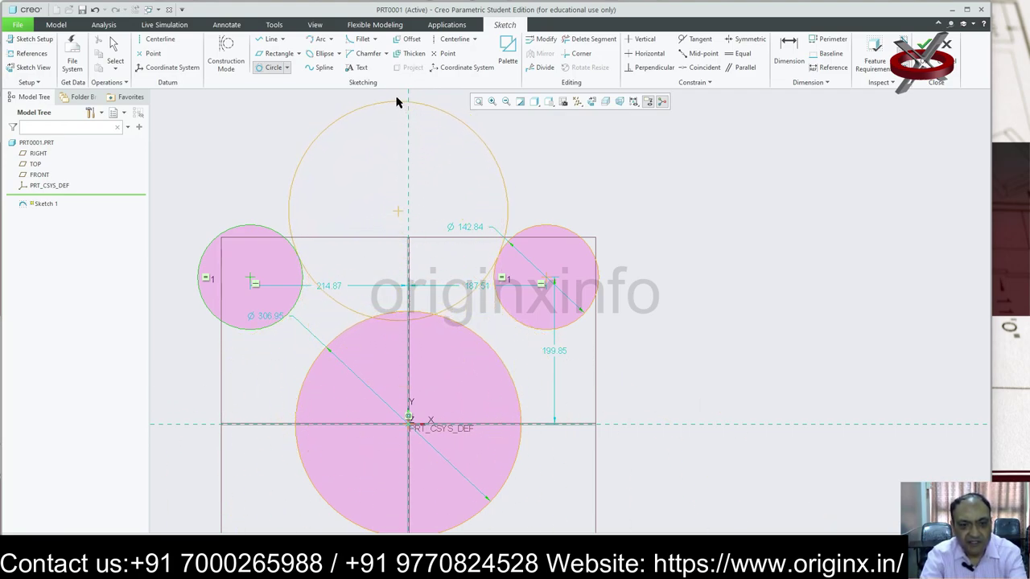
# Step: Cancel the tangent circle preview and undo the left and right small circles
pyautogui.press('Escape')
pyautogui.hotkey('ctrl', 'z')
pyautogui.hotkey('ctrl', 'z')
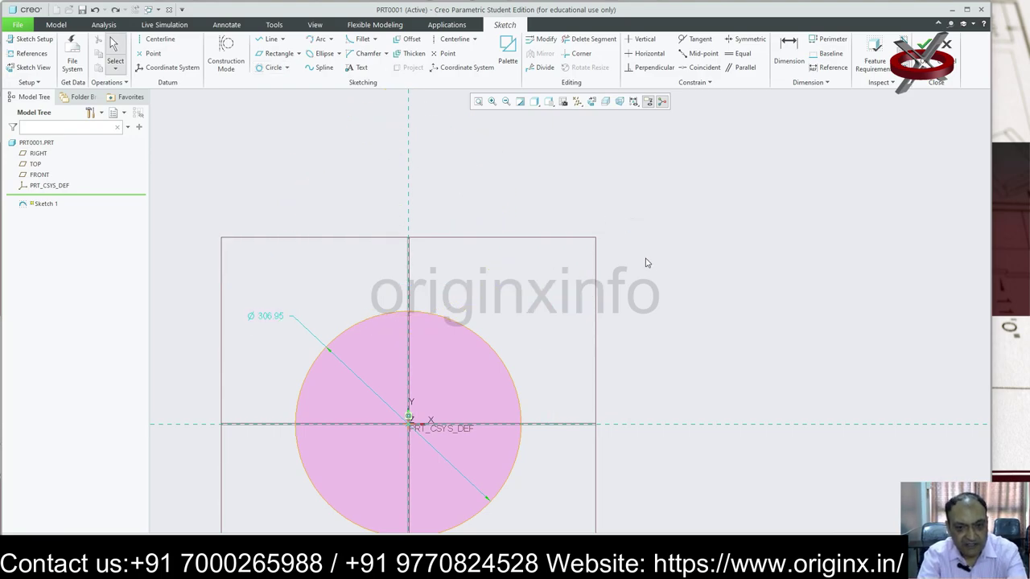
pyautogui.hotkey('ctrl', 'z')
# Step: Draw a left centre-and-point circle inside the rectangle
pyautogui.click(286, 67)
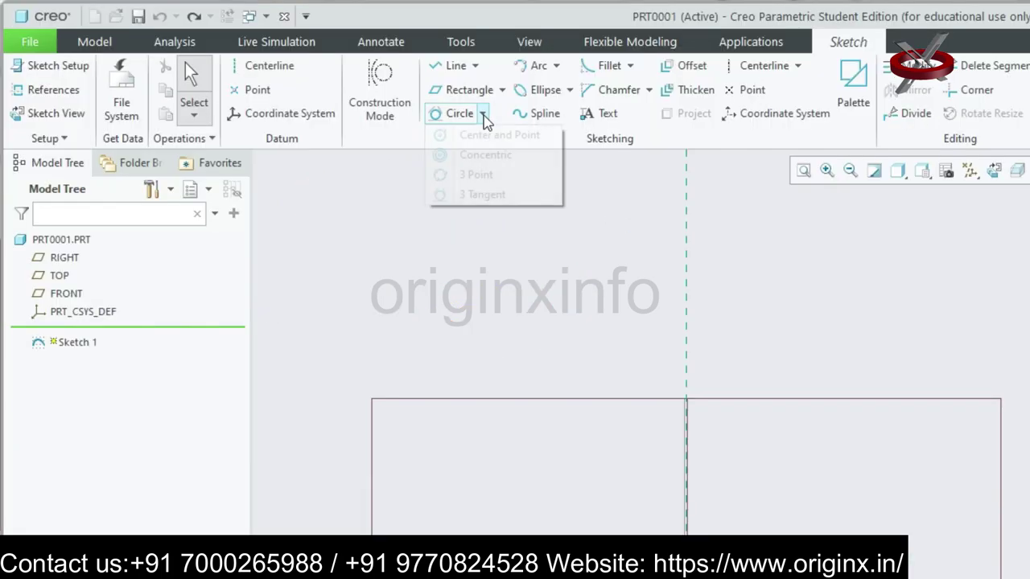
pyautogui.click(497, 135)
pyautogui.click(550, 538)
pyautogui.click(548, 578)
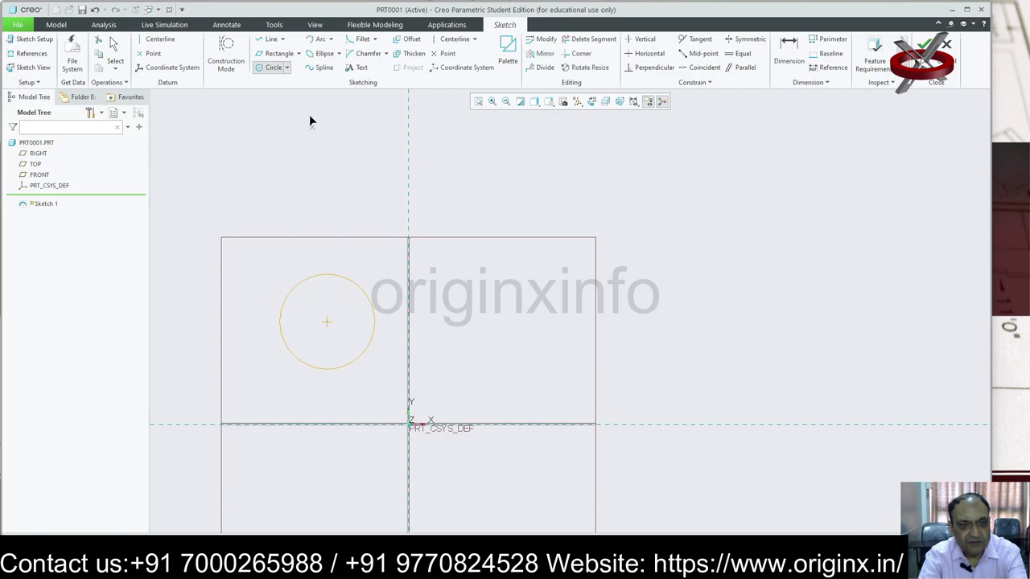
pyautogui.click(481, 114)
pyautogui.click(484, 154)
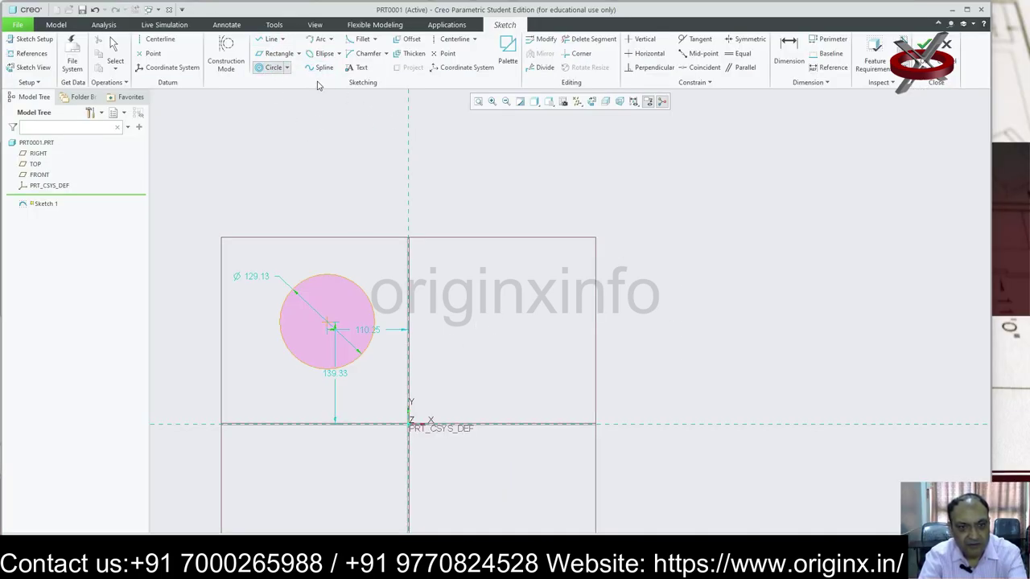
# Step: Add a right circle and a third circle centred on the origin
pyautogui.click(286, 67)
pyautogui.click(296, 81)
pyautogui.click(500, 313)
pyautogui.click(519, 287)
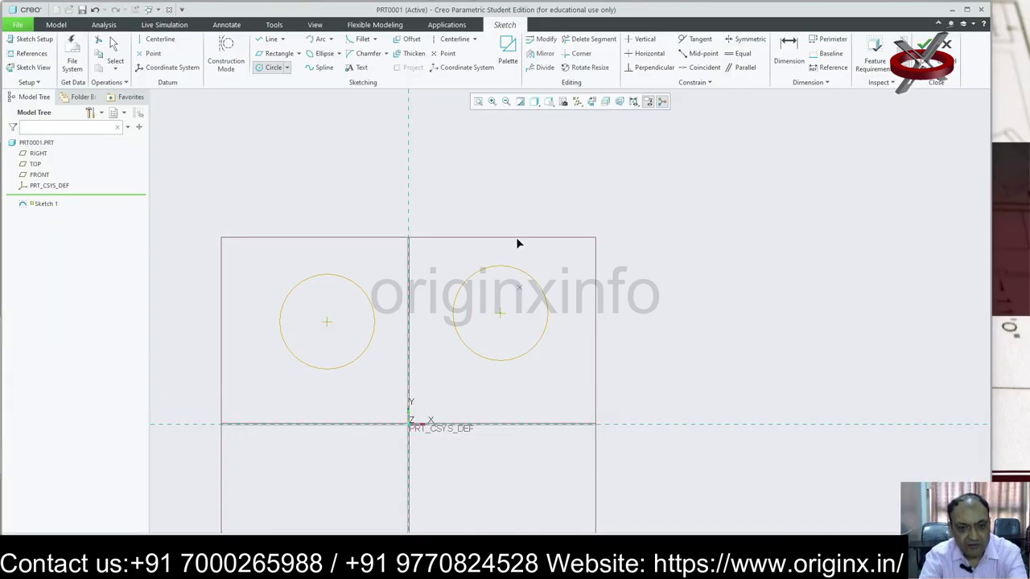
pyautogui.click(286, 68)
pyautogui.click(297, 81)
pyautogui.click(408, 424)
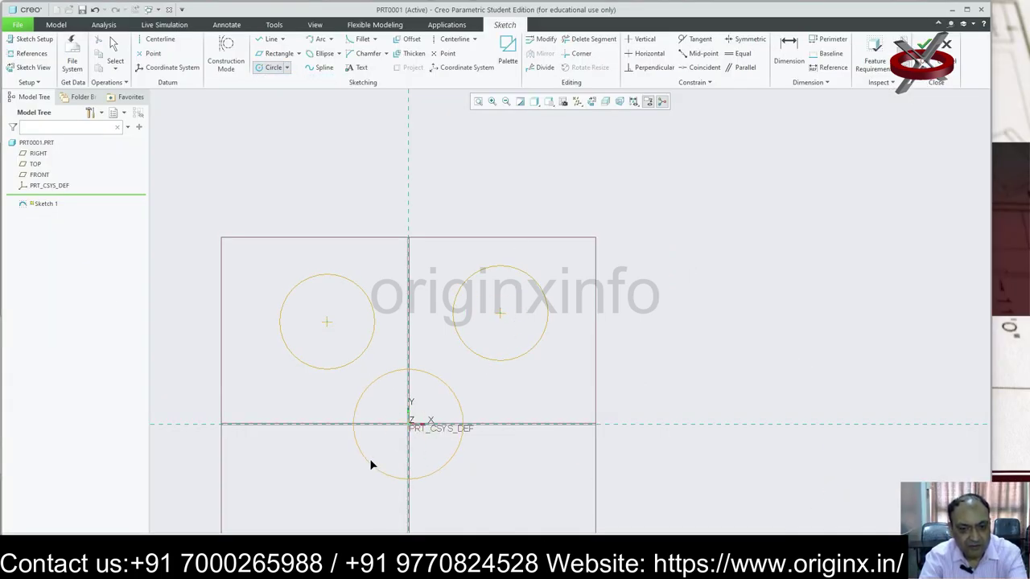
pyautogui.click(376, 459)
# Step: Create a circle tangent to all three circles, then undo it with Ctrl+Z
pyautogui.click(287, 67)
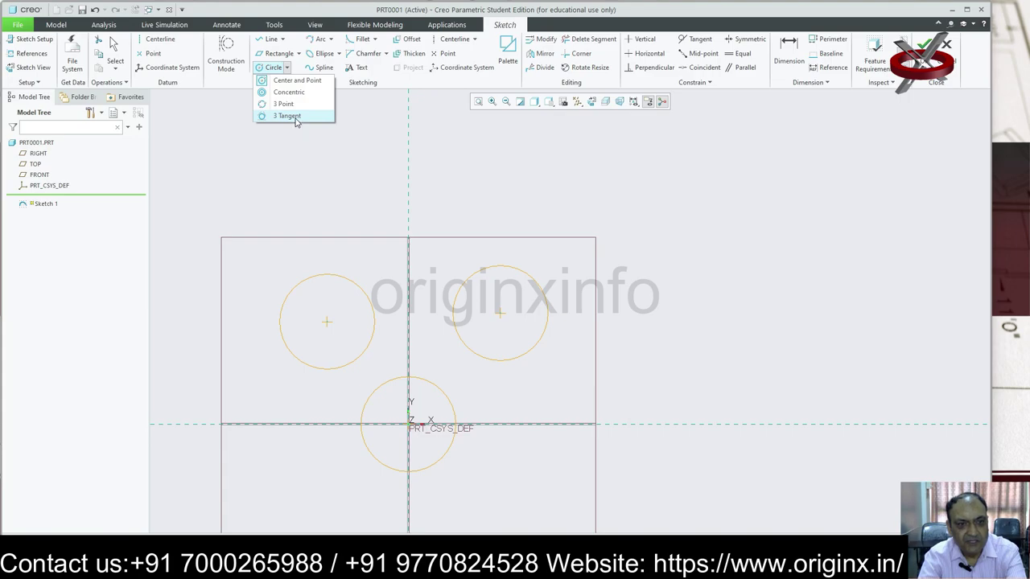
pyautogui.click(287, 116)
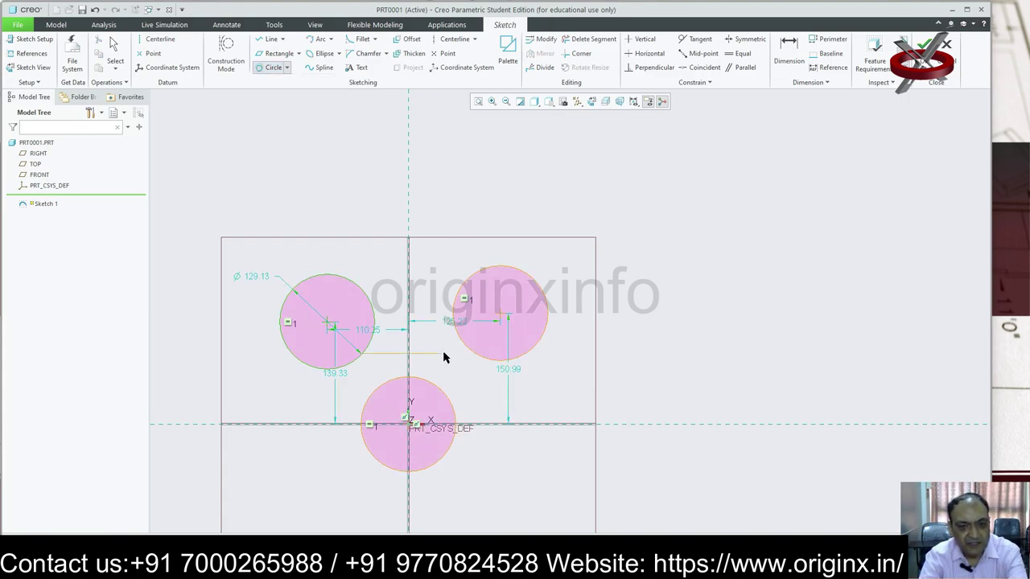
pyautogui.click(465, 350)
pyautogui.click(410, 382)
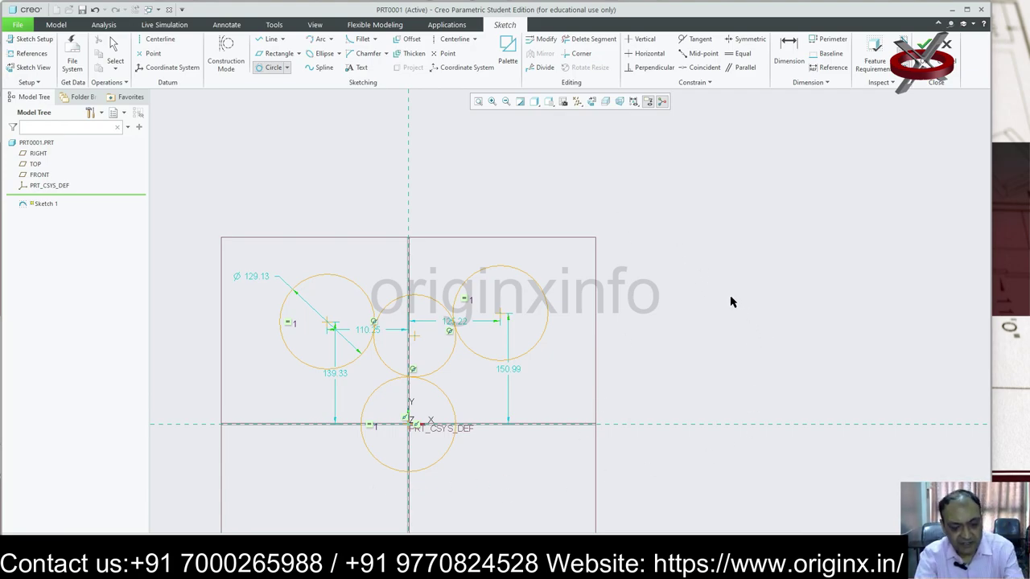
pyautogui.hotkey('ctrl', 'z')
pyautogui.hotkey('ctrl', 'z')
pyautogui.hotkey('ctrl', 'z')
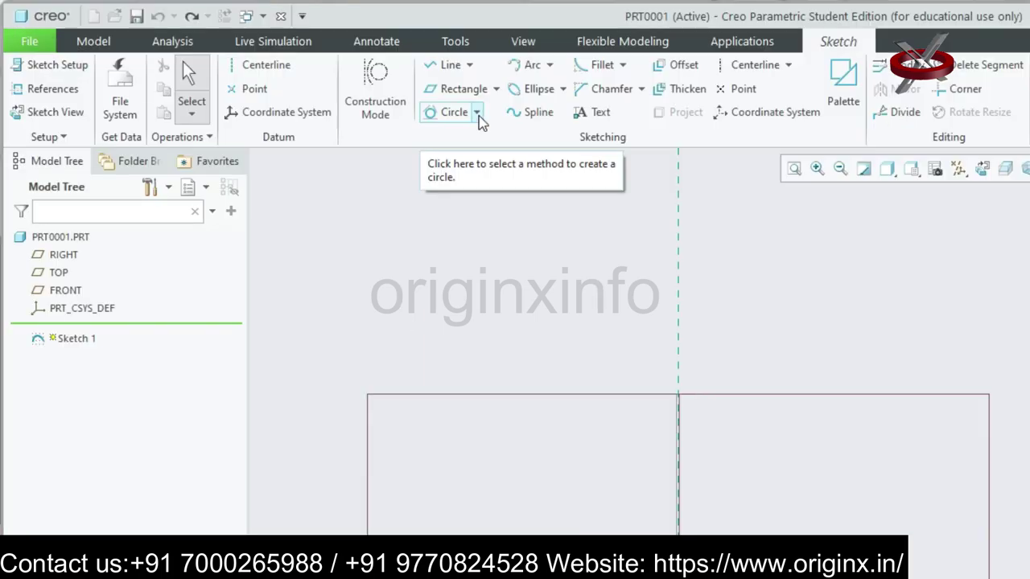
# Step: Draw a centre-and-point circle above the origin
pyautogui.click(286, 67)
pyautogui.click(484, 135)
pyautogui.click(393, 325)
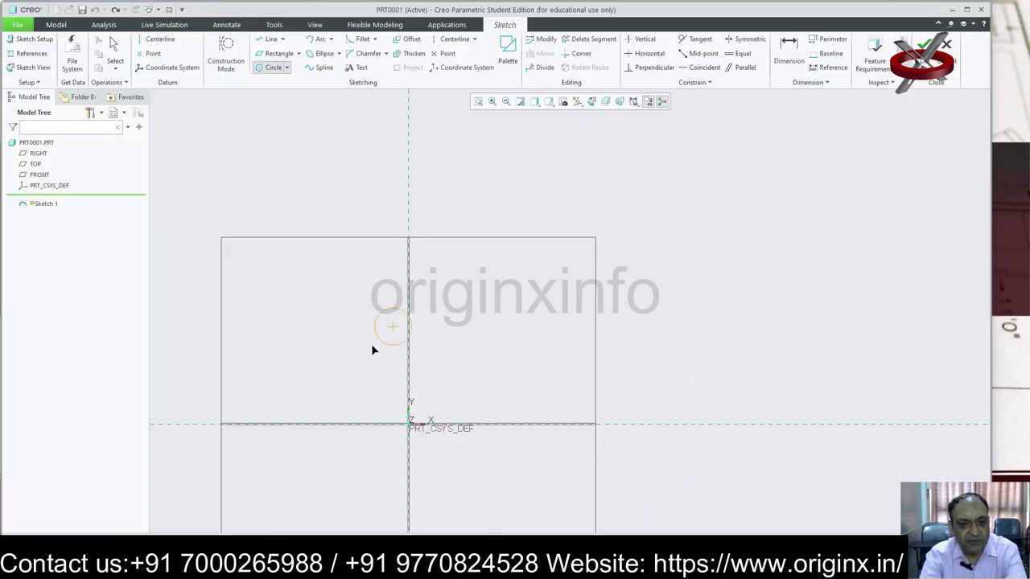
pyautogui.click(330, 368)
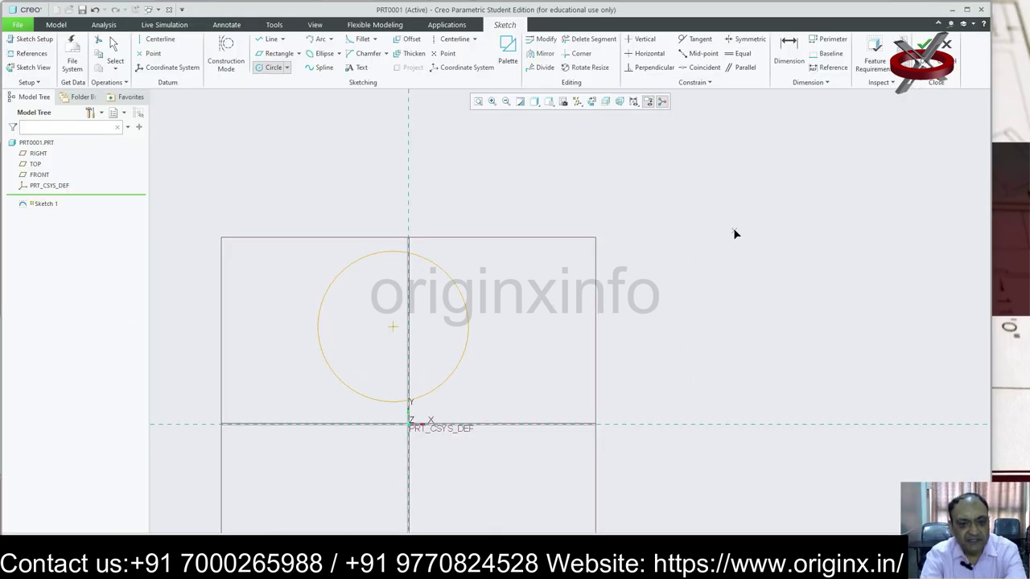
# Step: Draw a single slanted line from below right of the circle toward it
pyautogui.click(282, 39)
pyautogui.click(294, 68)
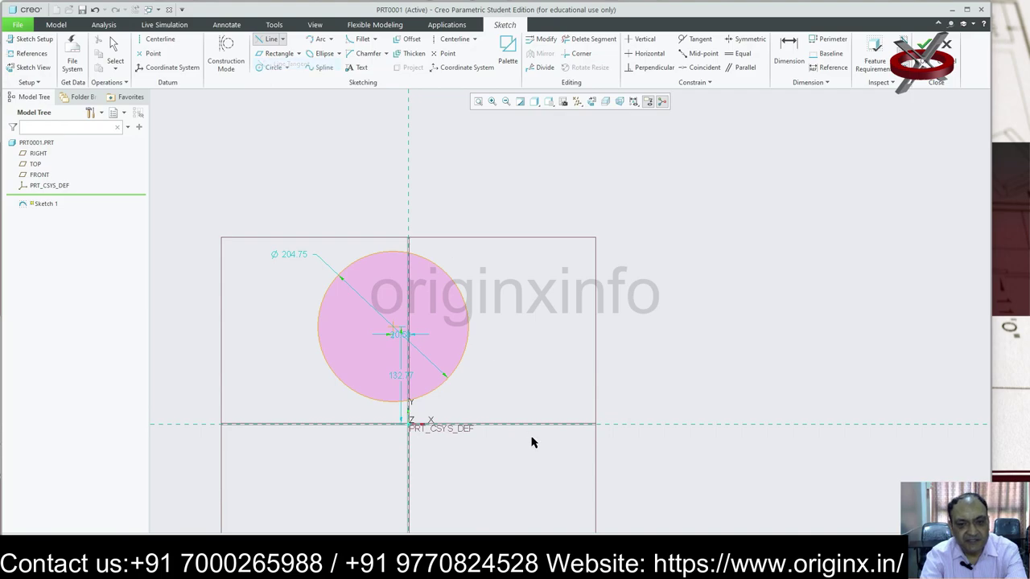
pyautogui.click(282, 39)
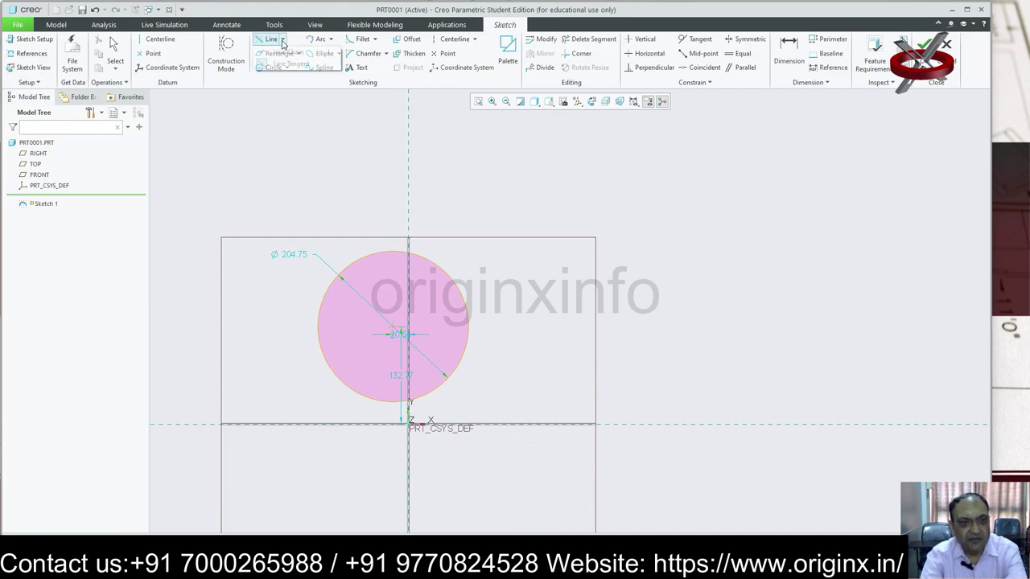
pyautogui.click(294, 53)
pyautogui.click(546, 464)
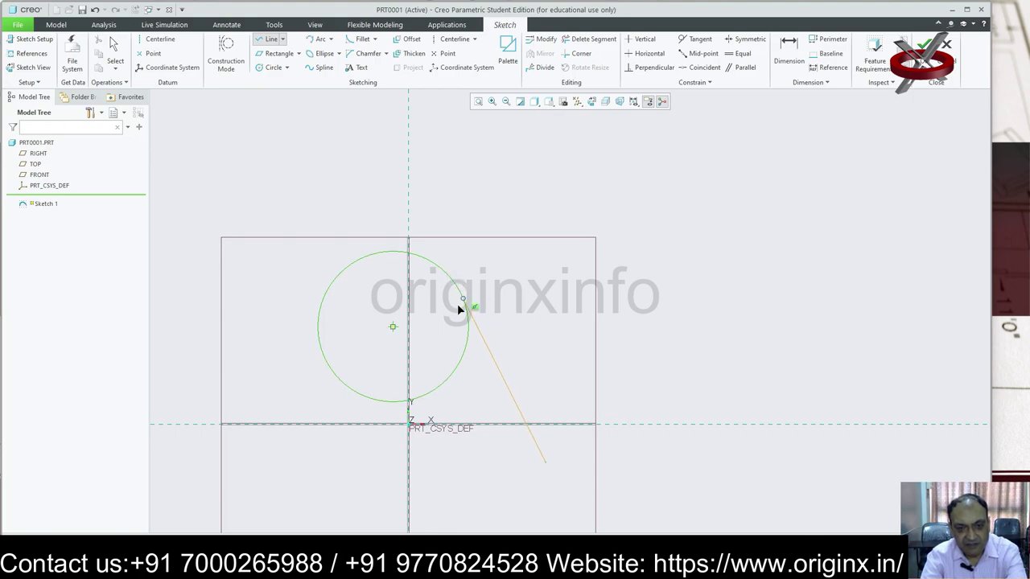
pyautogui.click(482, 345)
pyautogui.middleClick(653, 291)
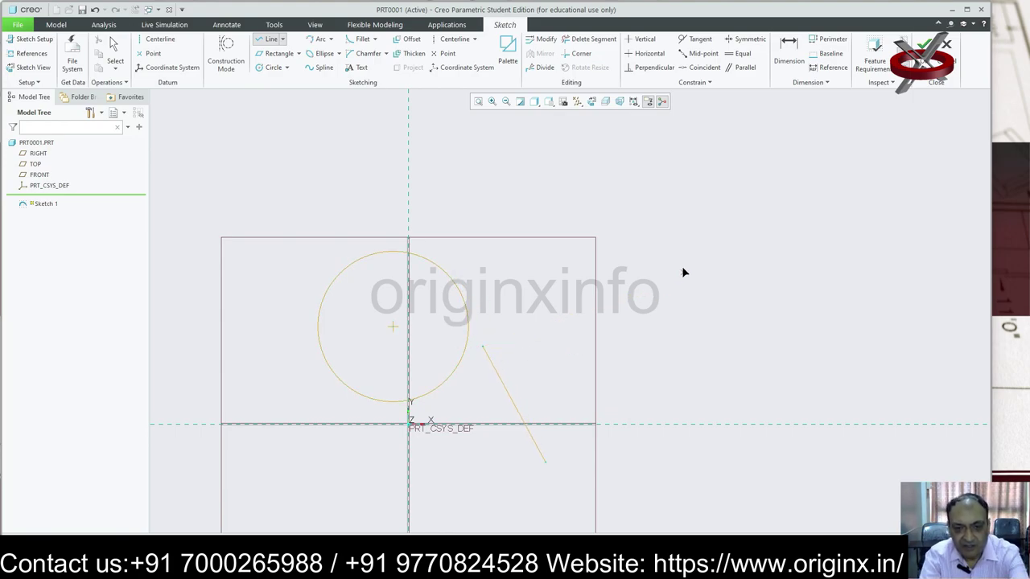
pyautogui.middleClick(517, 232)
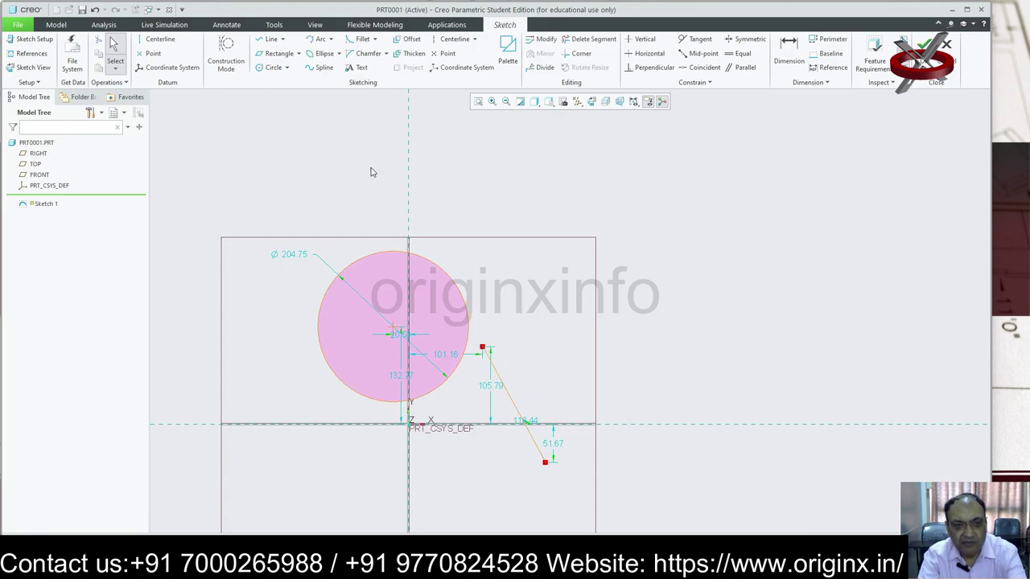
# Step: Try a line tangent to the circle, then discard it
pyautogui.click(282, 39)
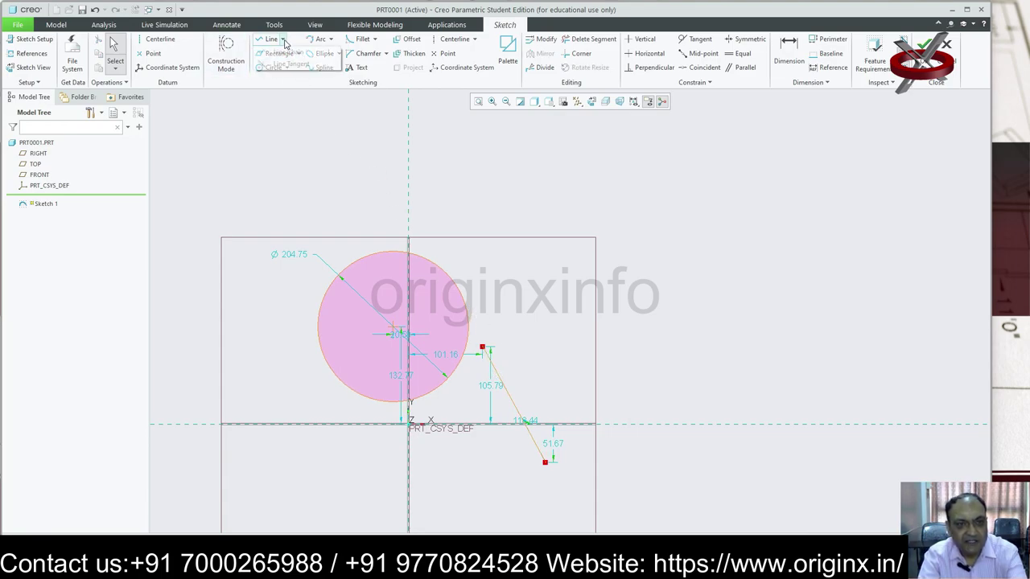
pyautogui.click(295, 68)
pyautogui.click(468, 322)
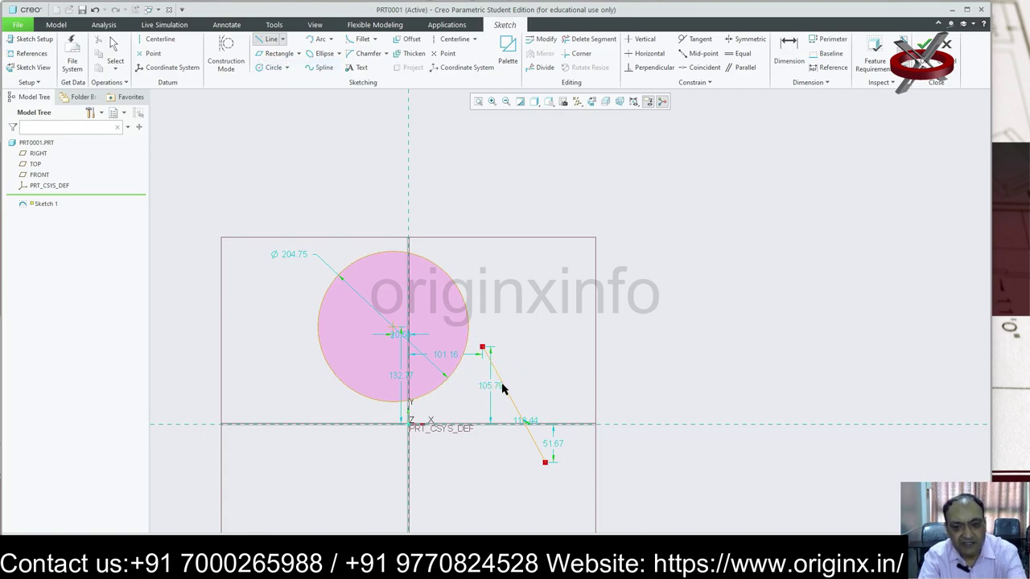
pyautogui.middleClick(644, 321)
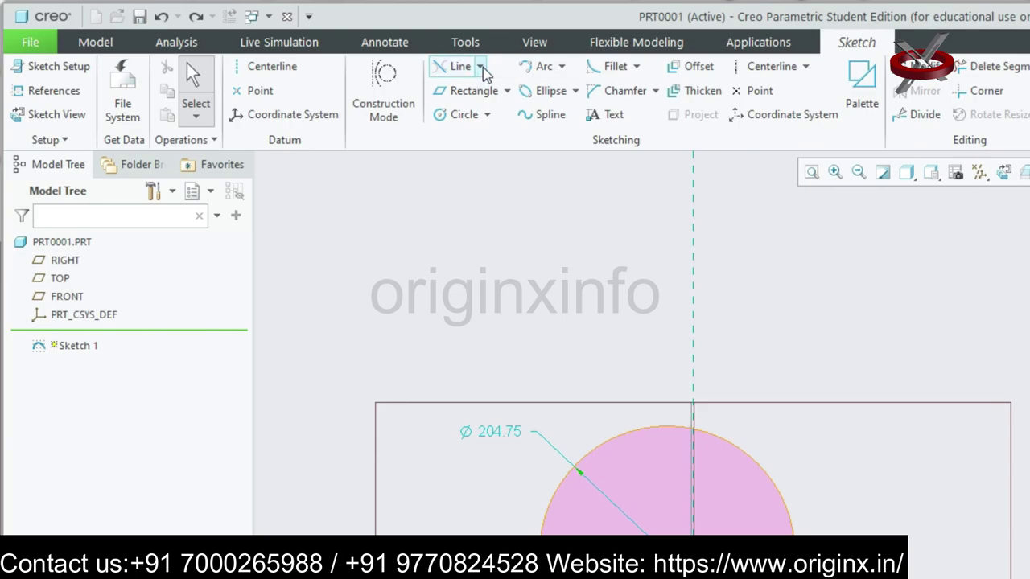
pyautogui.click(480, 68)
pyautogui.click(531, 109)
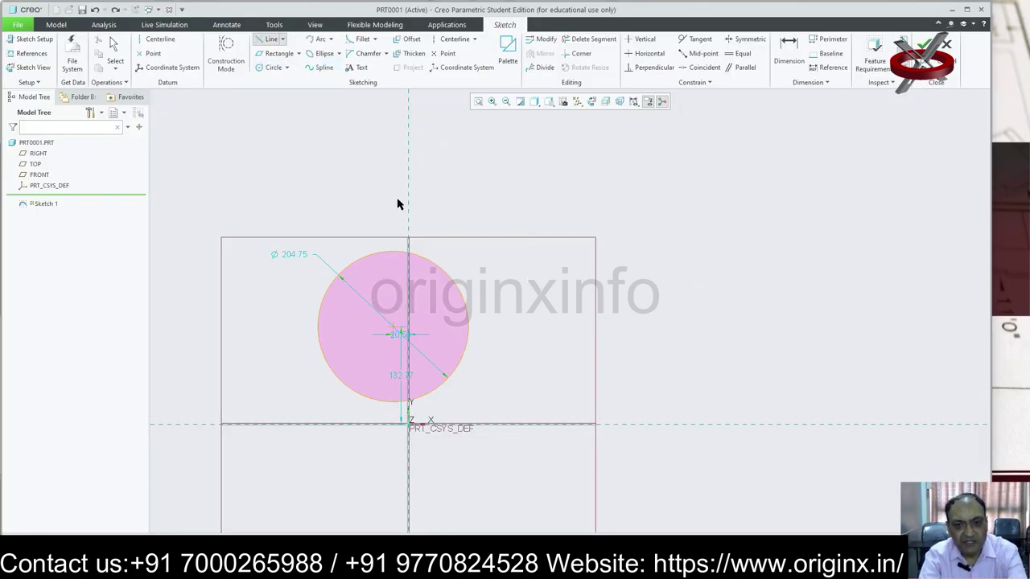
# Step: Draw a slanted line to the right of the circle
pyautogui.click(282, 38)
pyautogui.click(278, 53)
pyautogui.click(519, 262)
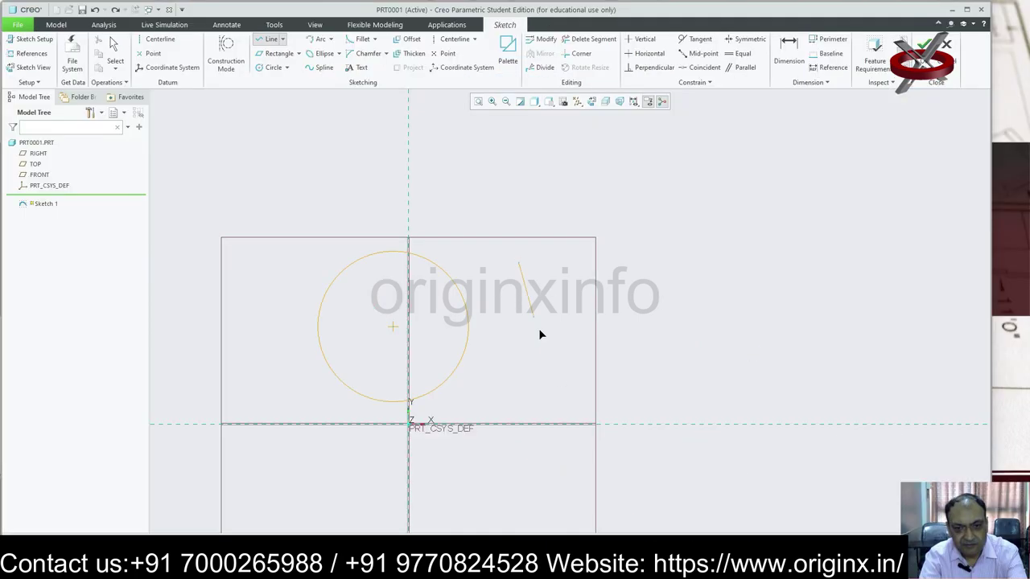
pyautogui.click(283, 39)
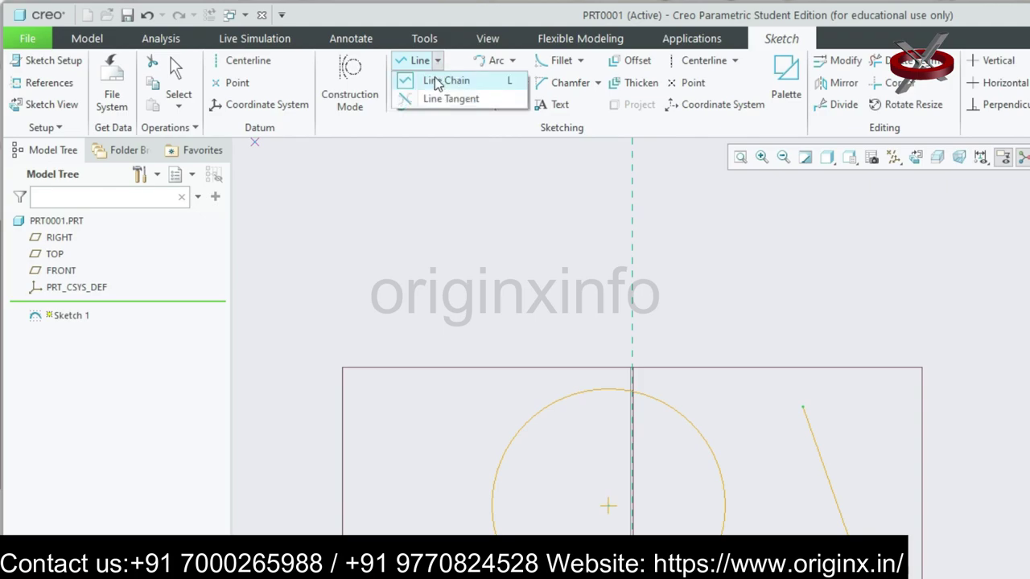
pyautogui.click(448, 99)
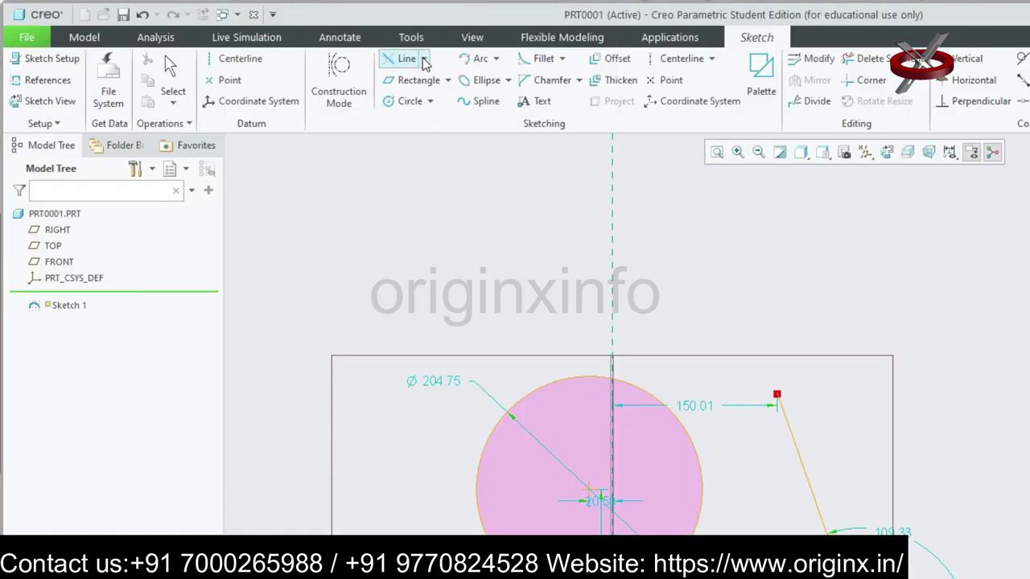
# Step: Draw a line ending at the slanted line's midpoint, then exit line drawing
pyautogui.click(282, 39)
pyautogui.click(278, 53)
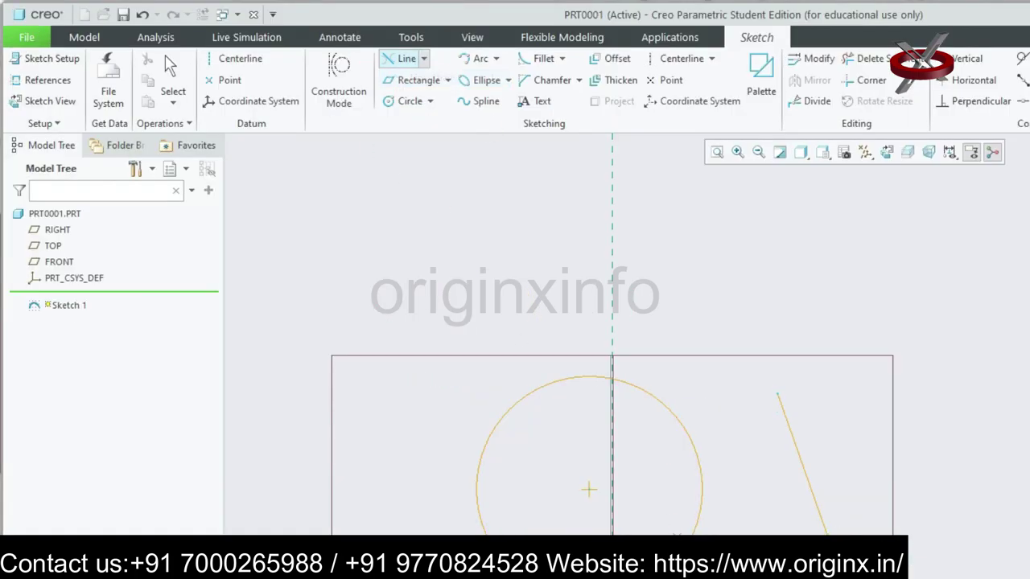
pyautogui.click(477, 396)
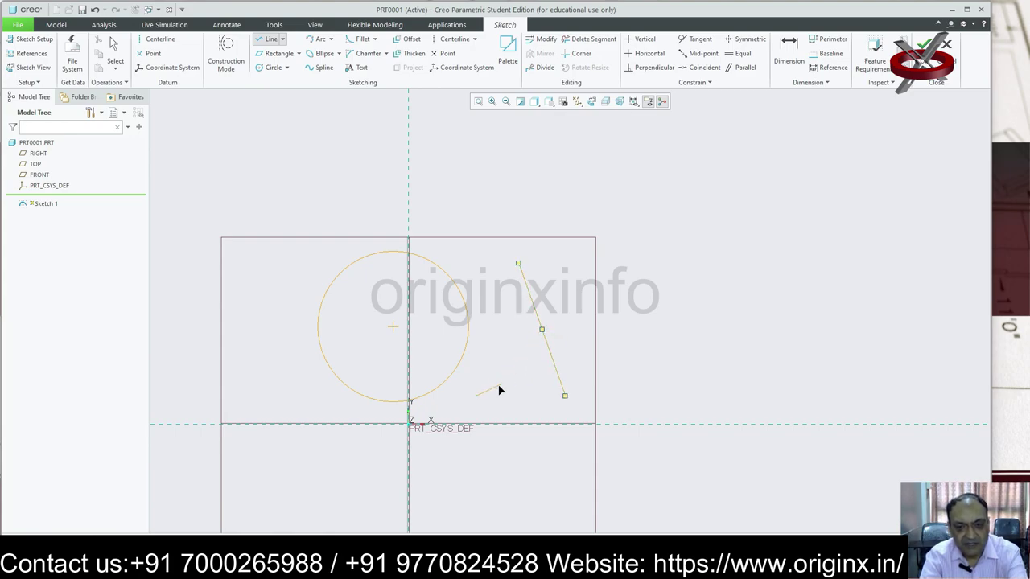
pyautogui.click(541, 329)
pyautogui.middleClick(678, 276)
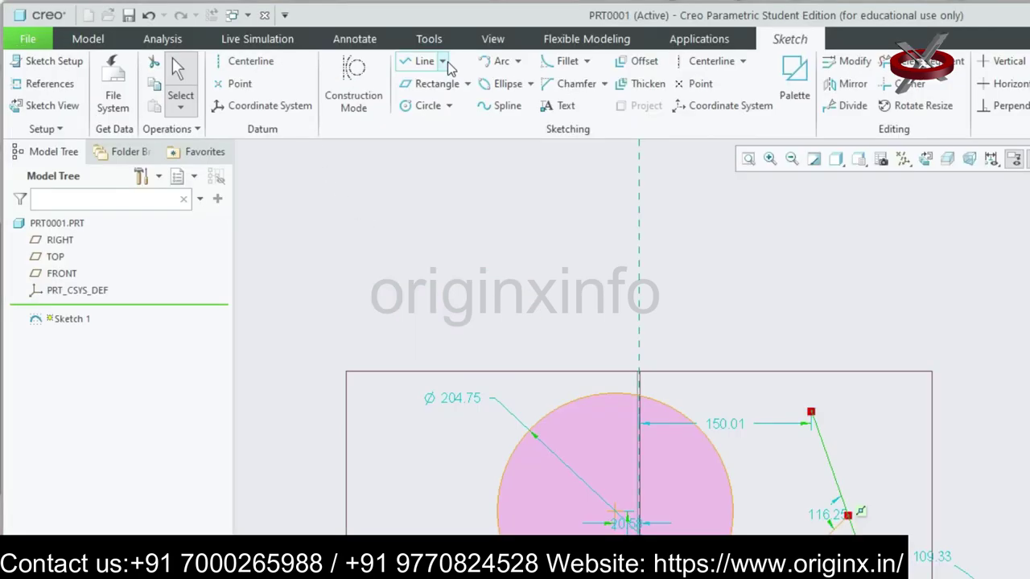
pyautogui.click(283, 41)
pyautogui.click(459, 99)
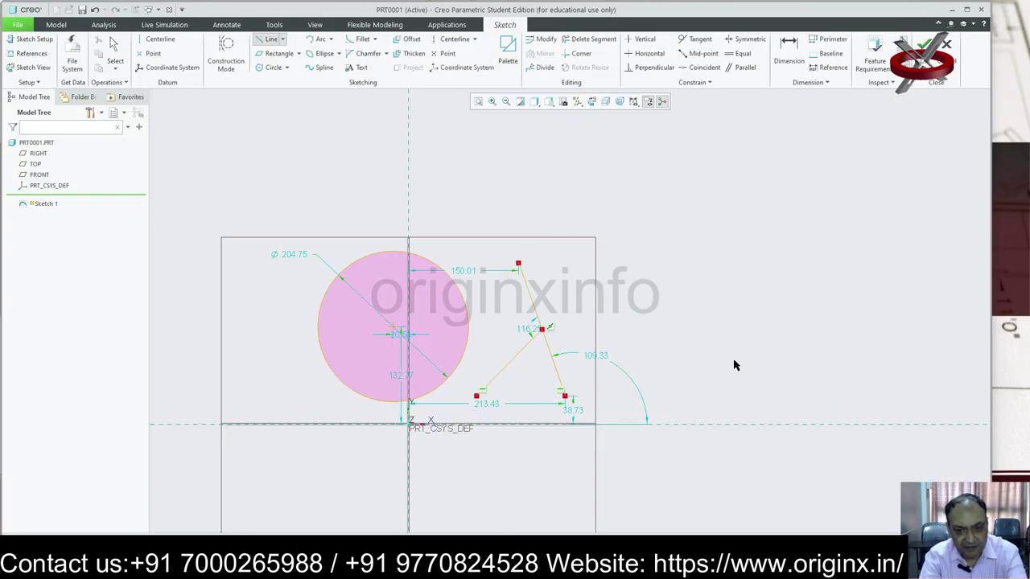
pyautogui.middleClick(764, 317)
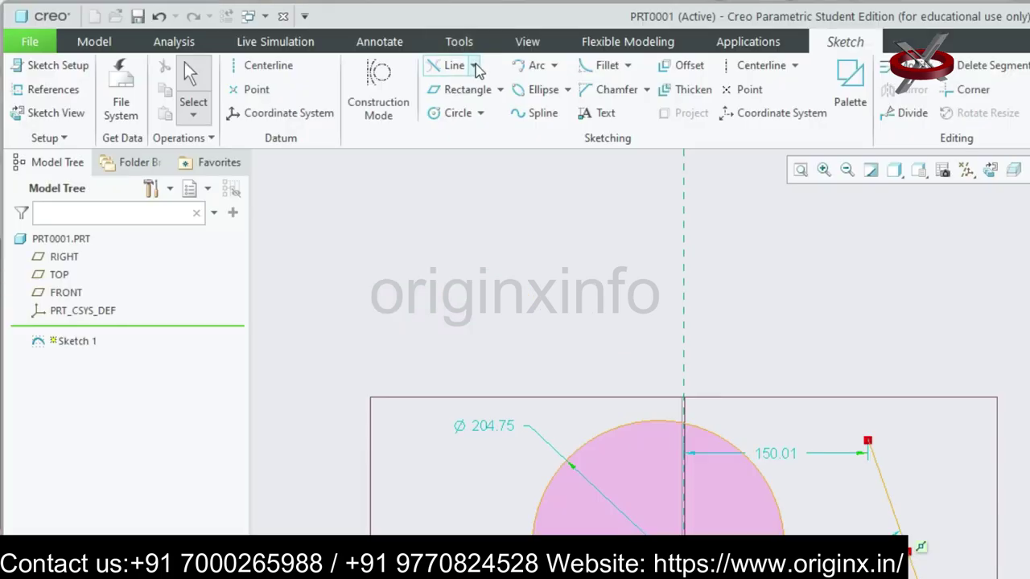
# Step: Draw a line from the lower left tangent to the circle
pyautogui.click(282, 39)
pyautogui.click(478, 87)
pyautogui.click(283, 484)
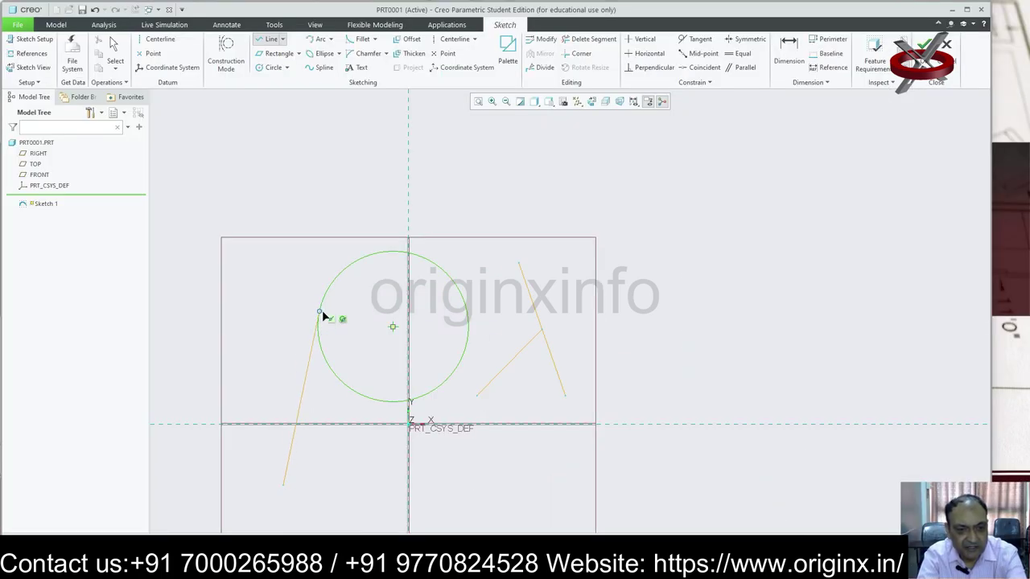
pyautogui.click(320, 312)
pyautogui.middleClick(323, 238)
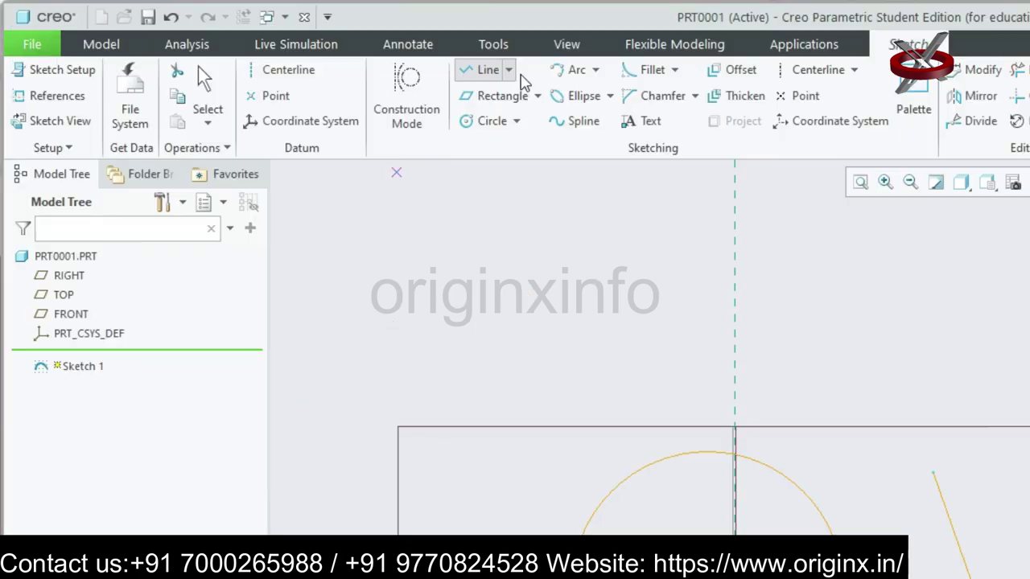
# Step: Draw a second line tangent to the circle's lower side, discarding an unfinished extra line
pyautogui.click(508, 70)
pyautogui.click(515, 92)
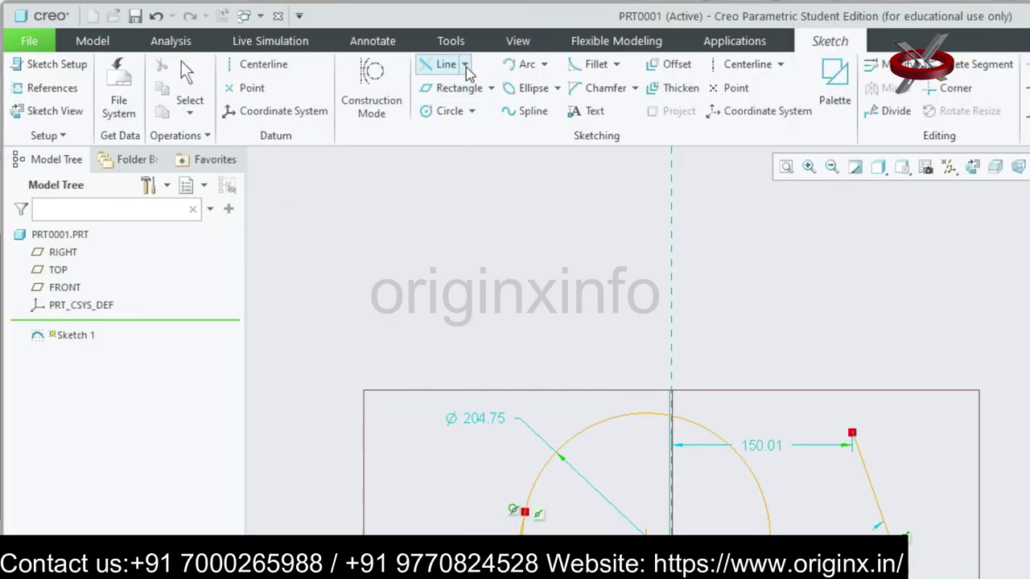
pyautogui.click(465, 64)
pyautogui.click(479, 85)
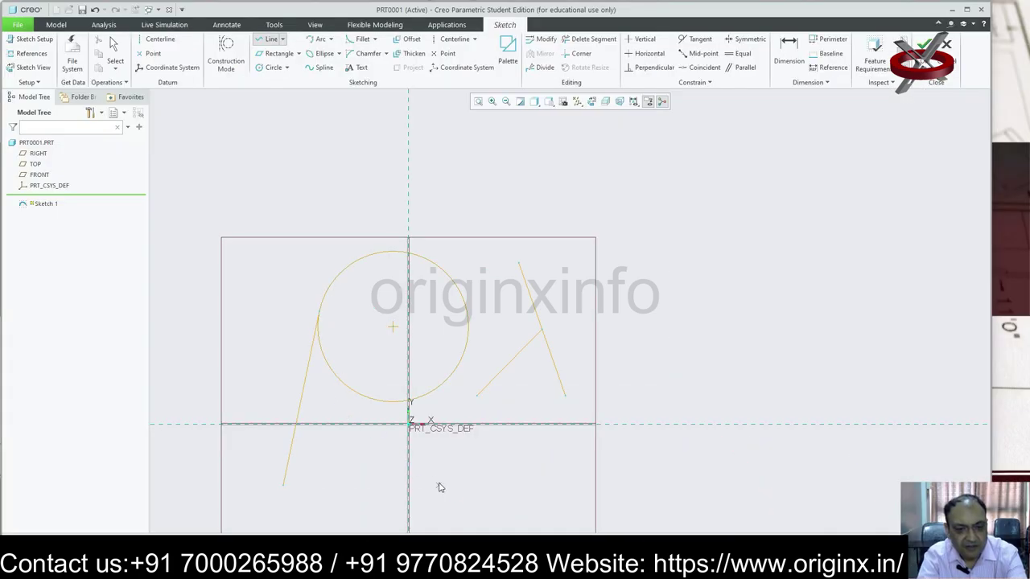
pyautogui.click(440, 487)
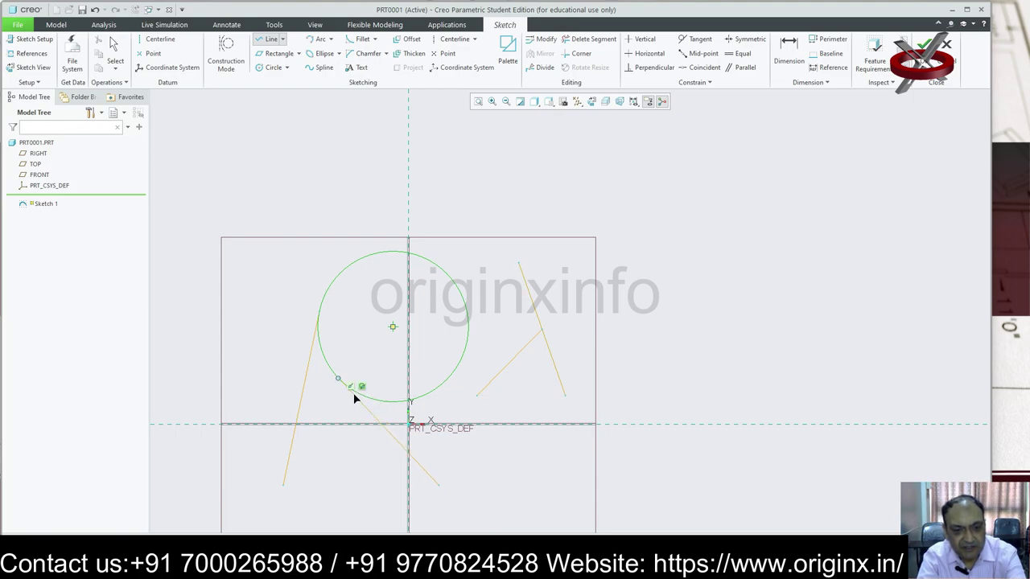
pyautogui.click(346, 388)
pyautogui.middleClick(563, 393)
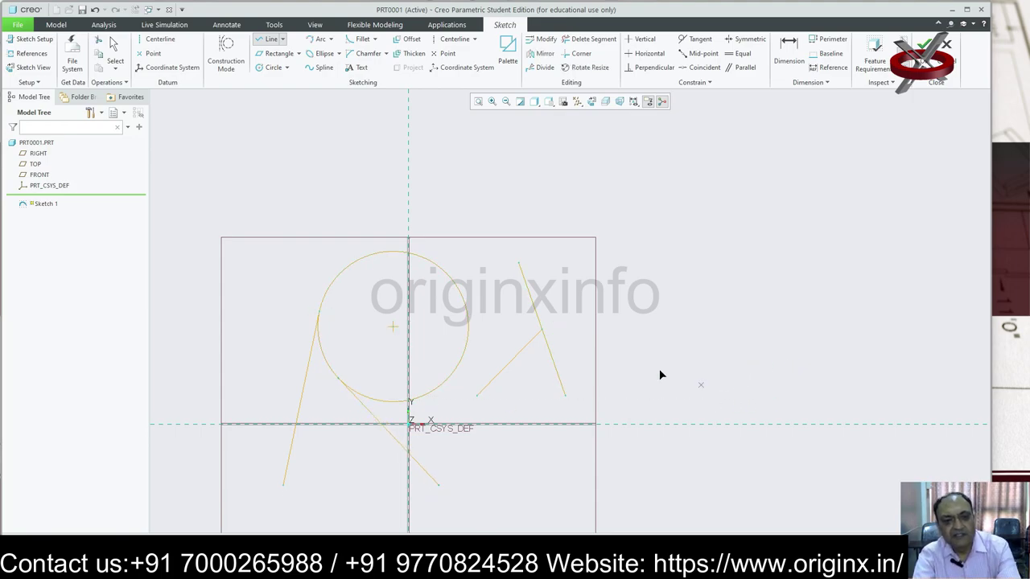
pyautogui.click(346, 523)
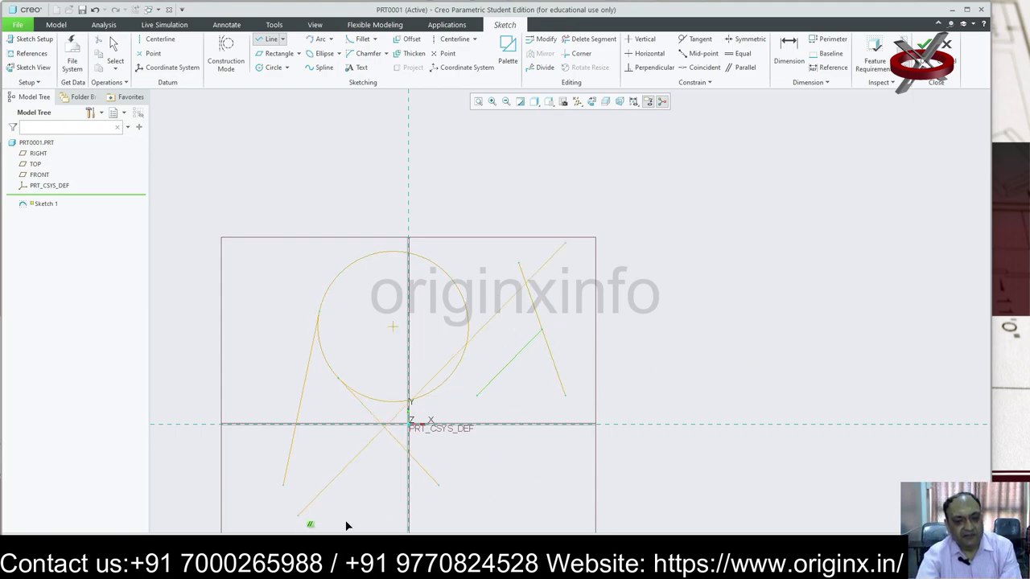
pyautogui.middleClick(806, 297)
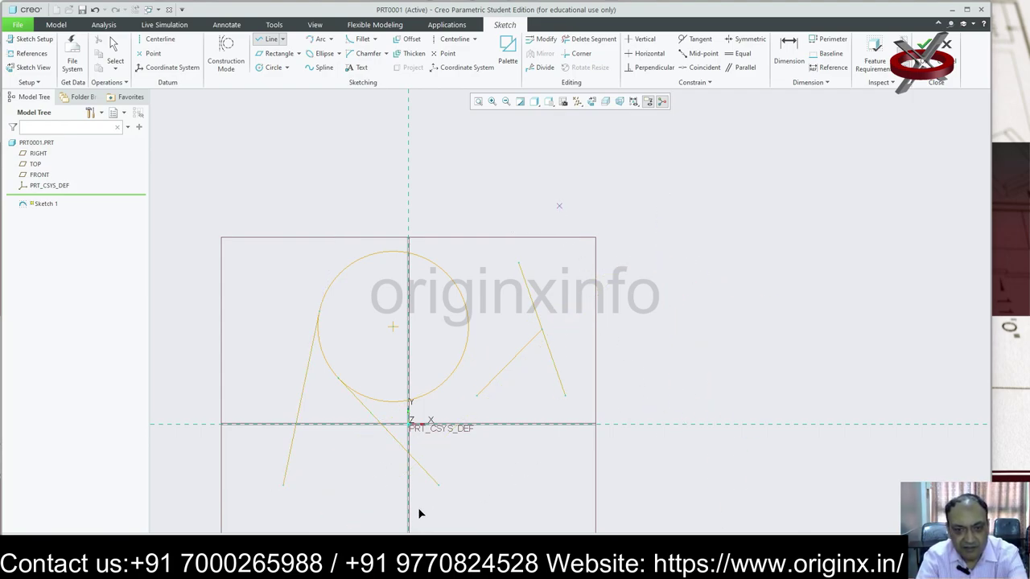
pyautogui.middleClick(838, 279)
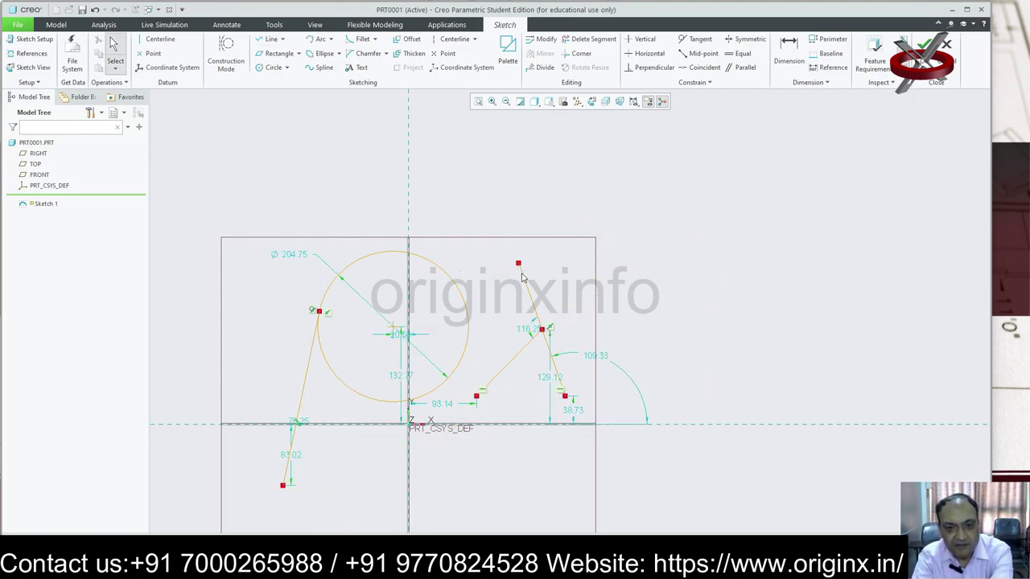
# Step: Nudge the upper slanted line, then select and delete all sketch geometry
pyautogui.moveTo(542, 326); pyautogui.dragTo(545, 323)
pyautogui.hotkey('ctrl', 'a')
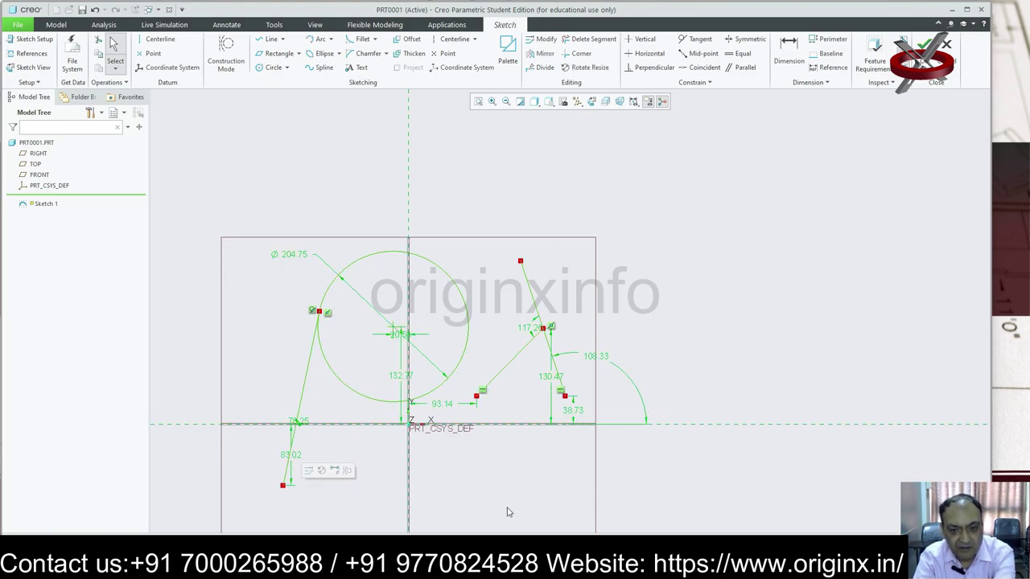
pyautogui.press('Delete')
# Step: Draw a three-point arc above the origin
pyautogui.click(330, 39)
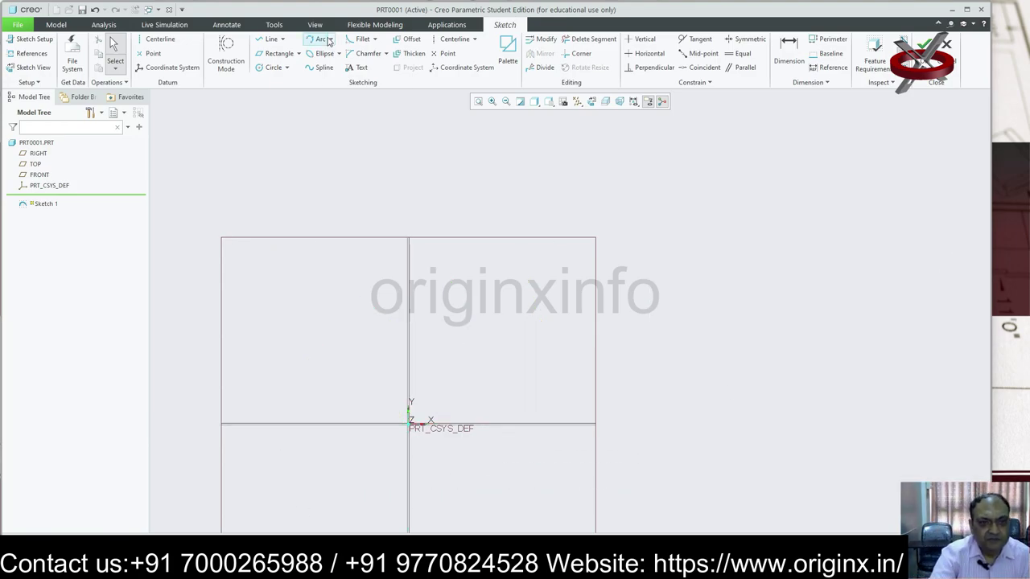
pyautogui.click(344, 51)
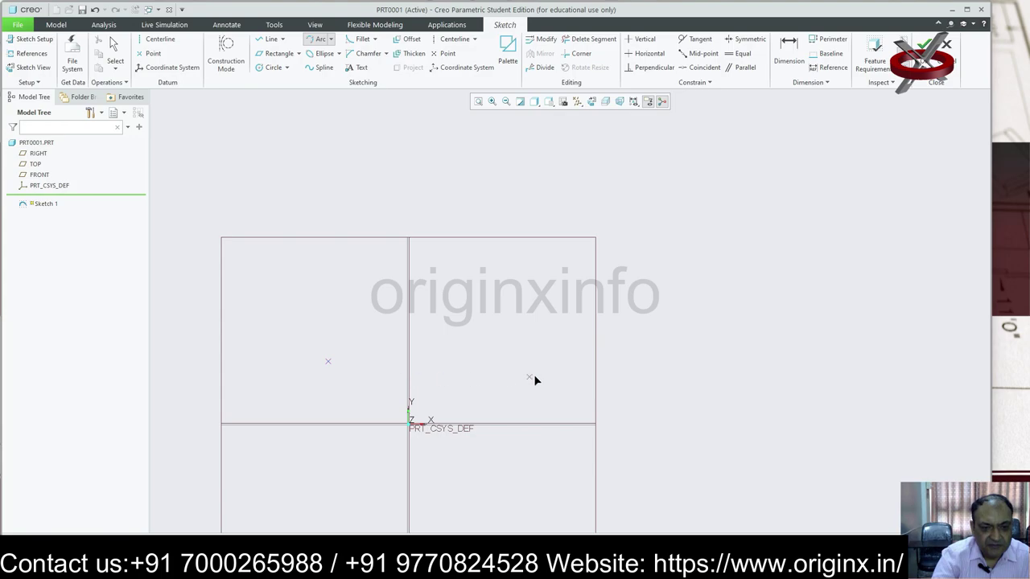
pyautogui.click(491, 361)
pyautogui.click(432, 260)
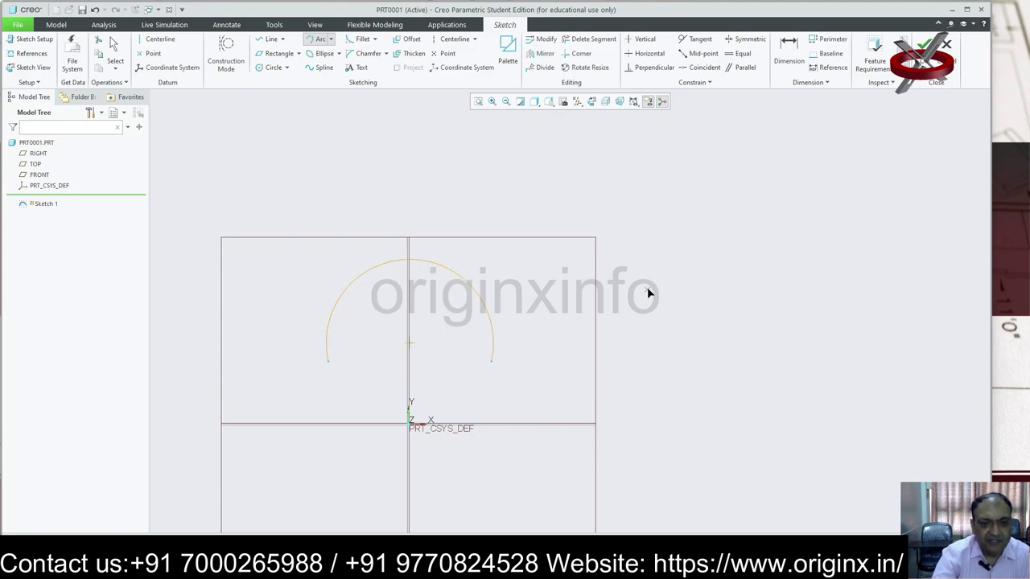
# Step: Try a centre-and-ends arc below, then stop drawing arcs
pyautogui.click(330, 39)
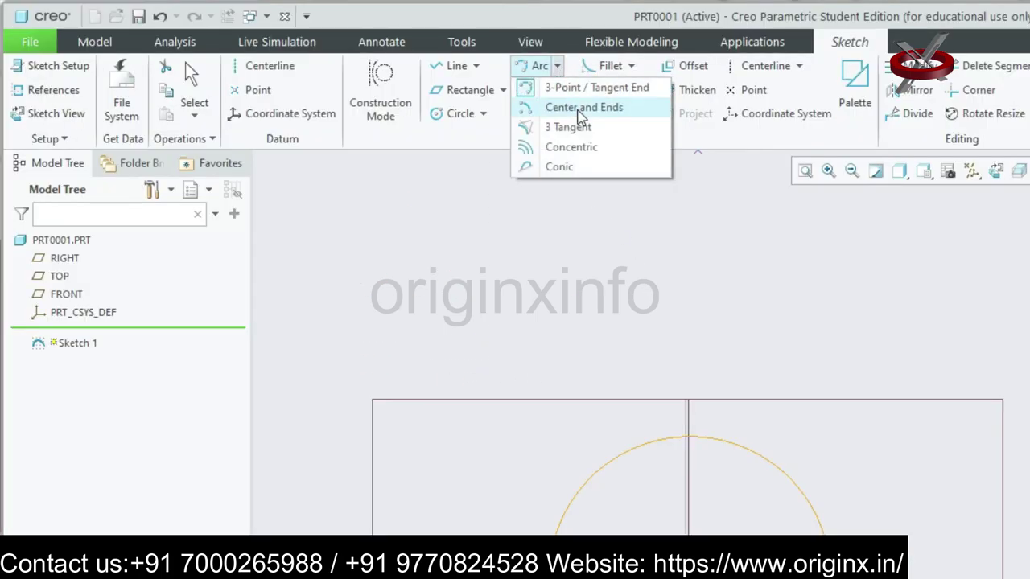
pyautogui.click(581, 117)
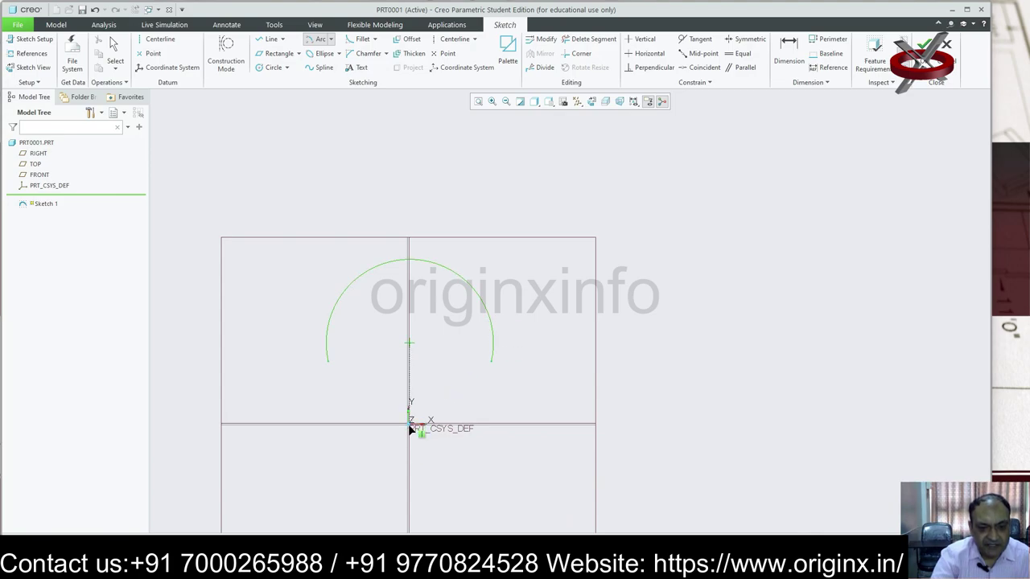
pyautogui.click(326, 427)
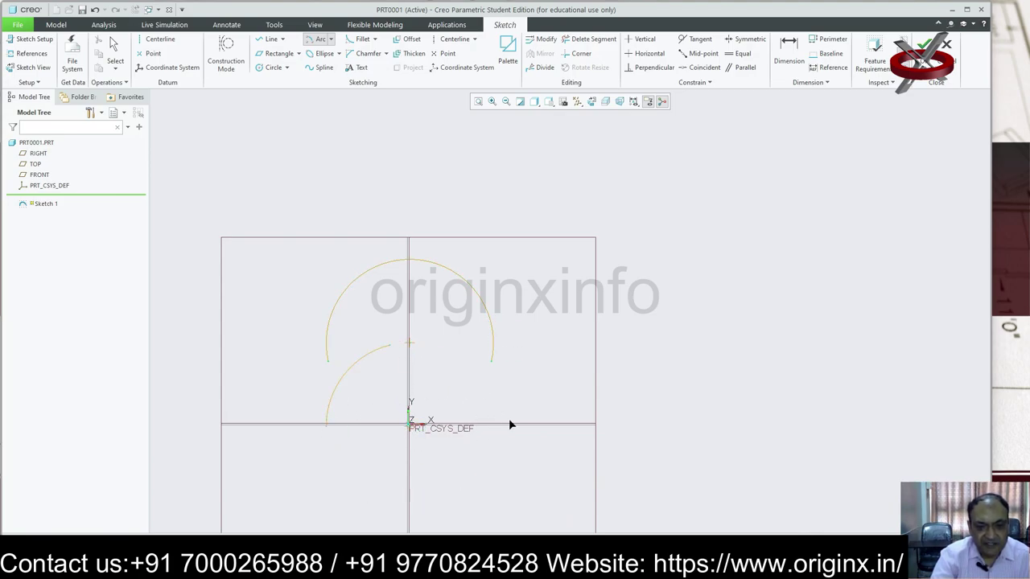
pyautogui.click(493, 426)
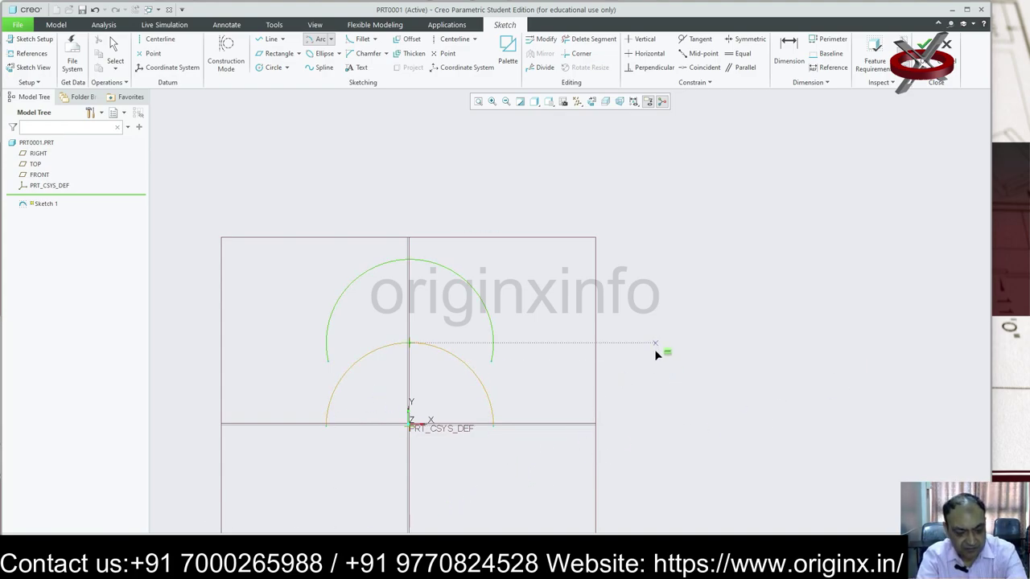
pyautogui.click(108, 56)
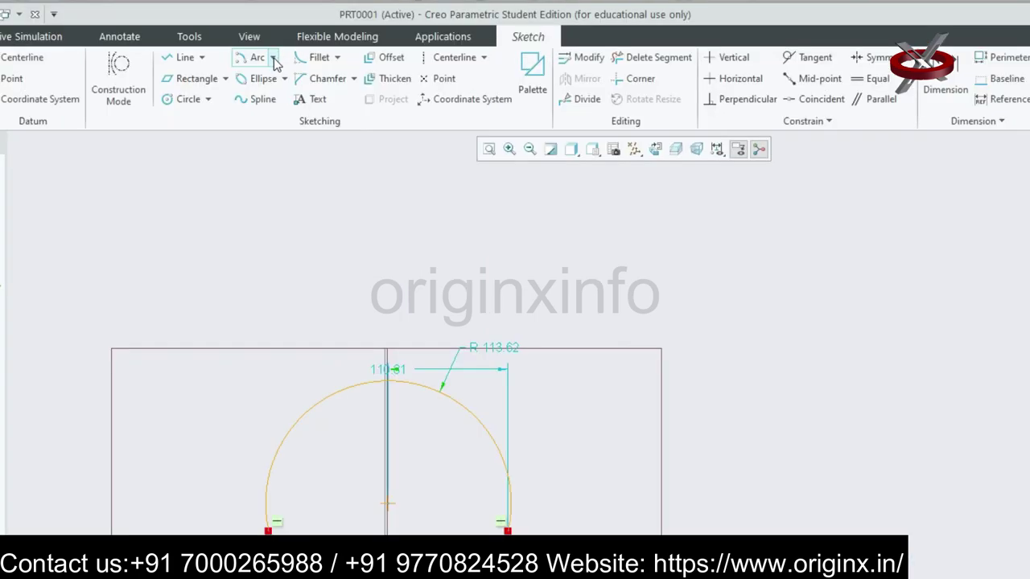
# Step: Draw a lower centre-and-ends arc centred on the origin, from right to left axis points
pyautogui.click(273, 63)
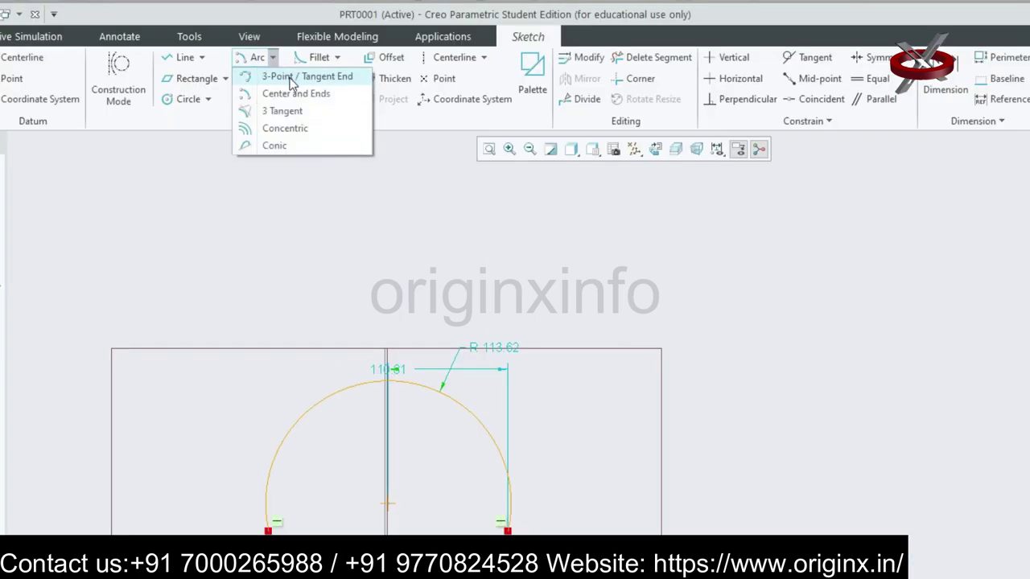
pyautogui.click(295, 94)
pyautogui.click(408, 422)
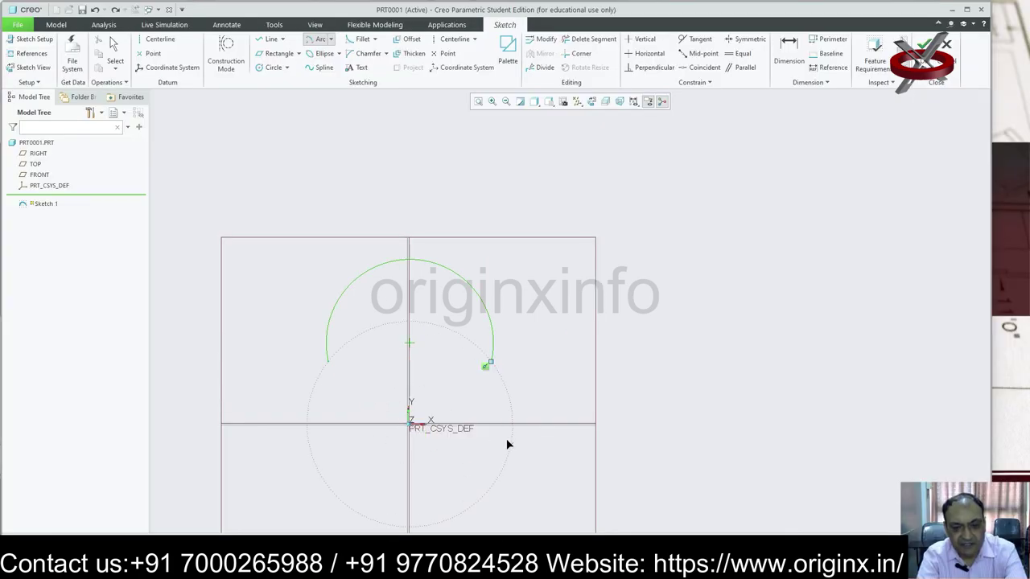
pyautogui.click(515, 424)
pyautogui.click(308, 424)
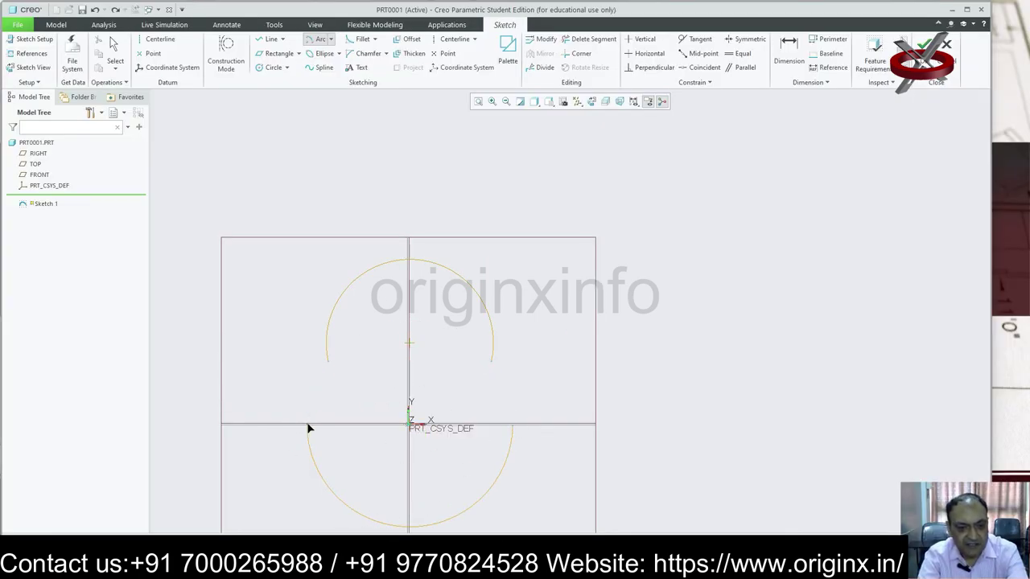
pyautogui.middleClick(308, 424)
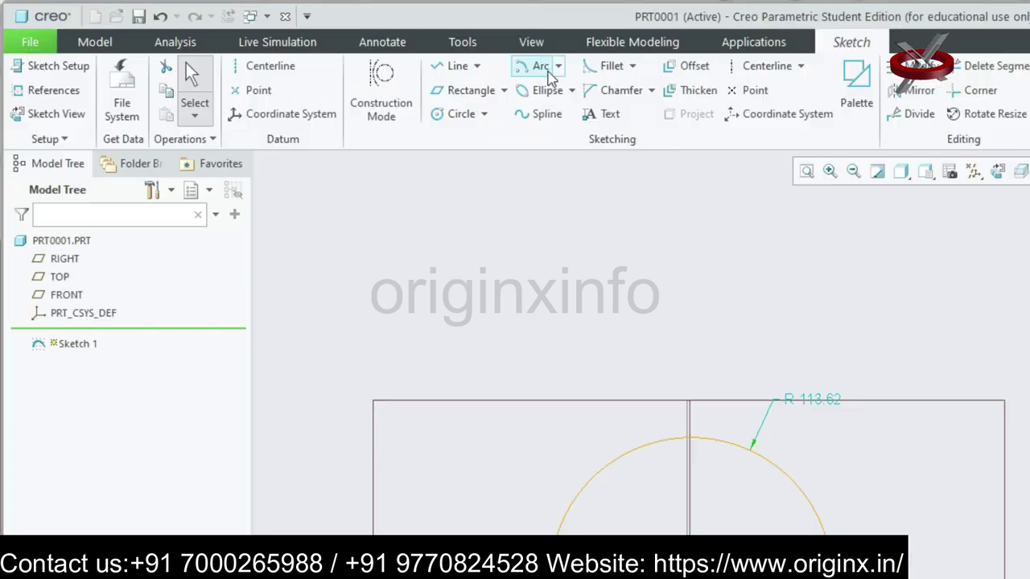
pyautogui.click(558, 66)
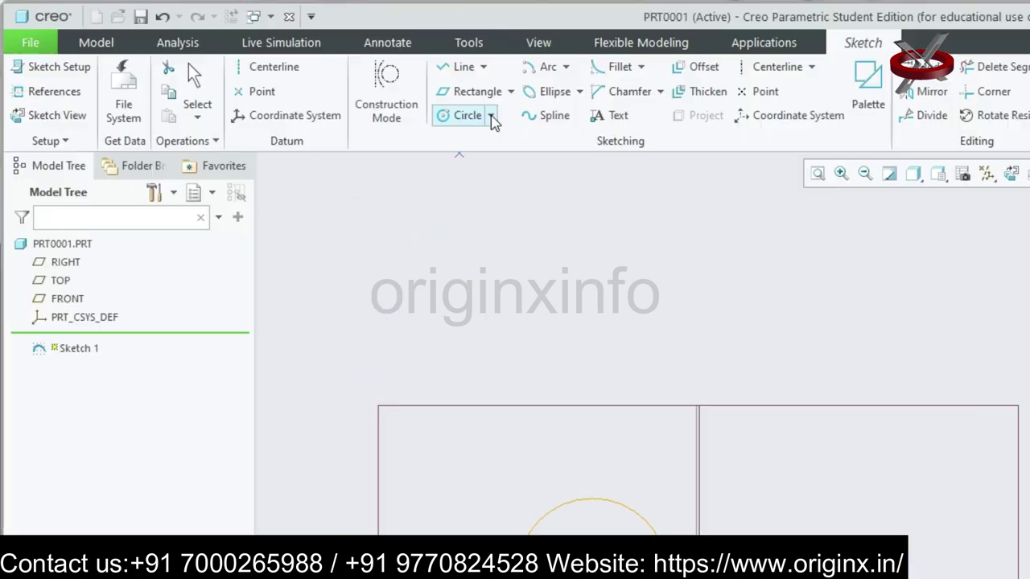
# Step: Add an equal-size circle to the right of the existing circle
pyautogui.click(491, 116)
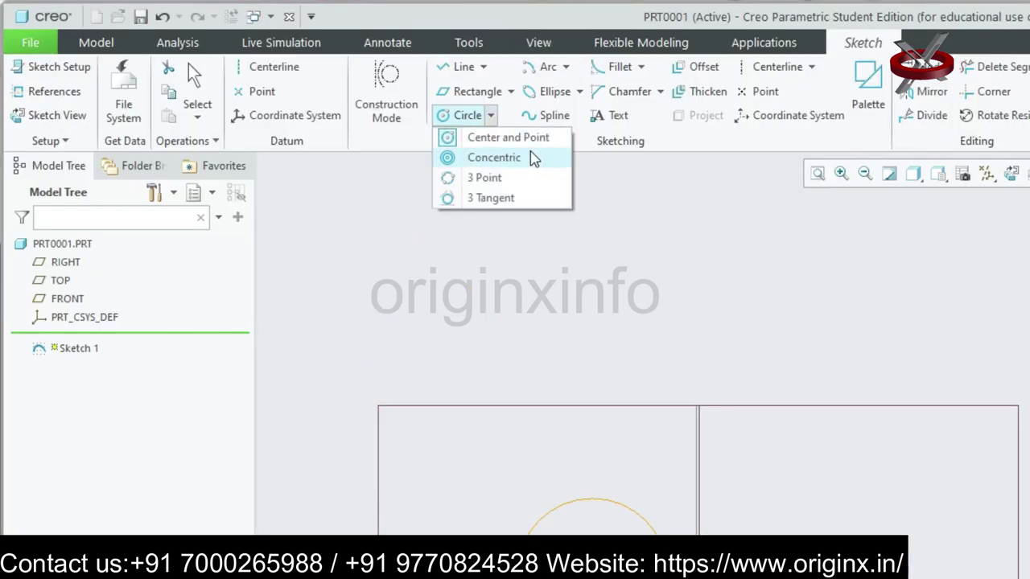
pyautogui.click(531, 156)
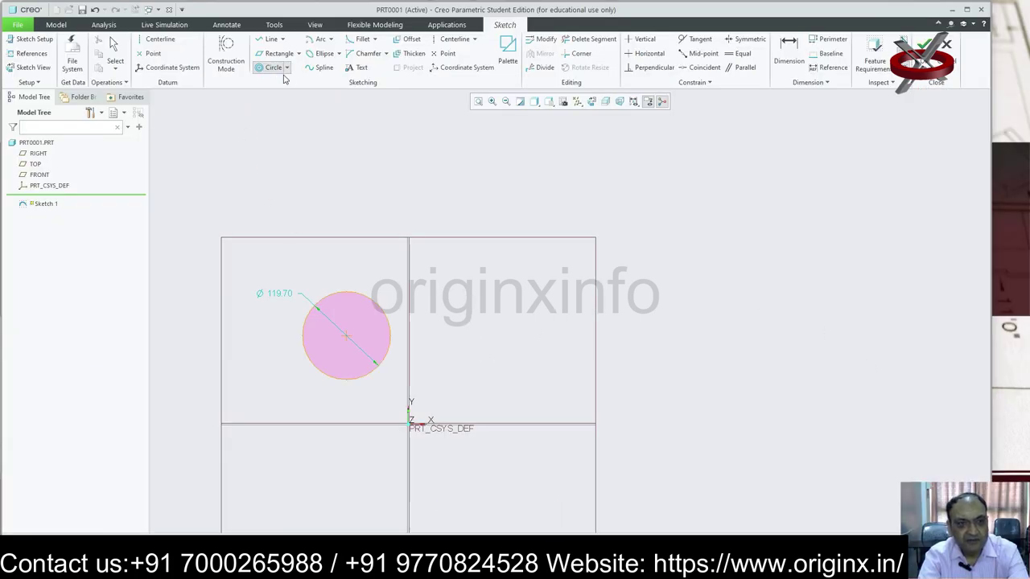
pyautogui.click(286, 68)
pyautogui.click(297, 81)
pyautogui.click(503, 336)
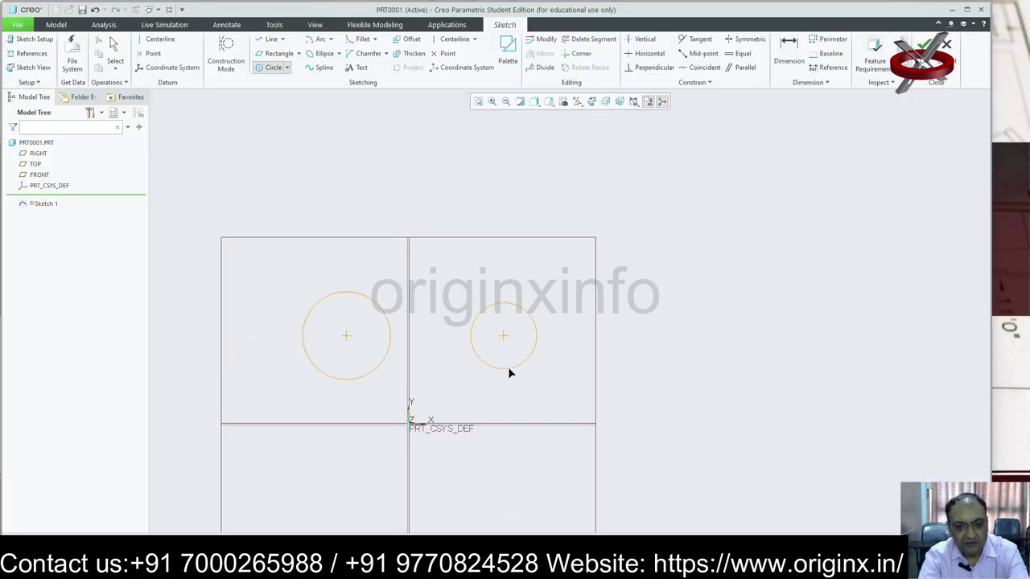
pyautogui.click(510, 378)
pyautogui.click(287, 68)
pyautogui.middleClick(402, 476)
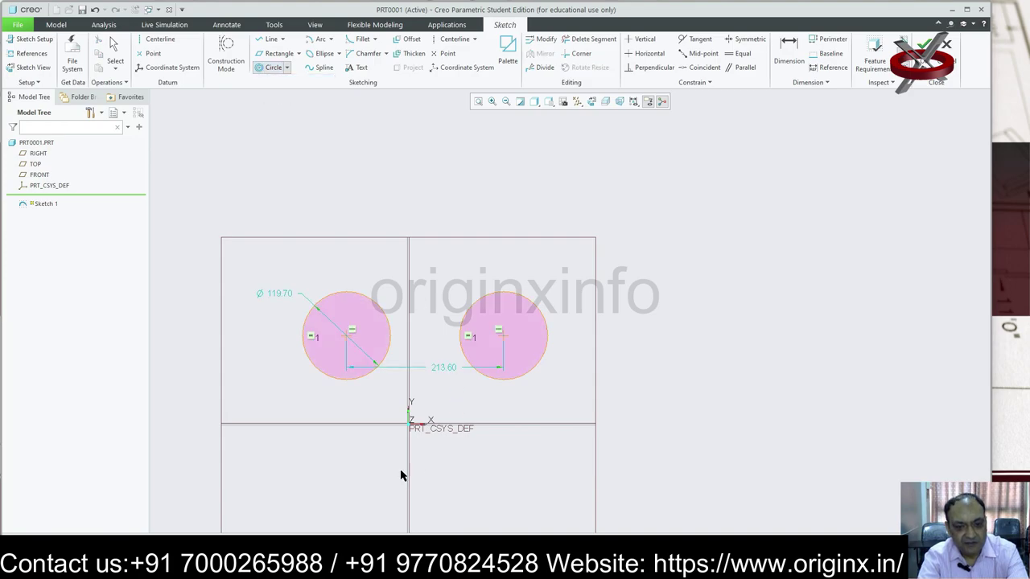
# Step: Draw a third circle centred on the vertical axis below
pyautogui.click(287, 67)
pyautogui.click(297, 80)
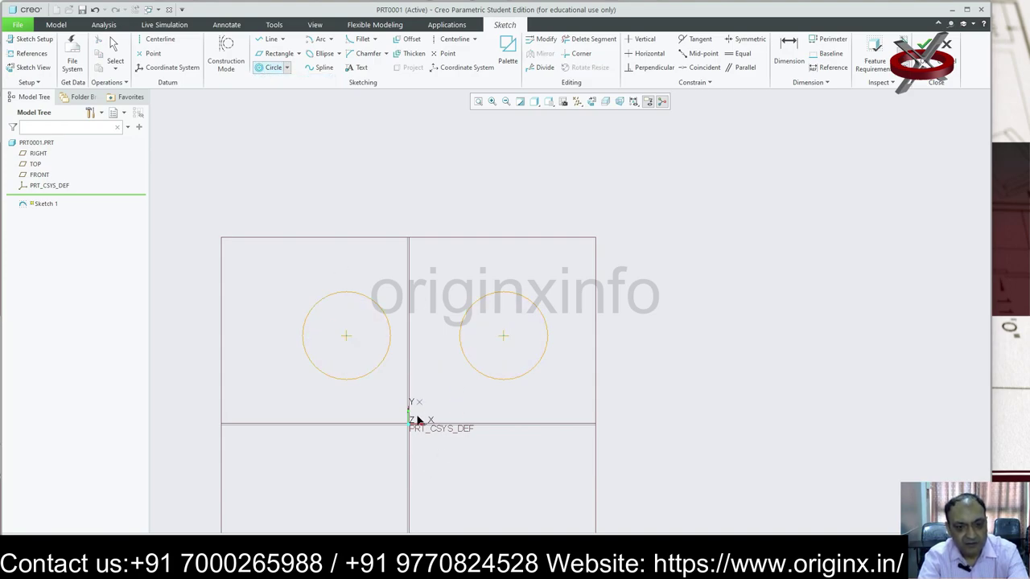
pyautogui.click(409, 446)
pyautogui.click(445, 415)
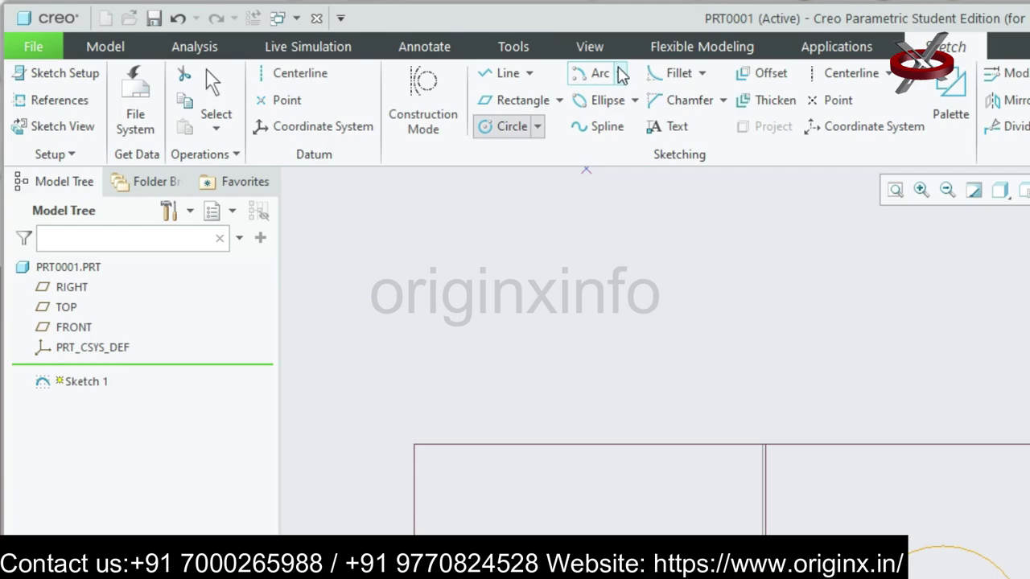
# Step: Create a 3 Tangent arc touching all three circles, then undo it and the bottom circle
pyautogui.click(330, 40)
pyautogui.click(631, 141)
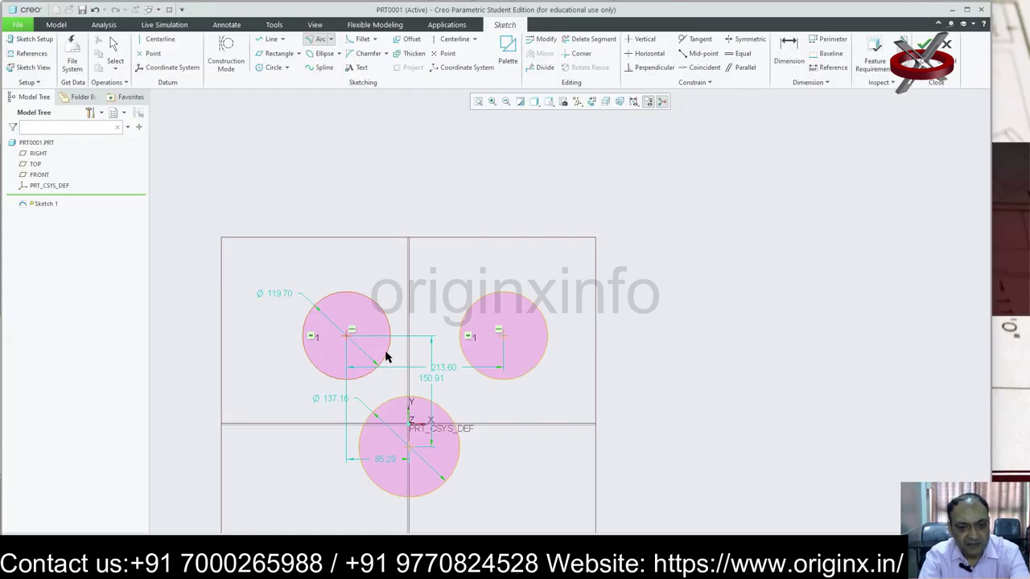
pyautogui.click(386, 357)
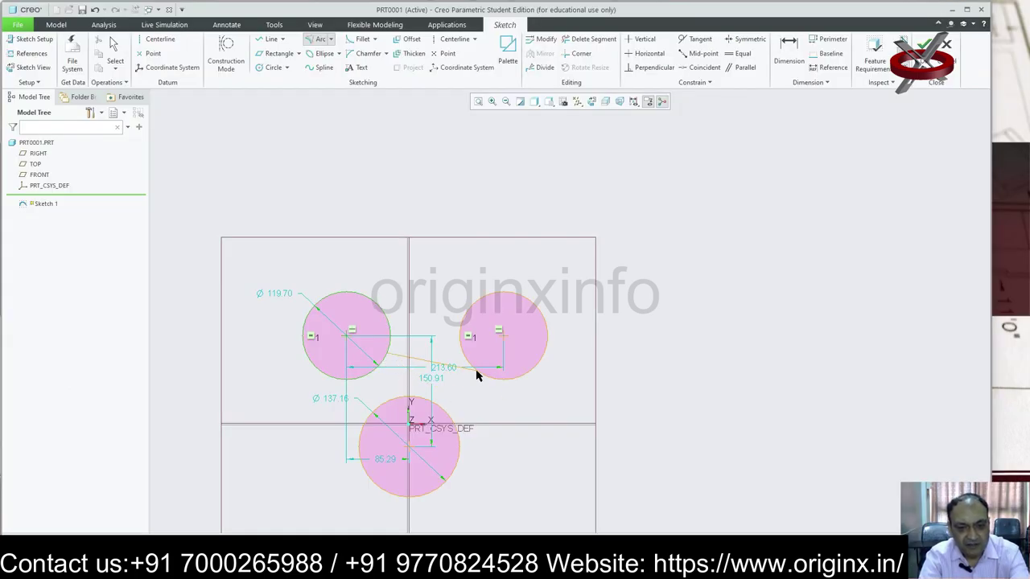
pyautogui.click(416, 400)
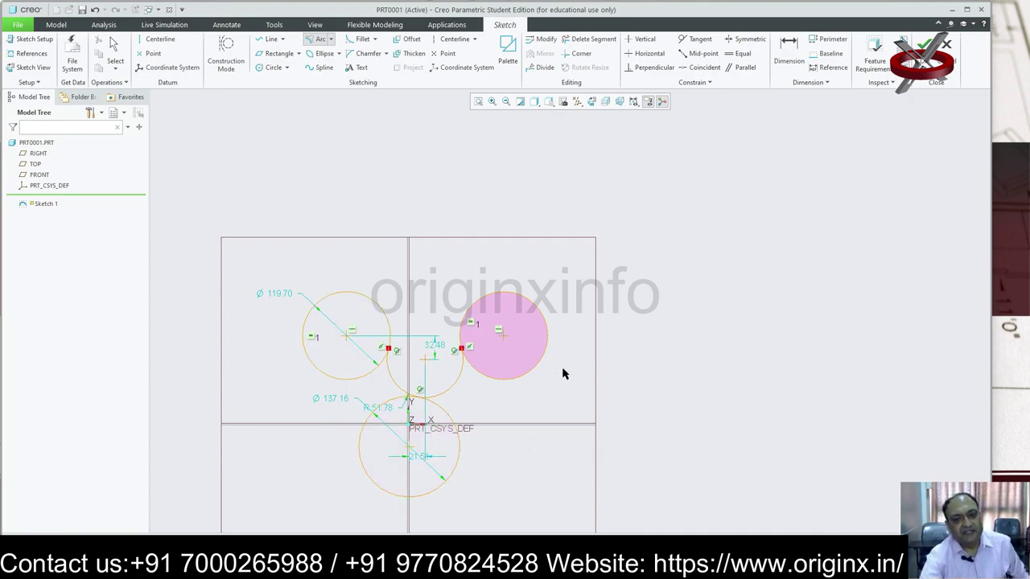
pyautogui.hotkey('ctrl', 'z')
pyautogui.hotkey('ctrl', 'z')
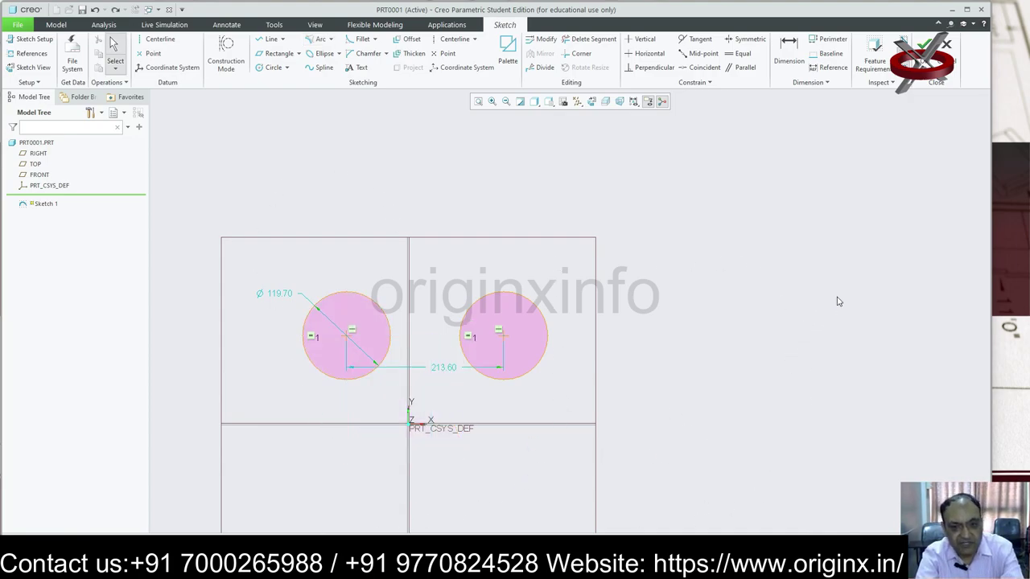
pyautogui.hotkey('ctrl', 'z')
pyautogui.hotkey('ctrl', 'z')
# Step: Draw a three-point arc over the top, starting near the origin
pyautogui.click(505, 59)
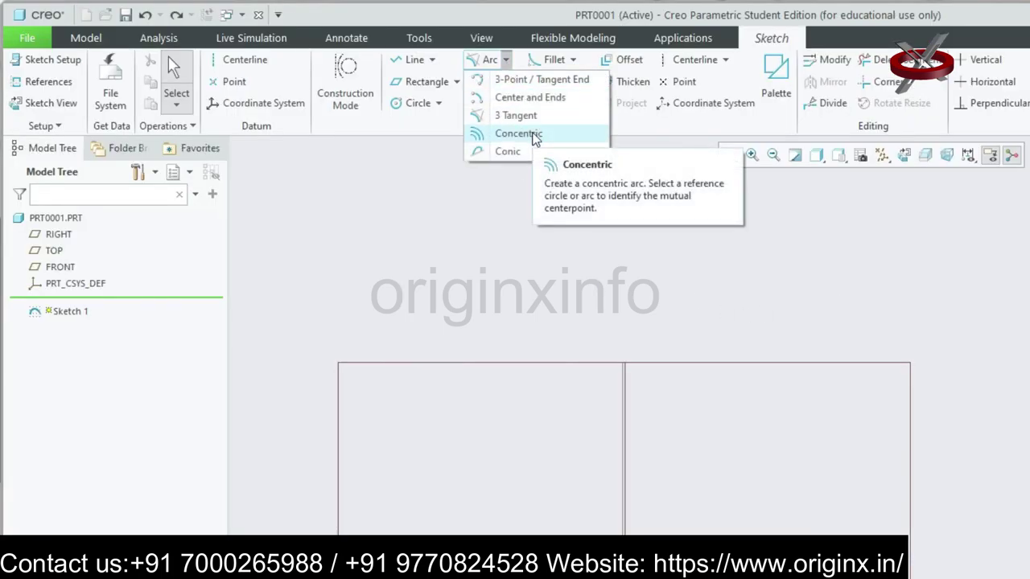
pyautogui.click(521, 80)
pyautogui.click(411, 426)
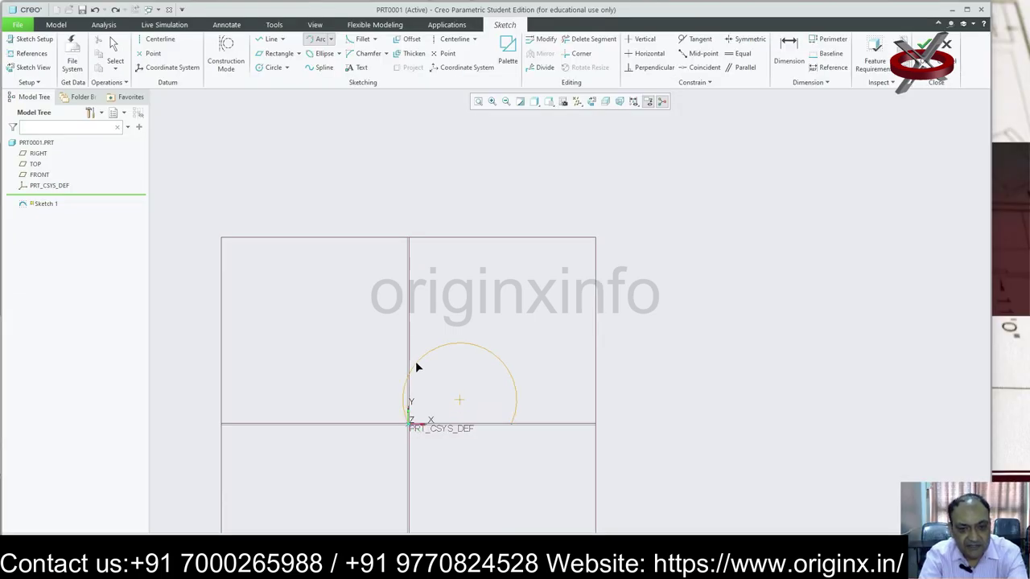
pyautogui.click(412, 376)
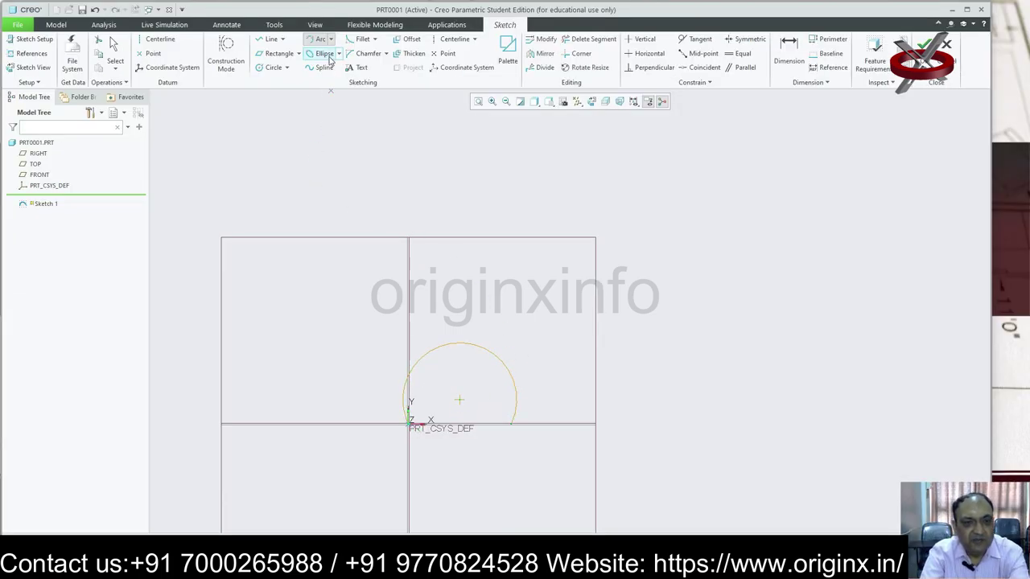
# Step: Draw a smaller concentric arc inside the first arc, sharing its centre
pyautogui.click(517, 62)
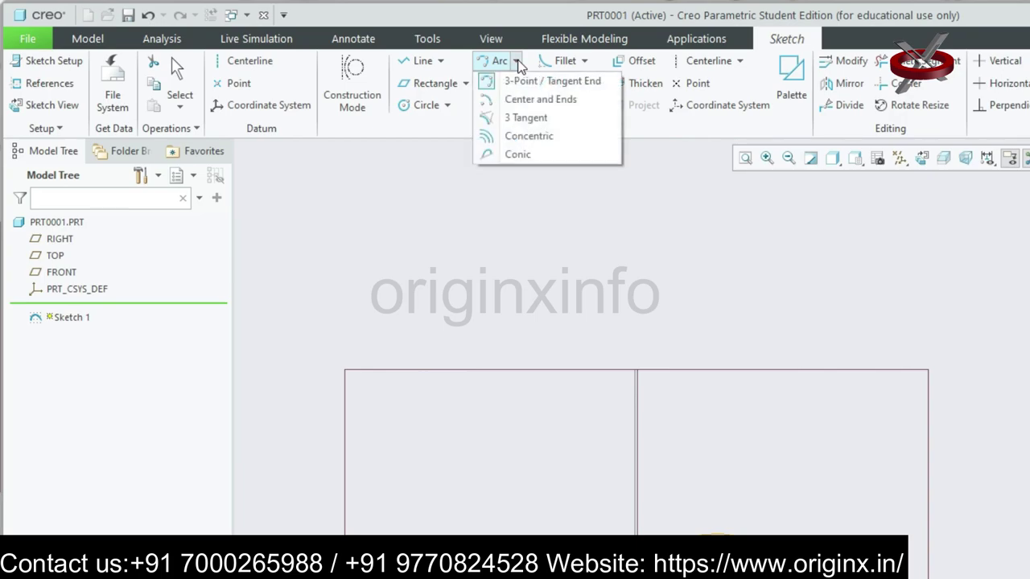
pyautogui.click(531, 136)
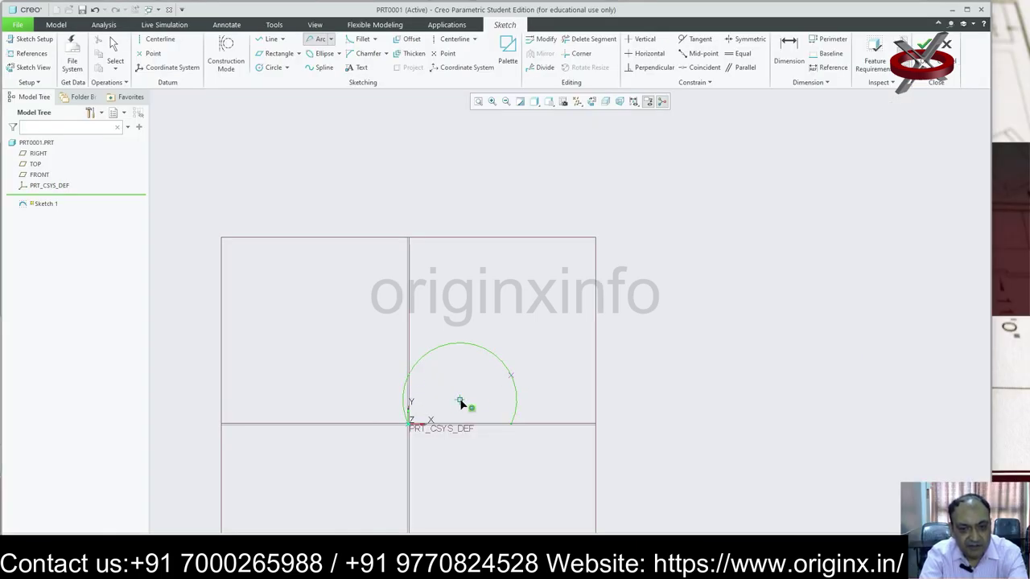
pyautogui.click(510, 424)
pyautogui.click(330, 42)
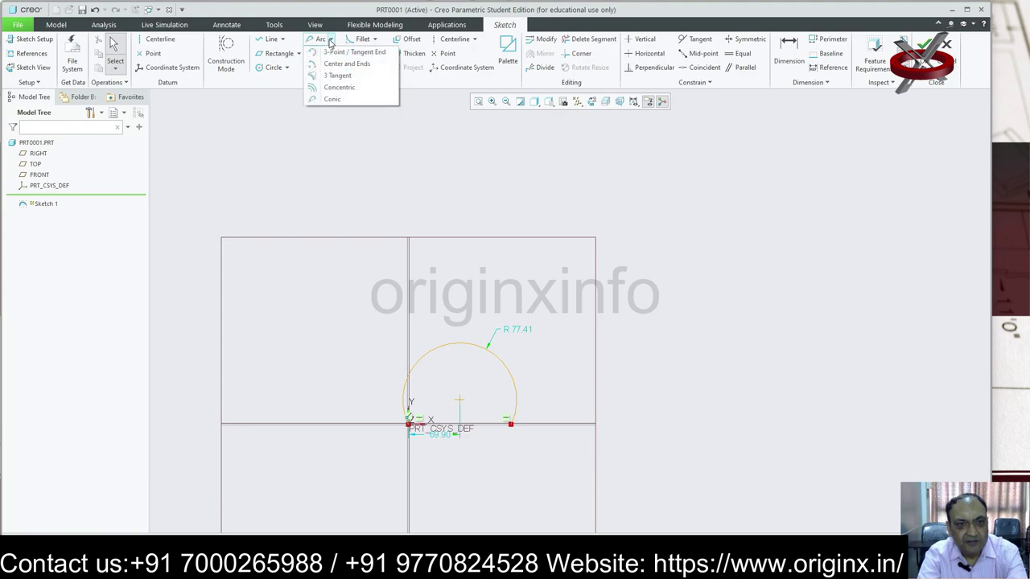
pyautogui.click(338, 86)
pyautogui.click(460, 402)
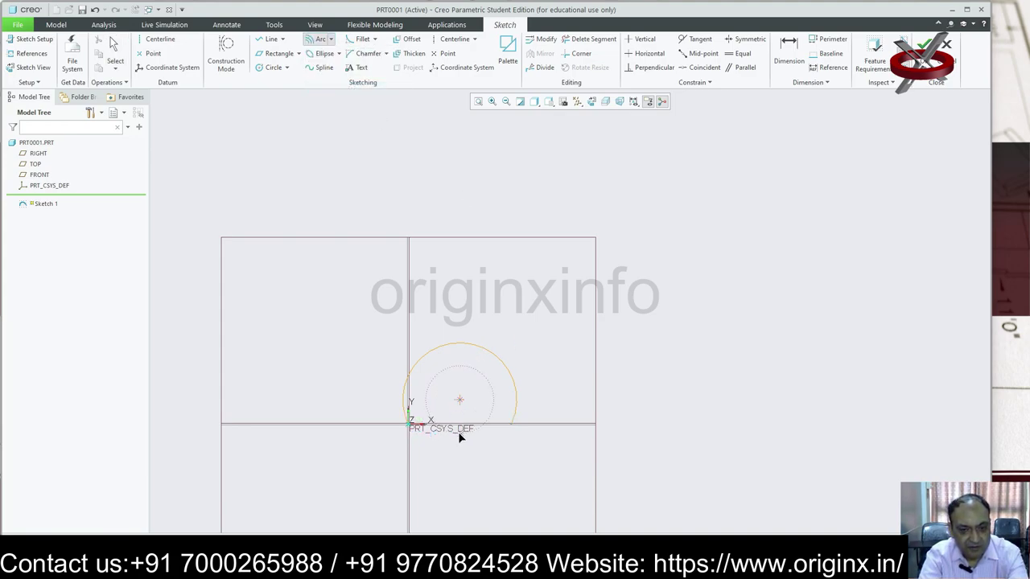
pyautogui.click(430, 423)
pyautogui.click(491, 427)
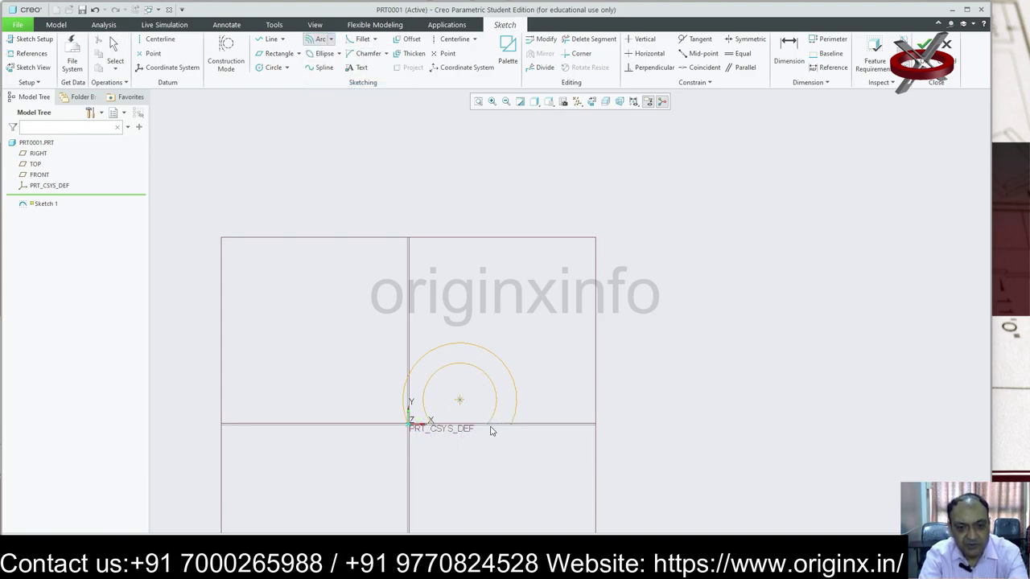
pyautogui.middleClick(695, 428)
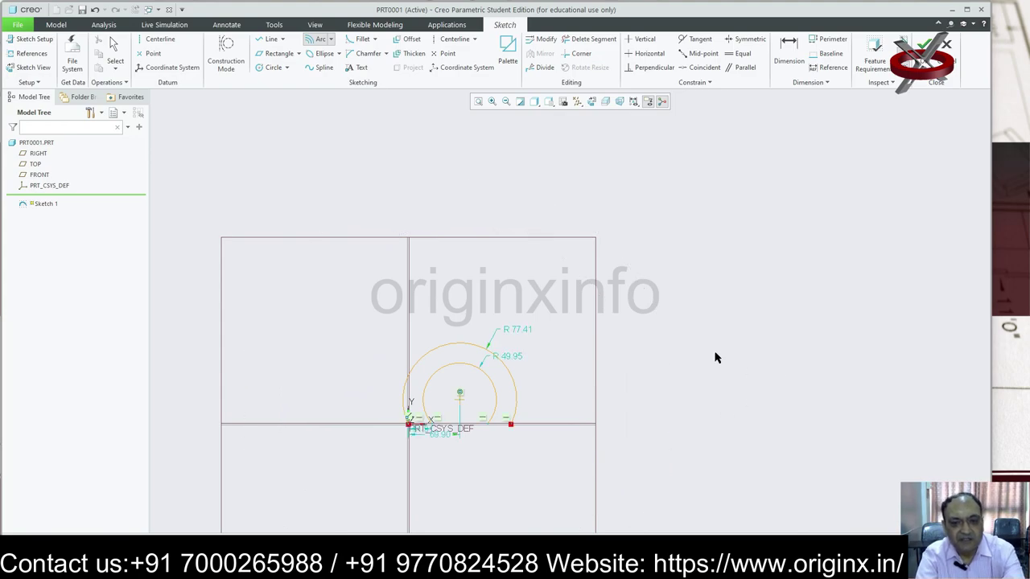
# Step: Undo the sketched arcs with two Ctrl+Z presses
pyautogui.hotkey('ctrl', 'z')
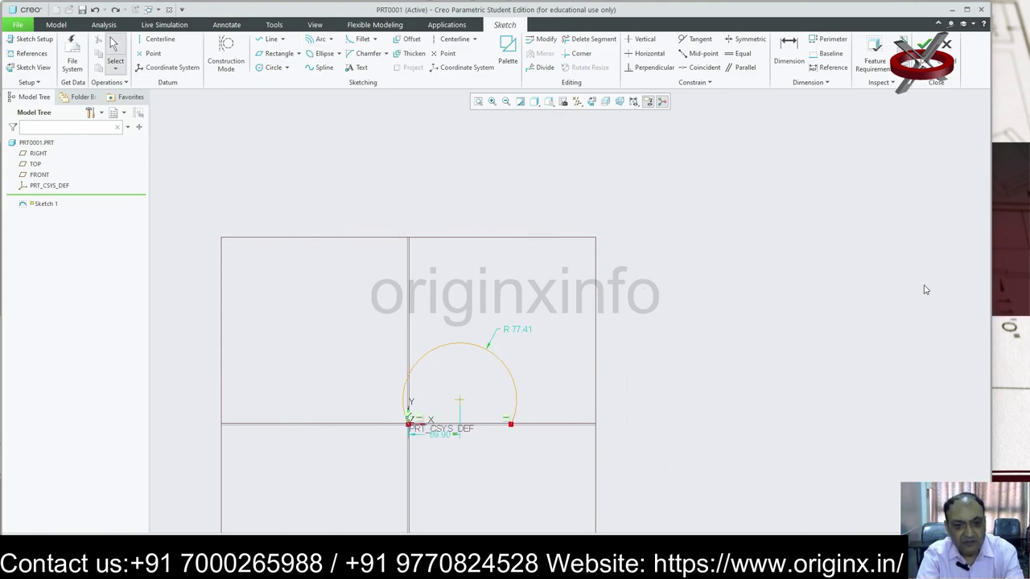
pyautogui.hotkey('ctrl', 'z')
pyautogui.click(330, 39)
# Step: Sketch a Rho 0.50 conic arc from two endpoints and a shoulder point
pyautogui.click(332, 99)
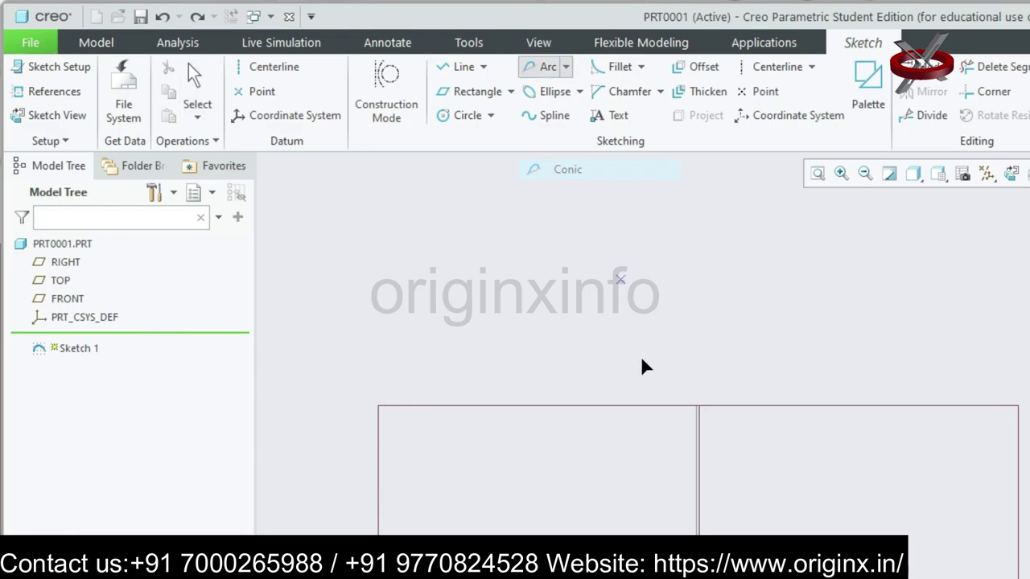
pyautogui.click(409, 296)
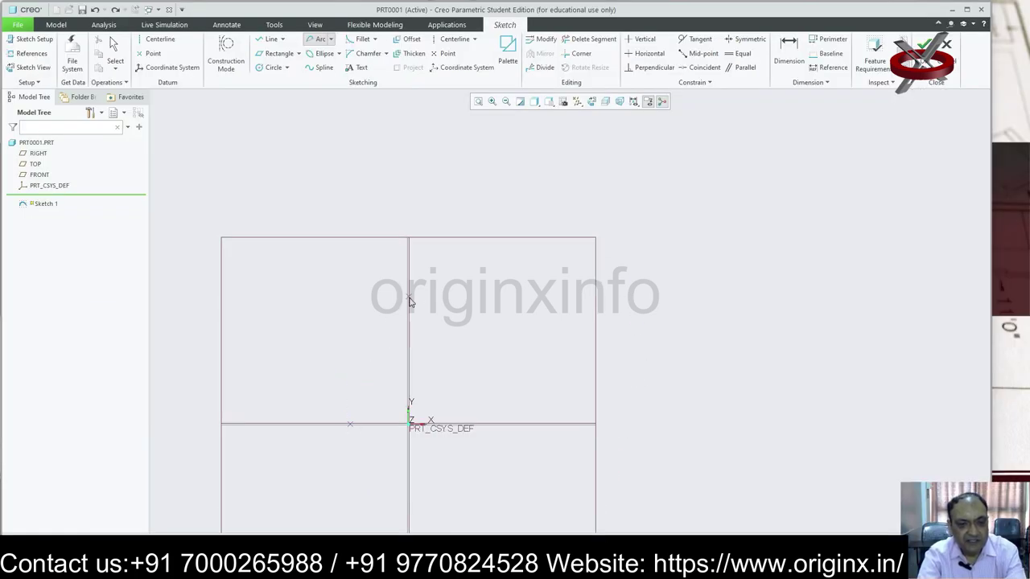
pyautogui.click(349, 422)
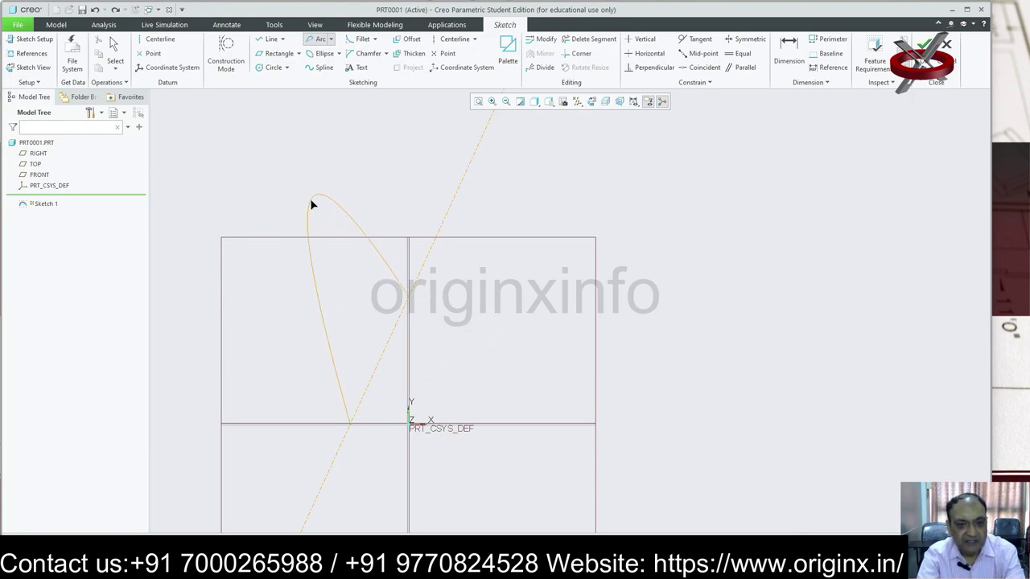
pyautogui.click(313, 207)
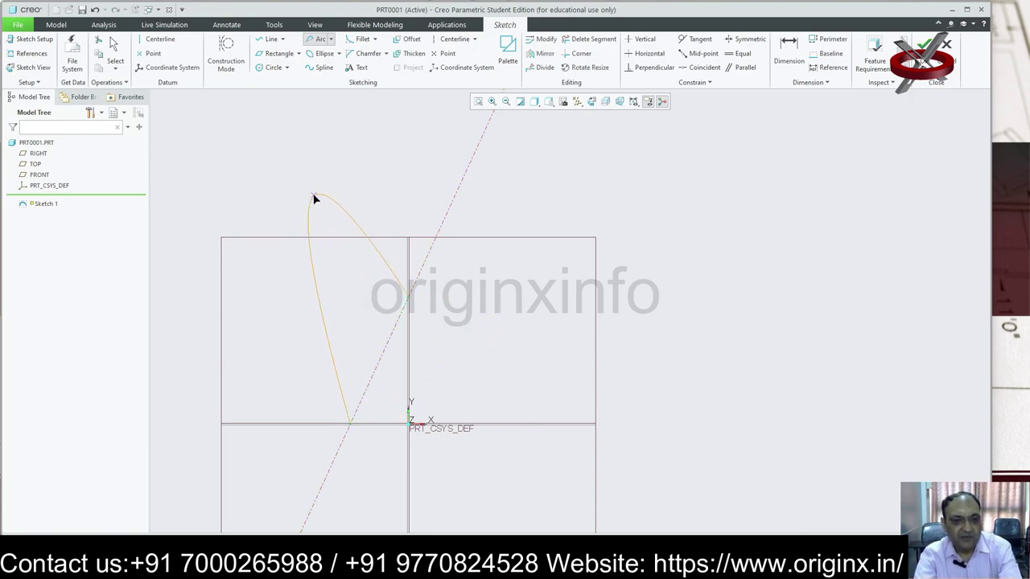
pyautogui.middleClick(463, 378)
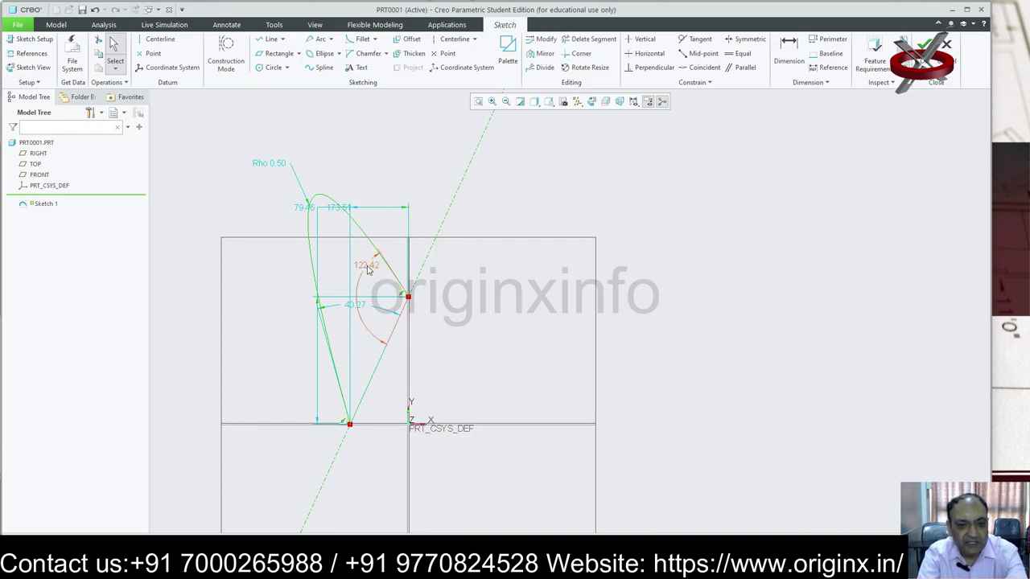
# Step: Change the conic's angle from 122.42 to 120, then delete all entities
pyautogui.doubleClick(368, 269)
pyautogui.write('12')
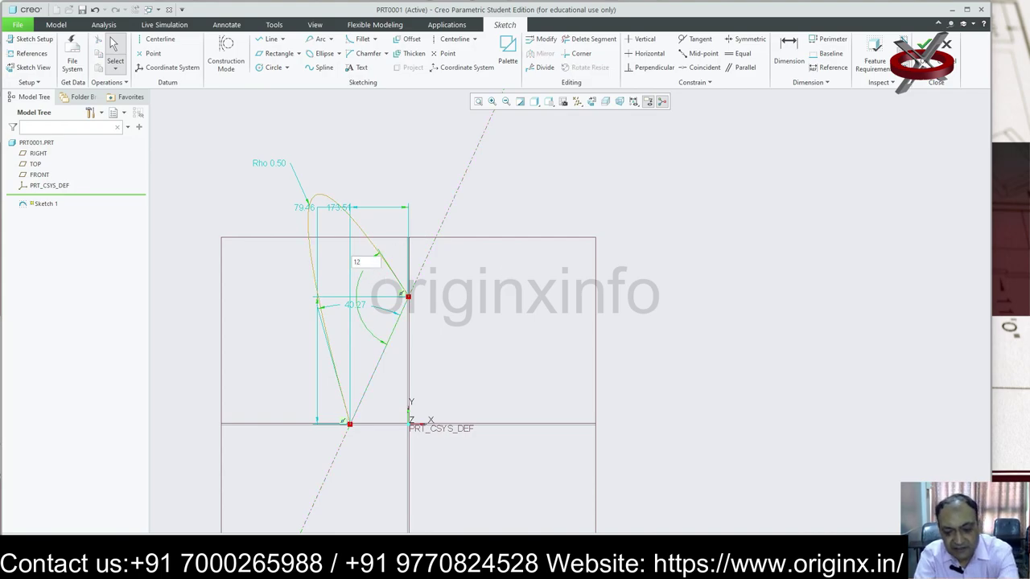
pyautogui.write('0')
pyautogui.press('Return')
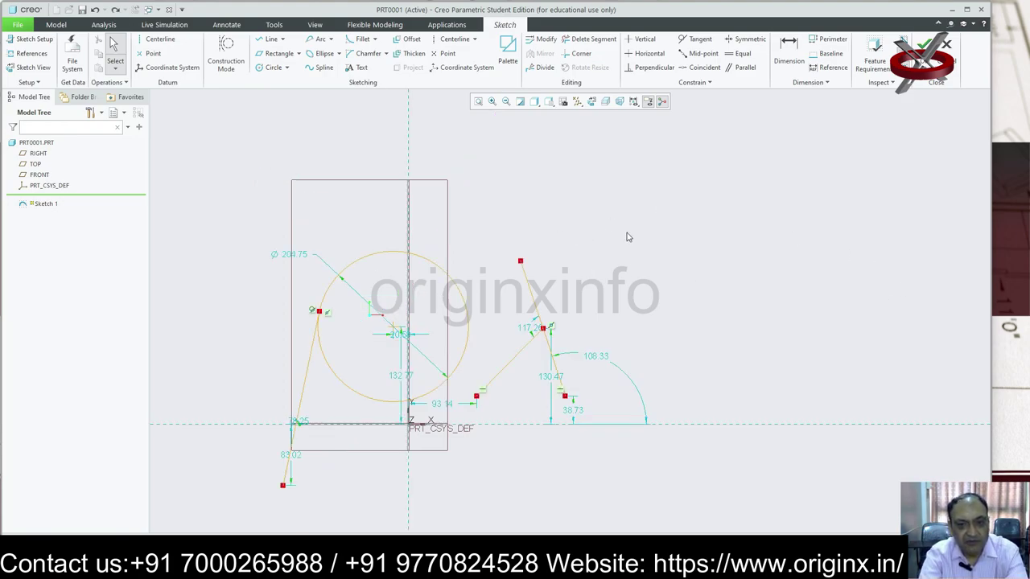
pyautogui.hotkey('ctrl', 'a')
pyautogui.press('Delete')
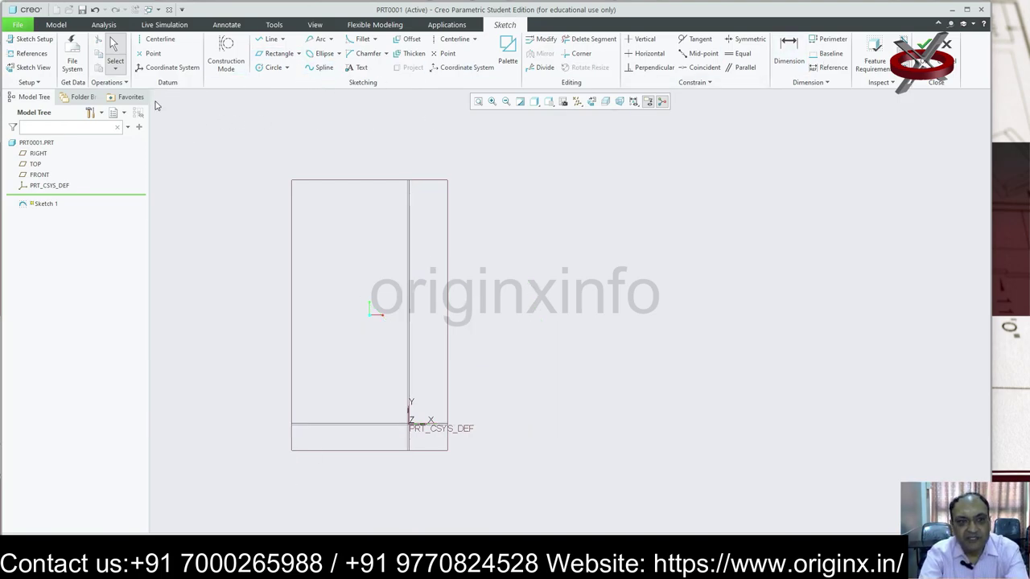
# Step: Exit the empty sketch and start a new sketch on the RIGHT datum plane
pyautogui.click(925, 44)
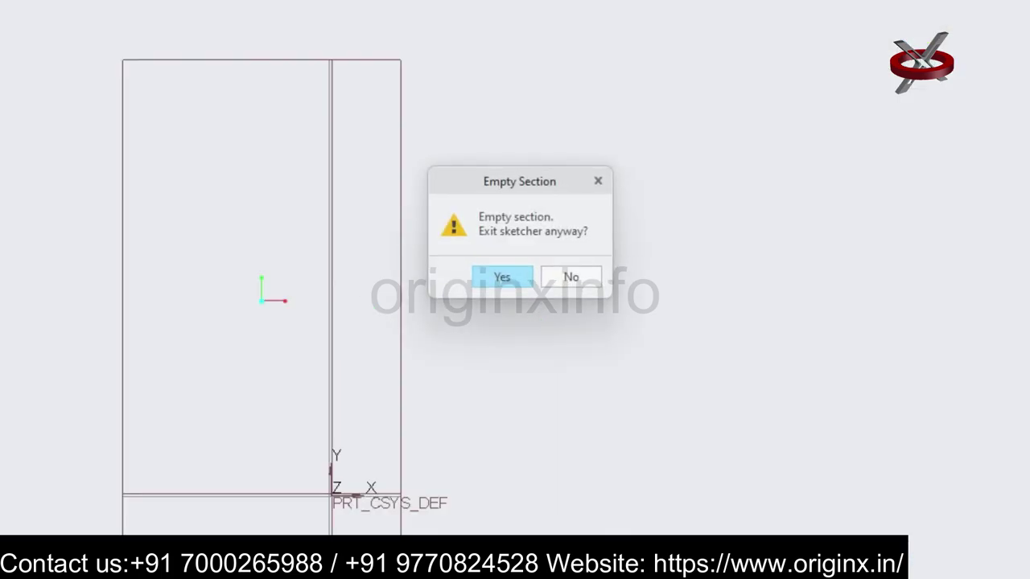
pyautogui.click(519, 280)
pyautogui.click(263, 52)
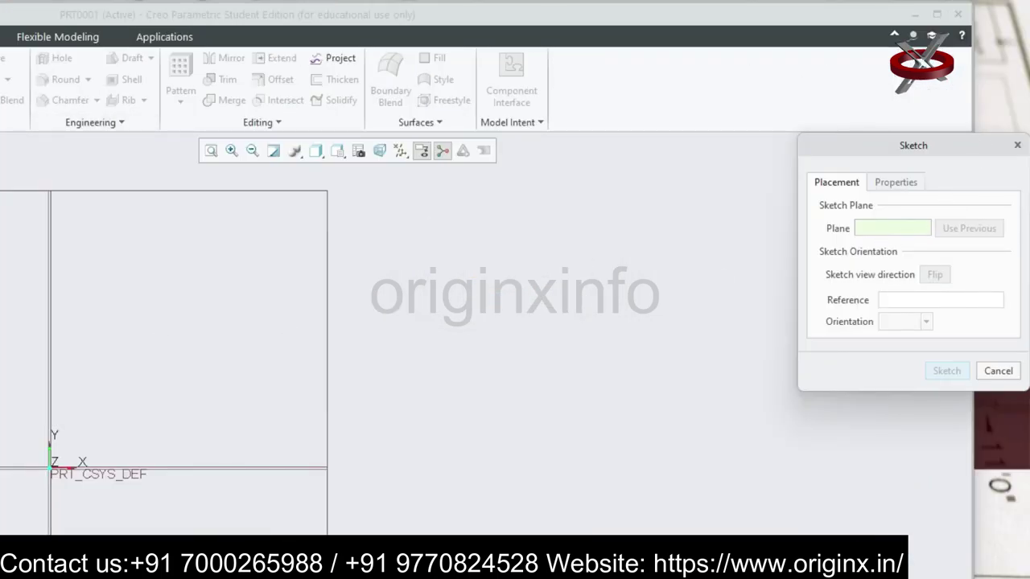
pyautogui.click(50, 322)
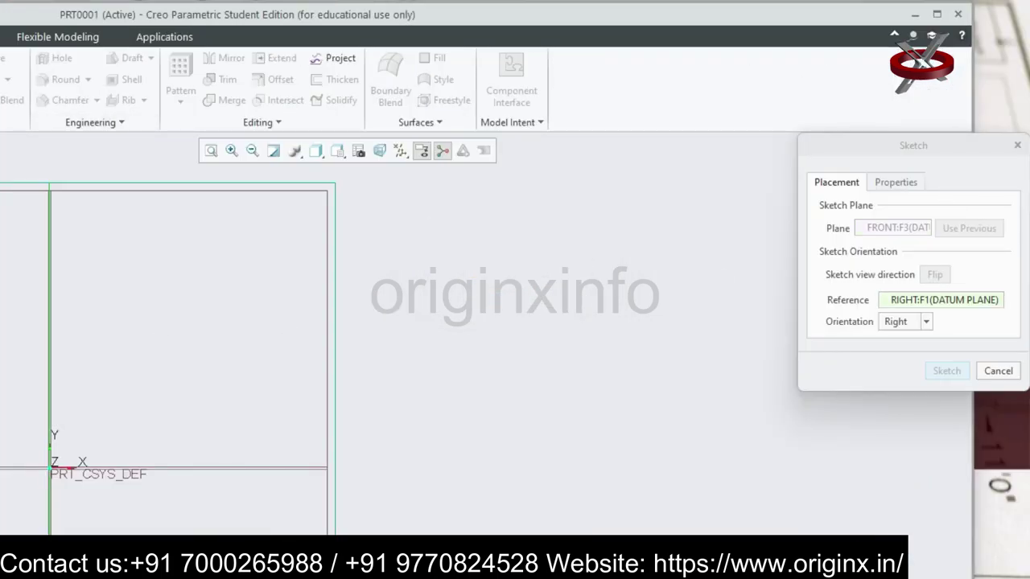
pyautogui.click(929, 371)
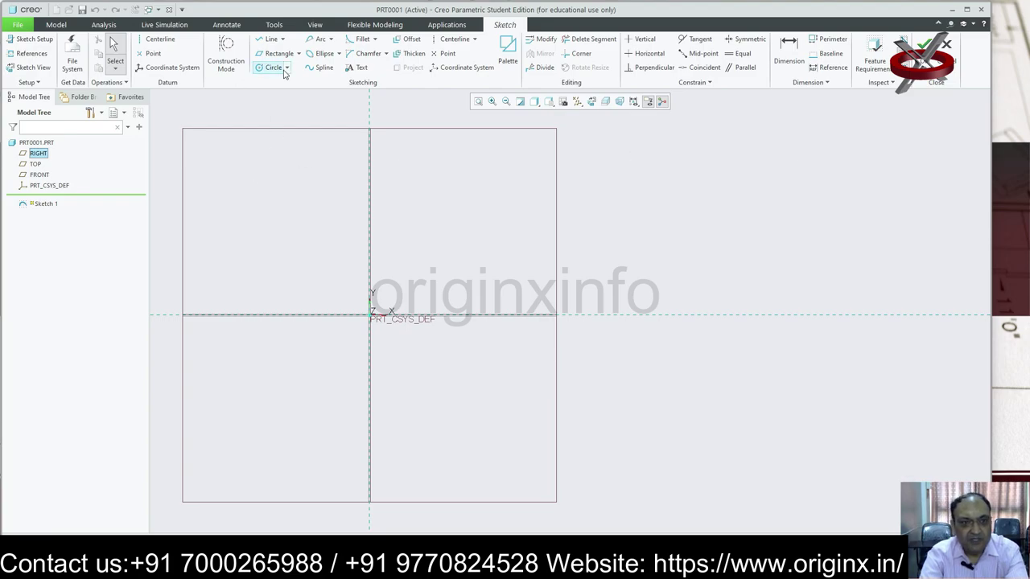
# Step: Draw a conic arc with its apex above the origin, then delete everything
pyautogui.click(331, 40)
pyautogui.click(576, 166)
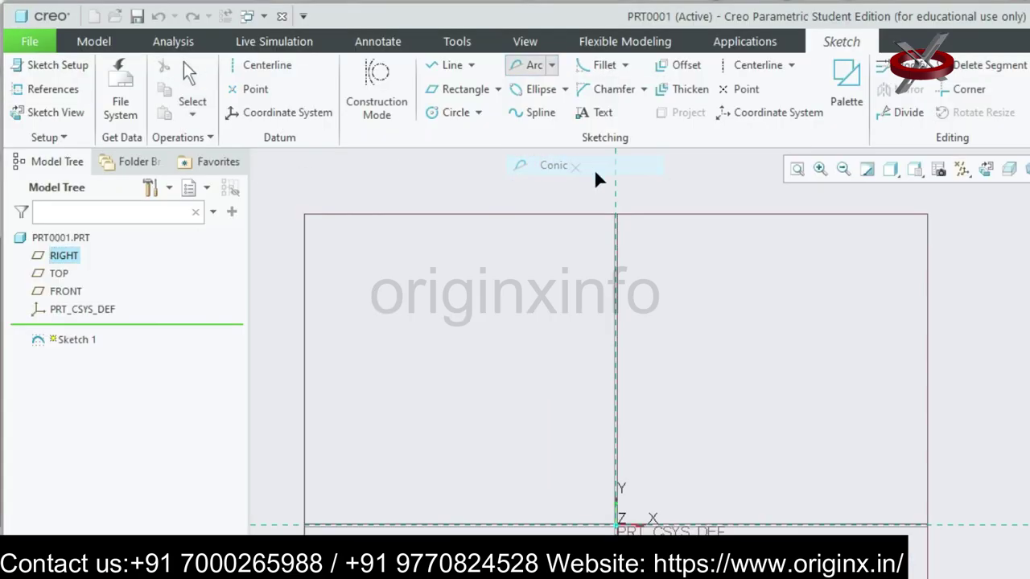
pyautogui.click(436, 315)
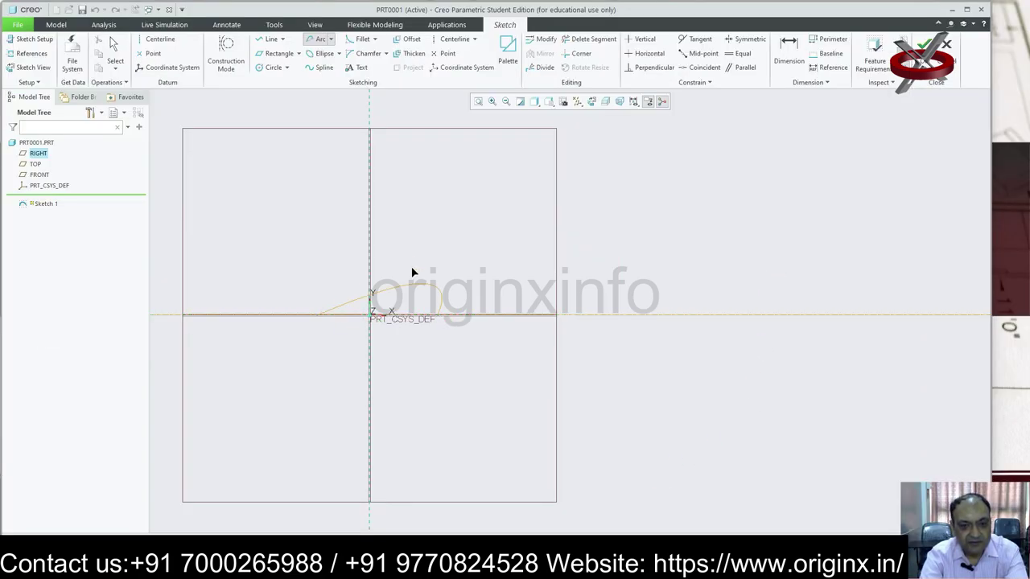
pyautogui.click(371, 178)
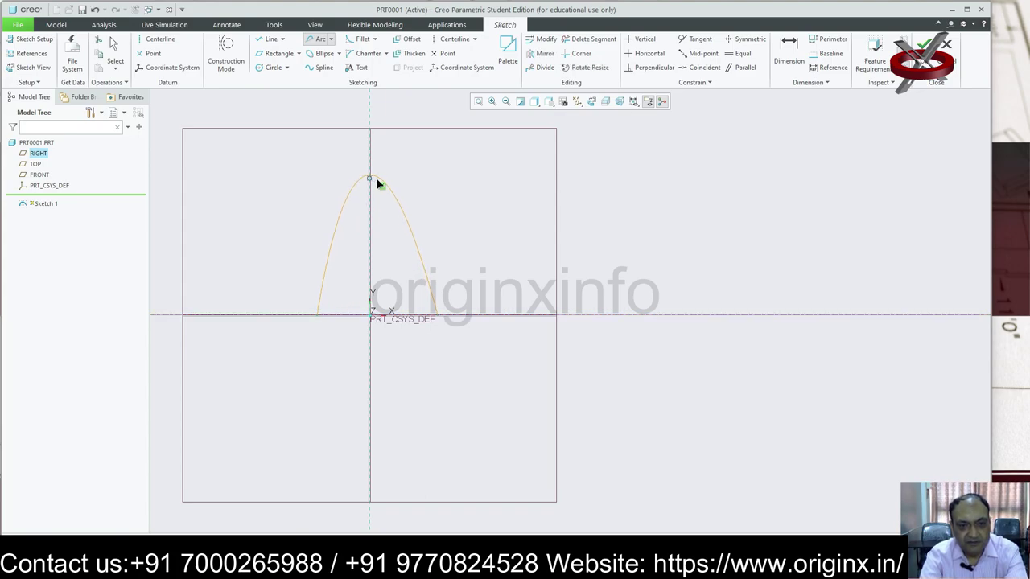
pyautogui.middleClick(476, 177)
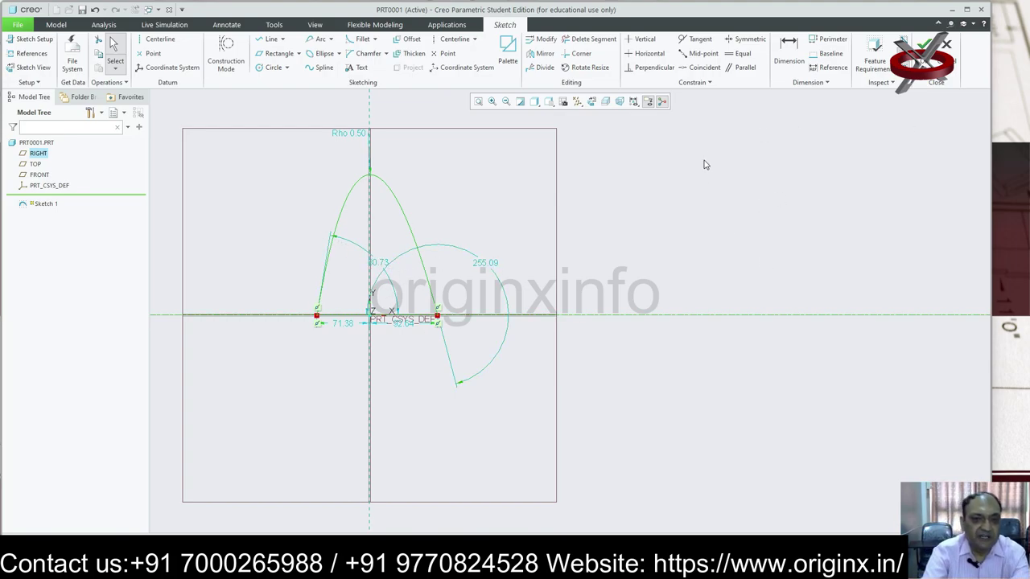
pyautogui.hotkey('ctrl', 'alt', 'a')
pyautogui.press('Delete')
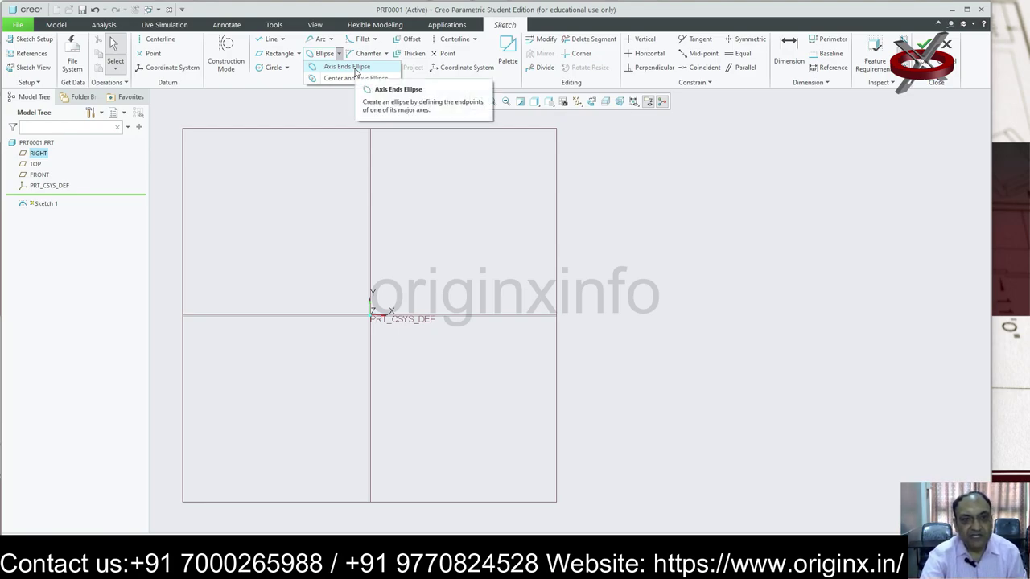
pyautogui.click(356, 68)
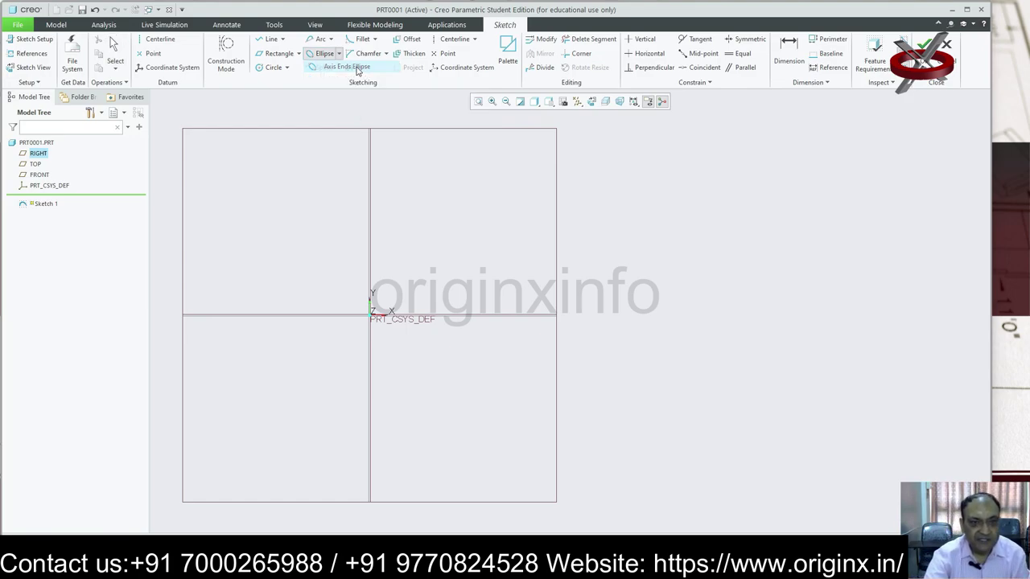
pyautogui.click(290, 318)
pyautogui.click(488, 318)
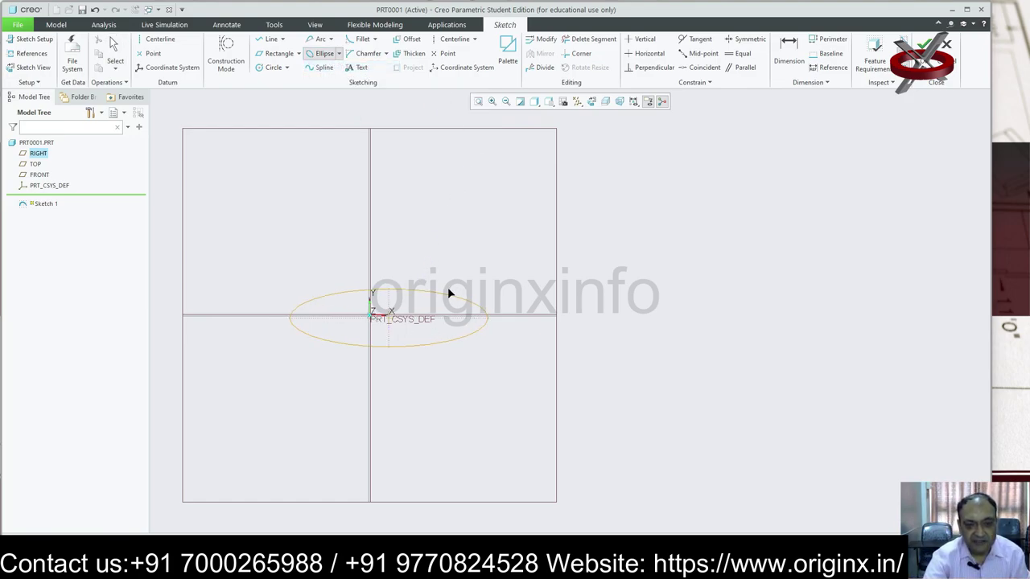
pyautogui.click(398, 250)
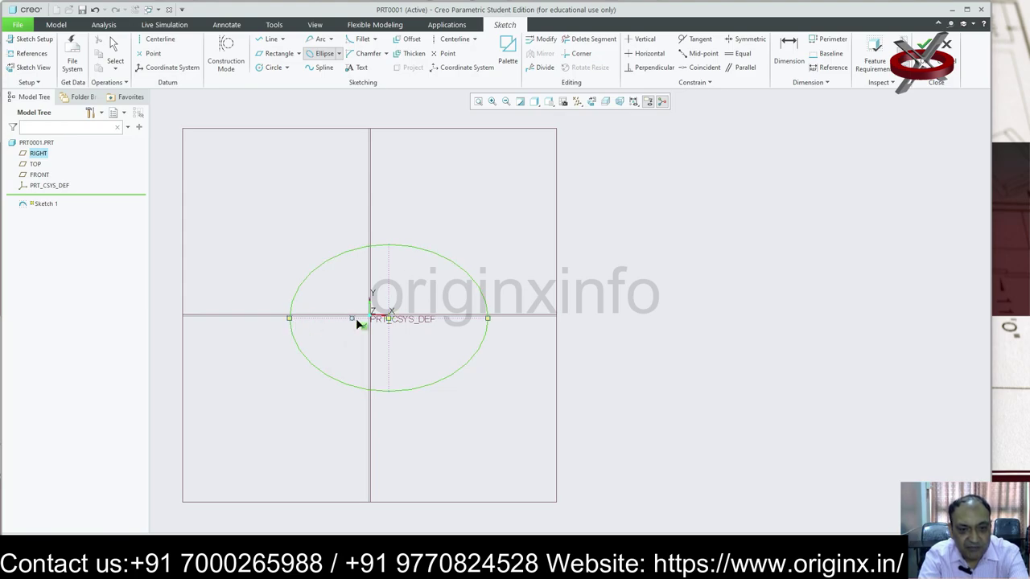
pyautogui.middleClick(486, 398)
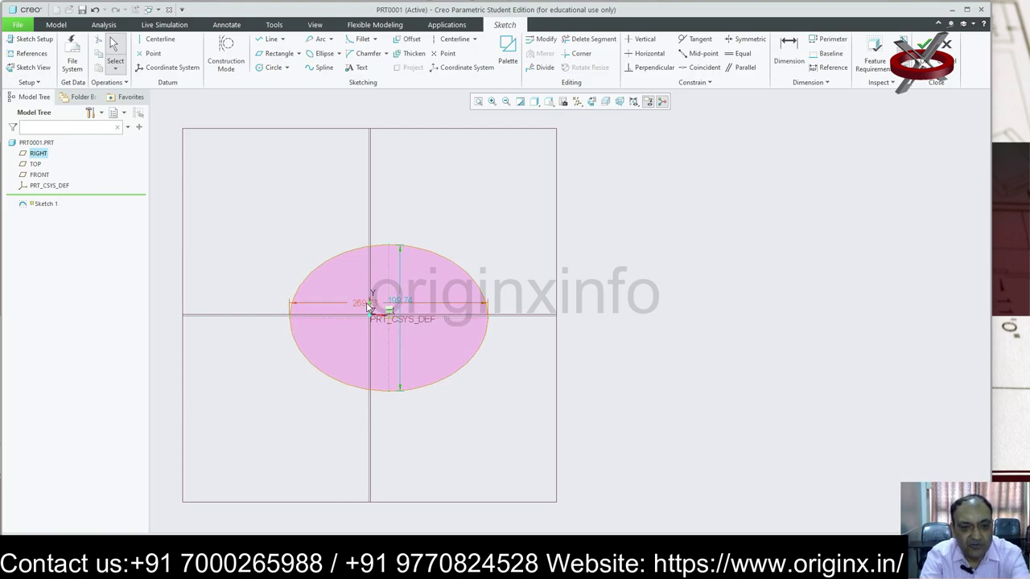
pyautogui.doubleClick(373, 303)
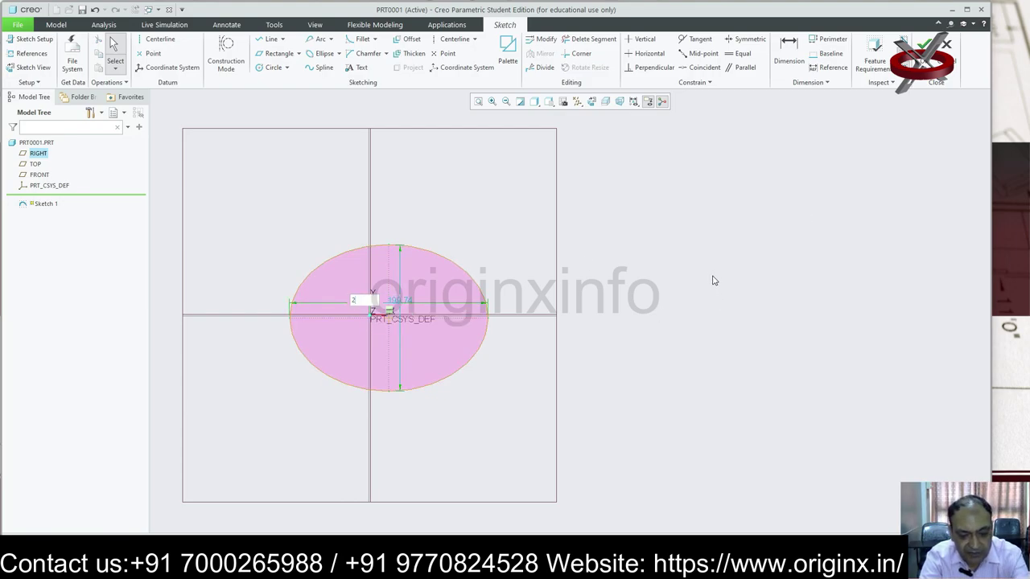
pyautogui.write('250')
pyautogui.press('Return')
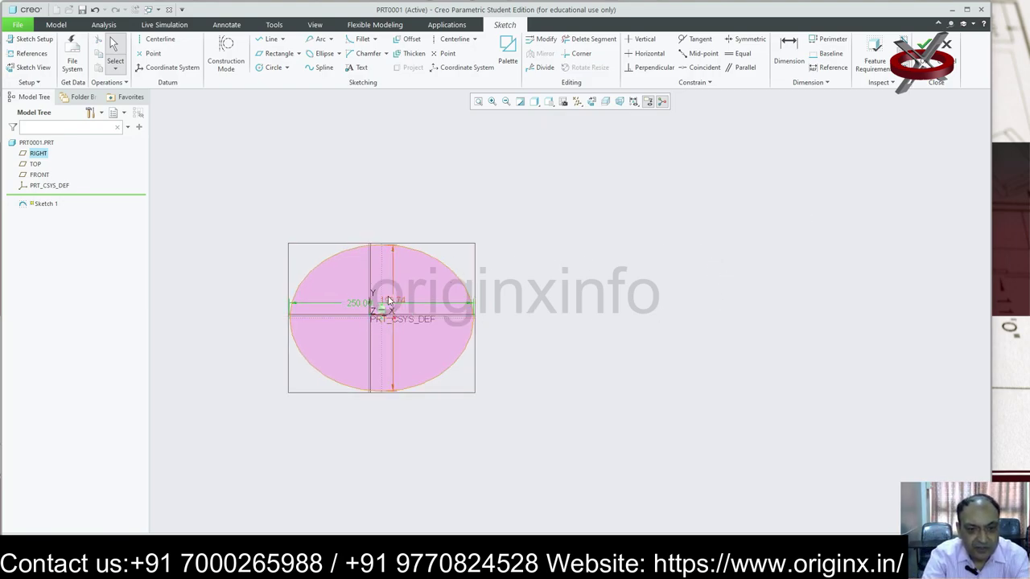
pyautogui.doubleClick(391, 304)
pyautogui.write('125')
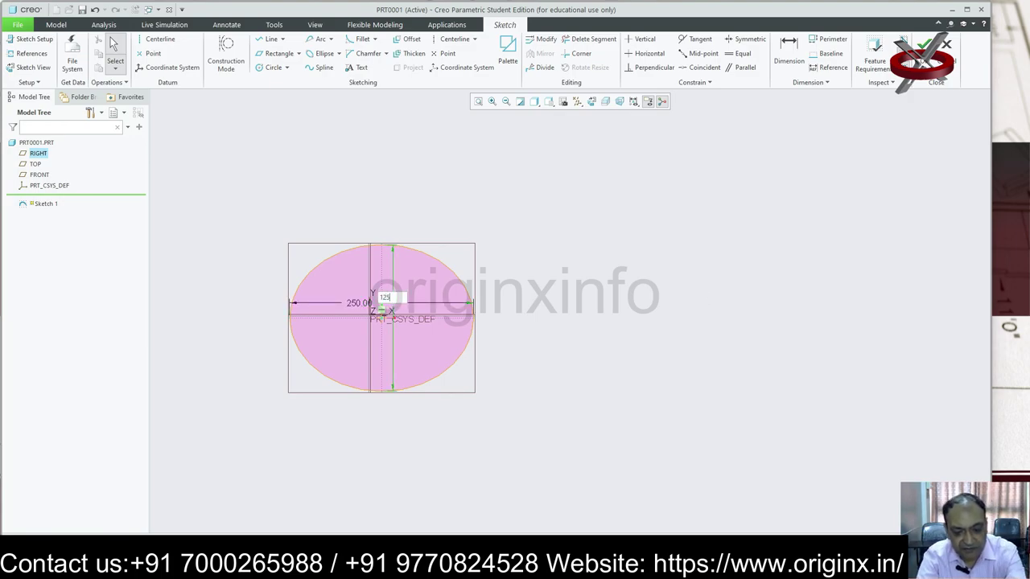
pyautogui.press('Return')
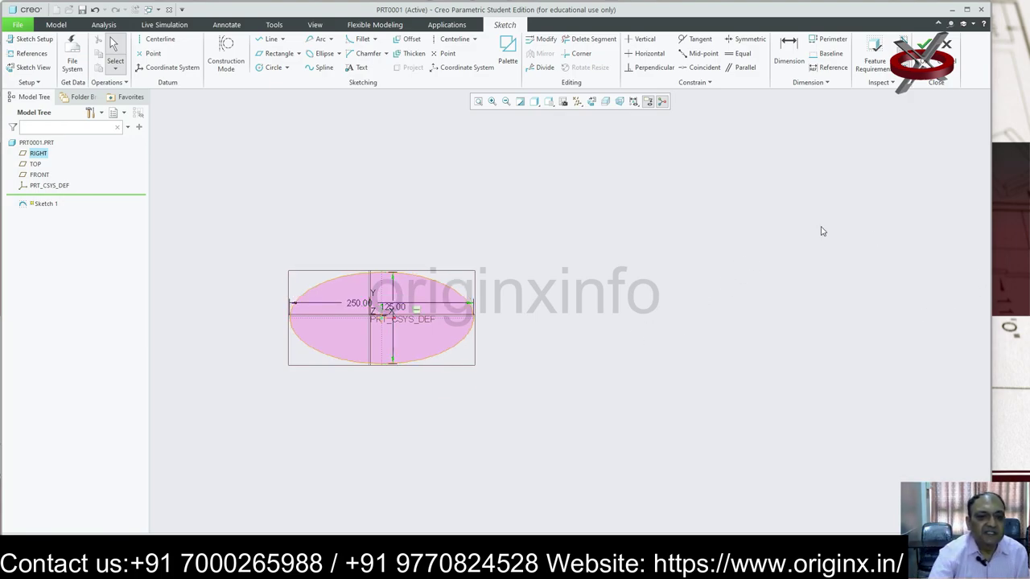
pyautogui.moveTo(552, 223); pyautogui.dragTo(239, 407)
pyautogui.press('Delete')
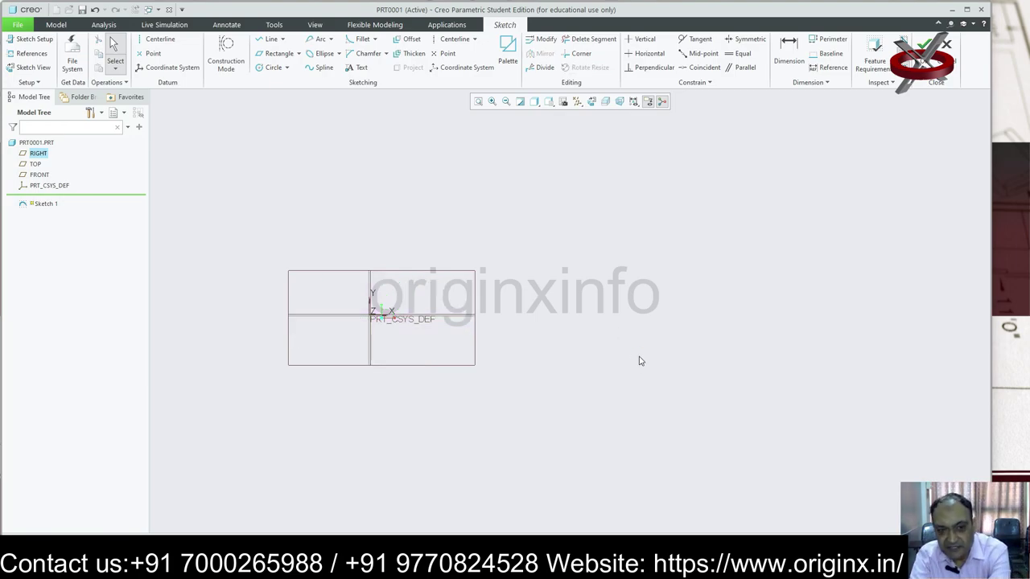
# Step: Exit the empty sketch and start a new sketch on the FRONT datum plane
pyautogui.click(339, 54)
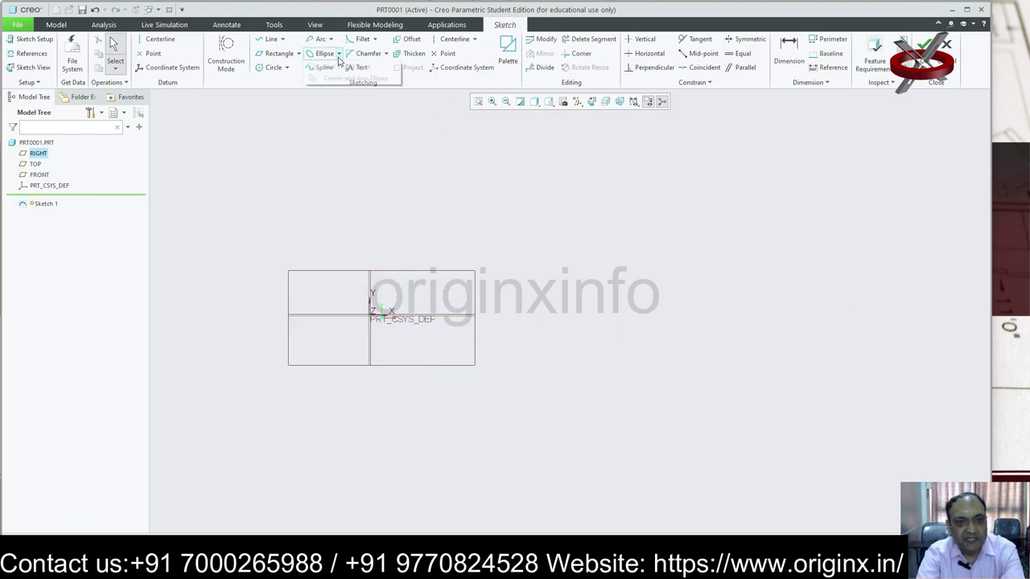
pyautogui.click(346, 78)
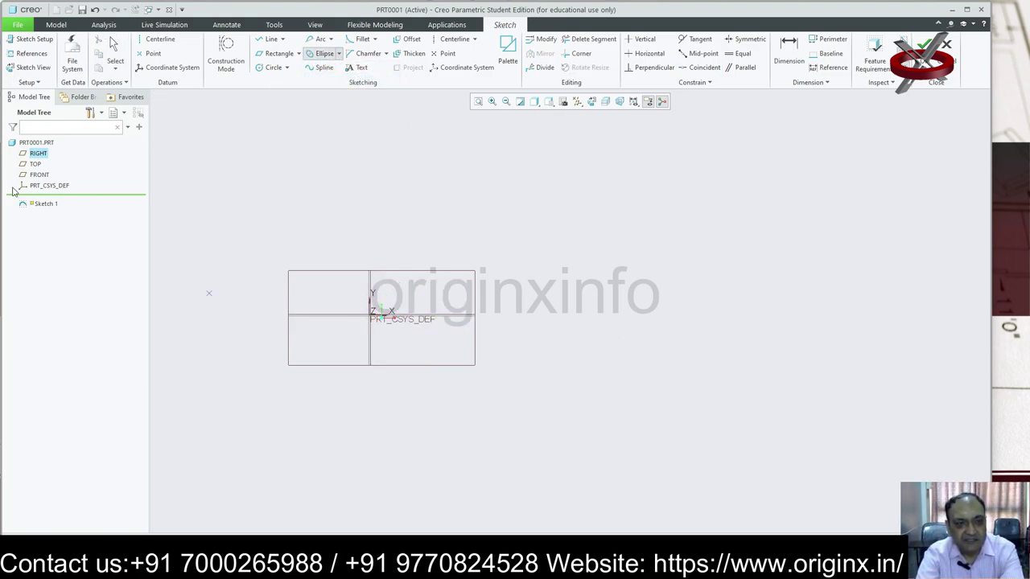
pyautogui.middleClick(379, 298)
pyautogui.click(507, 303)
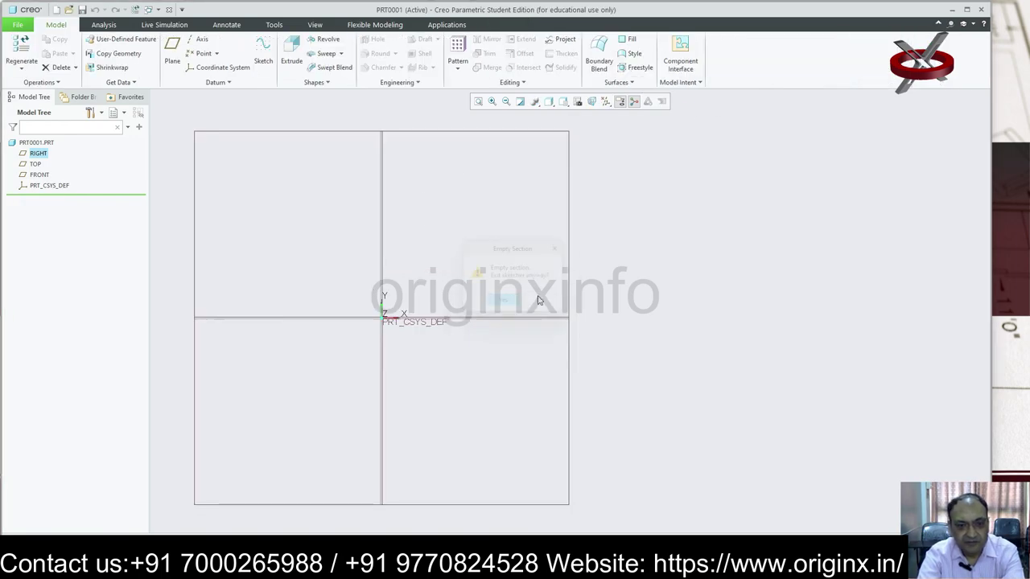
pyautogui.click(39, 176)
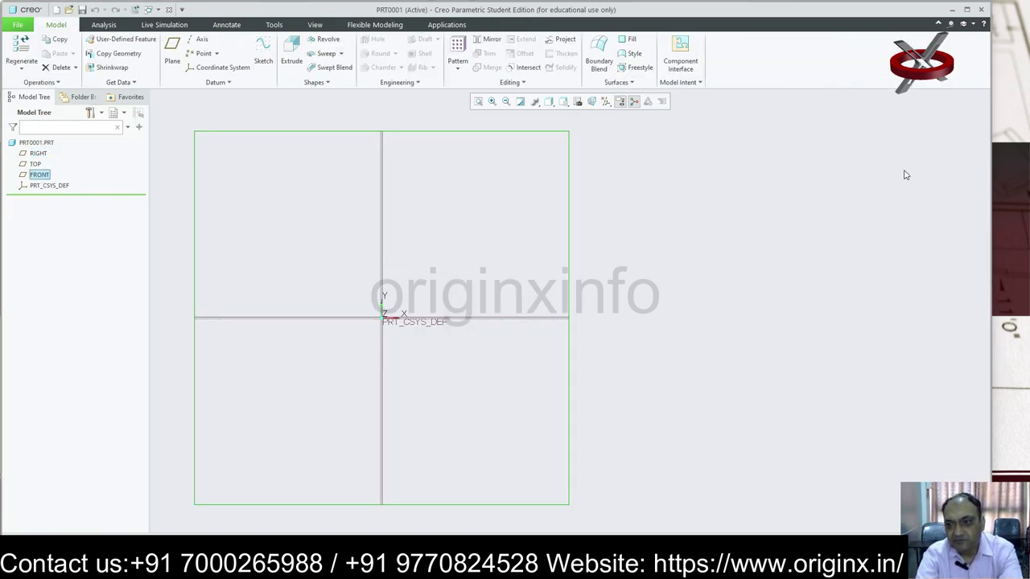
pyautogui.click(263, 58)
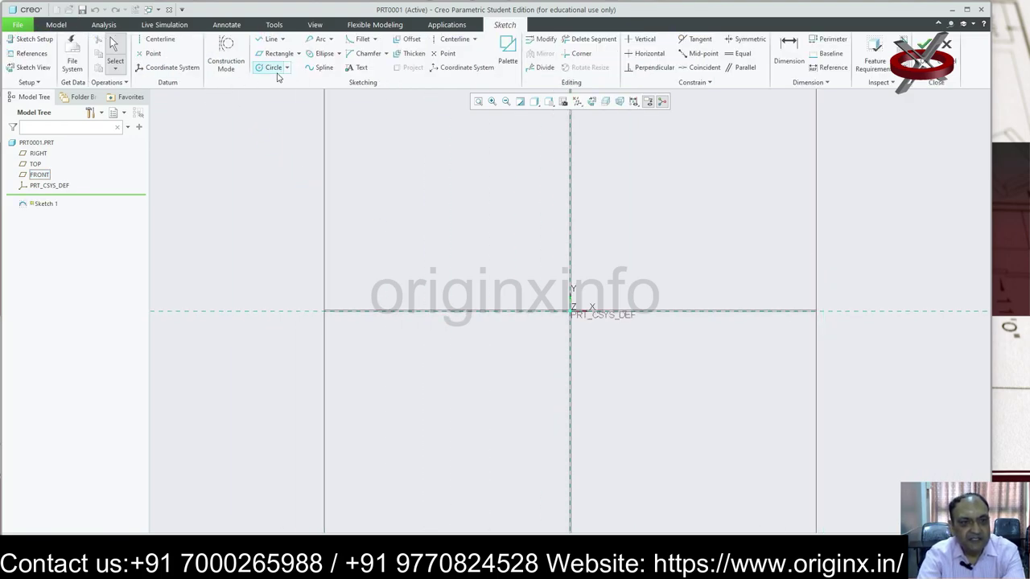
# Step: Draw a centre-and-axis ellipse at the origin, 243.08 wide by 140.90 high
pyautogui.click(338, 53)
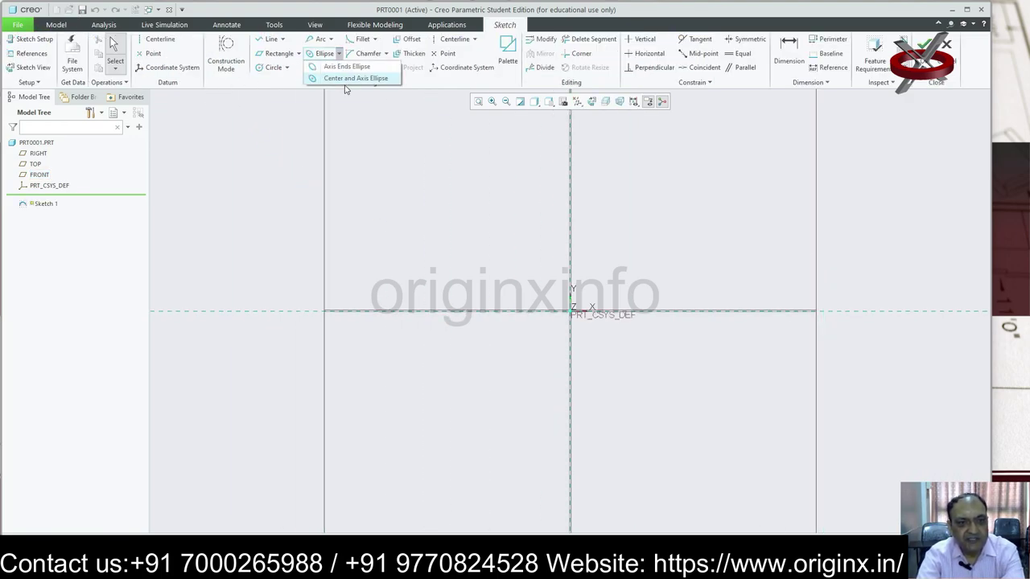
pyautogui.click(346, 78)
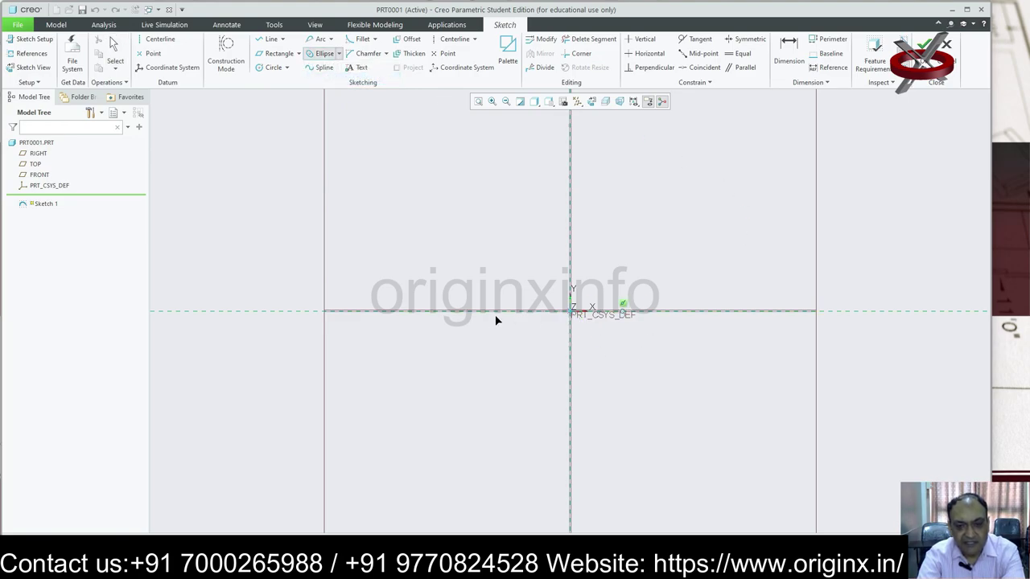
pyautogui.click(570, 310)
pyautogui.click(688, 312)
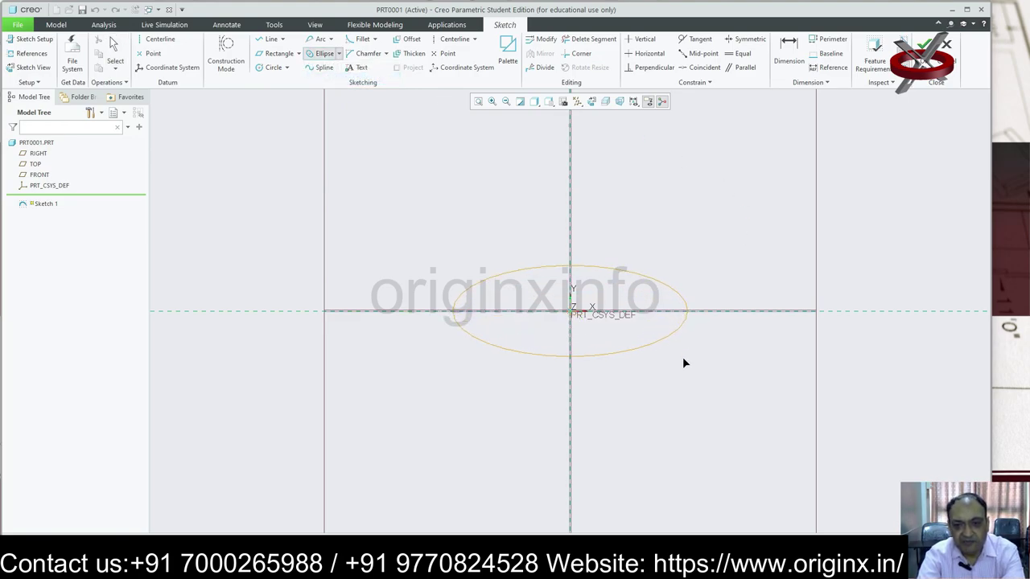
pyautogui.click(683, 379)
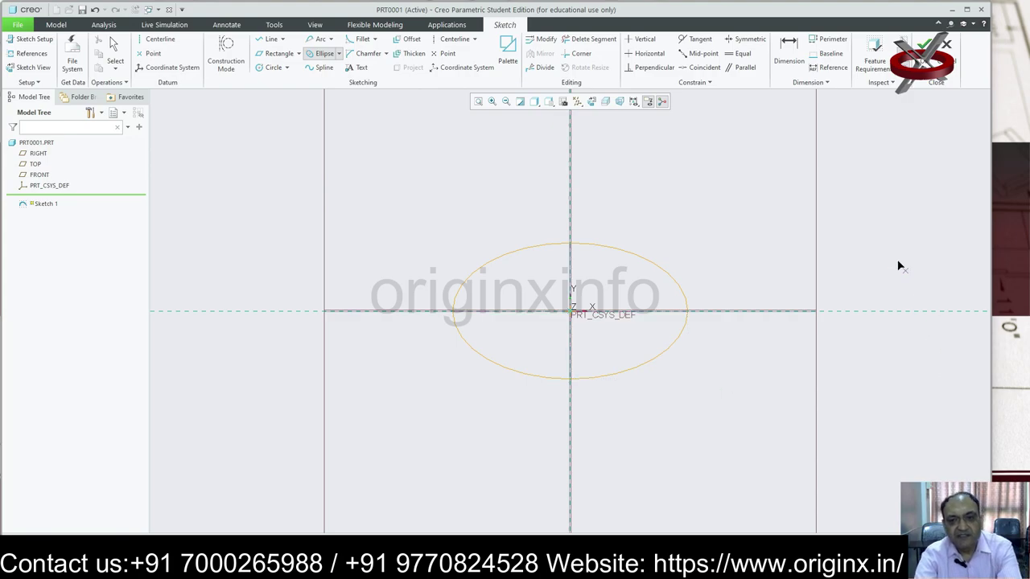
pyautogui.middleClick(879, 221)
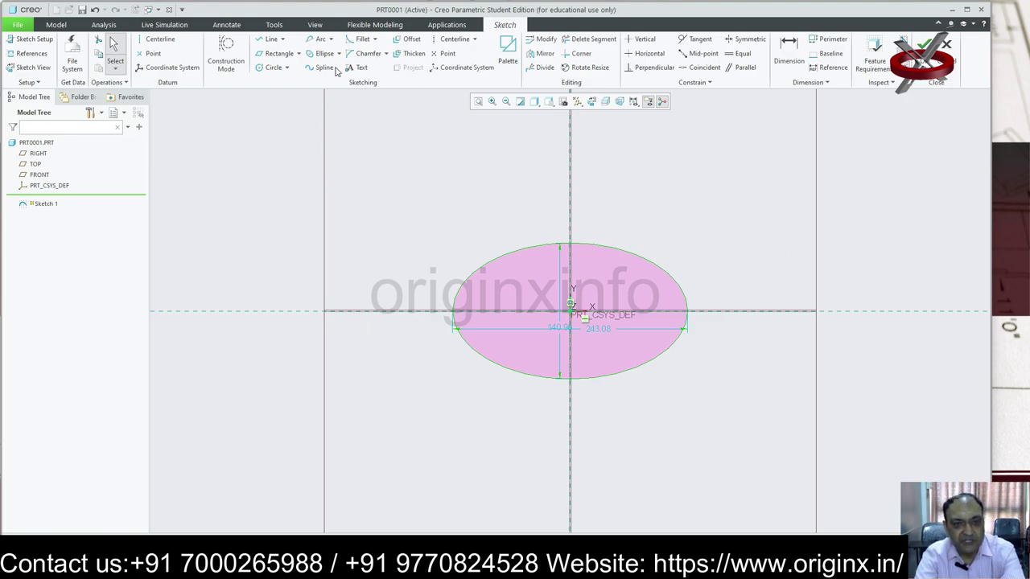
# Step: Delete the ellipse and start a spline left of the origin, curving over the top
pyautogui.press('Delete')
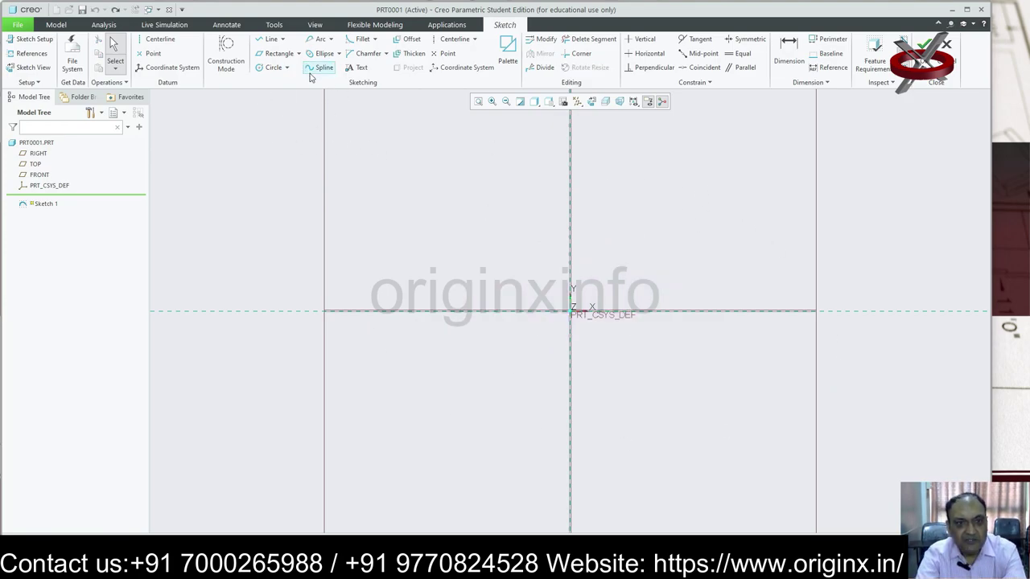
pyautogui.click(326, 70)
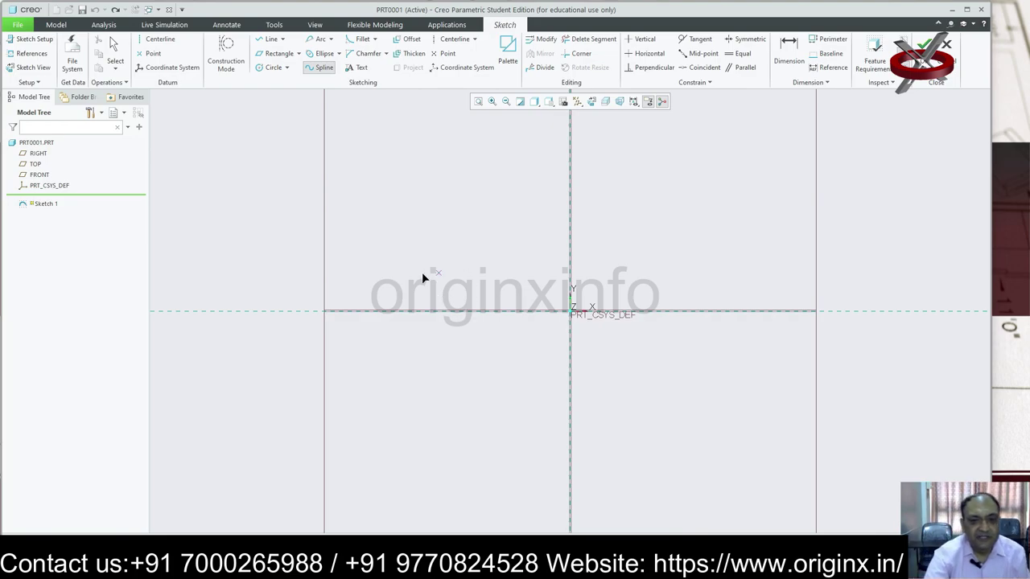
pyautogui.click(460, 211)
pyautogui.click(533, 251)
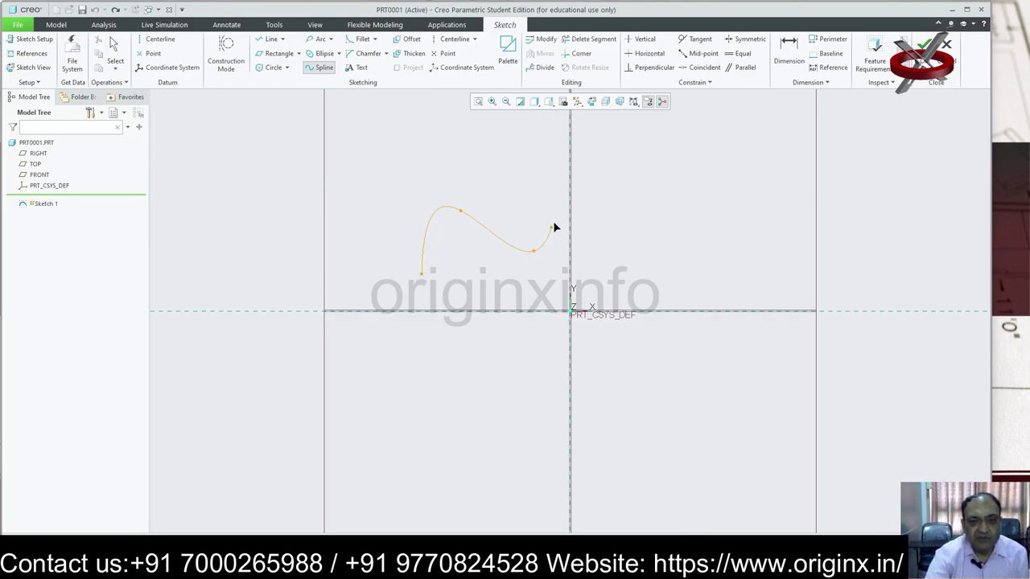
pyautogui.click(588, 184)
pyautogui.click(657, 209)
# Step: Continue the spline around the right and bottom, closing it on its start point
pyautogui.click(666, 257)
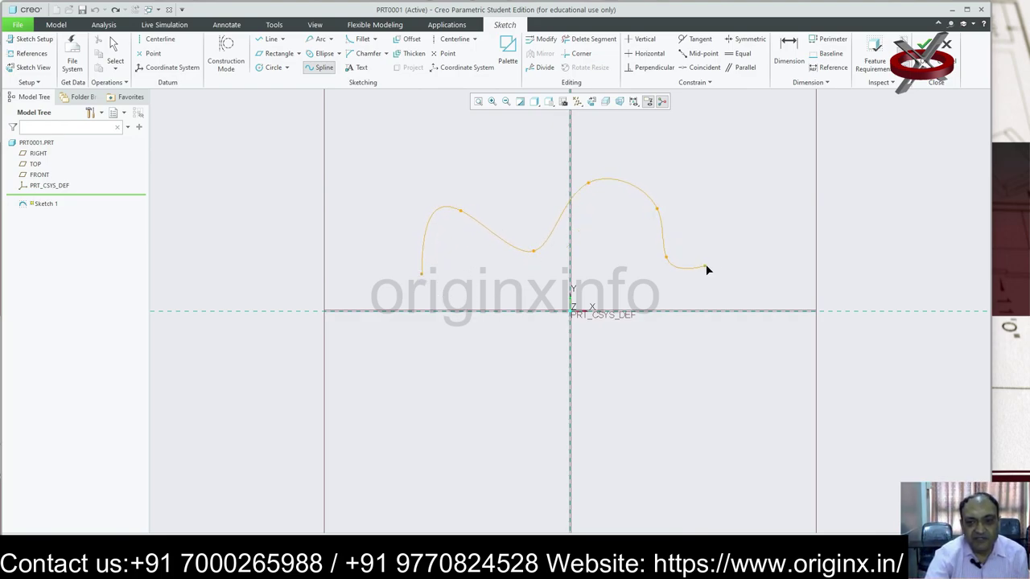
pyautogui.click(743, 264)
pyautogui.click(744, 333)
pyautogui.click(642, 337)
pyautogui.click(570, 379)
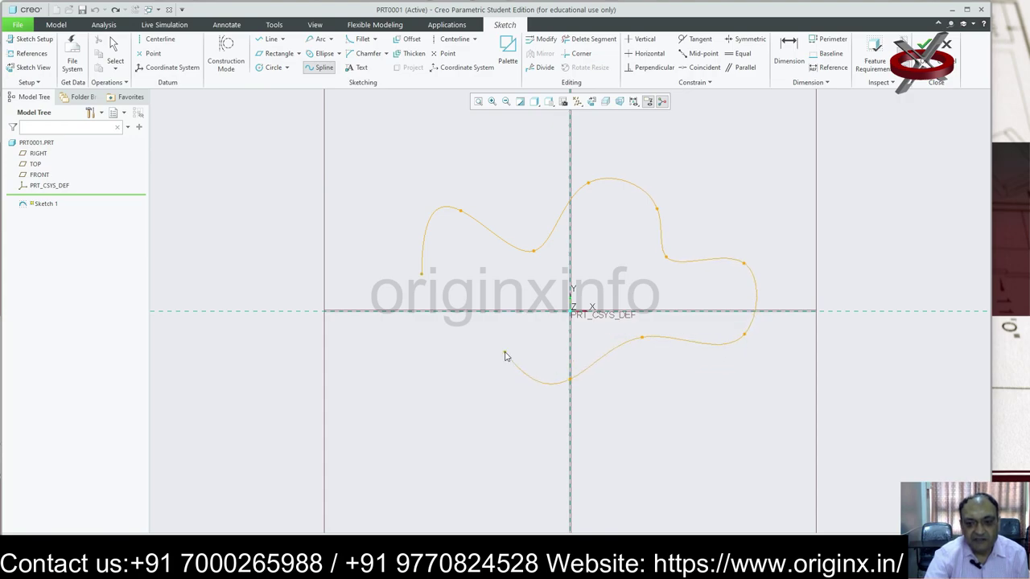
pyautogui.click(503, 352)
pyautogui.click(407, 385)
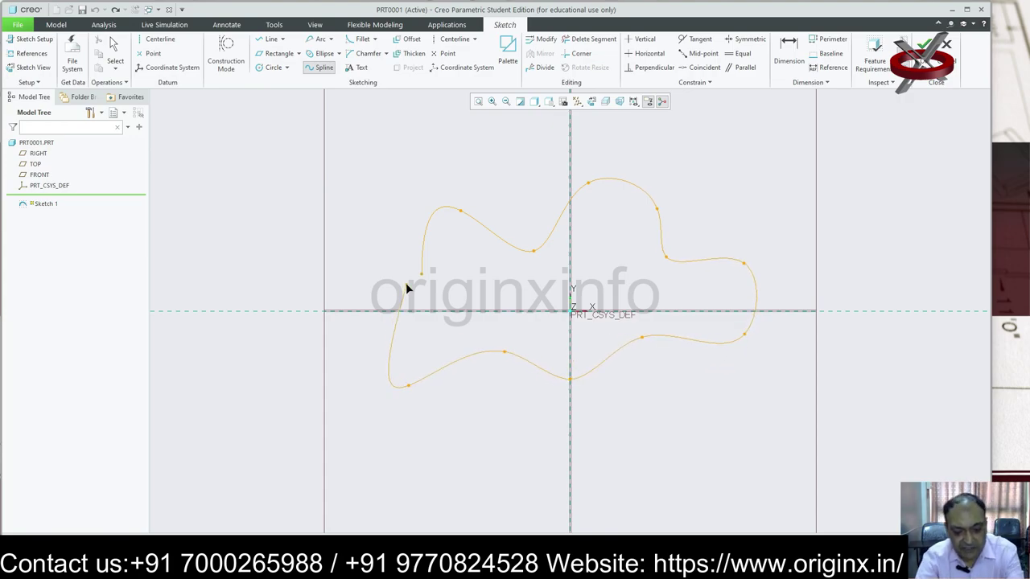
pyautogui.click(421, 274)
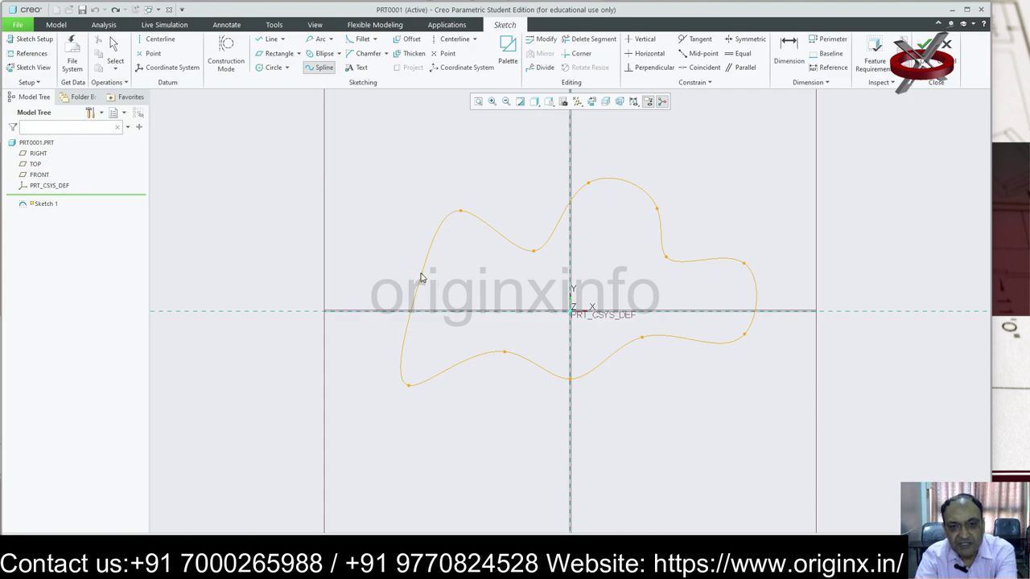
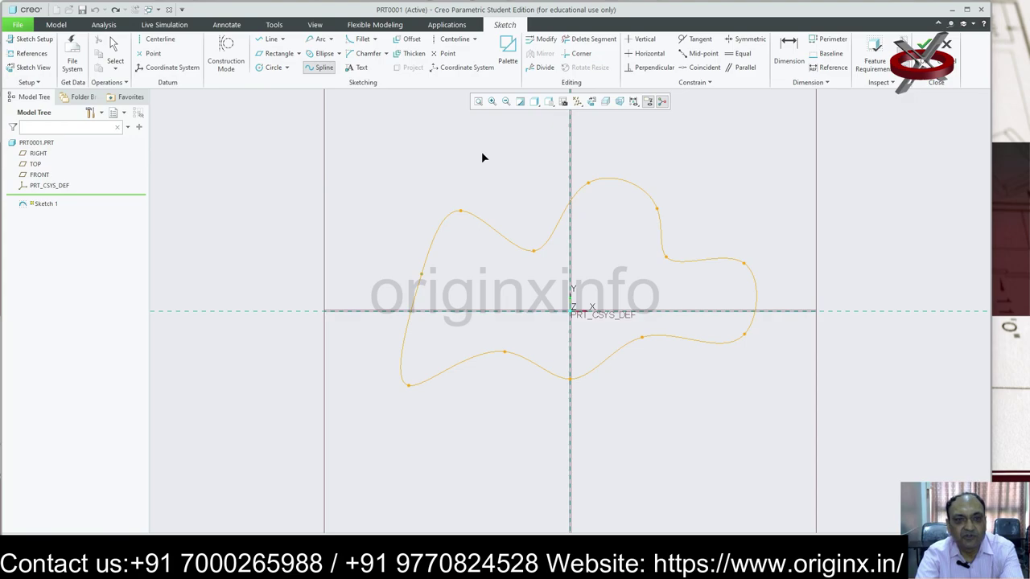
pyautogui.click(323, 67)
pyautogui.click(744, 170)
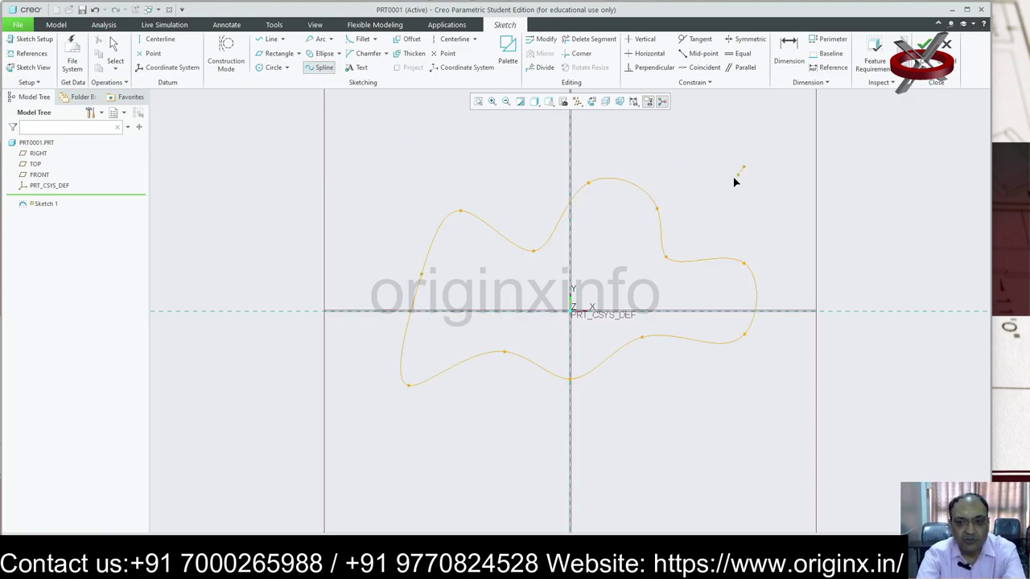
pyautogui.middleClick(675, 228)
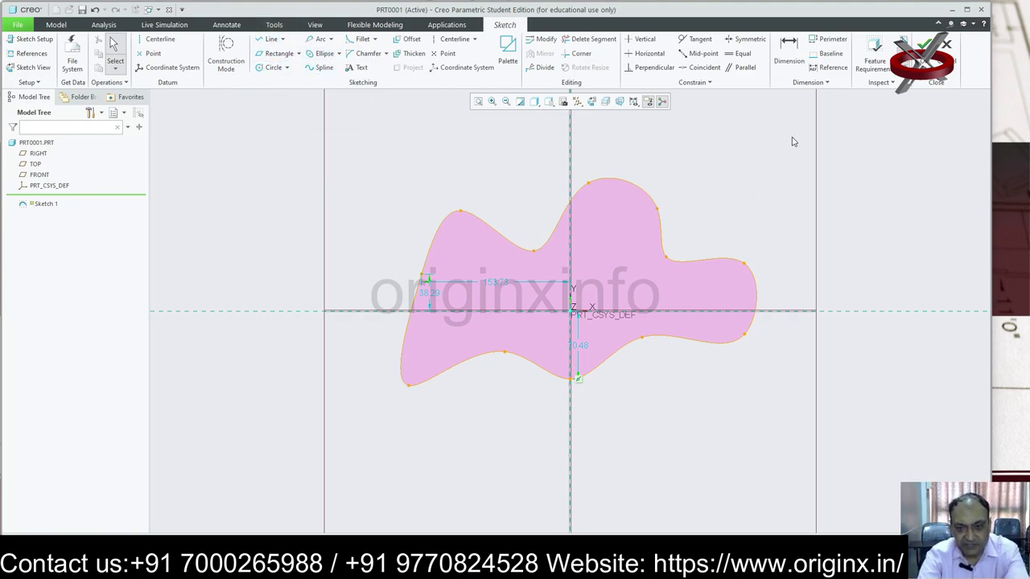
pyautogui.moveTo(638, 440); pyautogui.dragTo(266, 437)
pyautogui.press('Delete')
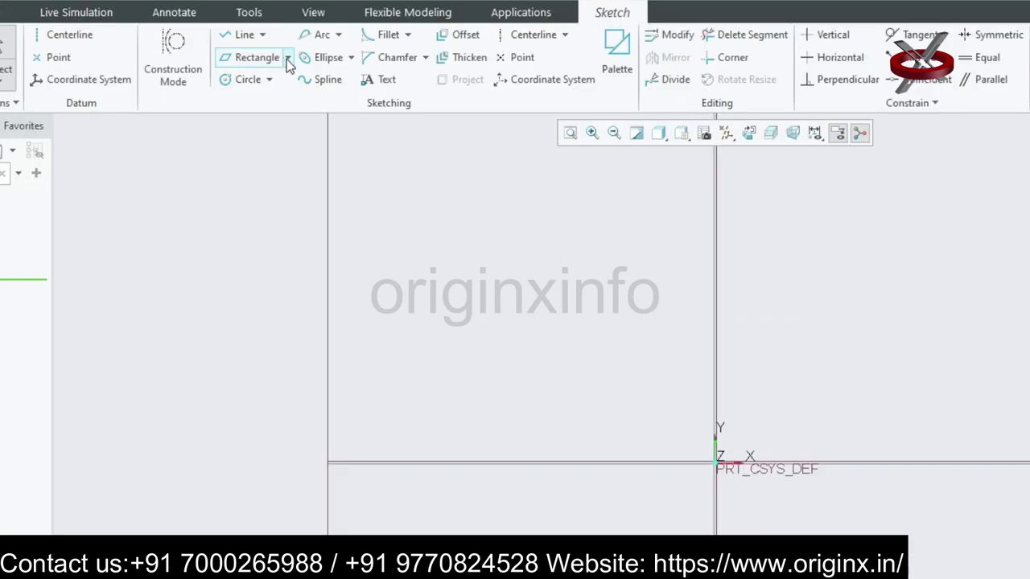
pyautogui.click(288, 57)
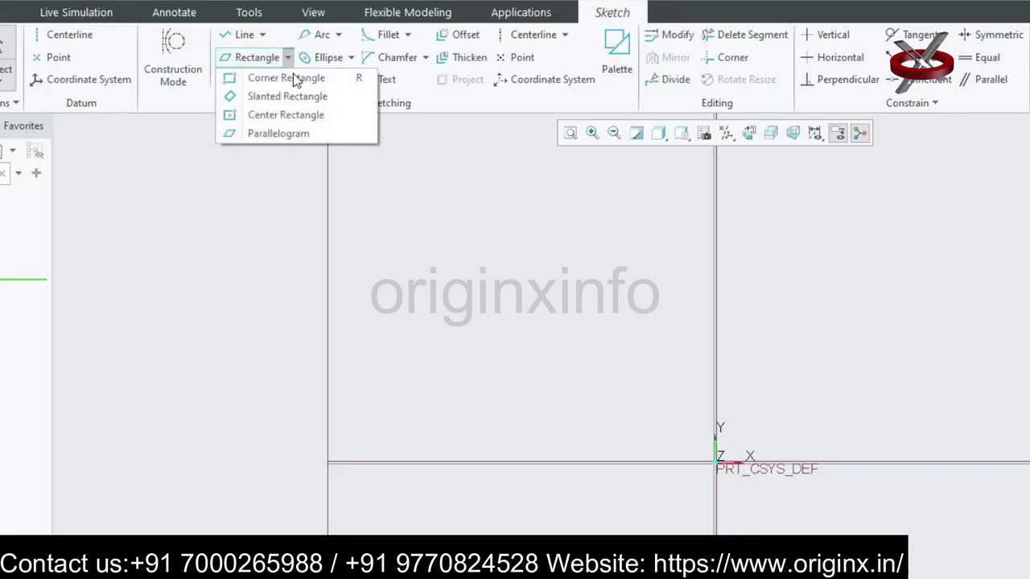
pyautogui.click(293, 78)
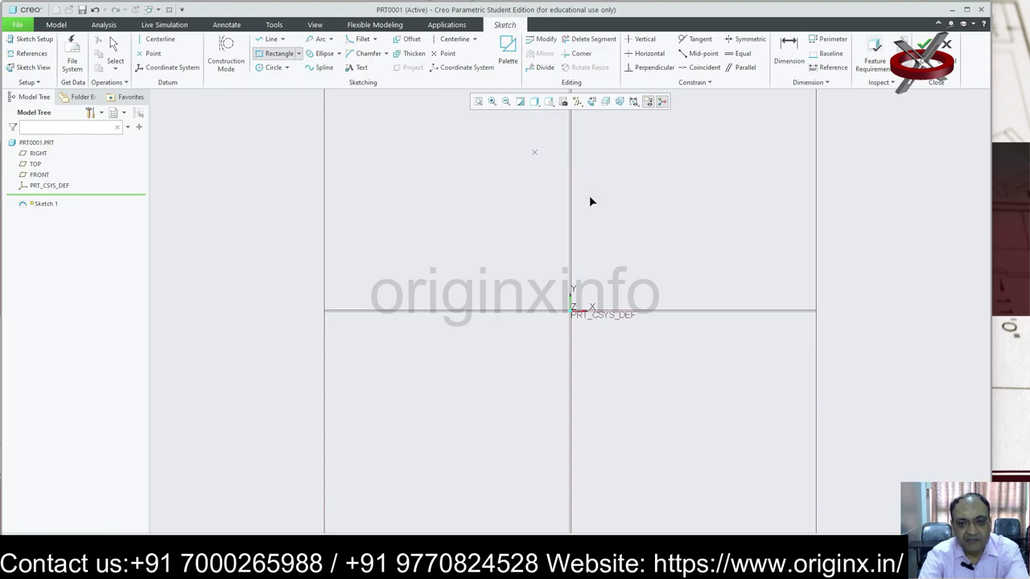
pyautogui.click(597, 413)
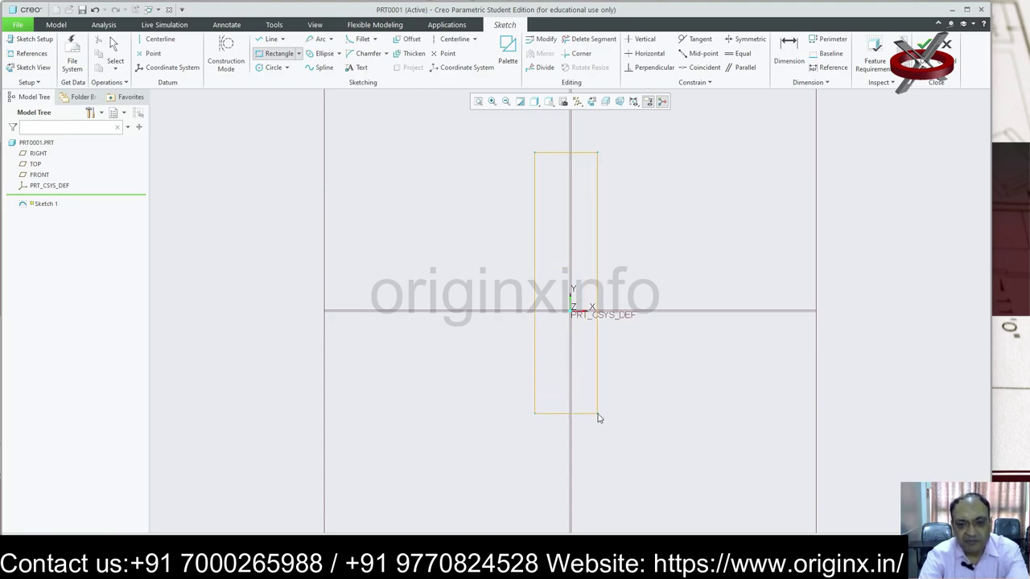
pyautogui.middleClick(660, 175)
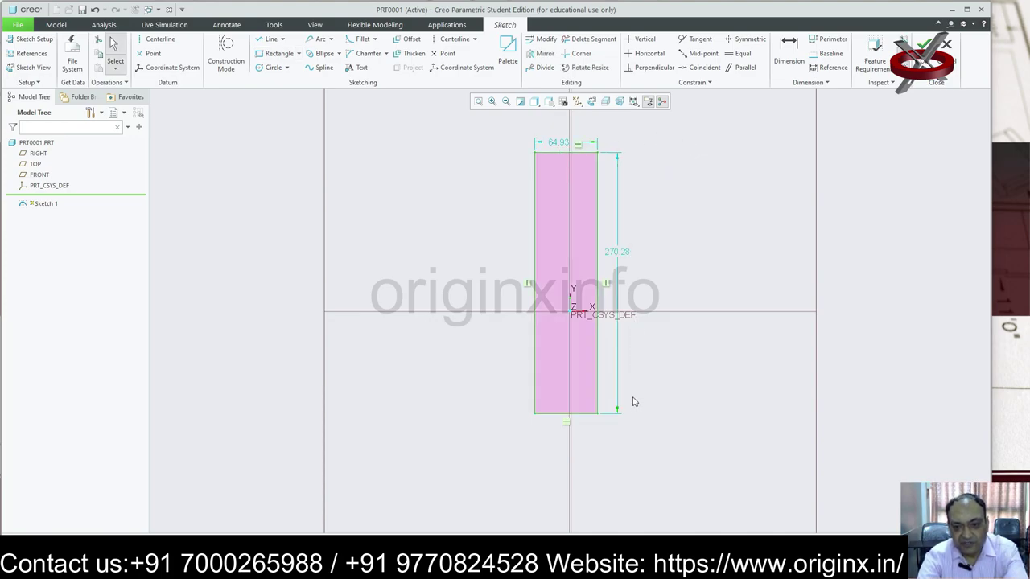
pyautogui.doubleClick(613, 253)
pyautogui.write('270')
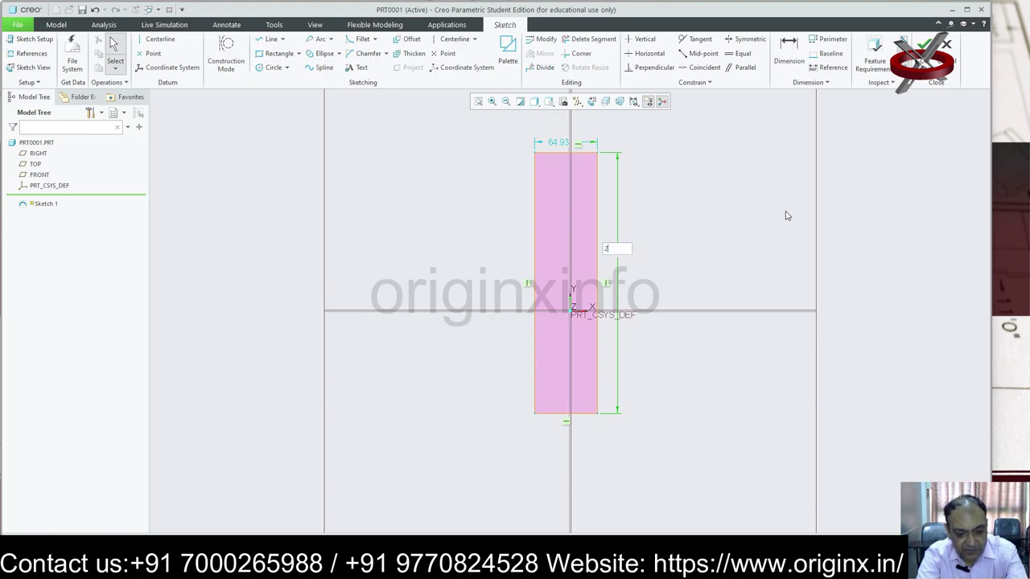
pyautogui.press('Return')
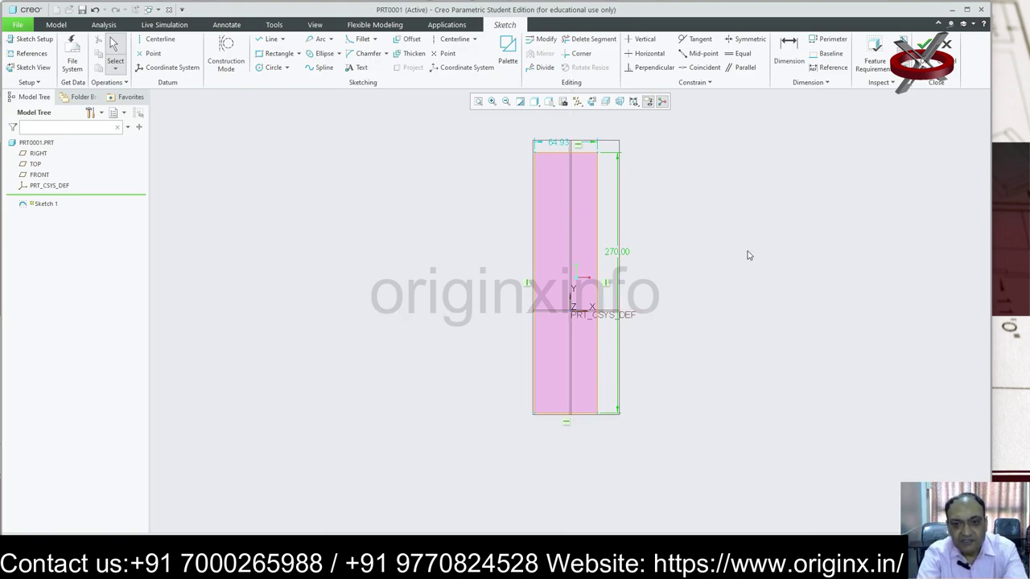
pyautogui.click(660, 201)
pyautogui.doubleClick(565, 144)
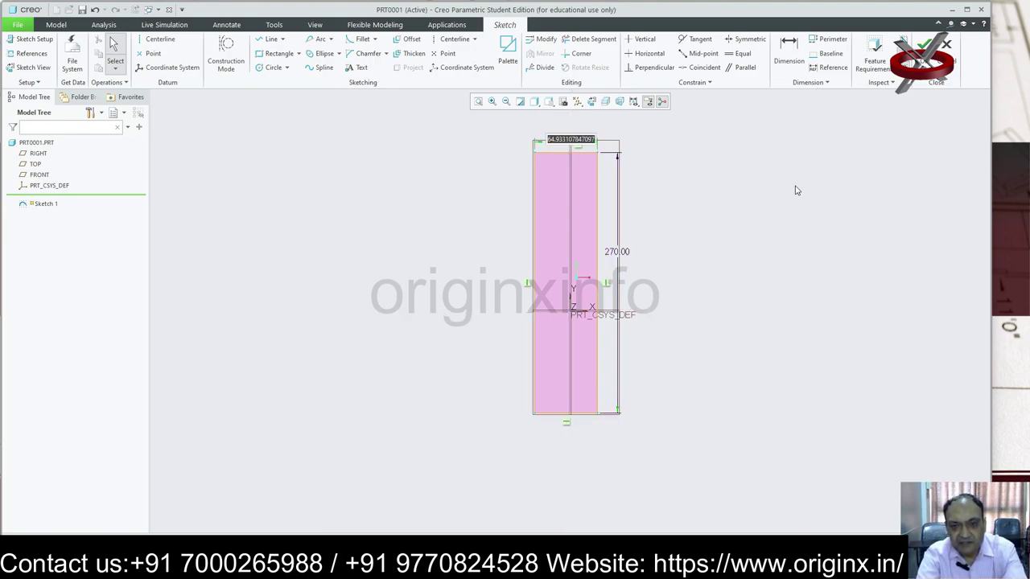
pyautogui.write('60')
pyautogui.press('Return')
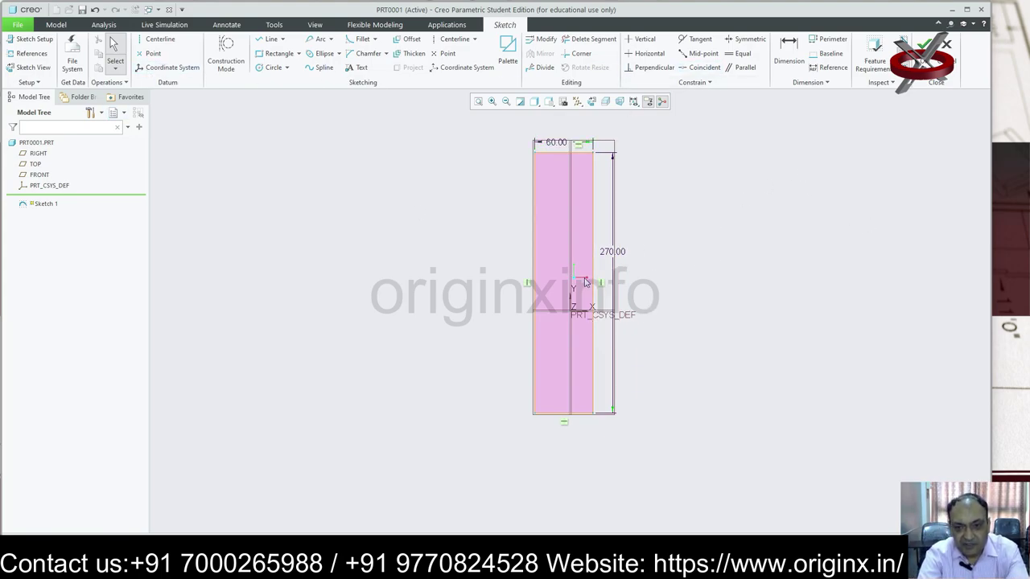
pyautogui.click(594, 190)
pyautogui.click(788, 50)
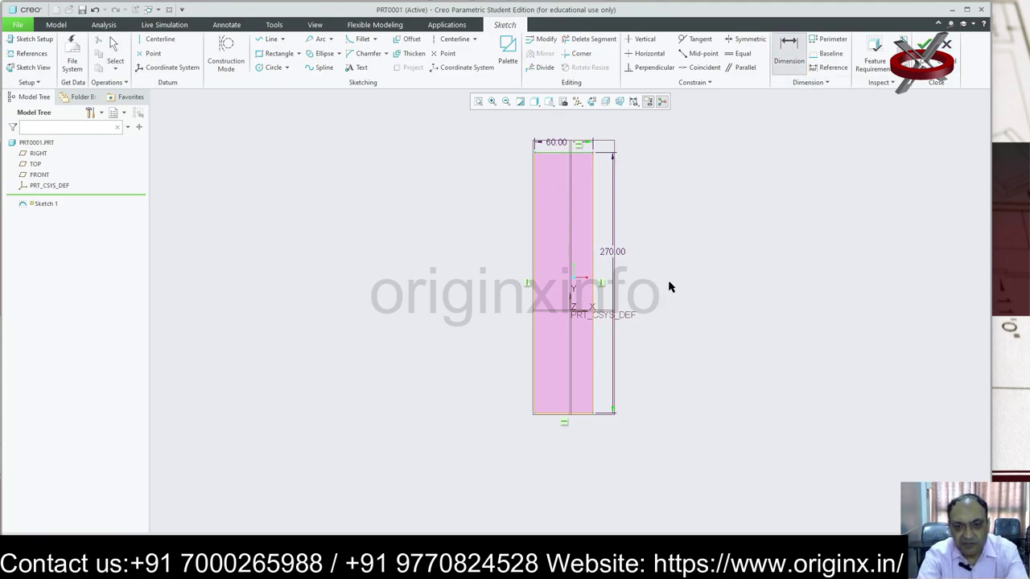
pyautogui.click(571, 282)
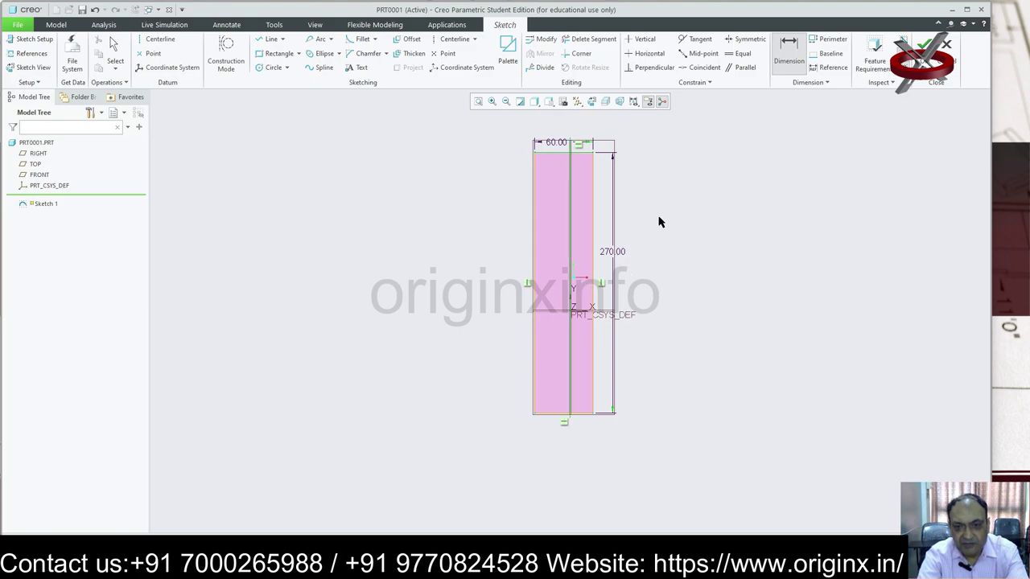
pyautogui.click(924, 42)
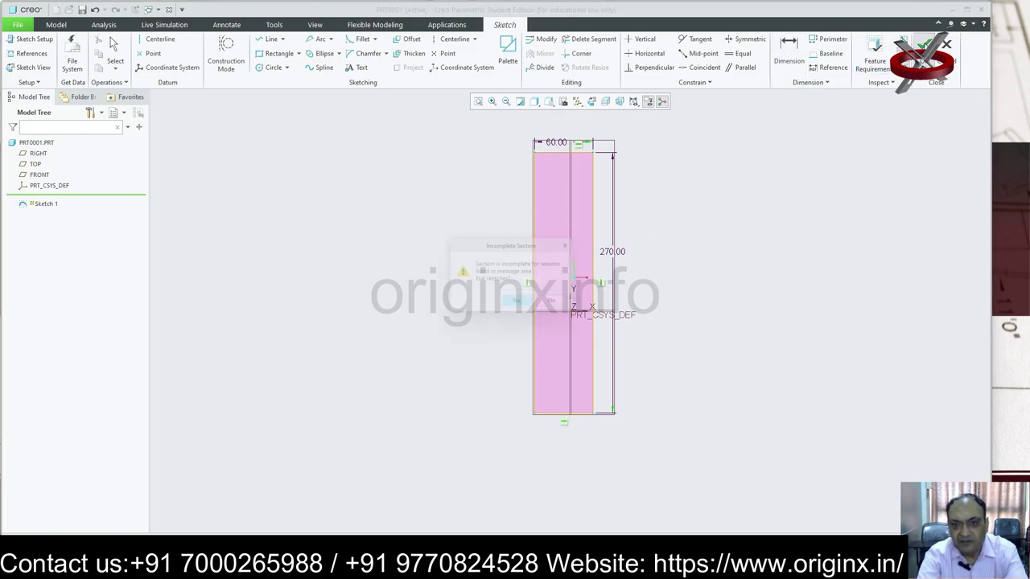
pyautogui.click(524, 311)
pyautogui.click(263, 50)
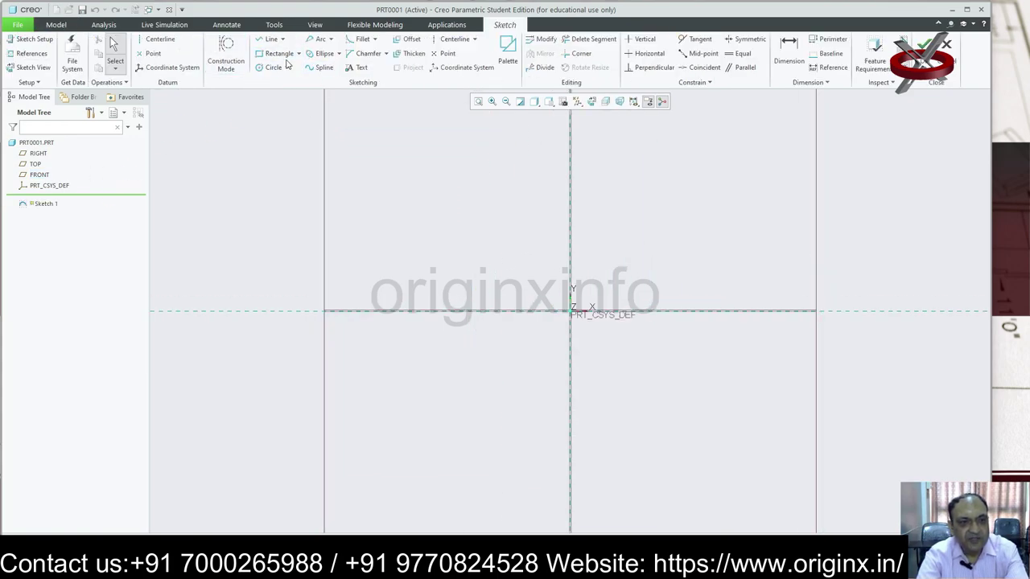
pyautogui.click(298, 53)
pyautogui.click(302, 69)
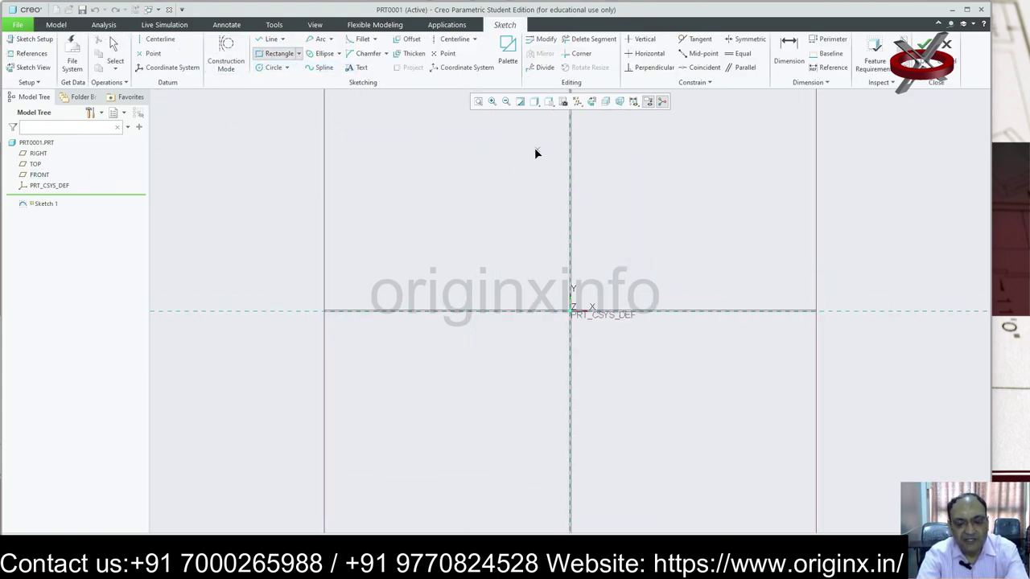
pyautogui.click(605, 437)
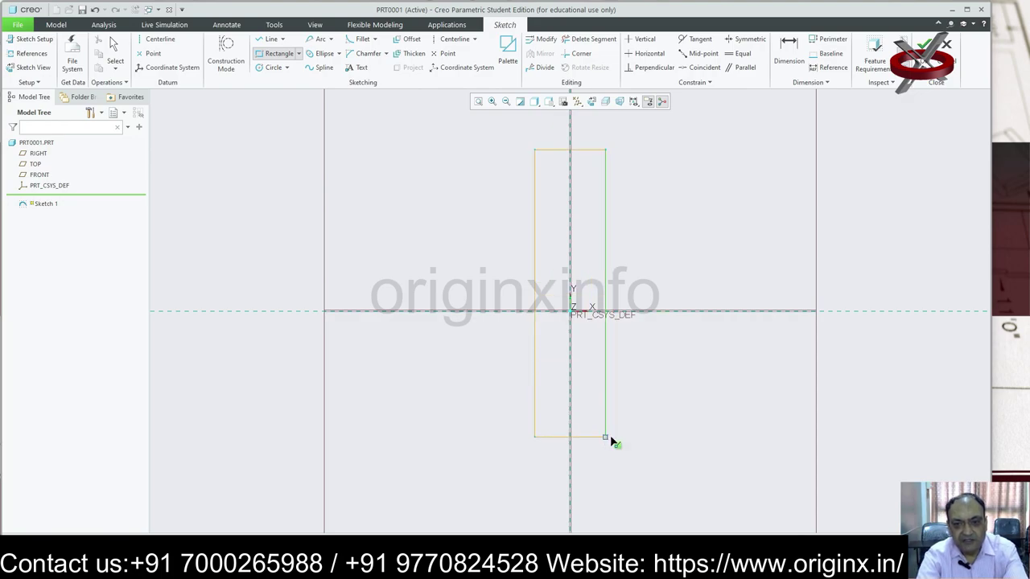
pyautogui.middleClick(669, 430)
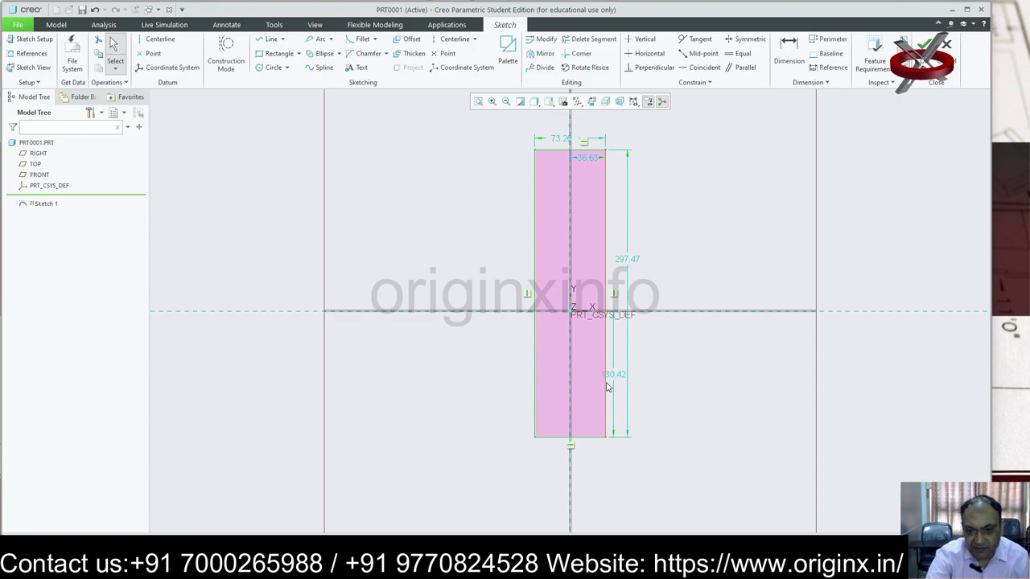
pyautogui.doubleClick(627, 261)
pyautogui.write('3')
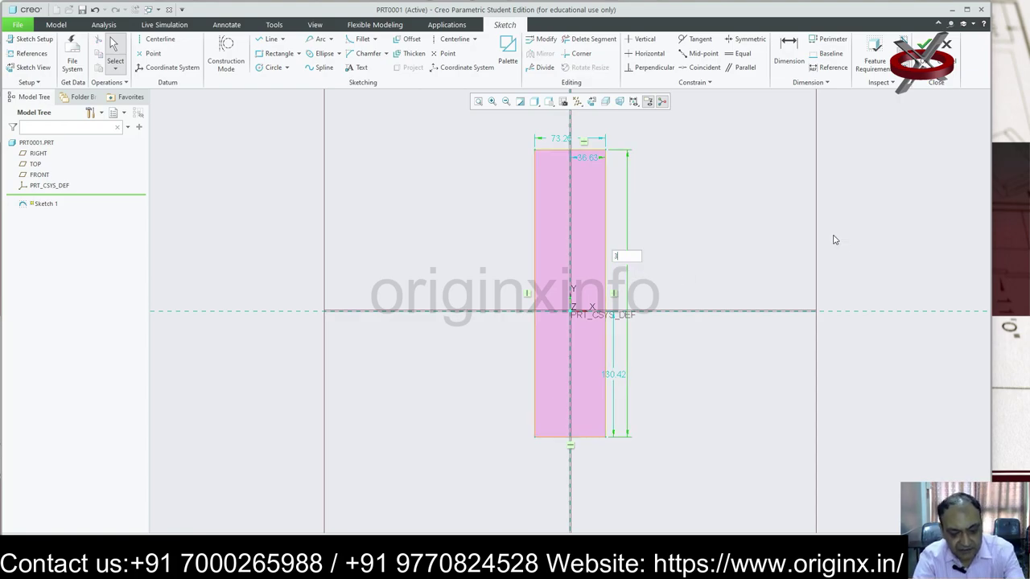
pyautogui.write('0')
pyautogui.press('Return')
pyautogui.click(741, 219)
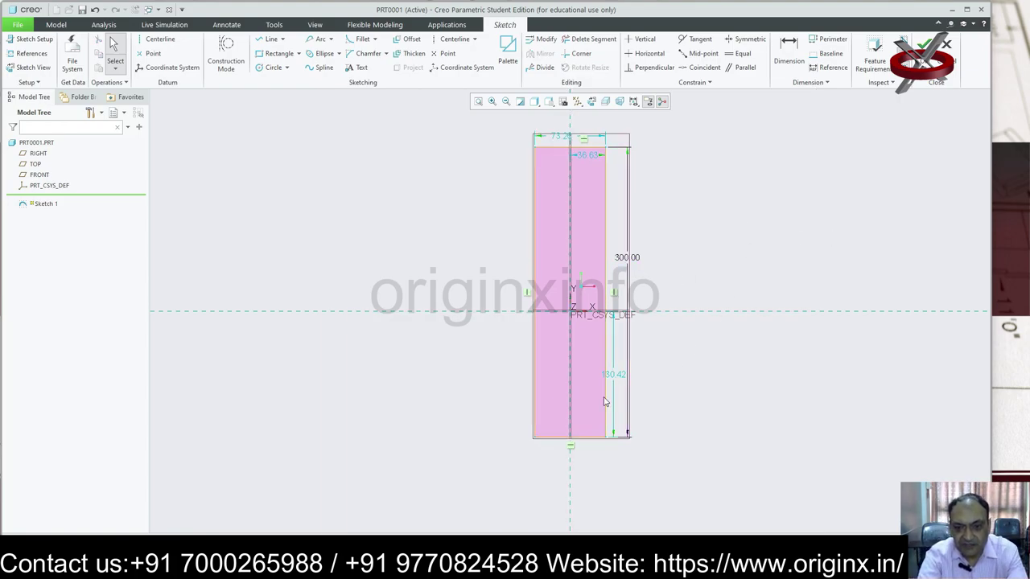
pyautogui.write('150')
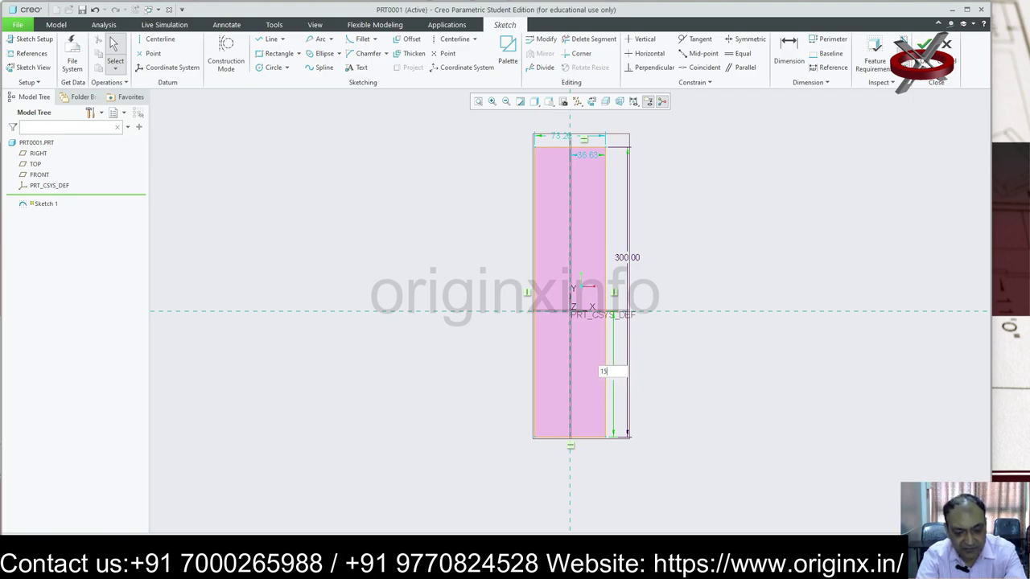
pyautogui.press('Return')
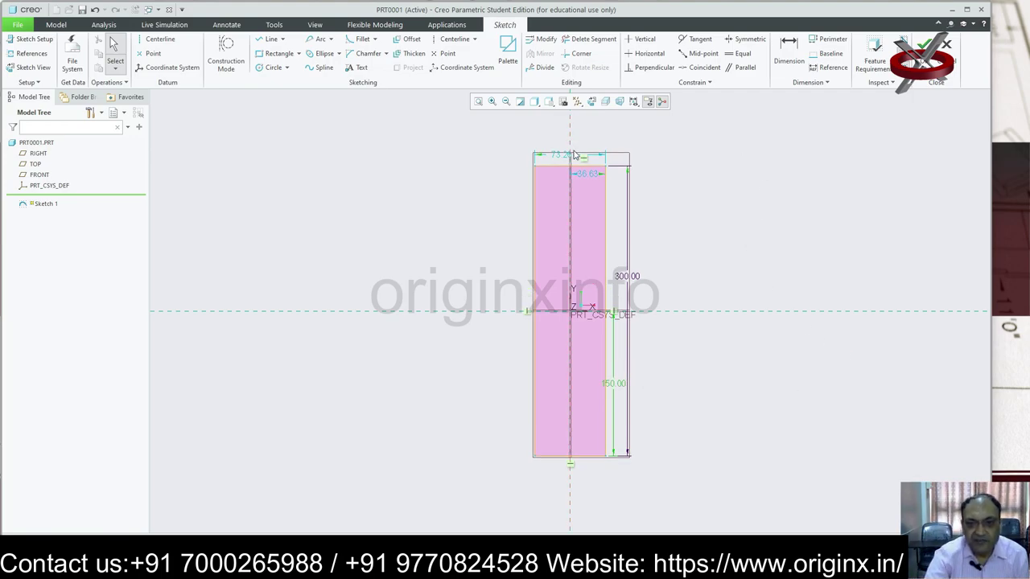
pyautogui.doubleClick(562, 156)
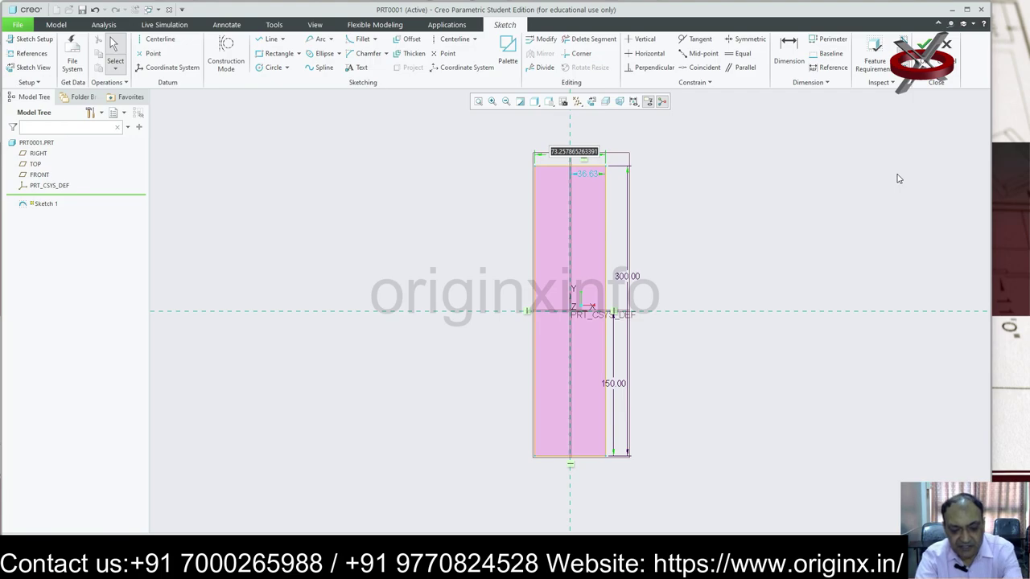
pyautogui.write('80')
pyautogui.press('Return')
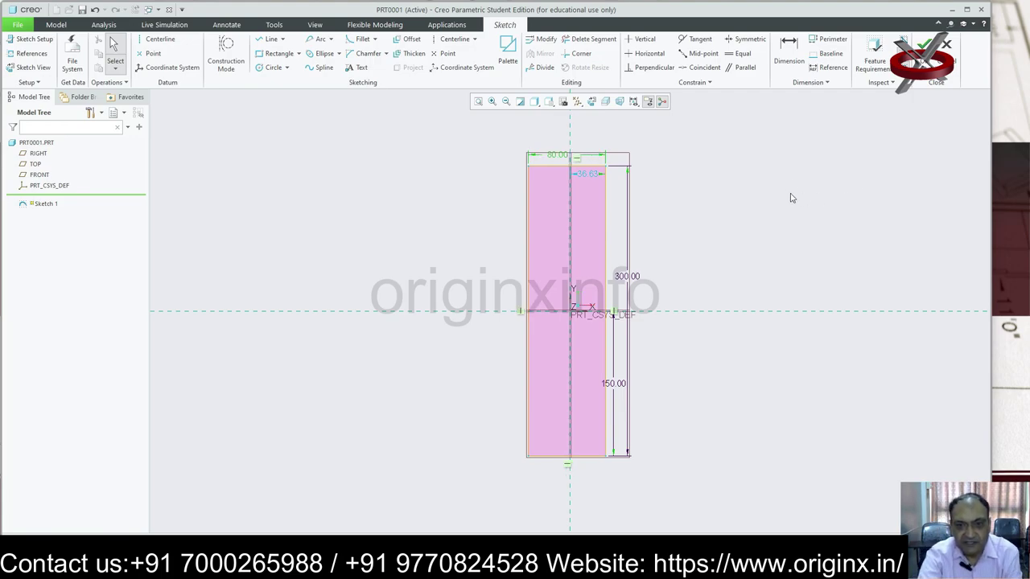
pyautogui.click(791, 198)
pyautogui.click(588, 178)
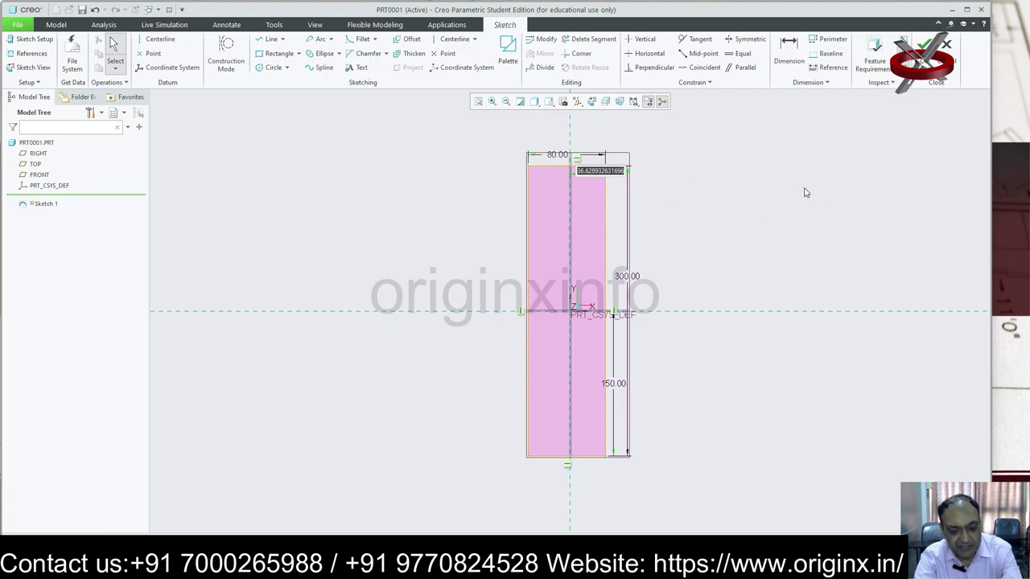
pyautogui.press('Delete')
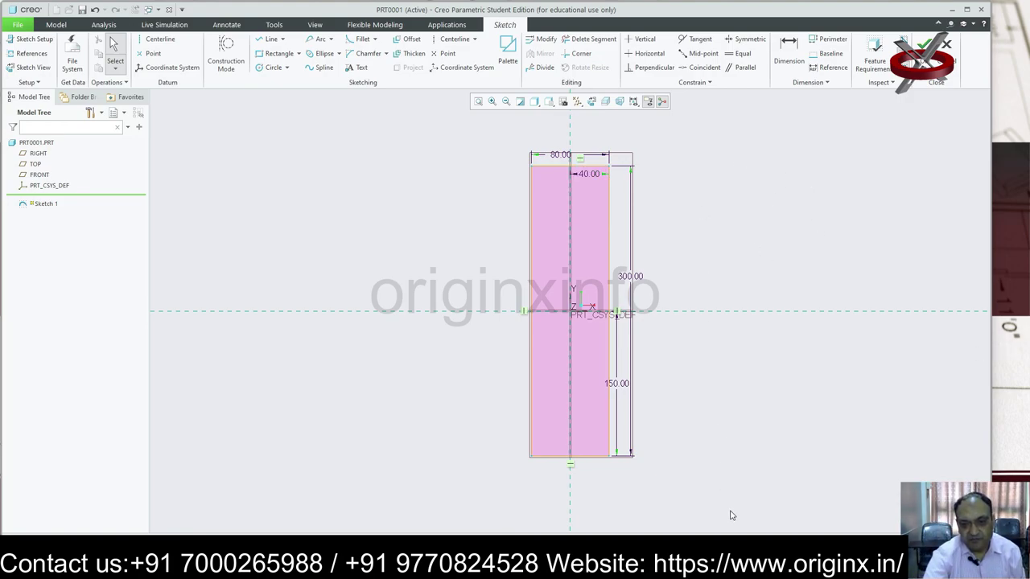
pyautogui.hotkey('ctrl', 'z')
pyautogui.hotkey('ctrl', 'z')
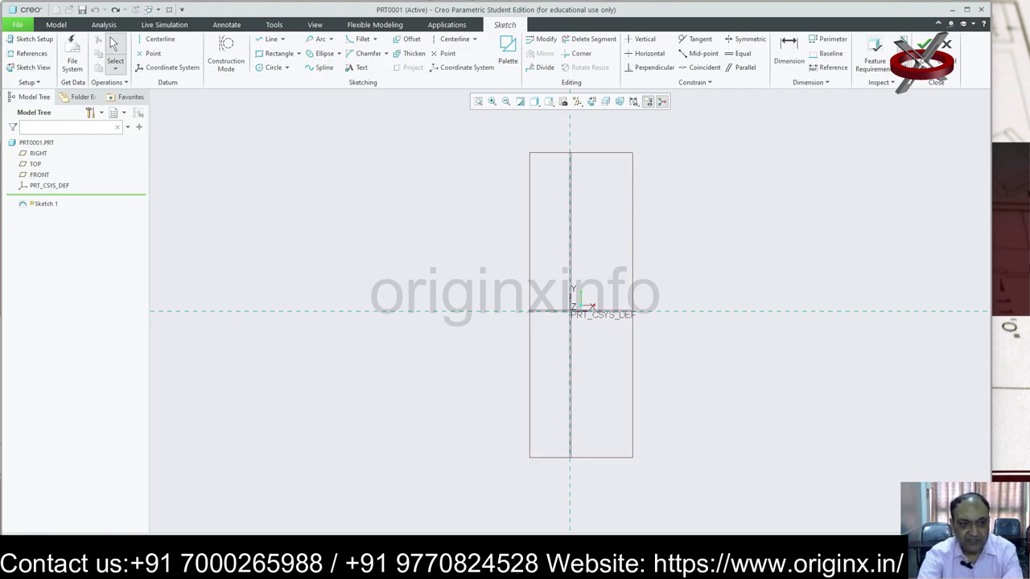
pyautogui.click(947, 44)
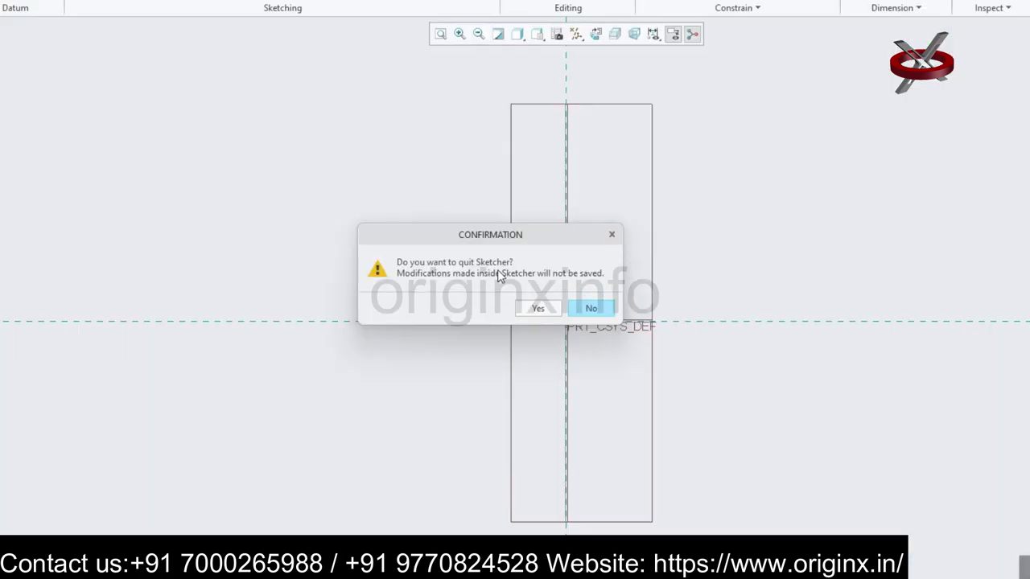
pyautogui.click(536, 310)
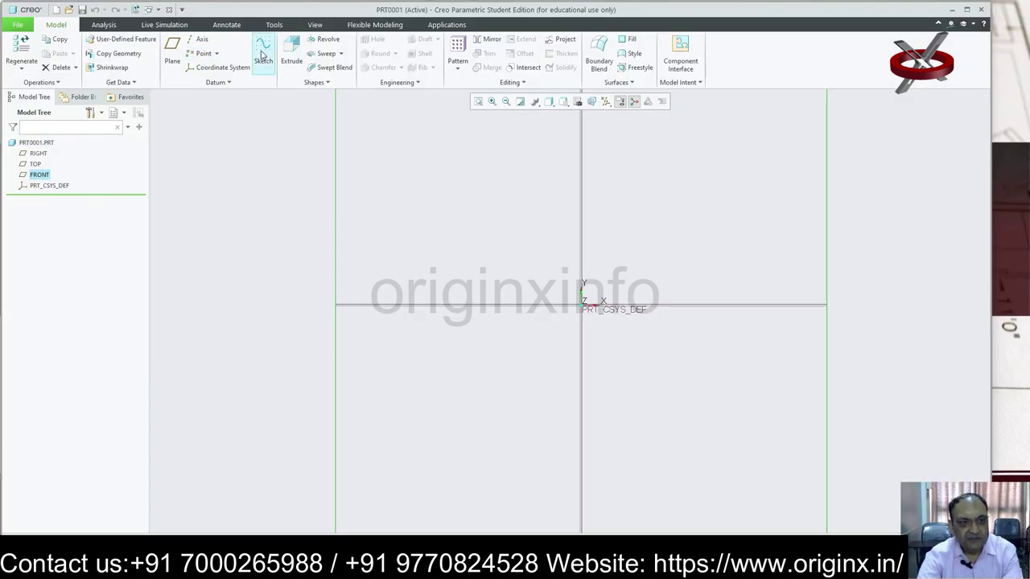
pyautogui.click(264, 53)
pyautogui.click(39, 174)
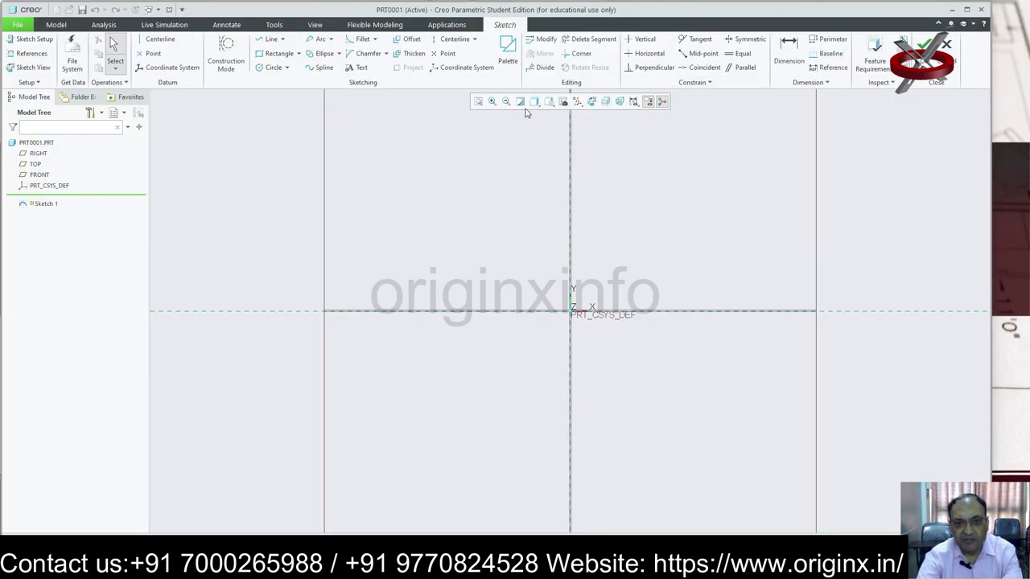
pyautogui.click(299, 54)
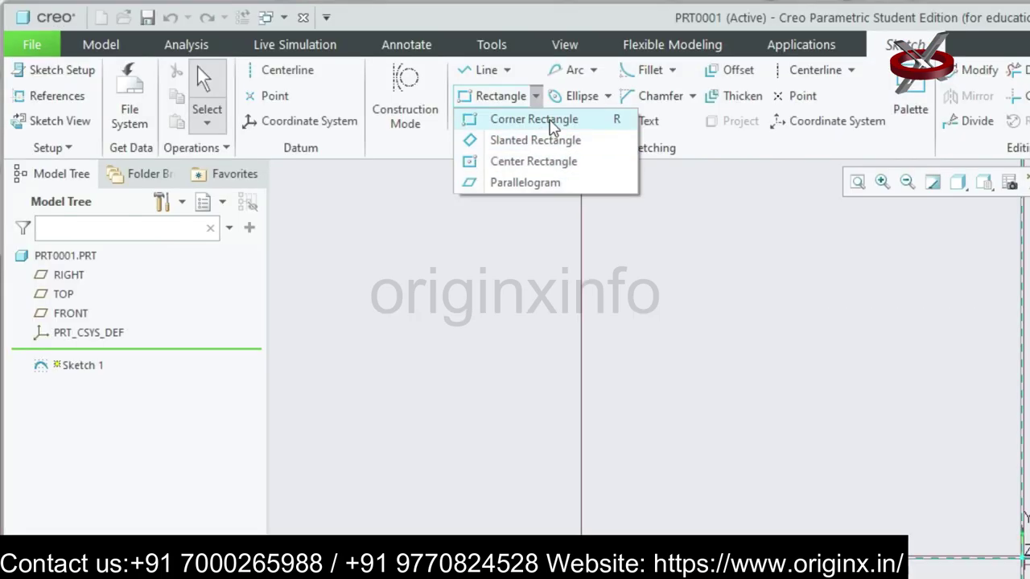
pyautogui.click(294, 66)
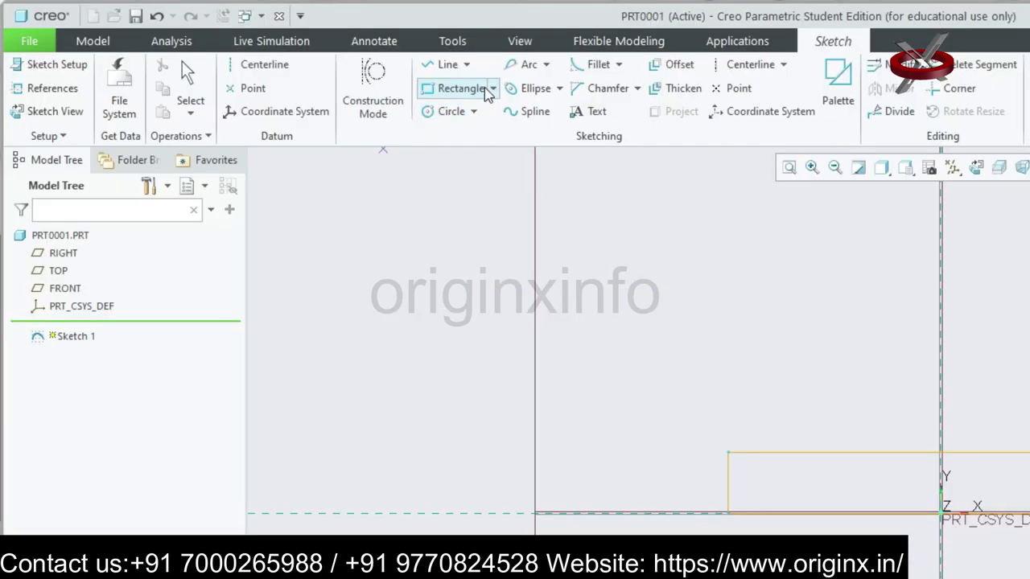
pyautogui.click(298, 53)
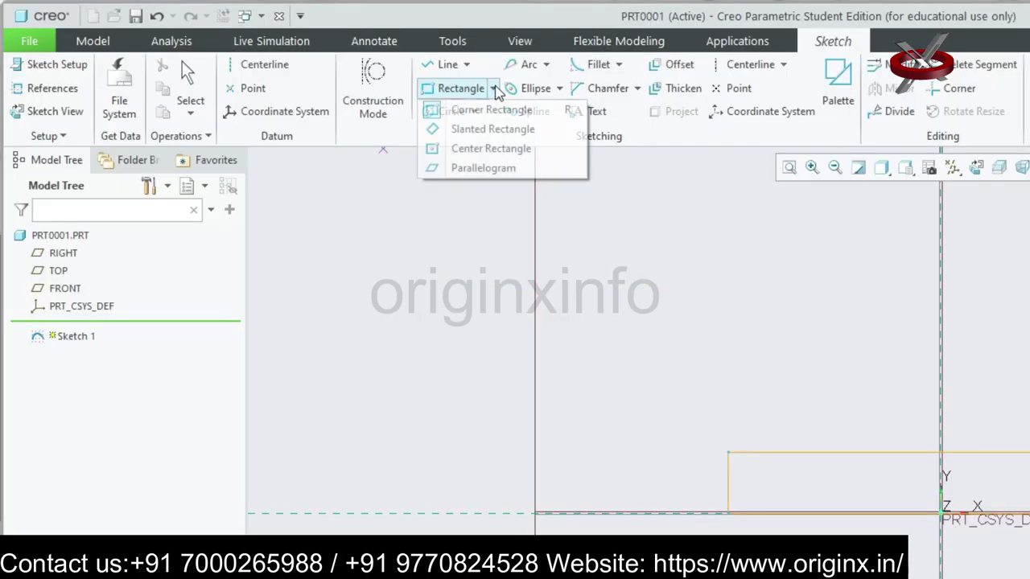
pyautogui.click(299, 66)
pyautogui.click(530, 274)
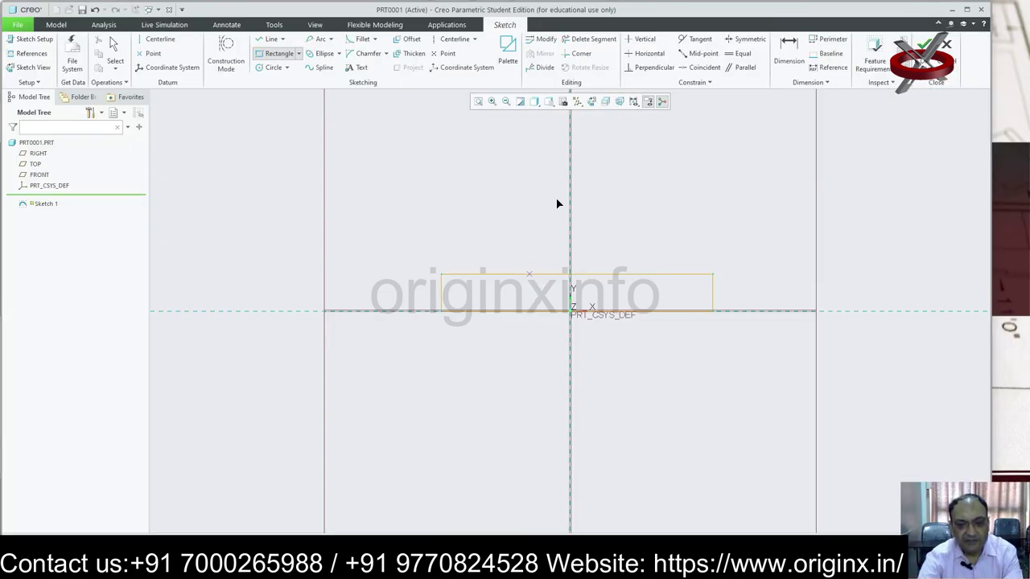
pyautogui.click(609, 112)
pyautogui.middleClick(689, 162)
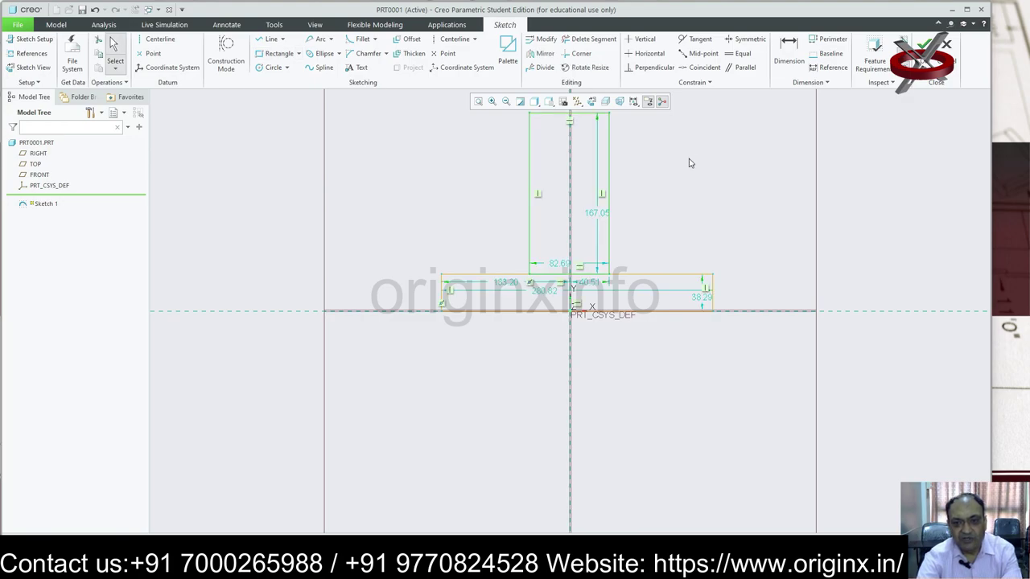
pyautogui.click(684, 161)
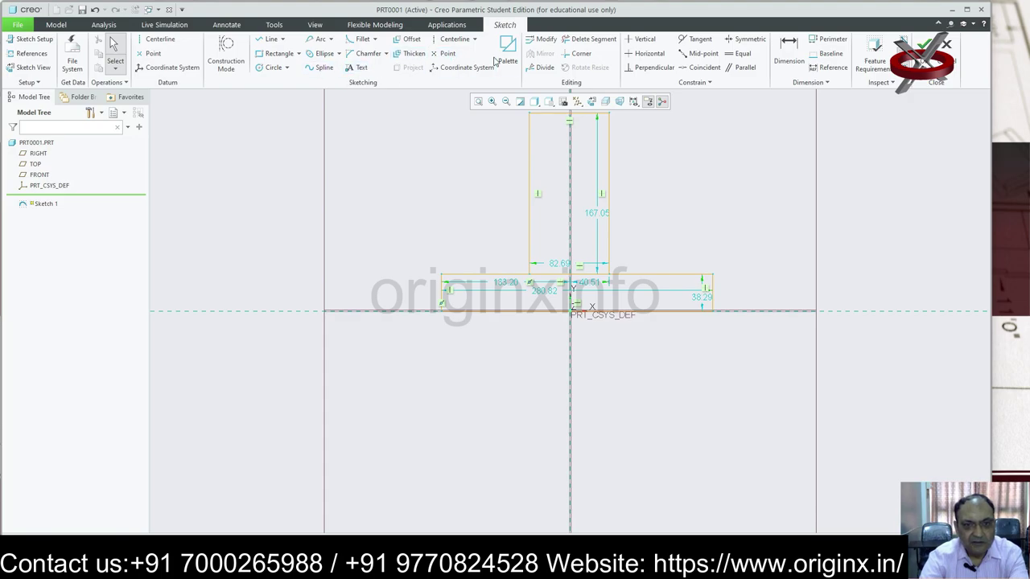
pyautogui.click(542, 38)
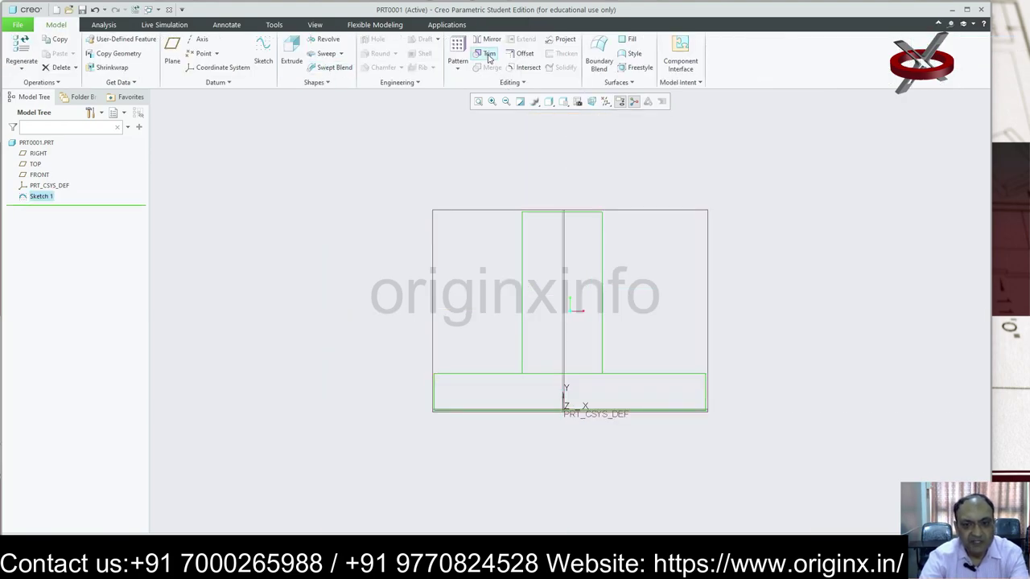
pyautogui.click(488, 54)
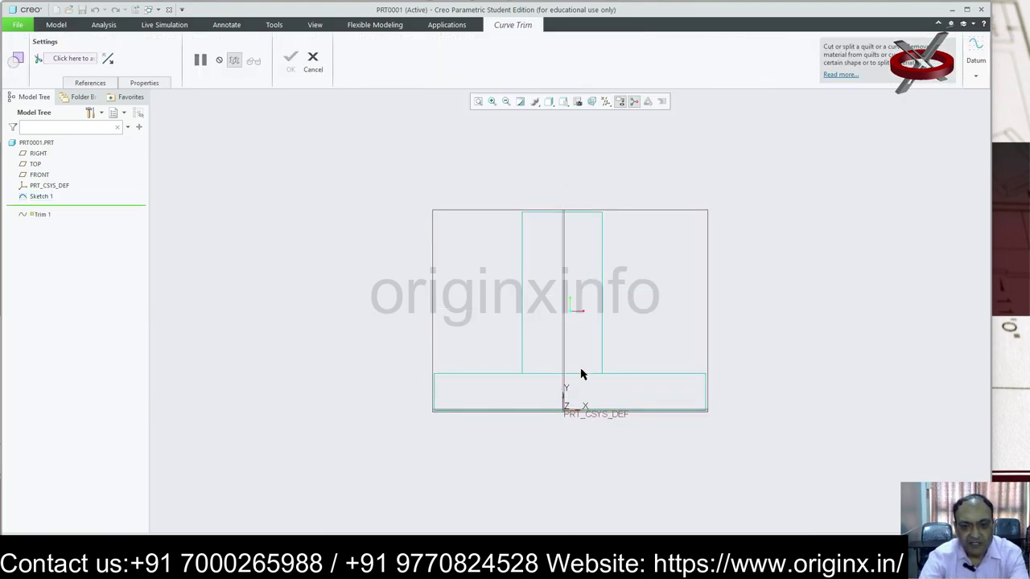
pyautogui.click(581, 374)
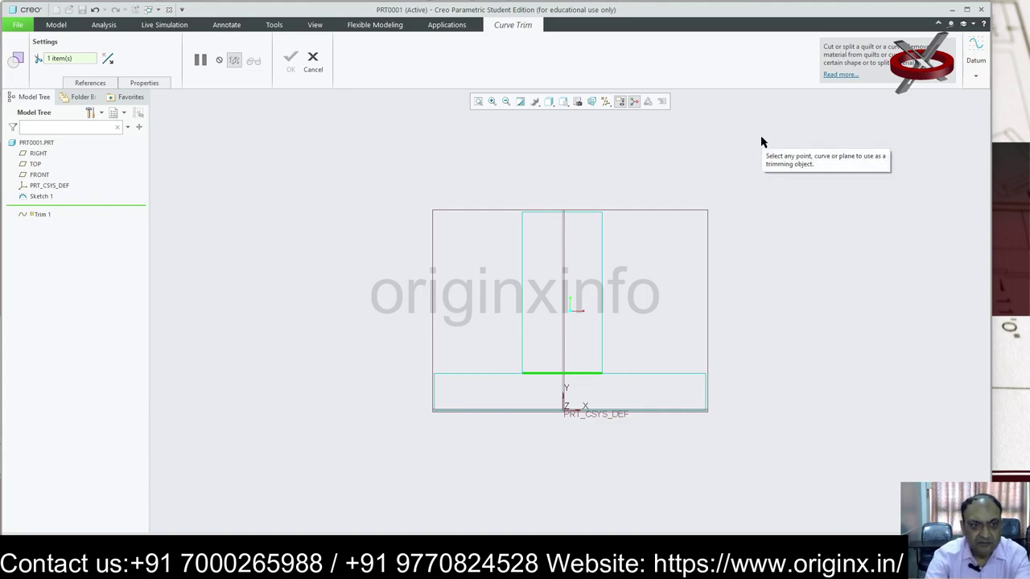
pyautogui.click(314, 59)
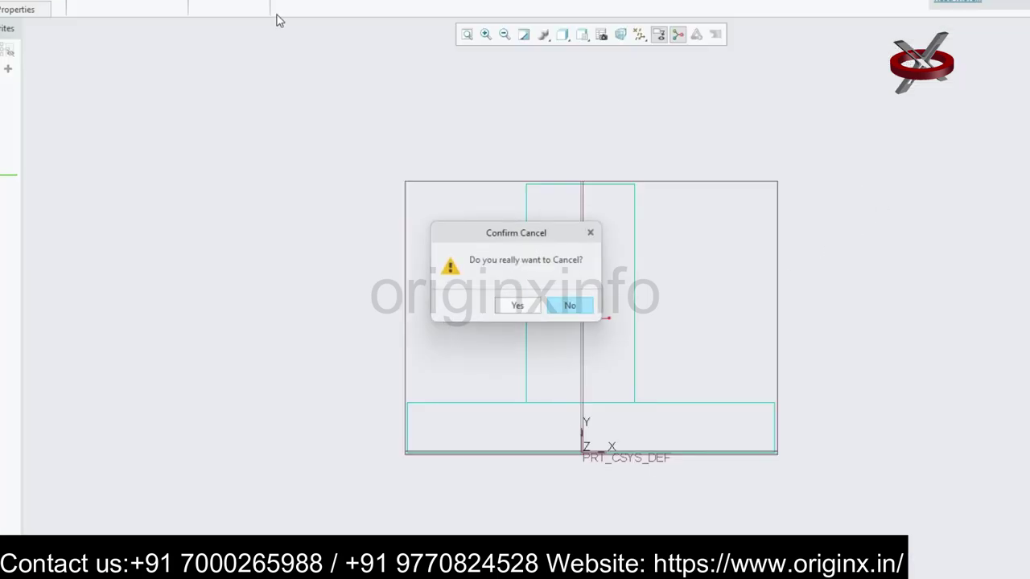
pyautogui.click(516, 310)
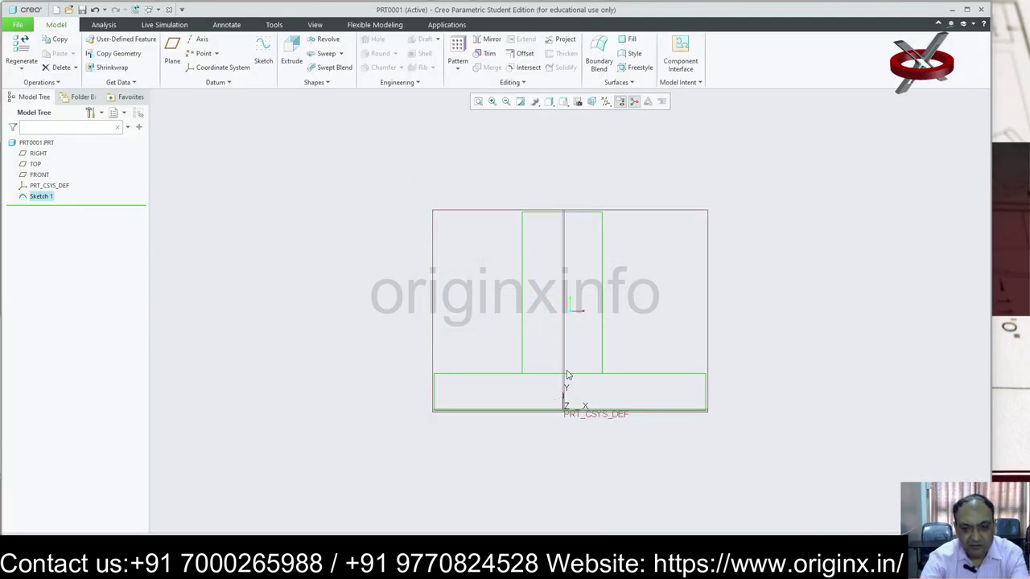
pyautogui.click(576, 376)
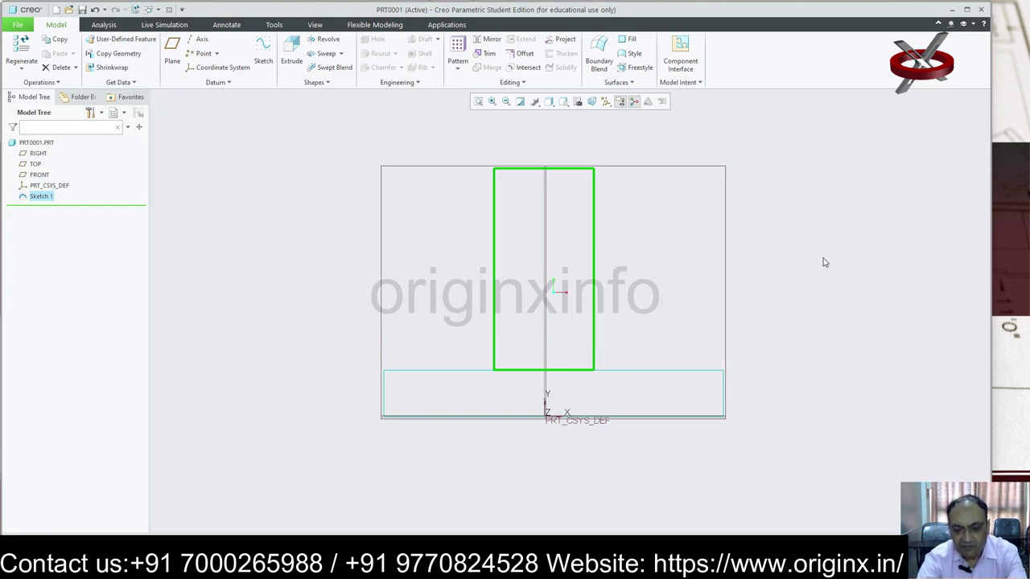
pyautogui.click(700, 376)
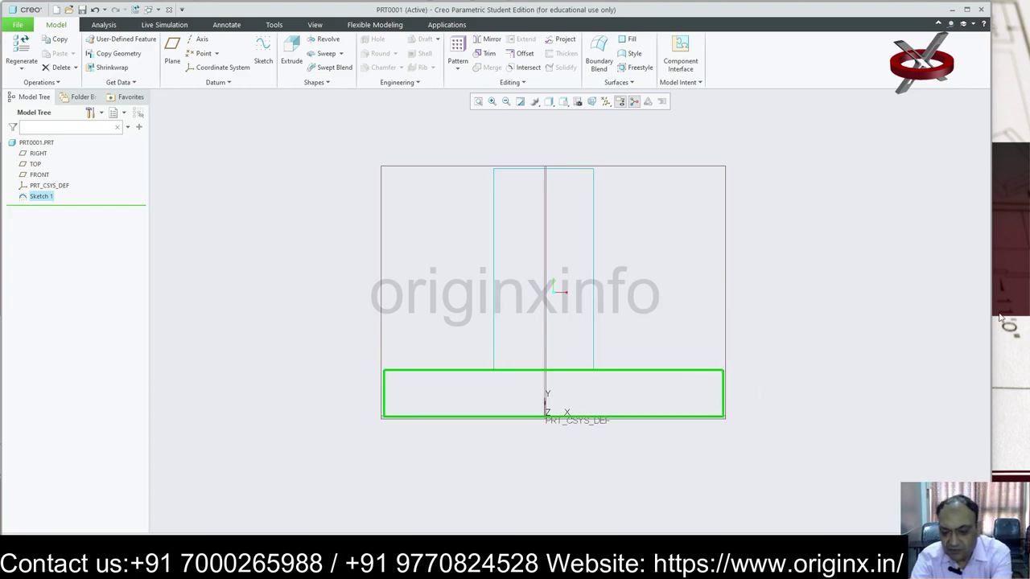
pyautogui.press('Delete')
pyautogui.click(489, 298)
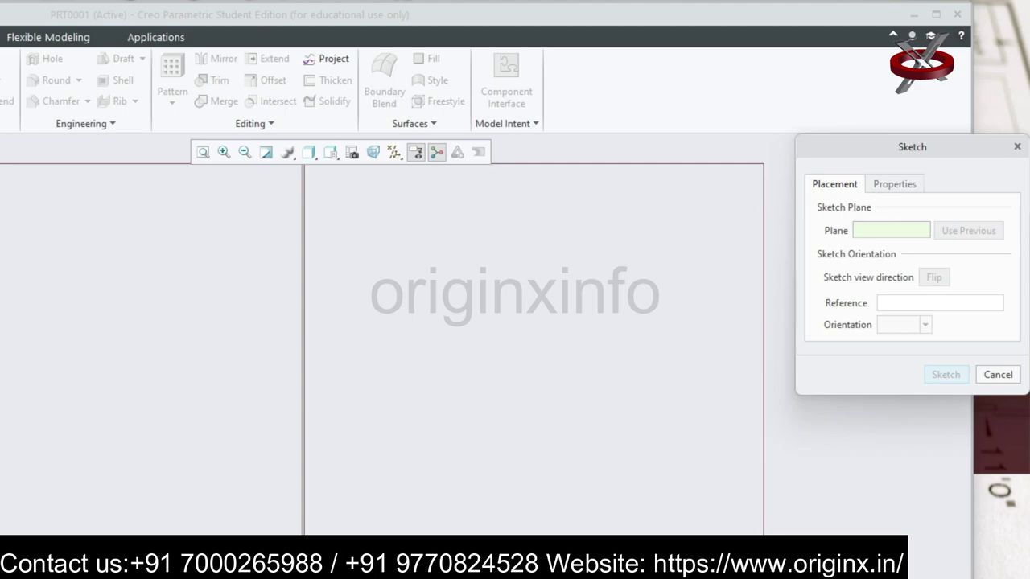
pyautogui.click(763, 348)
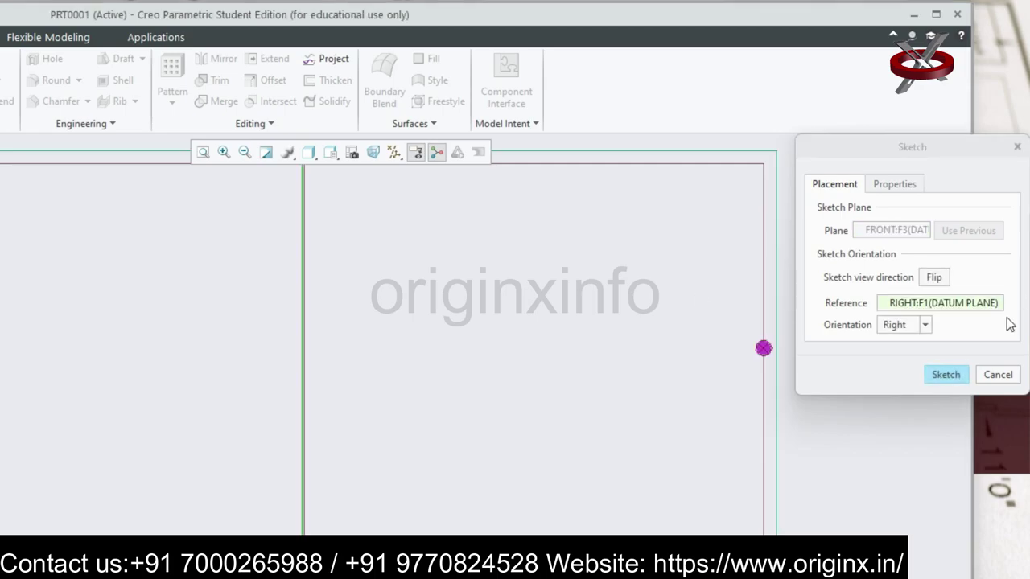
pyautogui.click(939, 377)
pyautogui.click(278, 53)
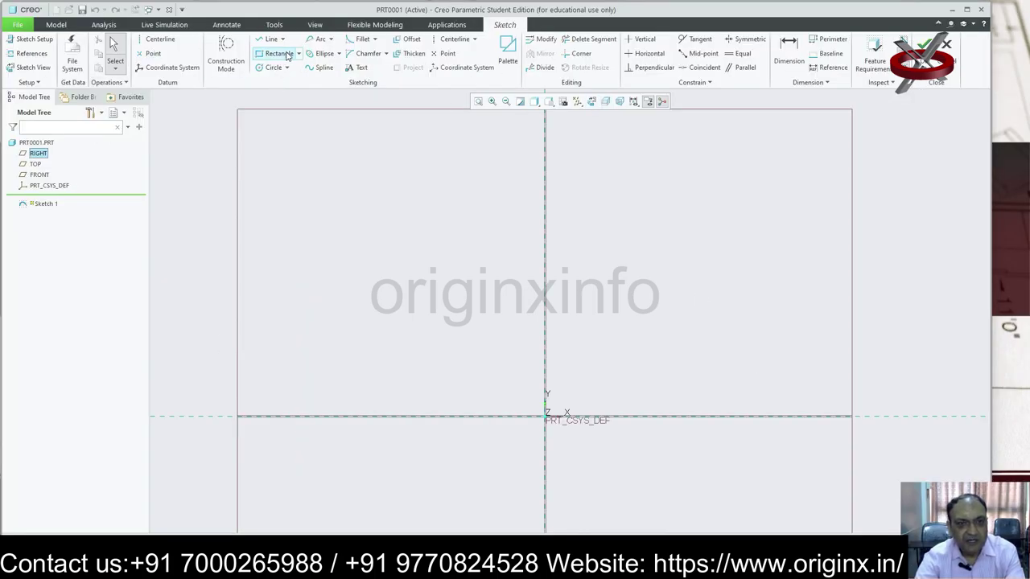
pyautogui.click(462, 388)
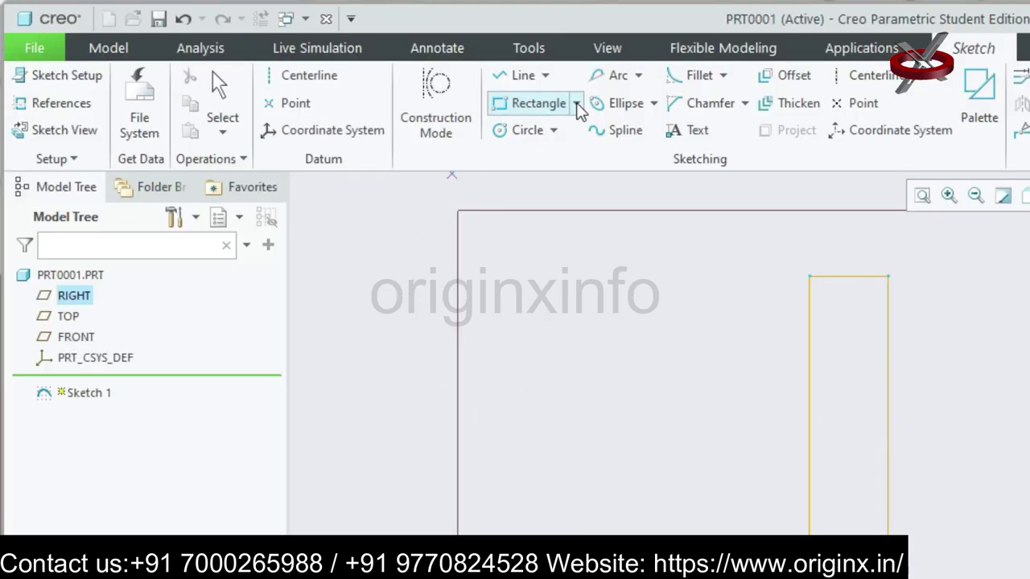
pyautogui.click(298, 53)
pyautogui.click(304, 69)
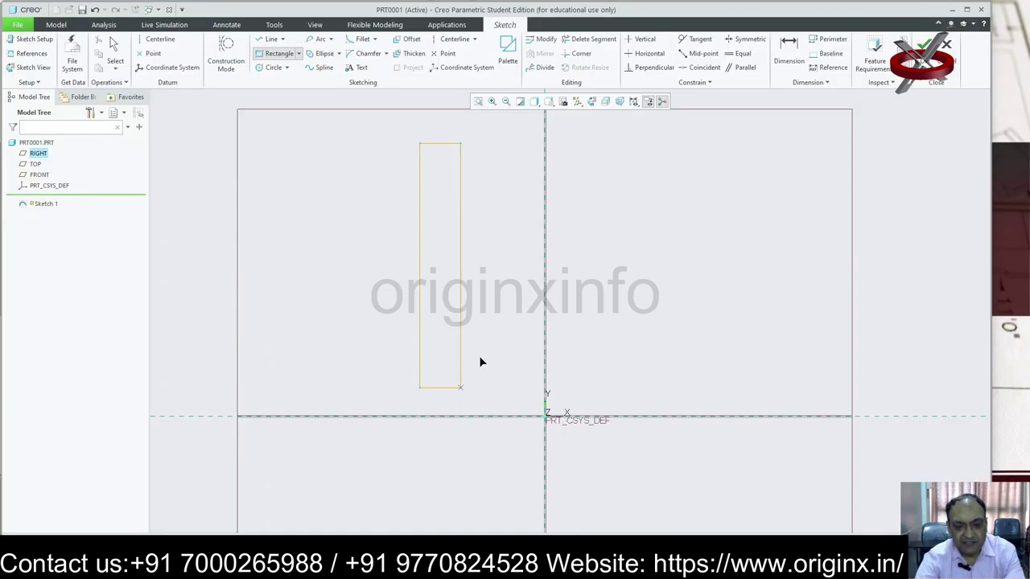
pyautogui.click(460, 388)
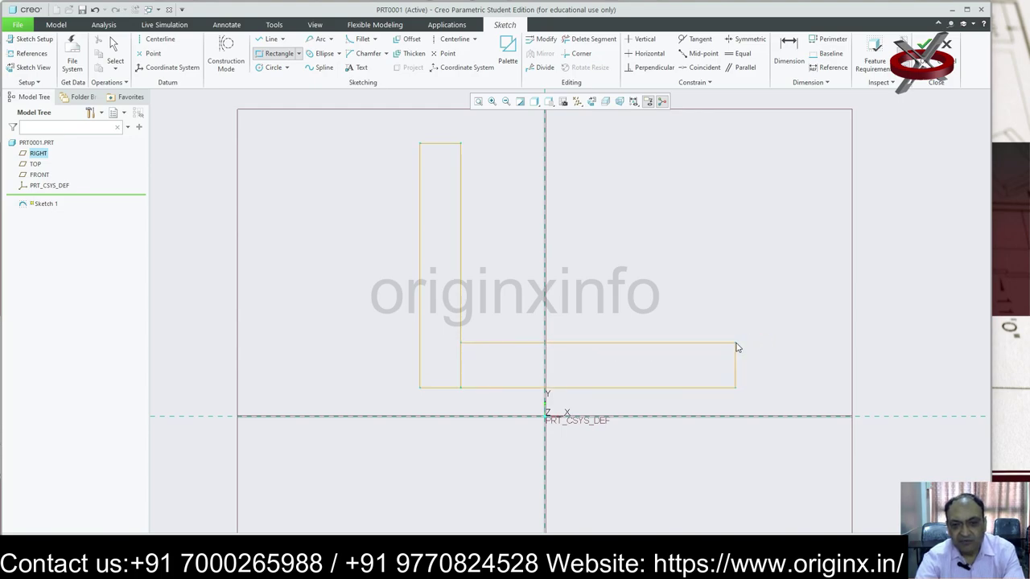
pyautogui.click(735, 344)
pyautogui.middleClick(777, 301)
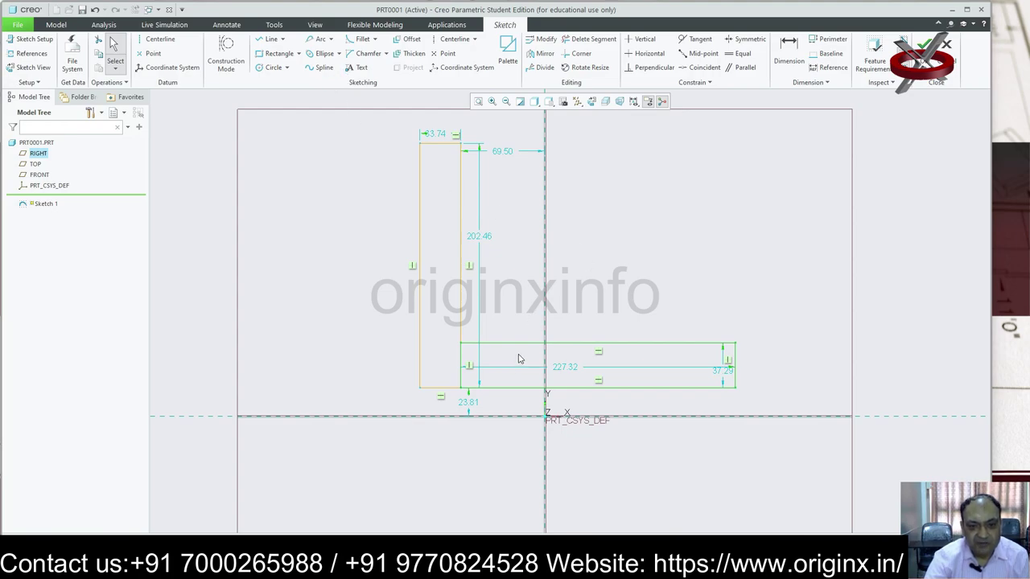
pyautogui.moveTo(452, 376); pyautogui.dragTo(472, 368)
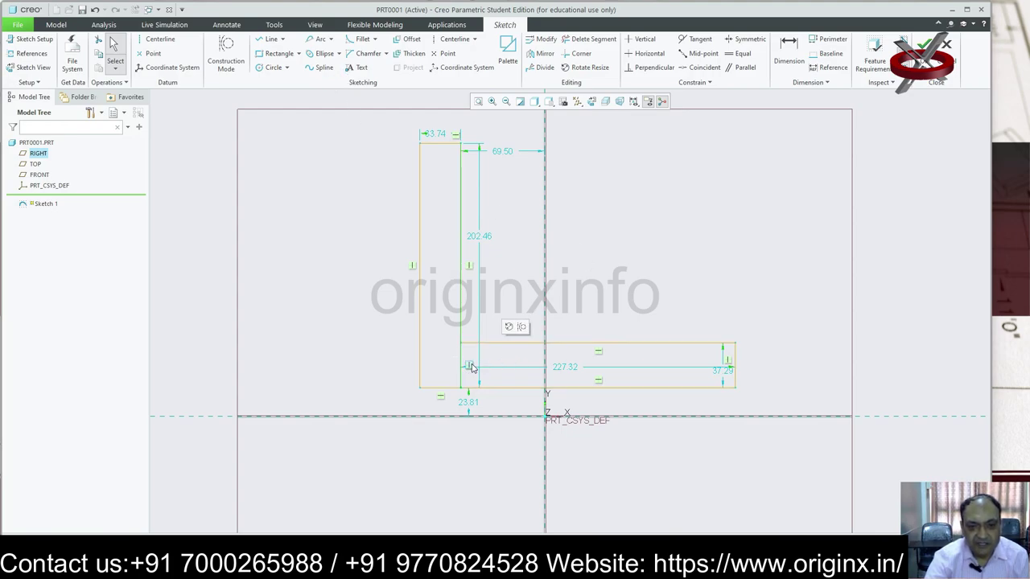
pyautogui.click(466, 320)
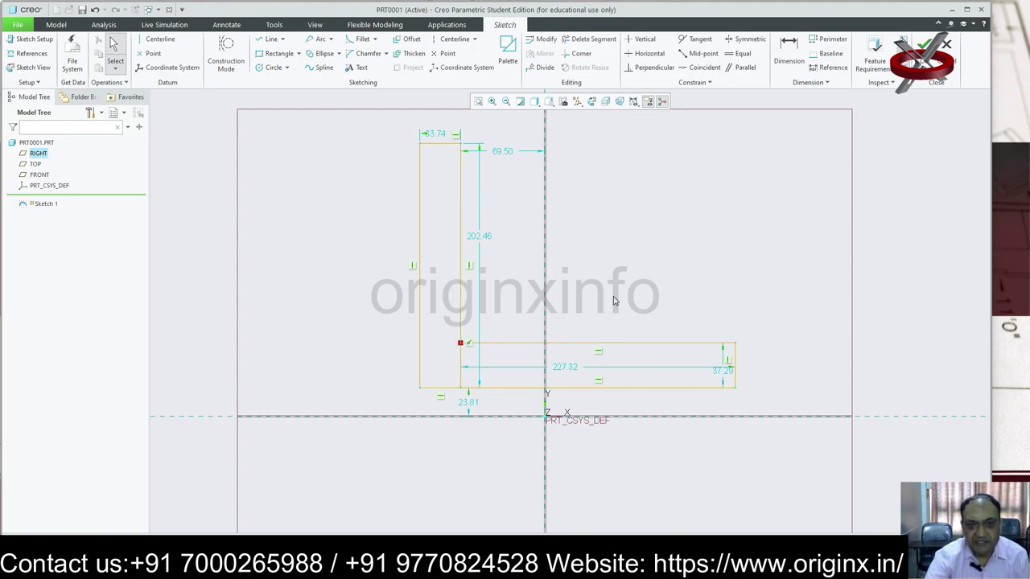
pyautogui.click(924, 44)
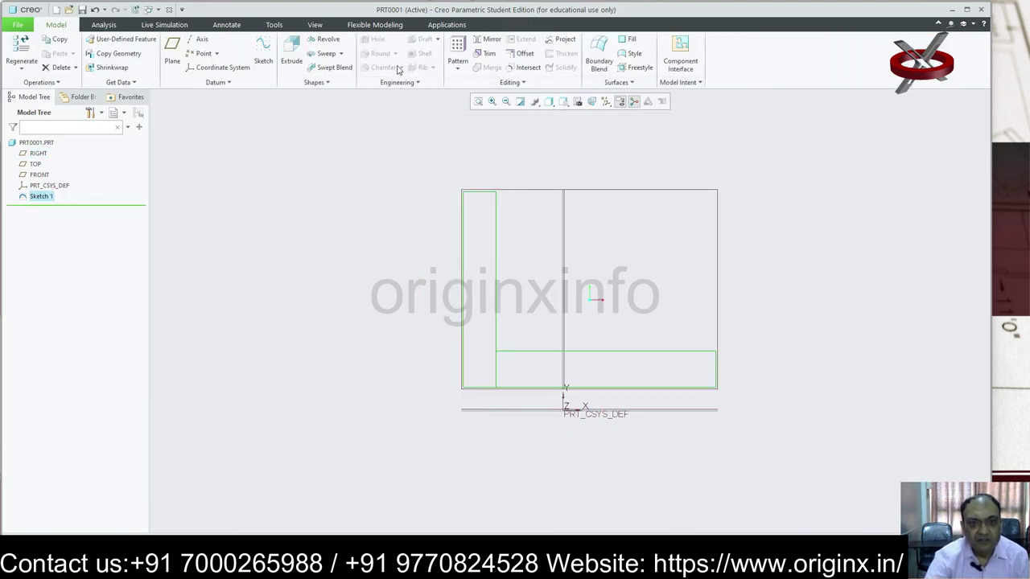
pyautogui.click(494, 59)
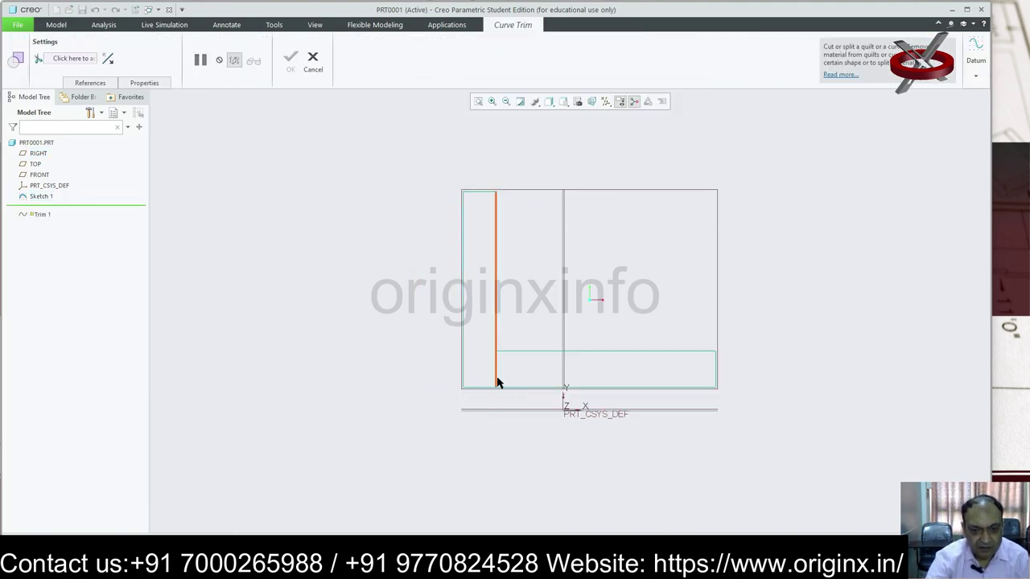
pyautogui.press('Escape')
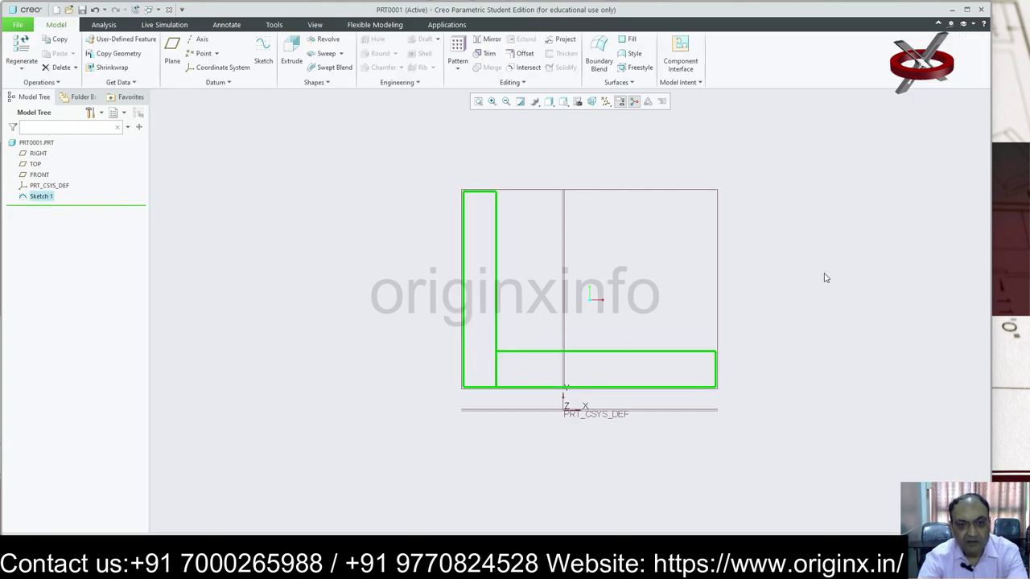
pyautogui.click(247, 58)
pyautogui.click(38, 153)
pyautogui.click(972, 250)
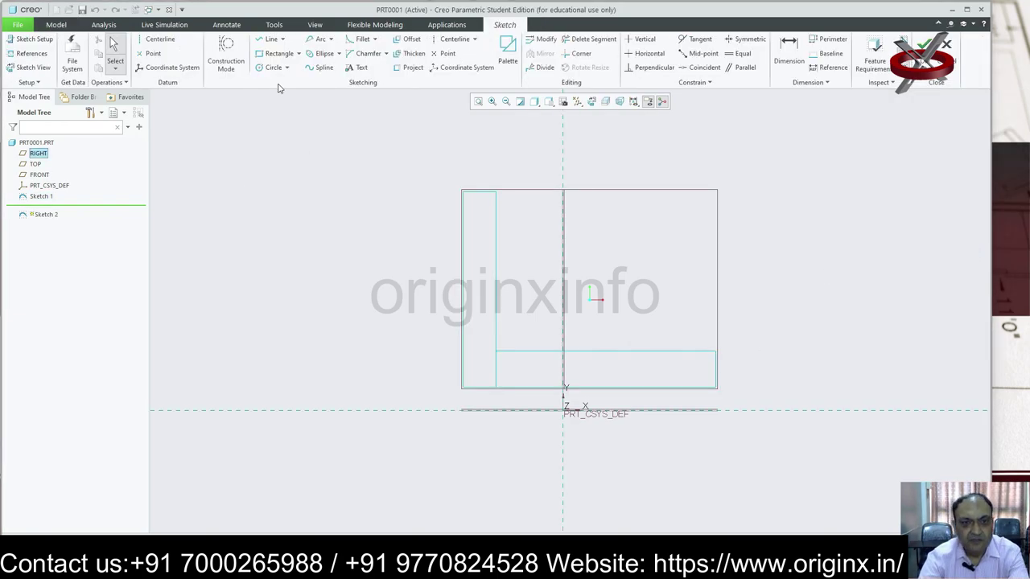
pyautogui.click(946, 44)
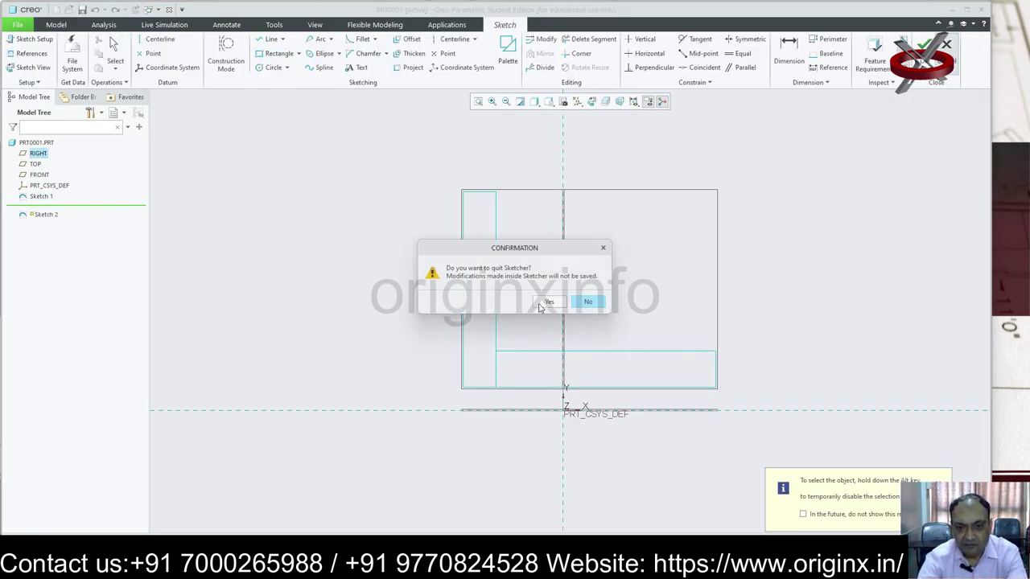
pyautogui.press('Return')
pyautogui.click(291, 60)
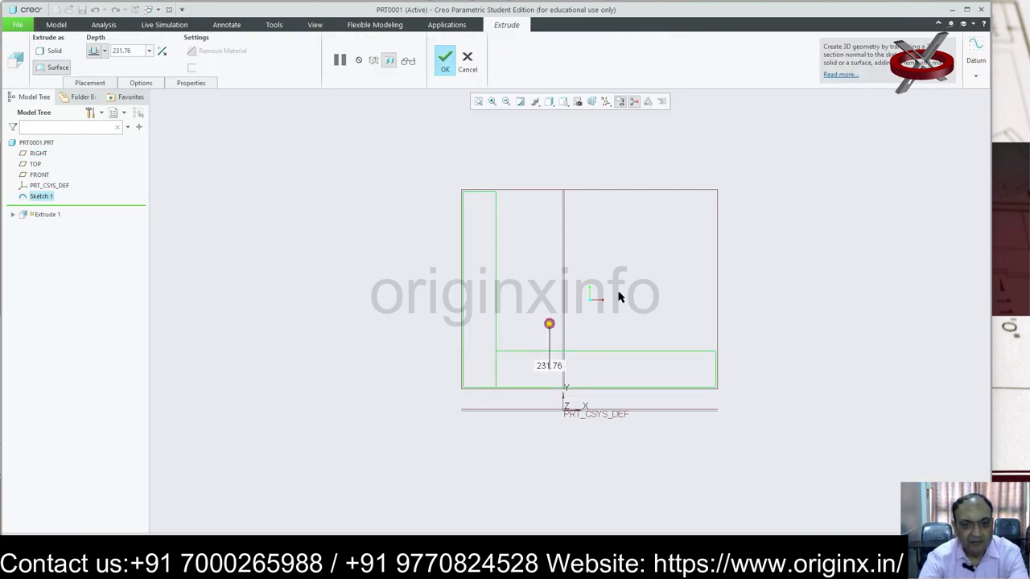
pyautogui.press('Escape')
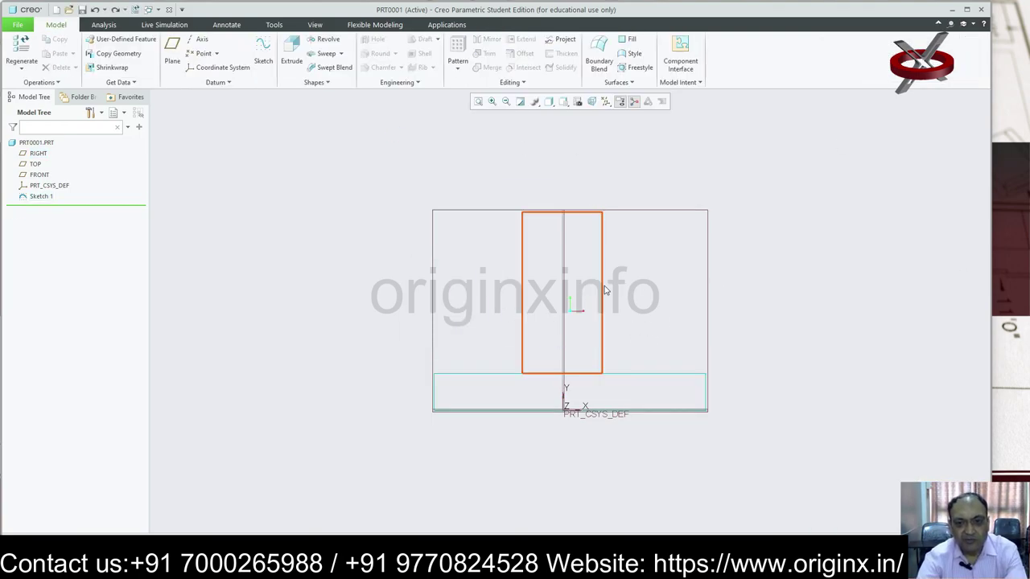
pyautogui.click(605, 292)
pyautogui.click(291, 58)
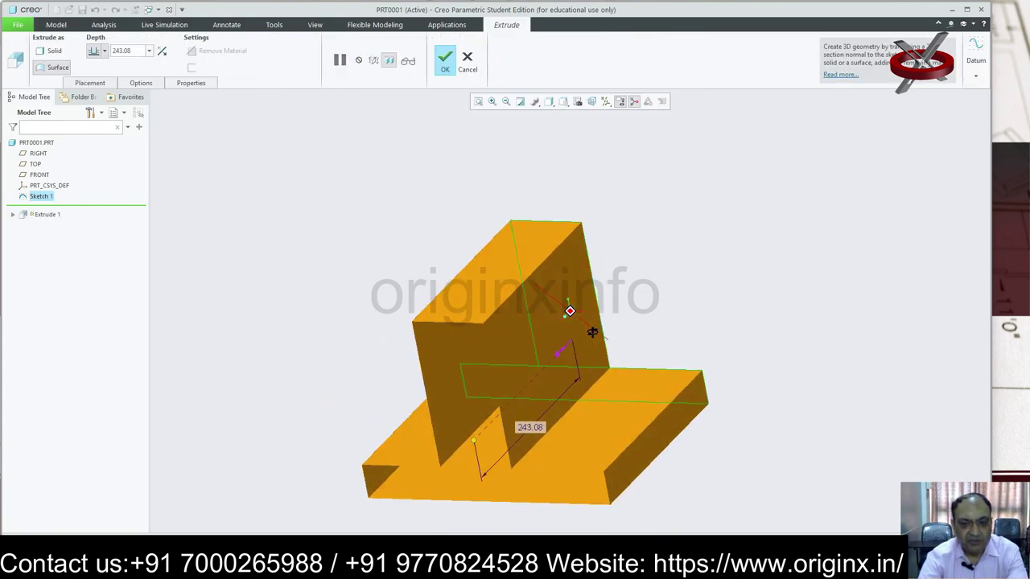
pyautogui.click(44, 50)
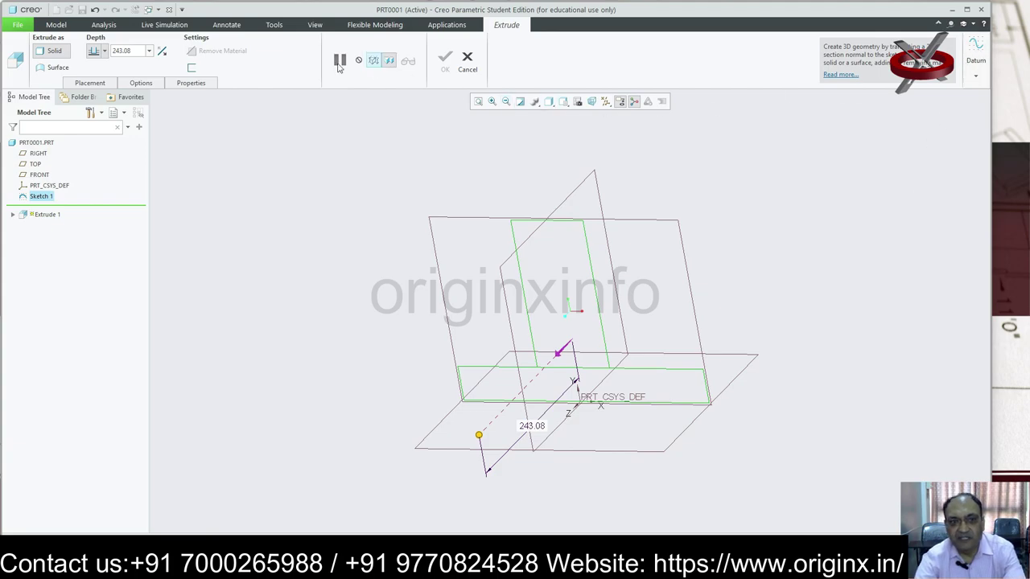
pyautogui.click(469, 61)
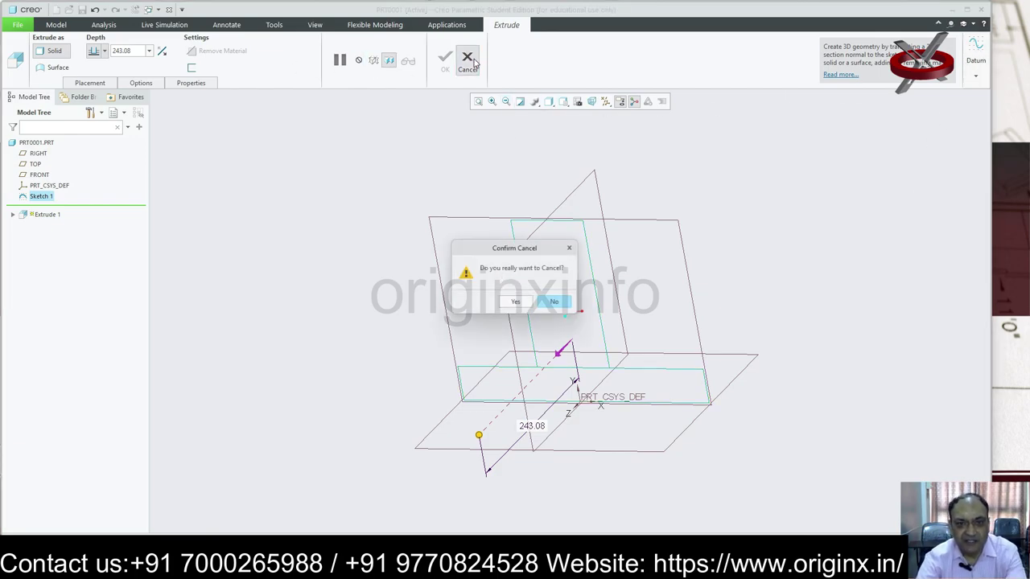
pyautogui.click(516, 302)
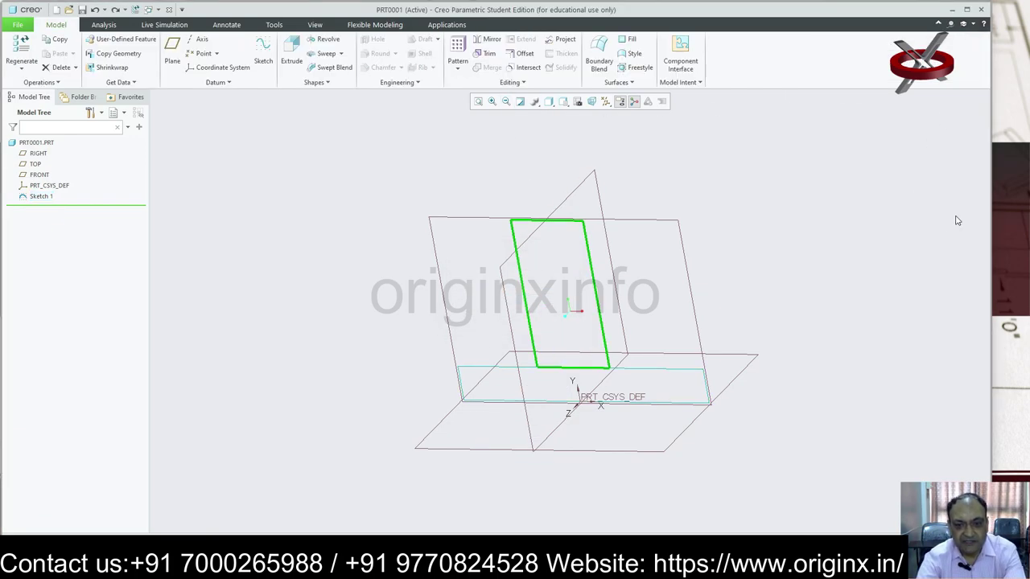
pyautogui.click(291, 50)
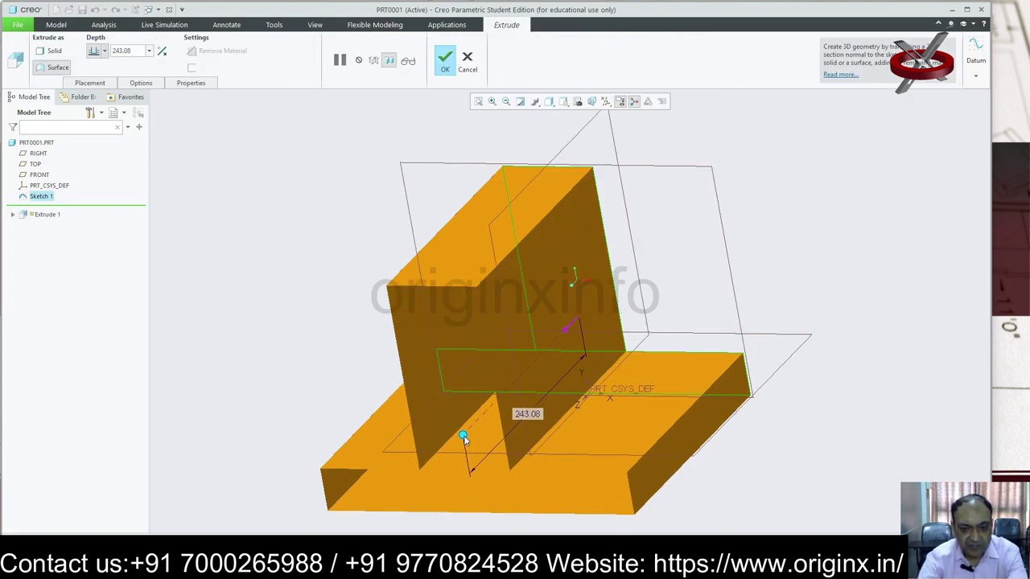
pyautogui.moveTo(463, 435); pyautogui.dragTo(485, 407)
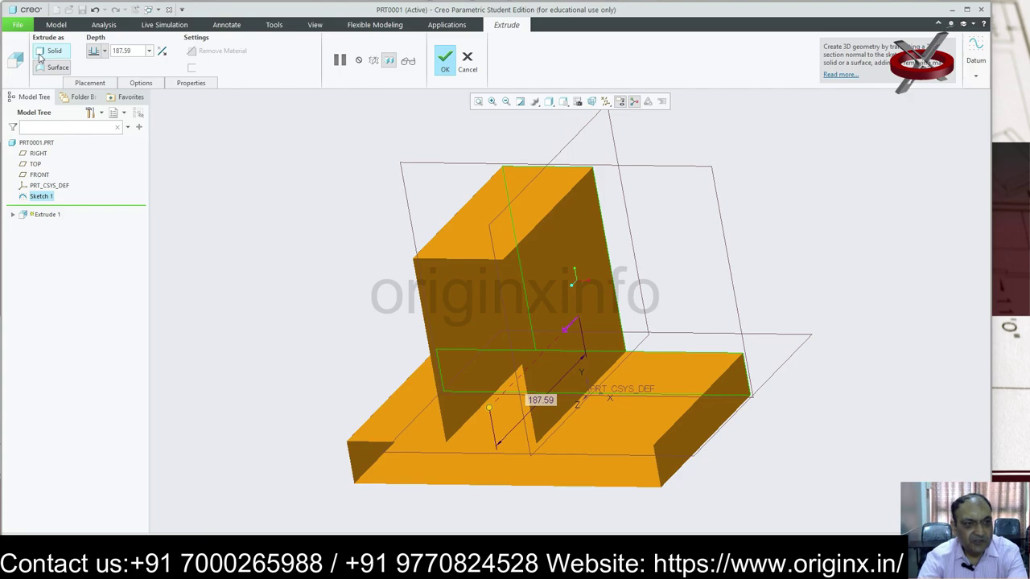
pyautogui.moveTo(633, 341); pyautogui.dragTo(625, 338, button='middle')
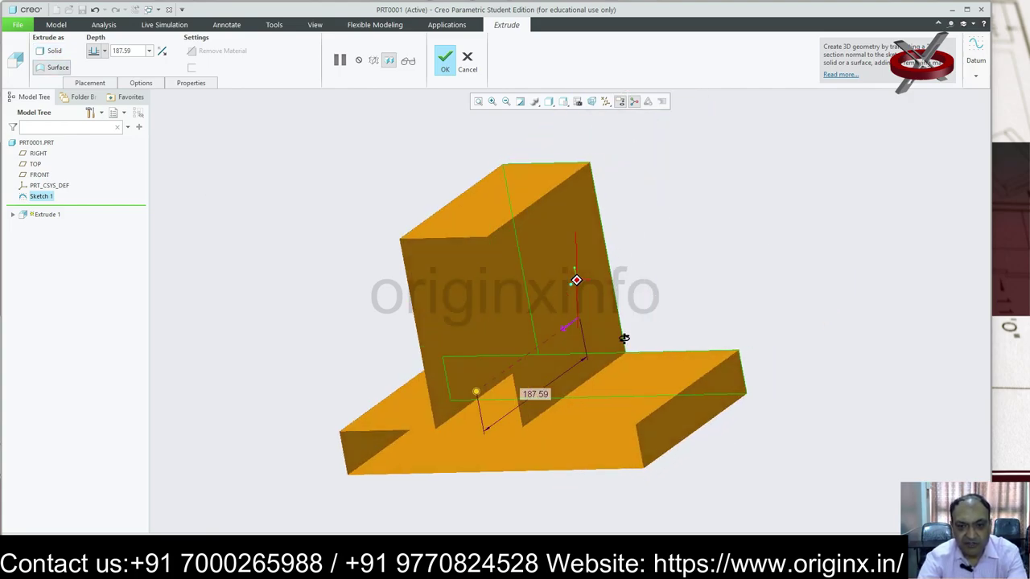
pyautogui.click(49, 53)
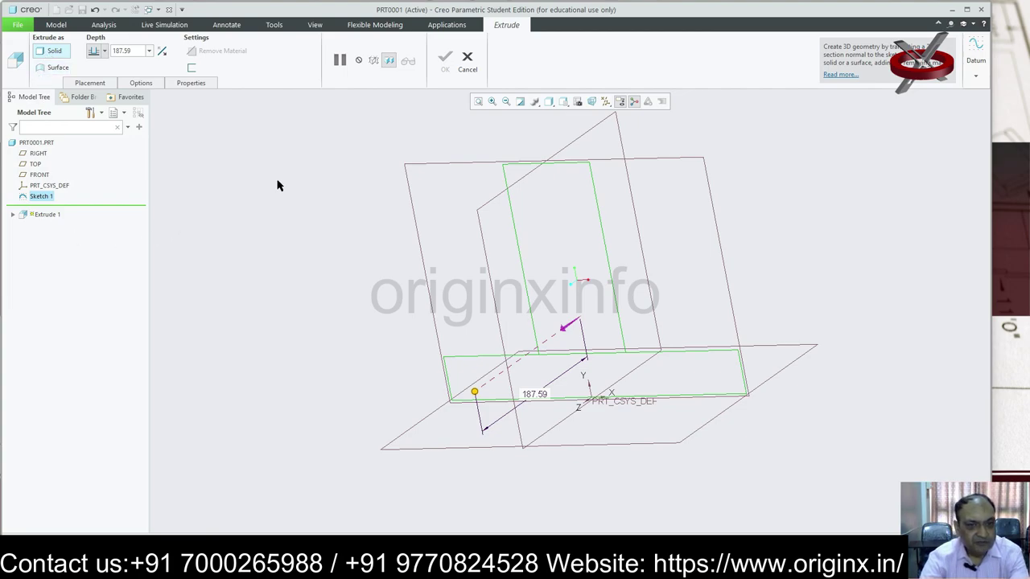
pyautogui.click(467, 61)
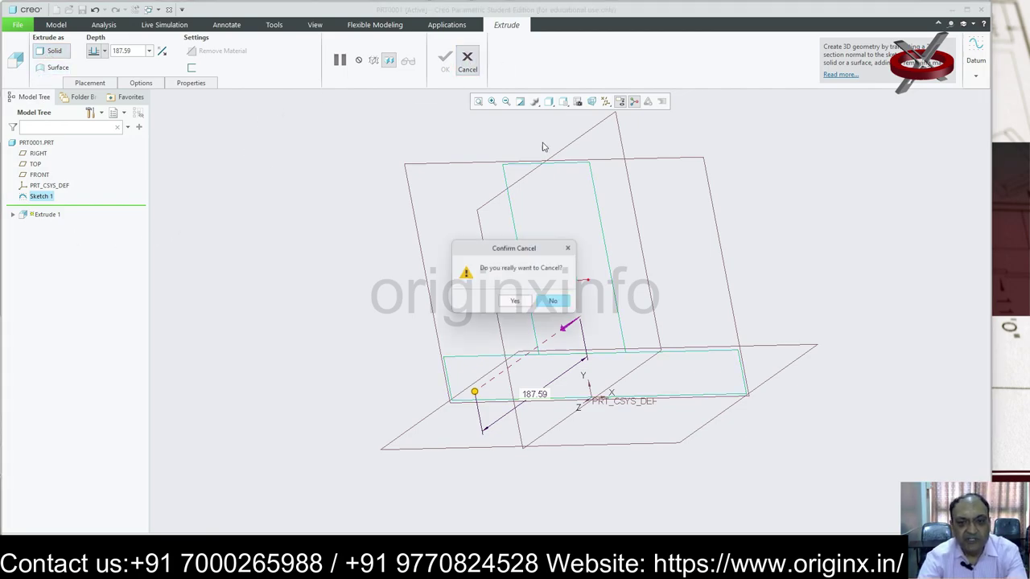
pyautogui.click(514, 304)
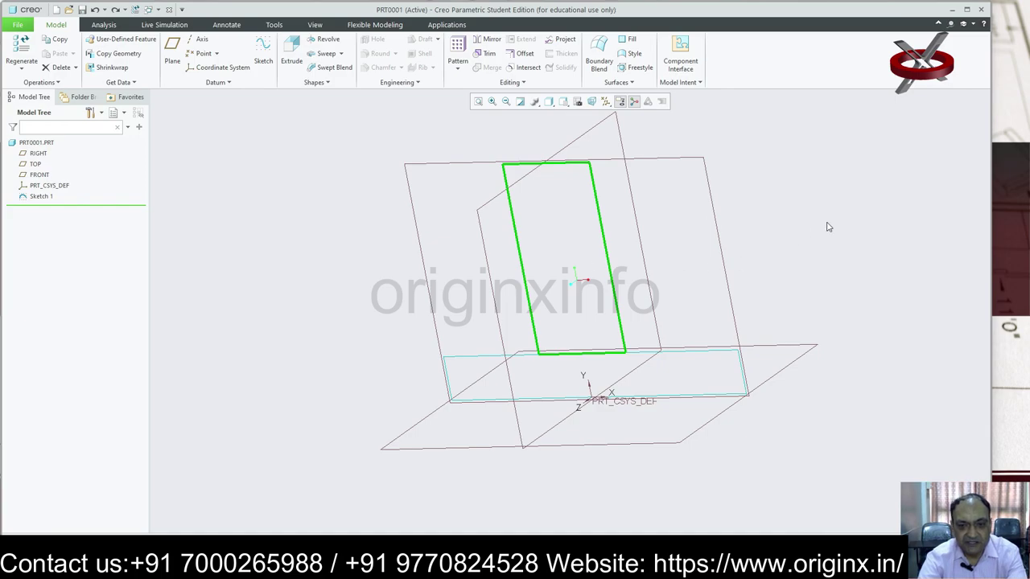
pyautogui.click(291, 63)
pyautogui.moveTo(444, 415); pyautogui.dragTo(537, 310)
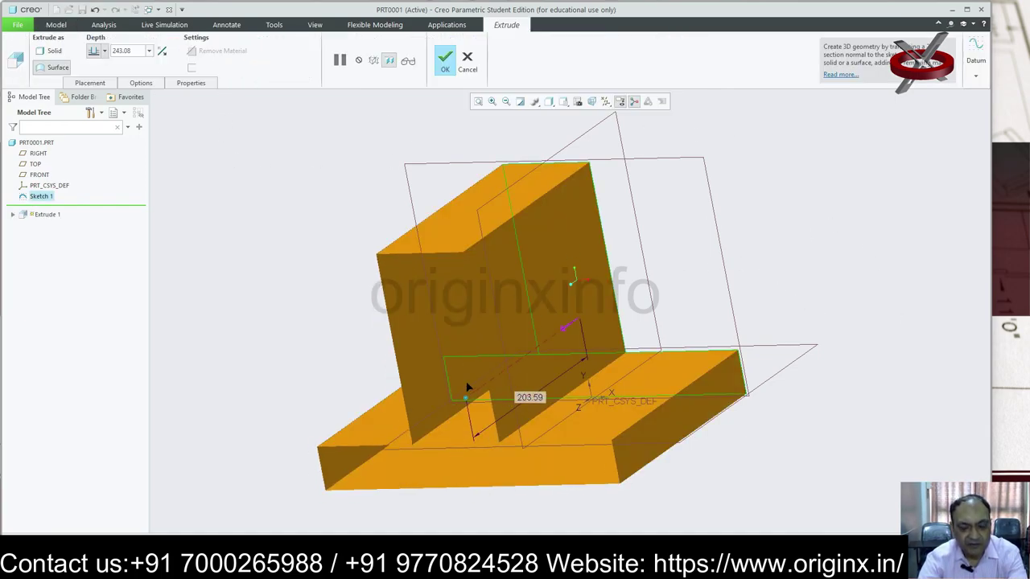
pyautogui.press('Escape')
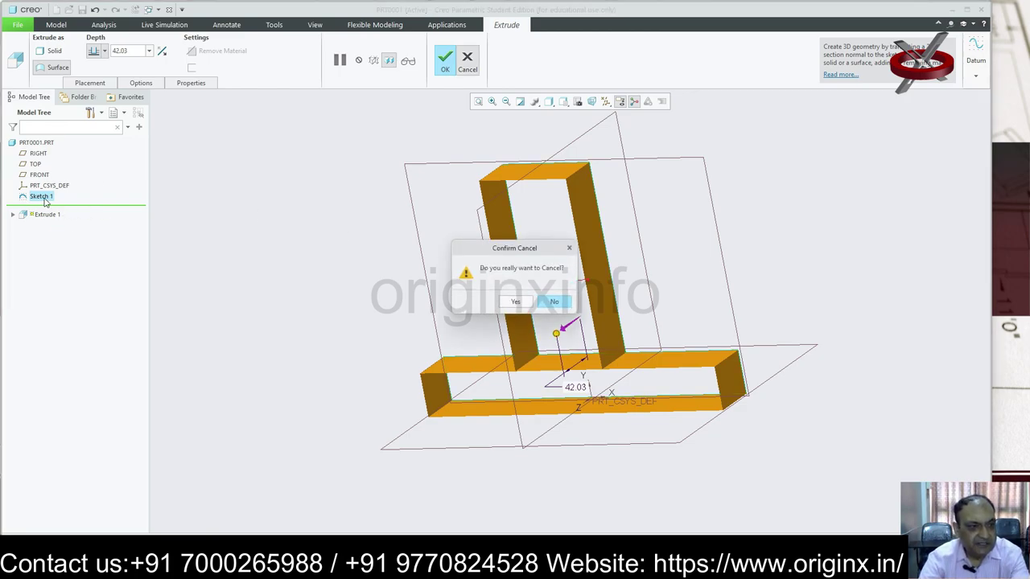
pyautogui.click(523, 302)
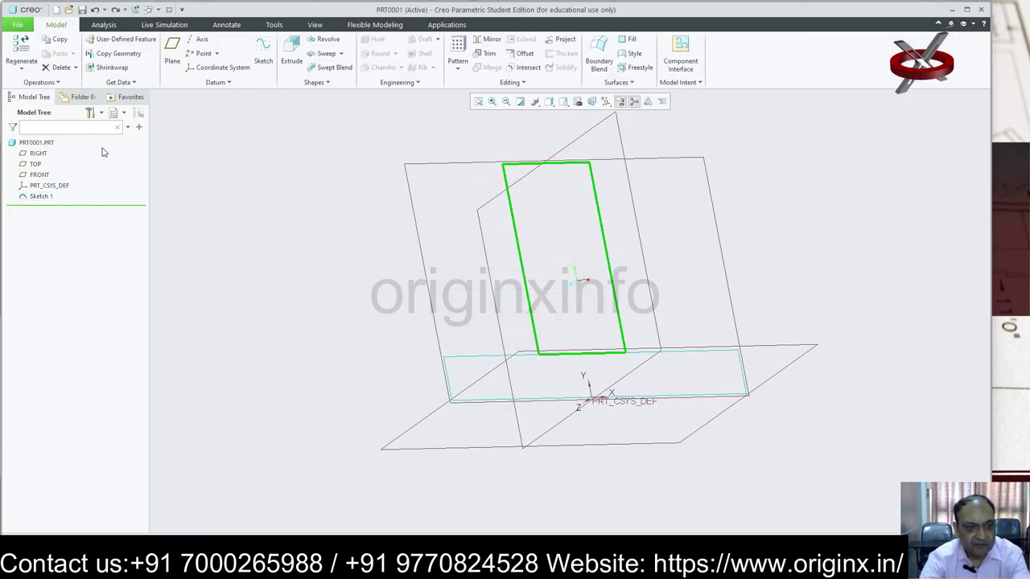
pyautogui.click(46, 198)
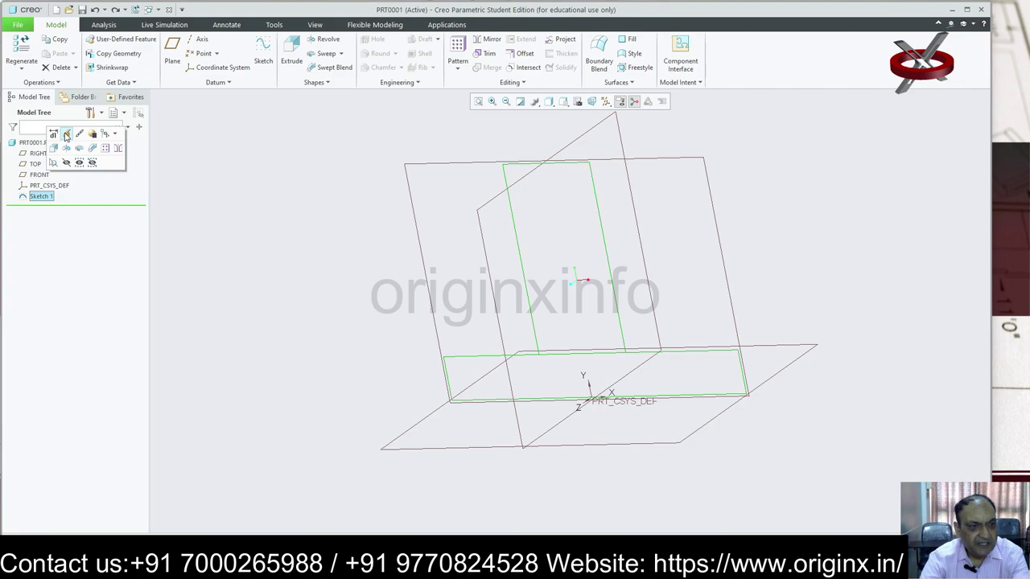
pyautogui.click(67, 136)
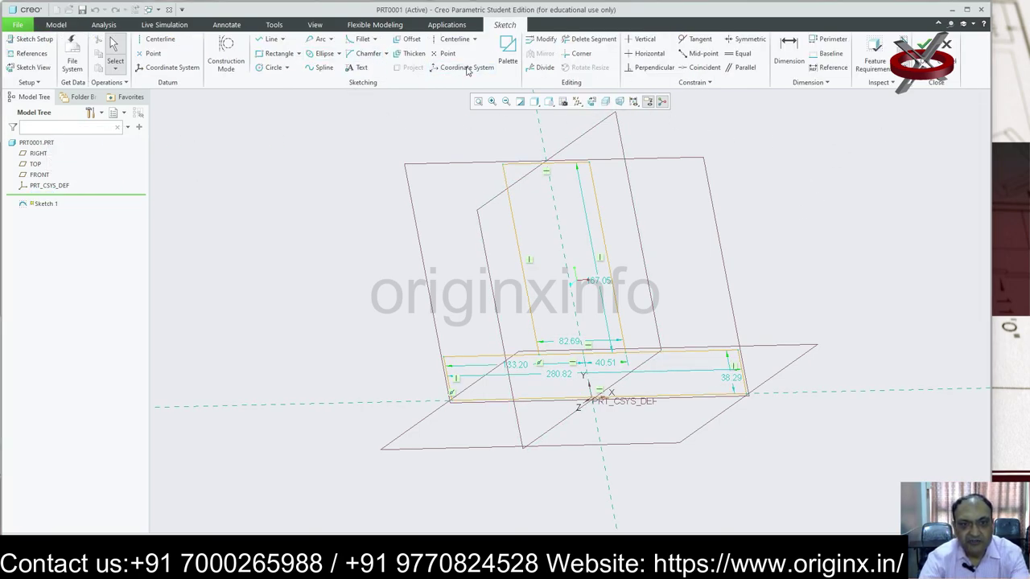
pyautogui.click(925, 44)
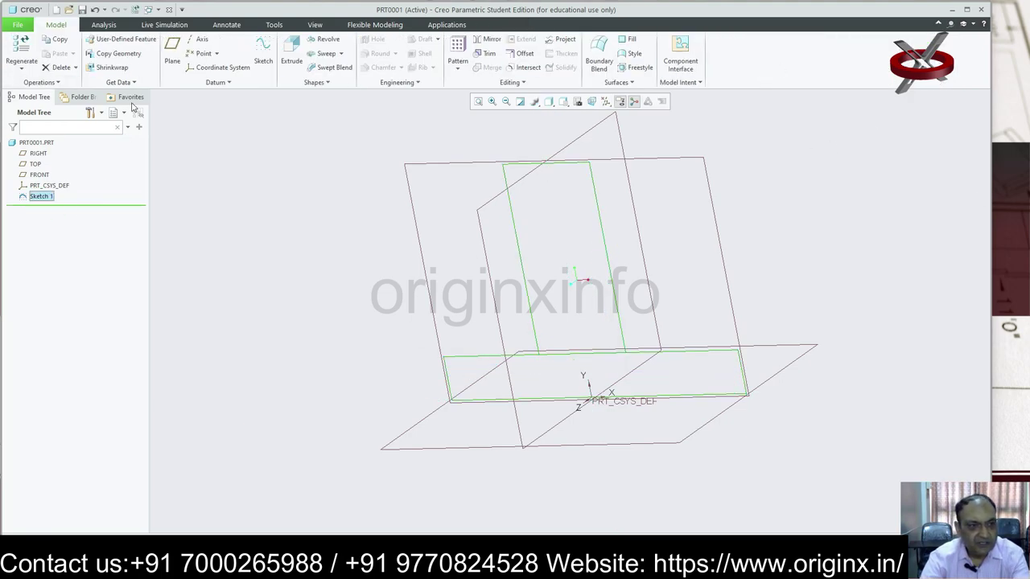
pyautogui.click(263, 52)
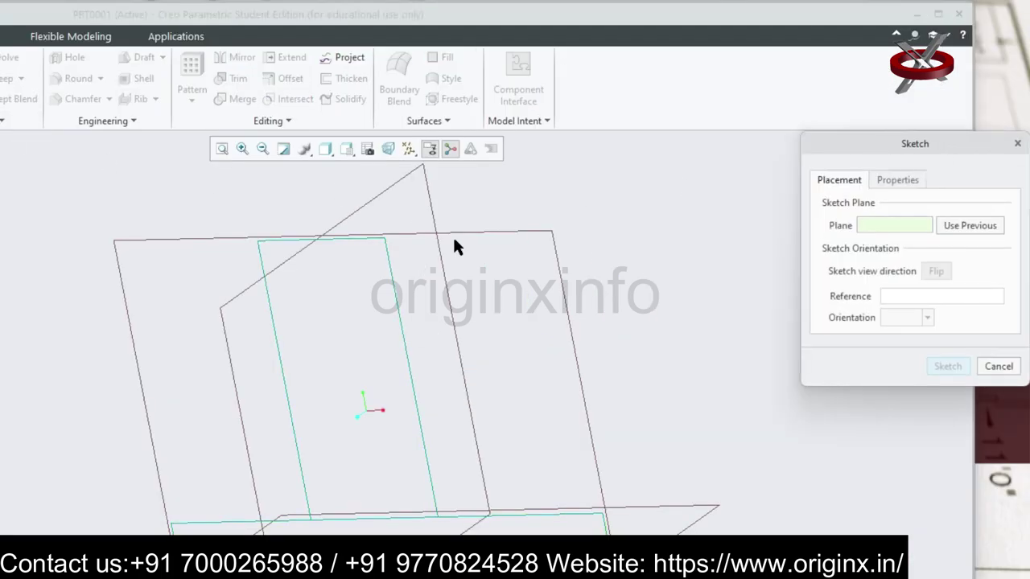
pyautogui.click(578, 348)
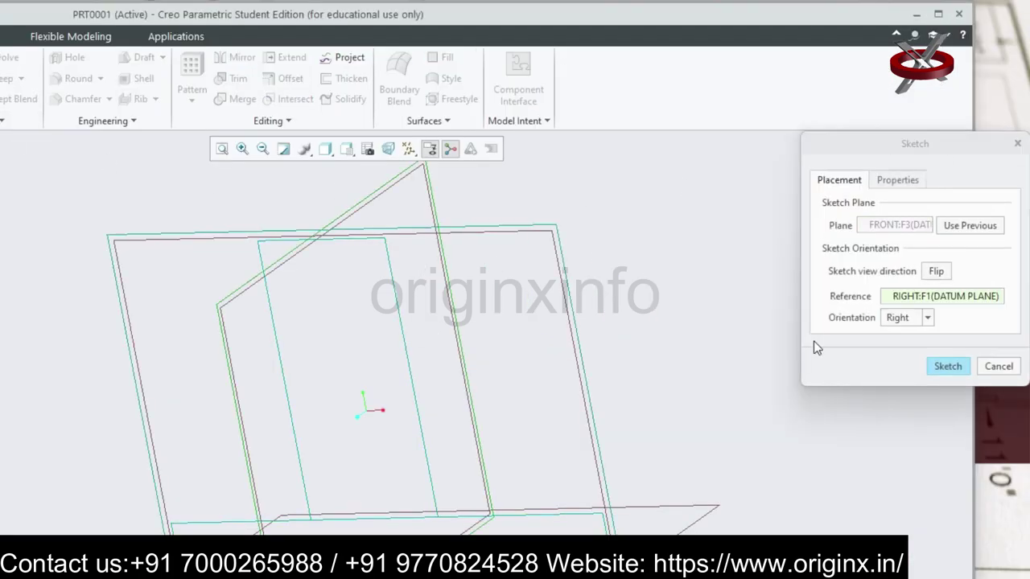
pyautogui.click(948, 367)
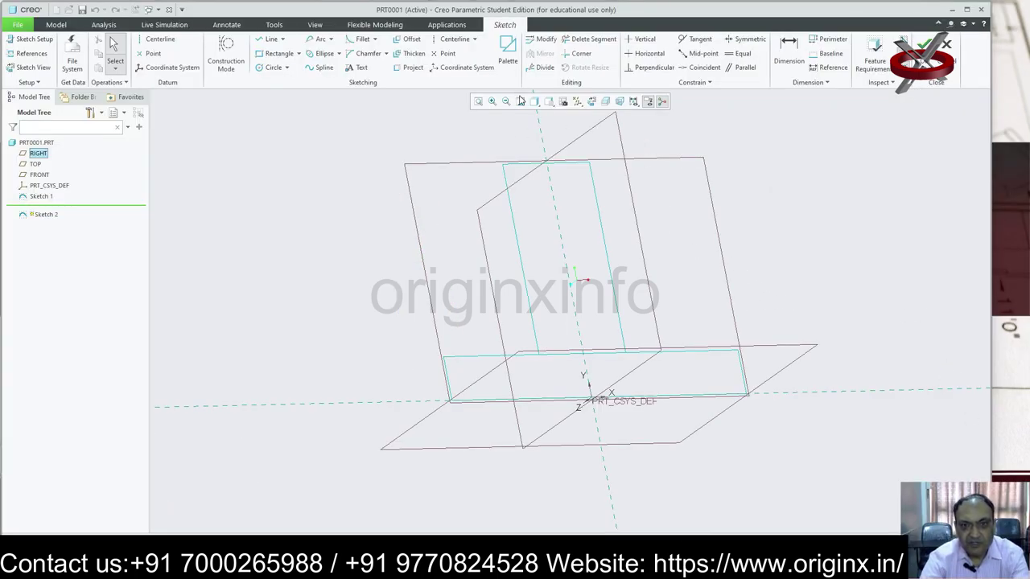
pyautogui.click(579, 103)
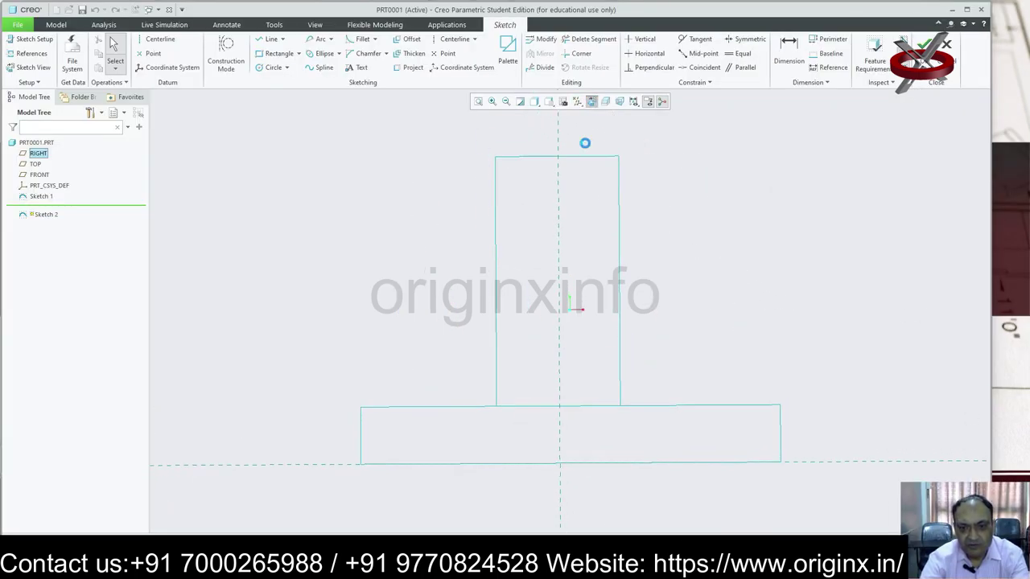
pyautogui.hotkey('ctrl', 'd')
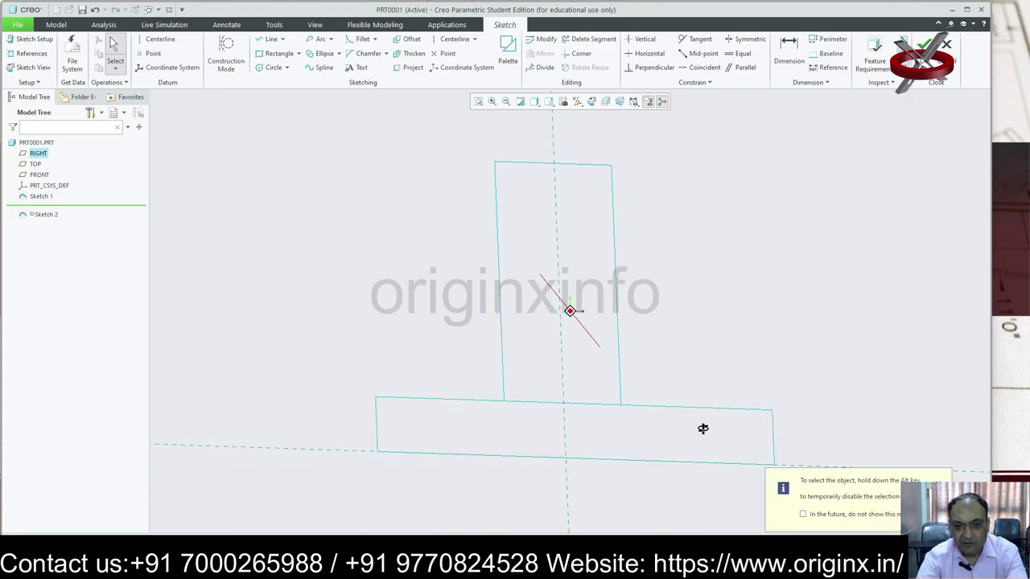
pyautogui.click(946, 44)
pyautogui.click(538, 304)
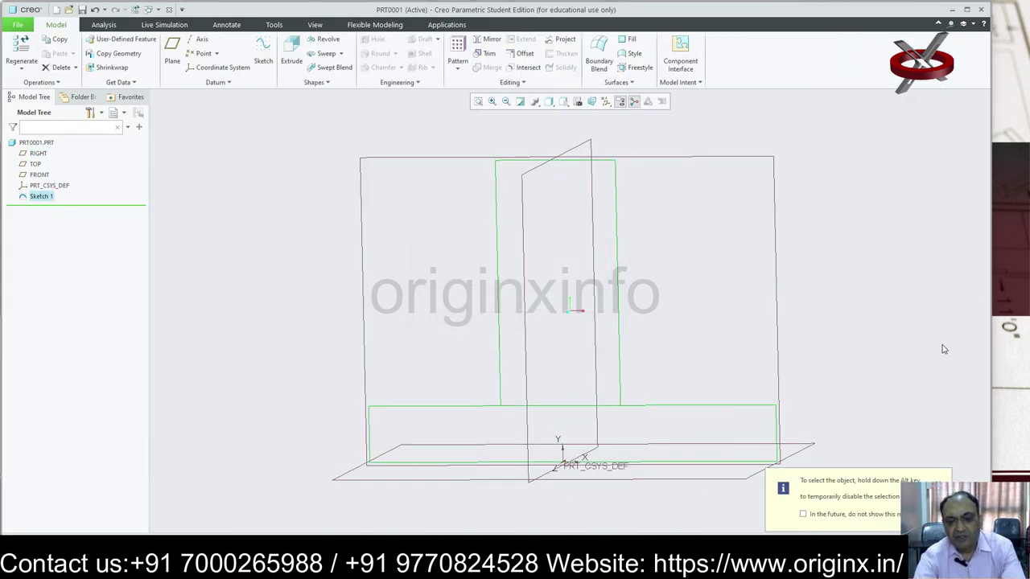
pyautogui.click(292, 52)
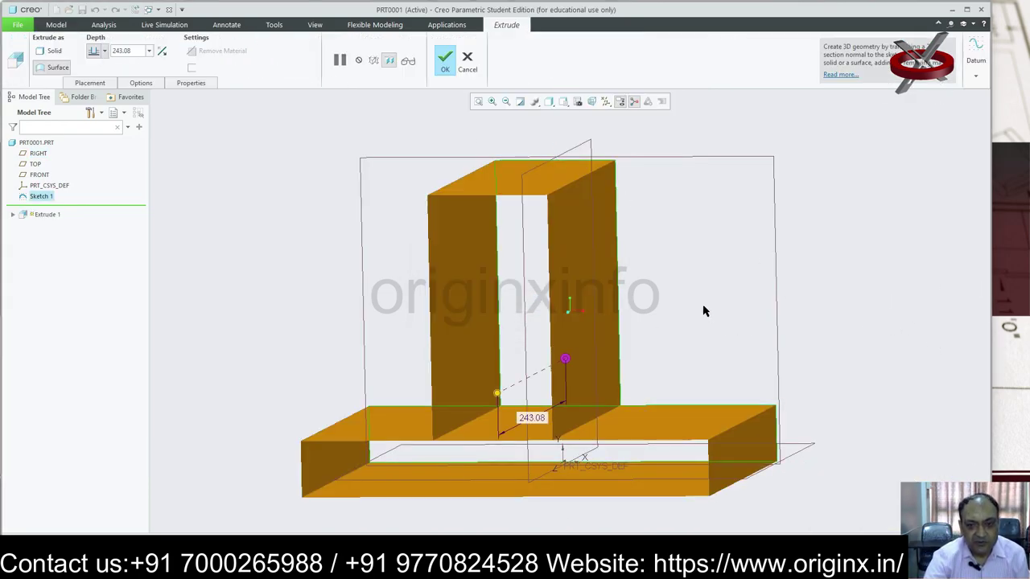
pyautogui.moveTo(703, 309)
pyautogui.mouseDown(button='middle')
pyautogui.moveTo(667, 386)
pyautogui.moveTo(664, 346)
pyautogui.moveTo(671, 355)
pyautogui.mouseUp(button='middle')
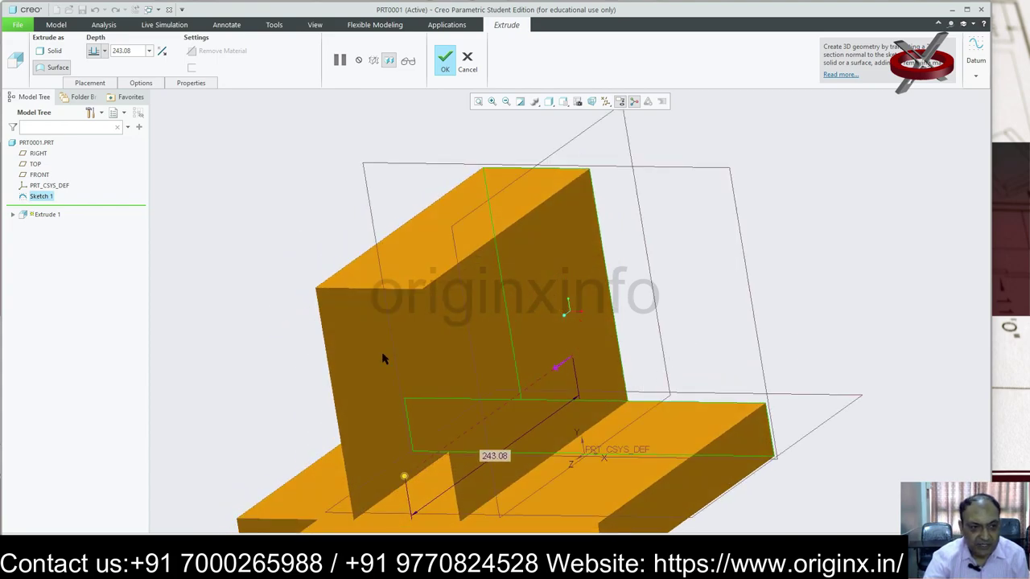
pyautogui.click(104, 53)
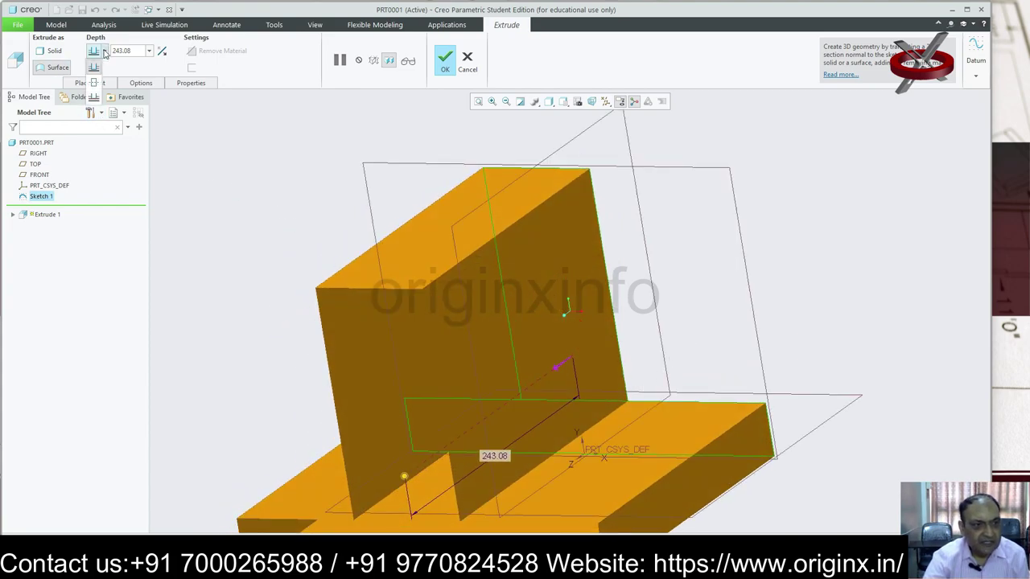
pyautogui.click(49, 53)
pyautogui.click(48, 53)
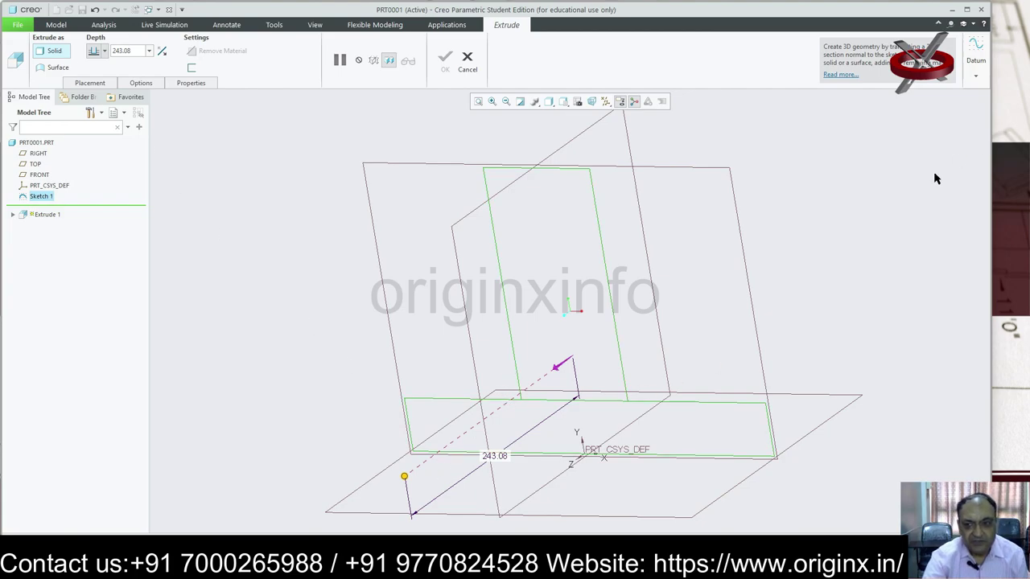
pyautogui.click(466, 62)
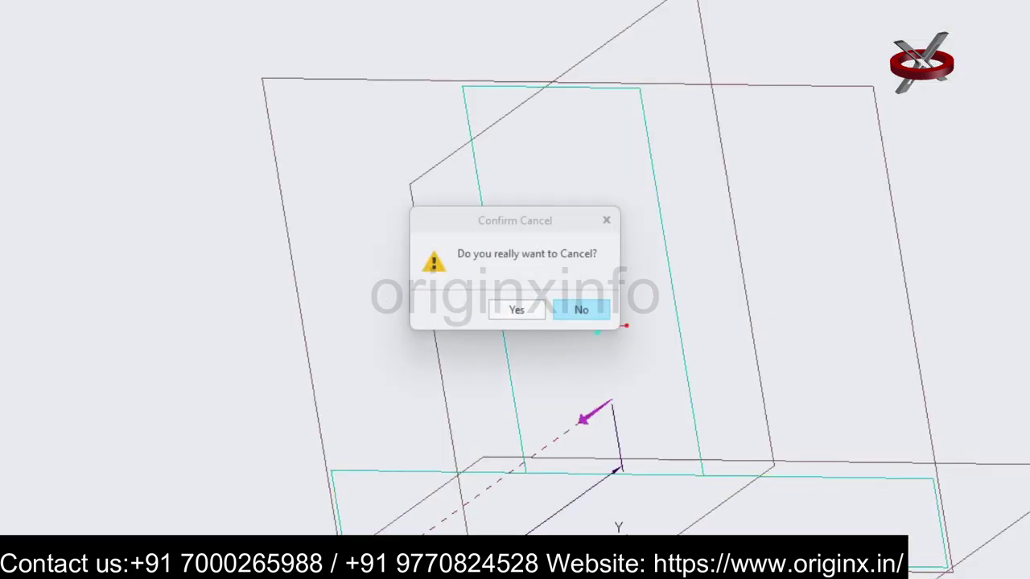
pyautogui.click(579, 314)
pyautogui.click(469, 65)
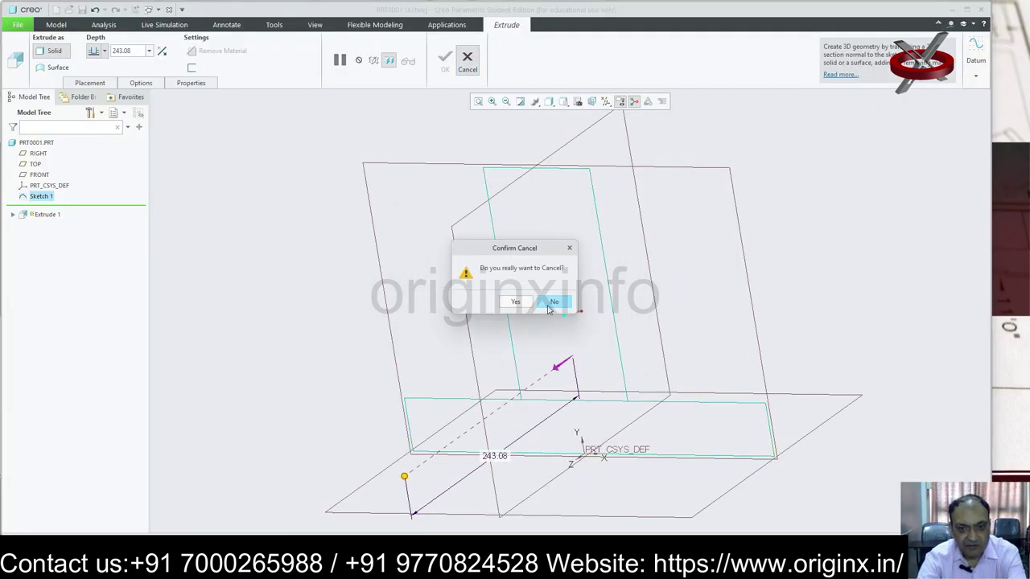
pyautogui.click(512, 305)
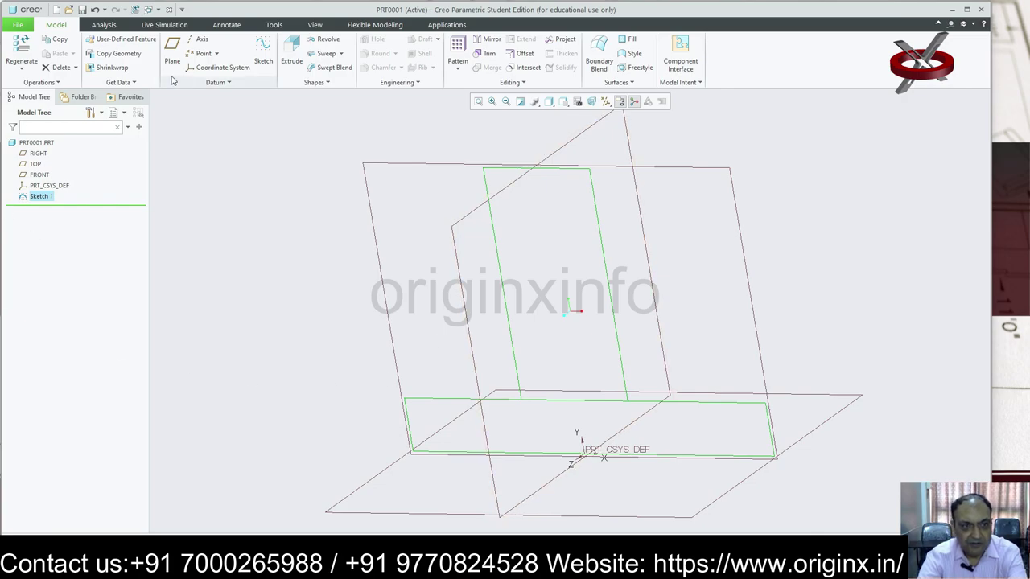
pyautogui.click(264, 43)
pyautogui.press('Escape')
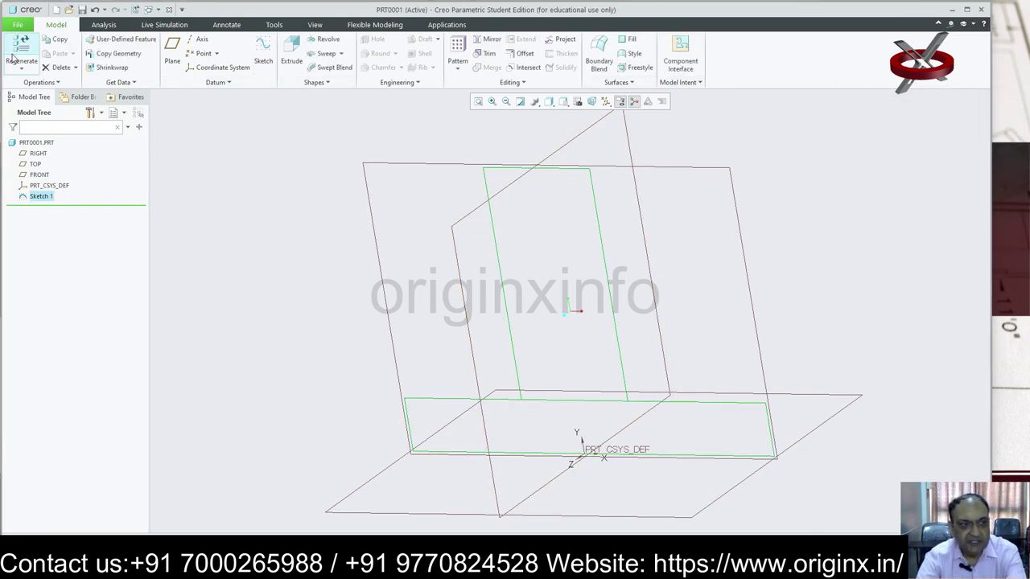
pyautogui.click(11, 25)
pyautogui.click(30, 44)
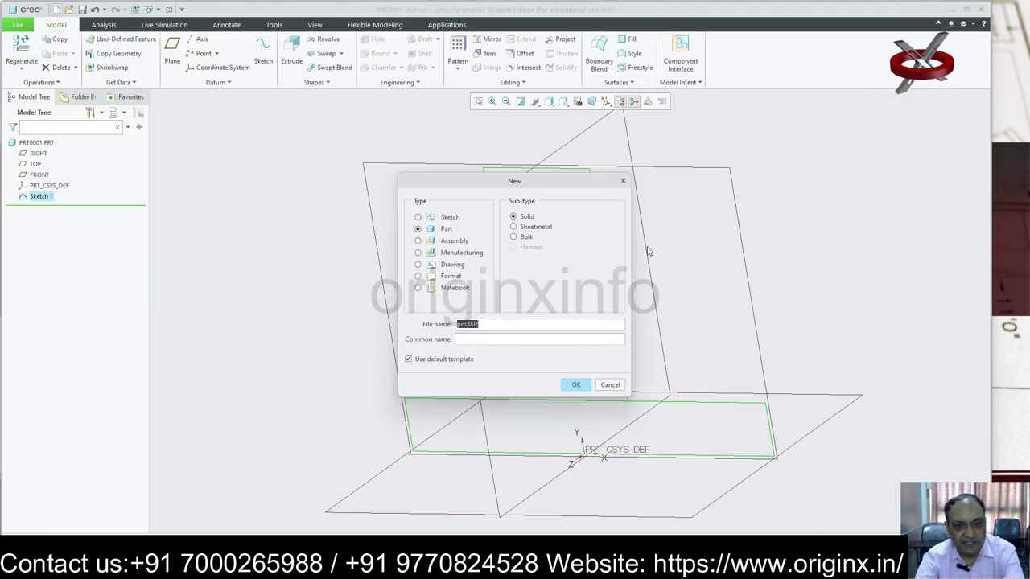
pyautogui.click(576, 386)
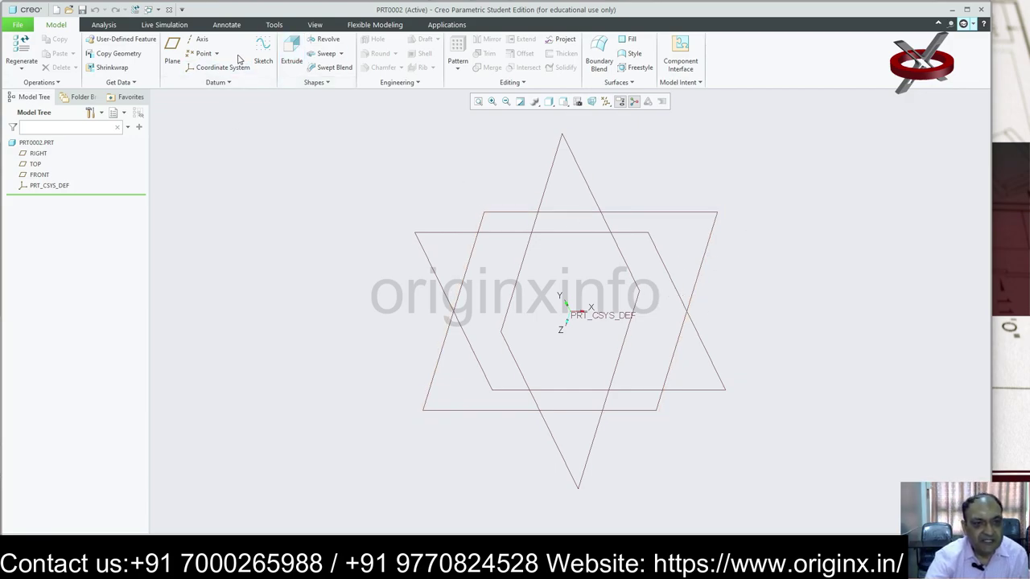
pyautogui.click(263, 56)
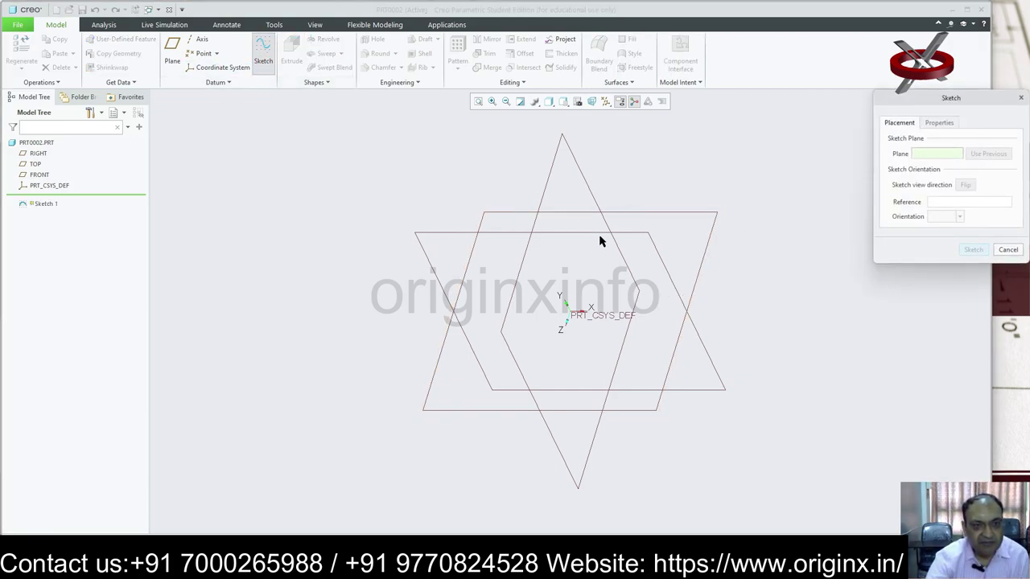
pyautogui.click(41, 174)
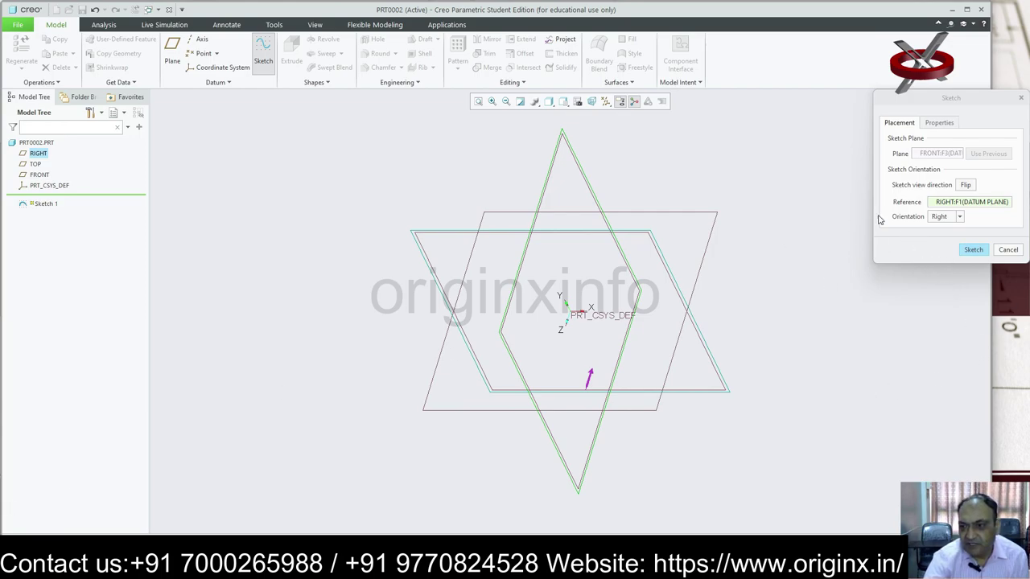
pyautogui.click(976, 250)
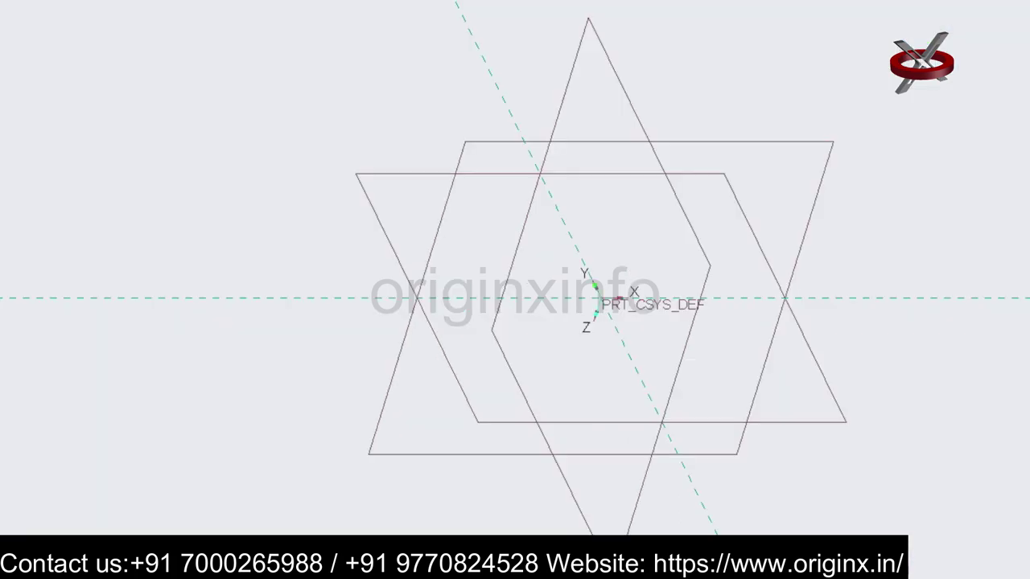
pyautogui.click(927, 47)
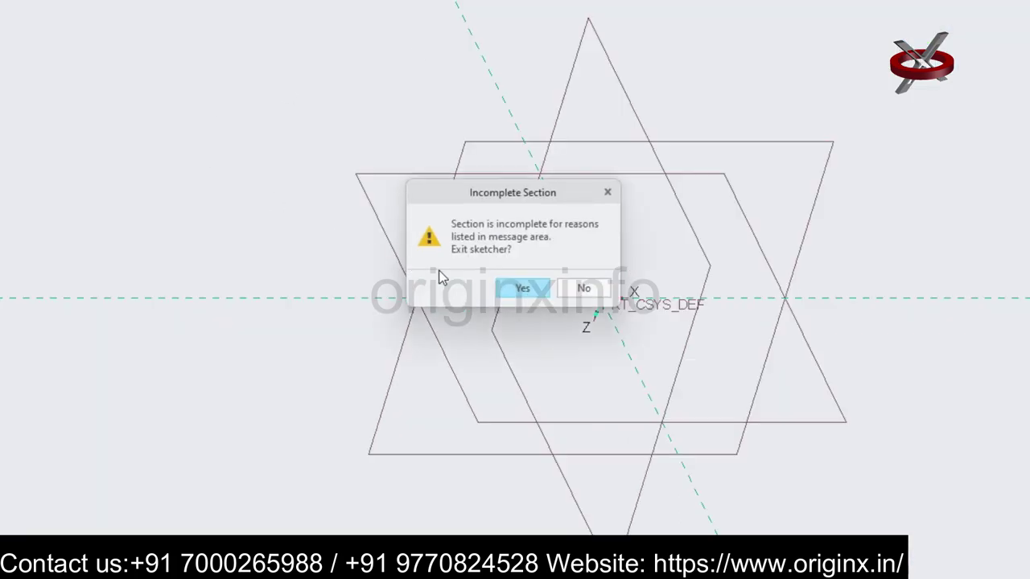
pyautogui.click(522, 287)
pyautogui.click(267, 51)
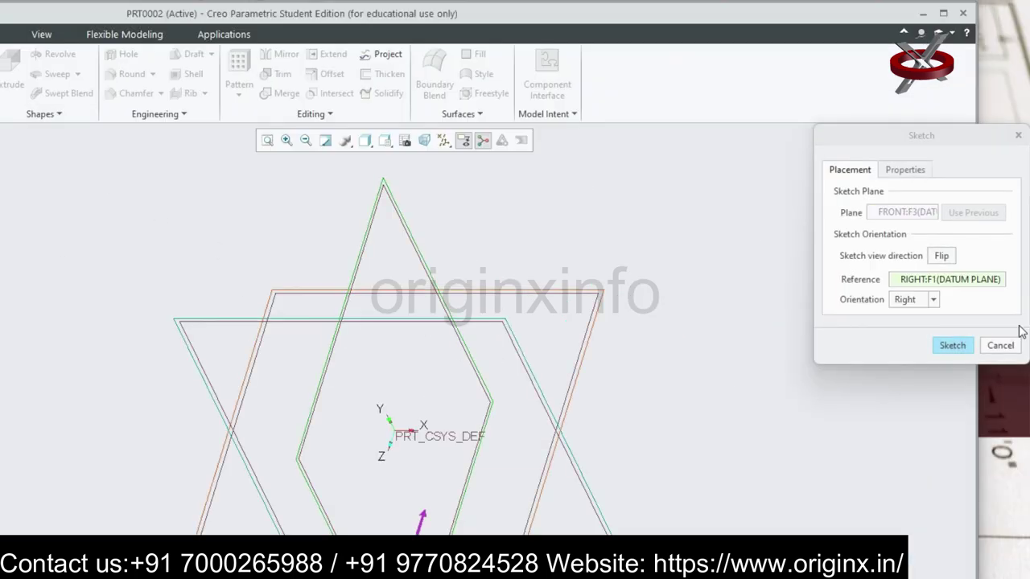
pyautogui.click(952, 345)
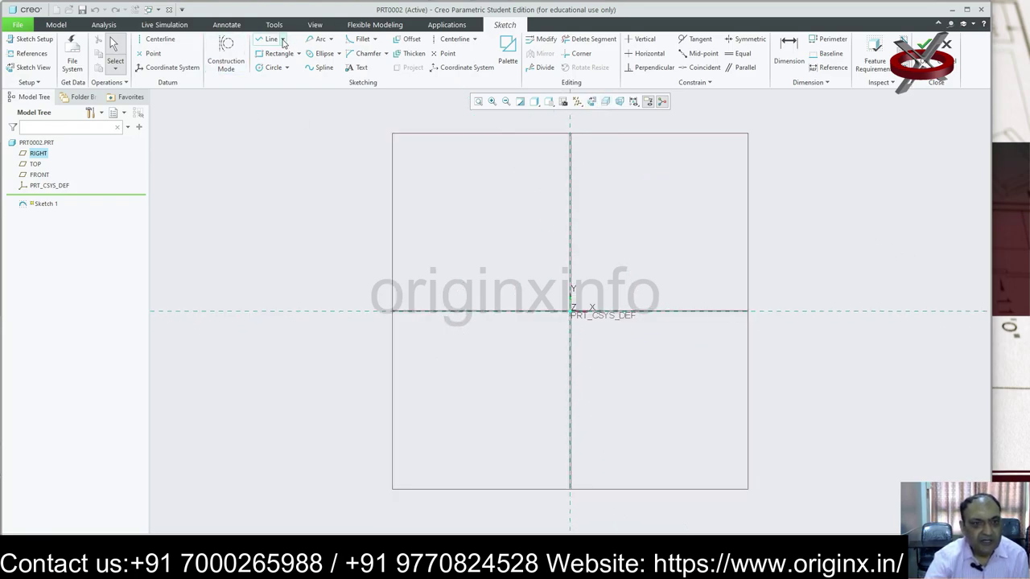
# Step: Draw a closed inverted-T line outline, a wide base with a central upright stem, and finish Sketch 1
pyautogui.click(269, 38)
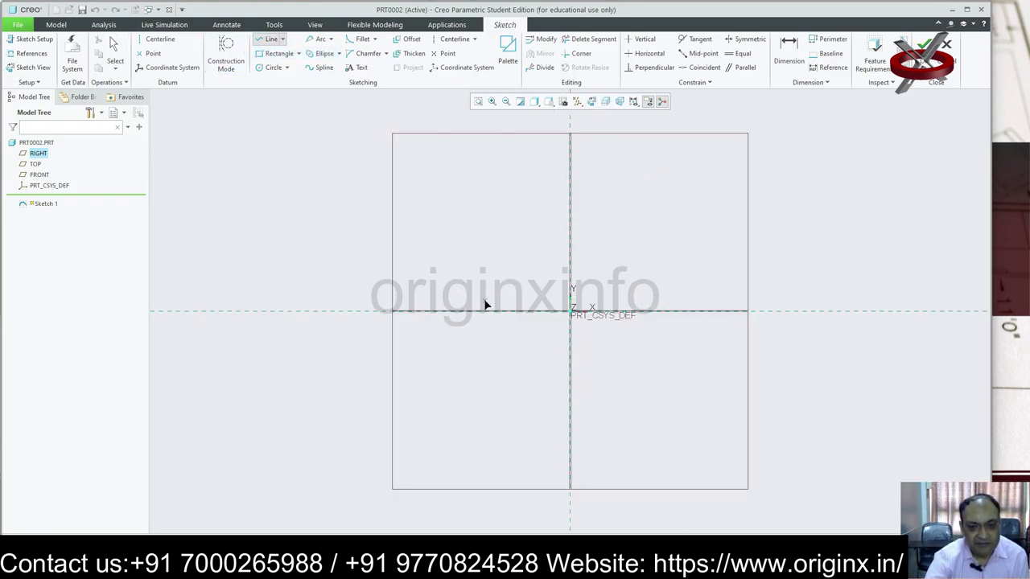
pyautogui.click(481, 265)
pyautogui.click(552, 265)
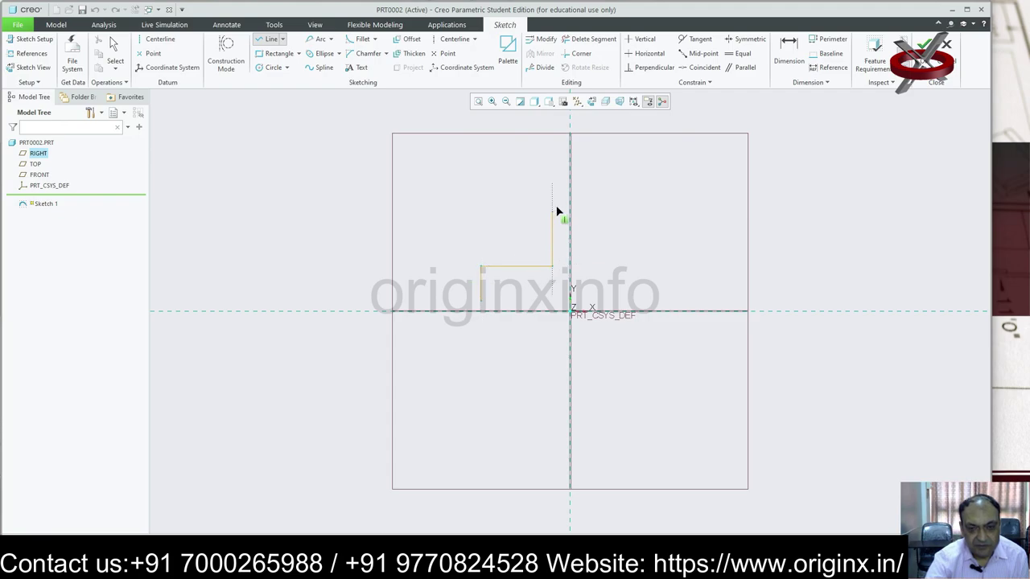
pyautogui.click(552, 164)
pyautogui.click(592, 163)
pyautogui.click(591, 266)
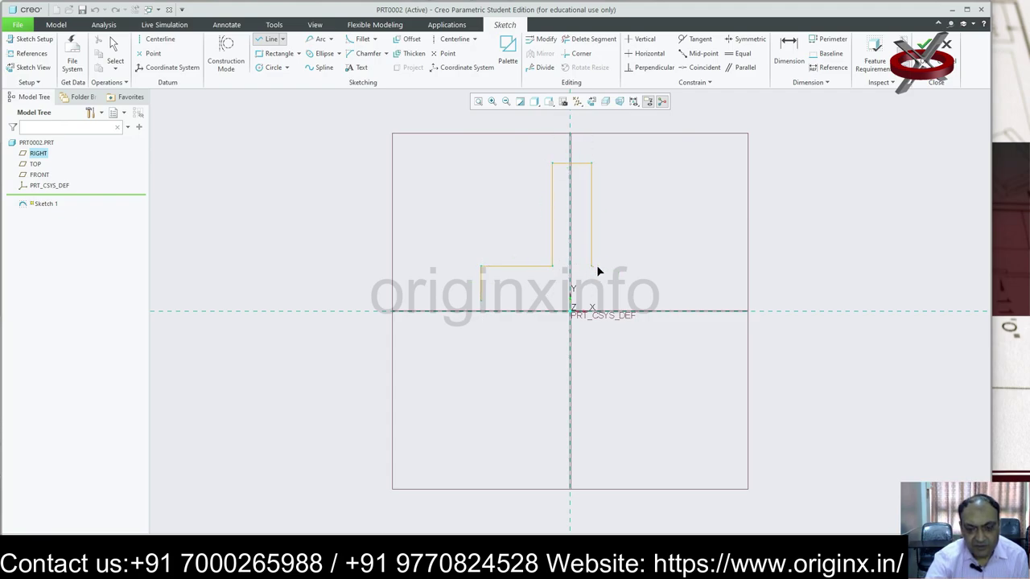
pyautogui.click(652, 265)
pyautogui.click(652, 301)
pyautogui.click(481, 302)
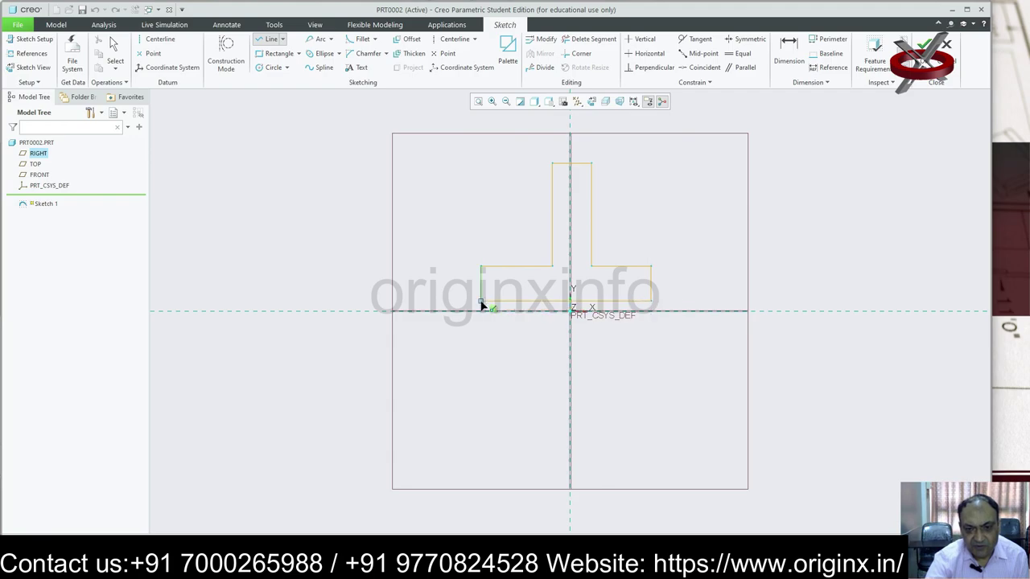
pyautogui.click(926, 44)
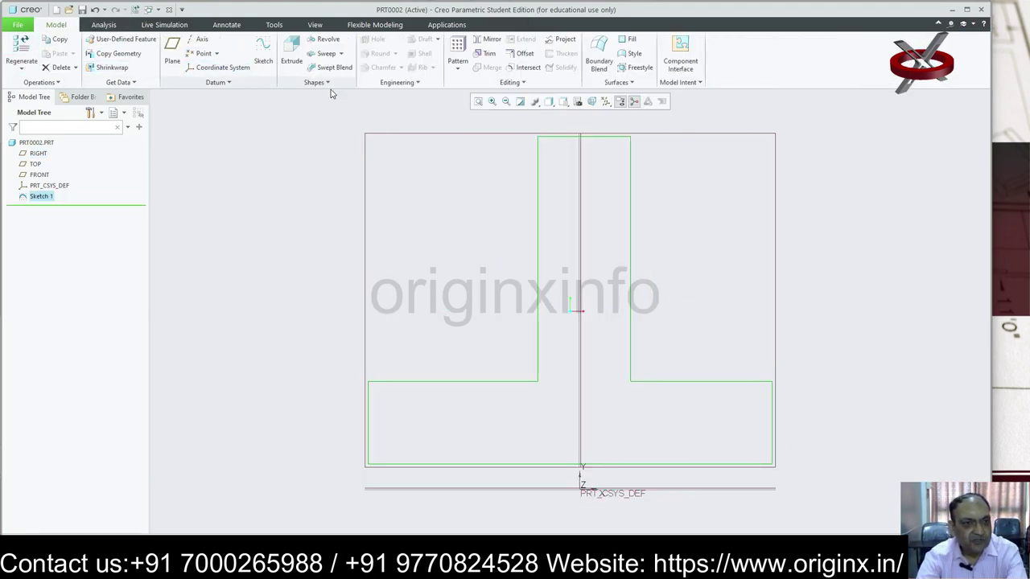
# Step: Extrude the T profile symmetrically to 220.12 deep, trying Up to Selected along the way, and confirm Extrude 1
pyautogui.click(292, 50)
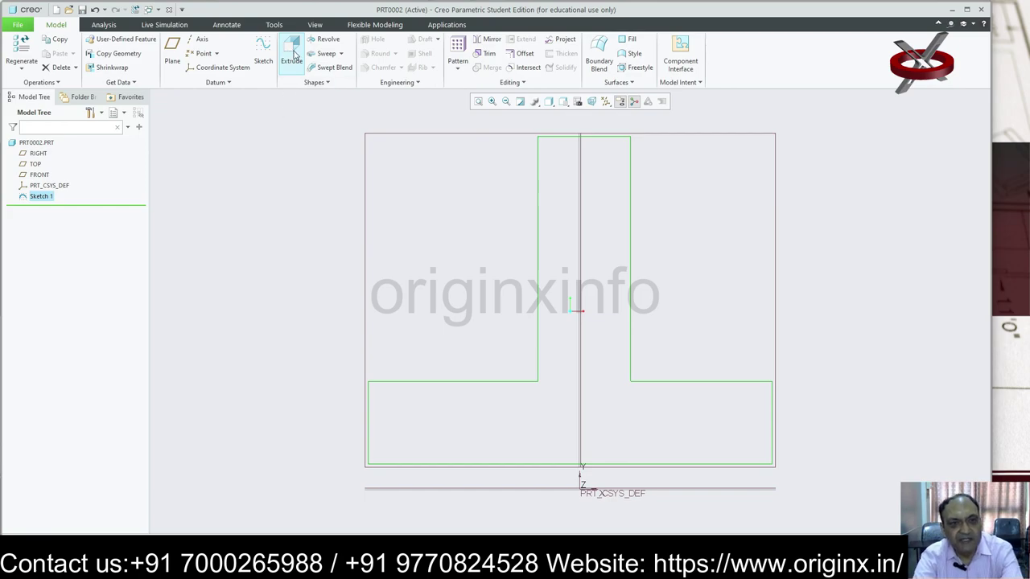
pyautogui.moveTo(607, 313); pyautogui.dragTo(633, 305, button='middle')
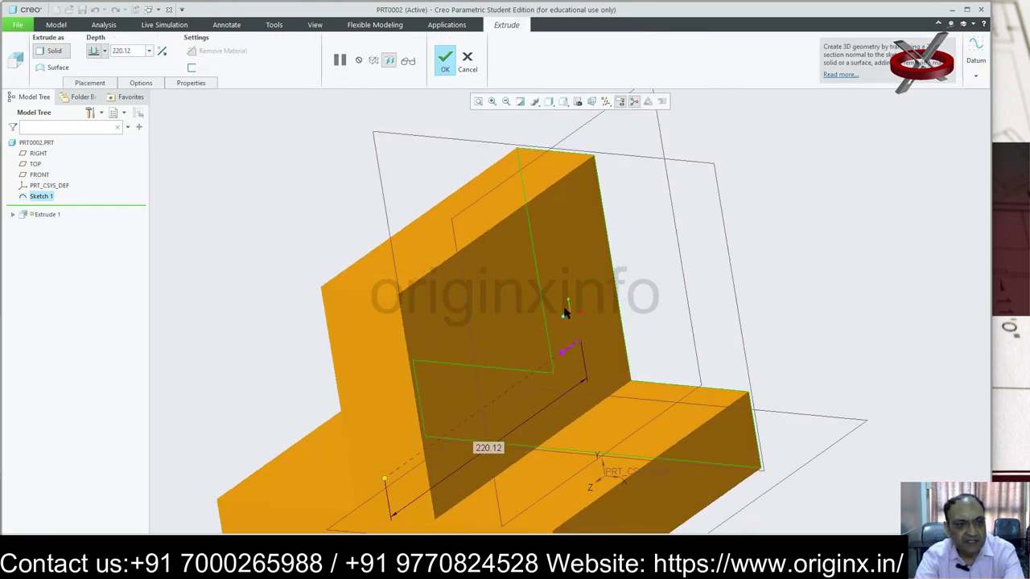
pyautogui.click(149, 51)
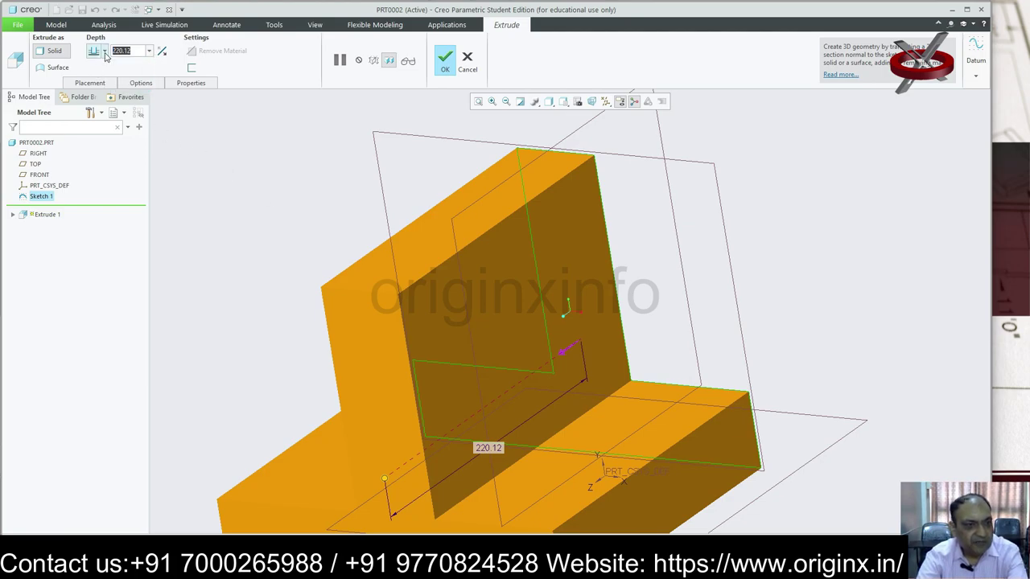
pyautogui.click(104, 50)
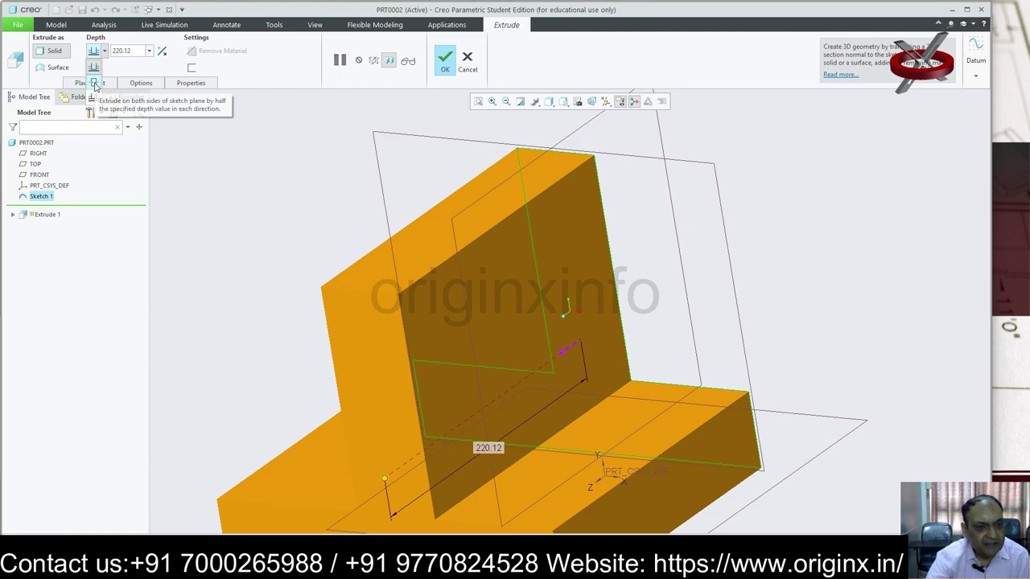
pyautogui.moveTo(93, 83)
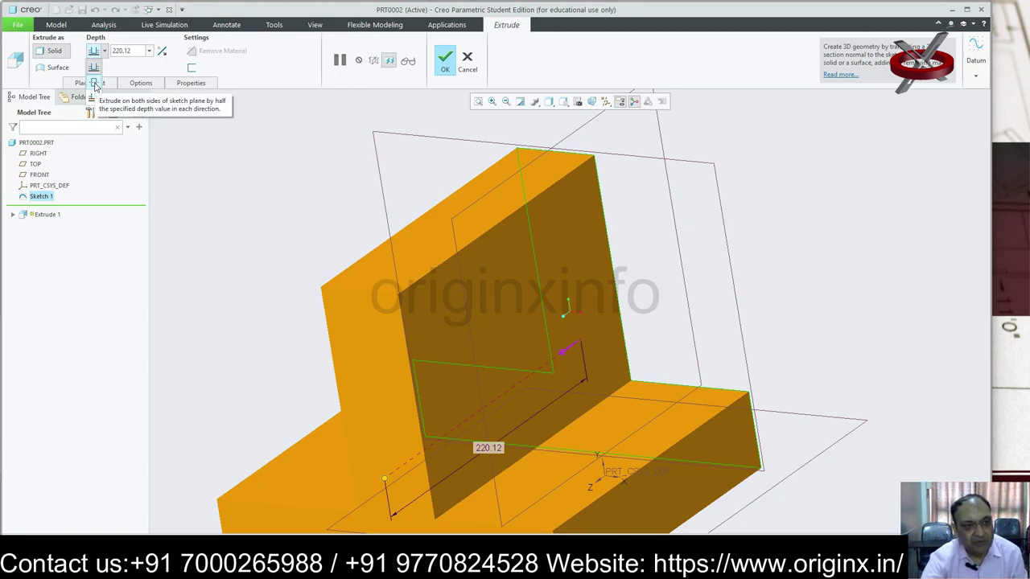
pyautogui.click(95, 84)
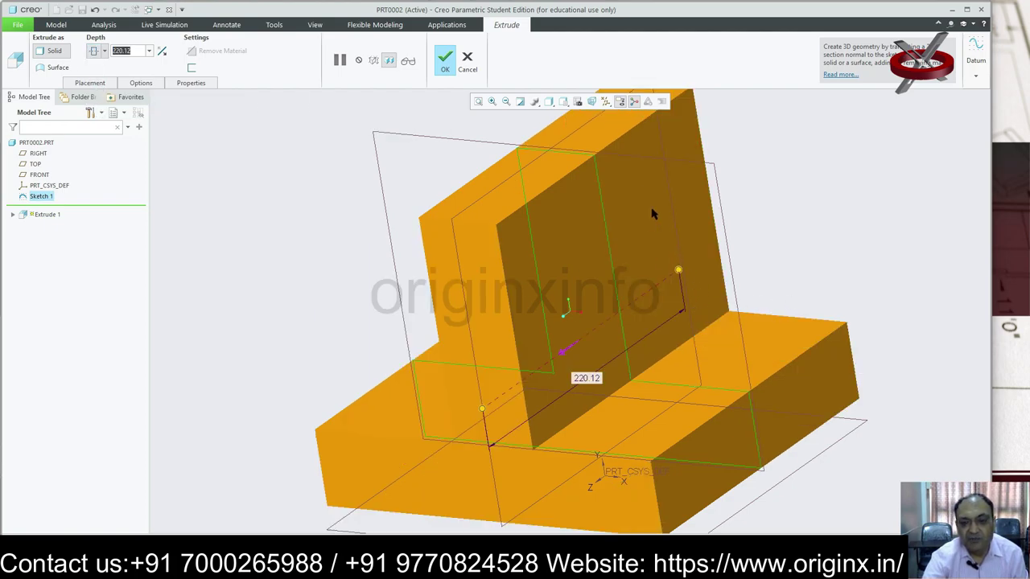
pyautogui.click(105, 51)
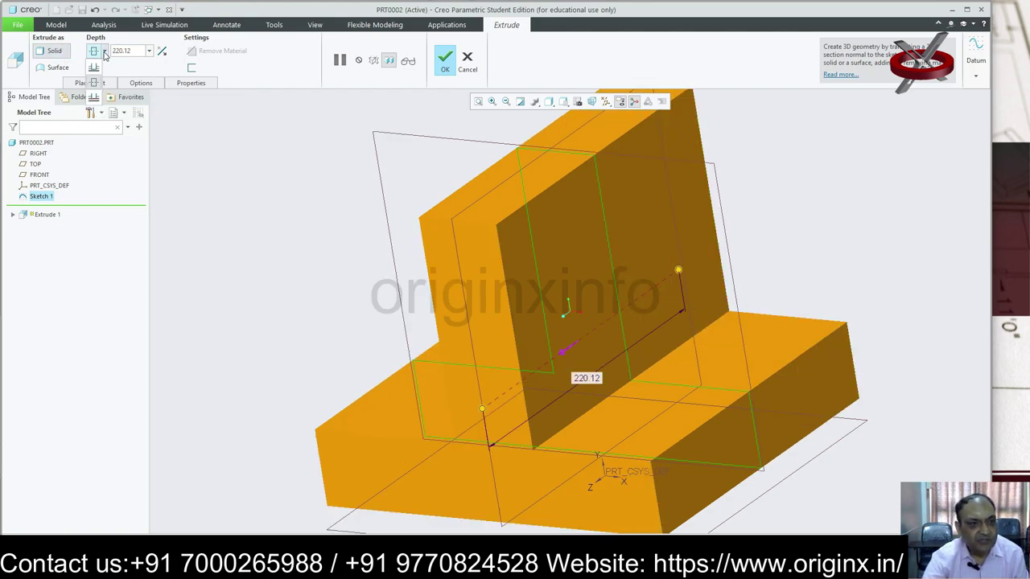
pyautogui.moveTo(94, 98)
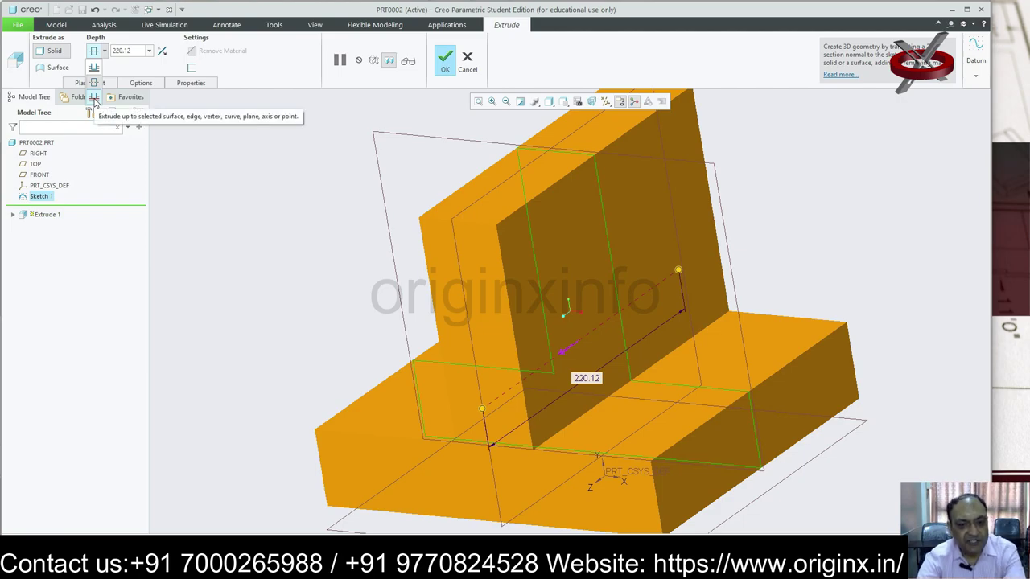
pyautogui.click(94, 98)
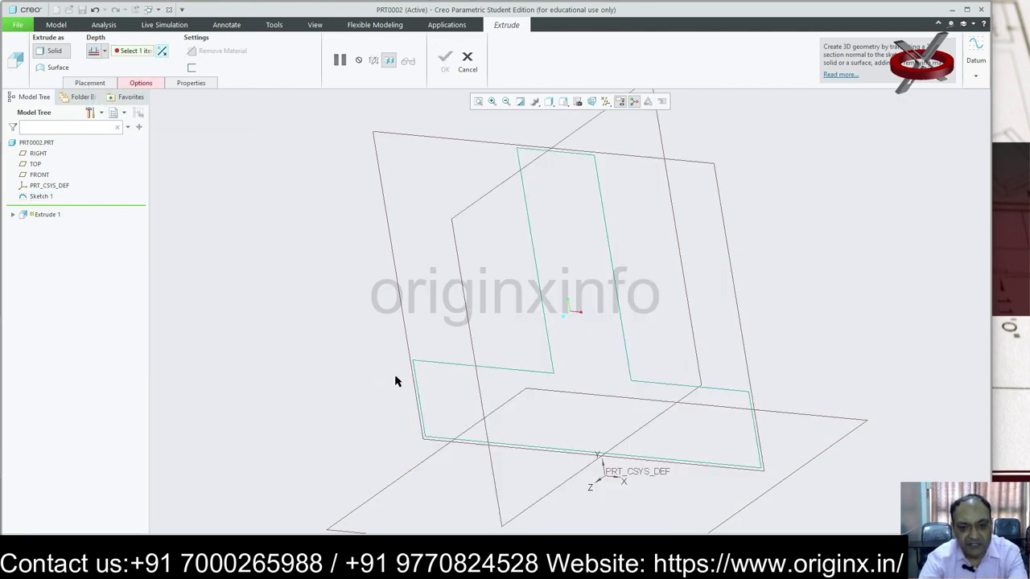
pyautogui.click(416, 377)
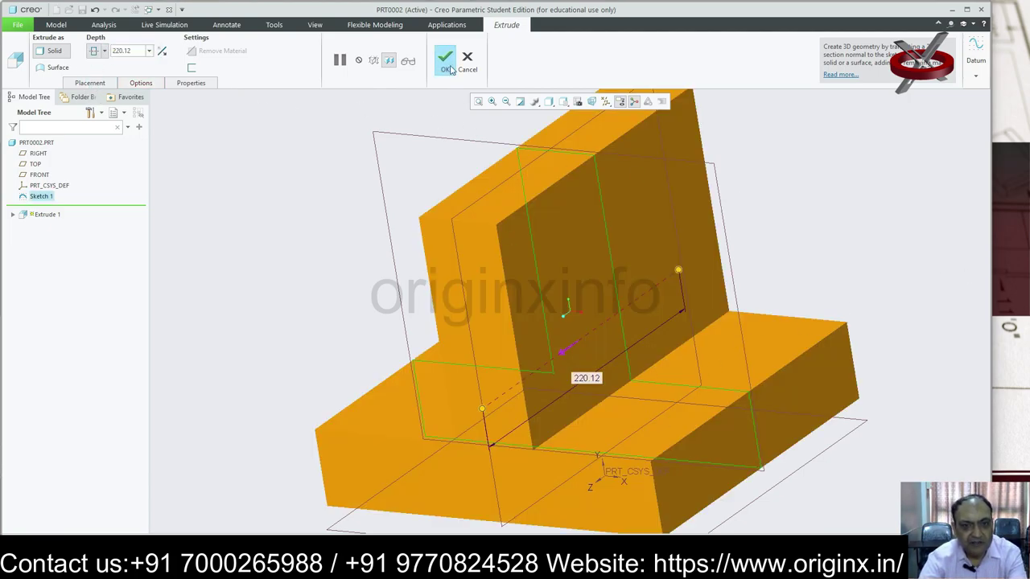
pyautogui.click(448, 61)
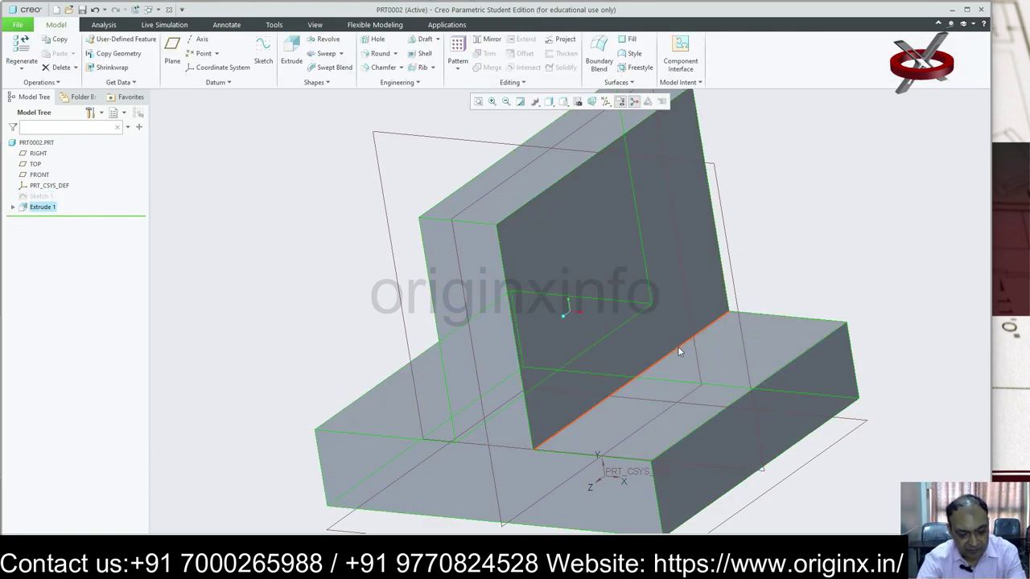
# Step: Undo Extrude 1 with Ctrl+Z
pyautogui.hotkey('ctrl', 'z')
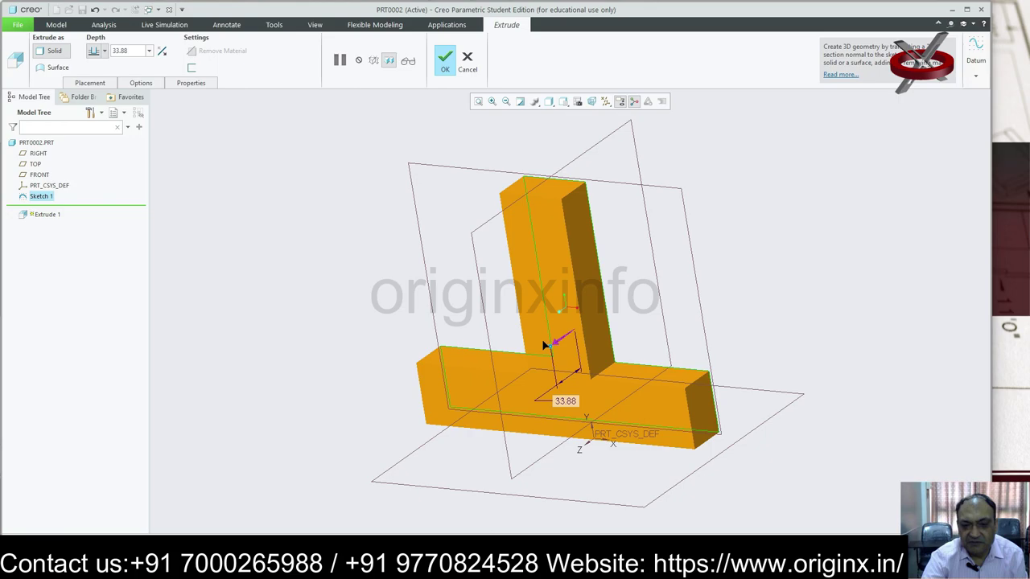
# Step: Stretch the new T extrusion preview to 97.91 deep, then cancel and discard it
pyautogui.moveTo(544, 343); pyautogui.dragTo(491, 364)
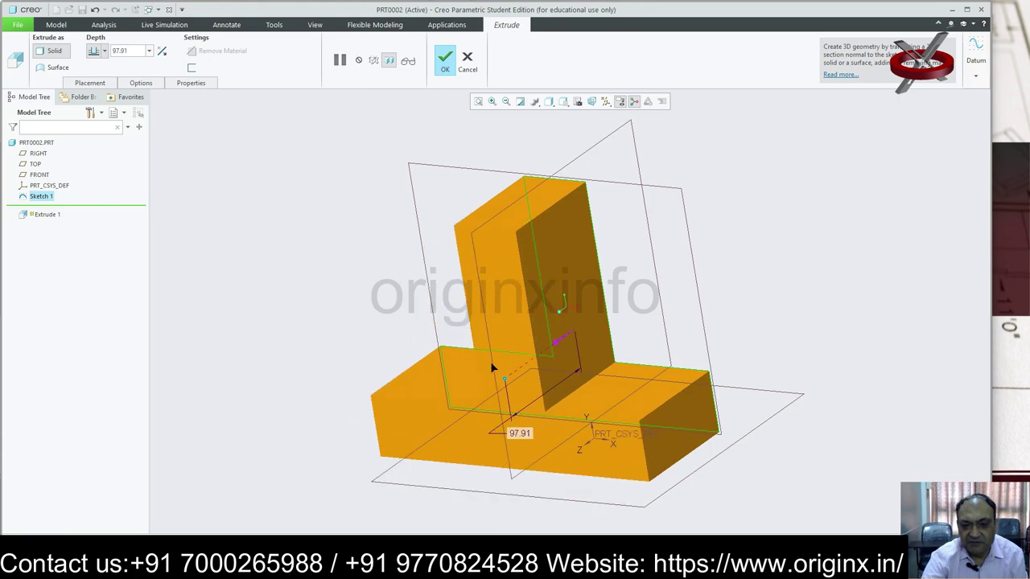
pyautogui.click(104, 51)
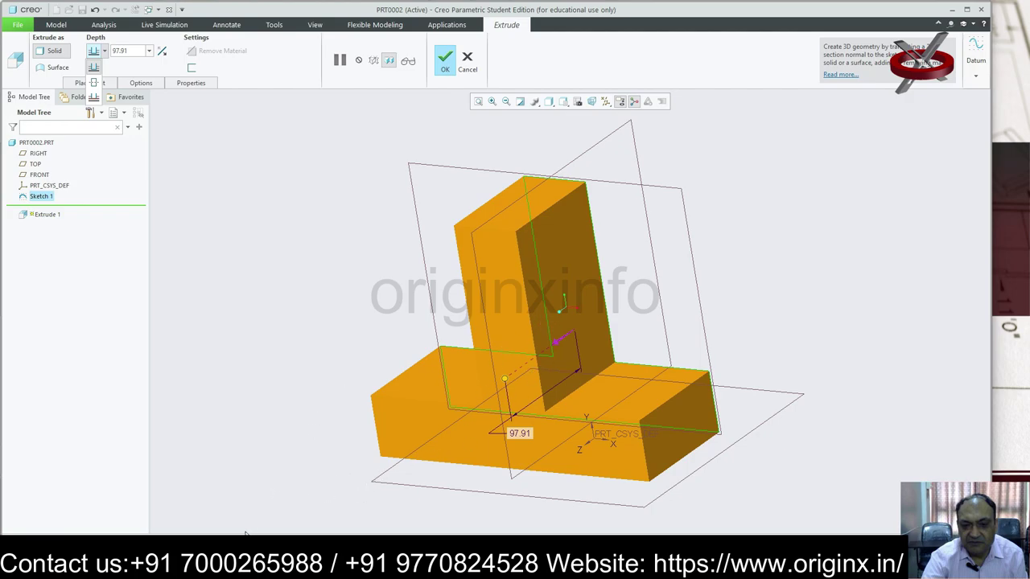
pyautogui.click(505, 377)
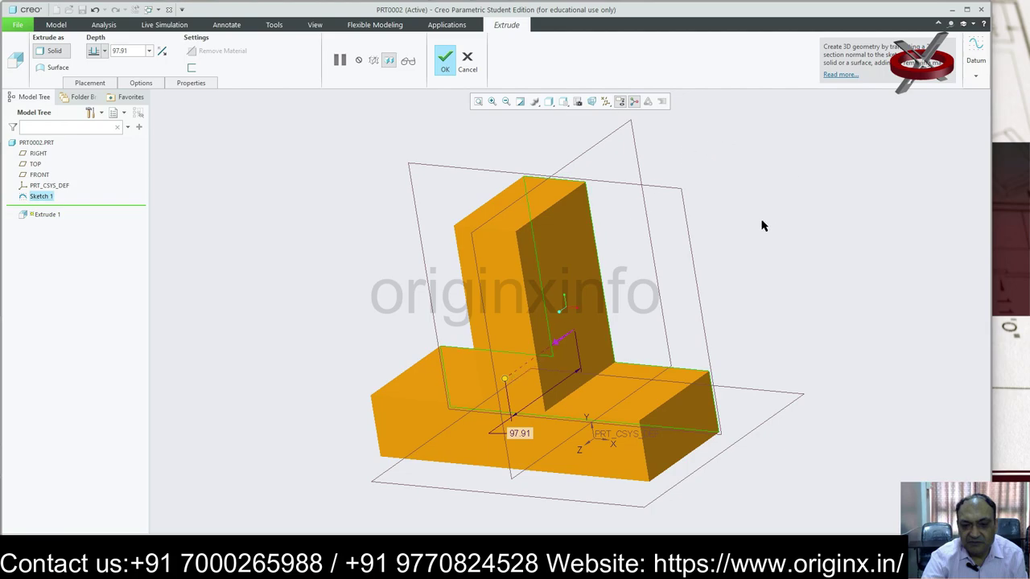
pyautogui.press('Escape')
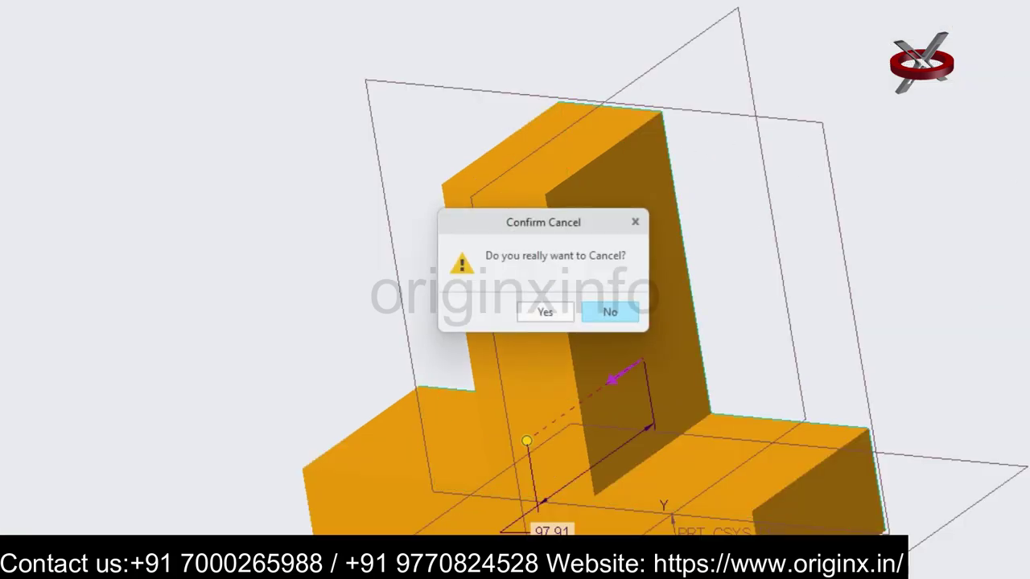
pyautogui.click(555, 311)
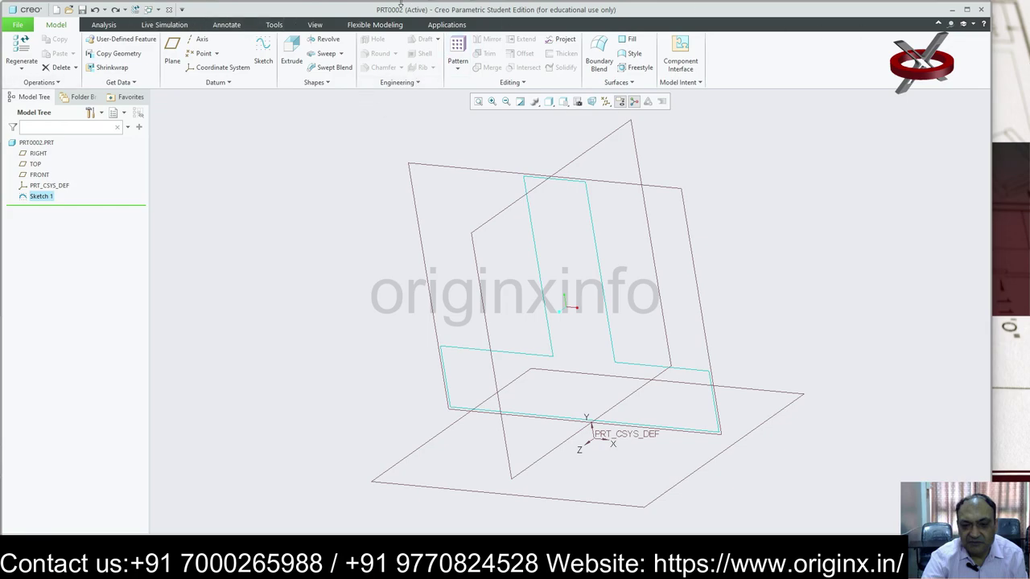
# Step: Create datum plane DTM1 by offsetting the FRONT plane by 25
pyautogui.click(172, 53)
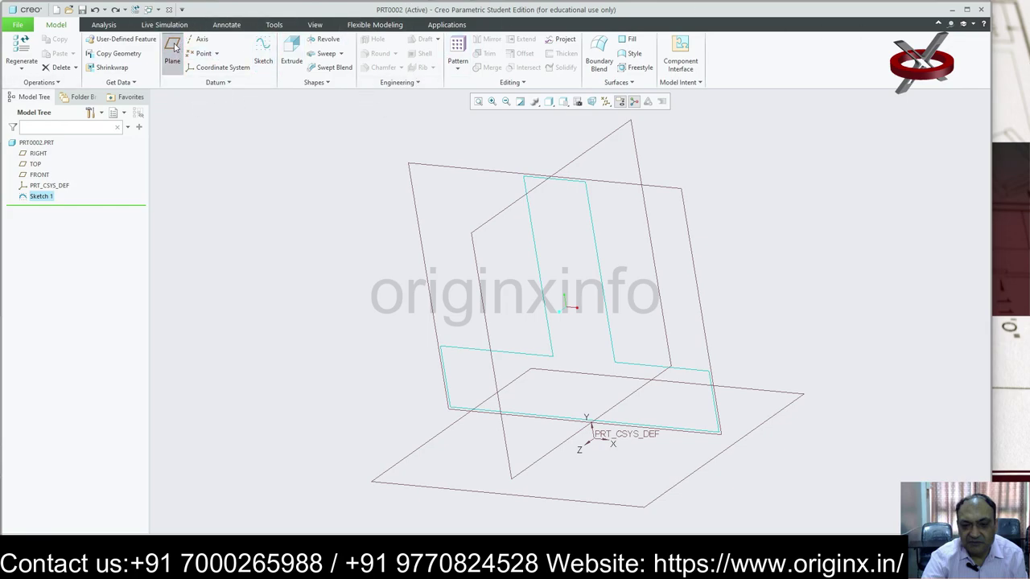
pyautogui.click(690, 243)
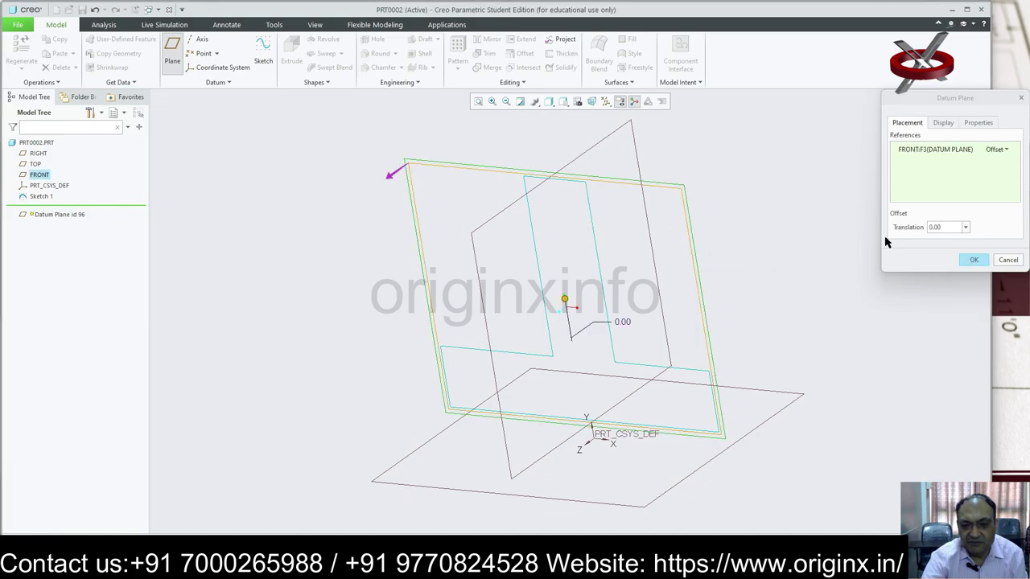
pyautogui.doubleClick(948, 228)
pyautogui.write('25')
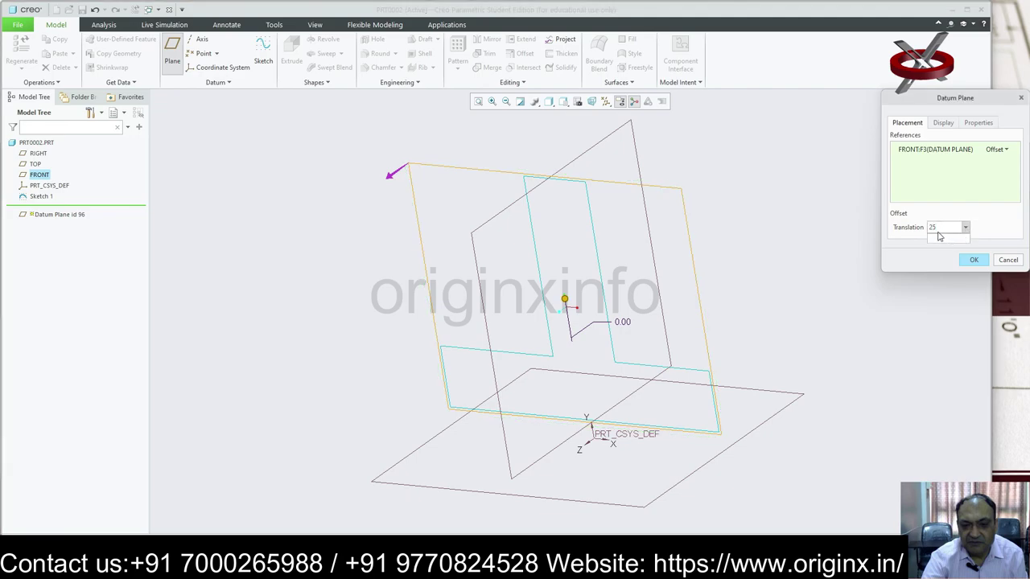
pyautogui.press('Return')
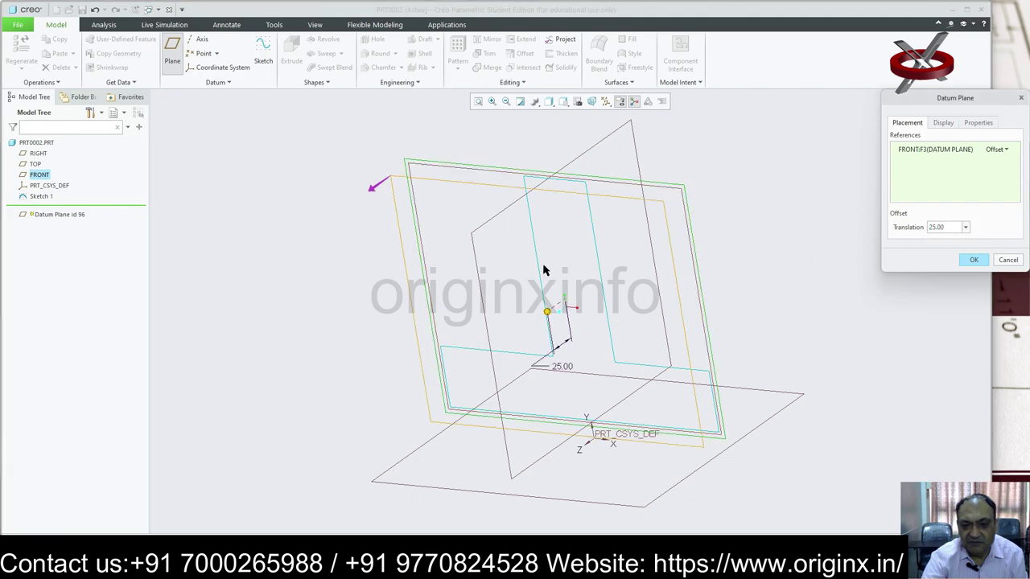
pyautogui.click(974, 261)
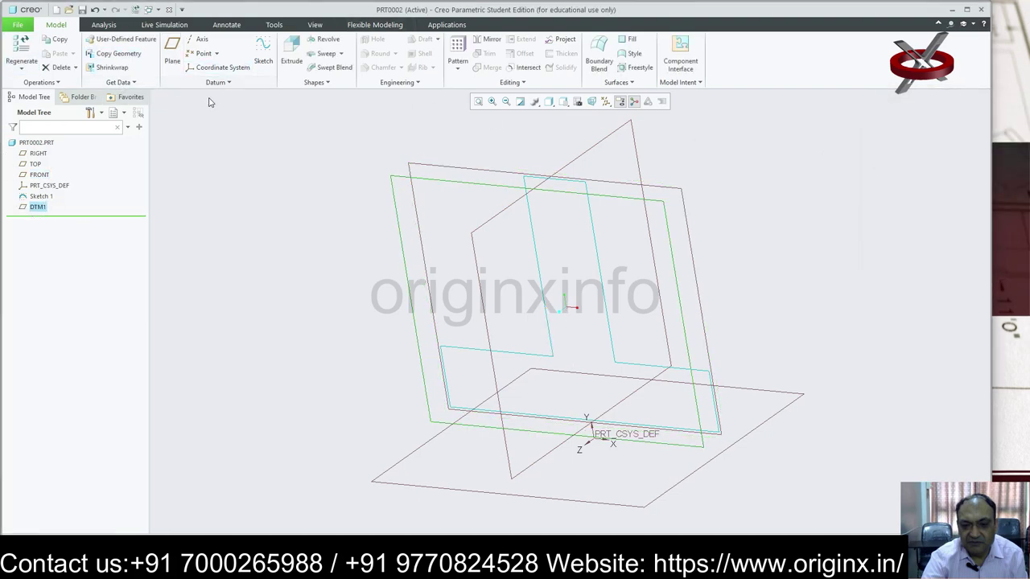
# Step: Start extruding Sketch 1 up to DTM1, then cancel and discard that extrusion
pyautogui.click(291, 50)
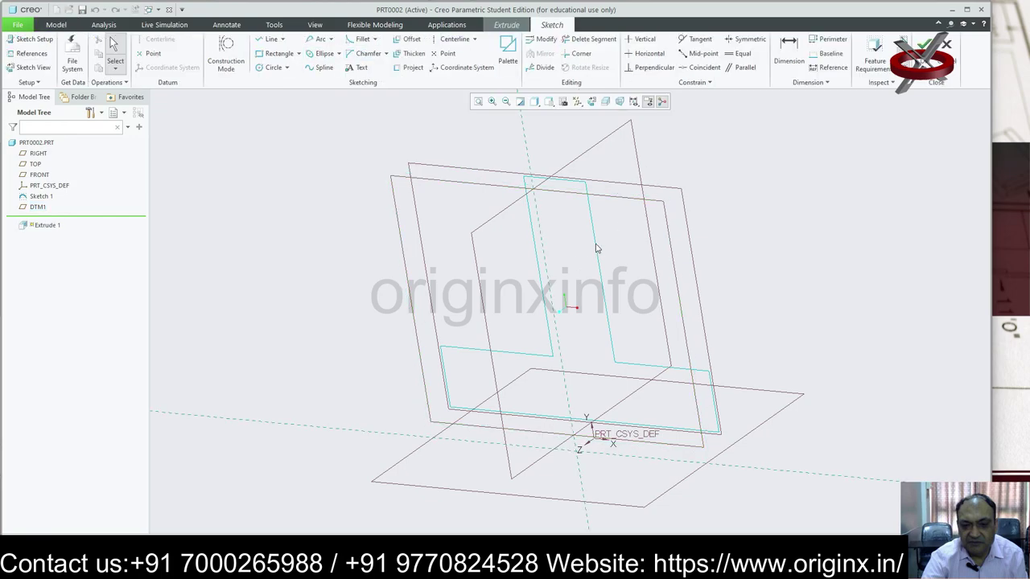
pyautogui.click(924, 45)
pyautogui.click(520, 307)
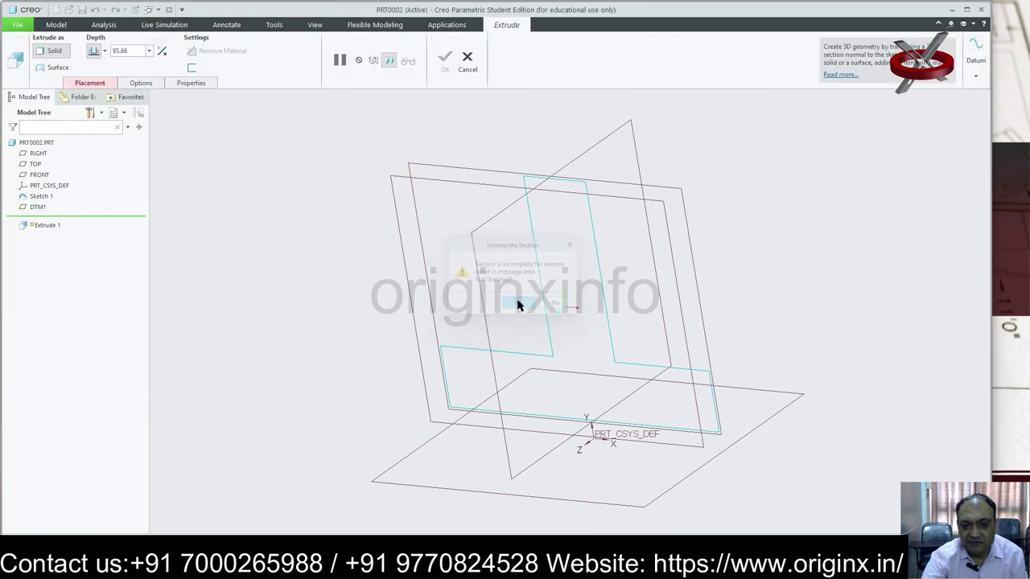
pyautogui.click(594, 238)
pyautogui.click(104, 50)
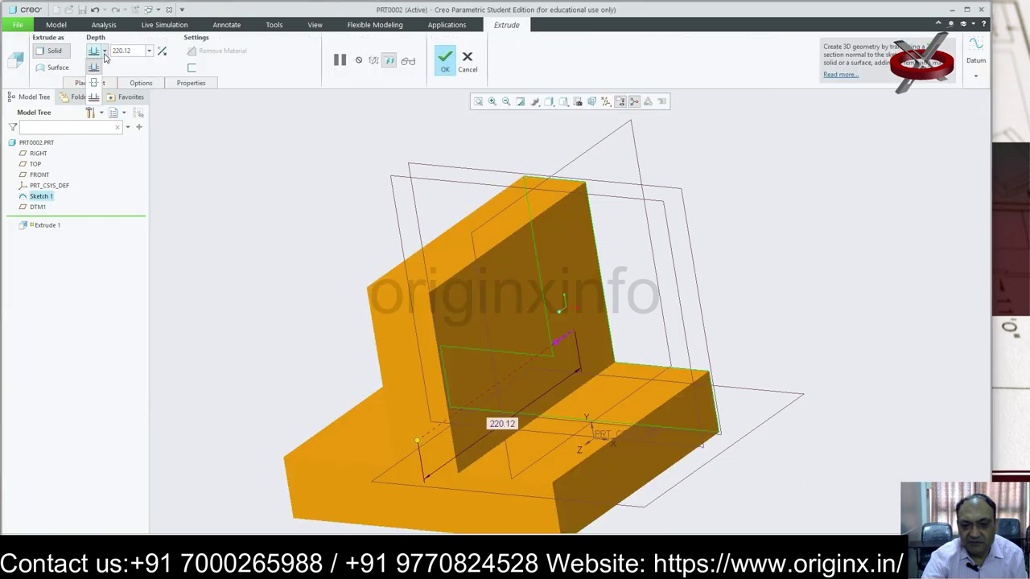
pyautogui.click(93, 98)
pyautogui.click(40, 207)
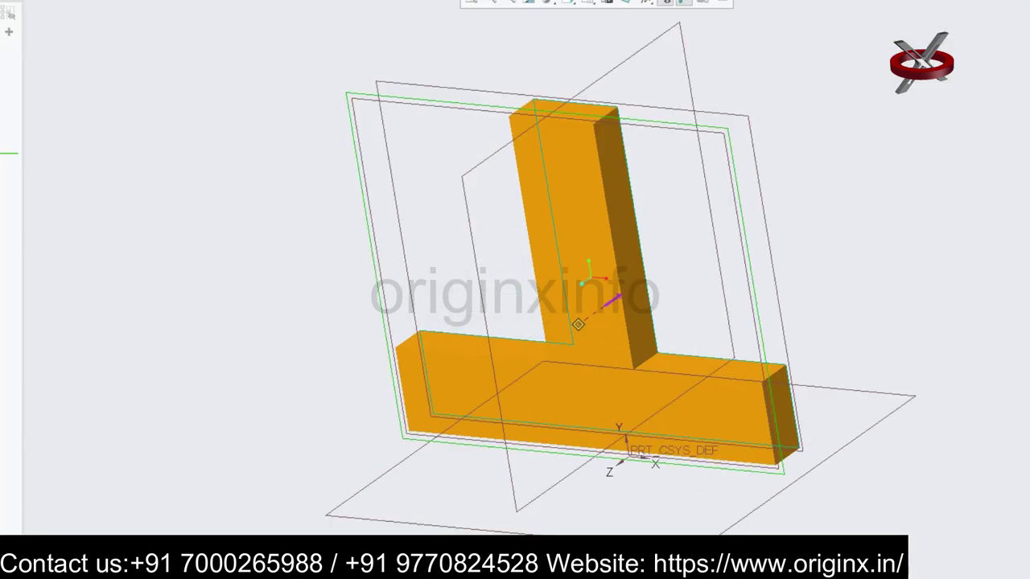
pyautogui.press('Escape')
pyautogui.click(522, 270)
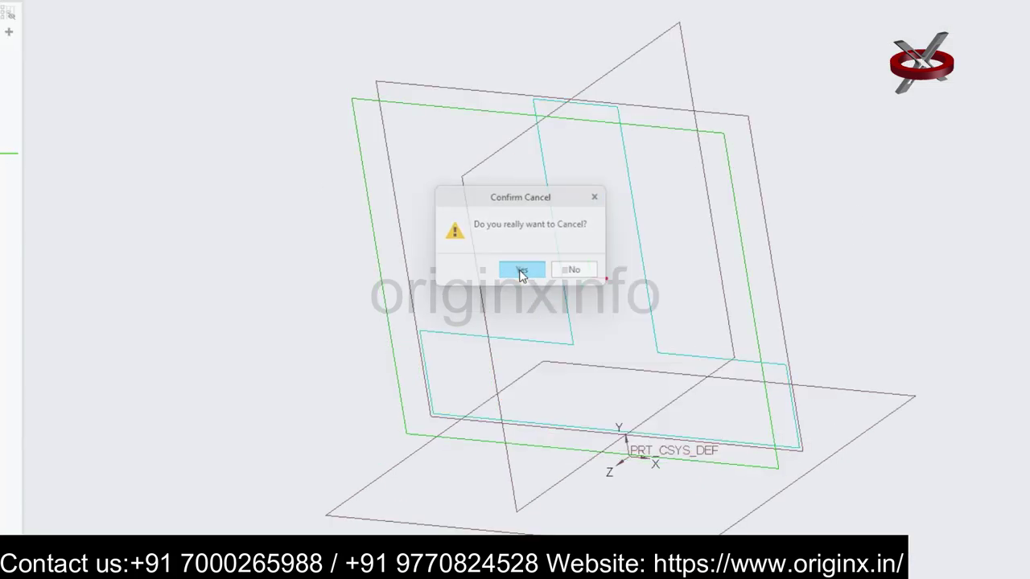
# Step: Redefine DTM1 with a -25 offset so it moves to the other side of FRONT
pyautogui.click(38, 206)
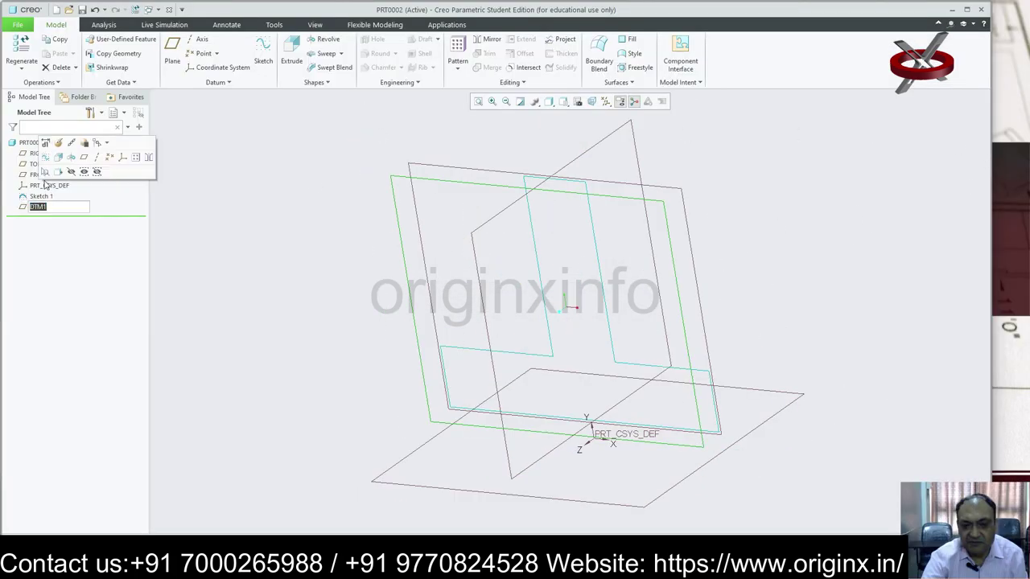
pyautogui.click(59, 146)
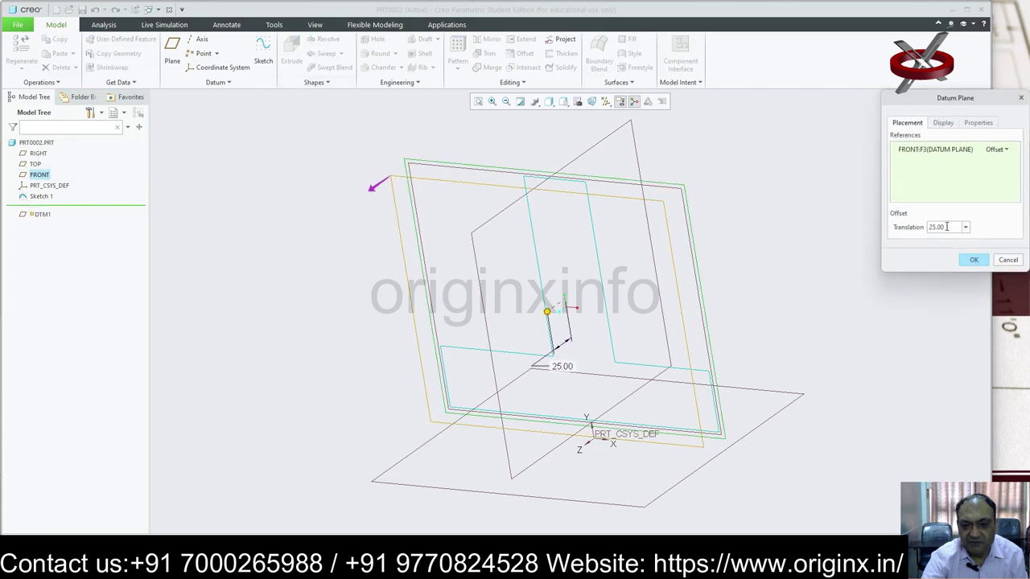
pyautogui.moveTo(947, 227); pyautogui.dragTo(907, 239)
pyautogui.write('-25')
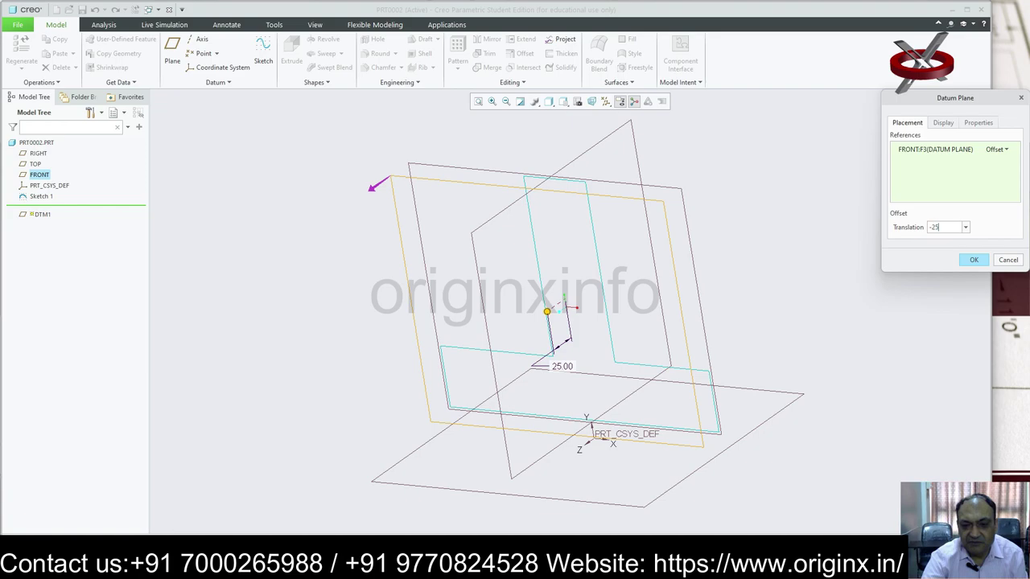
pyautogui.press('Return')
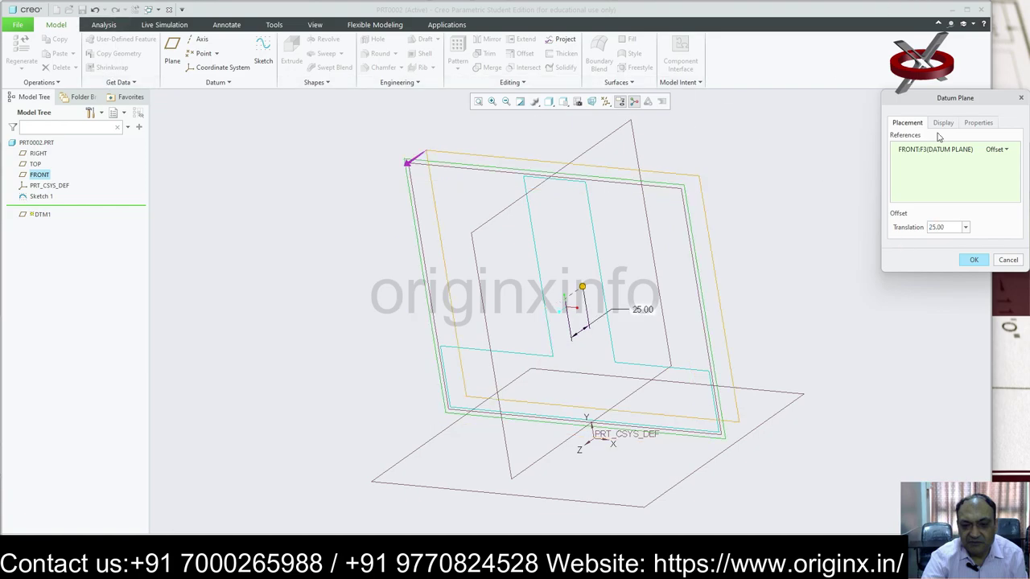
pyautogui.click(973, 261)
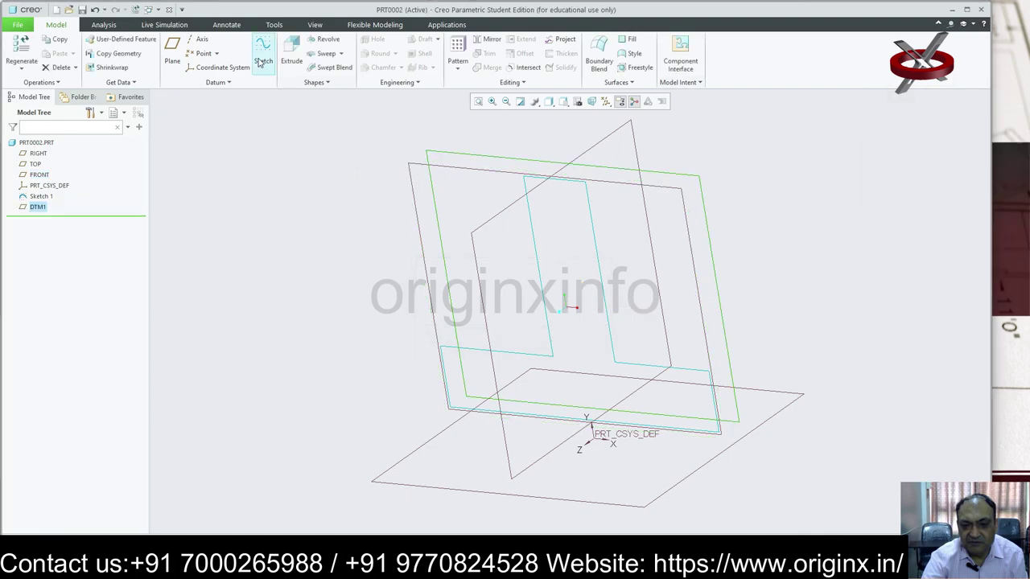
# Step: Extrude Sketch 1 up to DTM1 as a solid T, then undo it with Ctrl+Z
pyautogui.click(291, 55)
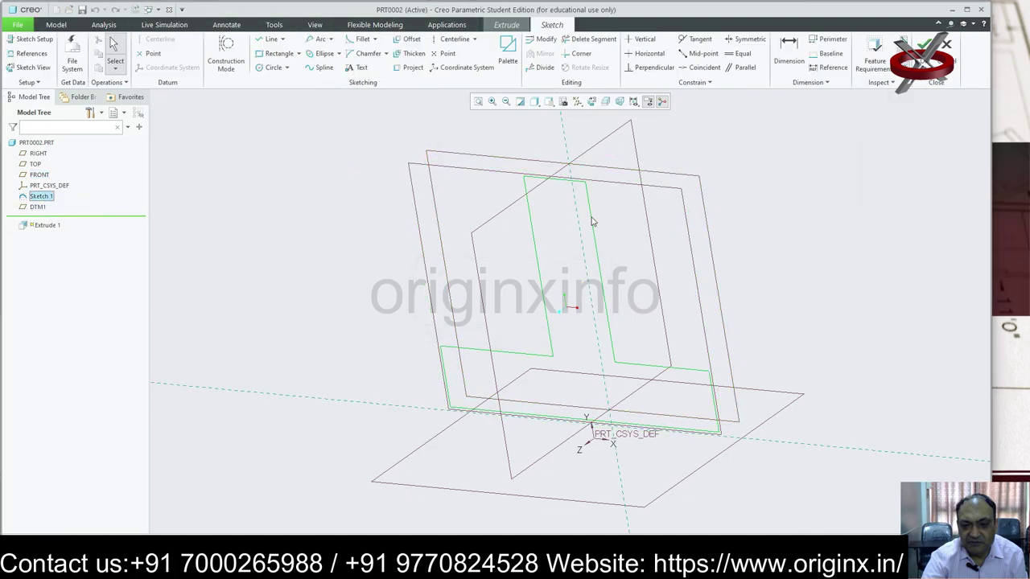
pyautogui.click(573, 253)
pyautogui.click(925, 45)
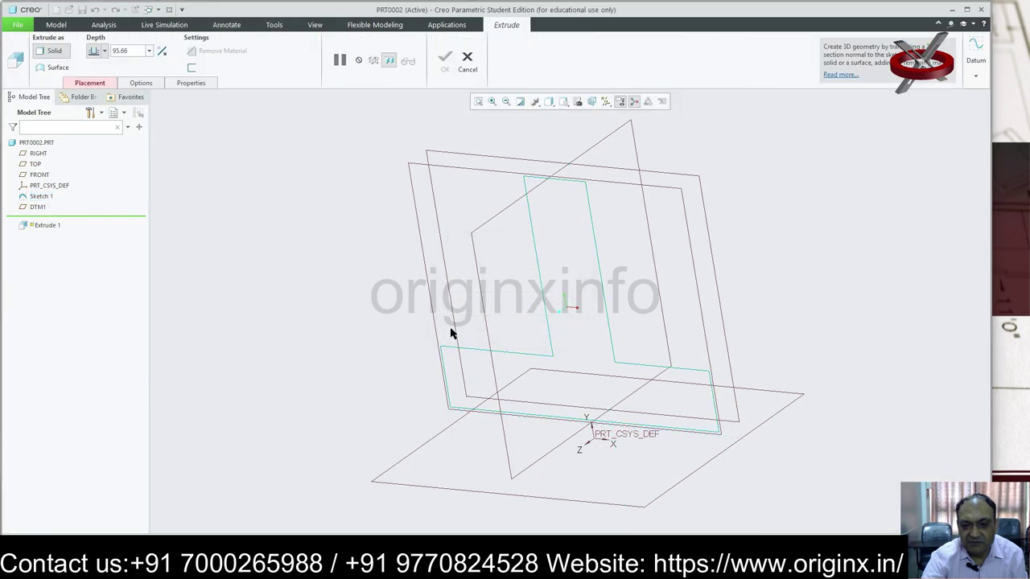
pyautogui.click(600, 277)
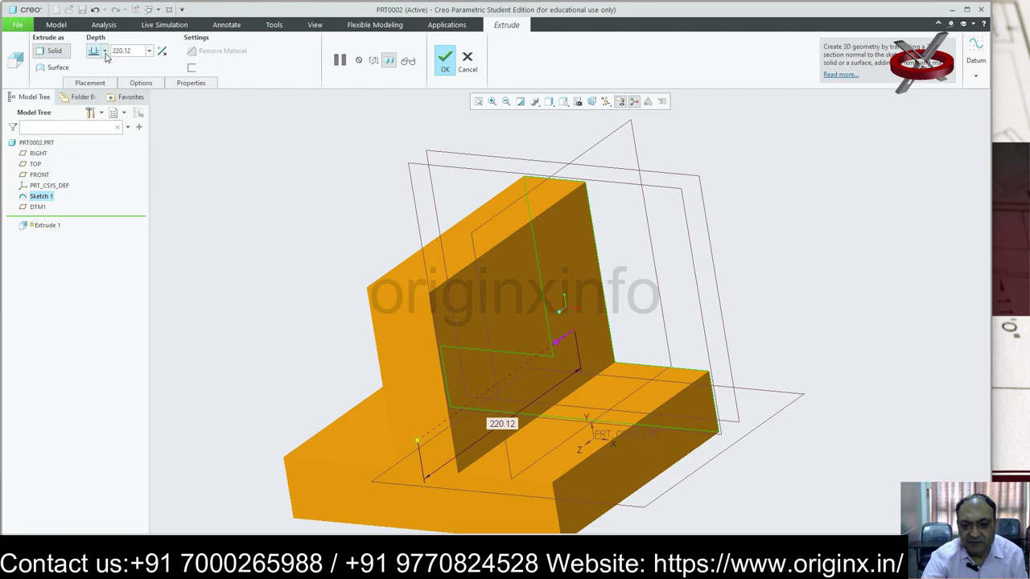
pyautogui.click(104, 51)
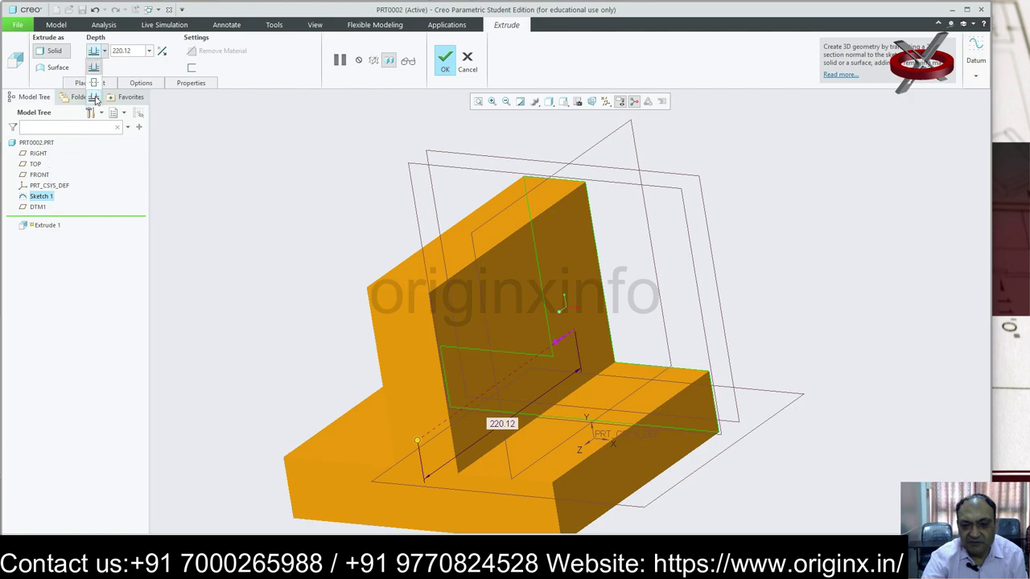
pyautogui.click(95, 98)
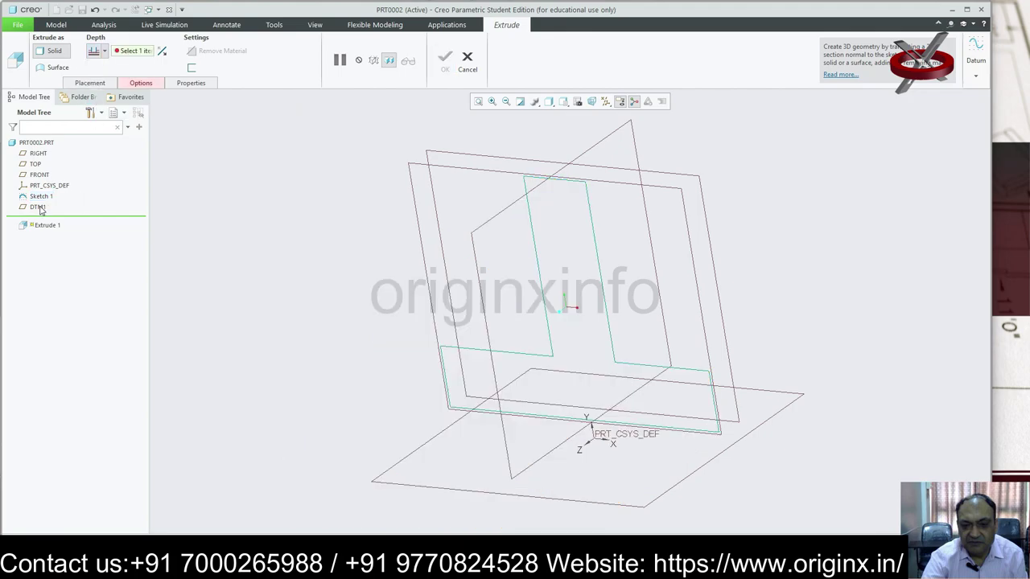
pyautogui.click(38, 207)
pyautogui.click(453, 64)
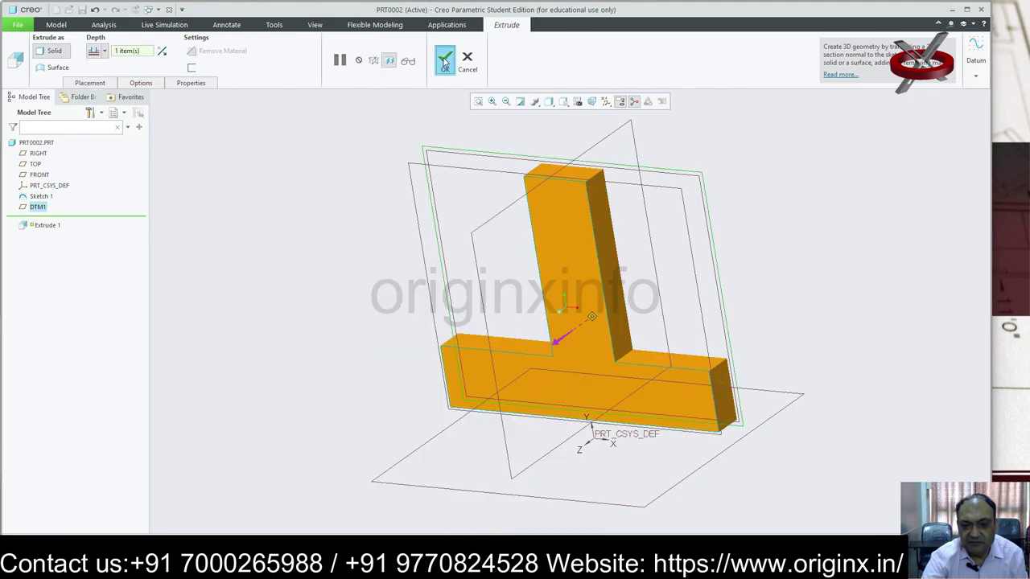
pyautogui.moveTo(799, 281)
pyautogui.mouseDown(button='middle')
pyautogui.moveTo(752, 274)
pyautogui.moveTo(715, 306)
pyautogui.mouseUp(button='middle')
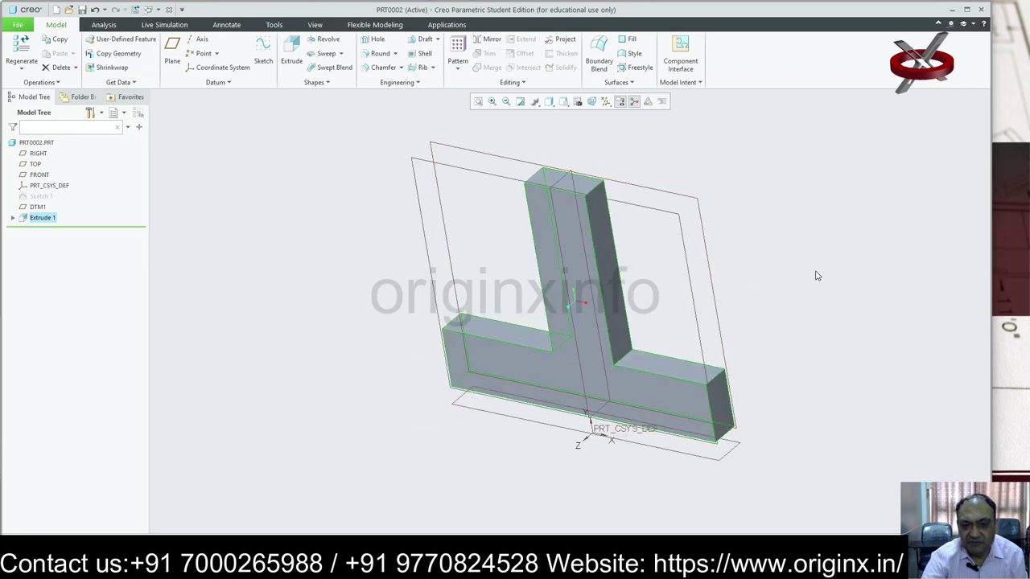
pyautogui.hotkey('ctrl', 'z')
pyautogui.hotkey('ctrl', 'z')
pyautogui.hotkey('ctrl', 'z')
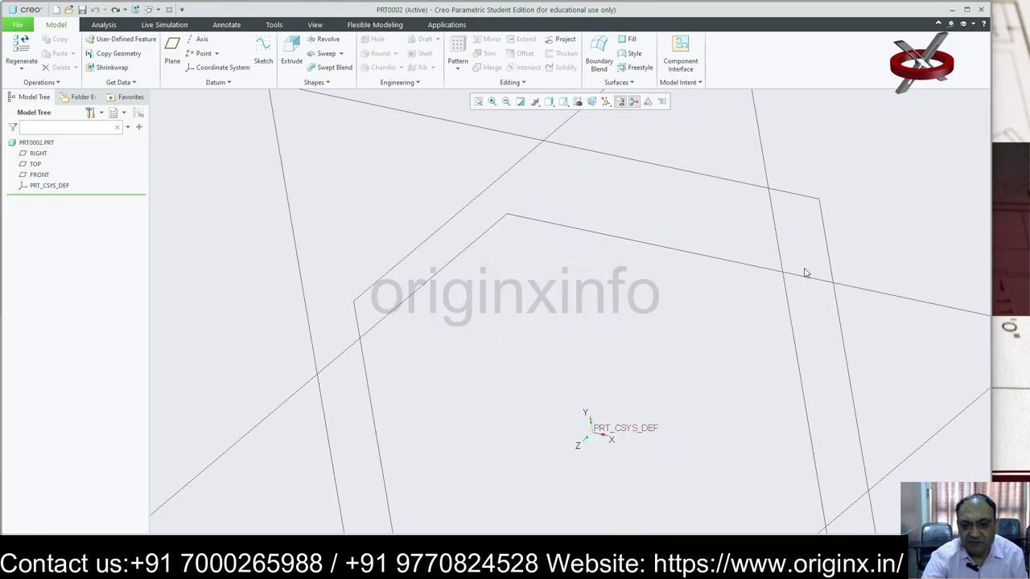
# Step: Start a new sketch on the FRONT plane and orient it face-on
pyautogui.scroll(-3, 650, 258)
pyautogui.scroll(-3, 639, 253)
pyautogui.scroll(-2, 644, 255)
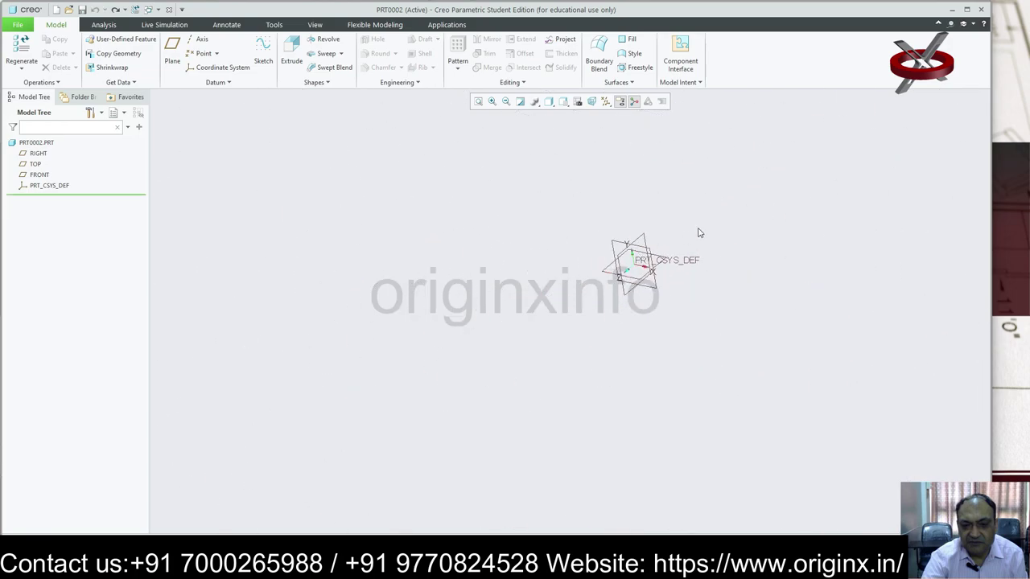
pyautogui.scroll(2, 700, 233)
pyautogui.scroll(2, 705, 233)
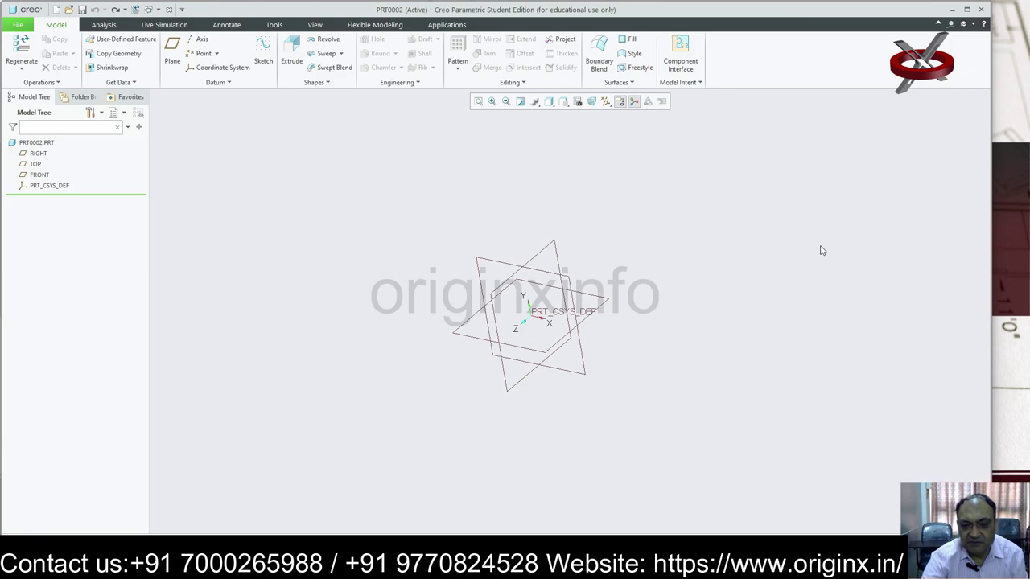
pyautogui.click(263, 52)
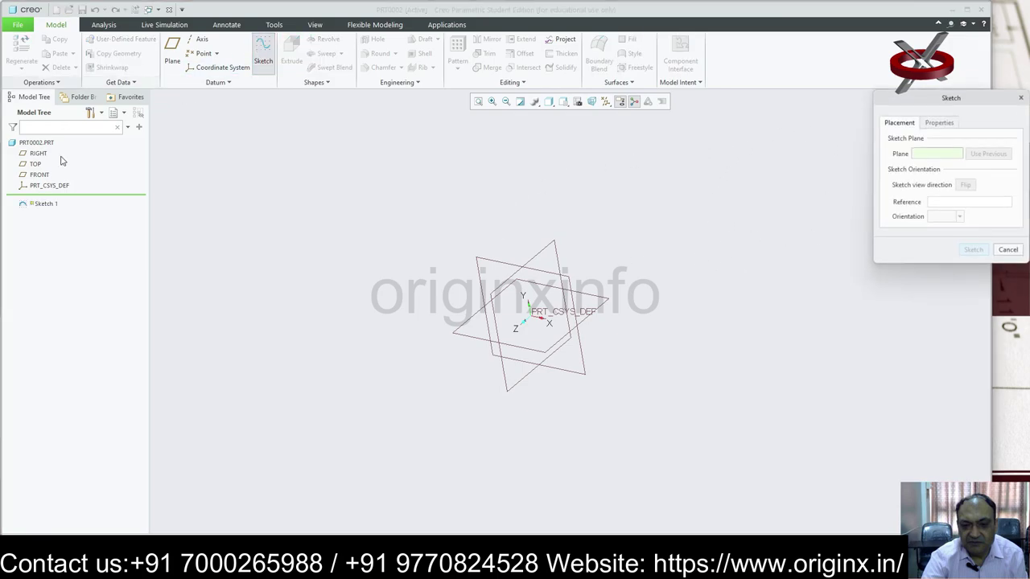
pyautogui.click(40, 175)
pyautogui.click(979, 254)
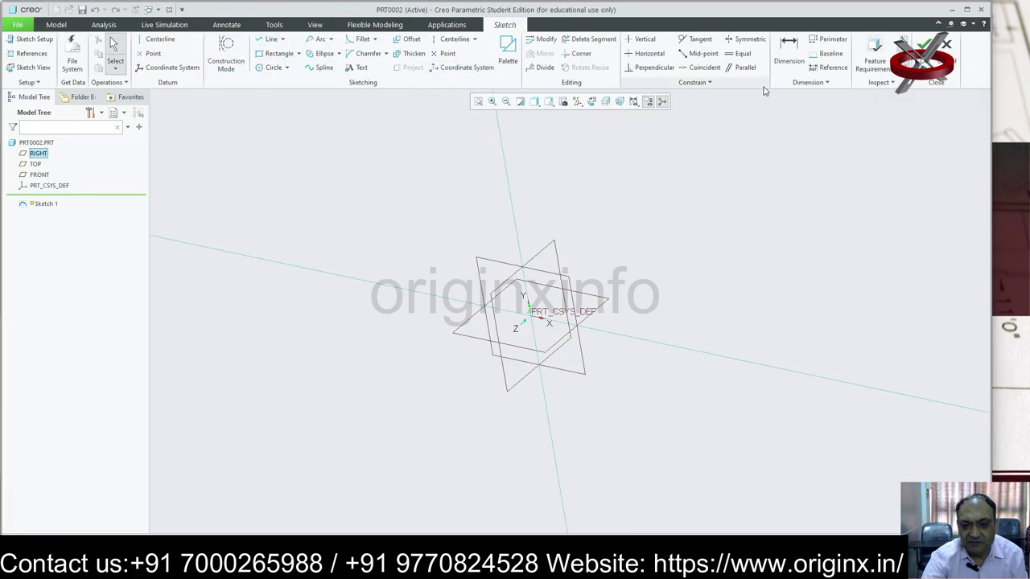
pyautogui.click(593, 101)
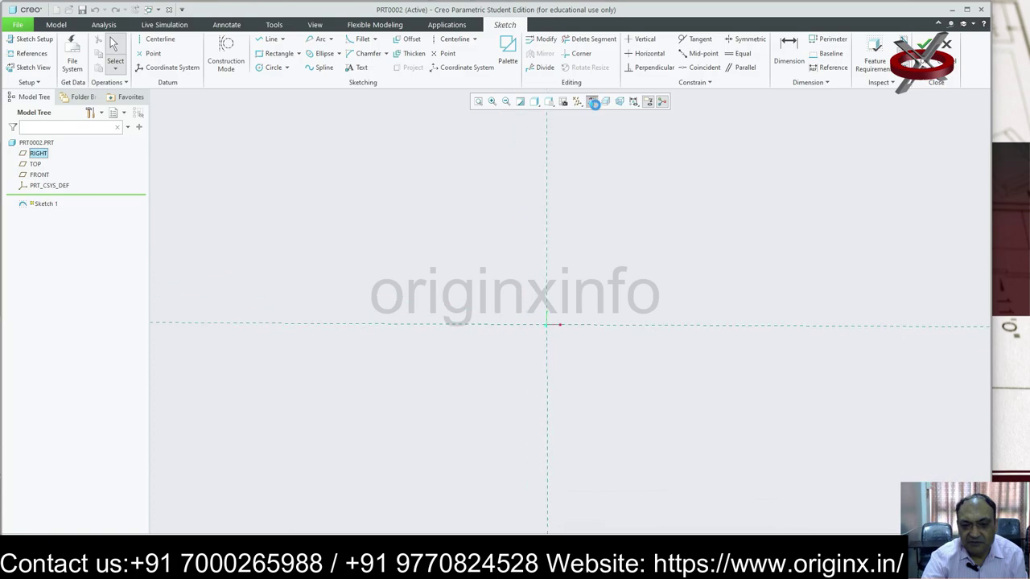
# Step: Draw the closed four-sided line outline with a slanted left edge and finish the sketch
pyautogui.click(282, 38)
pyautogui.click(278, 56)
pyautogui.click(596, 168)
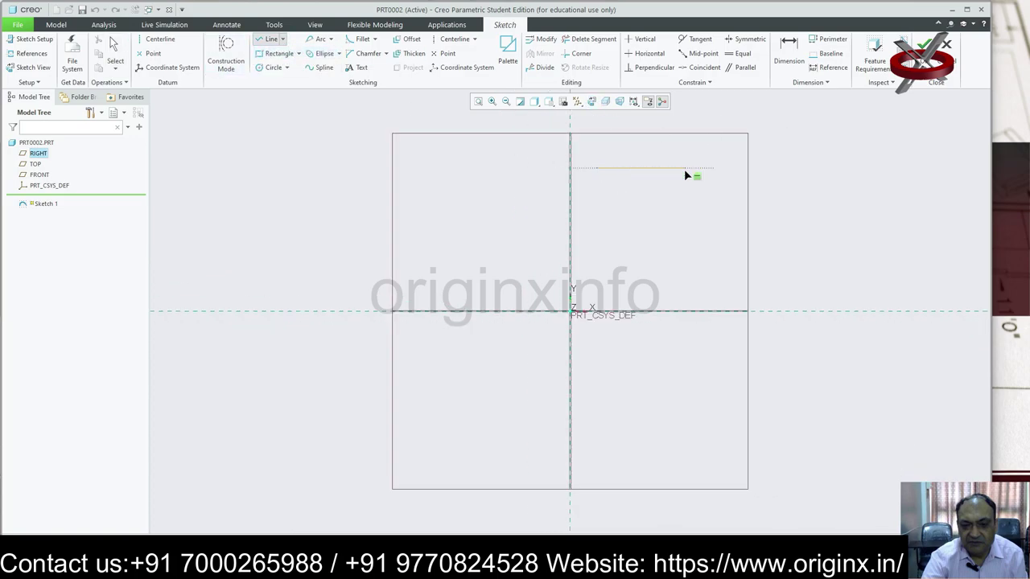
pyautogui.click(684, 168)
pyautogui.click(685, 274)
pyautogui.click(613, 278)
pyautogui.click(596, 168)
pyautogui.click(924, 44)
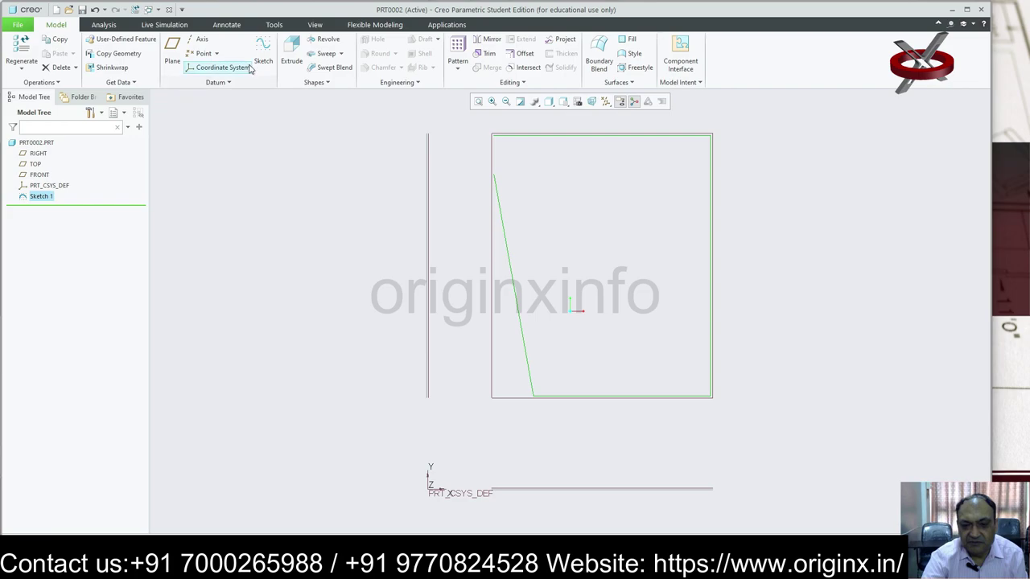
pyautogui.click(291, 55)
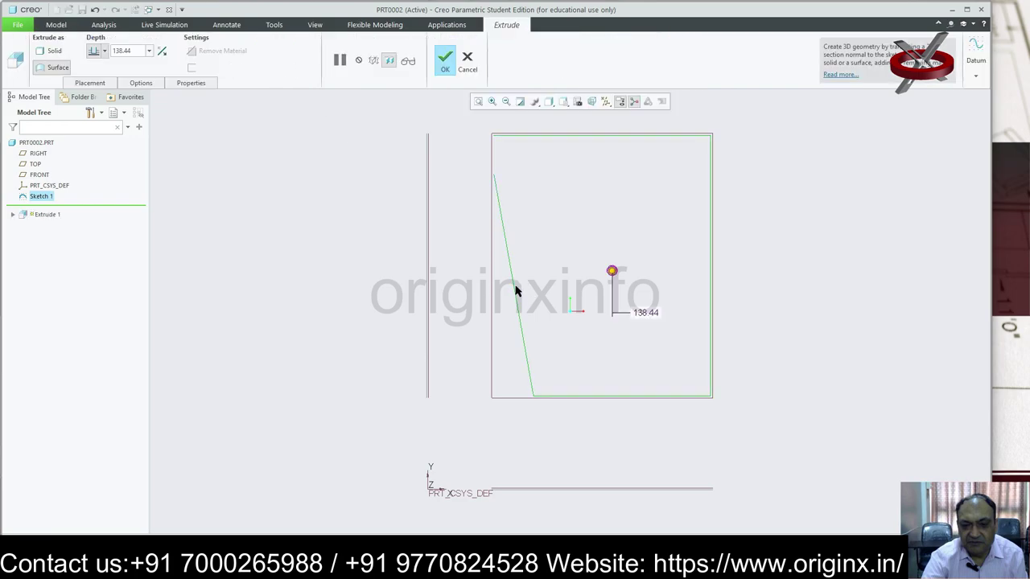
pyautogui.click(445, 62)
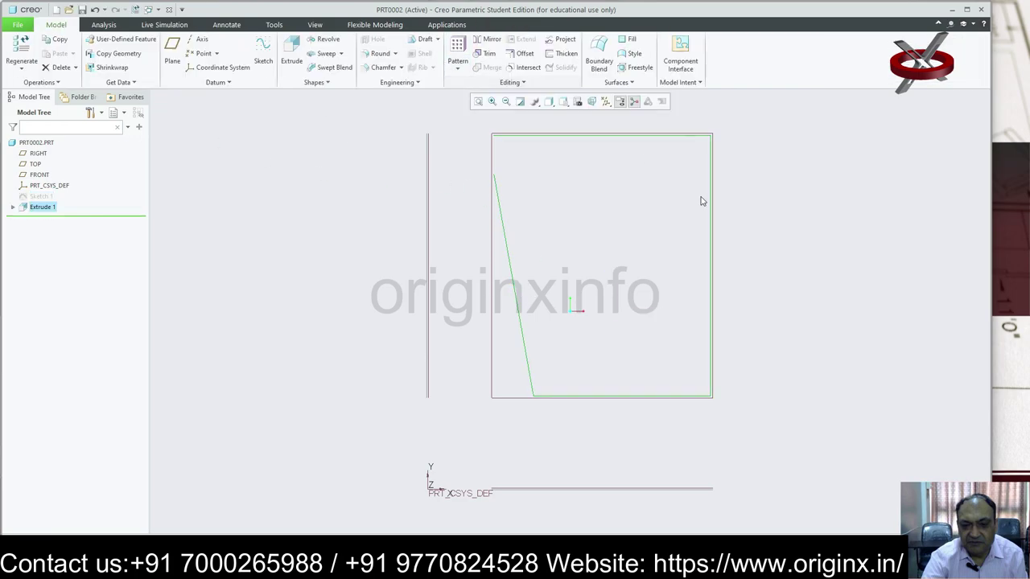
pyautogui.moveTo(727, 350)
pyautogui.mouseDown(button='middle')
pyautogui.moveTo(737, 365)
pyautogui.moveTo(695, 340)
pyautogui.mouseUp(button='middle')
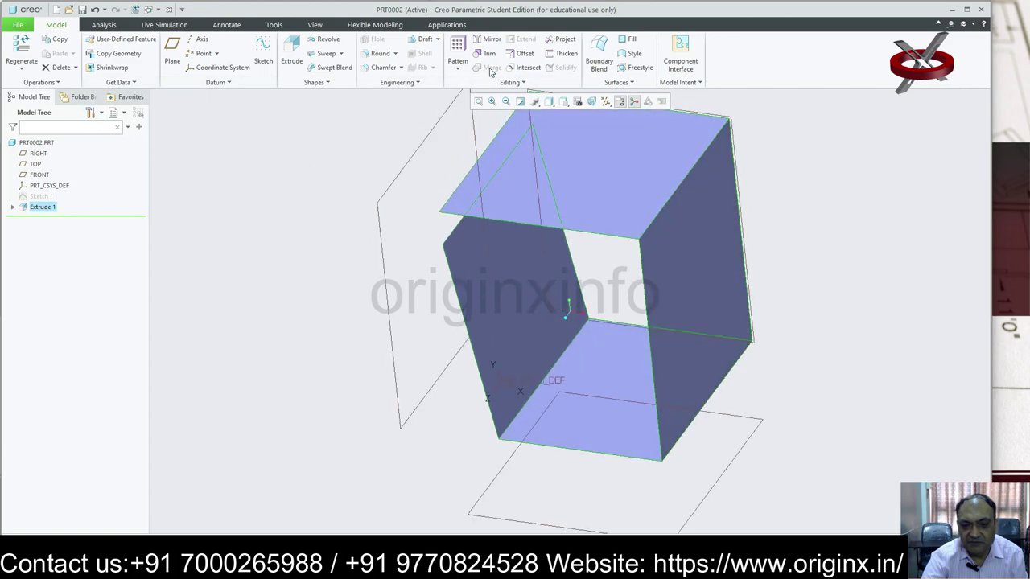
pyautogui.click(54, 67)
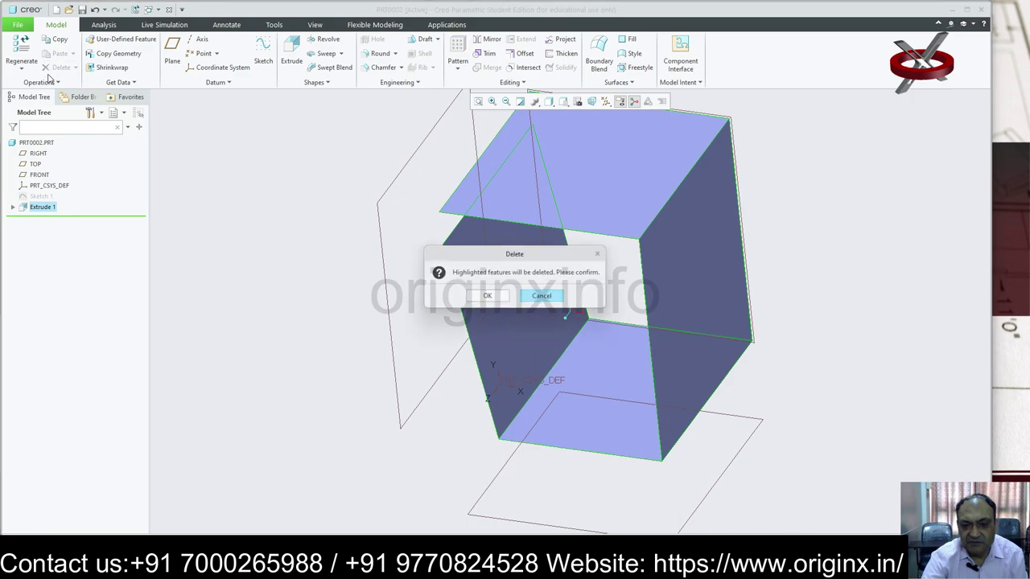
pyautogui.click(431, 300)
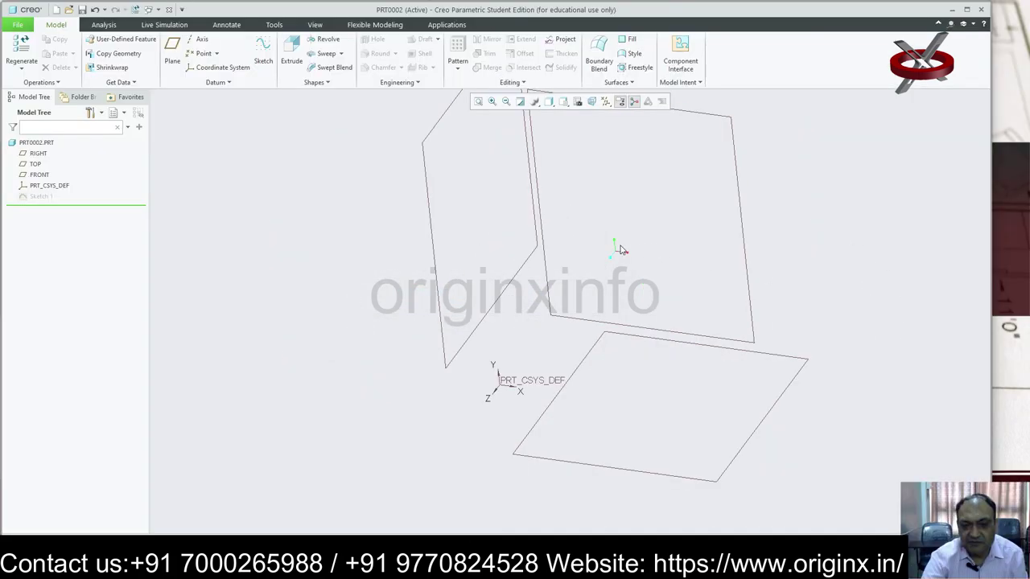
pyautogui.scroll(-2, 690, 307)
pyautogui.scroll(-1, 691, 307)
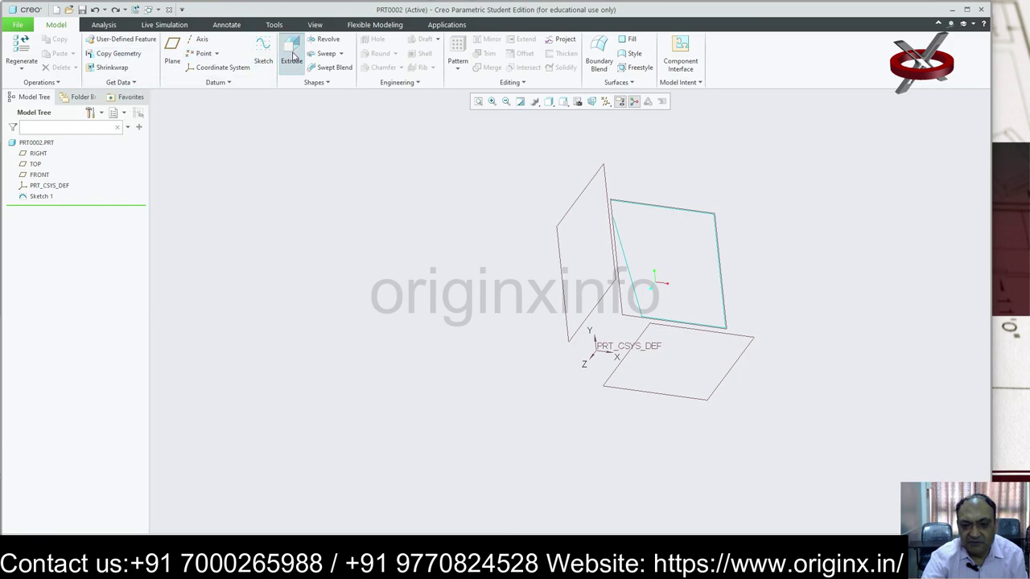
pyautogui.click(291, 53)
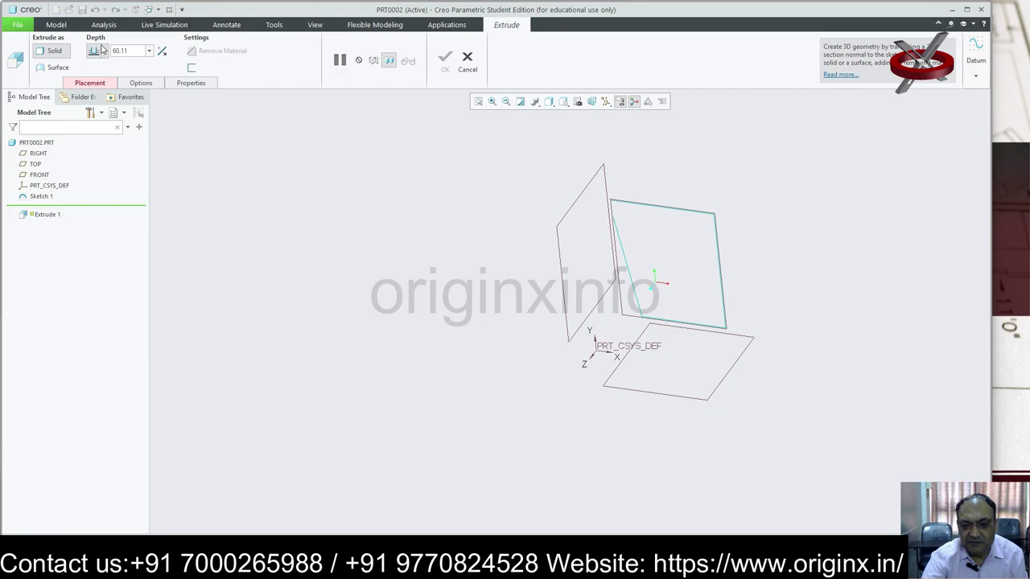
pyautogui.click(49, 70)
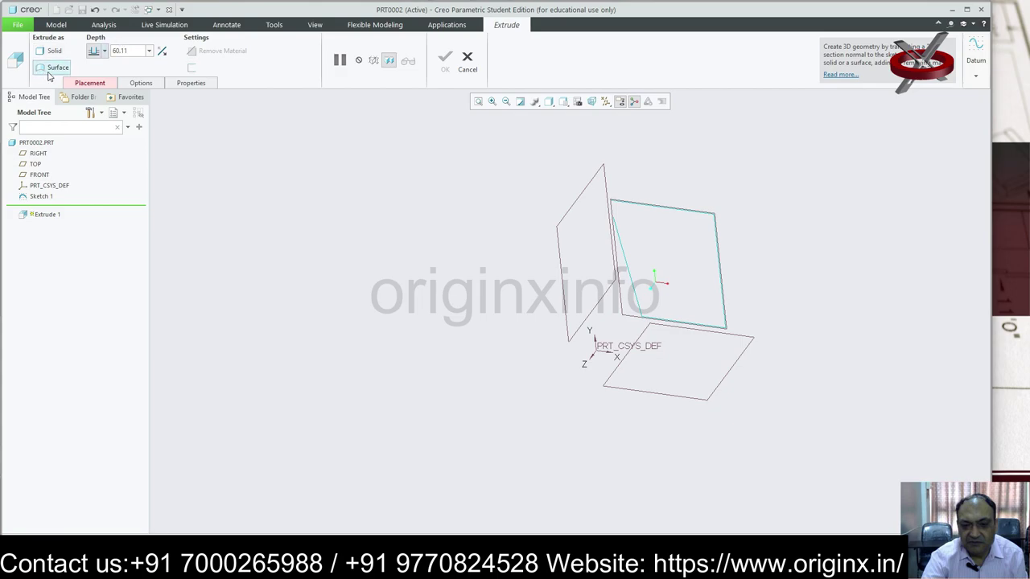
pyautogui.click(718, 254)
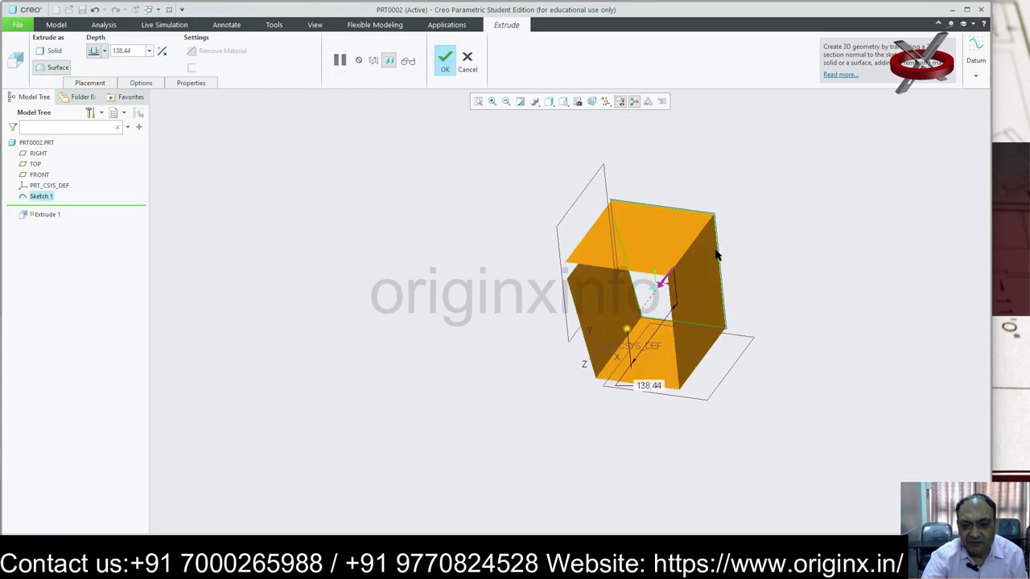
pyautogui.click(660, 286)
pyautogui.moveTo(719, 274)
pyautogui.mouseDown(button='middle')
pyautogui.moveTo(770, 211)
pyautogui.moveTo(747, 249)
pyautogui.moveTo(775, 249)
pyautogui.moveTo(751, 266)
pyautogui.moveTo(763, 271)
pyautogui.mouseUp(button='middle')
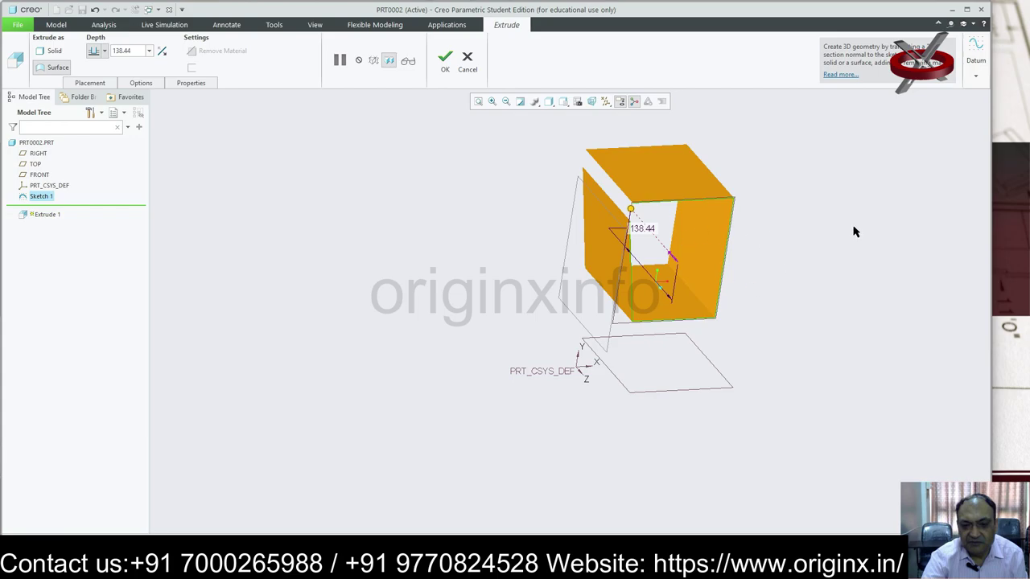
pyautogui.click(753, 235)
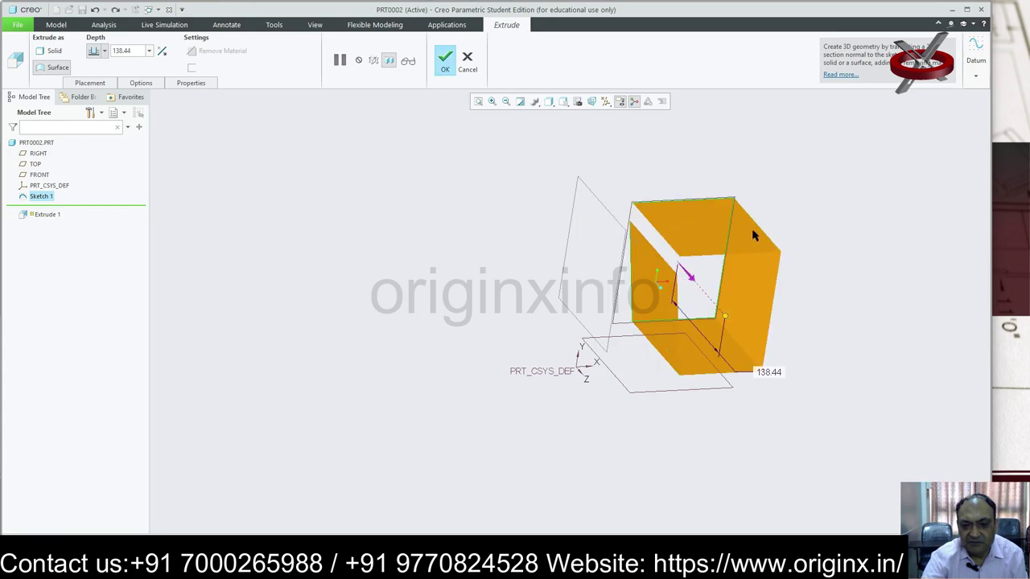
pyautogui.click(468, 60)
pyautogui.click(516, 302)
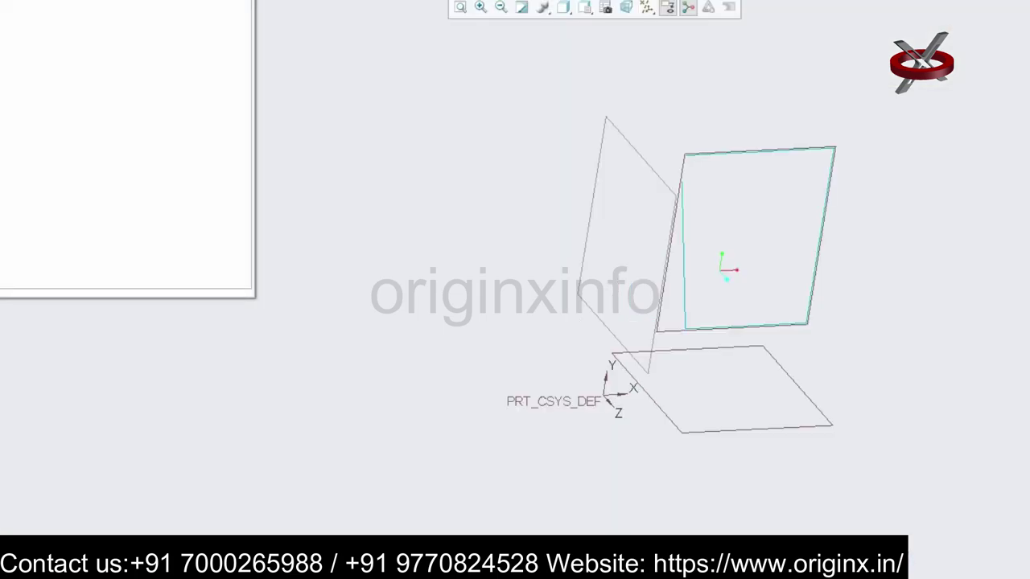
# Step: Create new solid part PRT0005 after changing the file name past the name-in-use error
pyautogui.hotkey('ctrl', 'n')
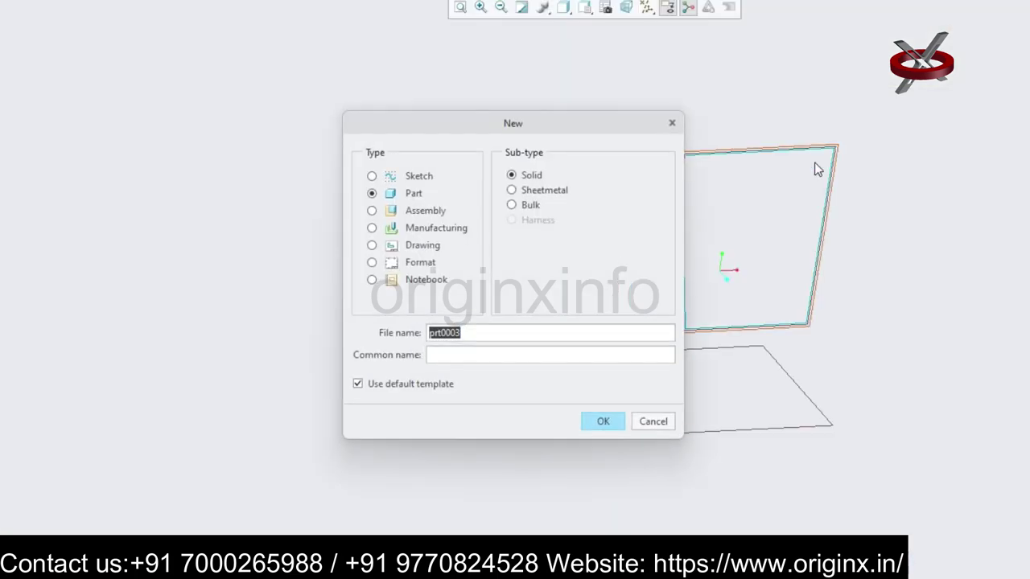
pyautogui.click(470, 335)
pyautogui.moveTo(460, 336); pyautogui.dragTo(454, 337)
pyautogui.write('1')
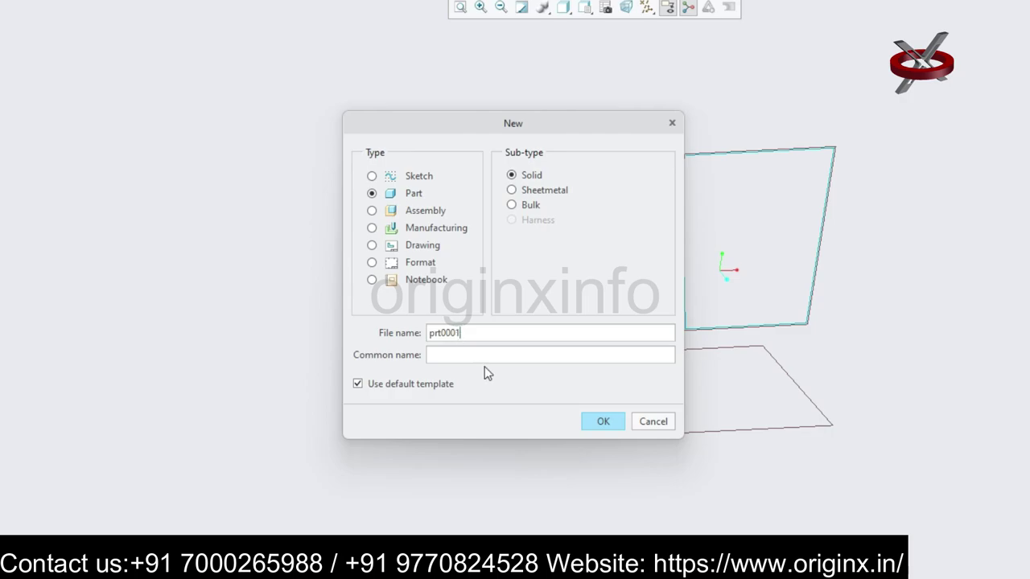
pyautogui.click(598, 426)
pyautogui.click(512, 304)
pyautogui.click(606, 423)
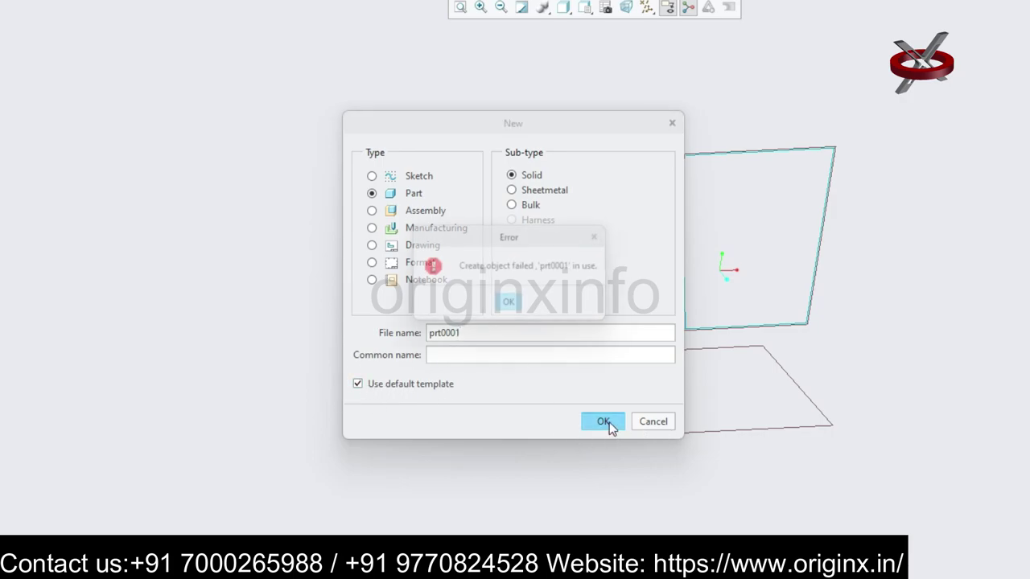
pyautogui.click(512, 307)
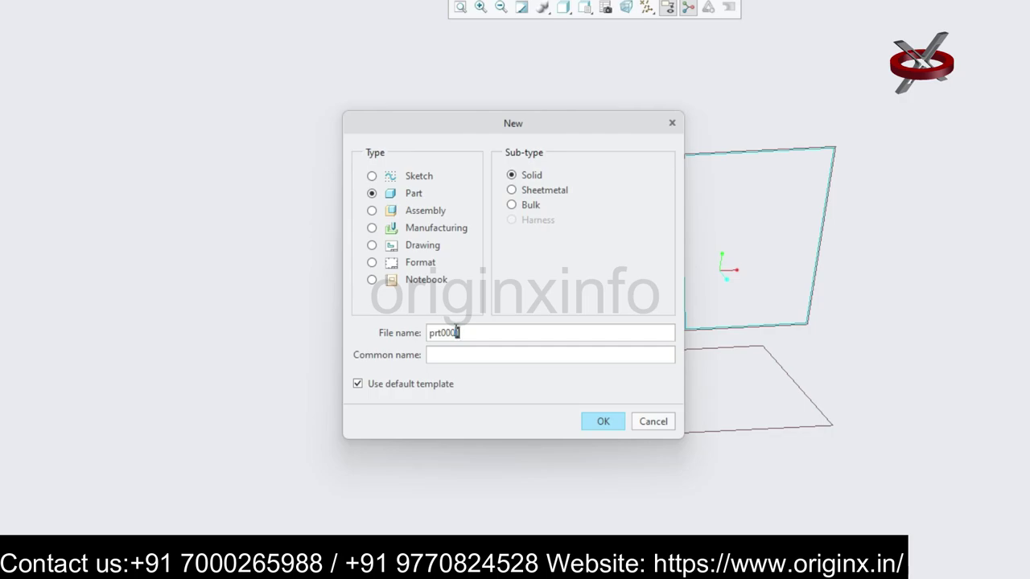
pyautogui.write('5')
pyautogui.click(604, 423)
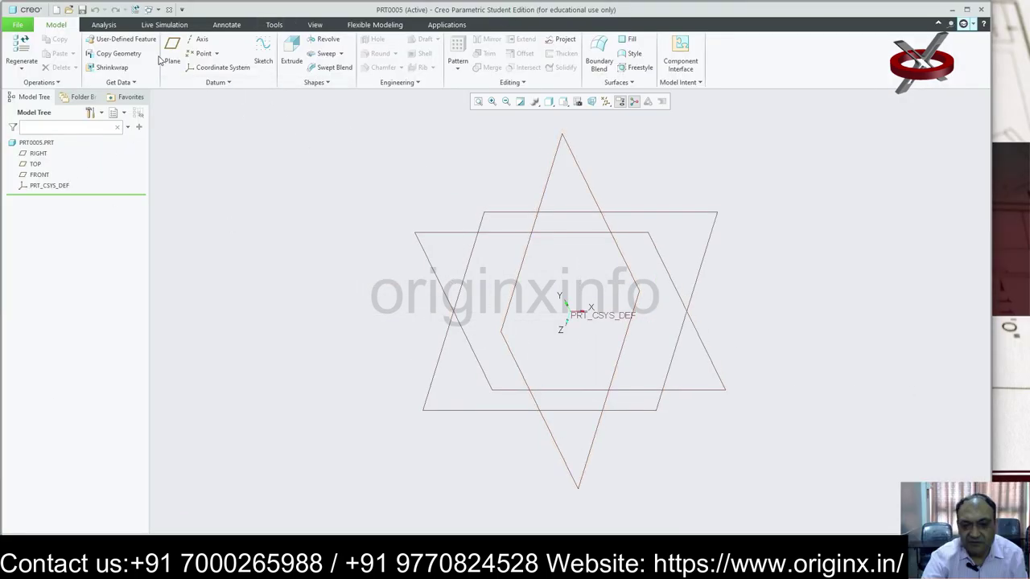
# Step: Abandon the first empty sketch and restart sketching on the FRONT plane, viewed face-on
pyautogui.click(265, 52)
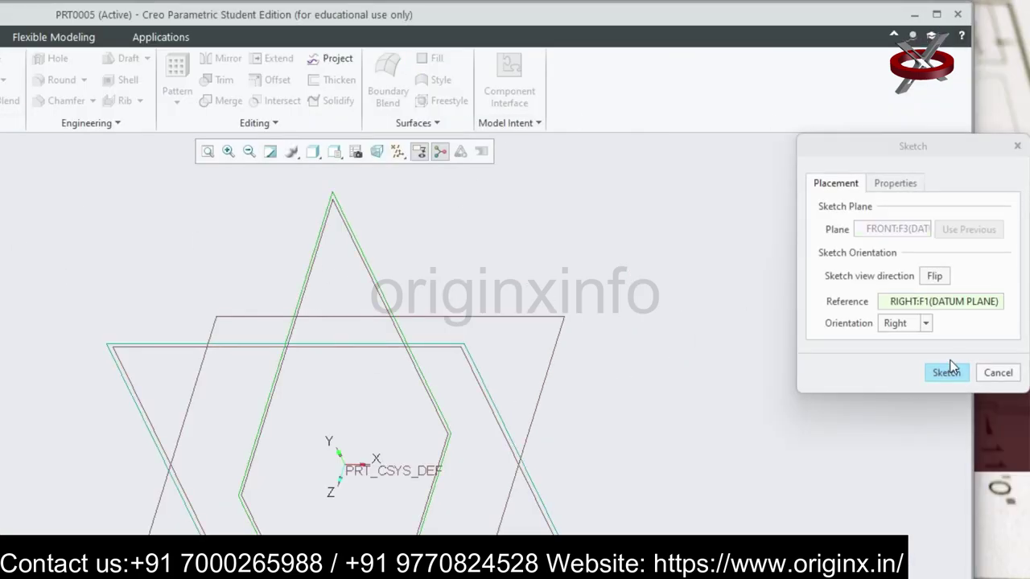
pyautogui.click(947, 373)
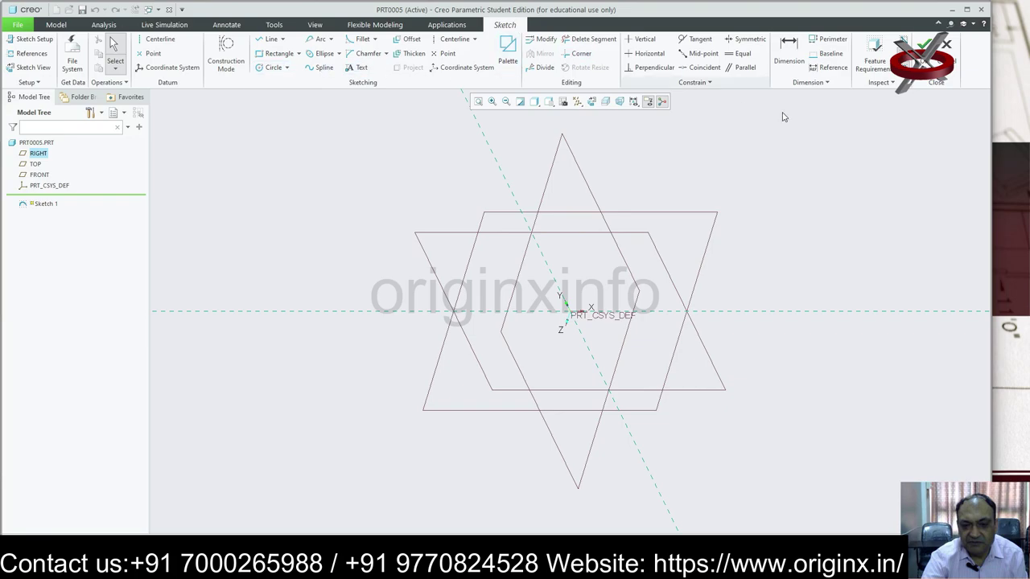
pyautogui.click(923, 44)
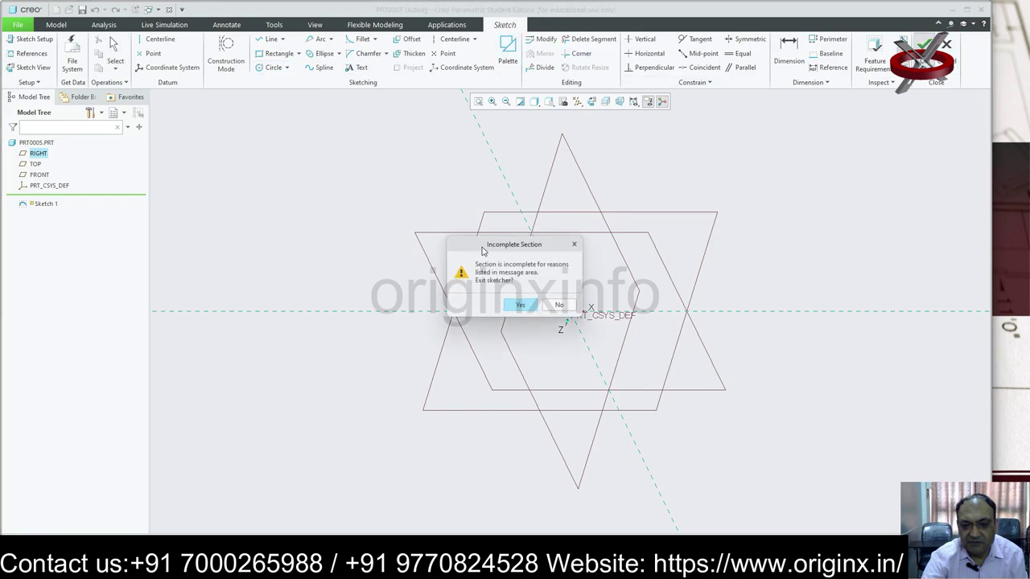
pyautogui.click(521, 305)
pyautogui.click(263, 56)
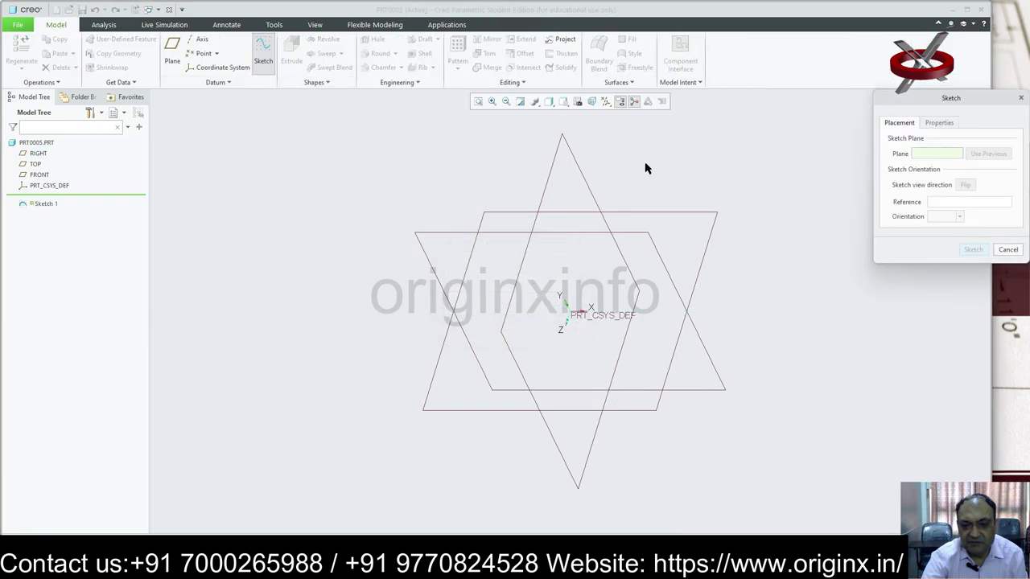
pyautogui.click(38, 152)
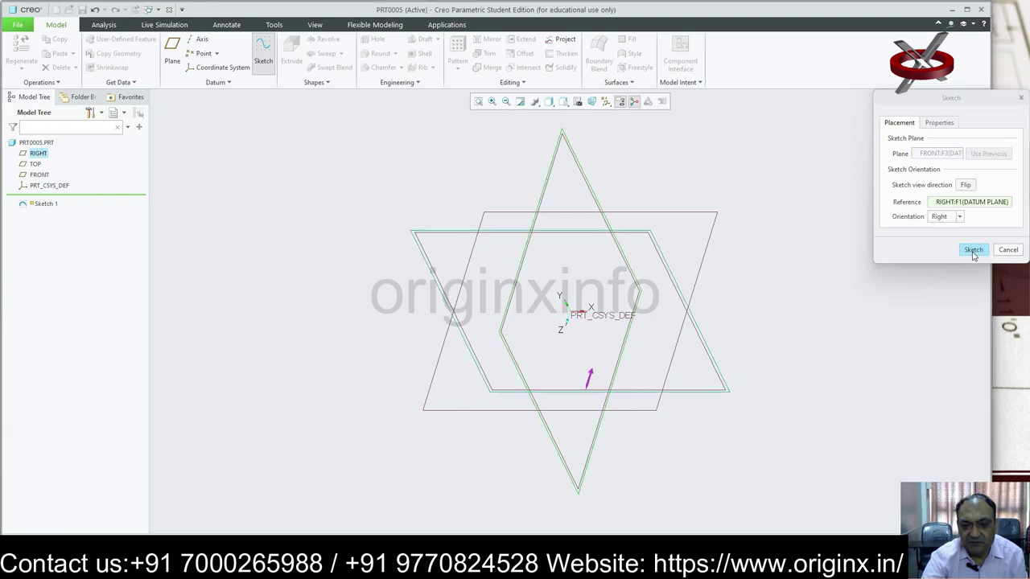
pyautogui.click(974, 249)
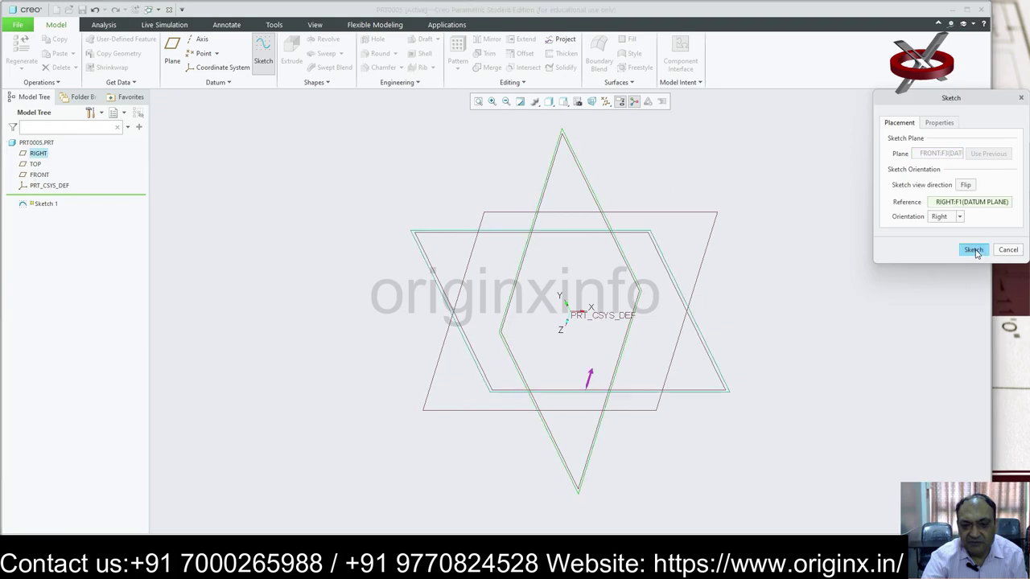
pyautogui.click(592, 102)
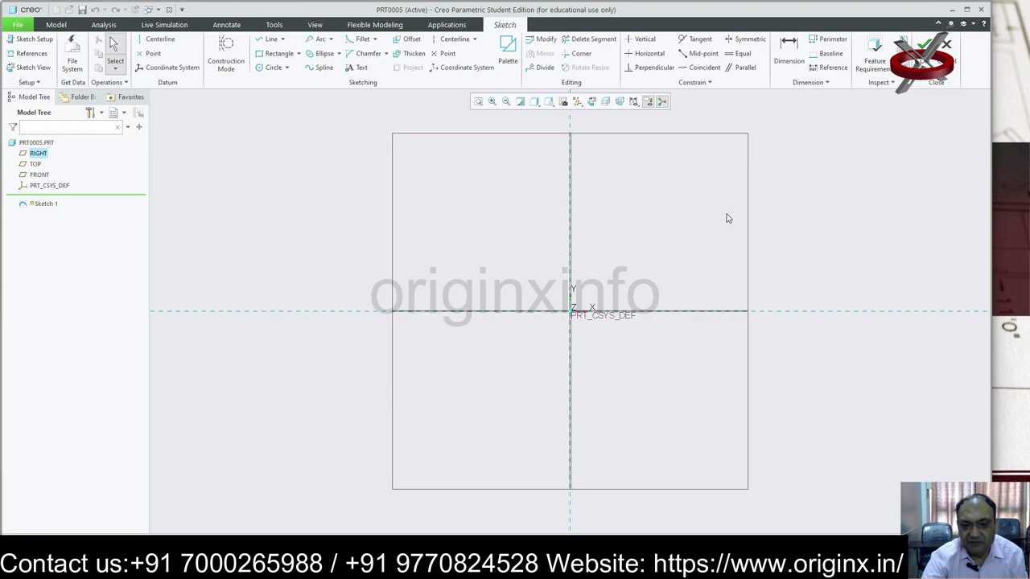
# Step: Draw a corner rectangle, dimension it 150 and 300 wide, and finish Sketch 1
pyautogui.click(299, 53)
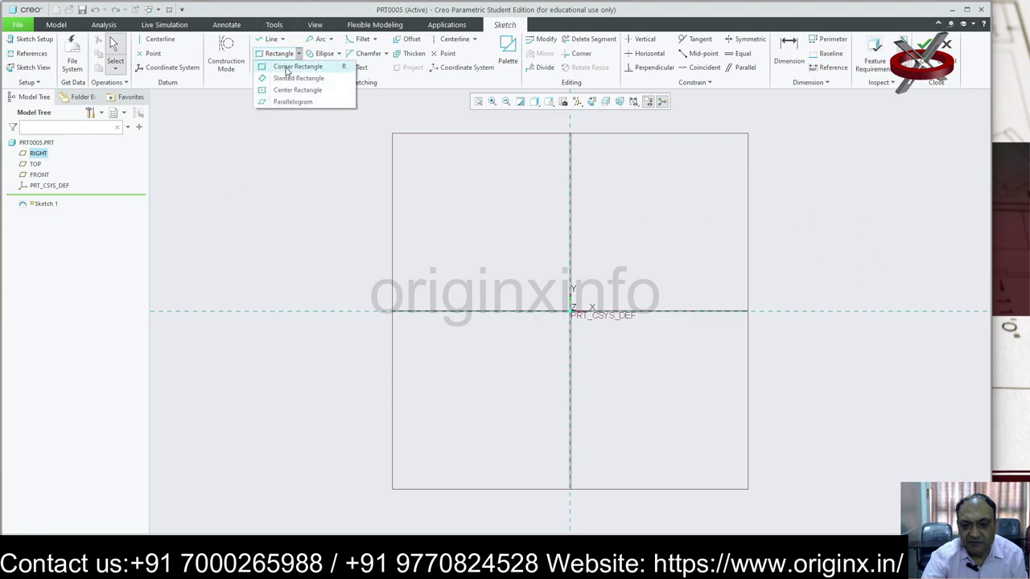
pyautogui.click(294, 68)
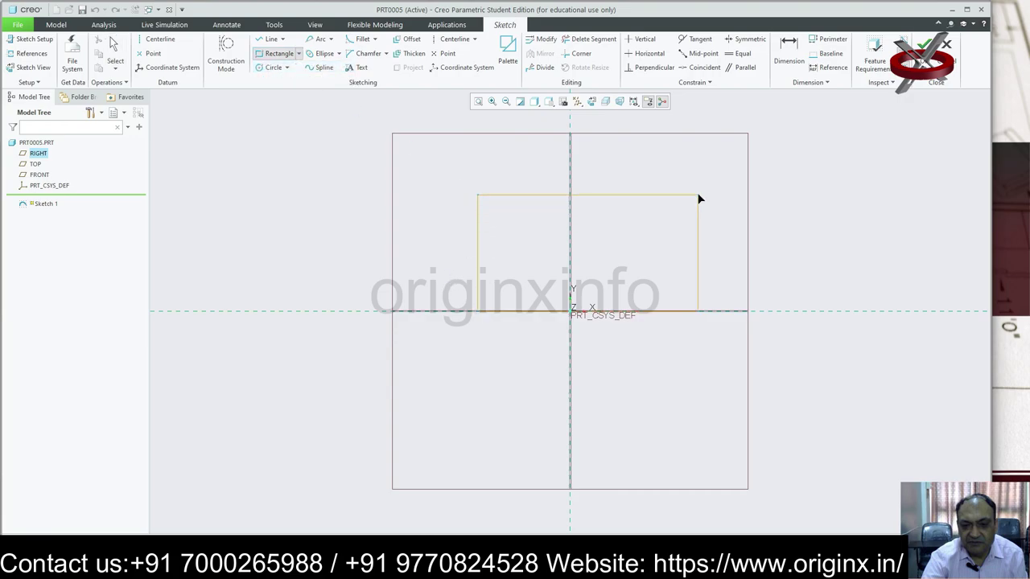
pyautogui.middleClick(891, 235)
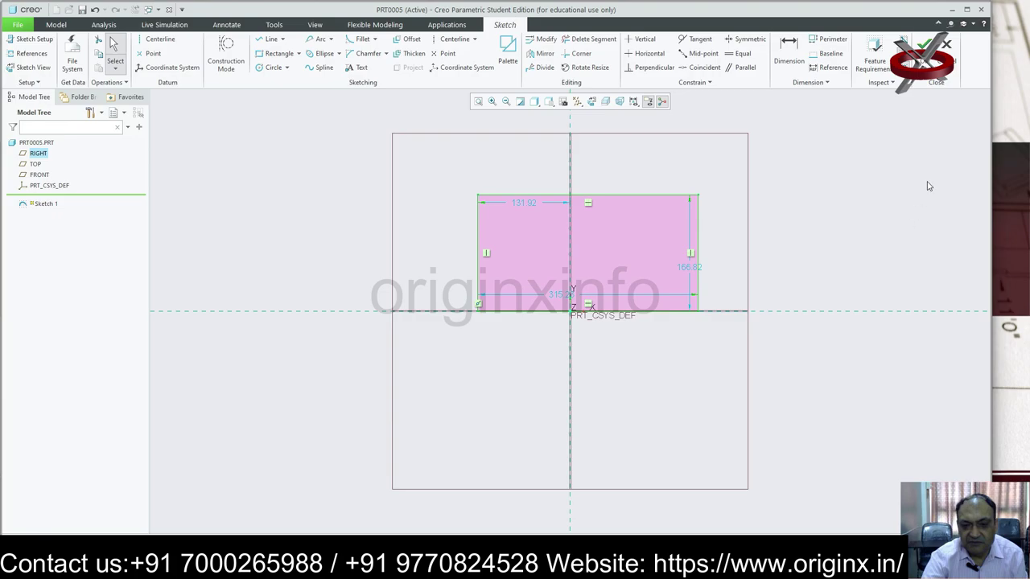
pyautogui.doubleClick(523, 201)
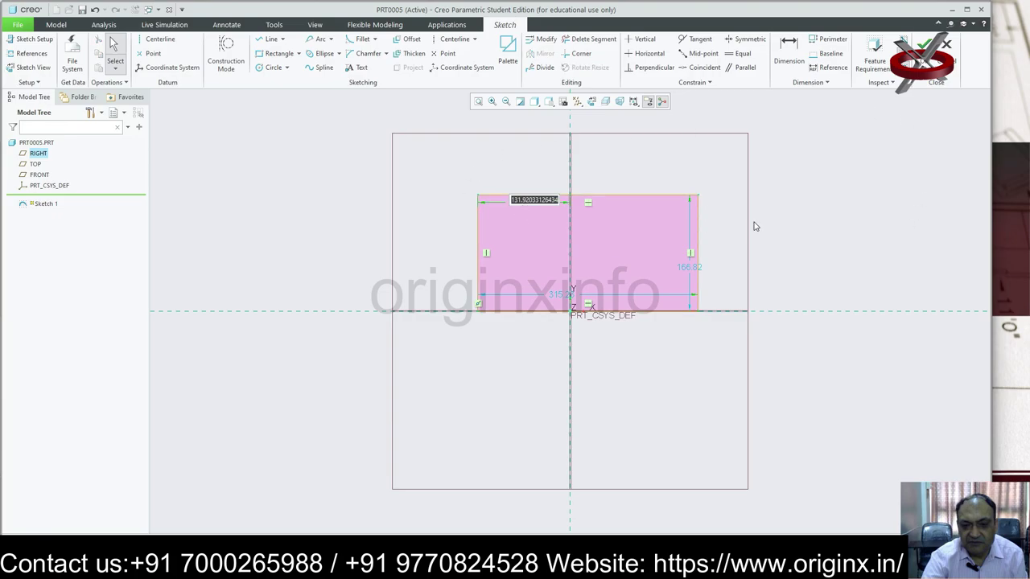
pyautogui.write('150')
pyautogui.press('Return')
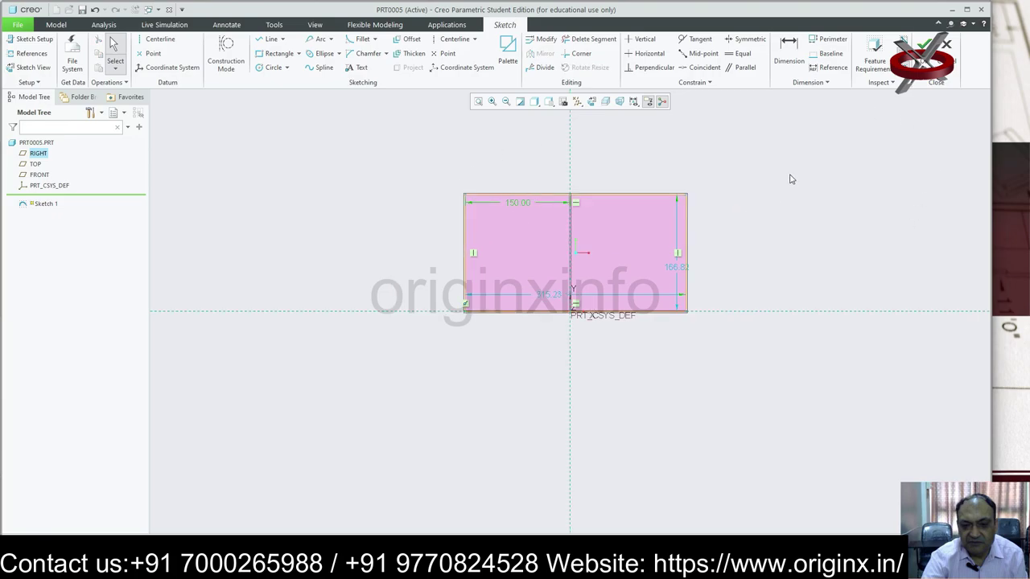
pyautogui.doubleClick(554, 297)
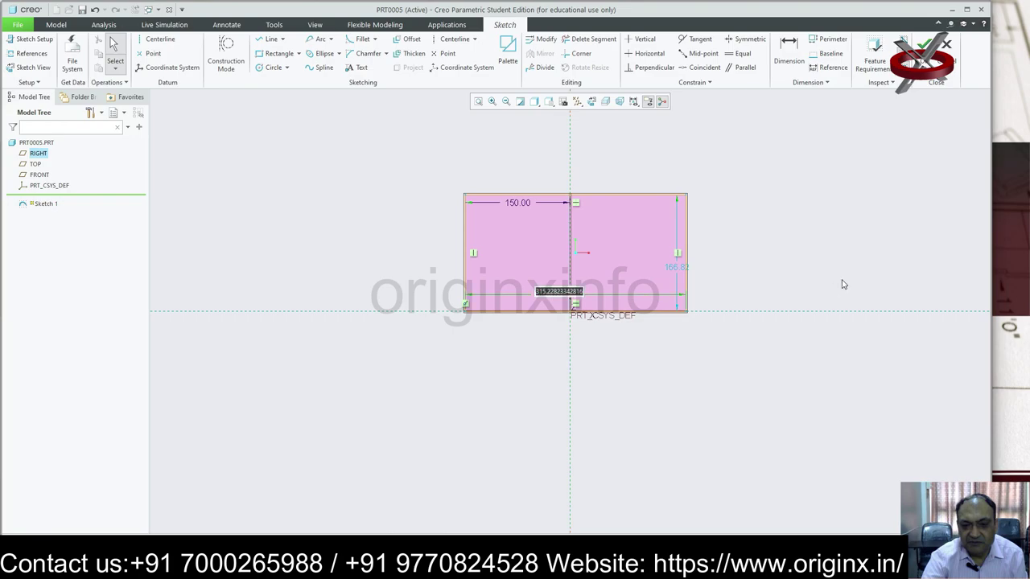
pyautogui.write('300.00')
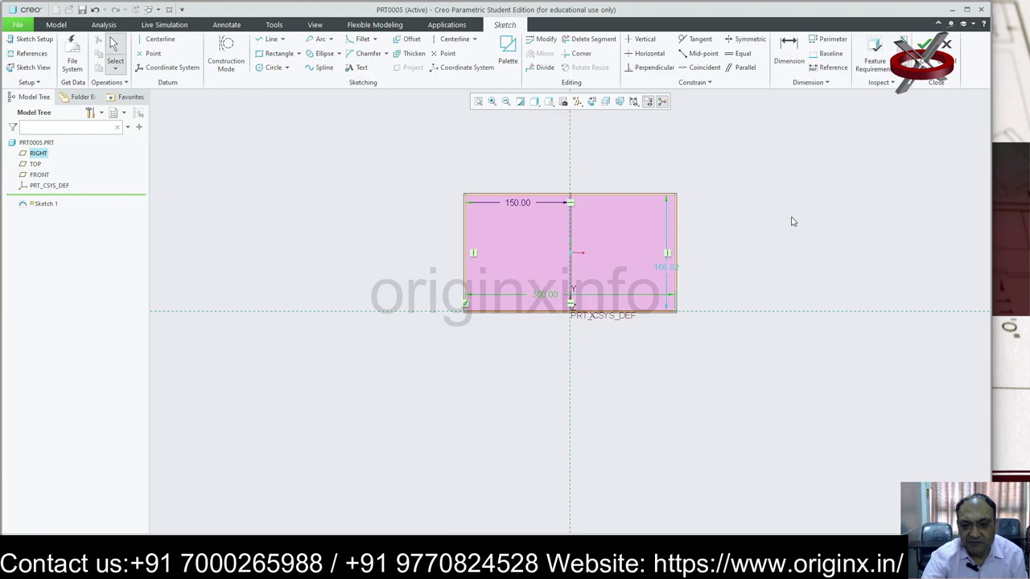
pyautogui.click(923, 42)
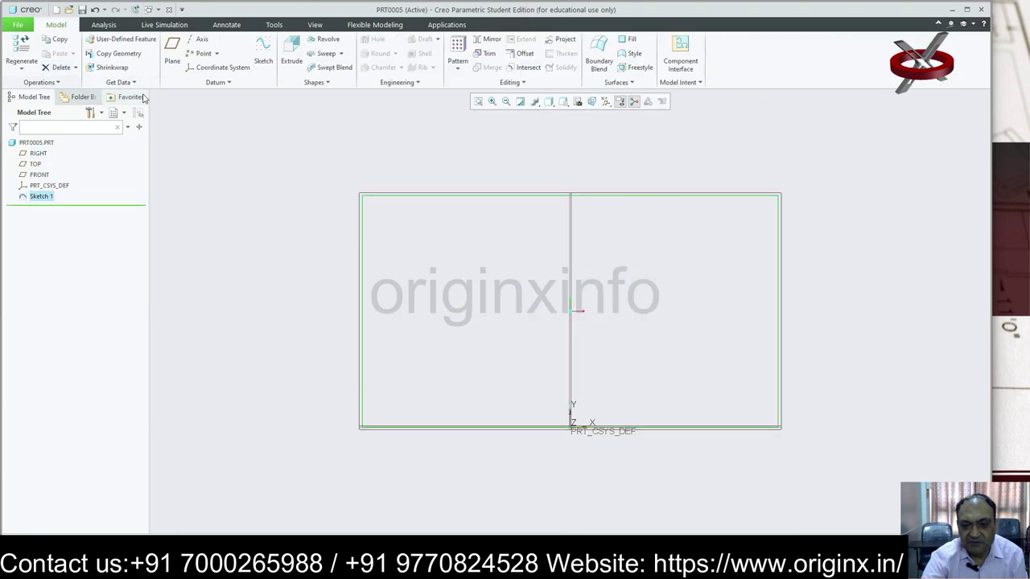
# Step: Extrude the rectangle sketch into a solid block 100 deep, then select its front face
pyautogui.click(292, 56)
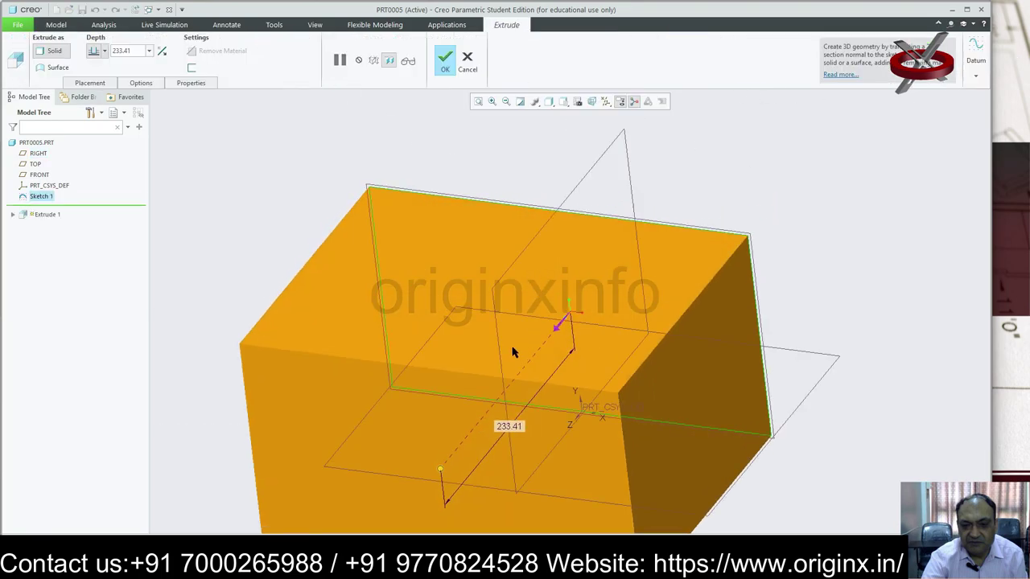
pyautogui.moveTo(441, 470); pyautogui.dragTo(496, 400)
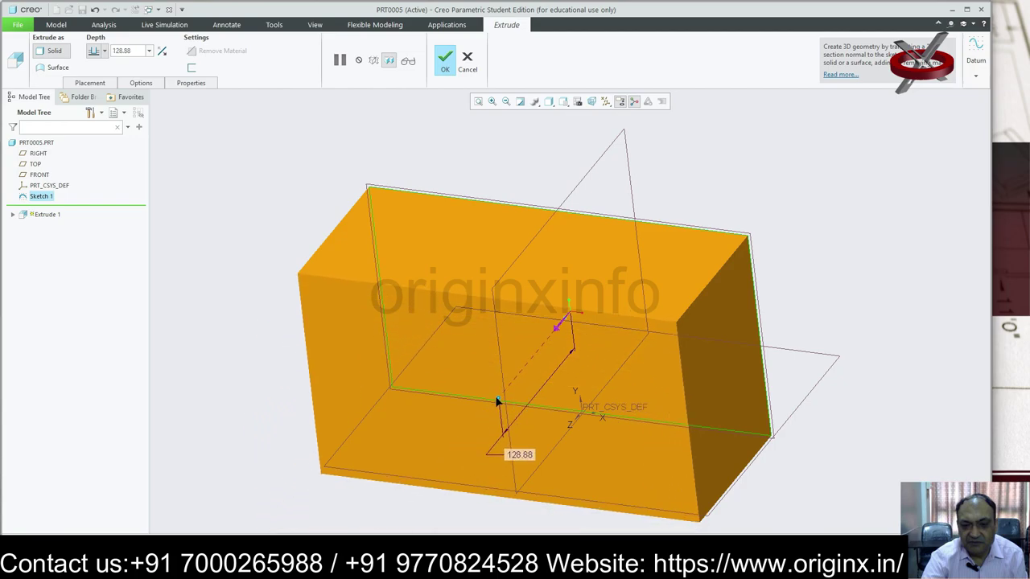
pyautogui.doubleClick(139, 51)
pyautogui.write('100')
pyautogui.press('Return')
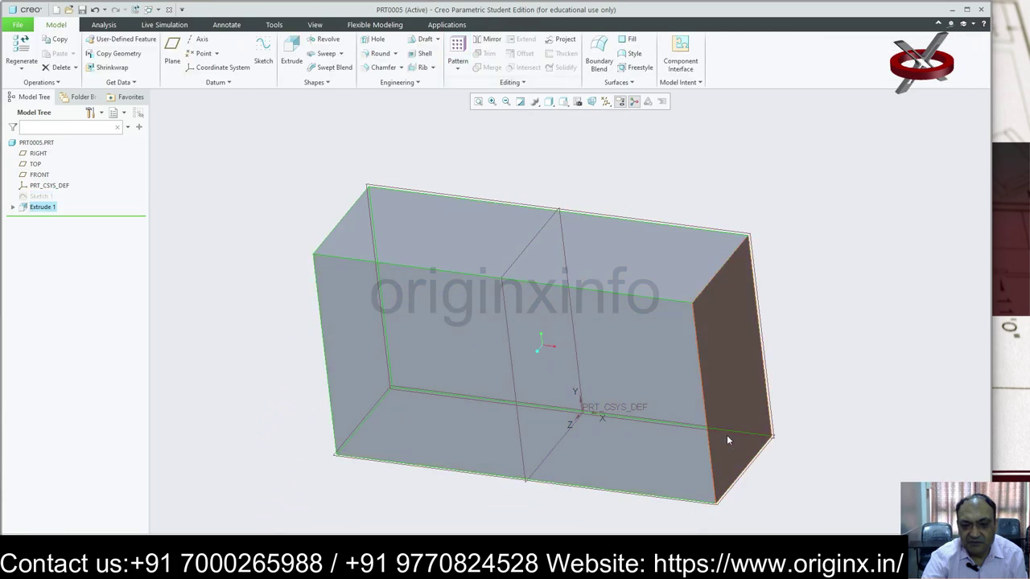
pyautogui.click(446, 449)
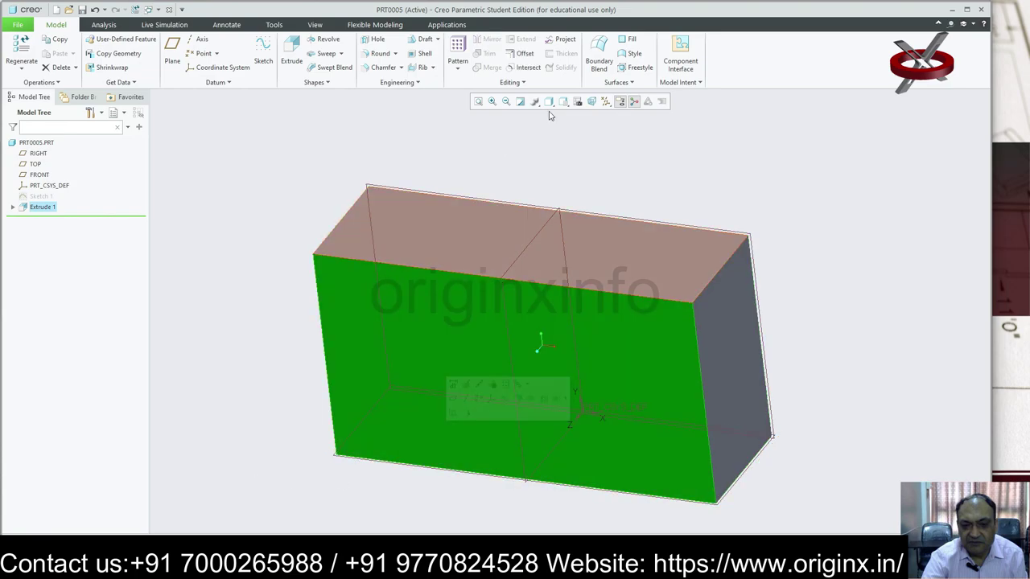
# Step: Start a sketch on the front face and draw a rectangle from its bottom edge
pyautogui.click(264, 48)
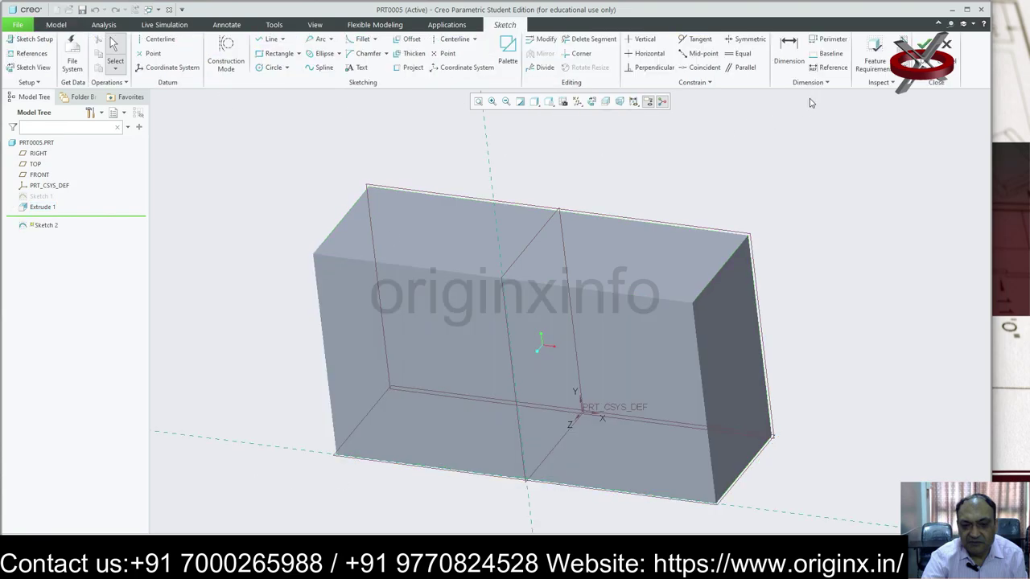
pyautogui.click(592, 104)
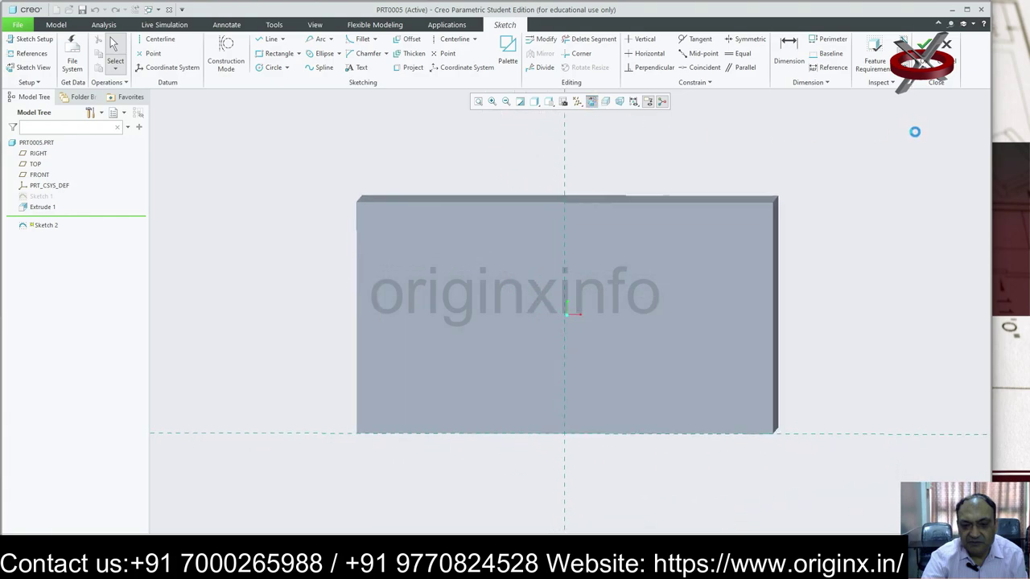
pyautogui.click(278, 53)
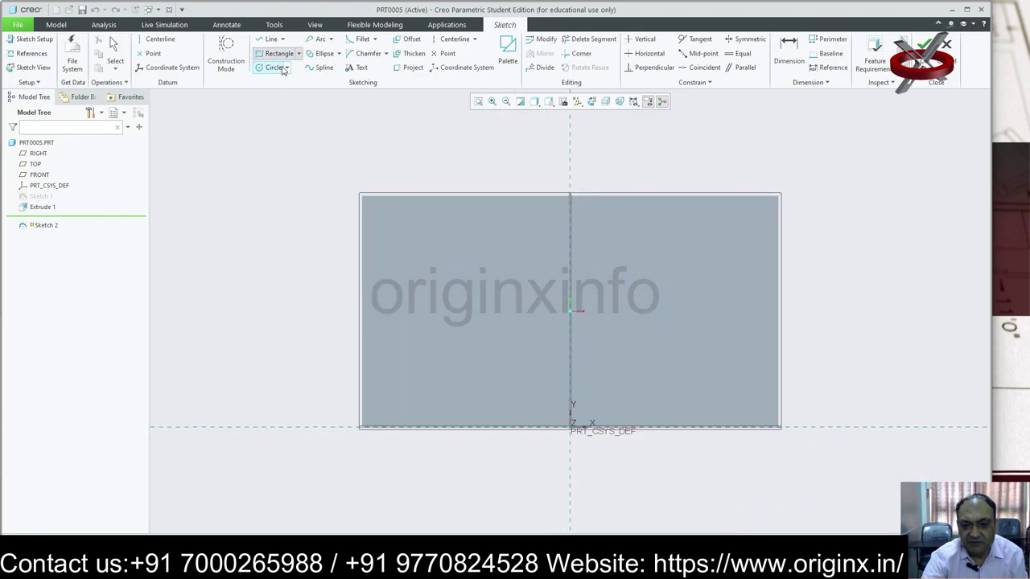
pyautogui.click(483, 427)
pyautogui.middleClick(846, 283)
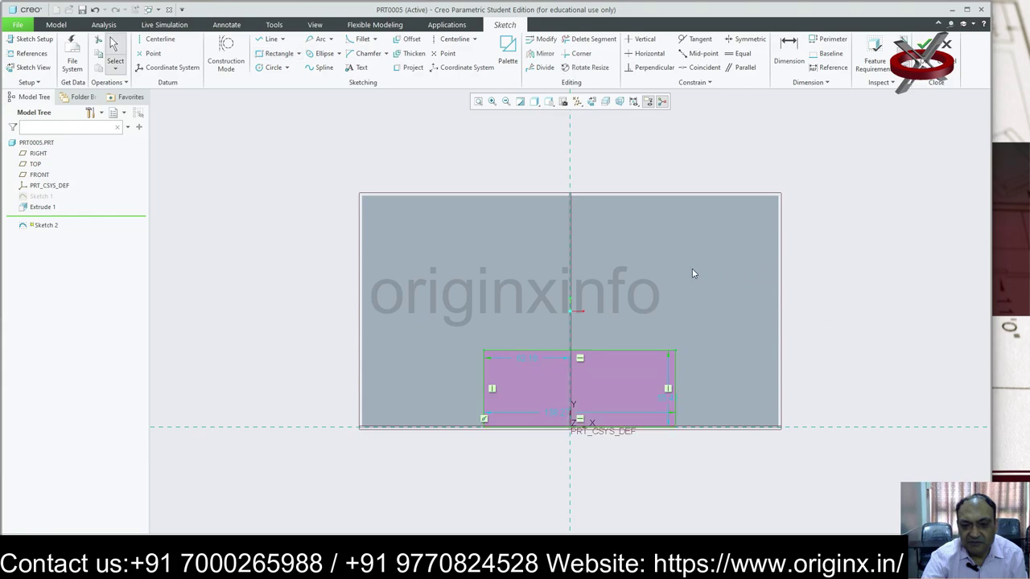
# Step: Dimension the rectangle 60 from centre and 120 wide, then finish Sketch 2
pyautogui.doubleClick(525, 359)
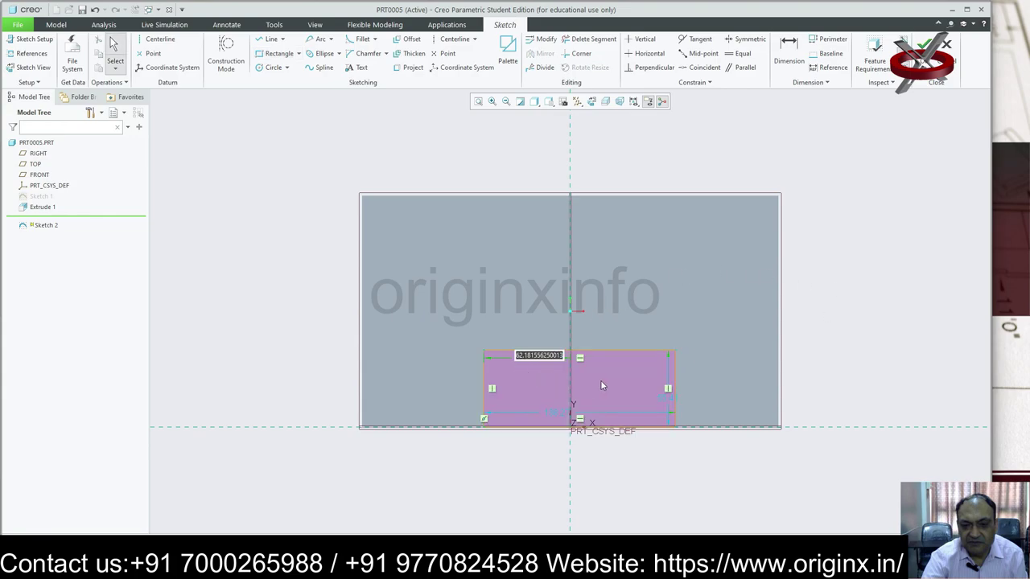
pyautogui.write('60')
pyautogui.press('Return')
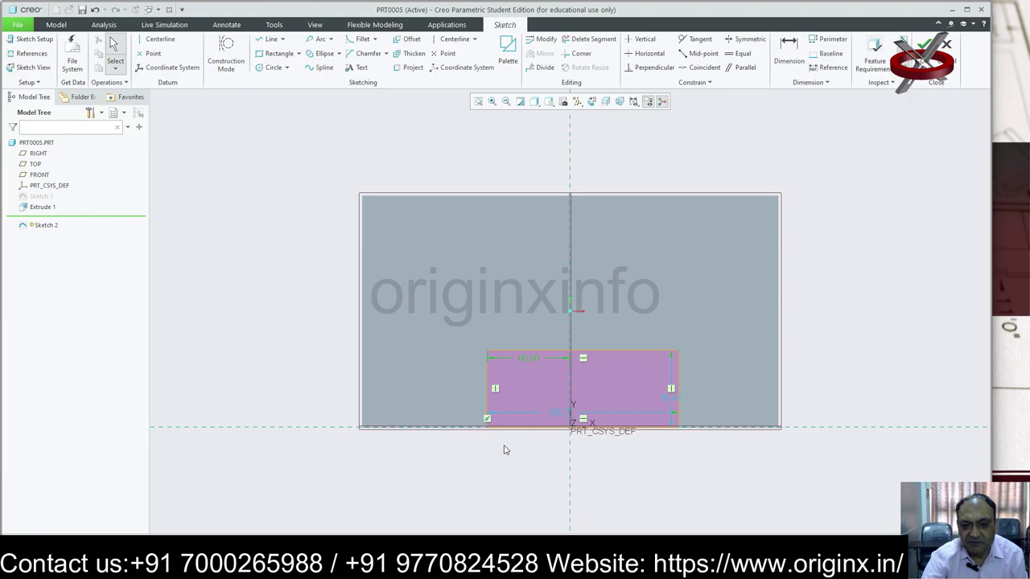
pyautogui.doubleClick(553, 416)
pyautogui.write('120')
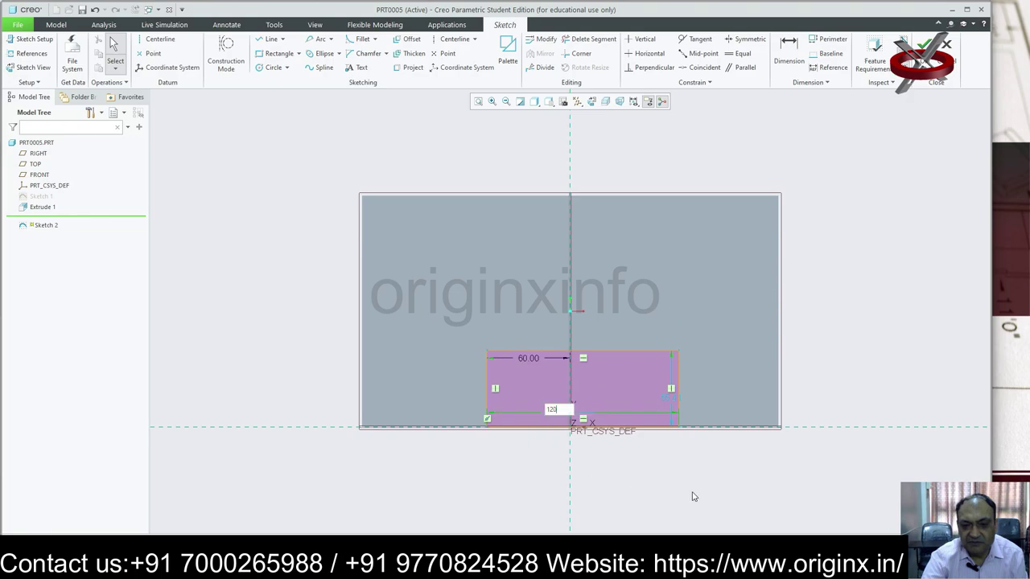
pyautogui.press('Return')
pyautogui.click(925, 45)
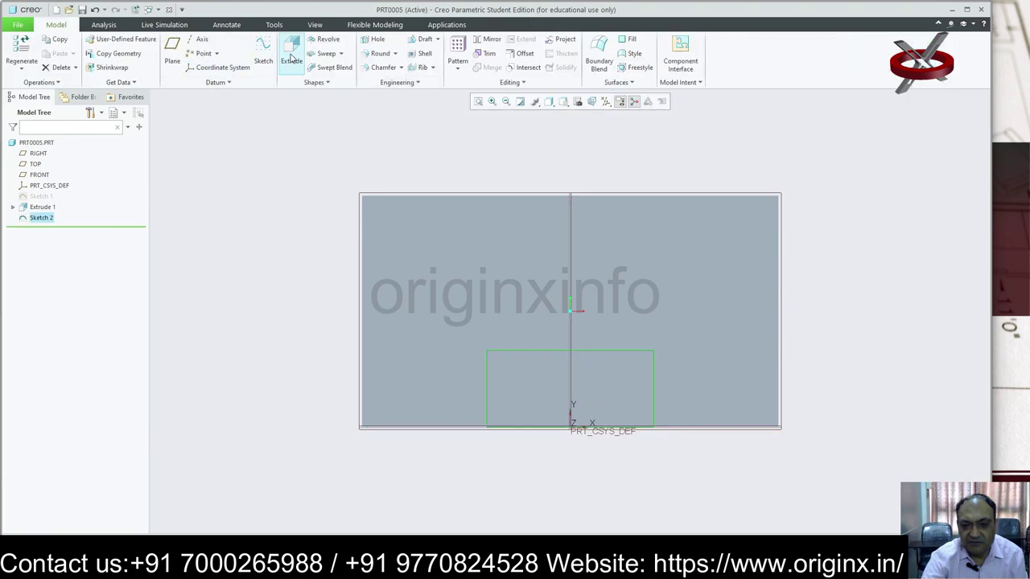
# Step: Try cutting Sketch 2 into the block as an extrusion, then undo it
pyautogui.click(291, 53)
pyautogui.hotkey('ctrl', 'd')
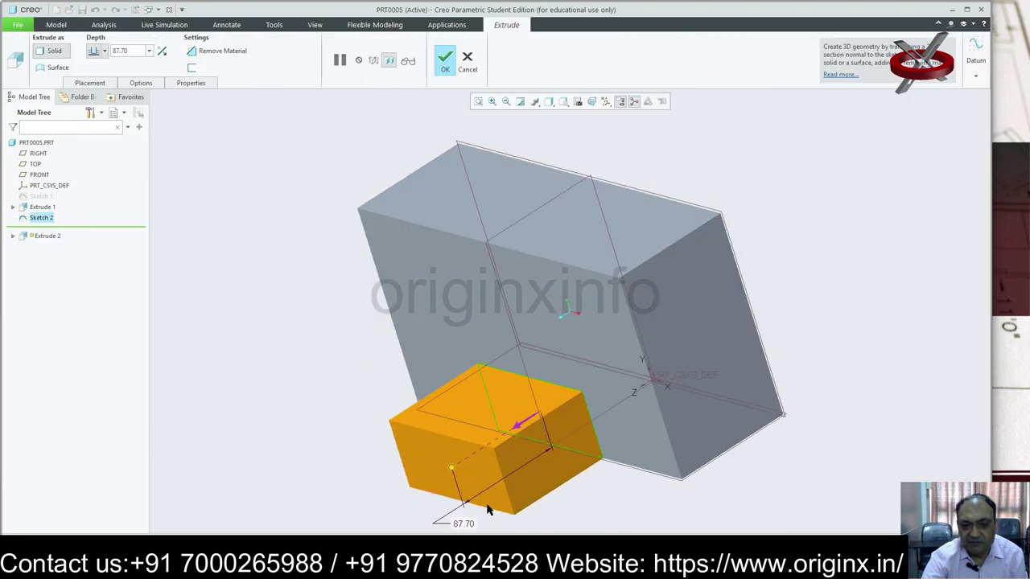
pyautogui.moveTo(453, 468); pyautogui.dragTo(817, 283)
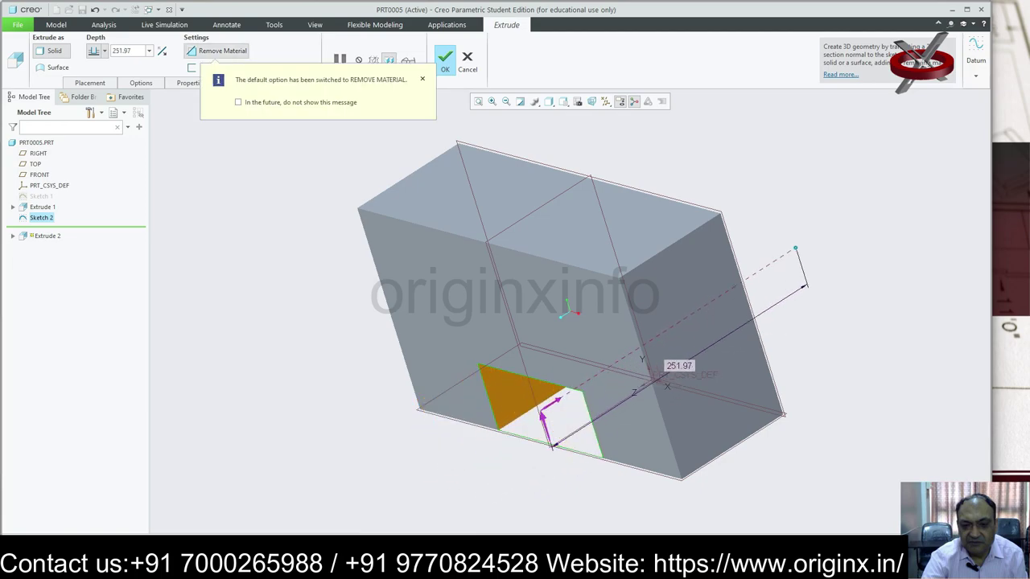
pyautogui.click(447, 58)
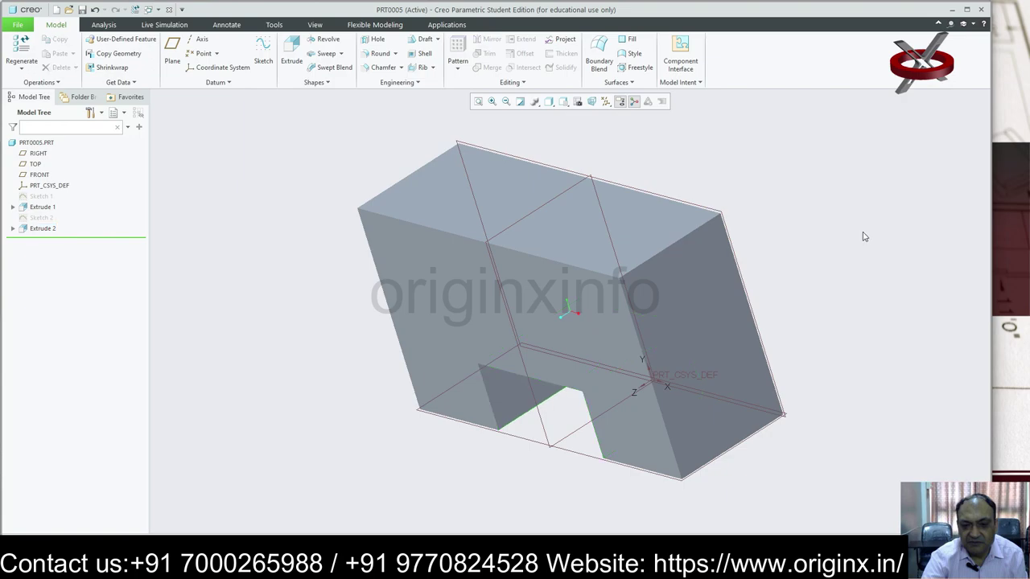
pyautogui.hotkey('ctrl', 'z')
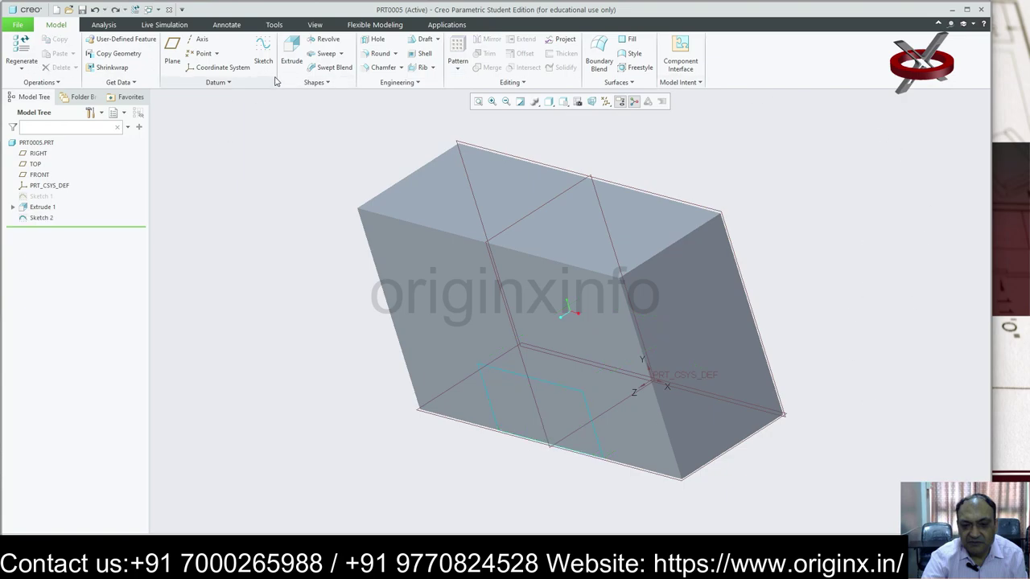
# Step: Extrude Sketch 2 again as a material-removing cut, adjusting the slot depth into the block
pyautogui.click(291, 53)
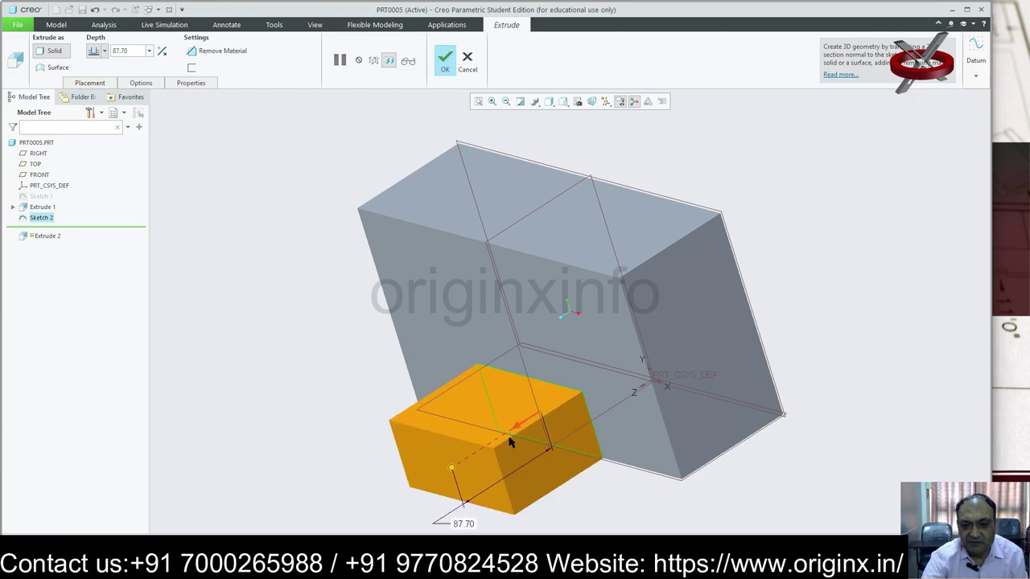
pyautogui.moveTo(449, 467); pyautogui.dragTo(566, 344)
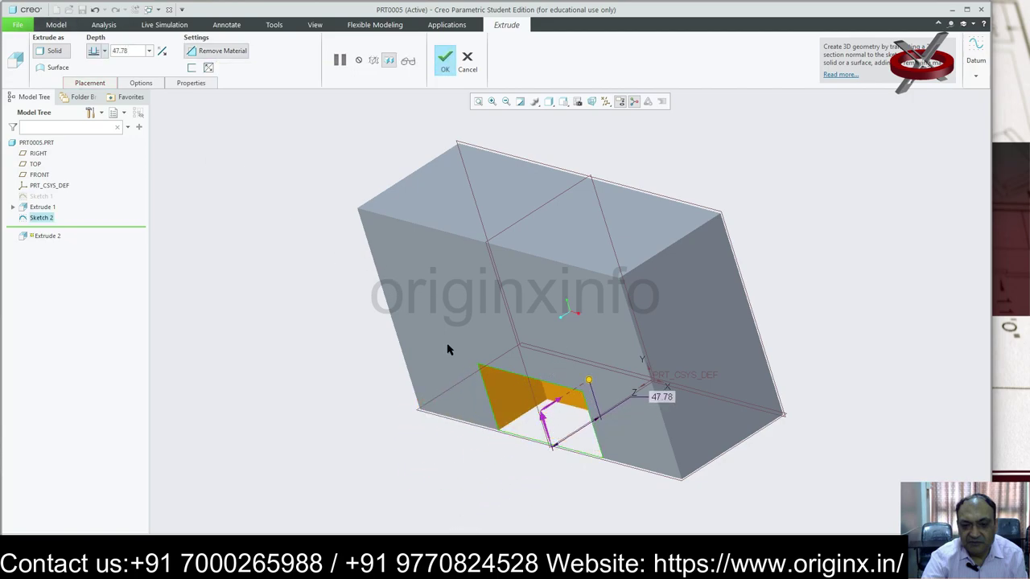
pyautogui.moveTo(590, 381)
pyautogui.mouseDown()
pyautogui.moveTo(597, 377)
pyautogui.moveTo(582, 386)
pyautogui.mouseUp()
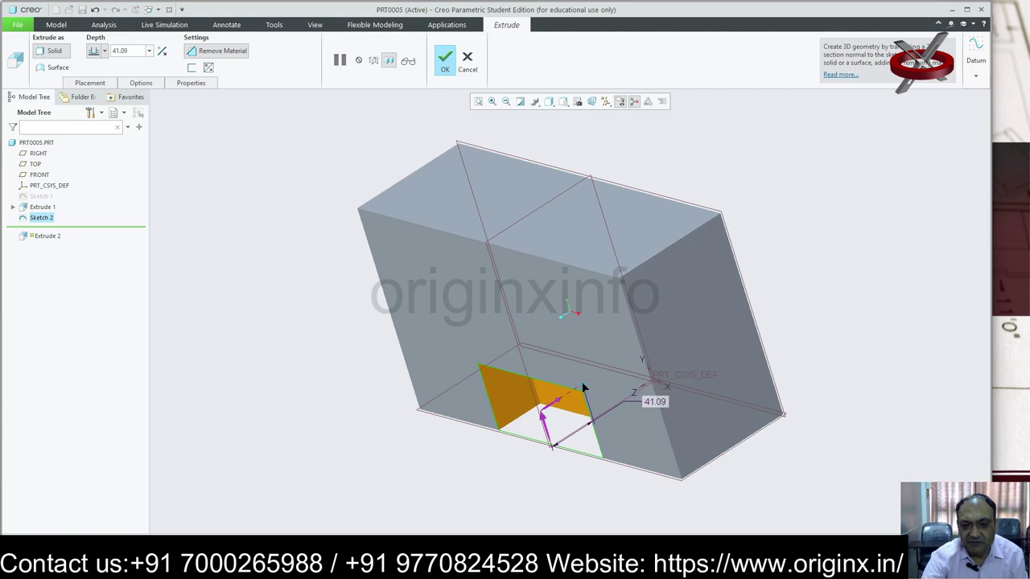
pyautogui.click(444, 62)
pyautogui.click(852, 250)
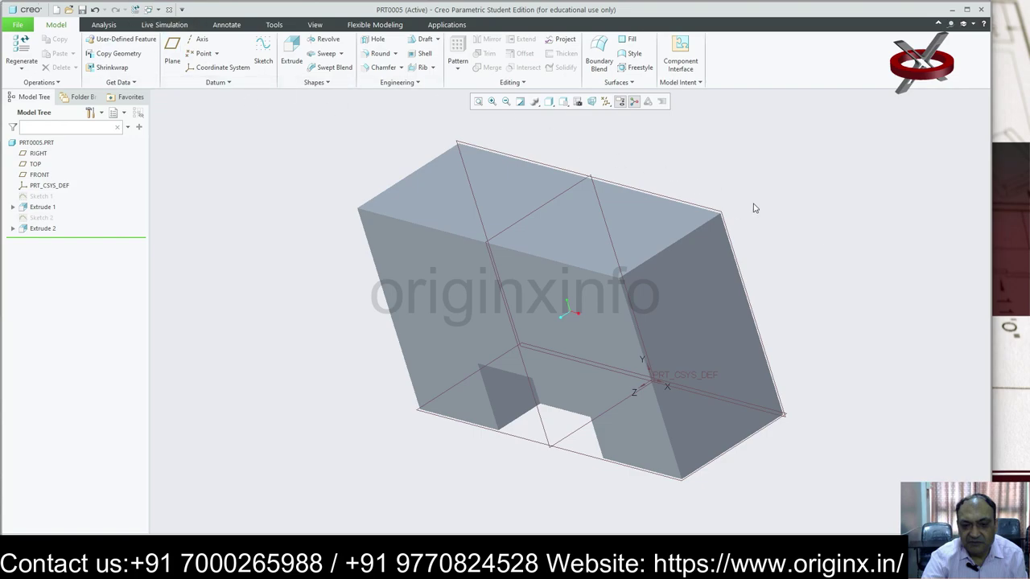
# Step: Start Sketch 3 on the block's top face, viewed straight on
pyautogui.click(263, 53)
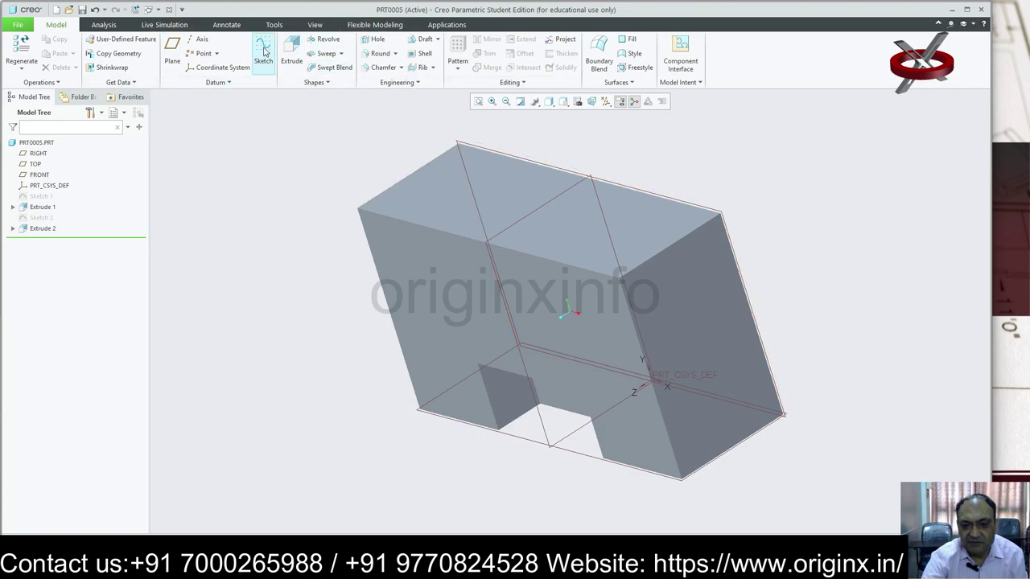
pyautogui.click(245, 254)
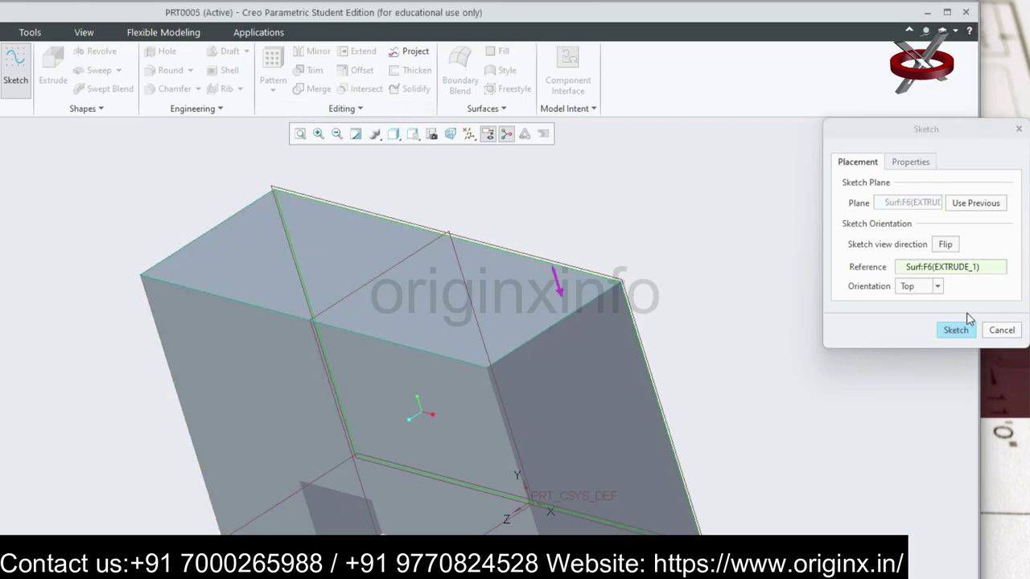
pyautogui.click(956, 330)
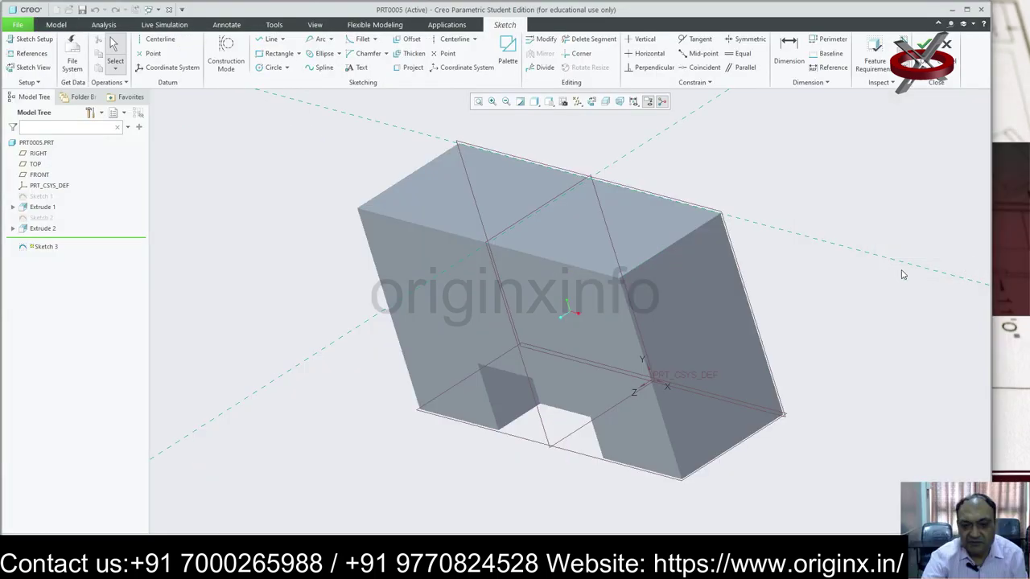
pyautogui.click(577, 102)
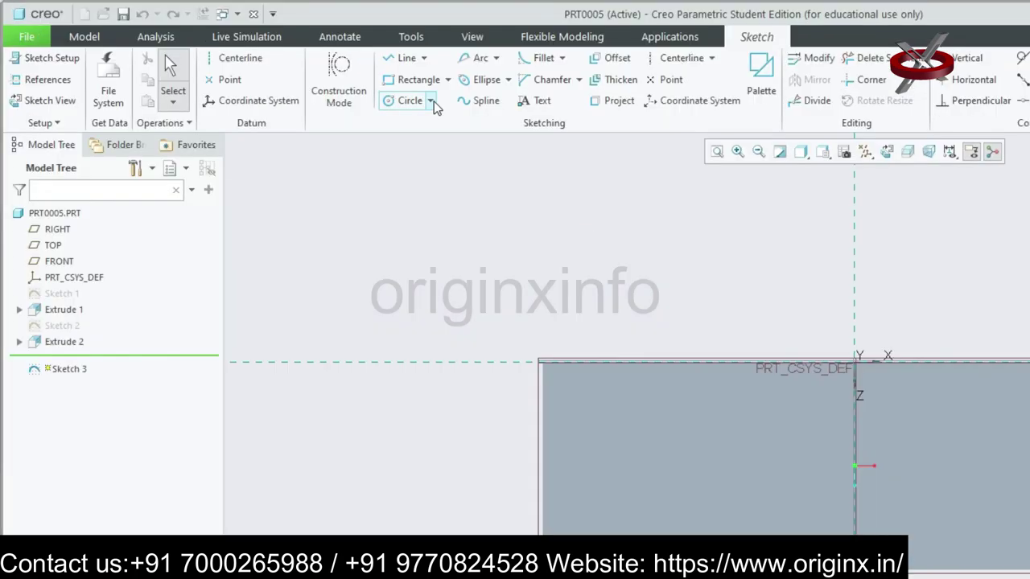
# Step: Draw two equal centre-and-point circles side by side and finish the sketch
pyautogui.click(286, 66)
pyautogui.click(291, 79)
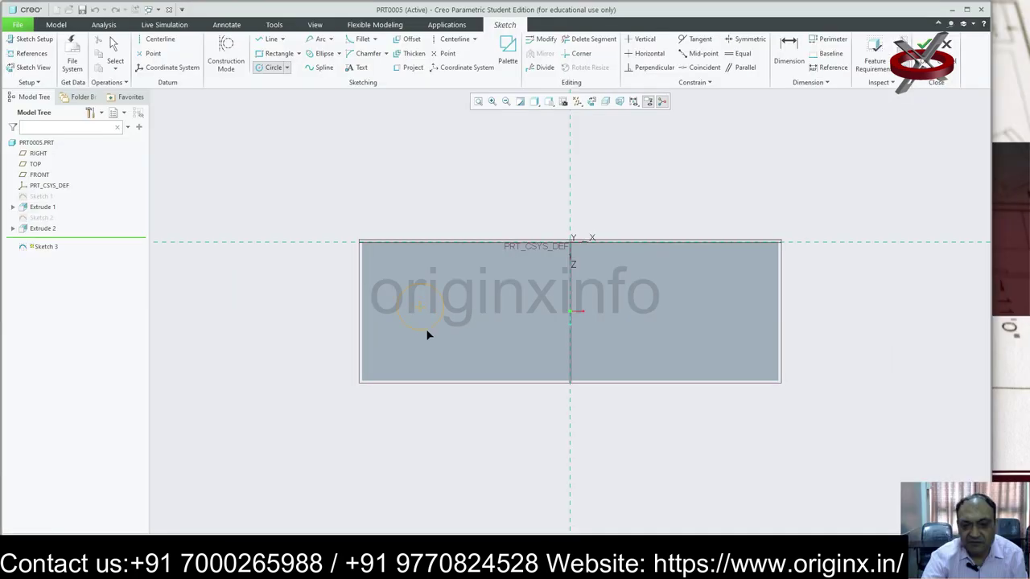
pyautogui.click(427, 334)
pyautogui.click(696, 310)
pyautogui.click(691, 341)
pyautogui.middleClick(847, 307)
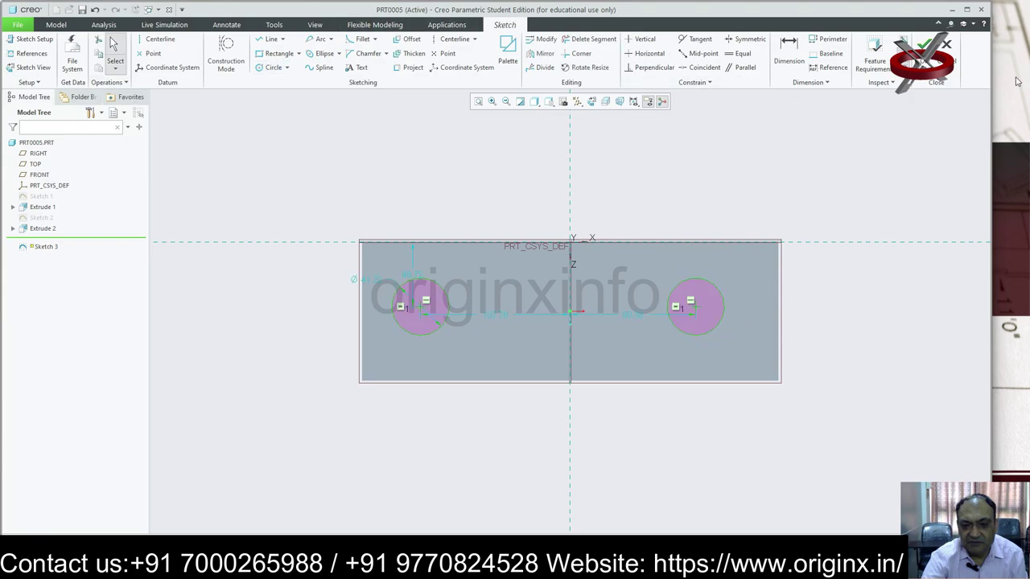
pyautogui.click(924, 44)
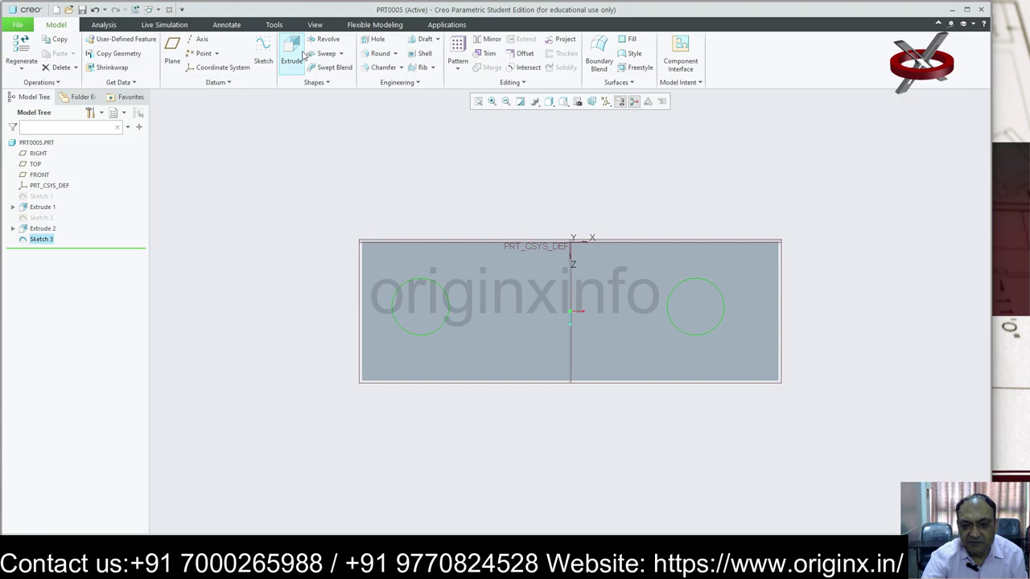
# Step: Extrude Sketch 3's circles, then redefine Extrude 3 to point down into the block
pyautogui.click(294, 56)
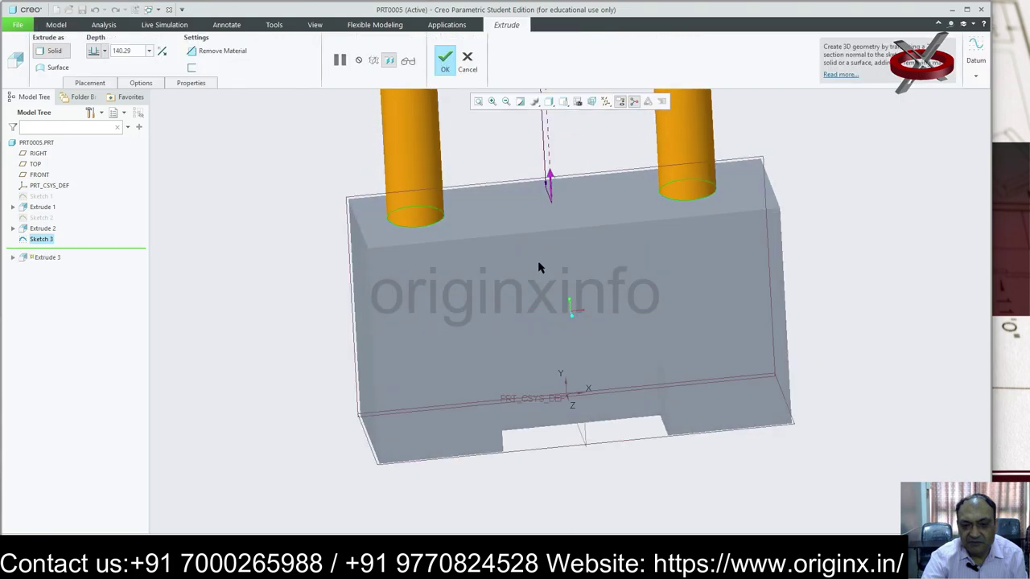
pyautogui.scroll(5, 538, 273)
pyautogui.moveTo(538, 169); pyautogui.dragTo(539, 211)
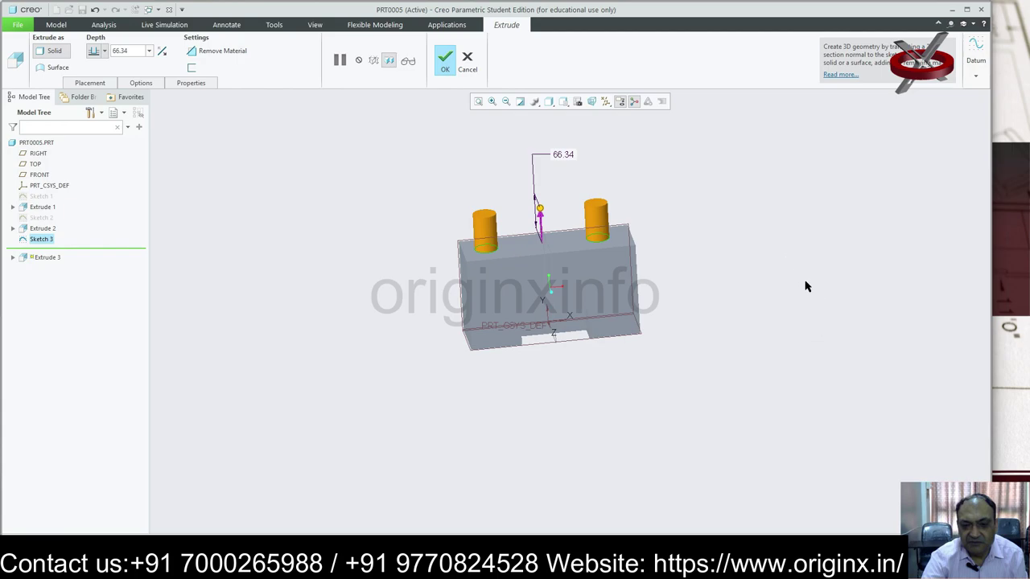
pyautogui.click(445, 60)
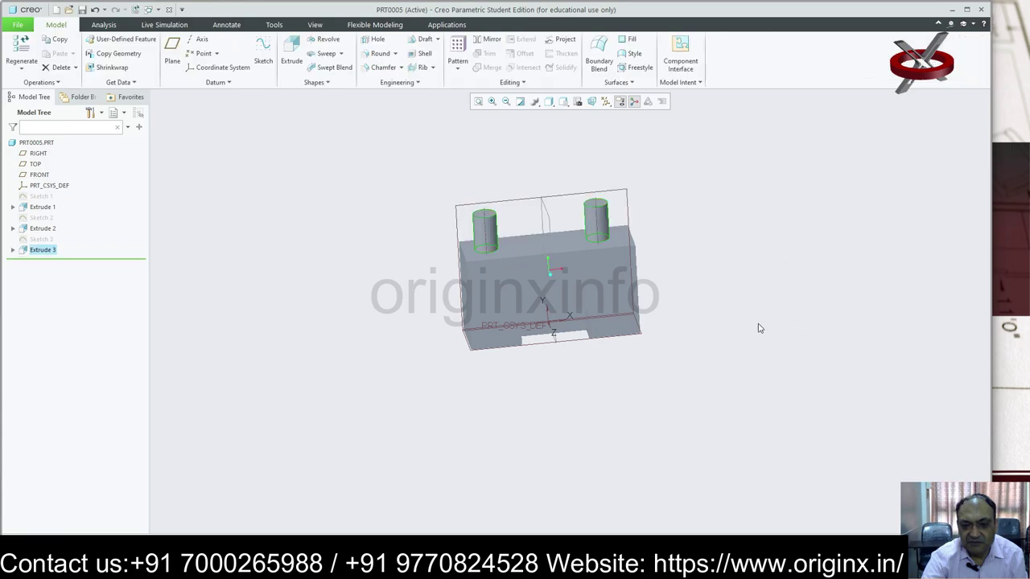
pyautogui.click(45, 251)
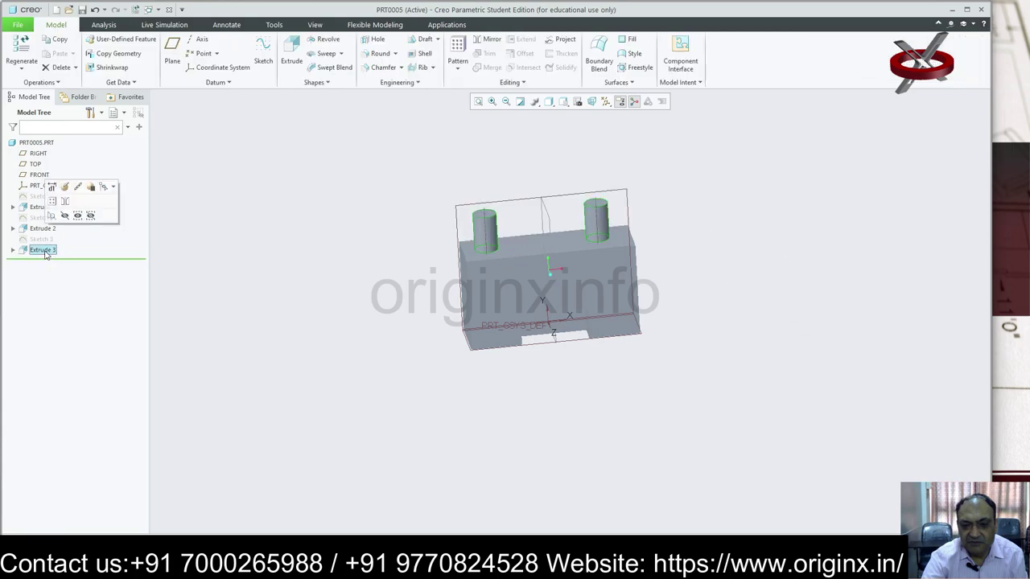
pyautogui.click(64, 187)
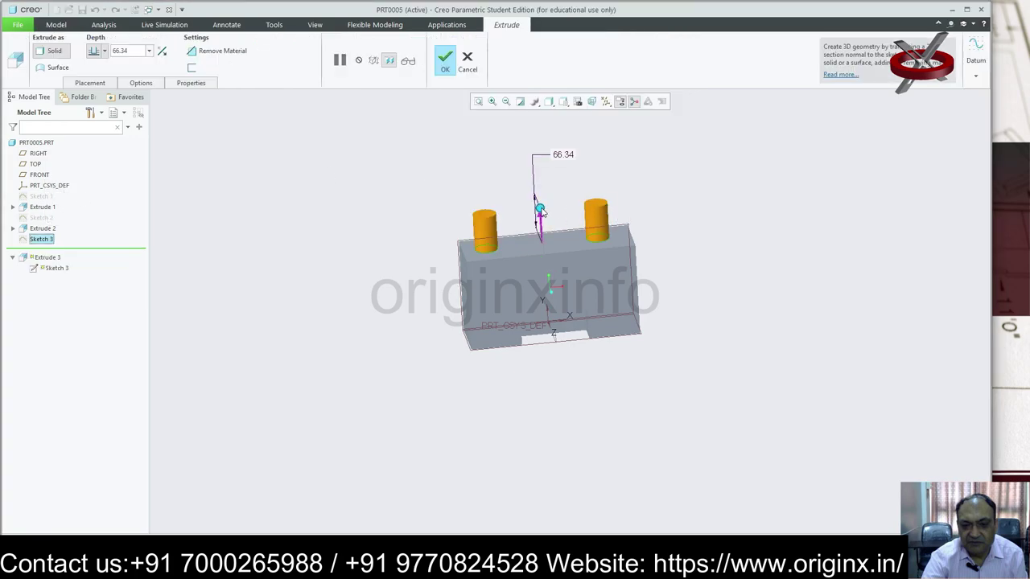
pyautogui.moveTo(541, 211); pyautogui.dragTo(561, 287)
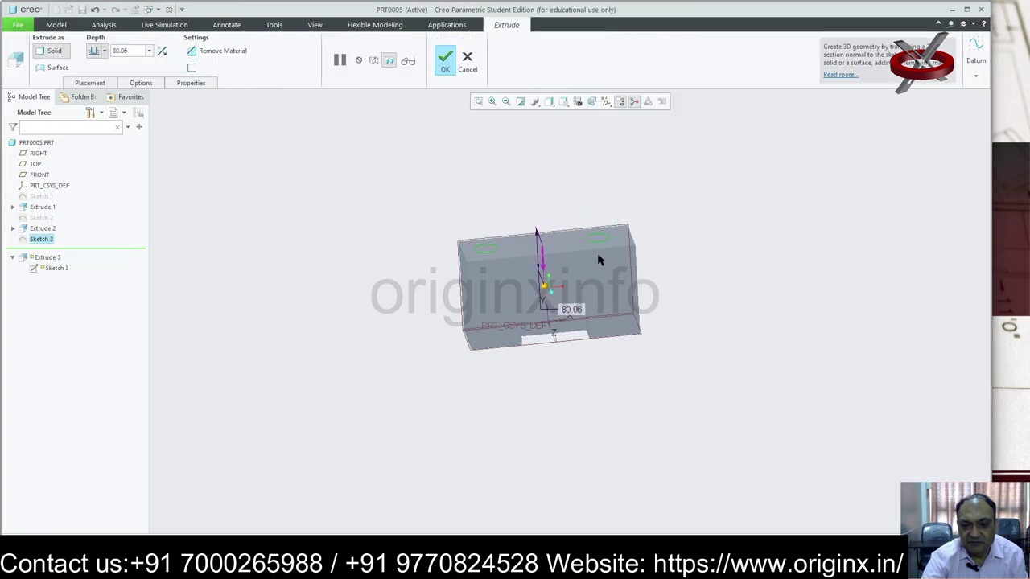
pyautogui.click(447, 60)
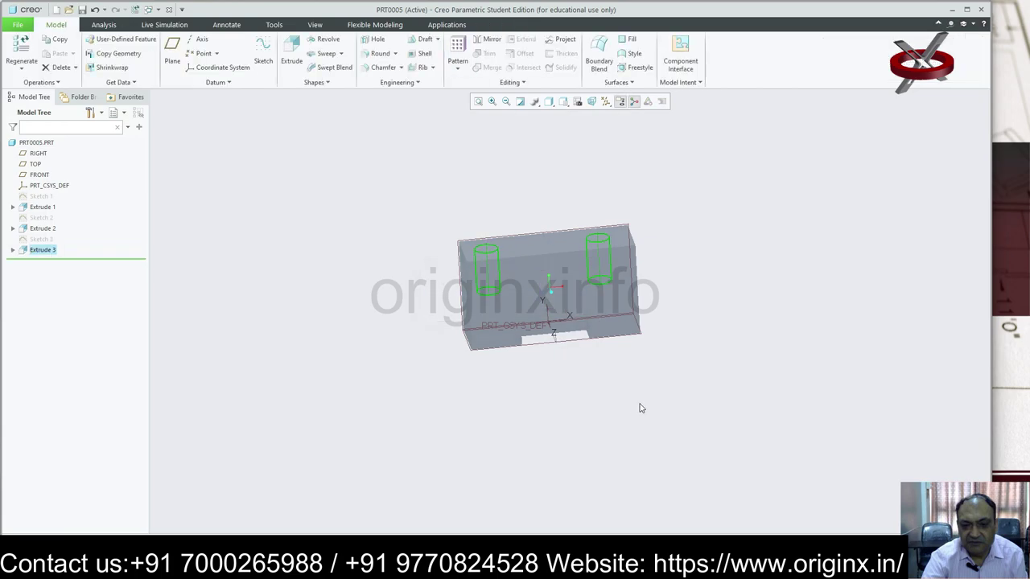
pyautogui.moveTo(517, 392)
pyautogui.mouseDown(button='middle')
pyautogui.moveTo(499, 407)
pyautogui.moveTo(542, 441)
pyautogui.mouseUp(button='middle')
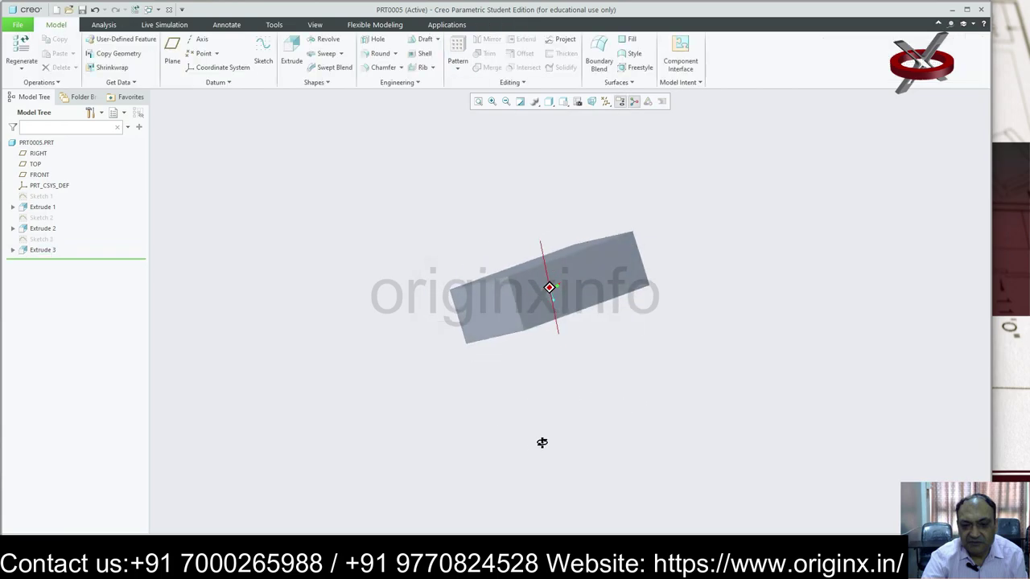
# Step: Switch Extrude 3 to remove material, cutting two holes 80.06 deep
pyautogui.click(42, 249)
pyautogui.click(58, 187)
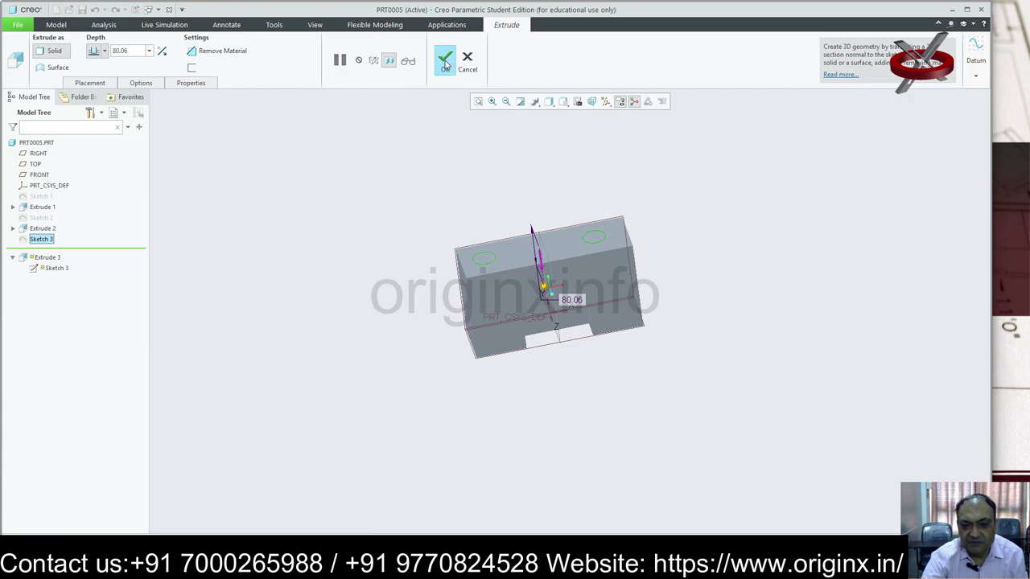
pyautogui.click(214, 54)
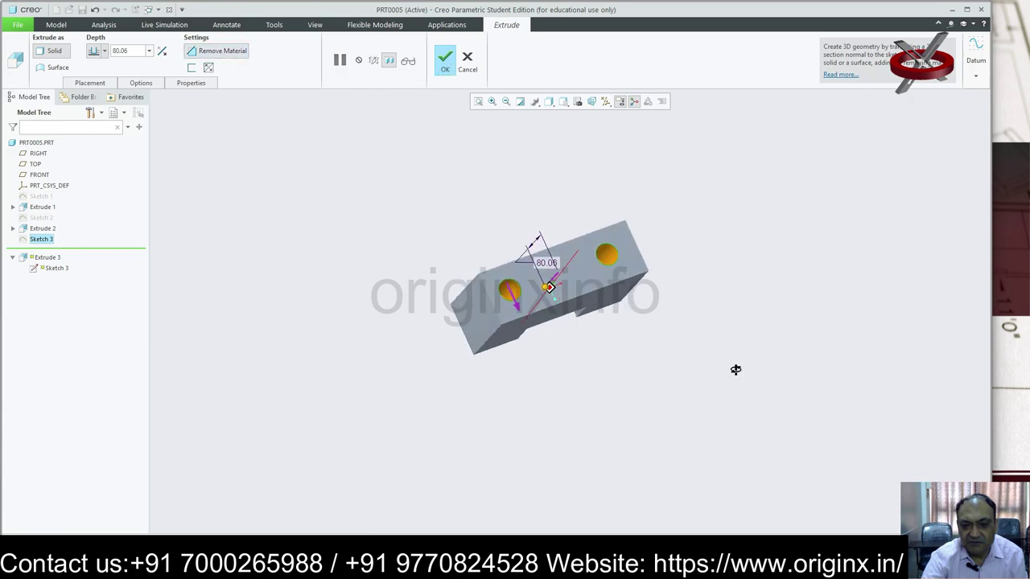
pyautogui.moveTo(716, 317); pyautogui.dragTo(722, 341, button='middle')
pyautogui.moveTo(613, 291)
pyautogui.mouseDown(button='middle')
pyautogui.moveTo(674, 351)
pyautogui.moveTo(713, 202)
pyautogui.moveTo(665, 315)
pyautogui.mouseUp(button='middle')
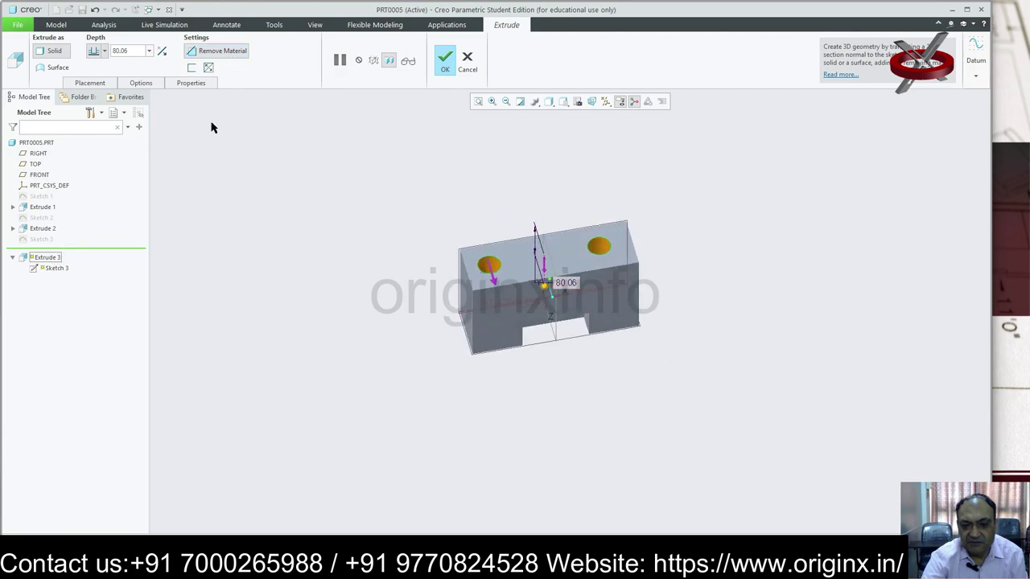
pyautogui.click(444, 62)
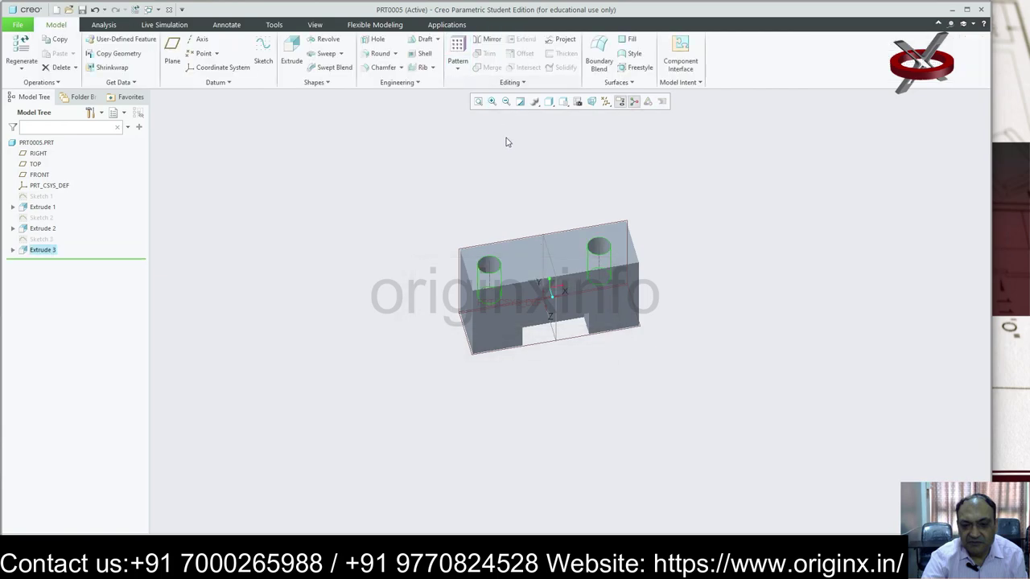
# Step: Reopen Extrude 3 and switch the hole depth to Through All
pyautogui.rightClick(52, 251)
pyautogui.click(72, 201)
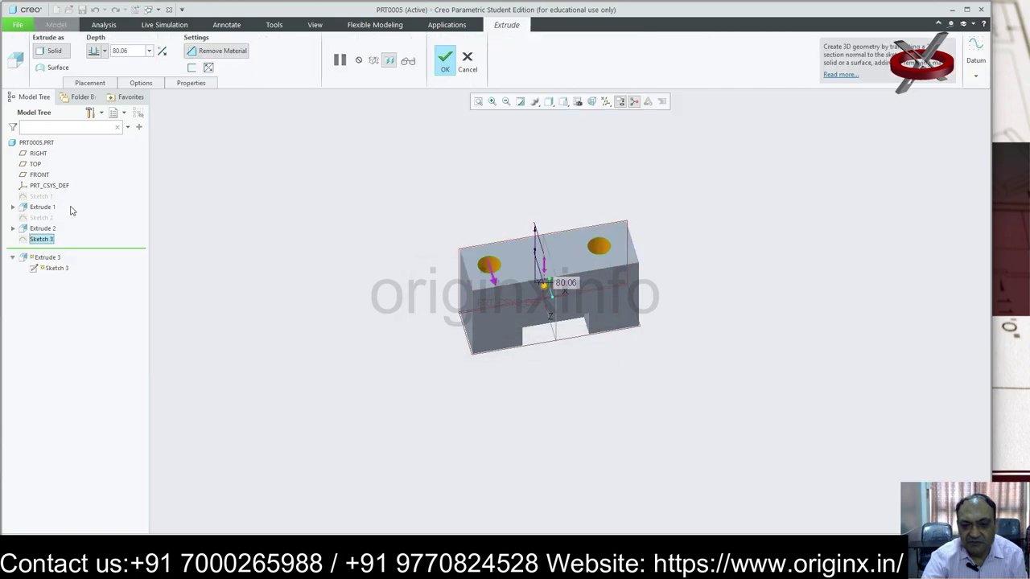
pyautogui.click(105, 51)
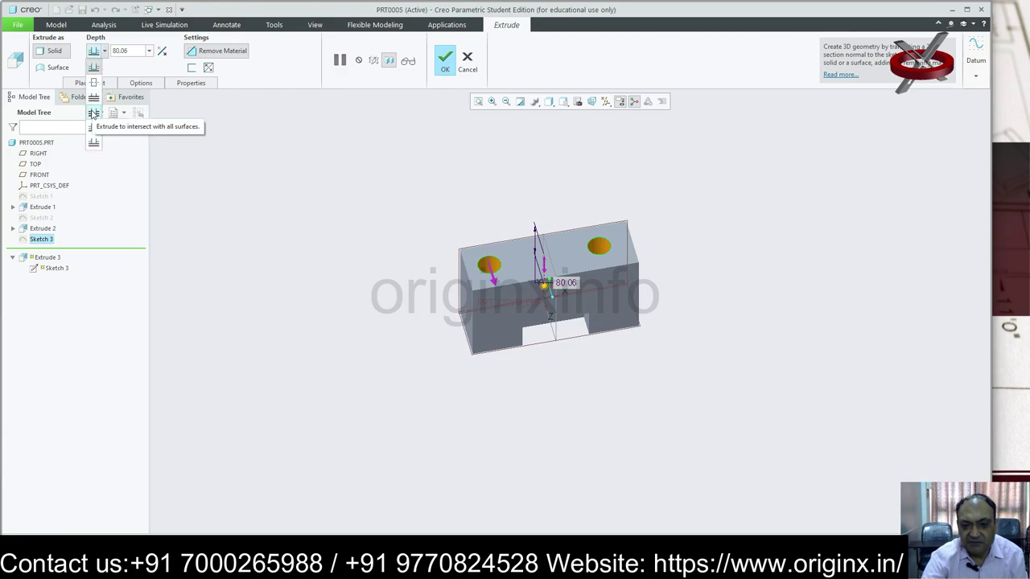
pyautogui.click(93, 115)
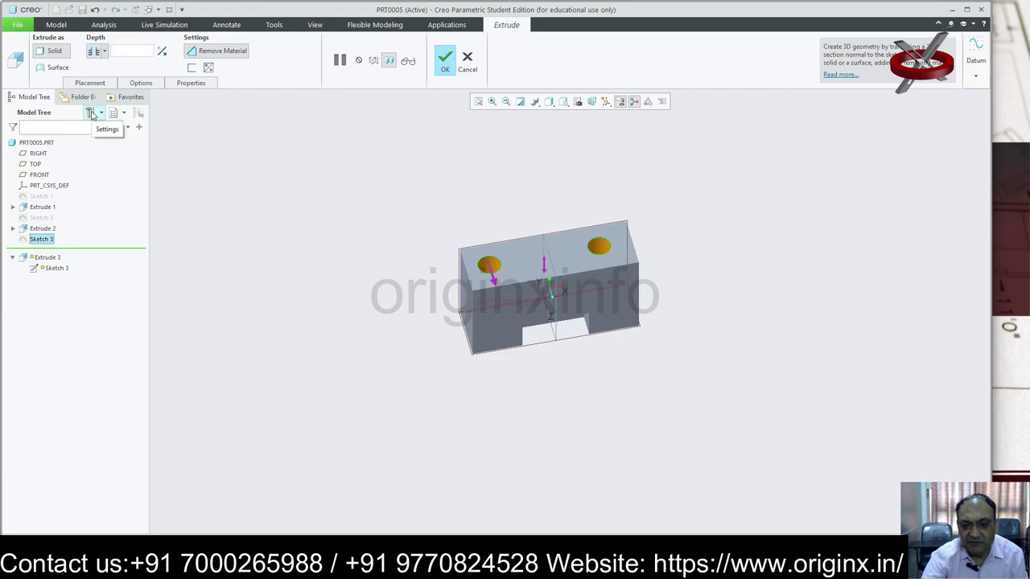
pyautogui.moveTo(453, 258)
pyautogui.mouseDown(button='middle')
pyautogui.moveTo(453, 133)
pyautogui.moveTo(441, 257)
pyautogui.mouseUp(button='middle')
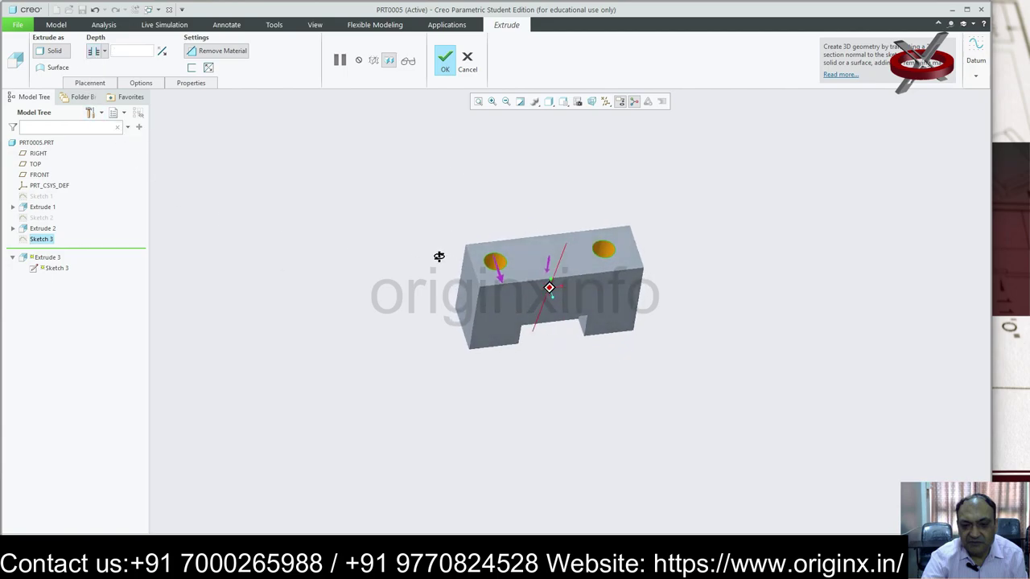
# Step: Make the holes end at a selected face, then clear that depth reference
pyautogui.click(95, 51)
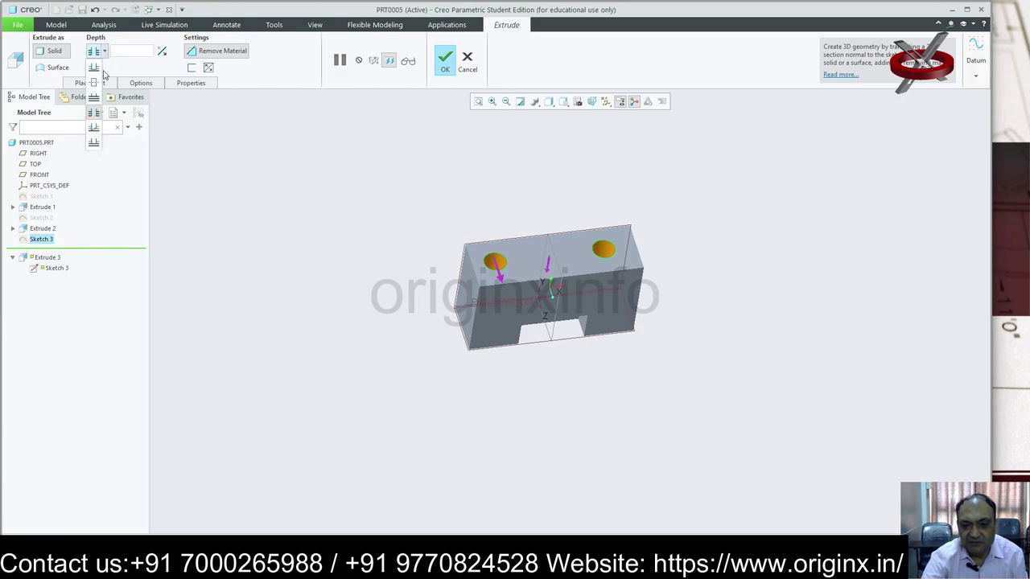
pyautogui.click(94, 129)
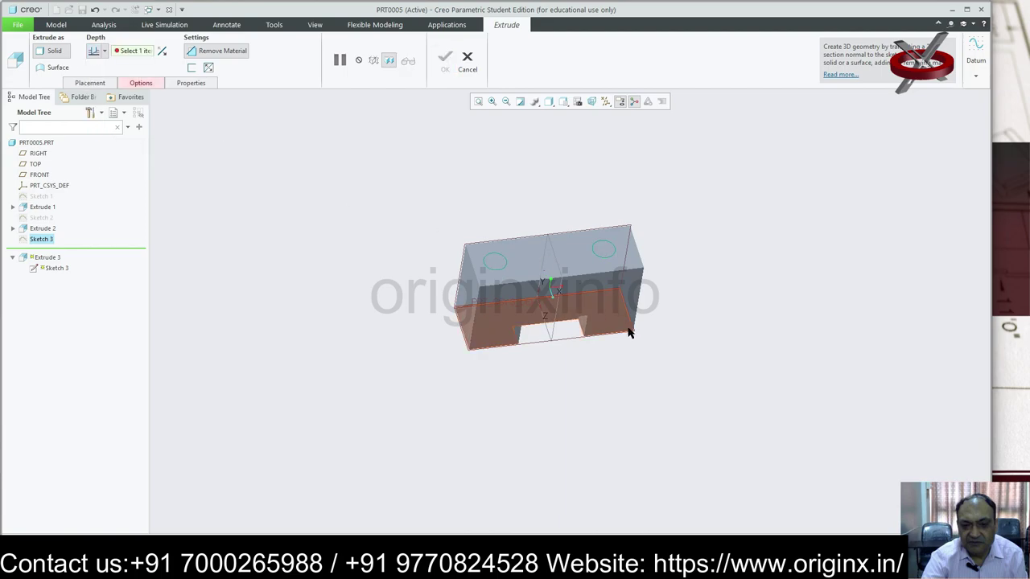
pyautogui.moveTo(629, 323); pyautogui.dragTo(614, 218, button='middle')
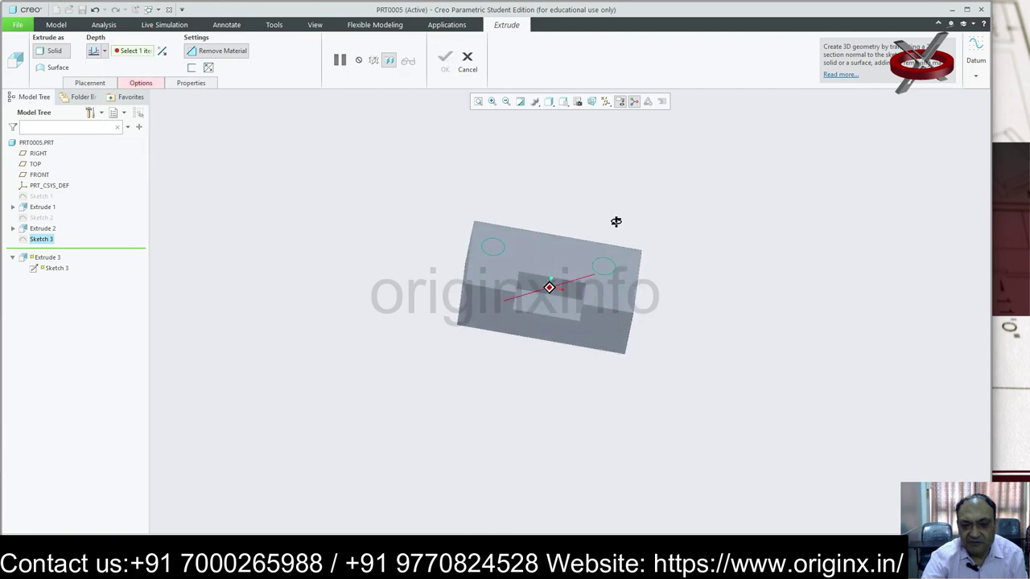
pyautogui.click(541, 288)
pyautogui.moveTo(542, 288)
pyautogui.mouseDown(button='middle')
pyautogui.moveTo(533, 293)
pyautogui.moveTo(553, 274)
pyautogui.mouseUp(button='middle')
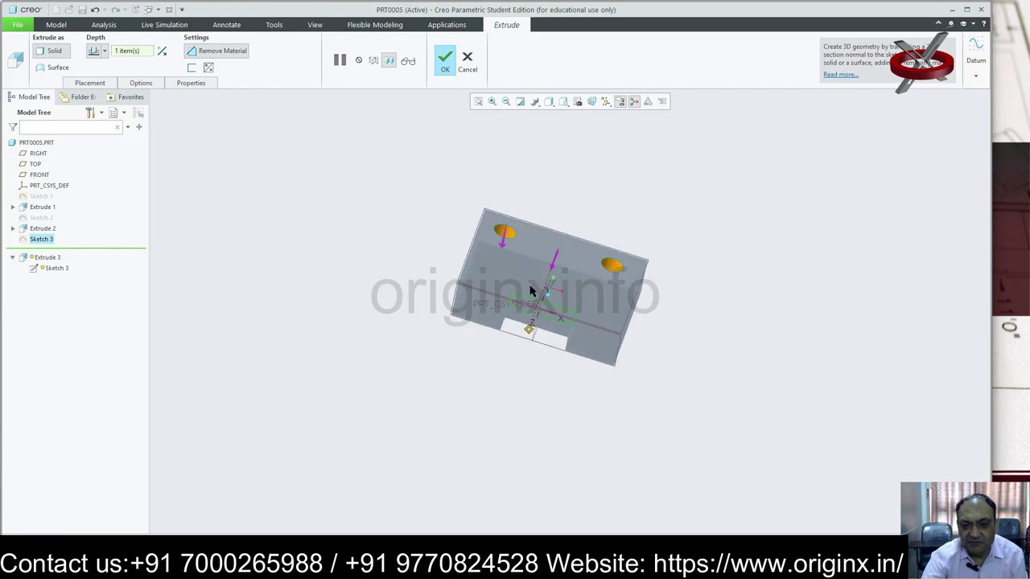
pyautogui.click(841, 168)
pyautogui.moveTo(721, 257); pyautogui.dragTo(717, 257, button='right')
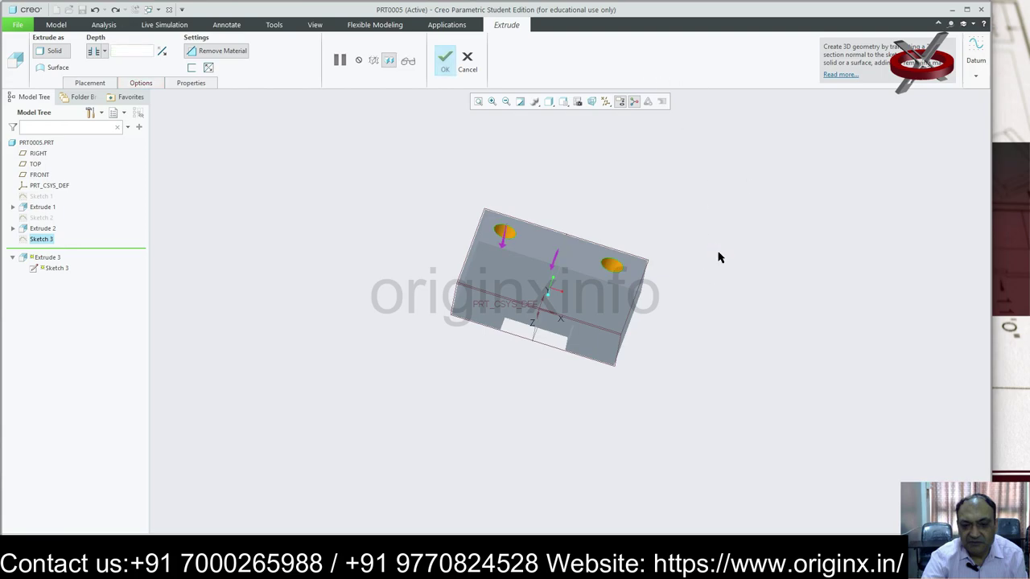
pyautogui.moveTo(717, 258)
pyautogui.mouseDown(button='middle')
pyautogui.moveTo(708, 207)
pyautogui.moveTo(701, 273)
pyautogui.moveTo(692, 270)
pyautogui.mouseUp(button='middle')
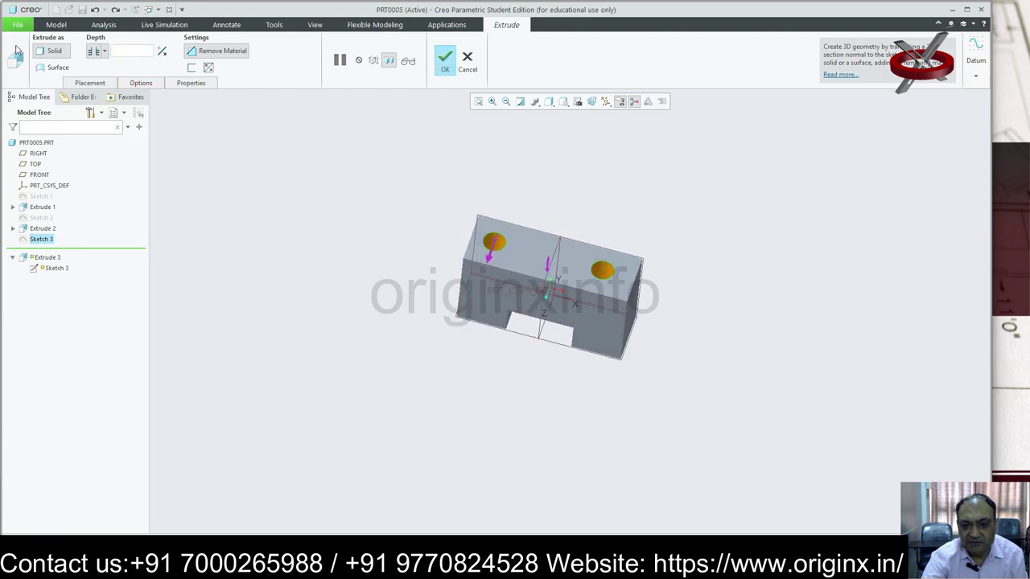
# Step: Pick a stop face for the holes again, then cancel the edit and discard changes
pyautogui.click(105, 52)
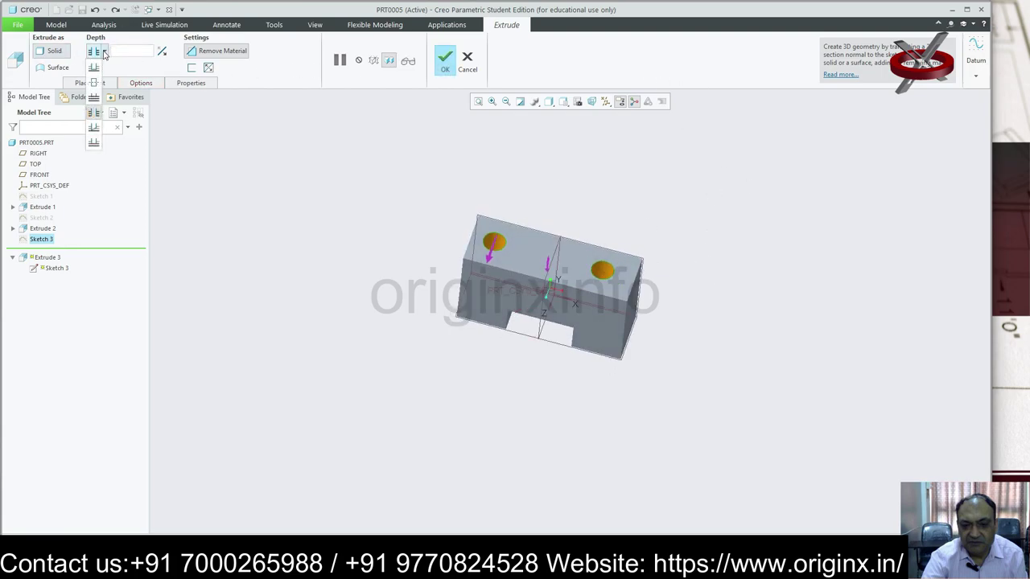
pyautogui.click(95, 129)
pyautogui.moveTo(408, 292)
pyautogui.mouseDown(button='middle')
pyautogui.moveTo(608, 228)
pyautogui.moveTo(628, 257)
pyautogui.mouseUp(button='middle')
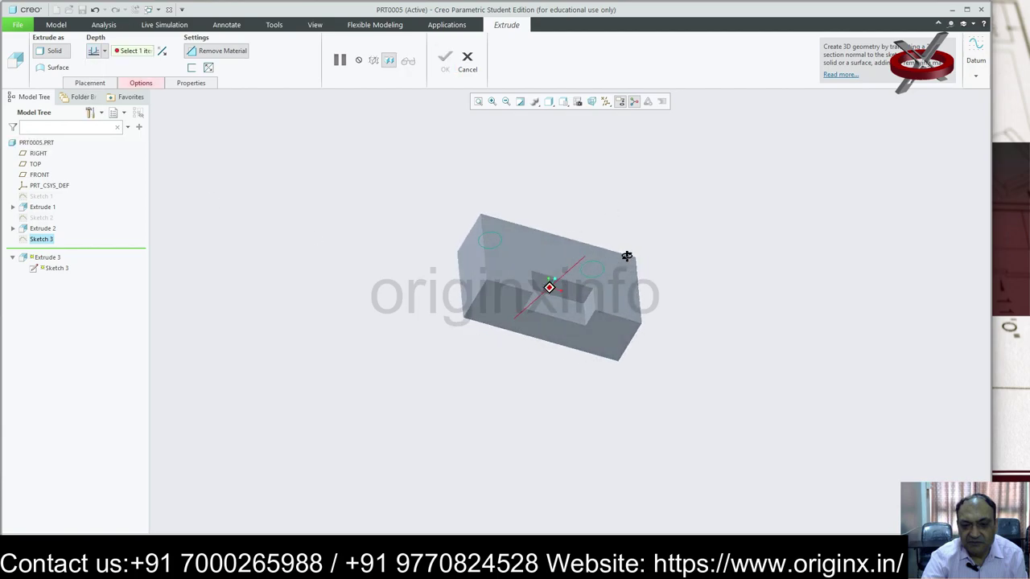
pyautogui.click(572, 299)
pyautogui.moveTo(572, 300); pyautogui.dragTo(571, 378, button='middle')
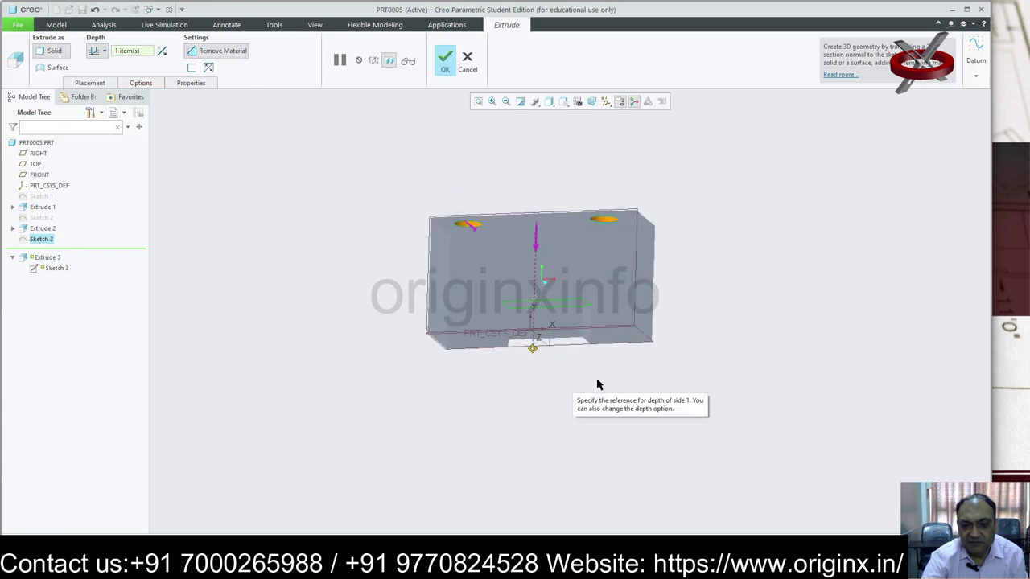
pyautogui.press('Escape')
pyautogui.click(516, 303)
pyautogui.moveTo(736, 299); pyautogui.dragTo(736, 320, button='middle')
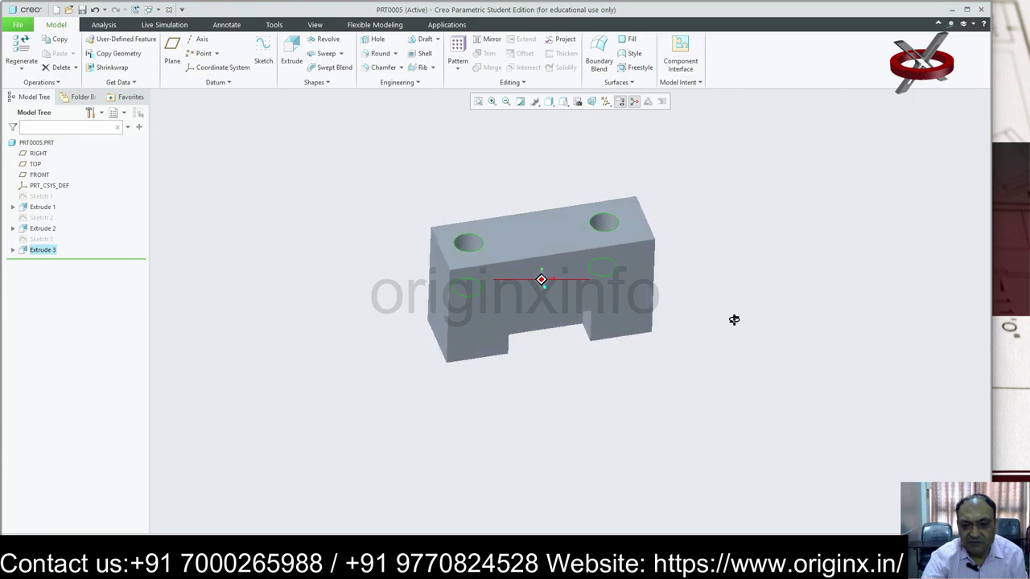
# Step: Start a new sketch on the block's top face, viewed straight on
pyautogui.click(793, 244)
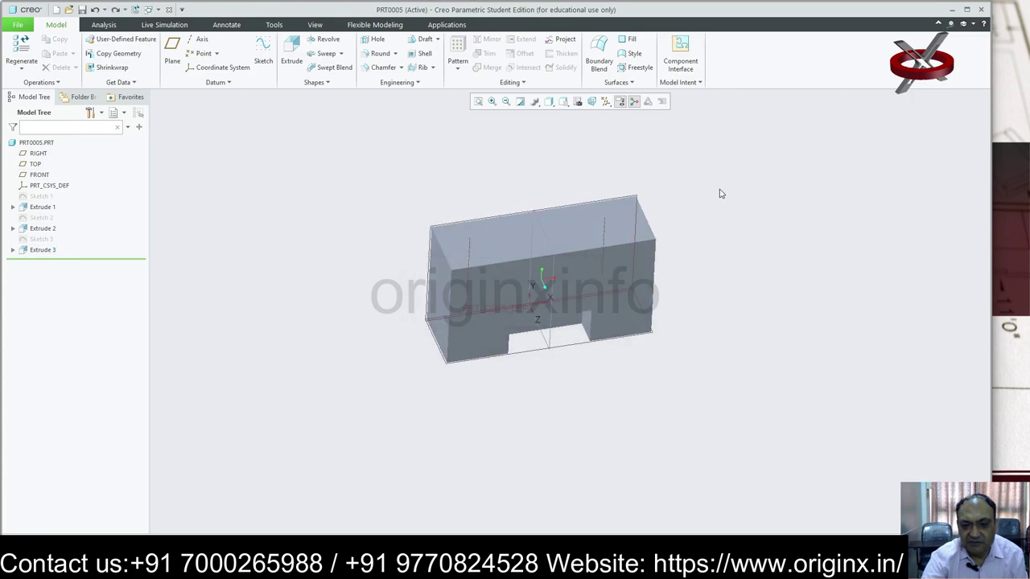
pyautogui.click(571, 233)
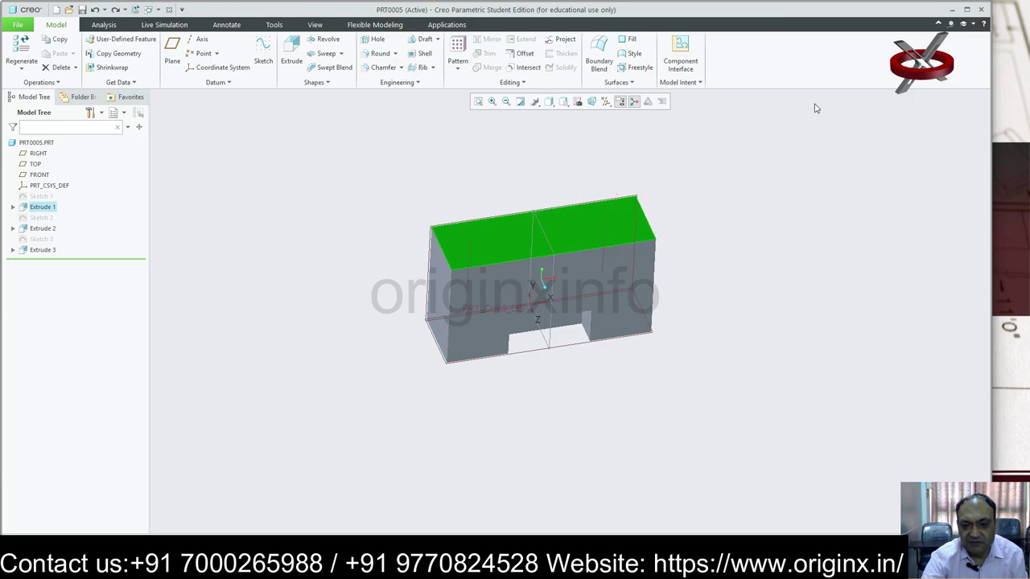
pyautogui.click(263, 53)
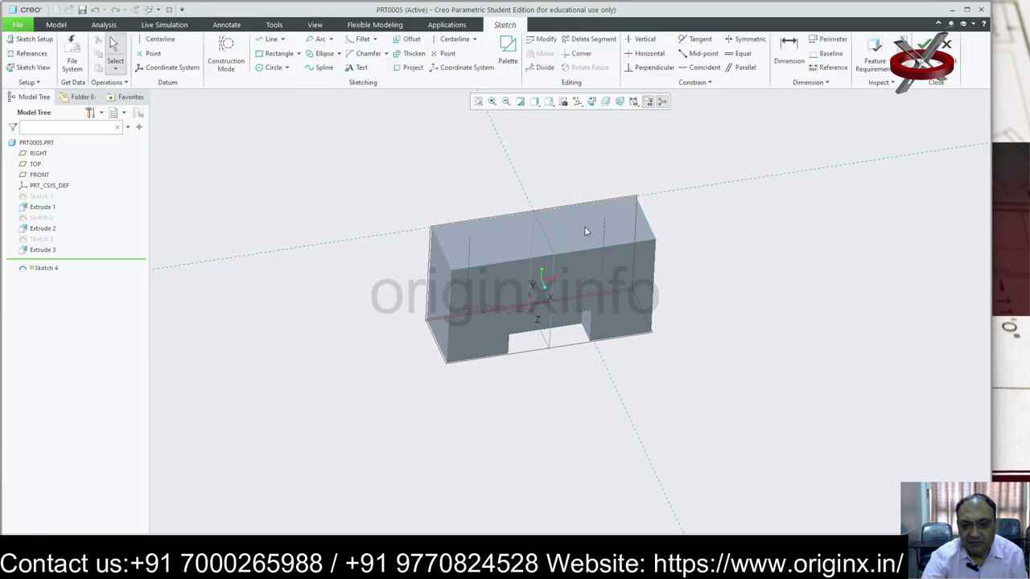
pyautogui.click(590, 105)
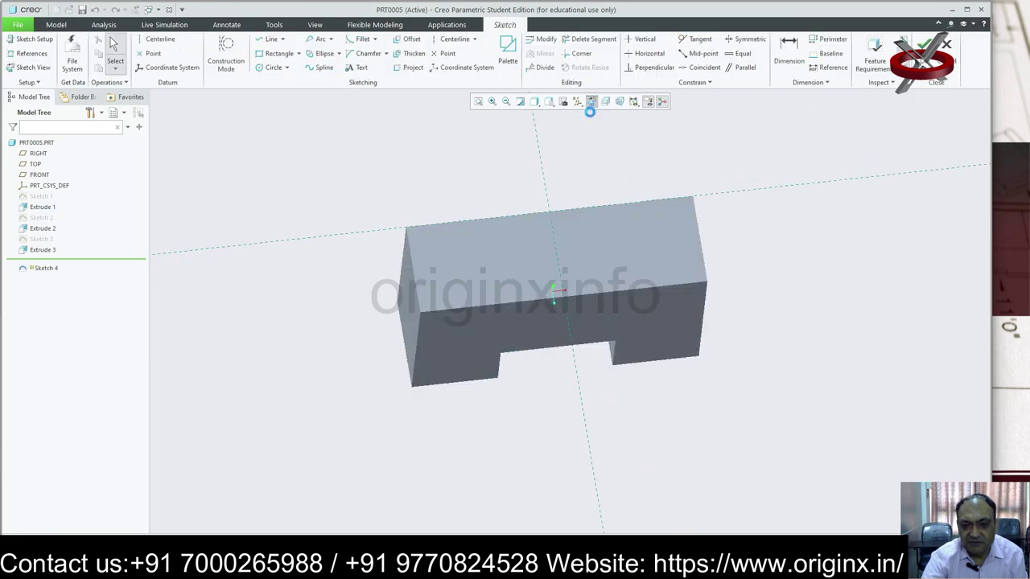
# Step: Draw two circles centred on the existing hole axes and finish Sketch 4
pyautogui.click(287, 67)
pyautogui.click(294, 80)
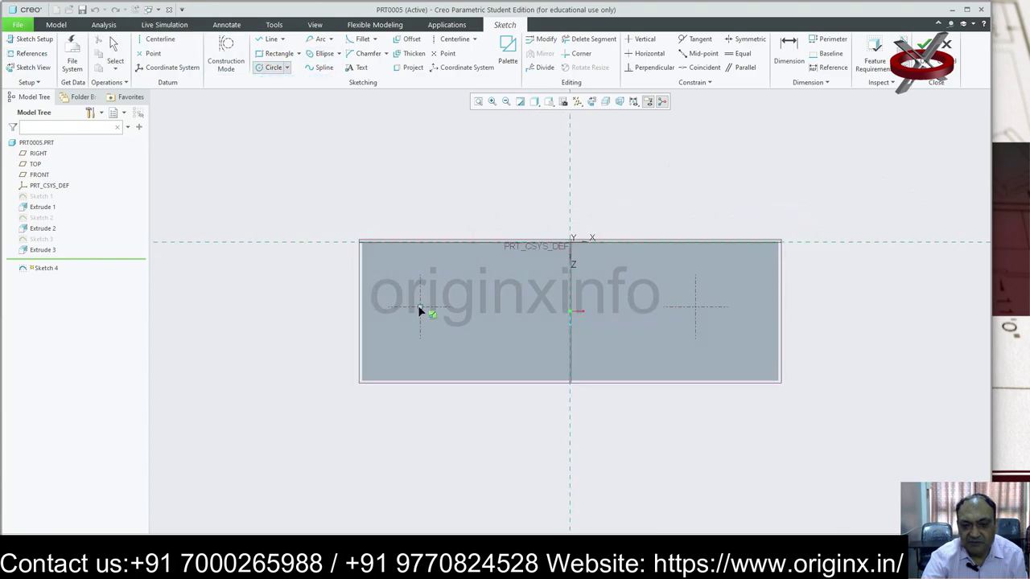
pyautogui.click(440, 346)
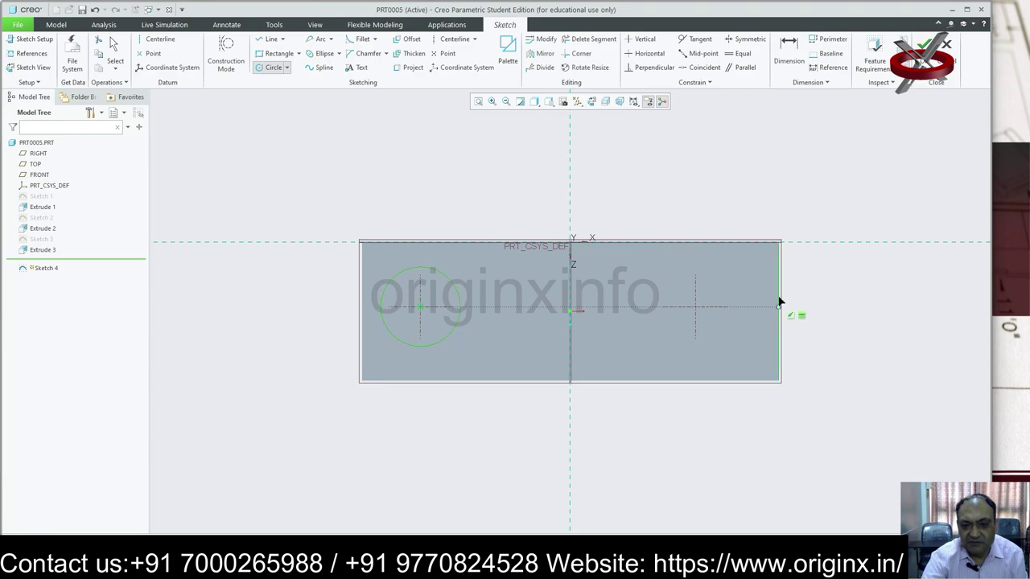
pyautogui.click(696, 306)
pyautogui.click(702, 345)
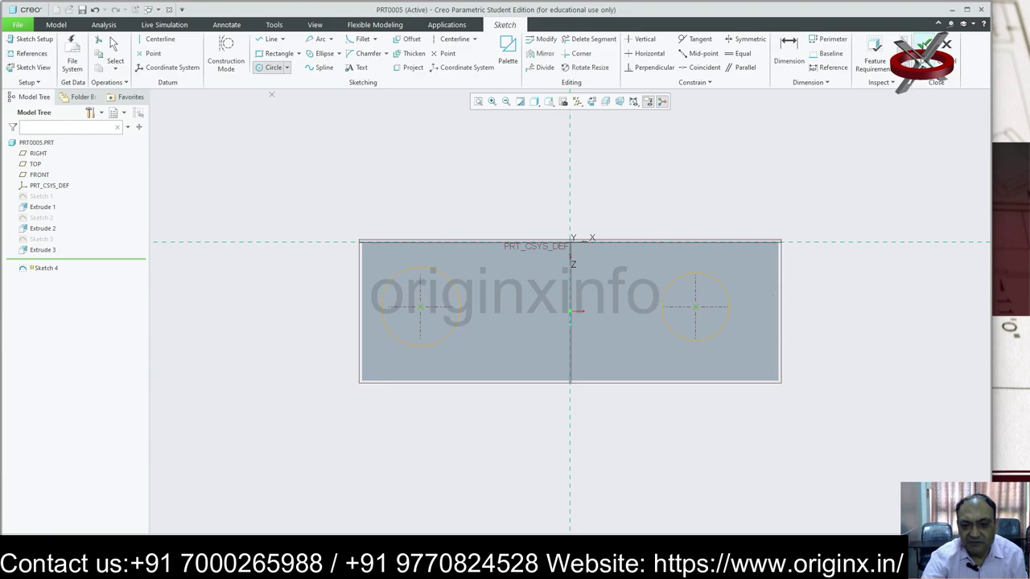
pyautogui.click(925, 46)
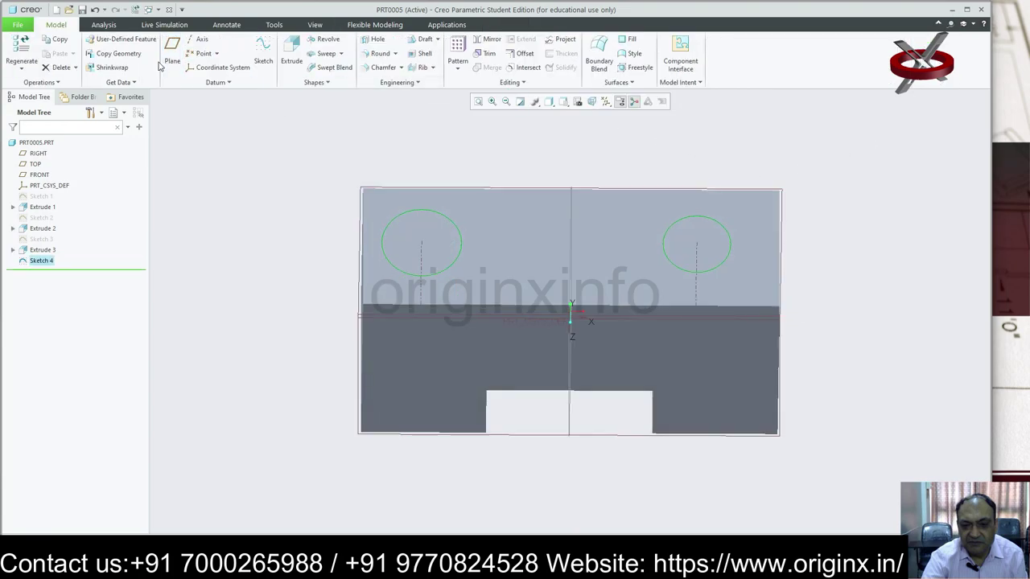
# Step: Create datum plane DTM1 offset 60 from the block's top face
pyautogui.click(172, 52)
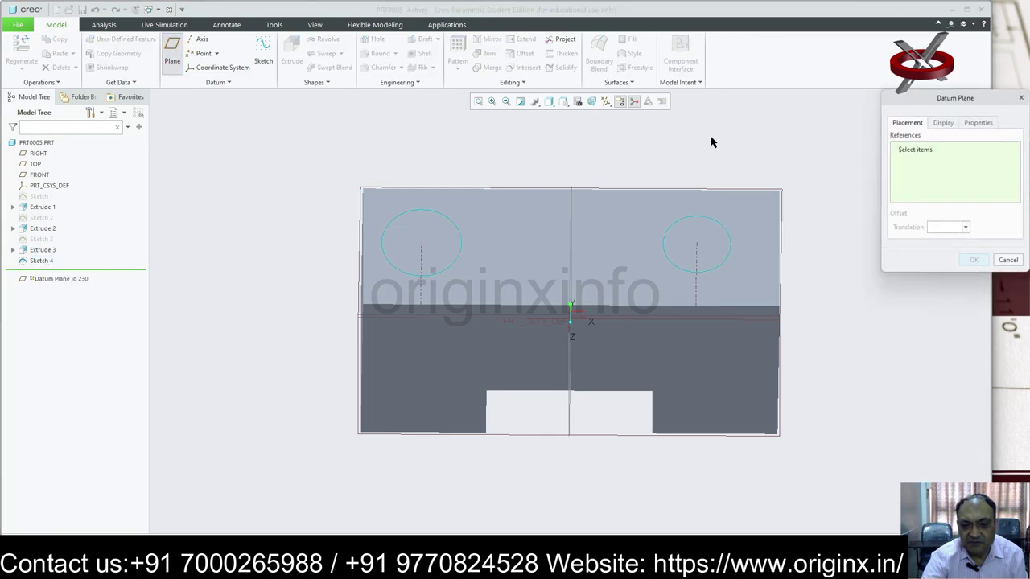
pyautogui.click(660, 214)
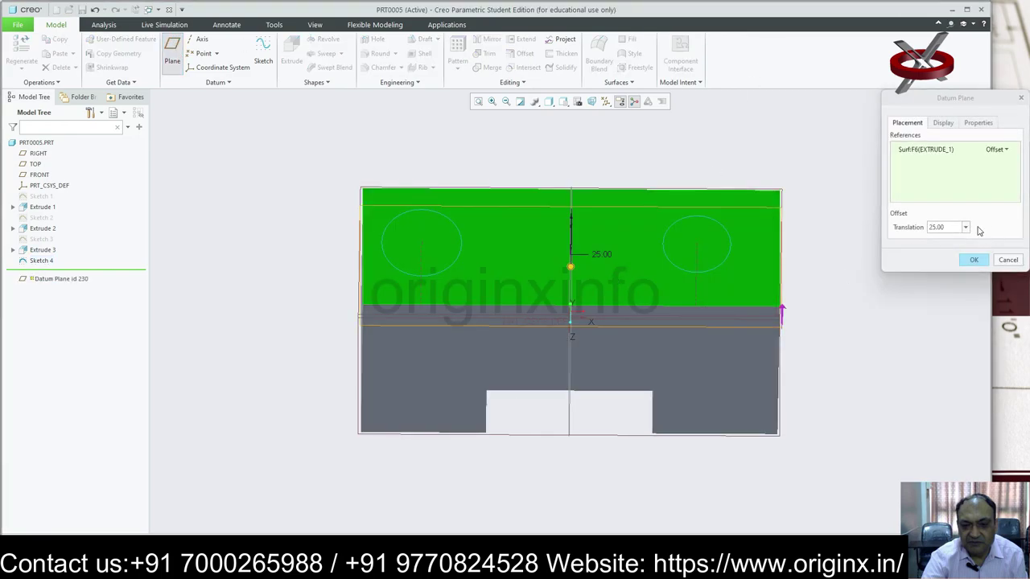
pyautogui.click(966, 227)
pyautogui.click(952, 227)
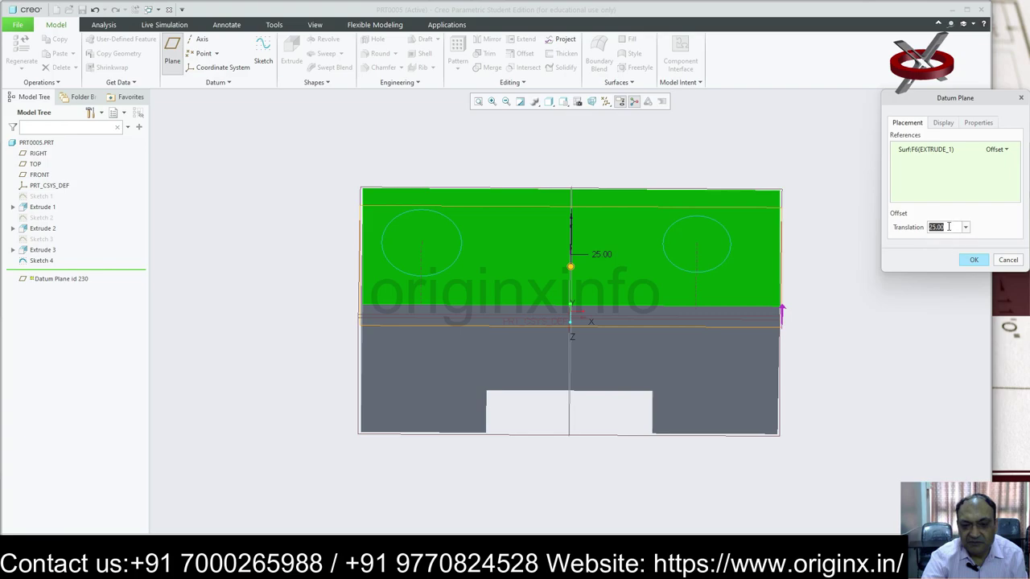
pyautogui.moveTo(948, 228); pyautogui.dragTo(922, 229)
pyautogui.write('60')
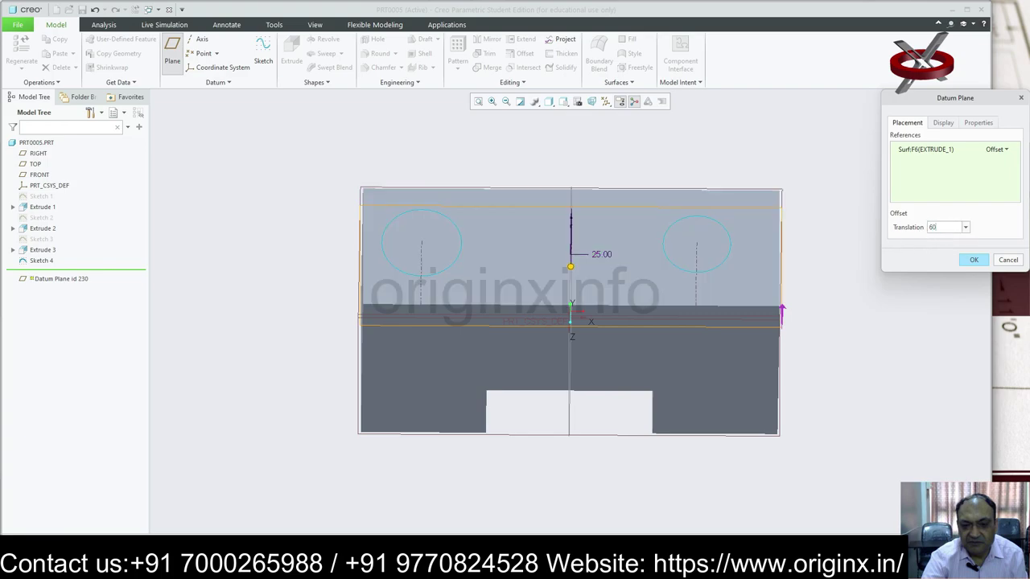
pyautogui.press('Return')
pyautogui.moveTo(830, 292)
pyautogui.mouseDown(button='middle')
pyautogui.moveTo(747, 230)
pyautogui.moveTo(815, 260)
pyautogui.moveTo(829, 256)
pyautogui.mouseUp(button='middle')
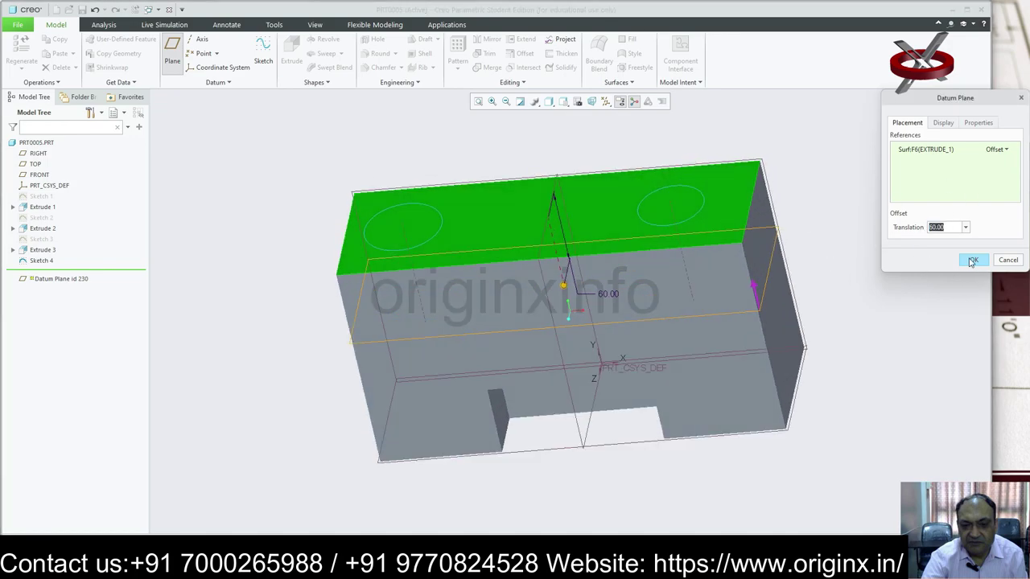
pyautogui.click(974, 260)
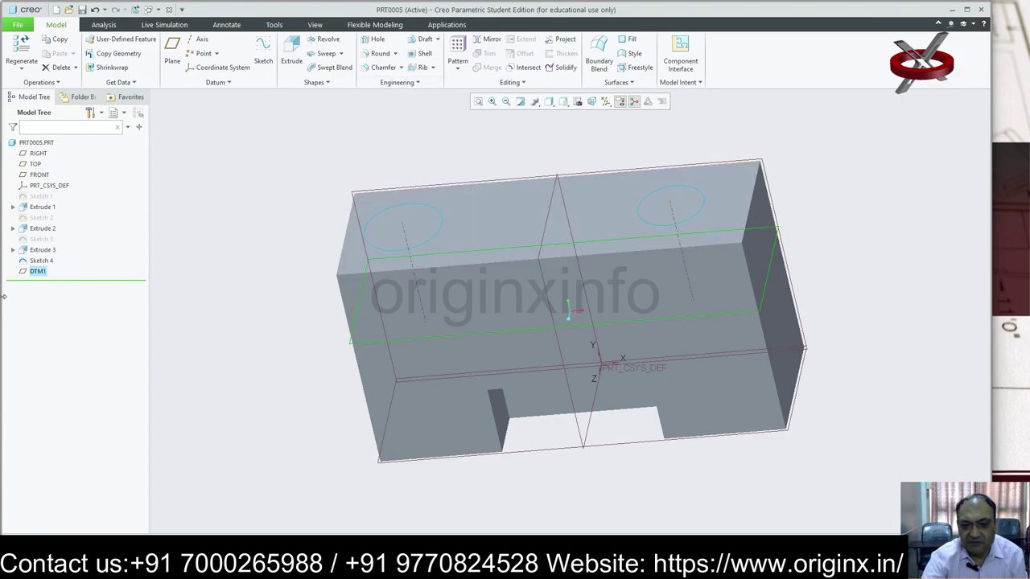
# Step: Redefine DTM1 with a negative offset so it sits 60 above the top face
pyautogui.click(37, 276)
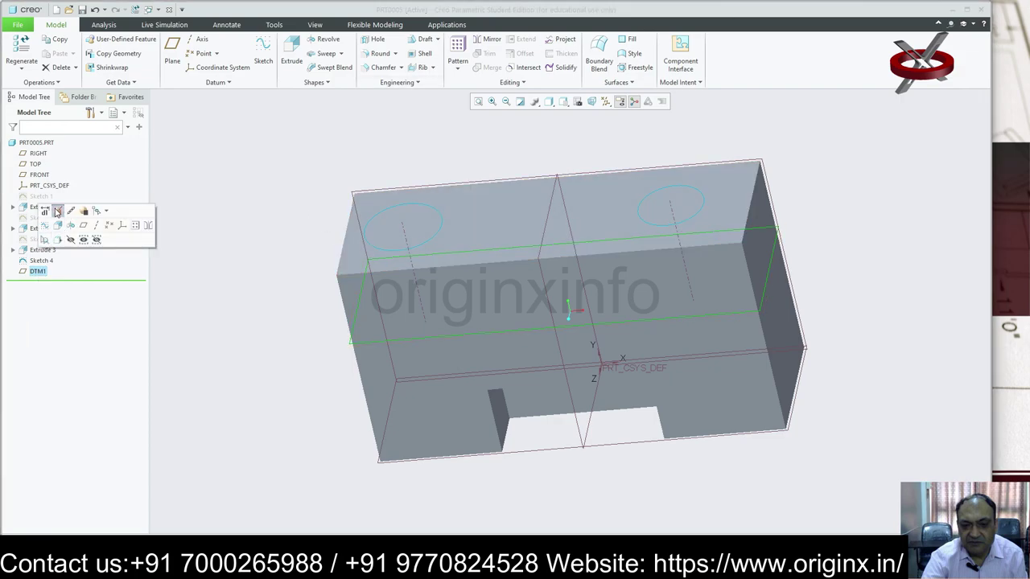
pyautogui.click(53, 209)
pyautogui.moveTo(950, 227); pyautogui.dragTo(891, 232)
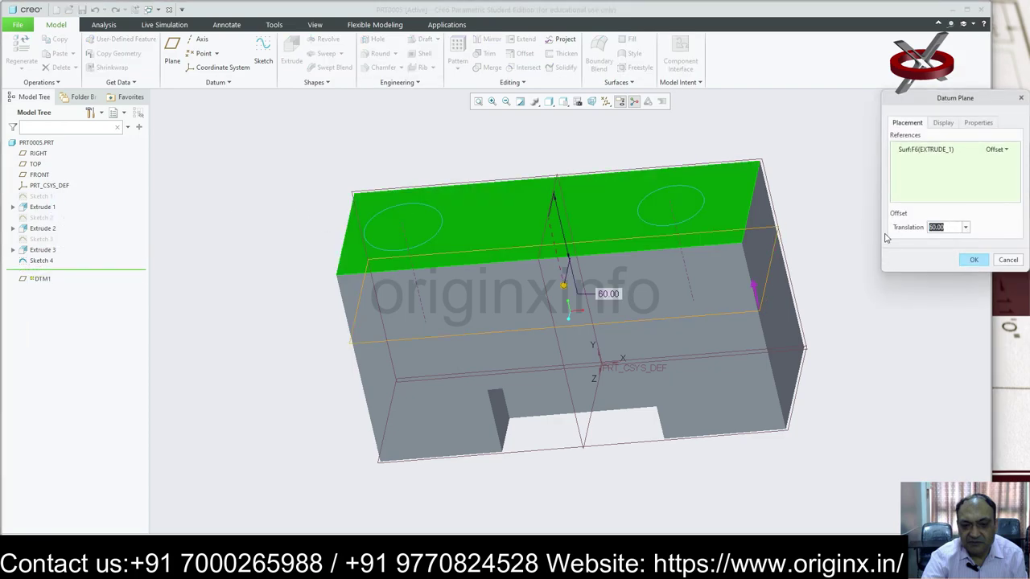
pyautogui.write('-60')
pyautogui.click(948, 247)
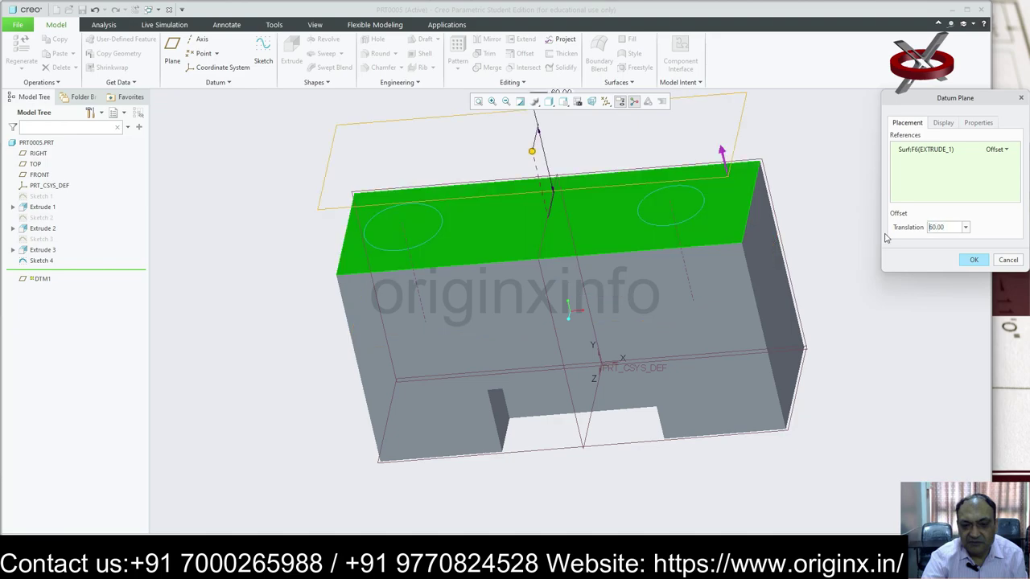
pyautogui.click(974, 259)
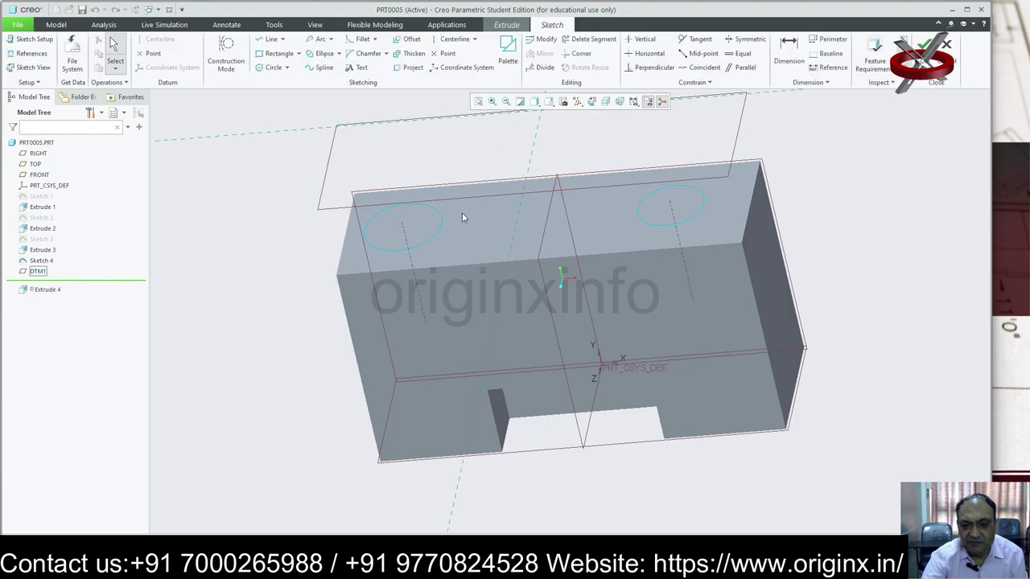
# Step: Exit the empty sketch, use Sketch 4 as the profile, and set depth To Selected
pyautogui.click(926, 41)
pyautogui.click(516, 307)
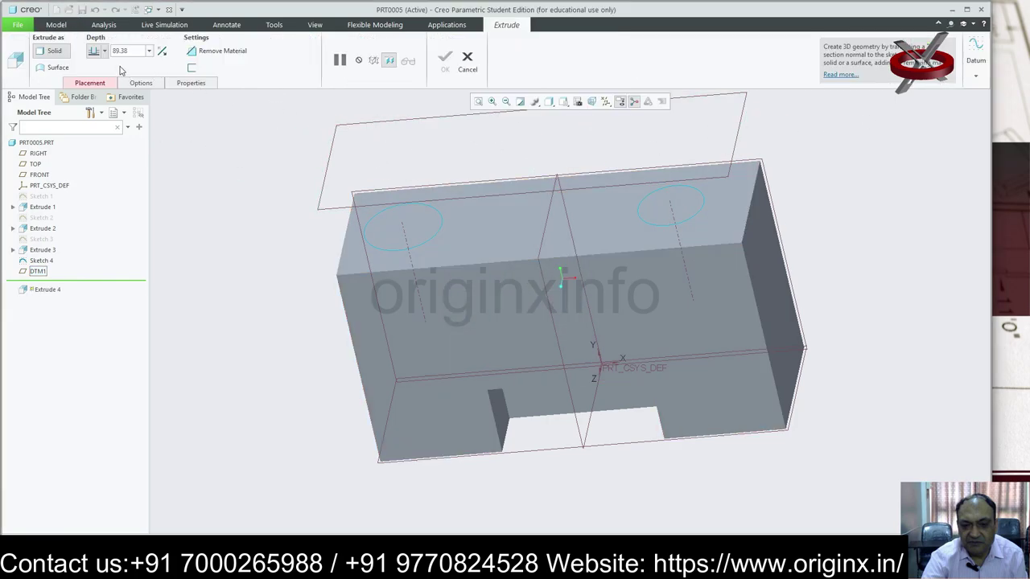
pyautogui.click(440, 234)
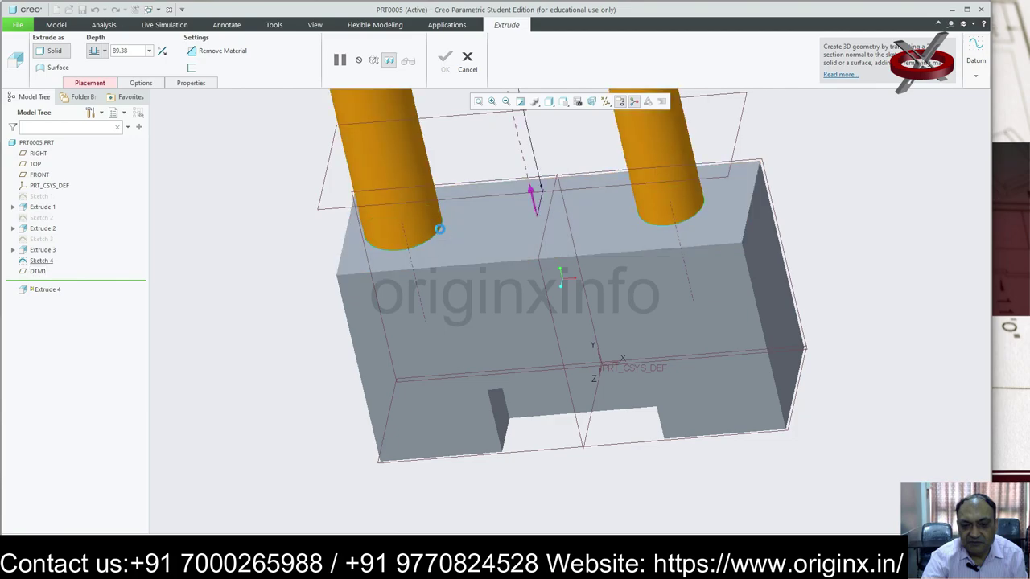
pyautogui.click(105, 51)
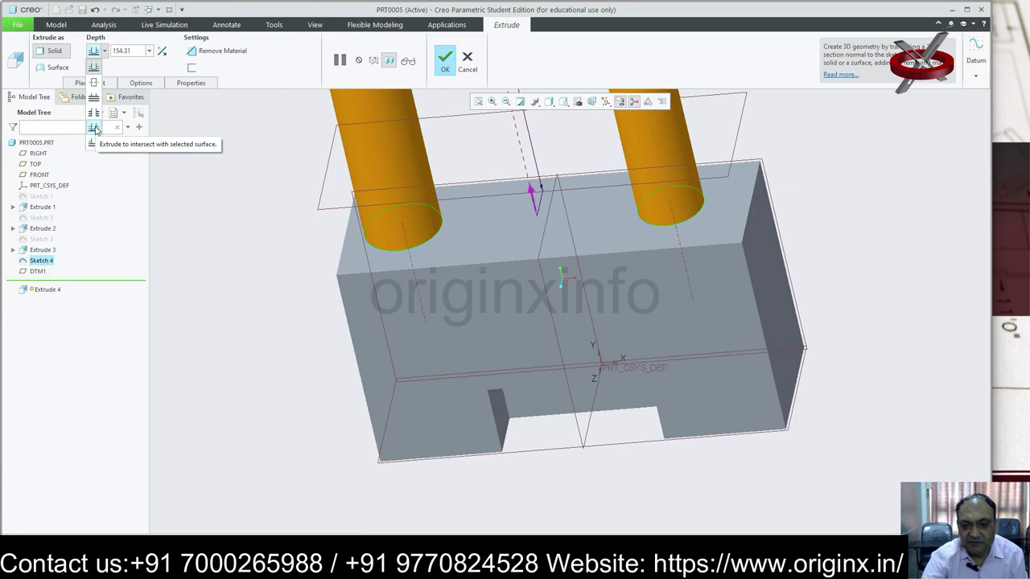
pyautogui.click(95, 130)
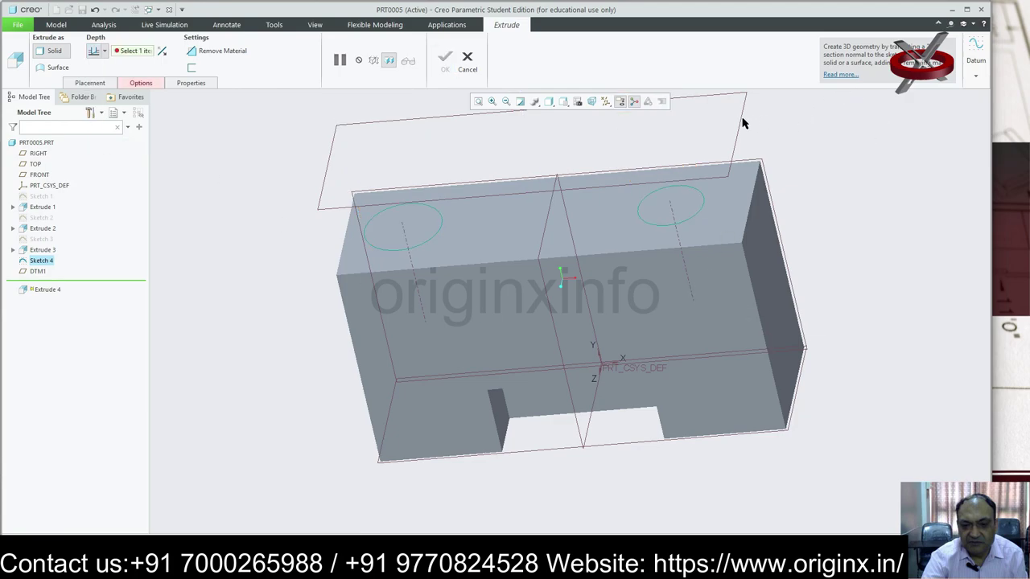
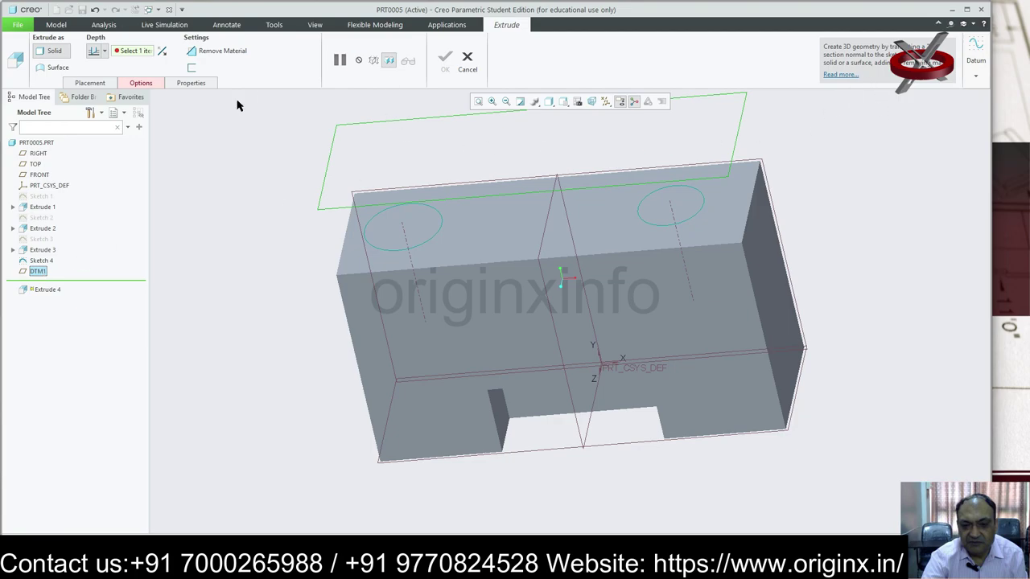
# Step: Discard the unfinished thin-wall extrude
pyautogui.click(192, 67)
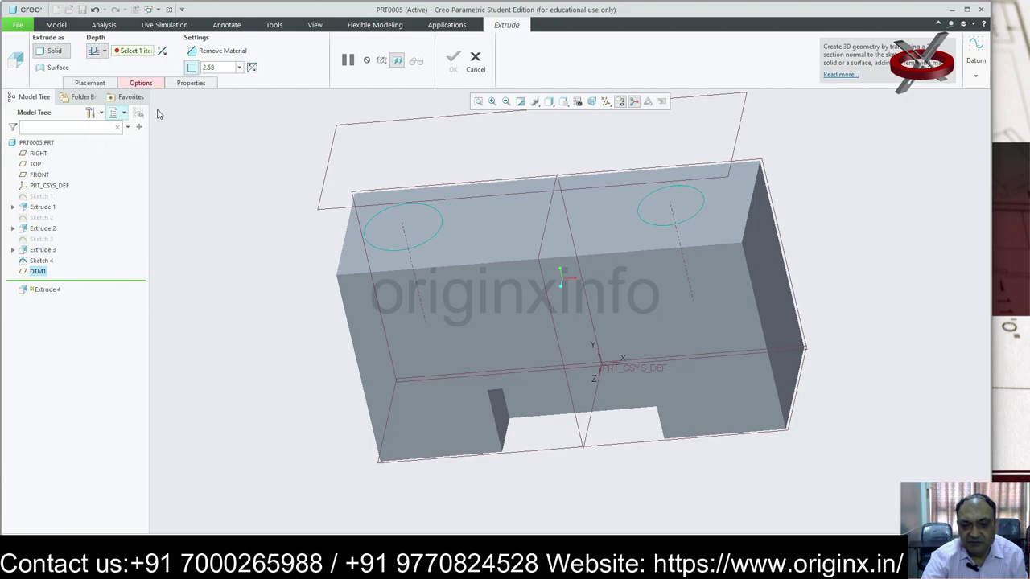
pyautogui.moveTo(687, 294); pyautogui.dragTo(701, 307, button='middle')
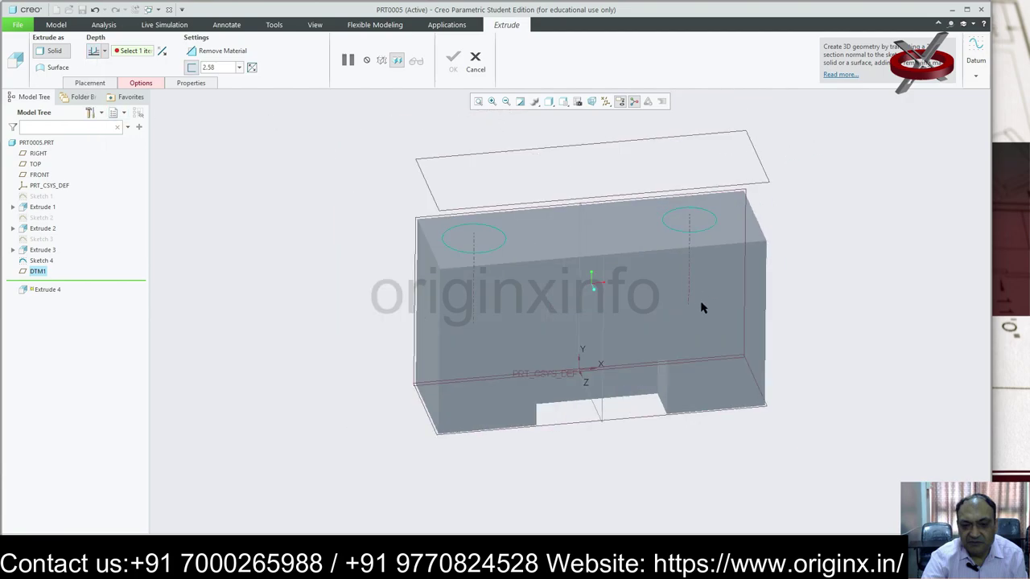
pyautogui.press('Escape')
pyautogui.click(513, 303)
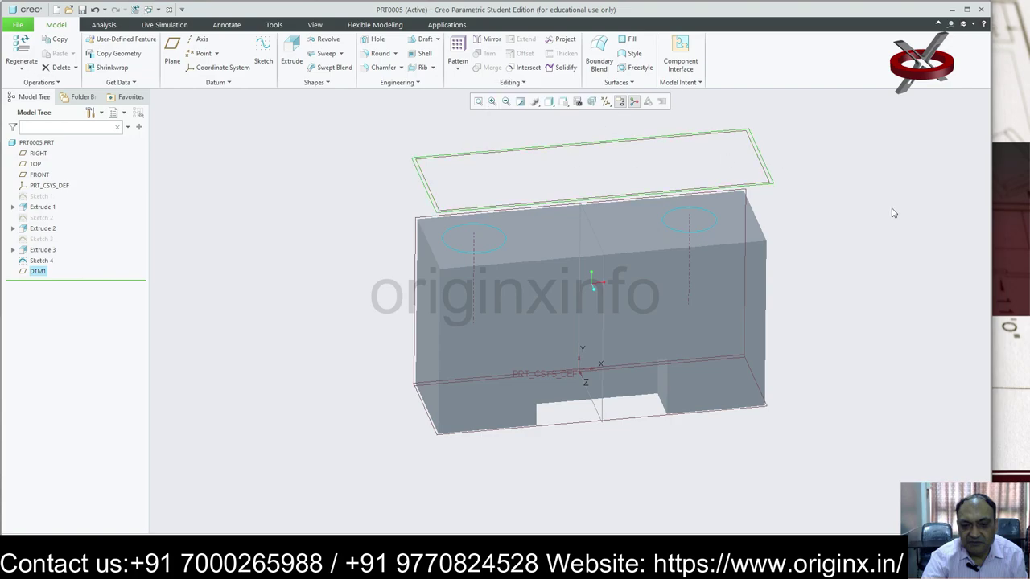
# Step: Start a circle sketch on DTM1, then exit it empty and dismiss the incomplete-section warning
pyautogui.click(263, 49)
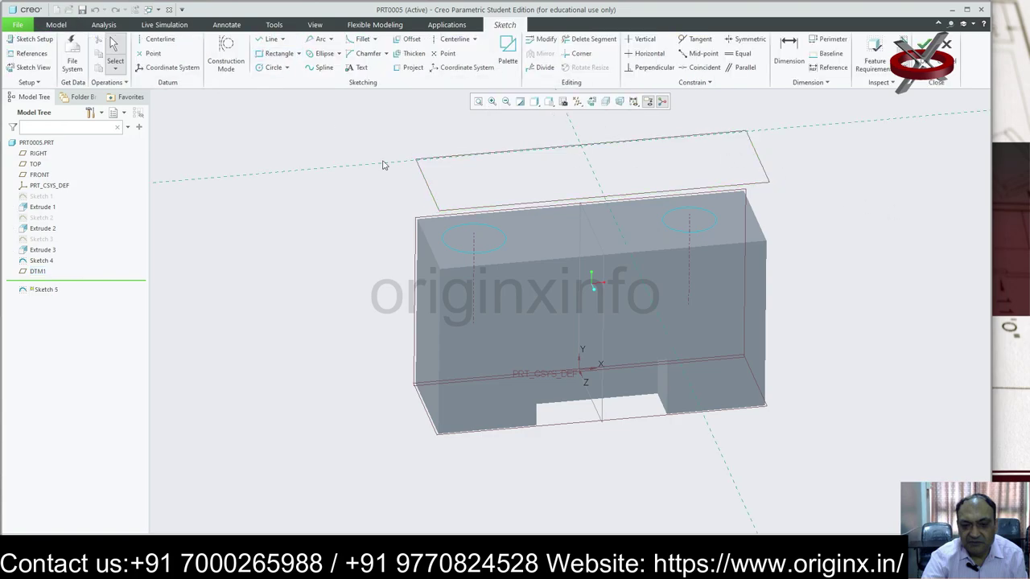
pyautogui.click(591, 103)
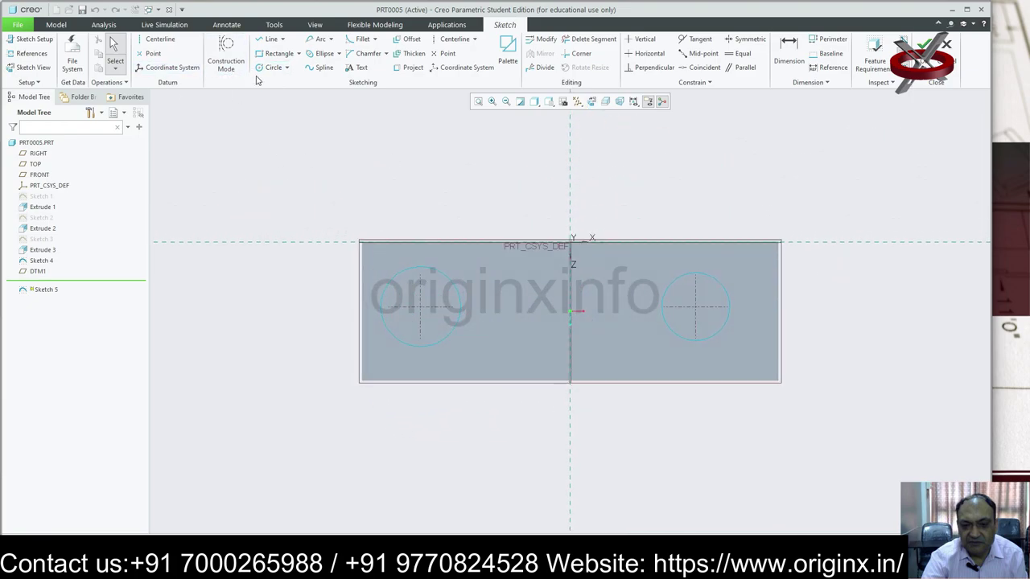
pyautogui.click(287, 68)
pyautogui.click(294, 80)
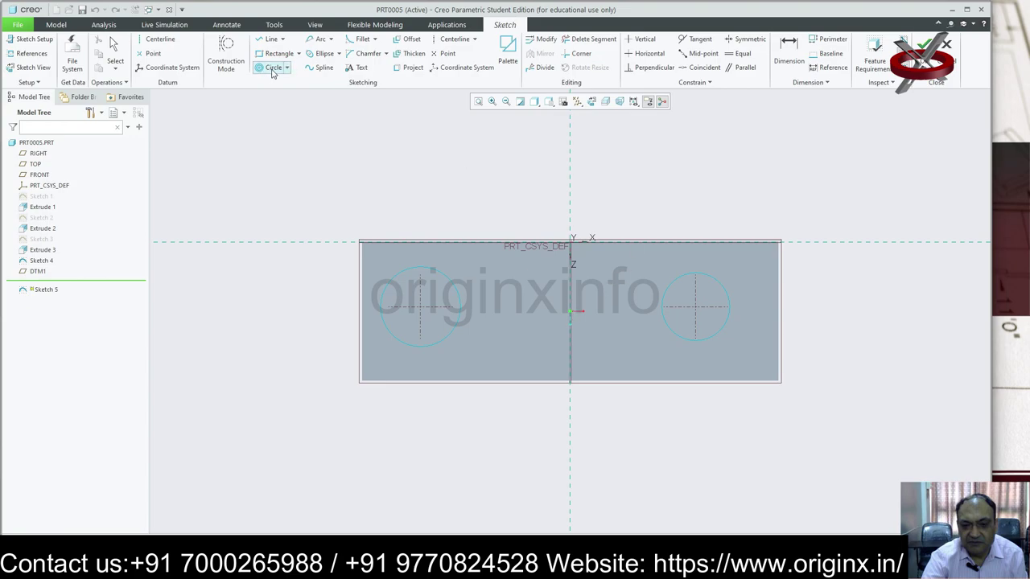
pyautogui.moveTo(517, 281); pyautogui.dragTo(588, 273, button='middle')
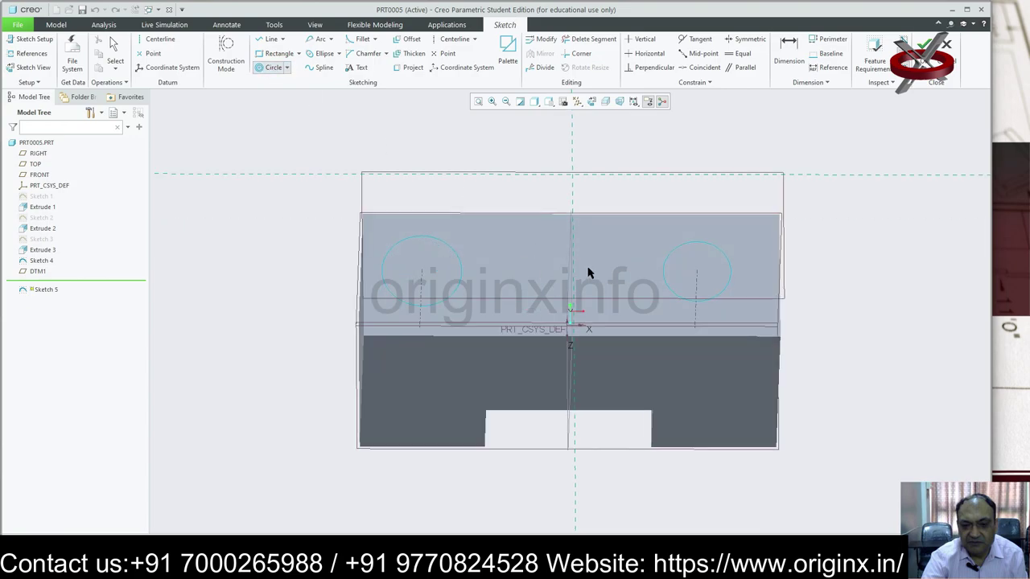
pyautogui.click(924, 44)
pyautogui.click(529, 298)
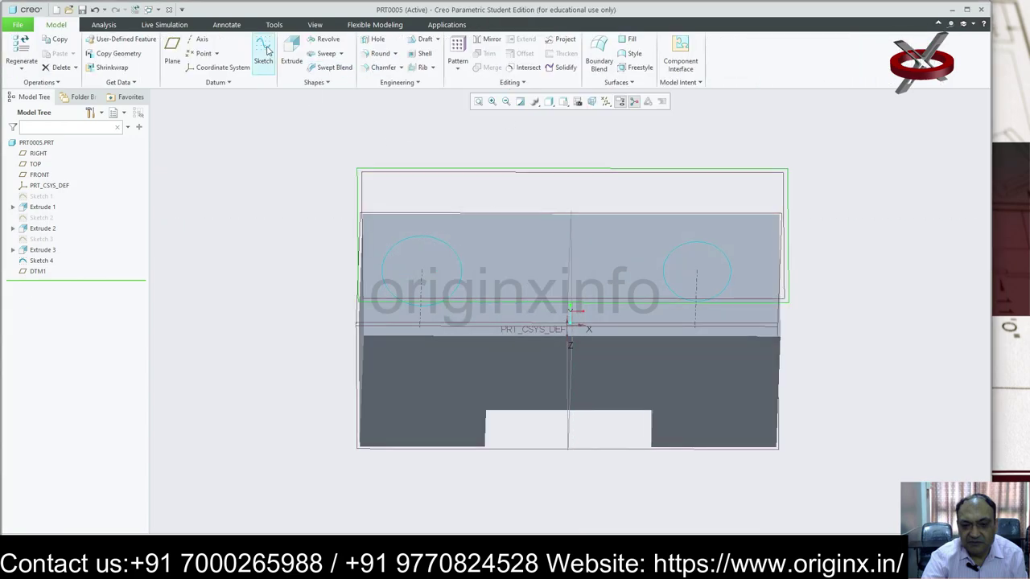
# Step: Sketch a circle on DTM1 centred on the left hole, just larger than it
pyautogui.click(44, 273)
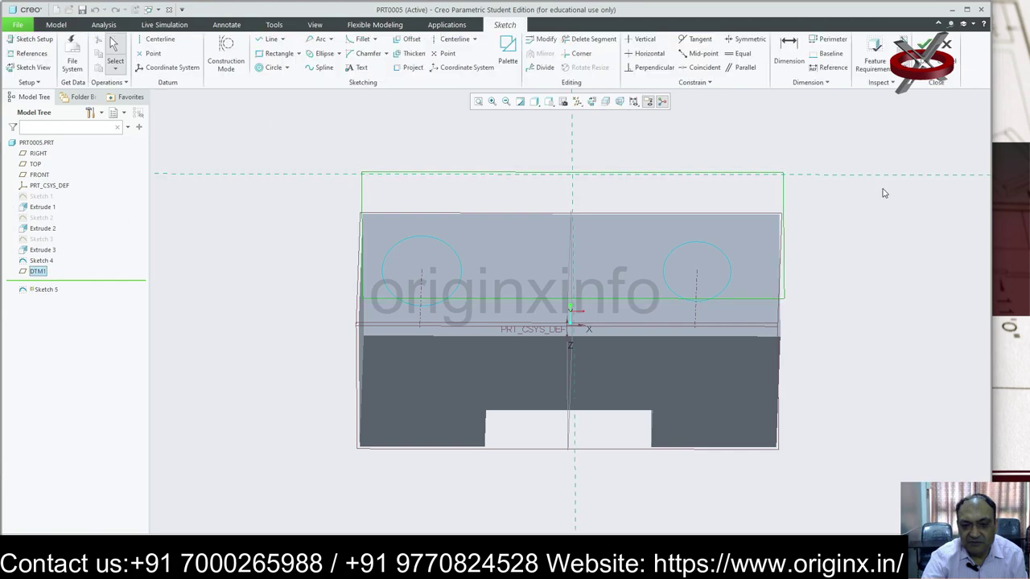
pyautogui.click(591, 101)
pyautogui.click(287, 68)
pyautogui.click(296, 83)
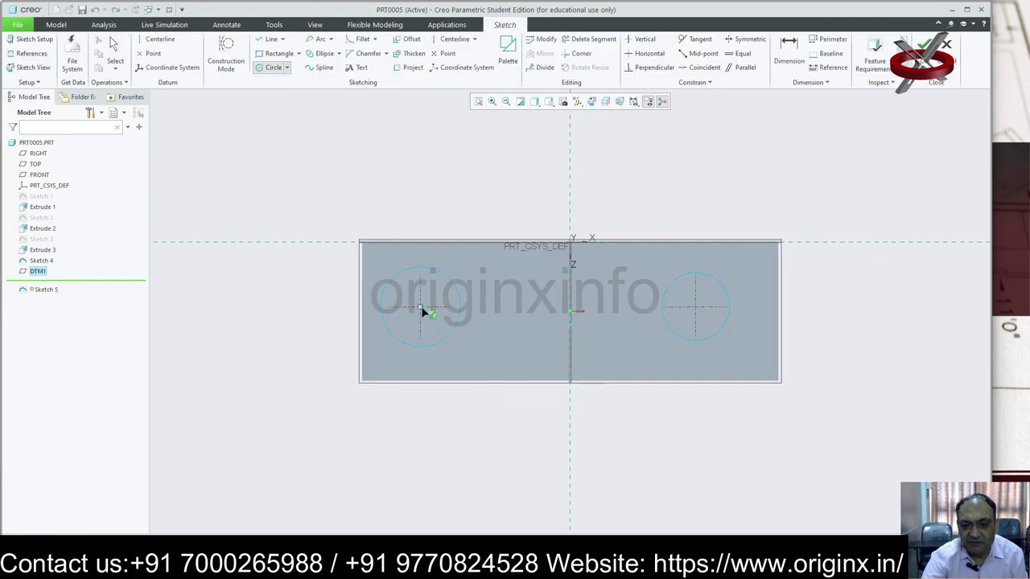
pyautogui.click(420, 306)
pyautogui.click(452, 343)
pyautogui.click(925, 44)
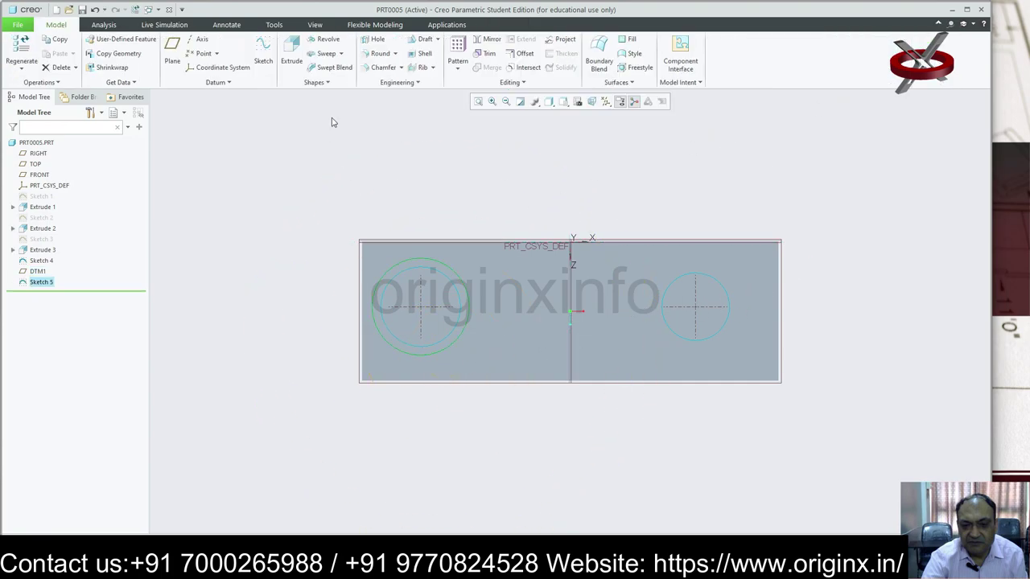
pyautogui.click(291, 52)
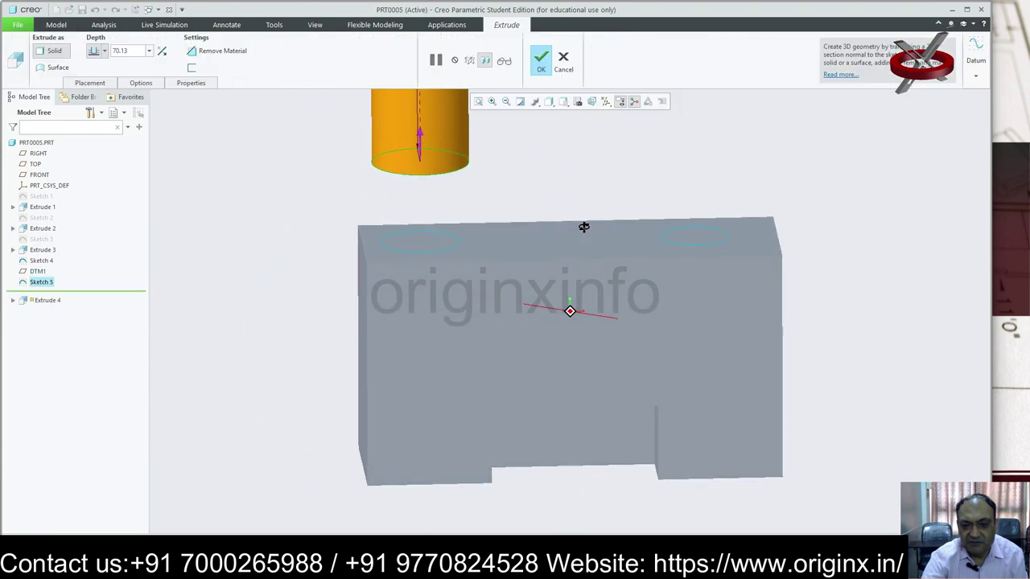
pyautogui.click(104, 51)
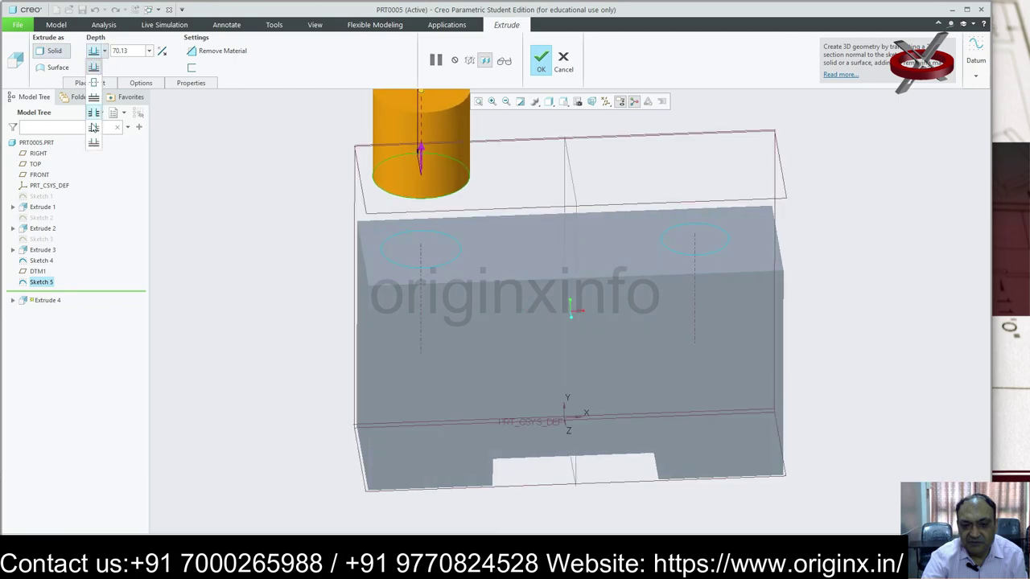
pyautogui.click(94, 131)
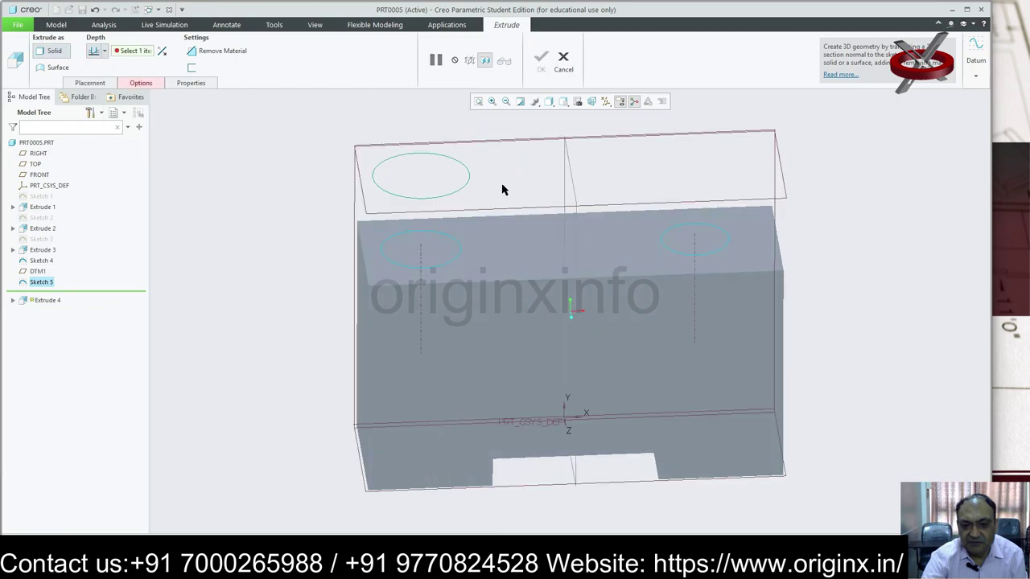
pyautogui.click(504, 254)
pyautogui.moveTo(570, 309); pyautogui.dragTo(901, 344, button='middle')
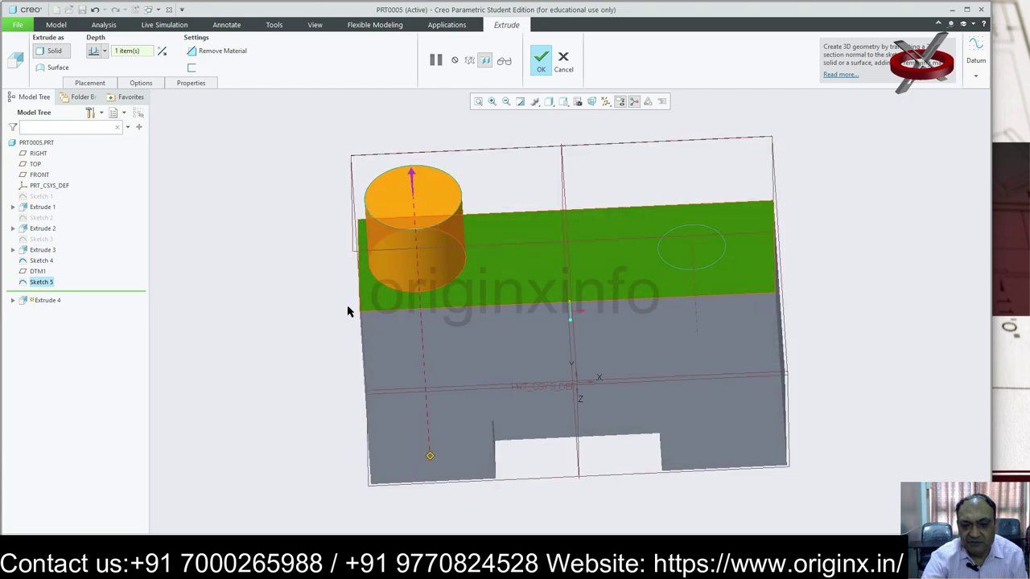
pyautogui.press('Escape')
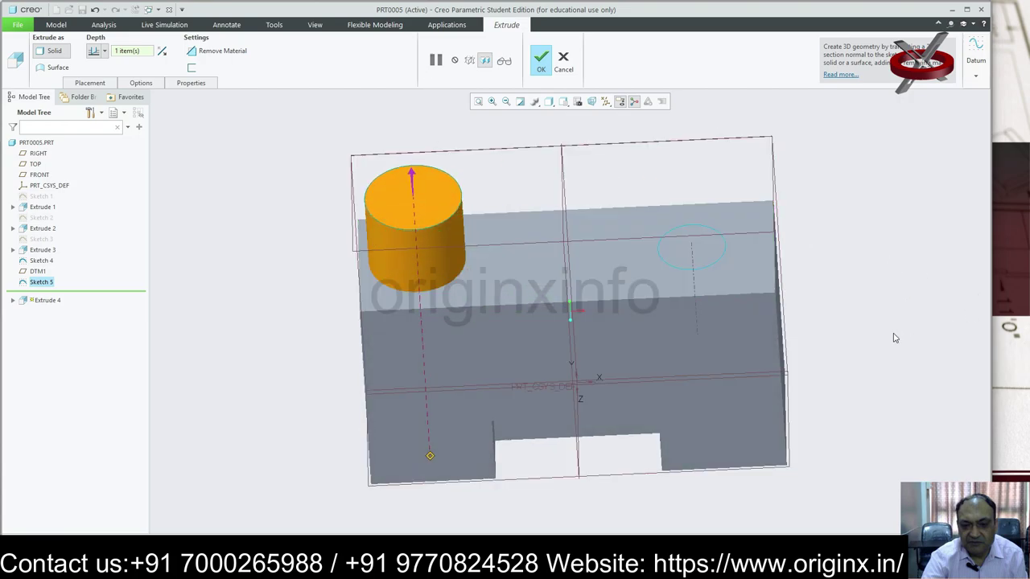
pyautogui.press('Escape')
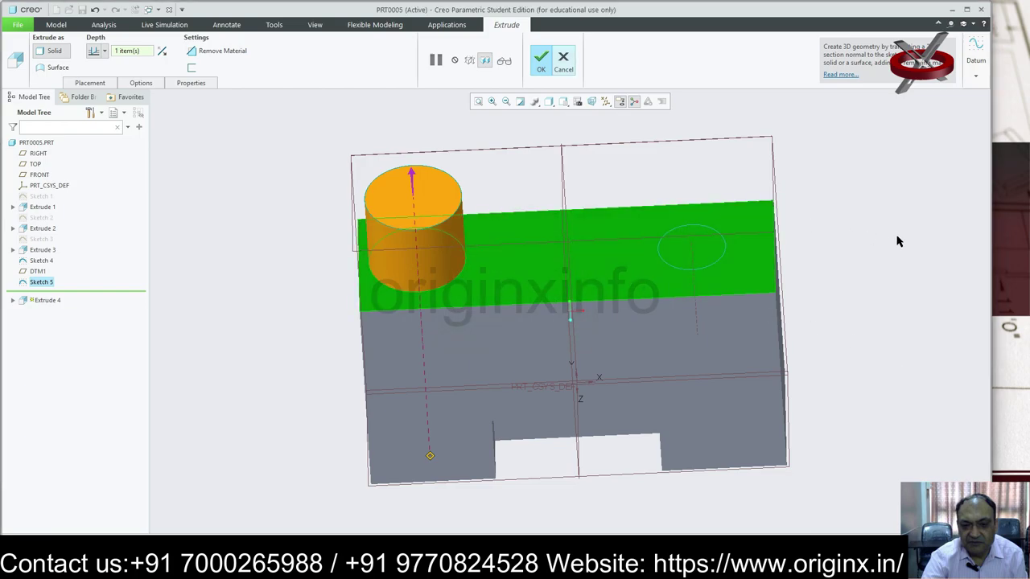
pyautogui.press('Delete')
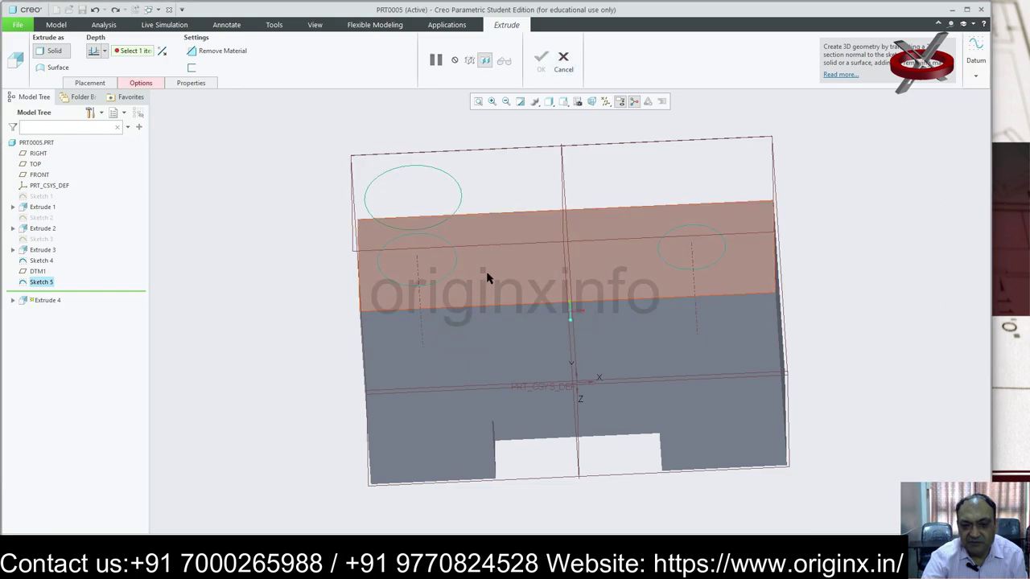
pyautogui.click(487, 277)
pyautogui.click(563, 58)
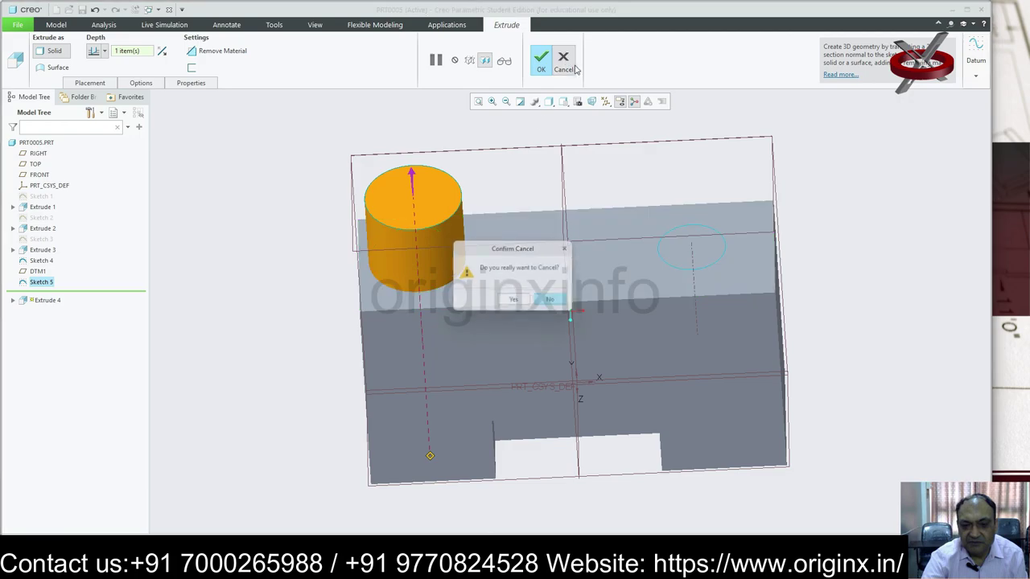
pyautogui.click(515, 302)
# Step: Sketch a corner rectangle left of centre on the block's top face and preview its extrusion
pyautogui.click(527, 280)
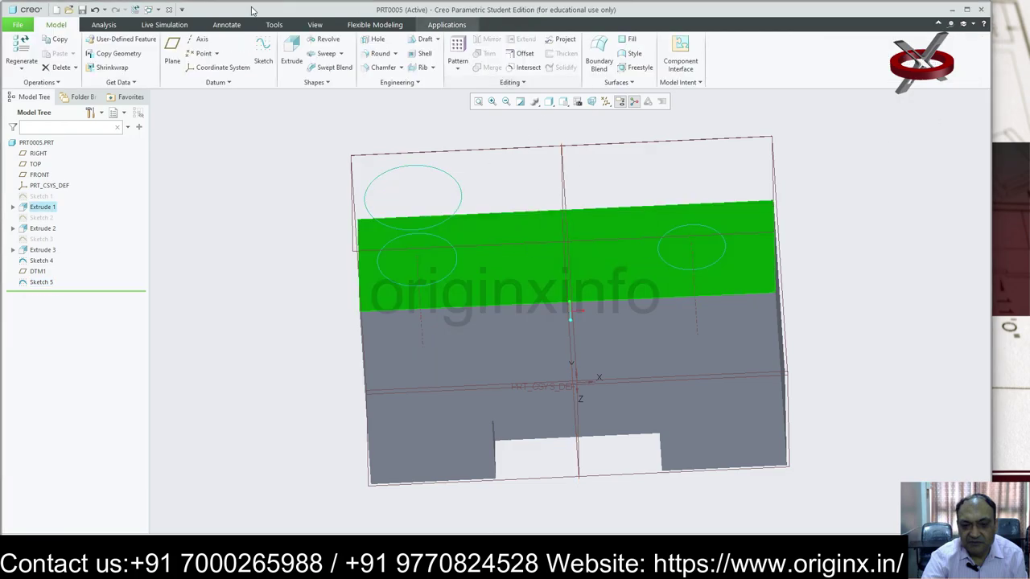
pyautogui.click(263, 56)
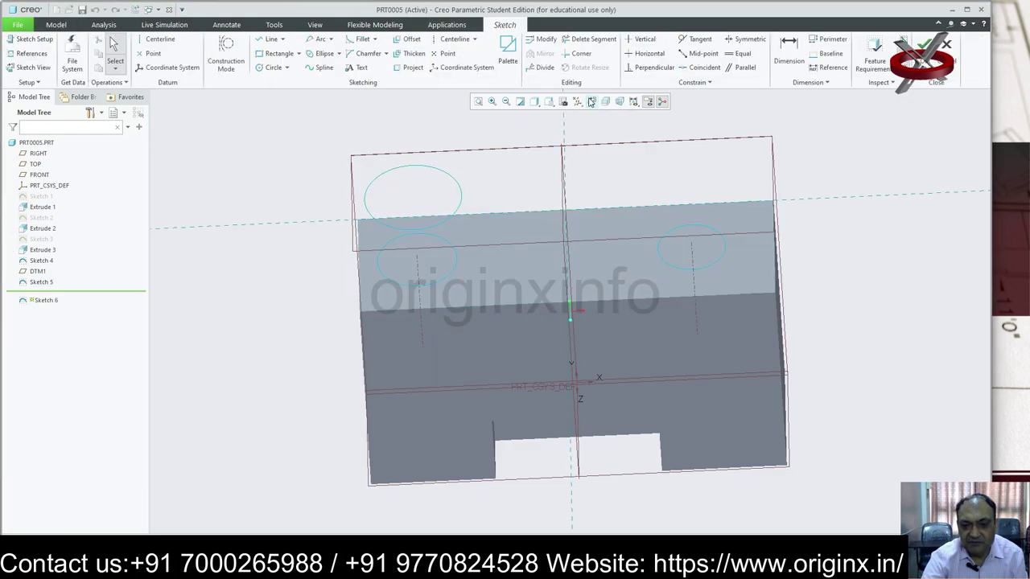
pyautogui.click(590, 104)
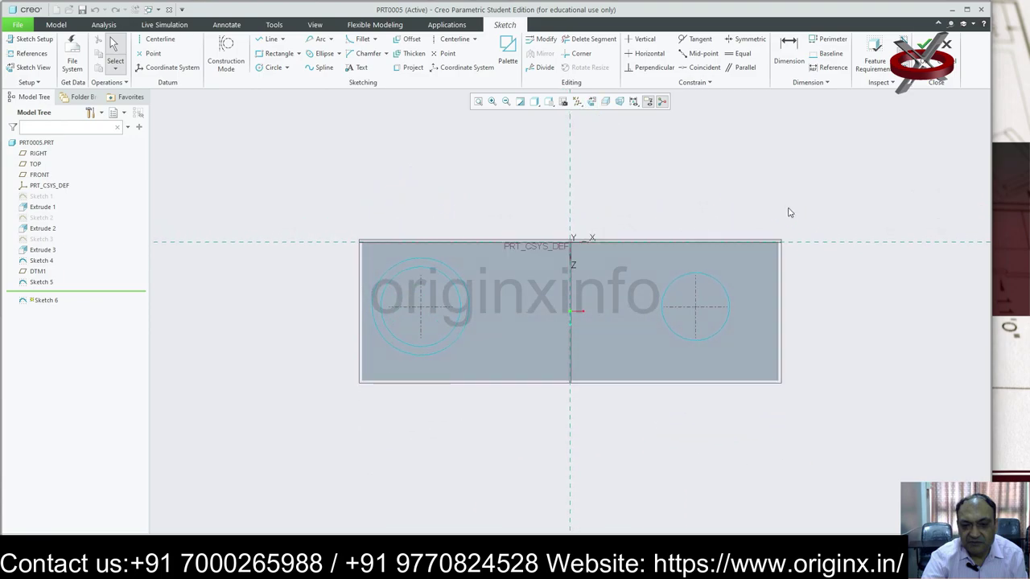
pyautogui.click(299, 53)
pyautogui.click(282, 80)
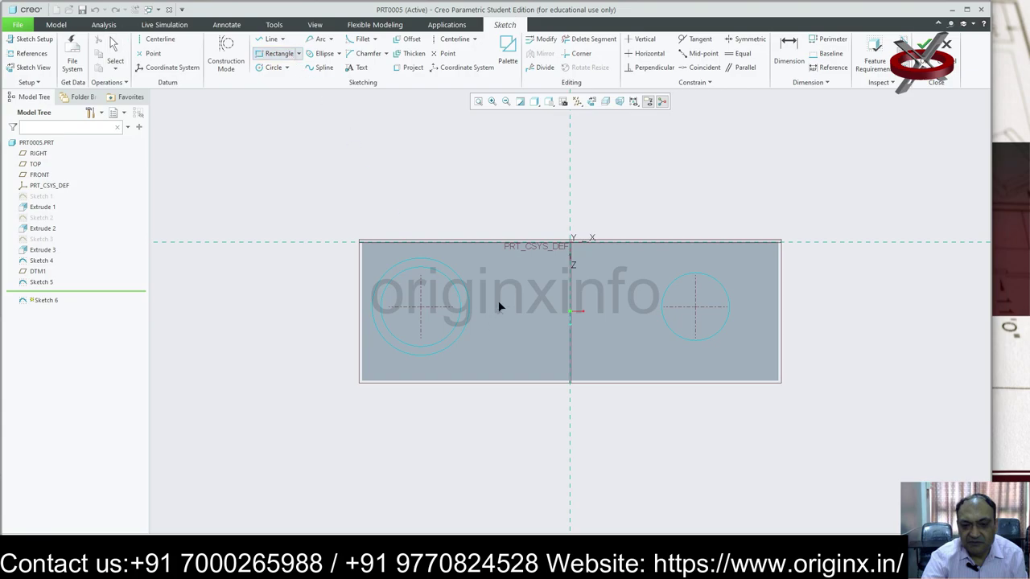
pyautogui.click(483, 285)
pyautogui.click(925, 45)
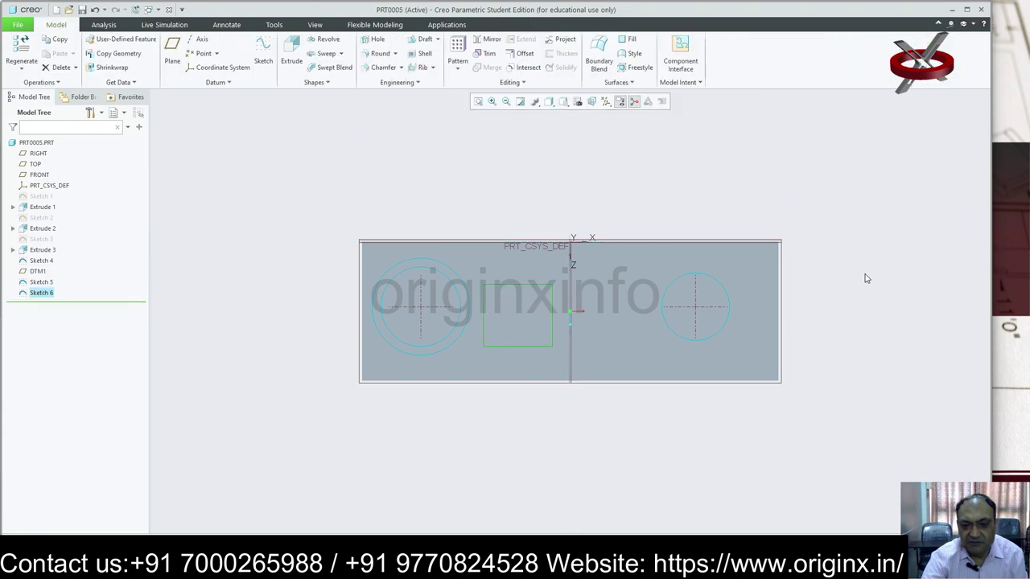
pyautogui.moveTo(864, 278); pyautogui.dragTo(854, 265, button='middle')
pyautogui.click(293, 60)
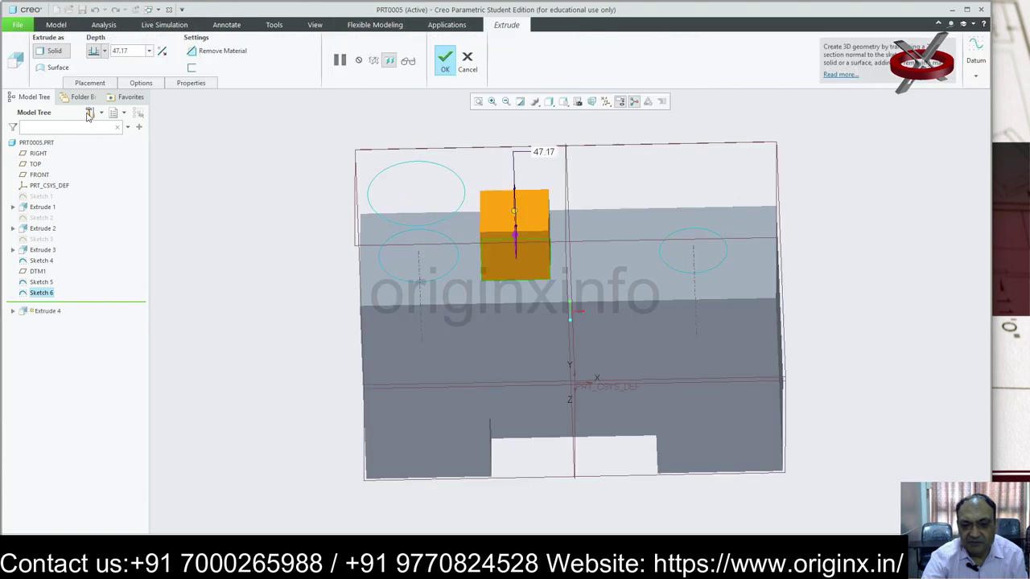
# Step: Set the rectangle extrude to stop at DTM1, then cancel the extrude
pyautogui.click(104, 51)
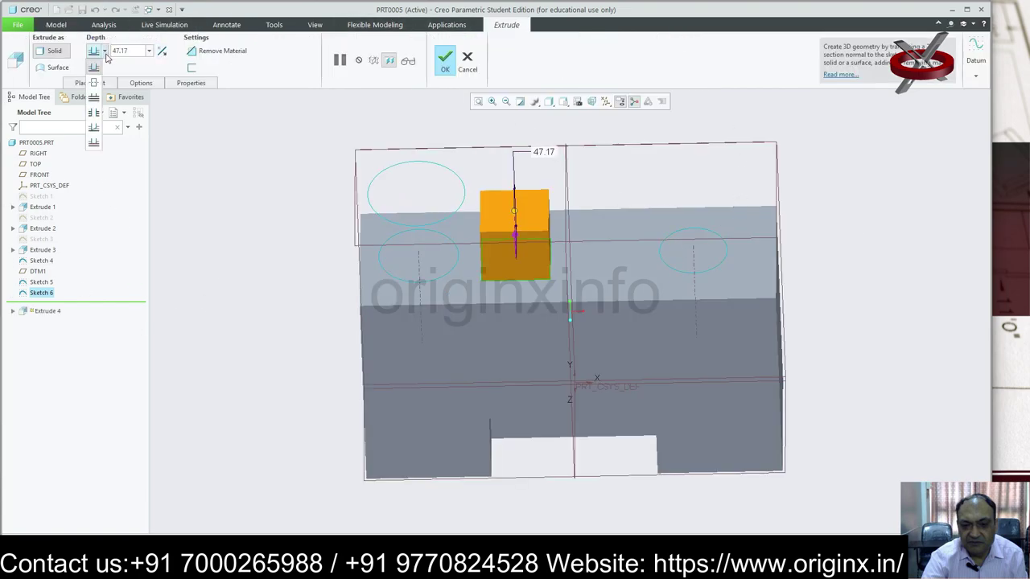
pyautogui.click(93, 129)
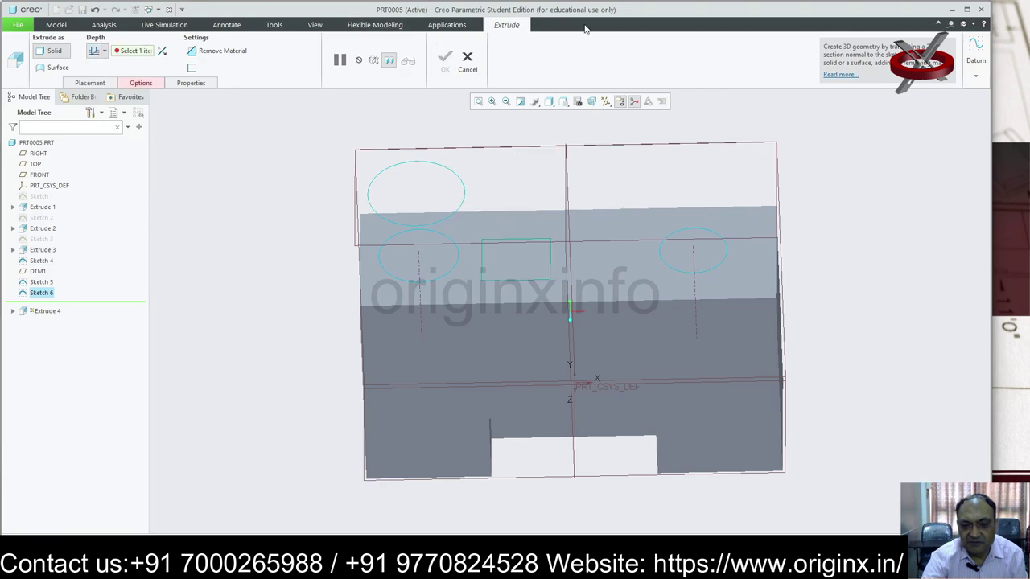
pyautogui.click(38, 271)
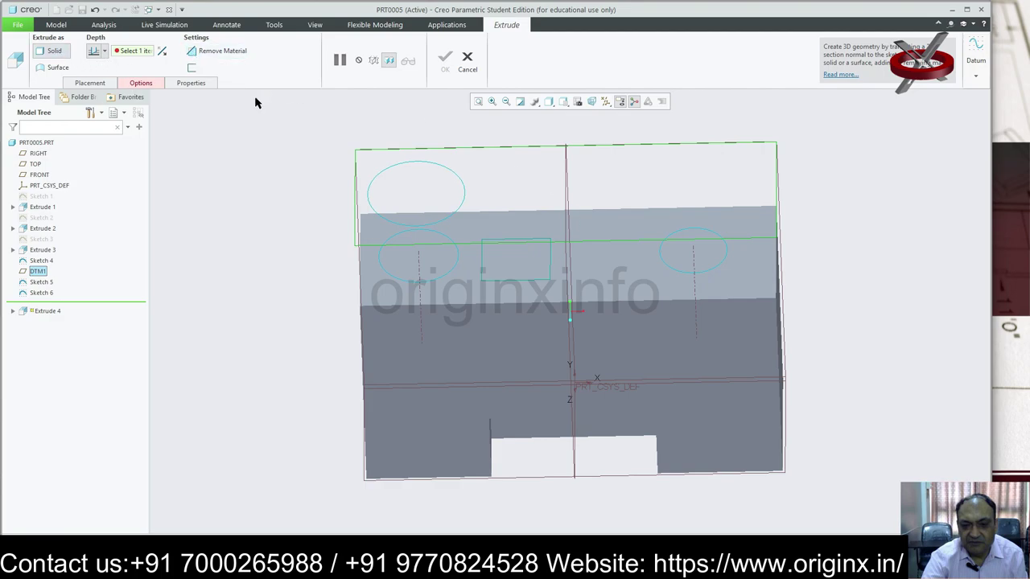
pyautogui.moveTo(799, 231); pyautogui.dragTo(813, 170, button='middle')
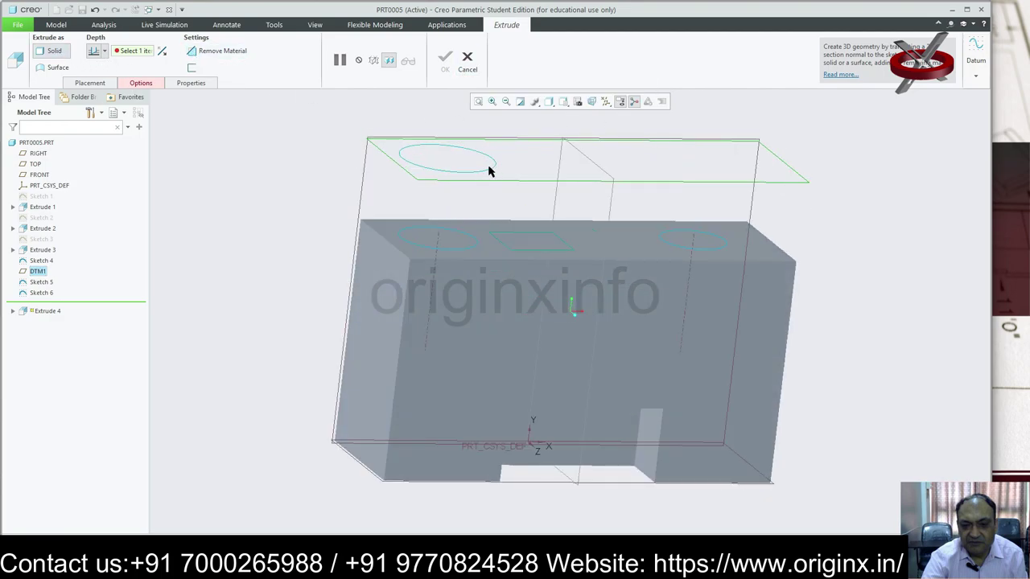
pyautogui.click(467, 61)
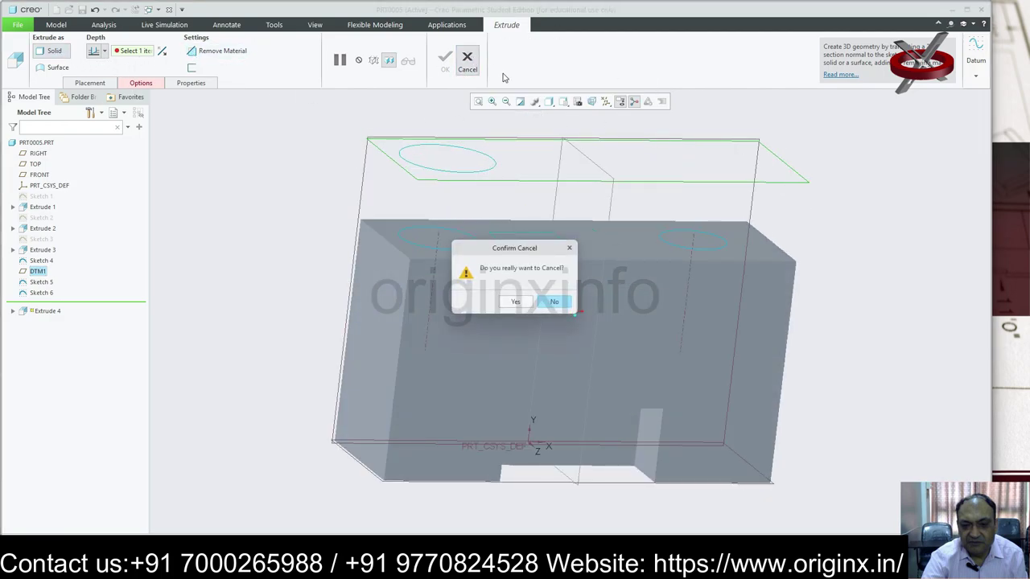
pyautogui.click(515, 301)
# Step: Re-extrude the rectangle up to DTM1, then cancel it again
pyautogui.click(292, 50)
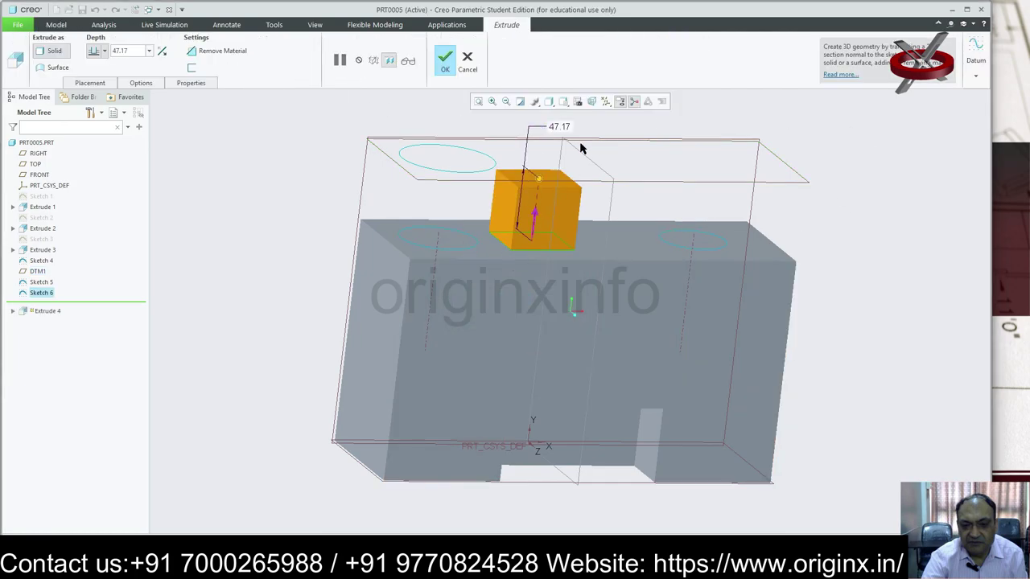
pyautogui.click(103, 50)
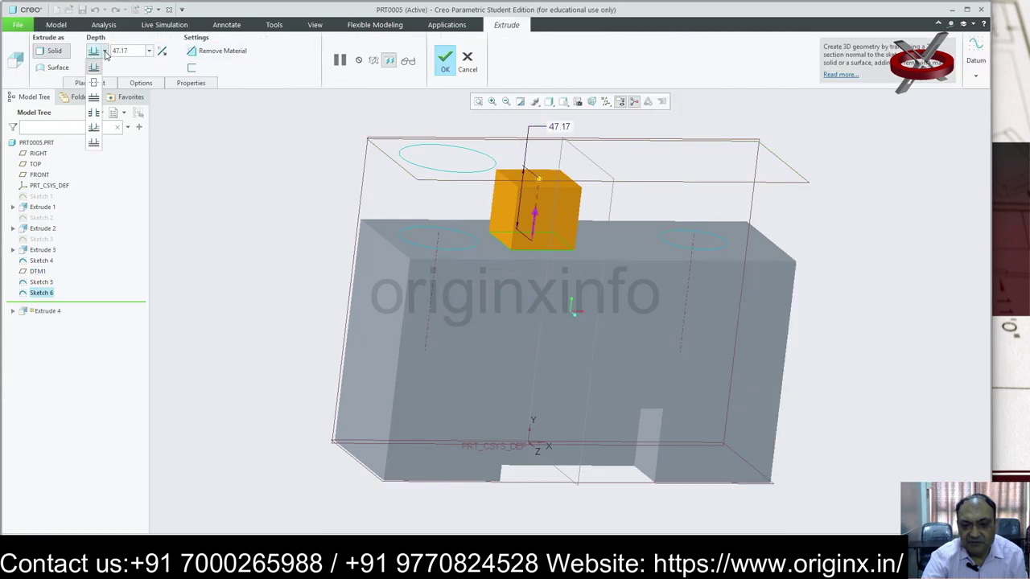
pyautogui.click(93, 141)
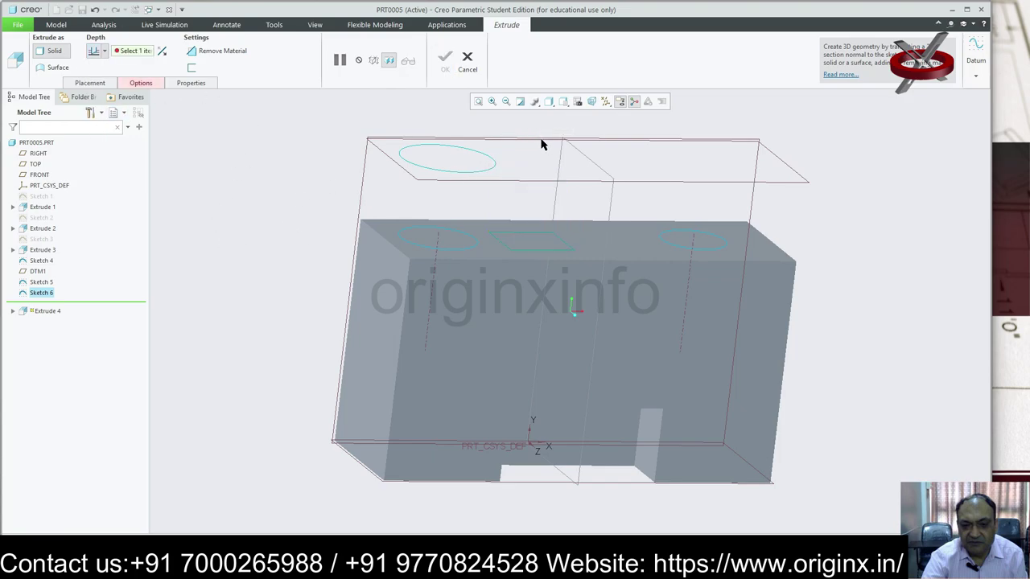
pyautogui.click(41, 272)
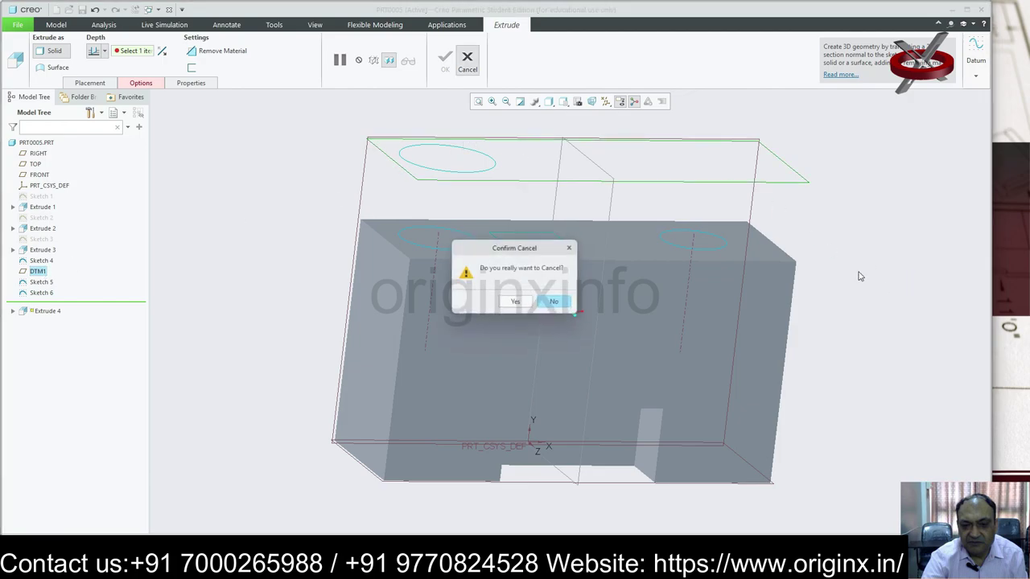
pyautogui.press('Return')
pyautogui.press('Escape')
pyautogui.press('Escape')
pyautogui.press('Escape')
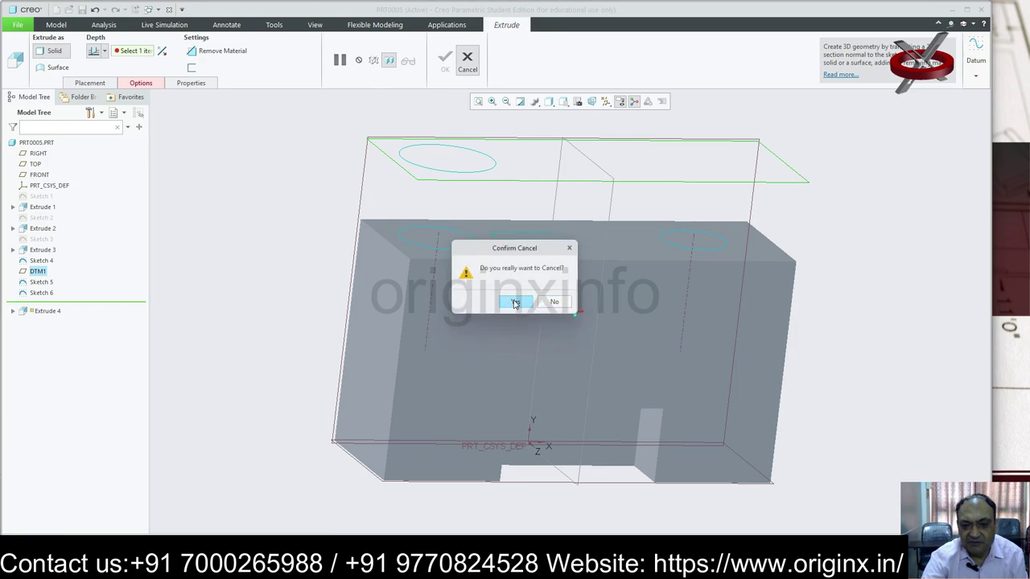
pyautogui.click(515, 302)
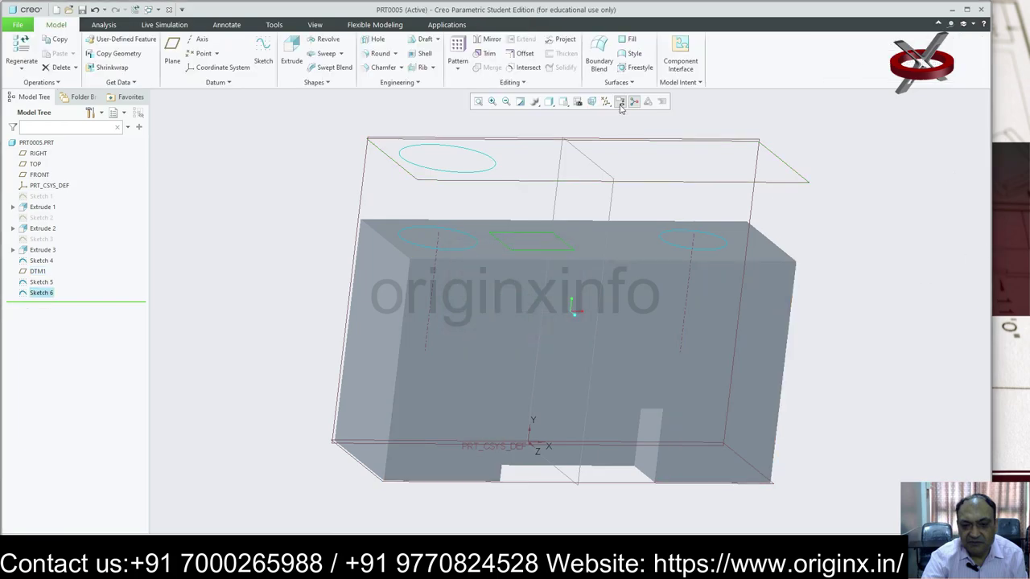
# Step: Select the DTM1 plane, check the displayed datum types, then clear the selection
pyautogui.click(38, 272)
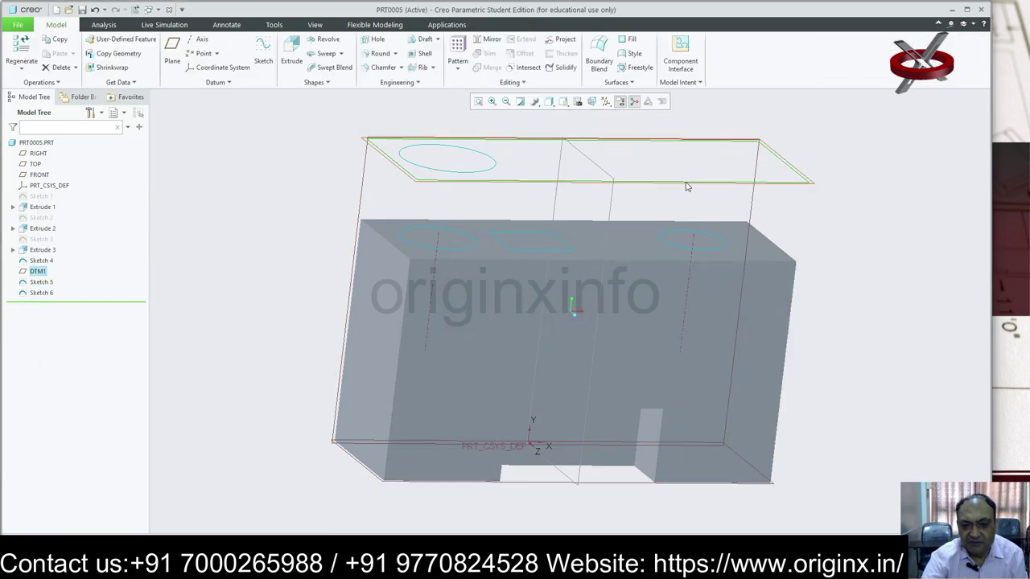
pyautogui.click(606, 102)
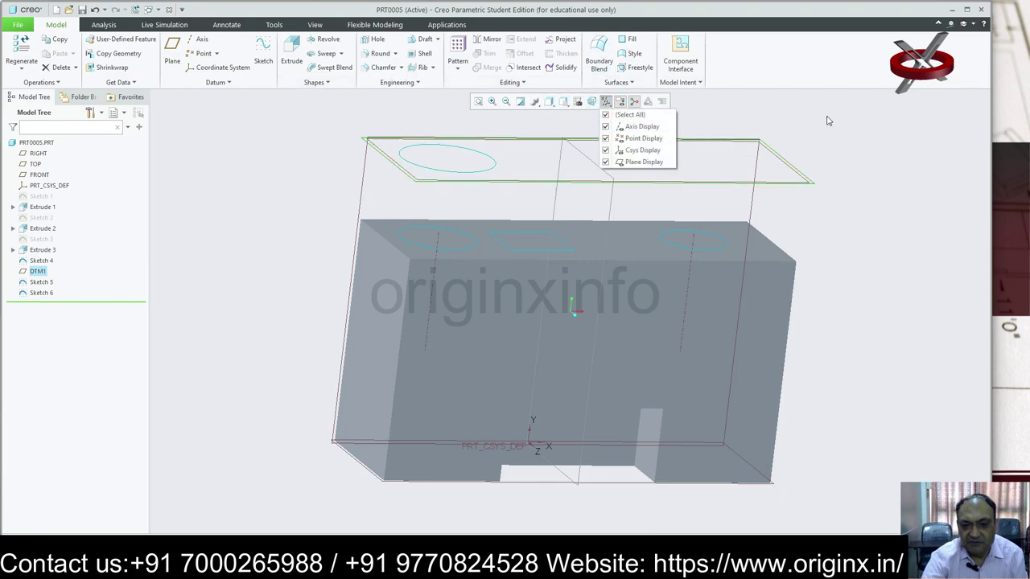
pyautogui.click(42, 274)
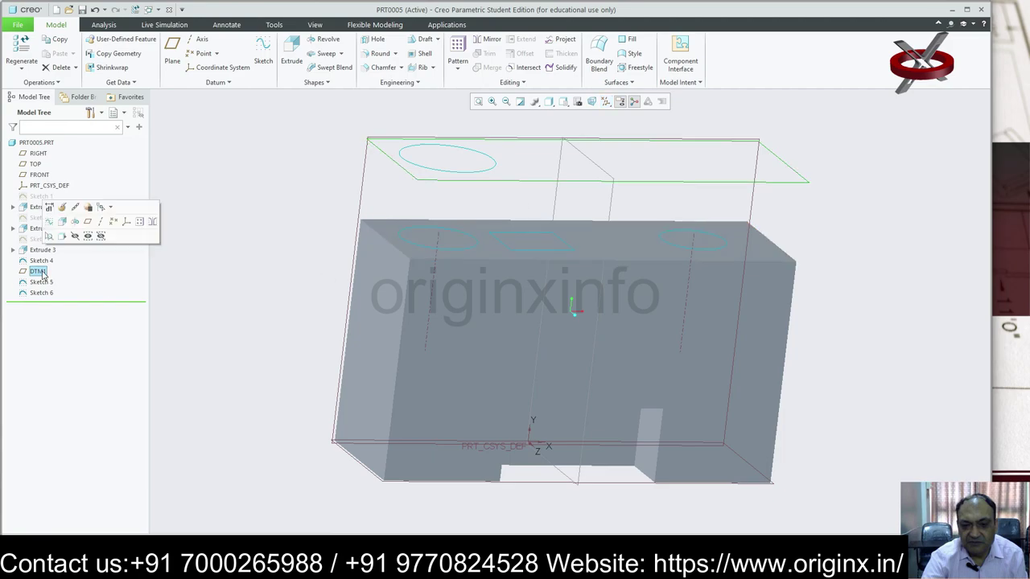
pyautogui.press('Escape')
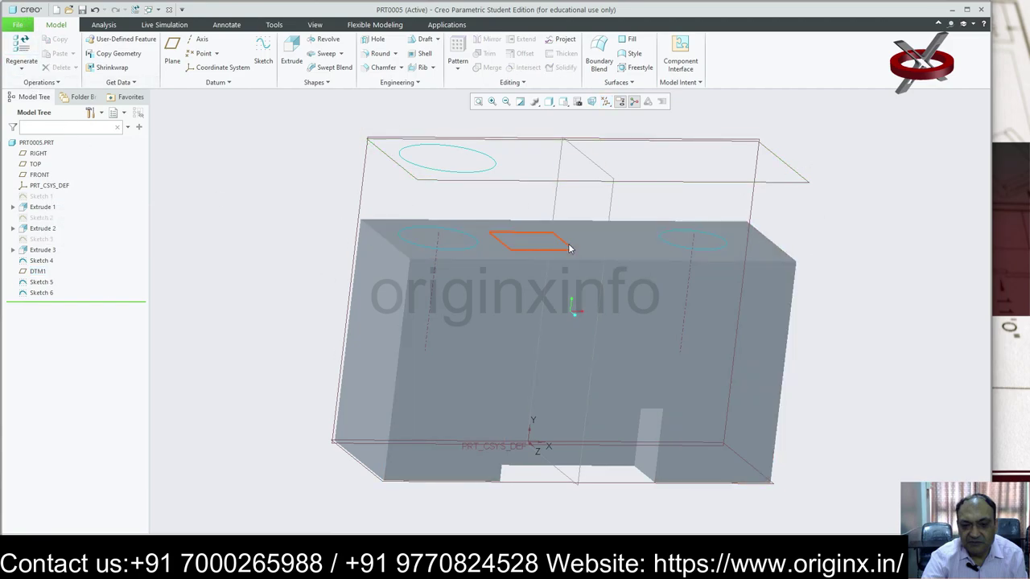
# Step: Extrude the ellipse sketch into a cylinder reaching up to the block's top face
pyautogui.click(494, 165)
pyautogui.click(291, 56)
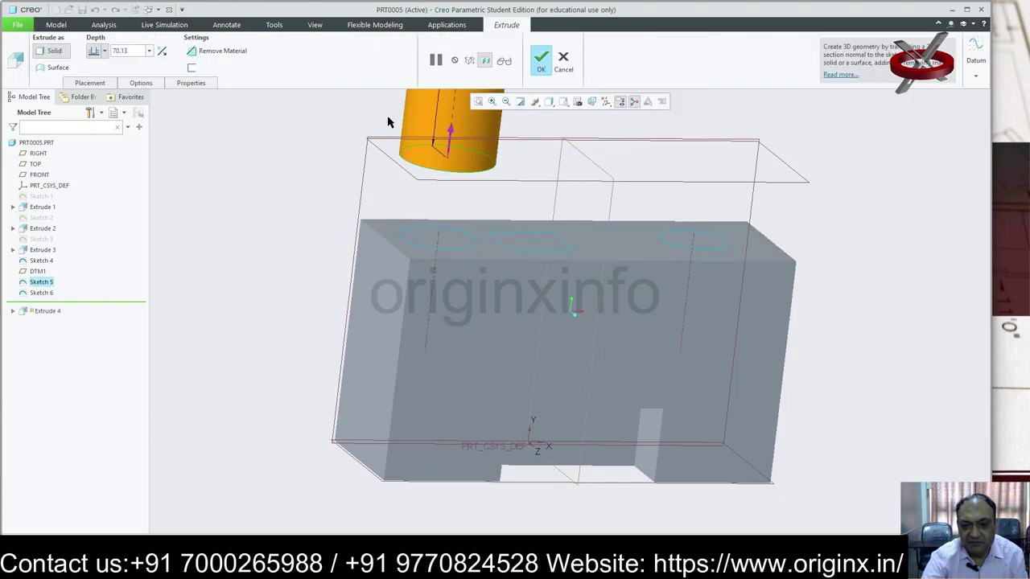
pyautogui.click(105, 52)
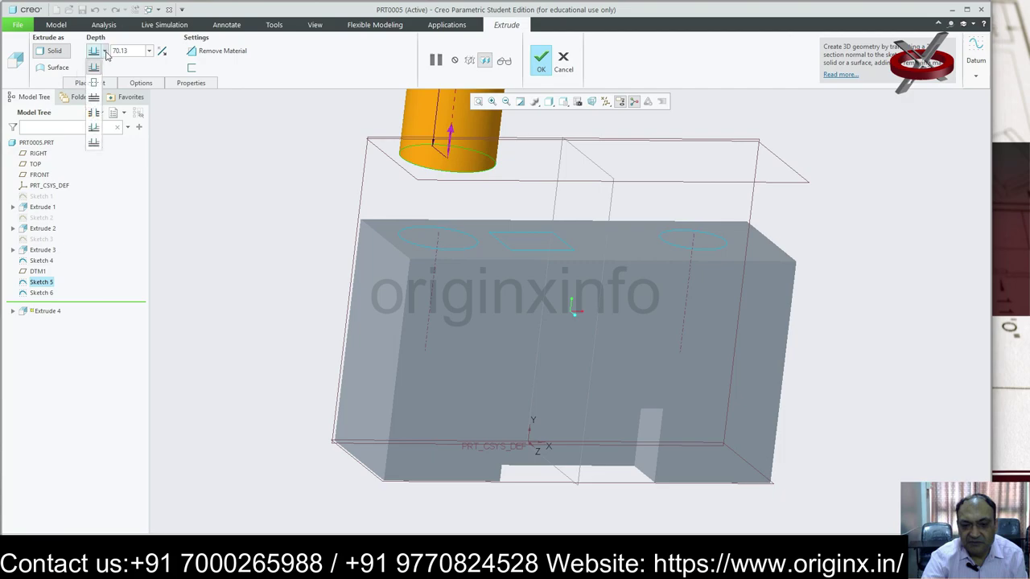
pyautogui.click(93, 143)
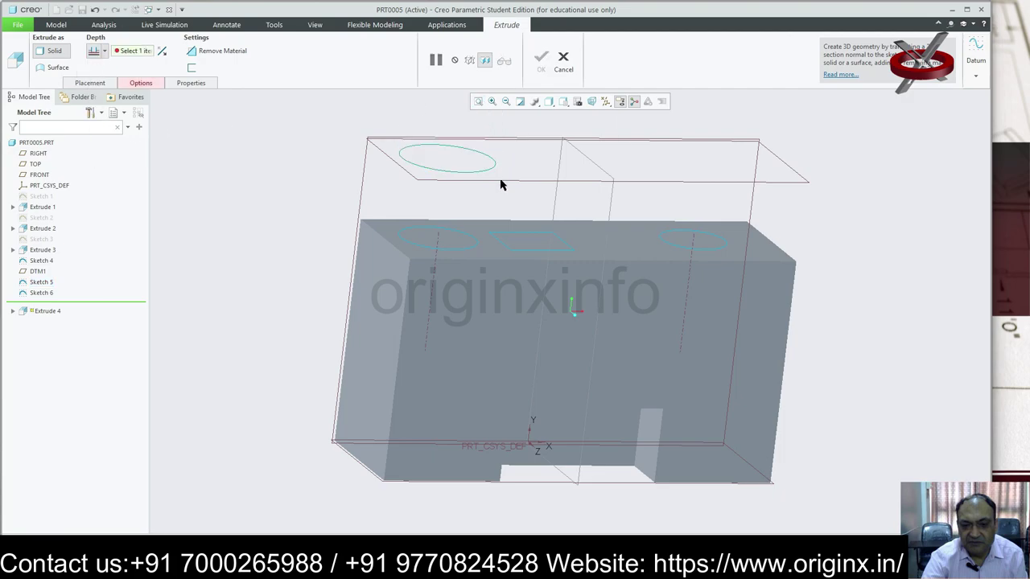
pyautogui.click(463, 233)
pyautogui.moveTo(800, 207); pyautogui.dragTo(769, 283, button='middle')
pyautogui.scroll(-2, 775, 269)
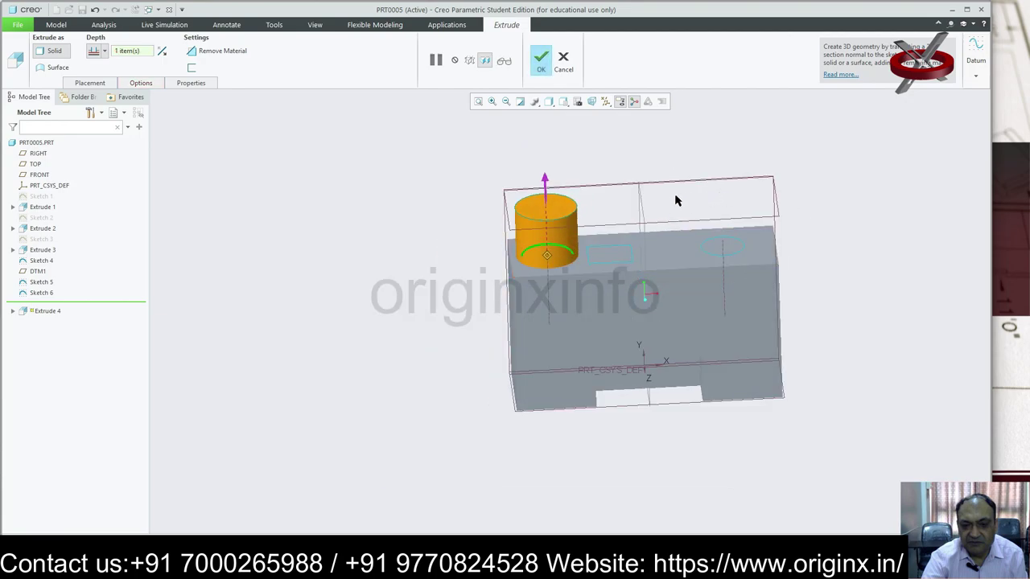
pyautogui.press('Escape')
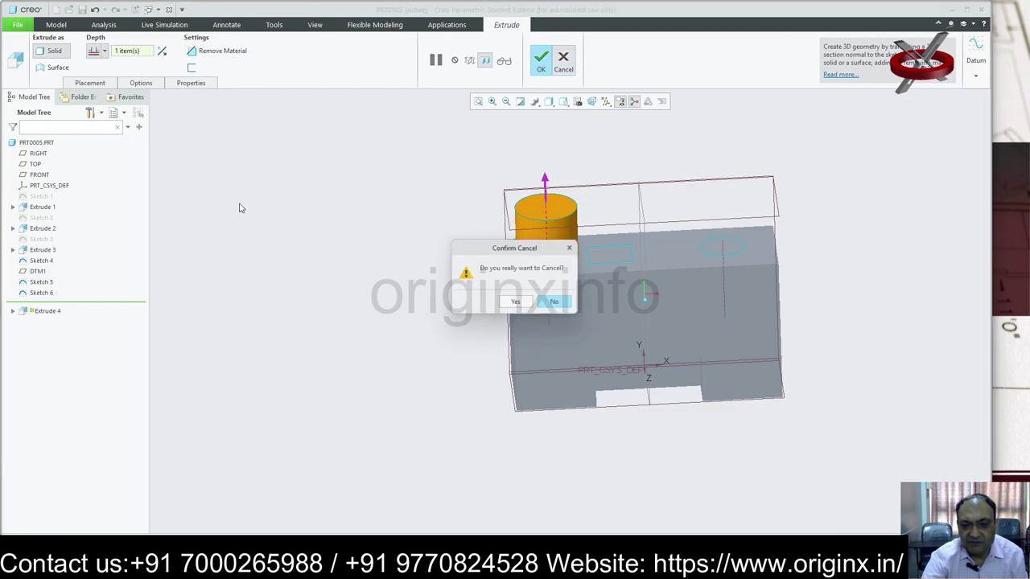
pyautogui.press('Escape')
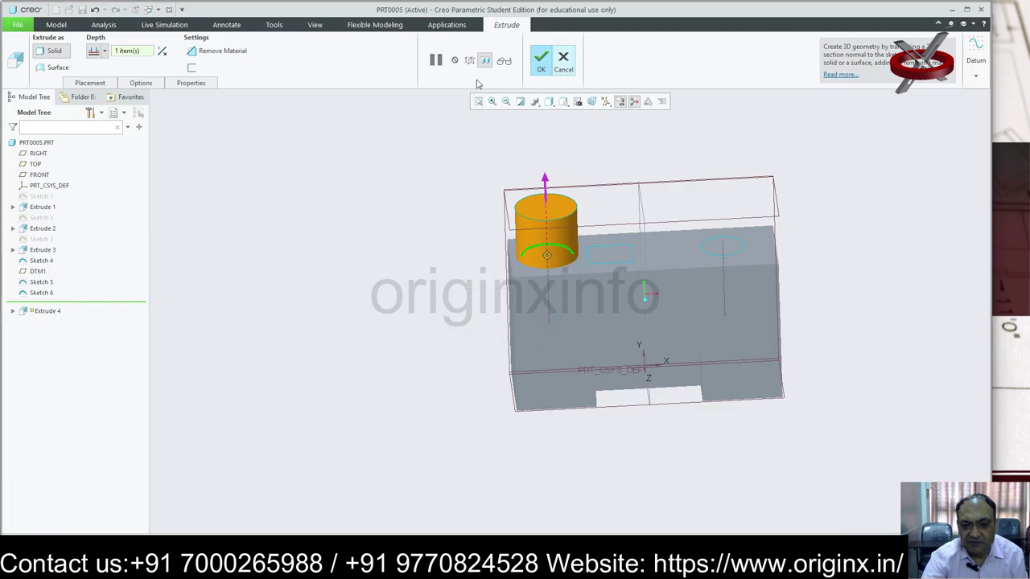
pyautogui.middleClick(559, 63)
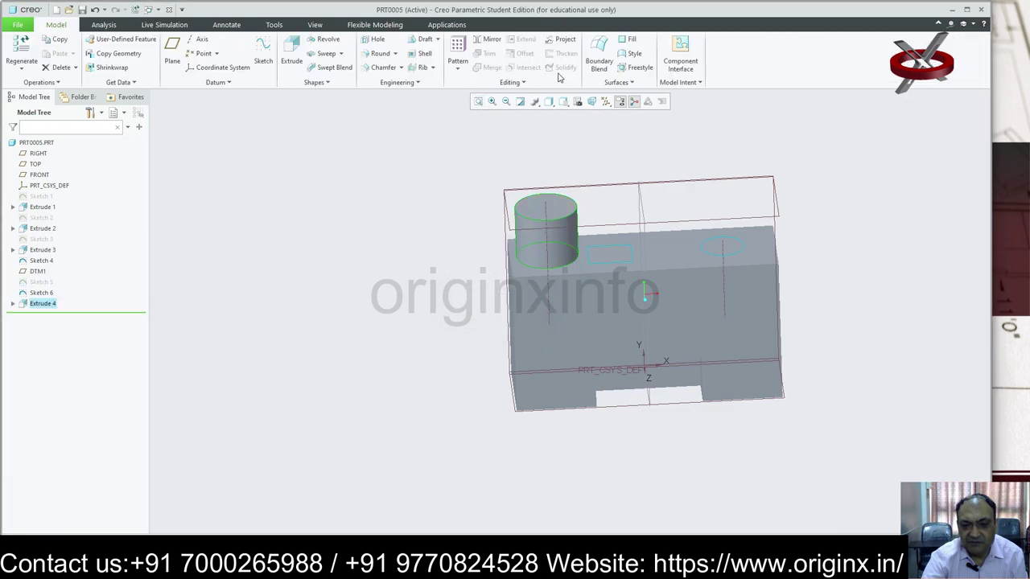
# Step: Sketch a rectangle on DTM1 spanning the whole part outline
pyautogui.click(37, 274)
pyautogui.click(264, 56)
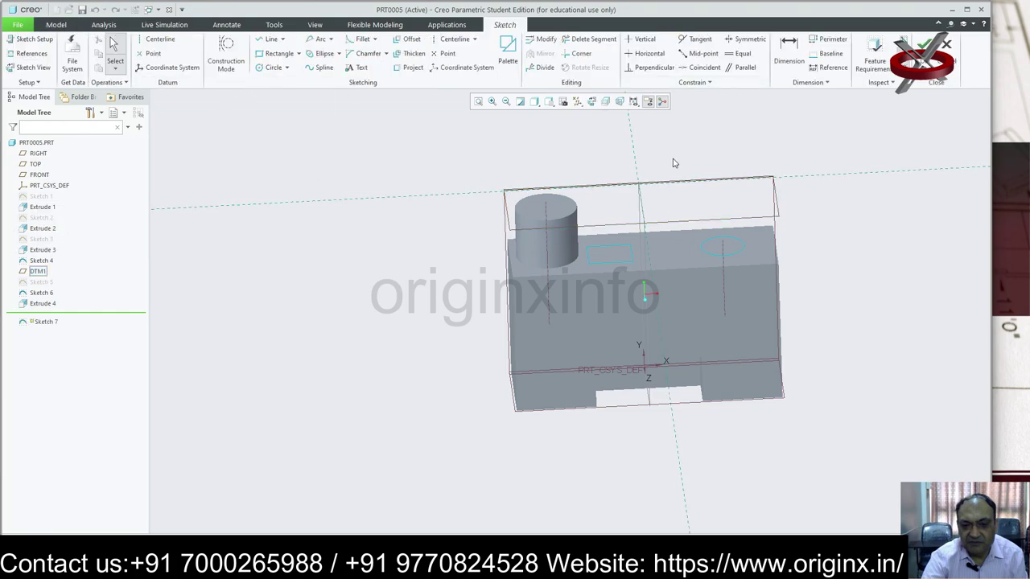
pyautogui.click(593, 104)
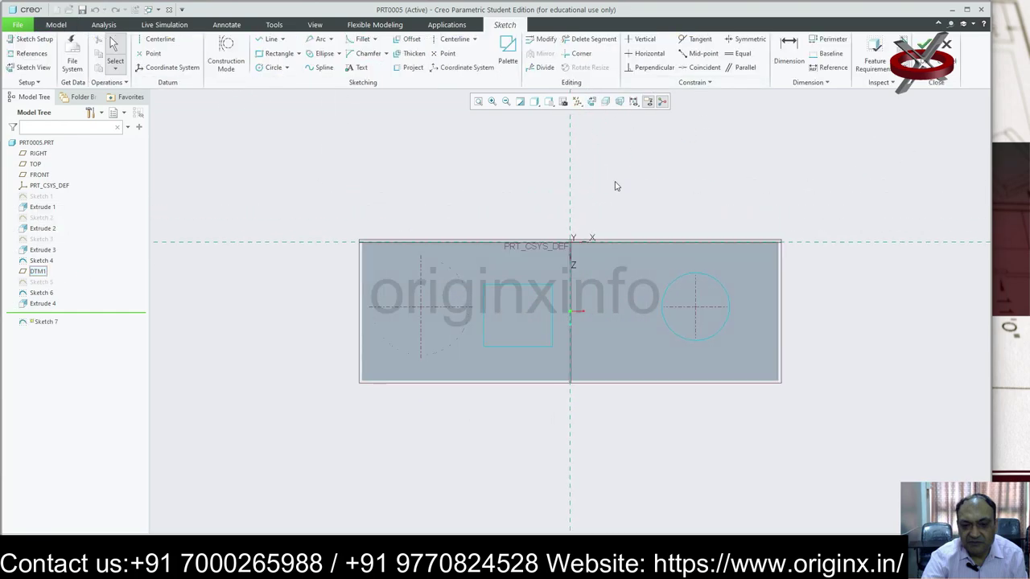
pyautogui.click(298, 53)
pyautogui.click(298, 66)
pyautogui.click(362, 245)
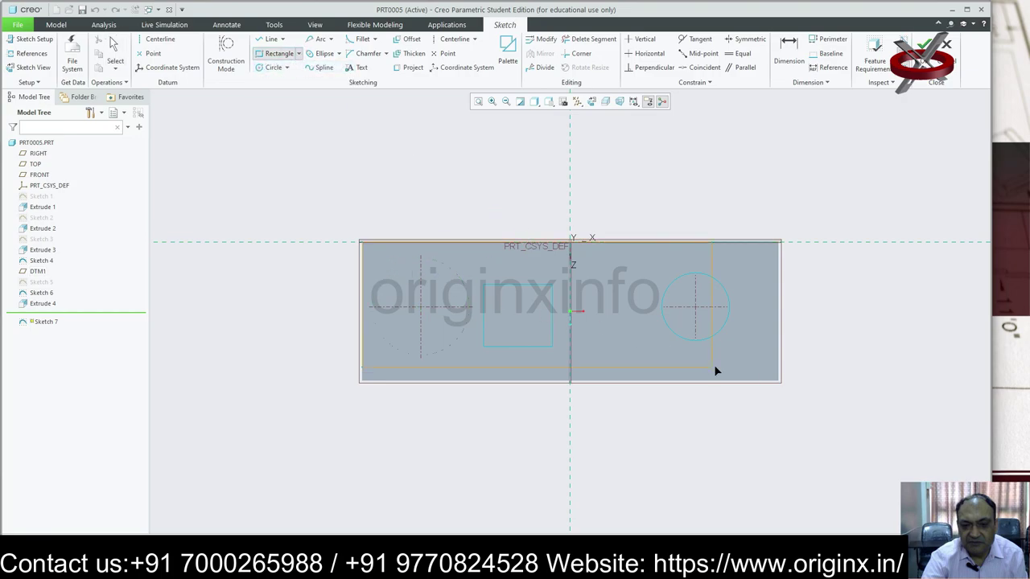
pyautogui.click(778, 382)
pyautogui.click(926, 43)
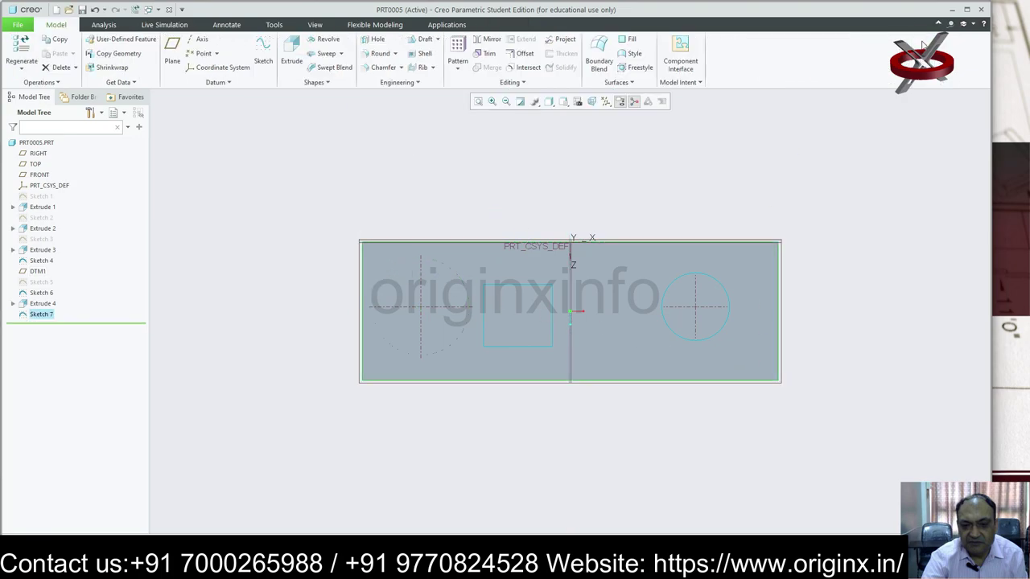
# Step: Extrude the rectangle sketch 50.00 deep into a slab
pyautogui.click(291, 53)
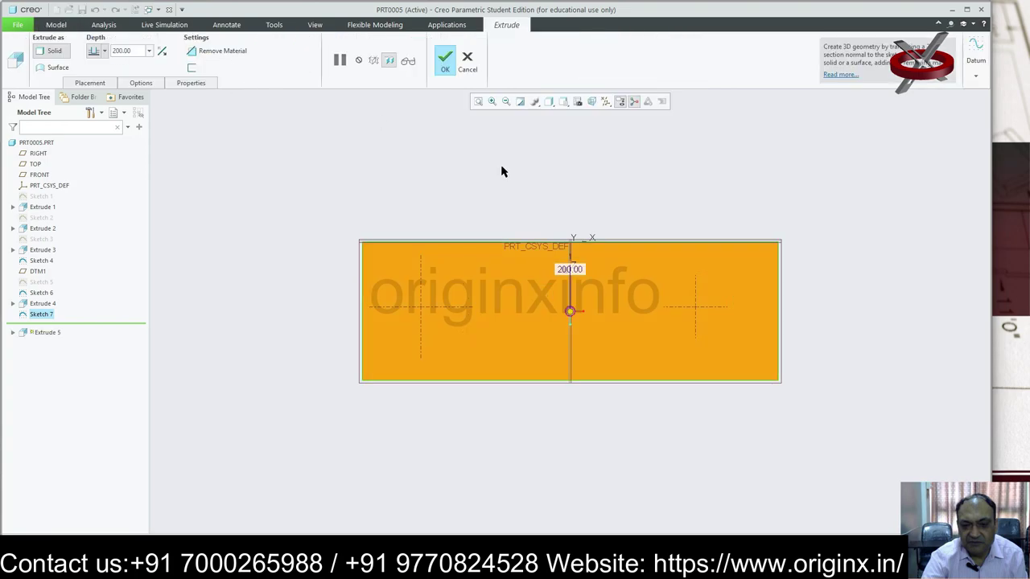
pyautogui.moveTo(500, 164); pyautogui.dragTo(495, 105, button='middle')
pyautogui.scroll(-3, 538, 168)
pyautogui.scroll(-3, 533, 181)
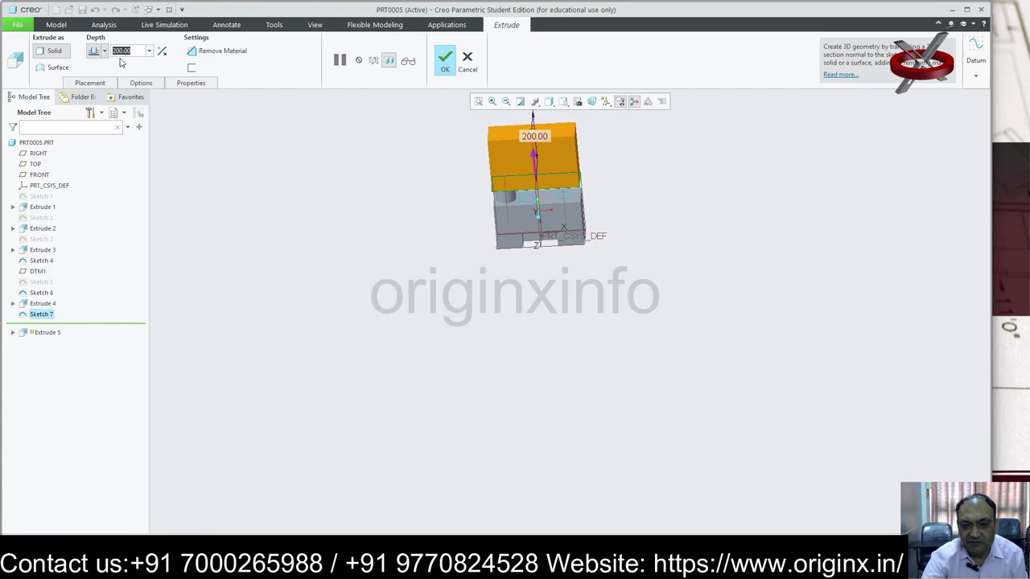
pyautogui.write('50')
pyautogui.press('Return')
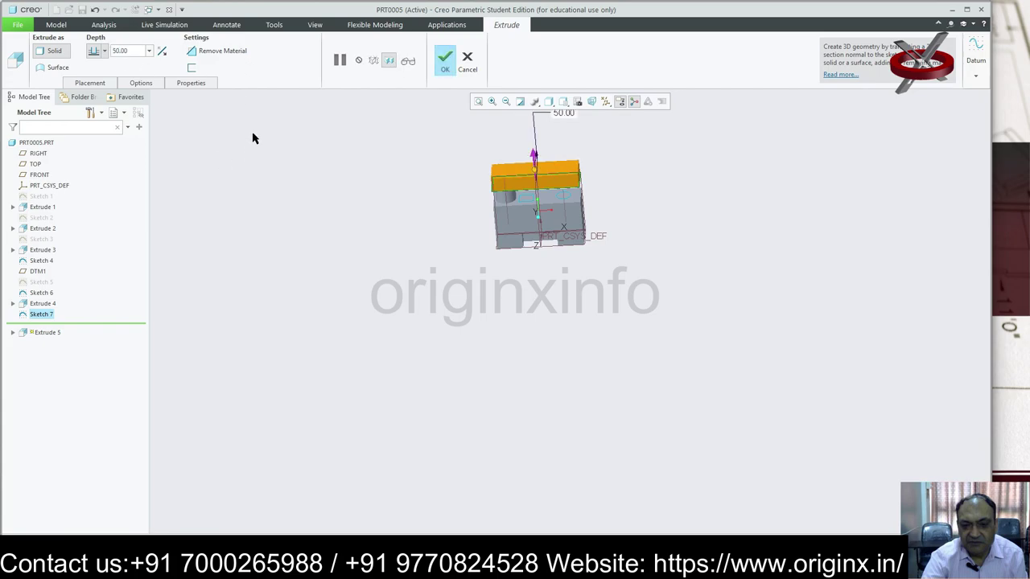
pyautogui.click(444, 59)
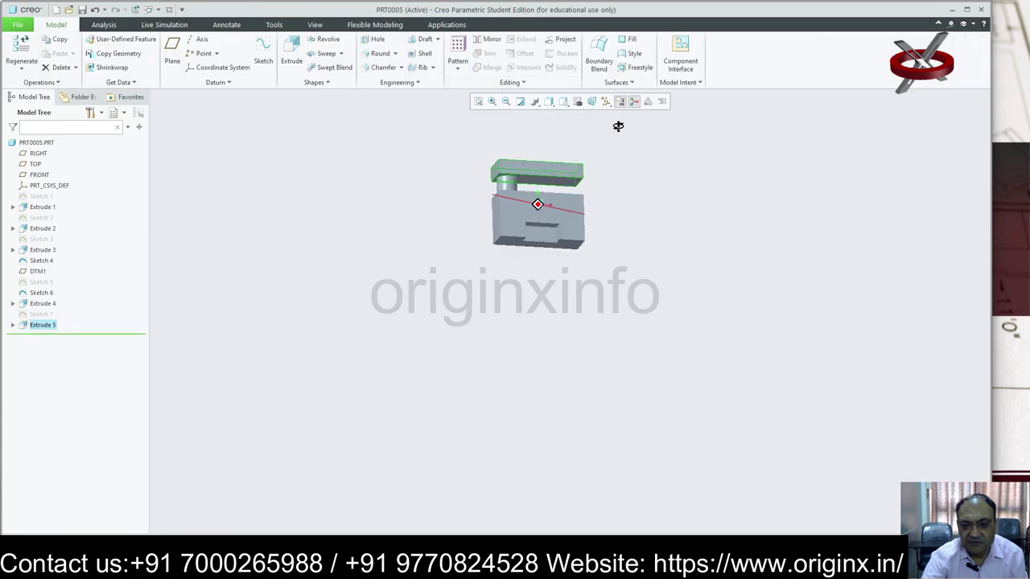
# Step: Delete the cylinder boss
pyautogui.scroll(1, 504, 211)
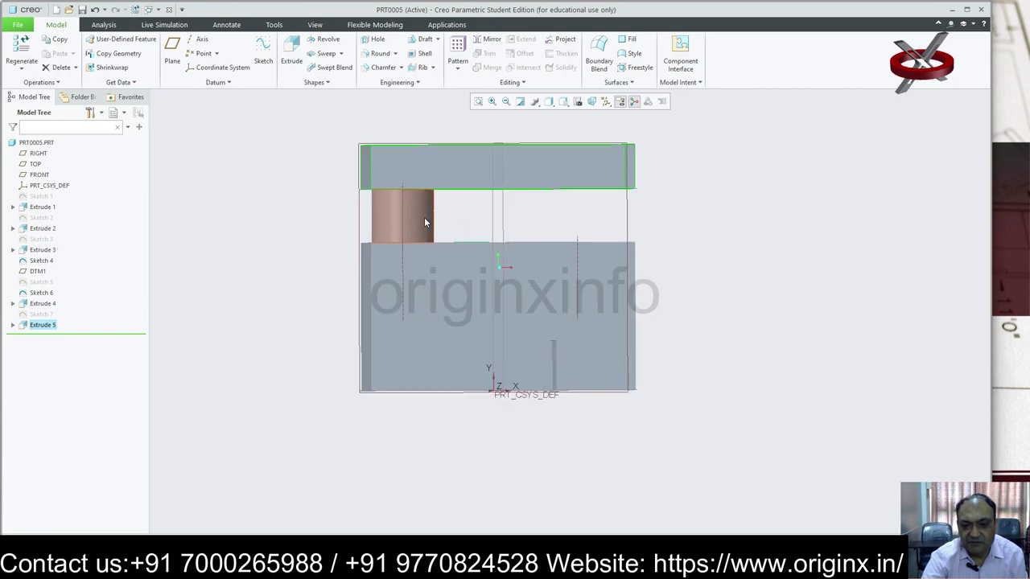
pyautogui.click(424, 217)
pyautogui.press('Delete')
pyautogui.click(487, 295)
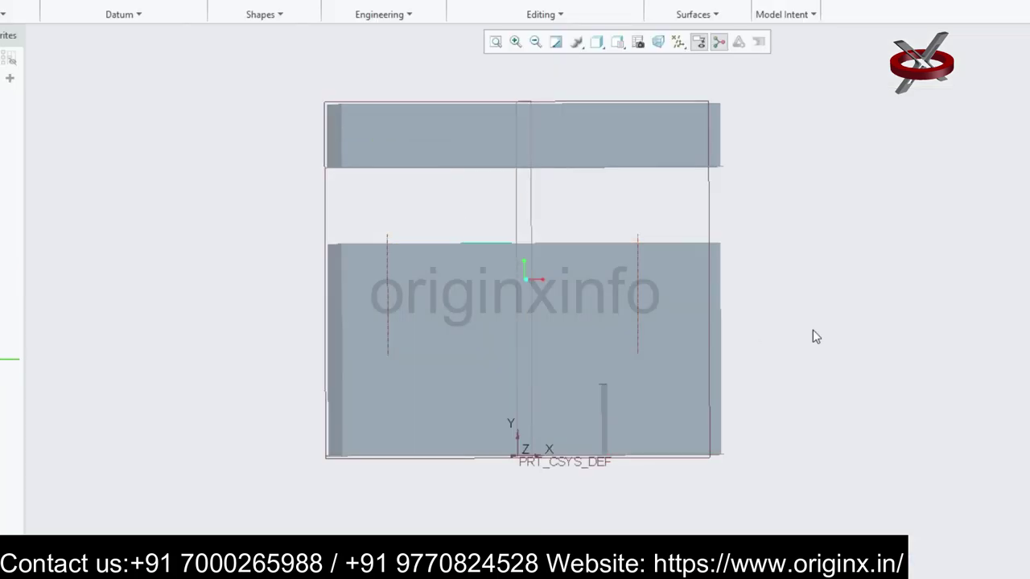
# Step: Sketch a circle left of centre on the upper slab's top face
pyautogui.moveTo(607, 321); pyautogui.dragTo(626, 359, button='middle')
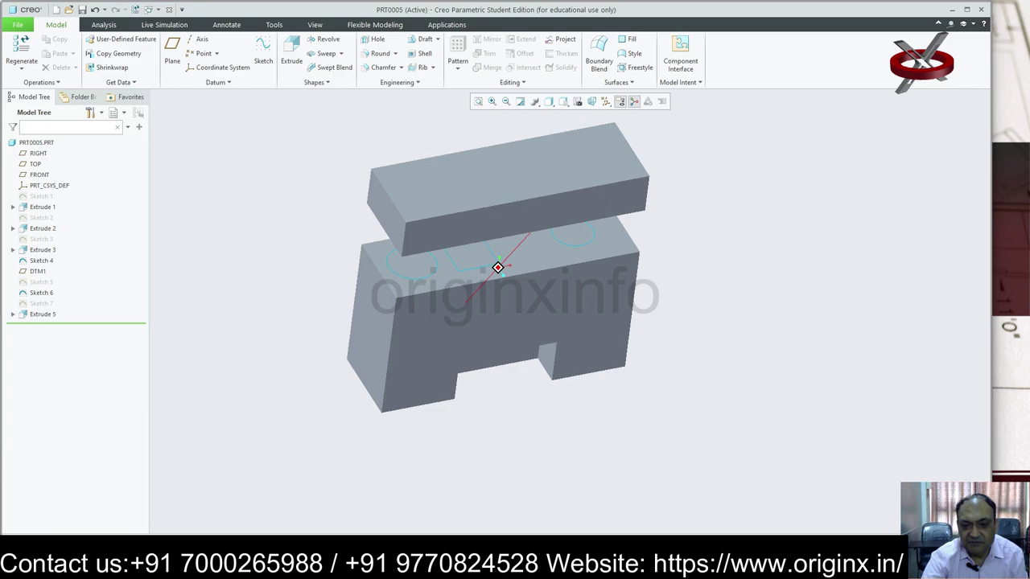
pyautogui.click(447, 172)
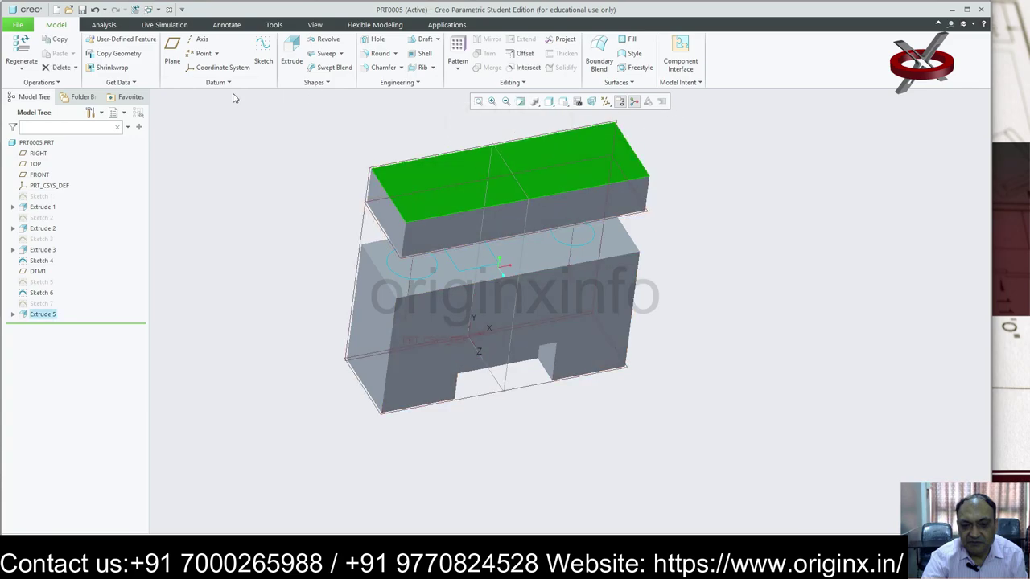
pyautogui.click(263, 49)
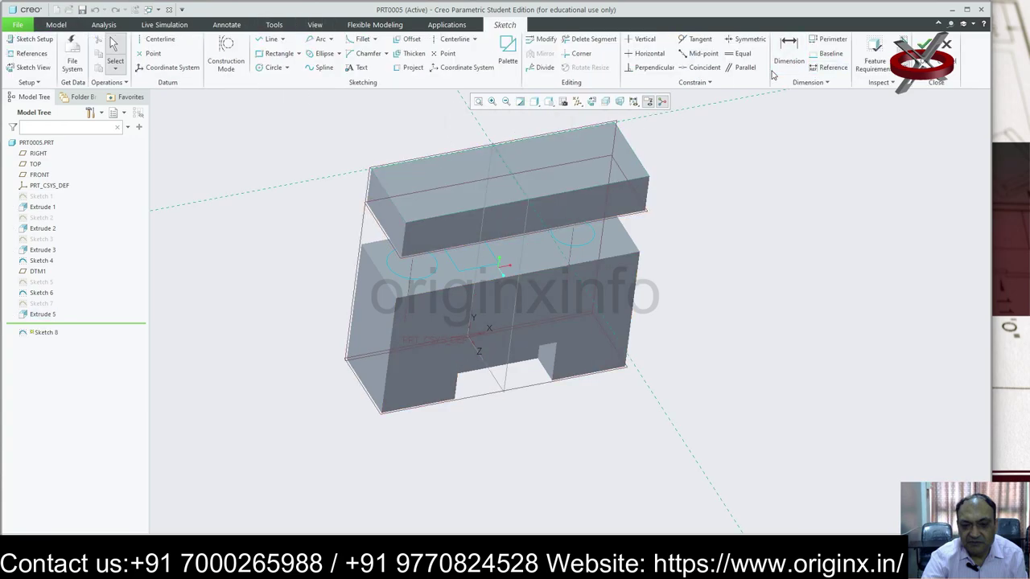
pyautogui.click(592, 102)
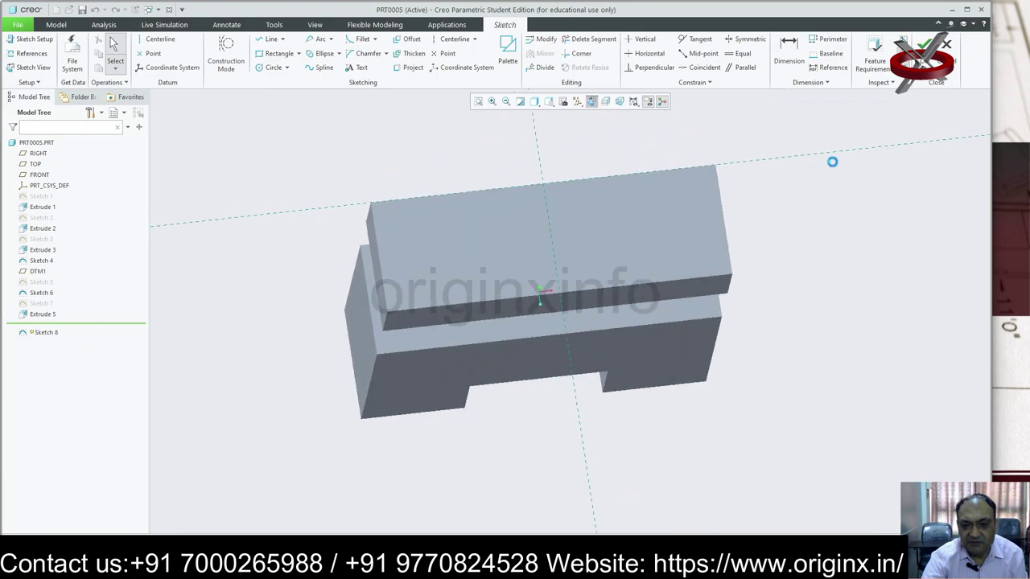
pyautogui.click(286, 68)
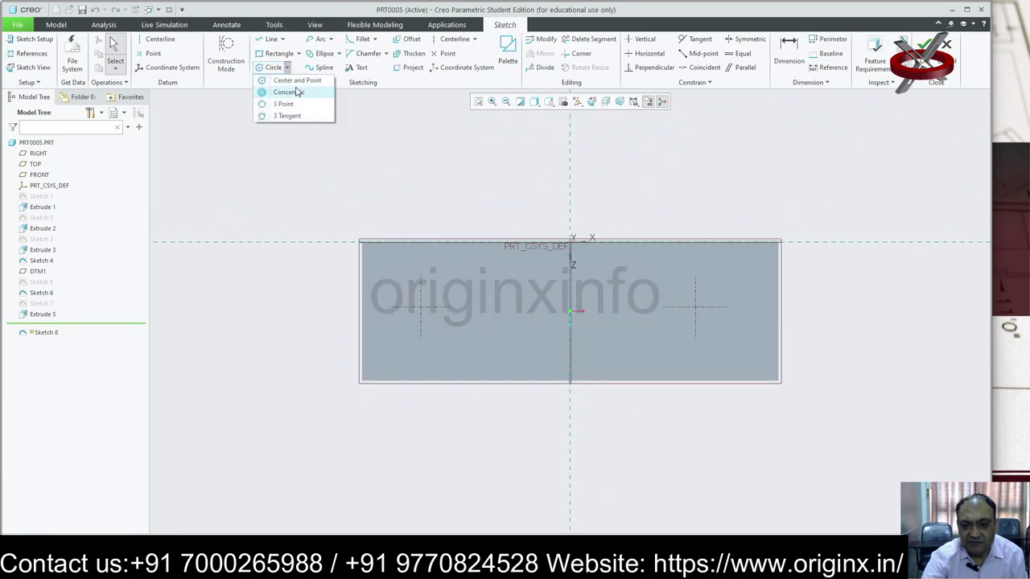
pyautogui.click(294, 80)
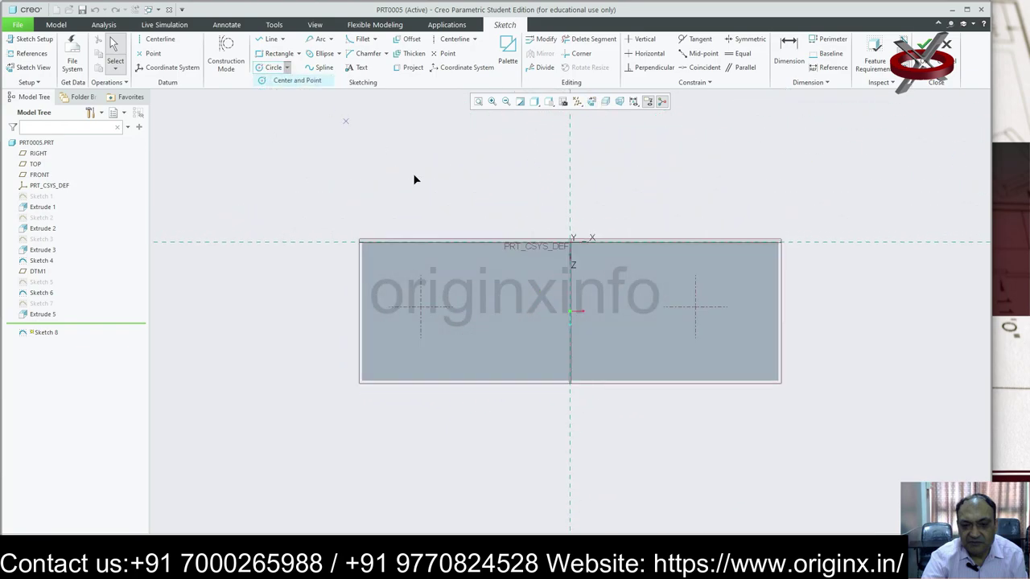
pyautogui.click(499, 342)
pyautogui.click(925, 43)
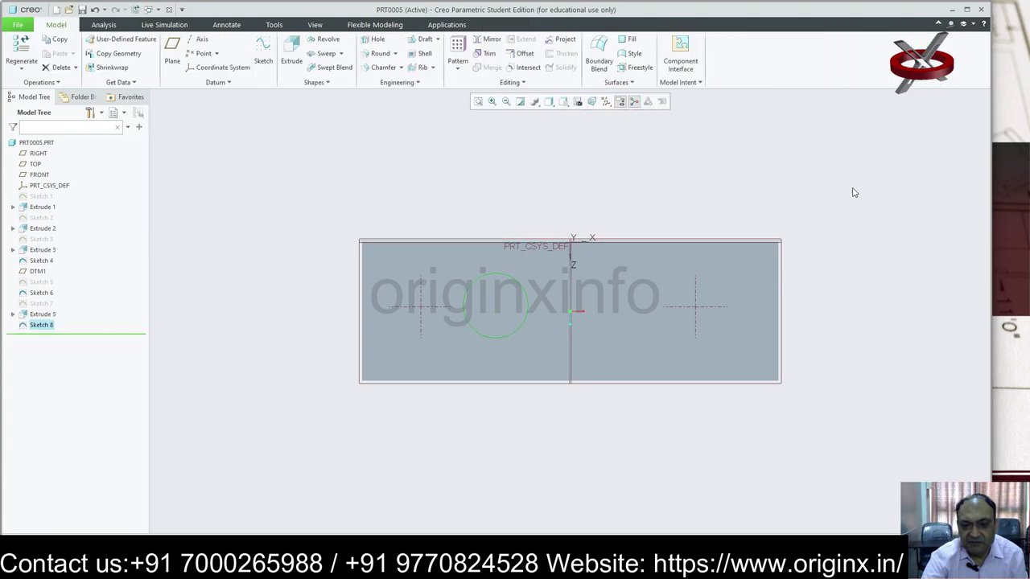
# Step: Set up a Remove Material extrude from the circle ending at a picked surface, then cancel it
pyautogui.click(291, 51)
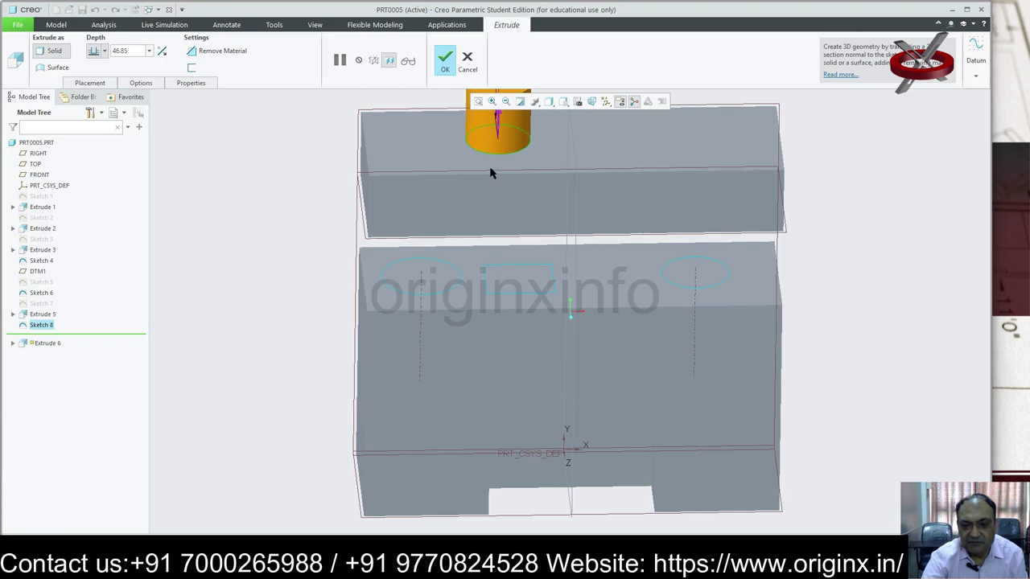
pyautogui.click(222, 51)
pyautogui.click(103, 51)
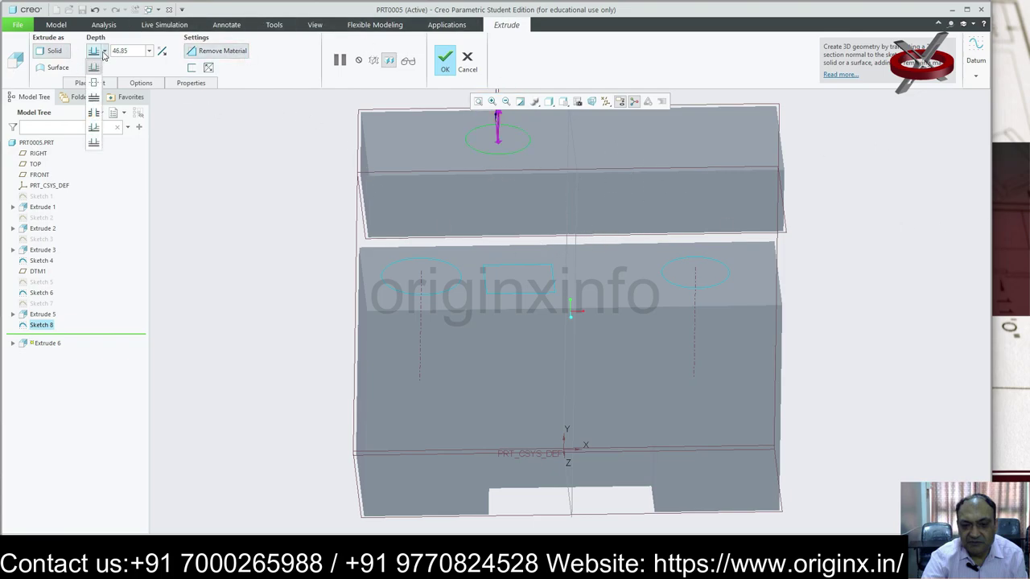
pyautogui.click(95, 128)
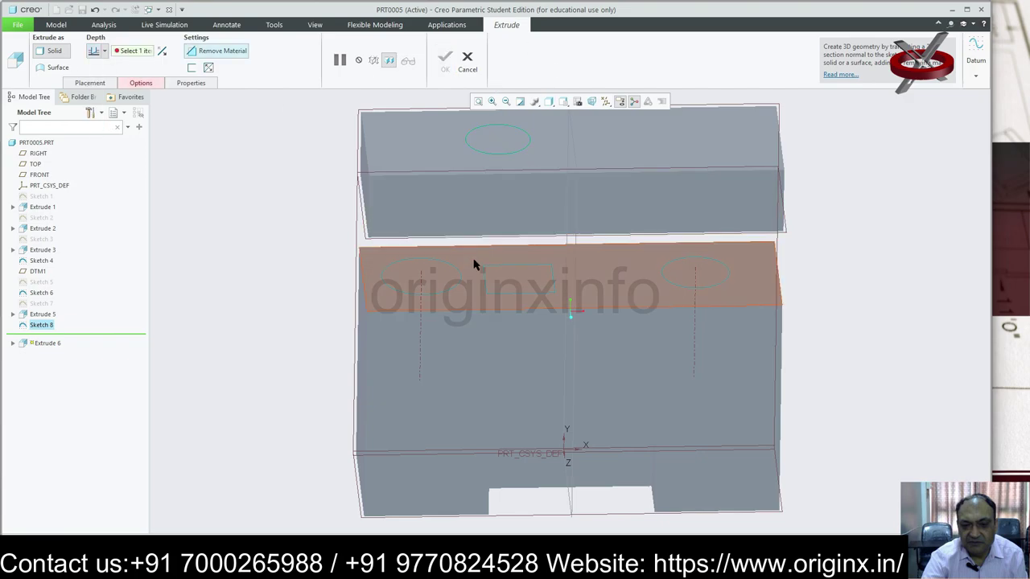
pyautogui.click(474, 265)
pyautogui.moveTo(848, 306)
pyautogui.mouseDown(button='middle')
pyautogui.moveTo(903, 364)
pyautogui.moveTo(834, 266)
pyautogui.moveTo(850, 351)
pyautogui.moveTo(839, 294)
pyautogui.moveTo(793, 340)
pyautogui.mouseUp(button='middle')
pyautogui.press('Escape')
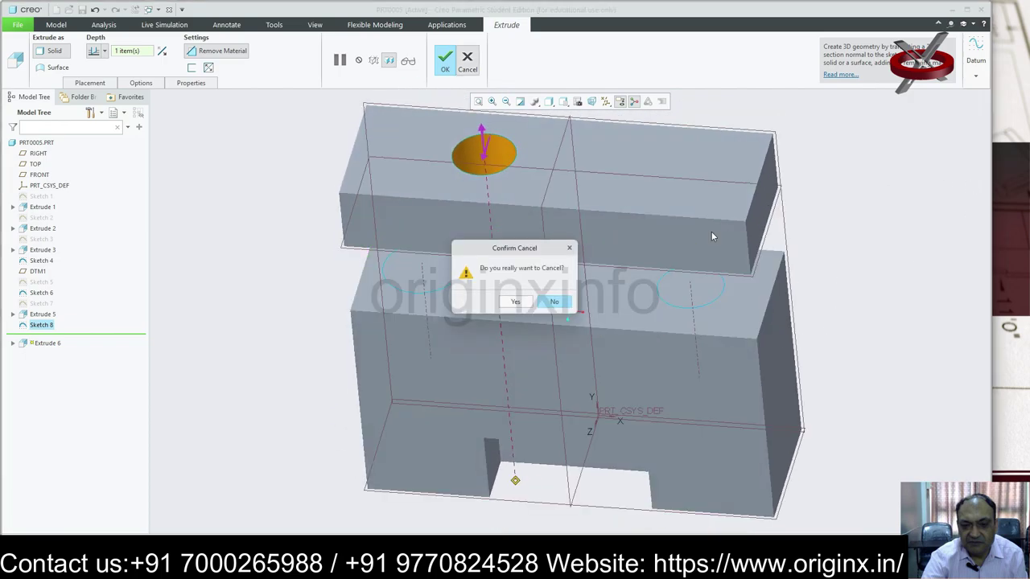
pyautogui.click(515, 303)
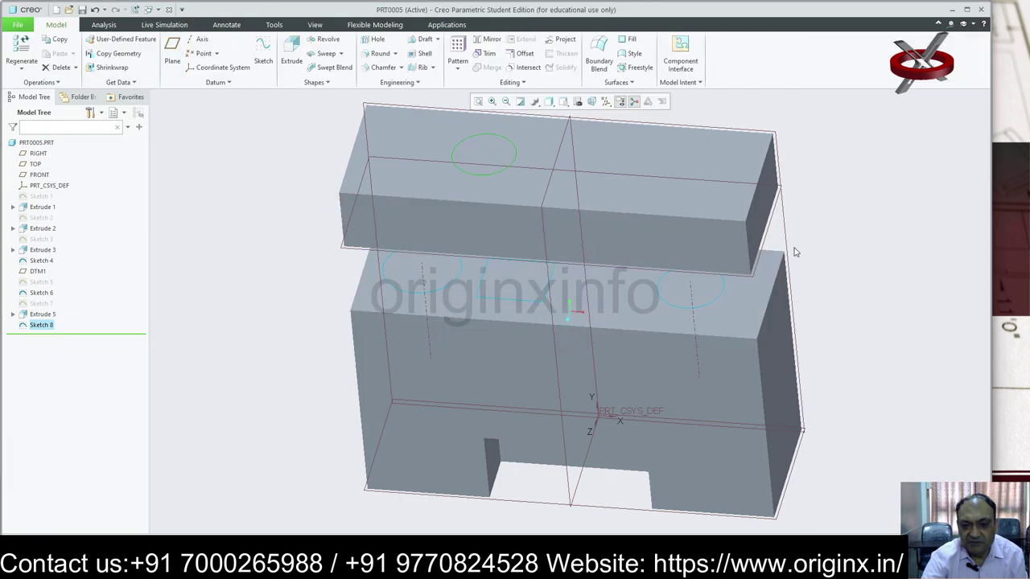
# Step: Orbit and zoom the model, then bring up the File menu
pyautogui.moveTo(796, 252)
pyautogui.mouseDown(button='middle')
pyautogui.moveTo(792, 292)
pyautogui.moveTo(765, 306)
pyautogui.moveTo(749, 301)
pyautogui.moveTo(740, 262)
pyautogui.moveTo(805, 265)
pyautogui.moveTo(740, 266)
pyautogui.mouseUp(button='middle')
pyautogui.scroll(3, 749, 301)
pyautogui.scroll(2, 802, 290)
pyautogui.scroll(-3, 797, 285)
pyautogui.scroll(3, 796, 285)
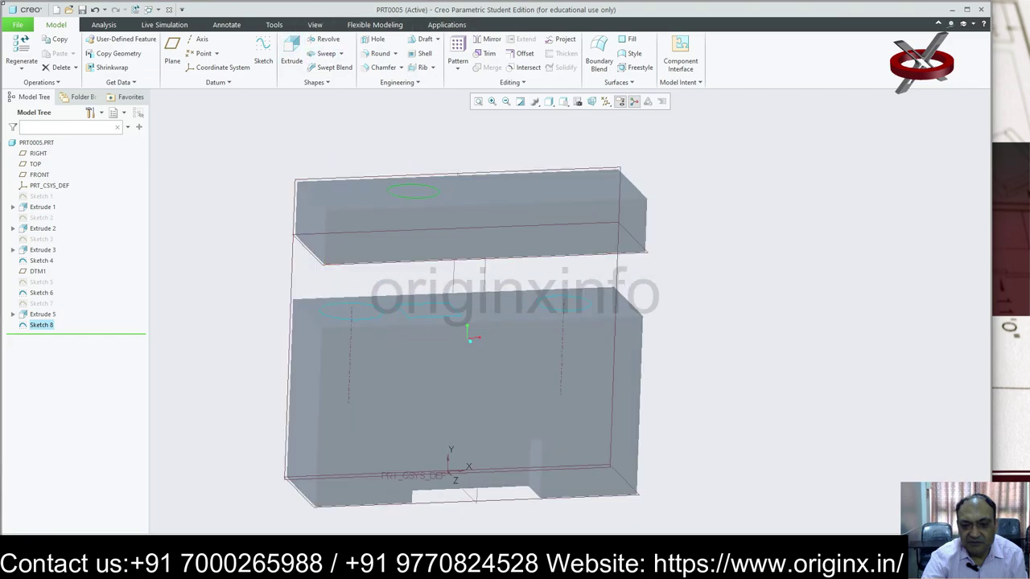
pyautogui.click(18, 24)
# Step: Create new solid part PRT0003, abandon an empty sketch on RIGHT, and select the TOP plane
pyautogui.click(32, 46)
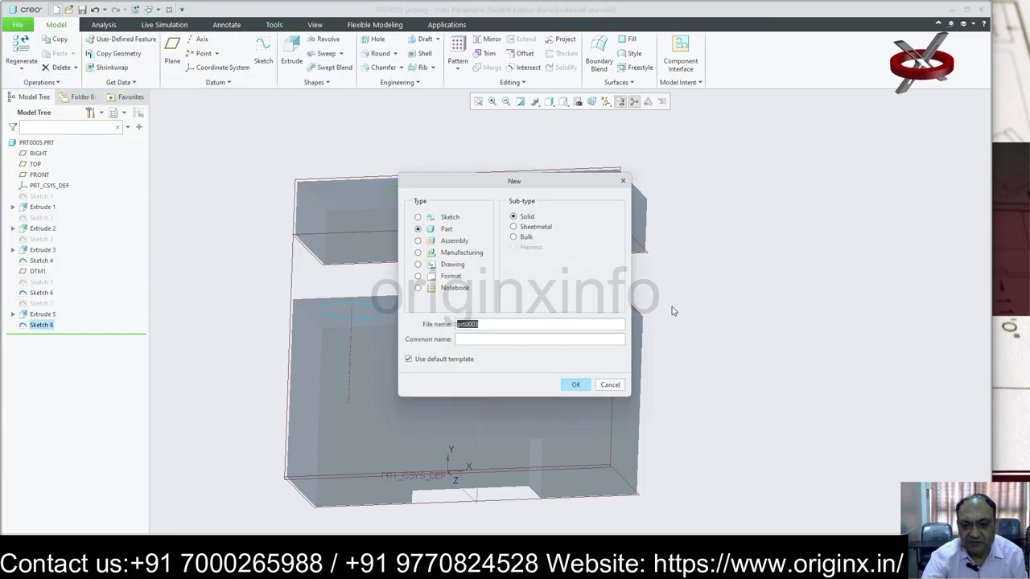
pyautogui.click(575, 384)
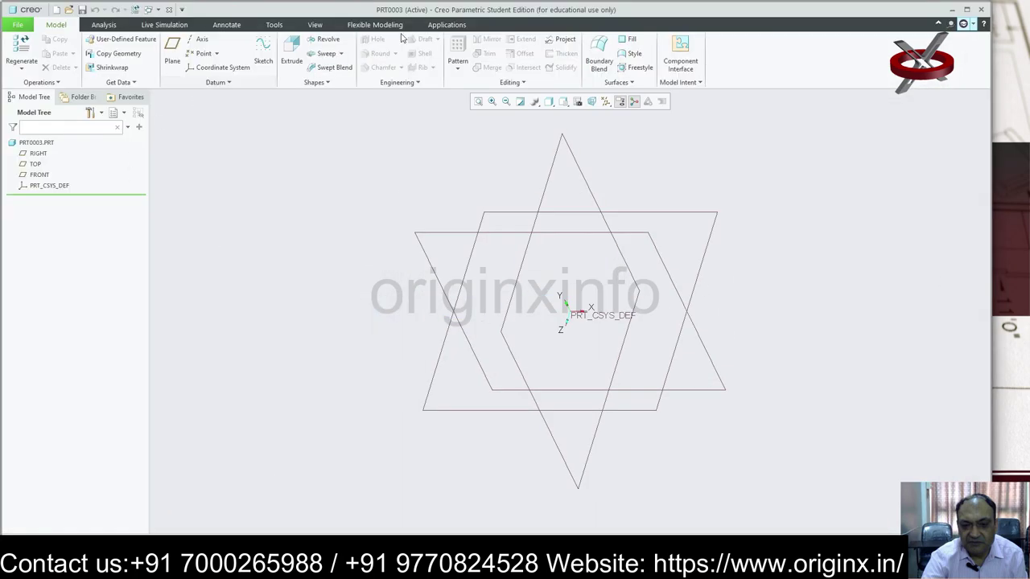
pyautogui.click(263, 52)
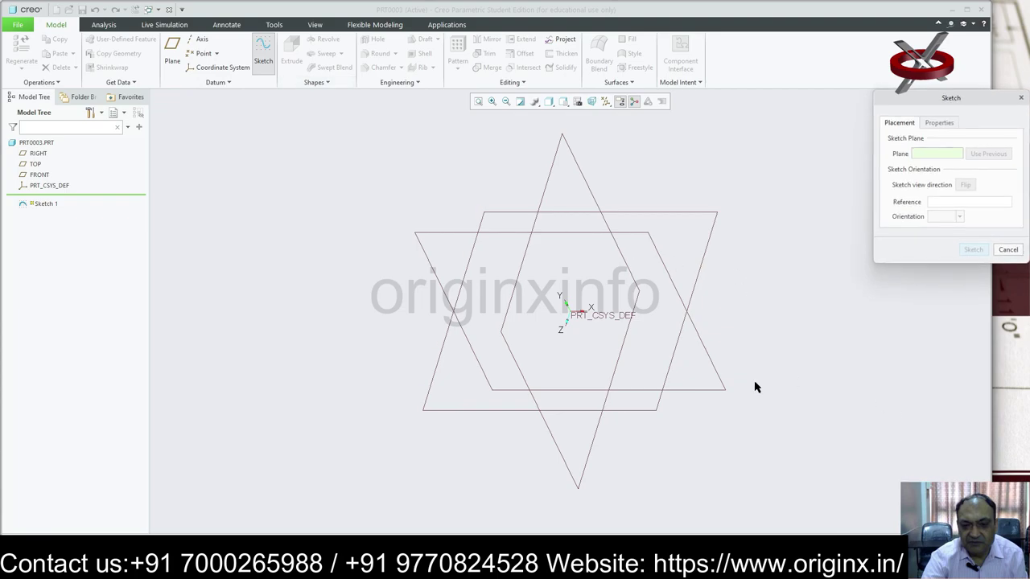
pyautogui.click(655, 248)
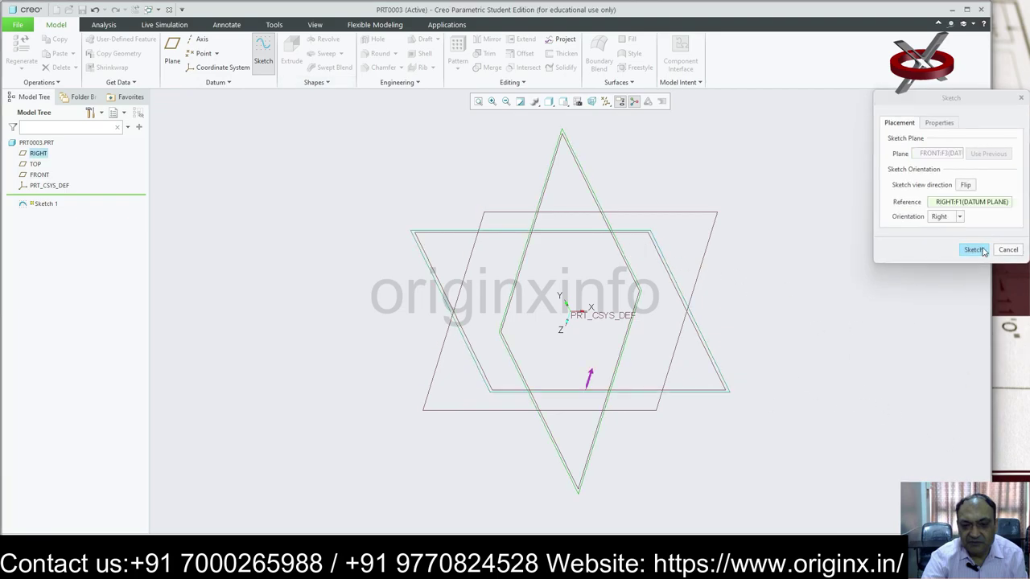
pyautogui.click(973, 249)
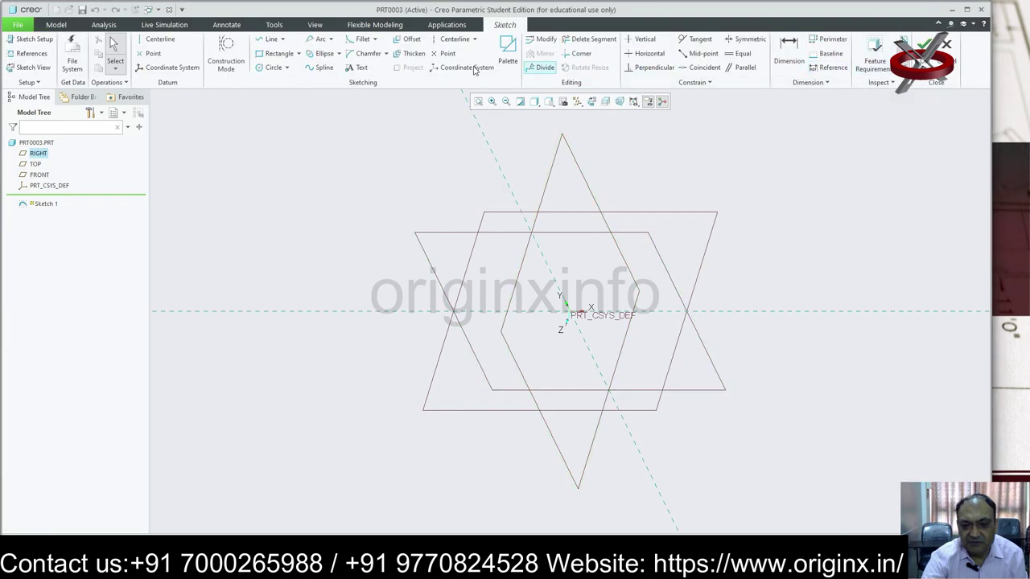
pyautogui.click(925, 45)
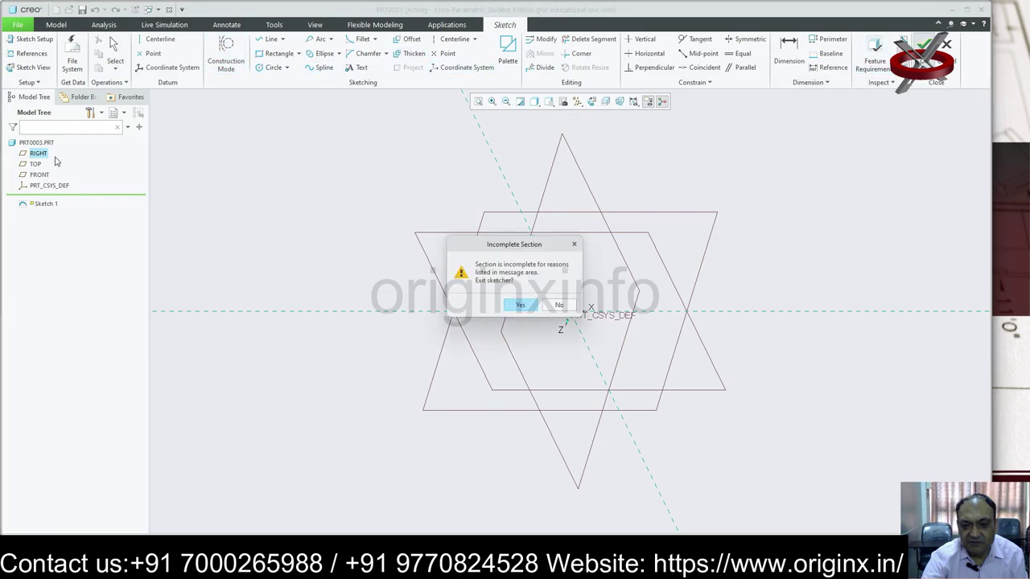
pyautogui.click(519, 307)
pyautogui.click(37, 165)
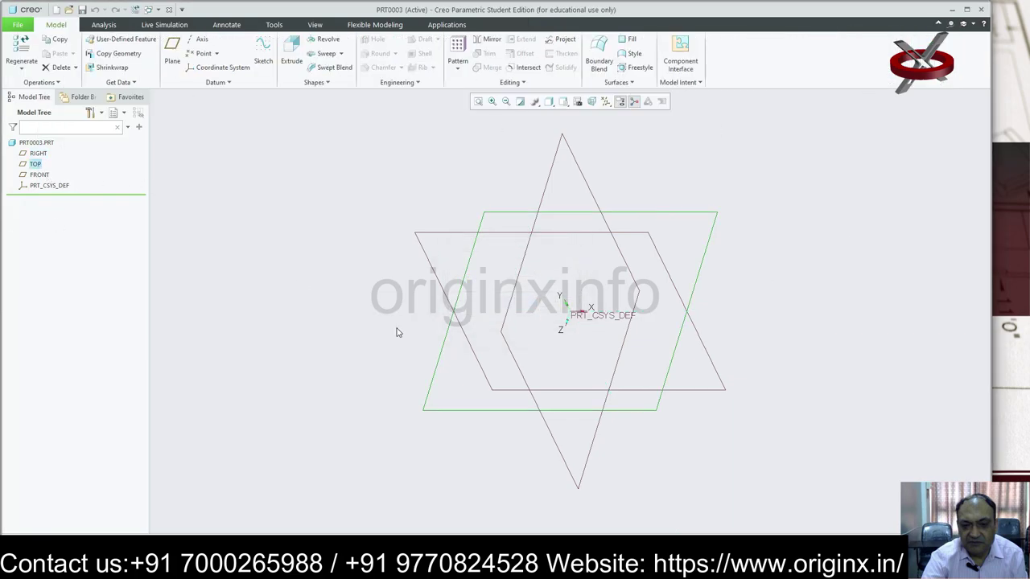
# Step: On TOP, draw a closed tapered line profile with a lower step right of the vertical axis
pyautogui.click(263, 60)
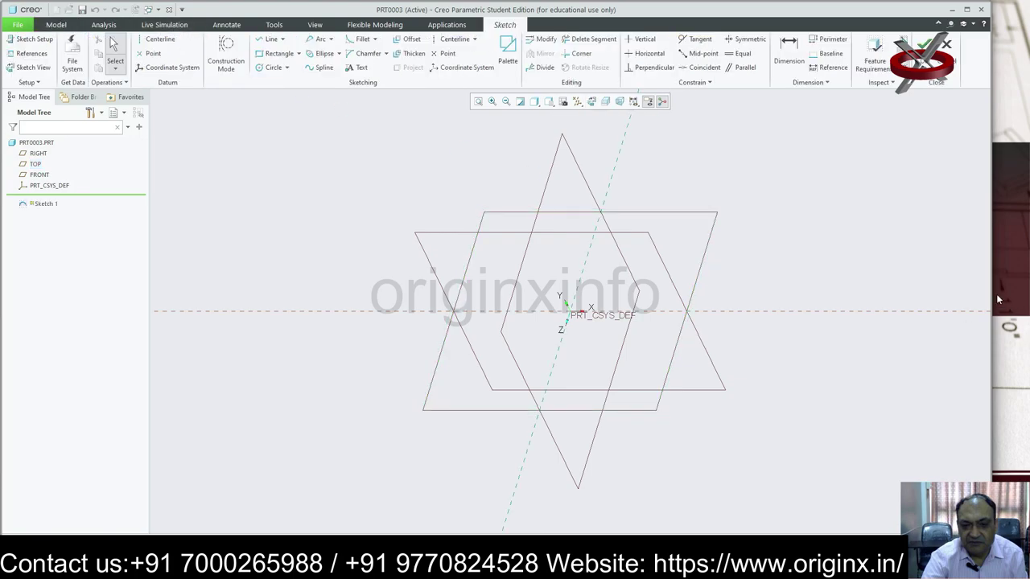
pyautogui.click(577, 103)
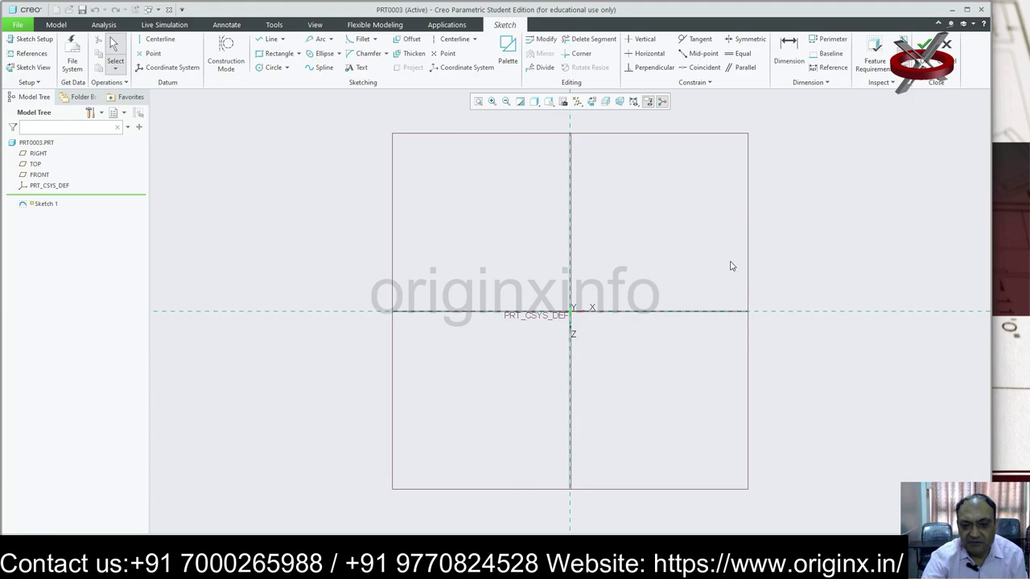
pyautogui.click(282, 39)
pyautogui.click(278, 52)
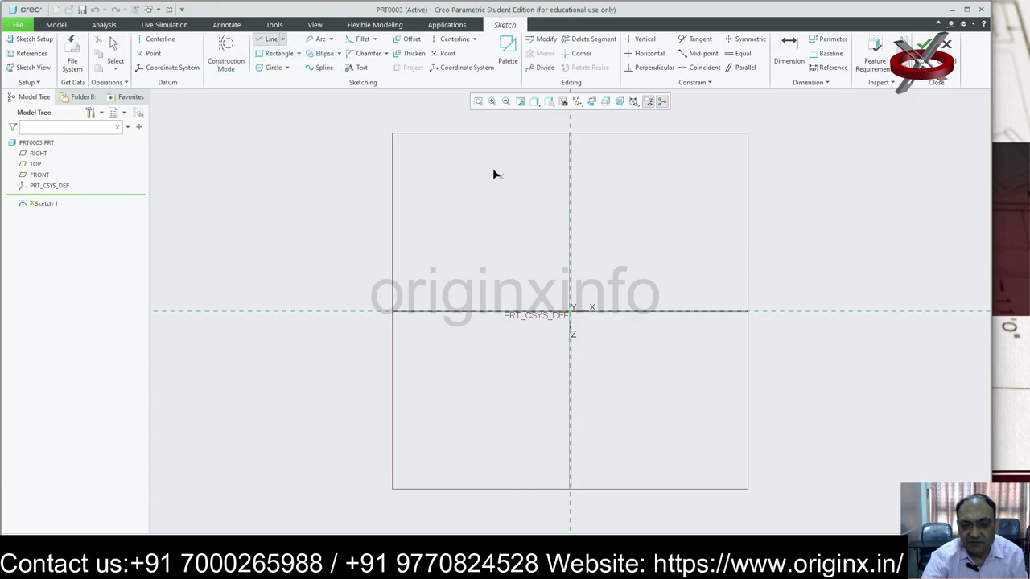
pyautogui.click(491, 189)
pyautogui.click(715, 342)
pyautogui.click(570, 311)
pyautogui.click(569, 188)
pyautogui.middleClick(570, 190)
pyautogui.middleClick(517, 191)
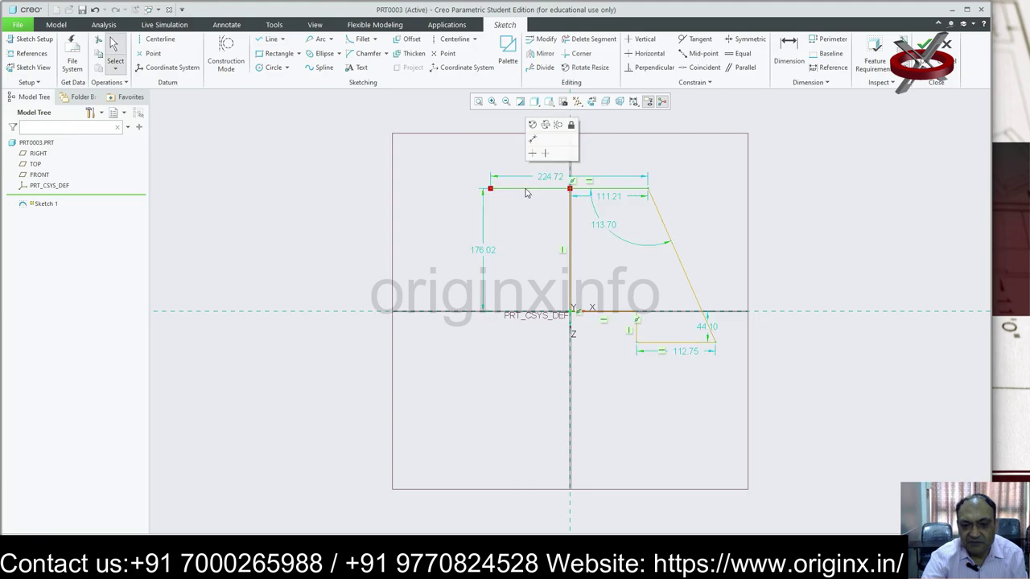
pyautogui.click(269, 39)
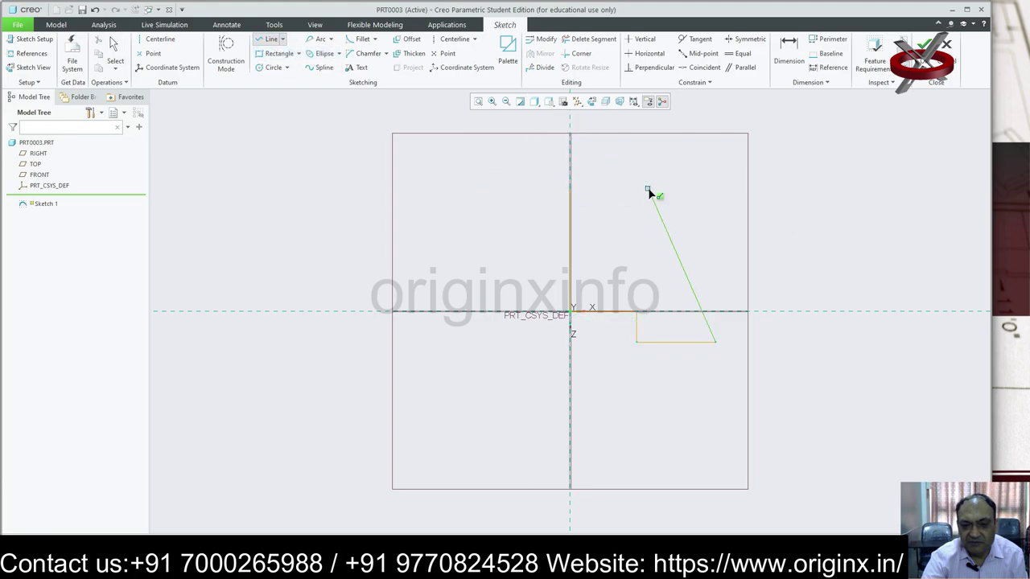
pyautogui.middleClick(912, 229)
# Step: Add a vertical centerline through the origin
pyautogui.click(160, 39)
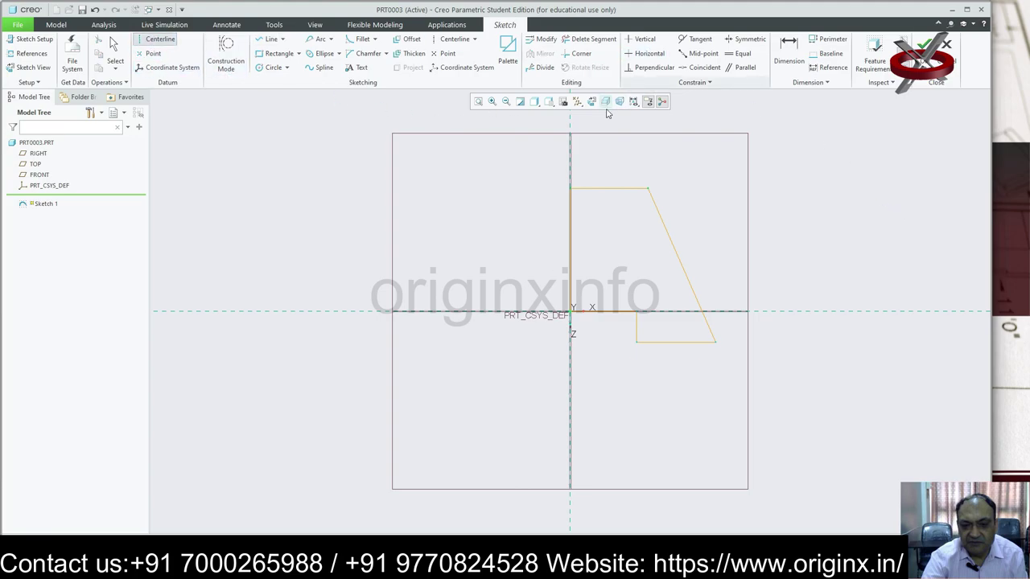
pyautogui.click(566, 120)
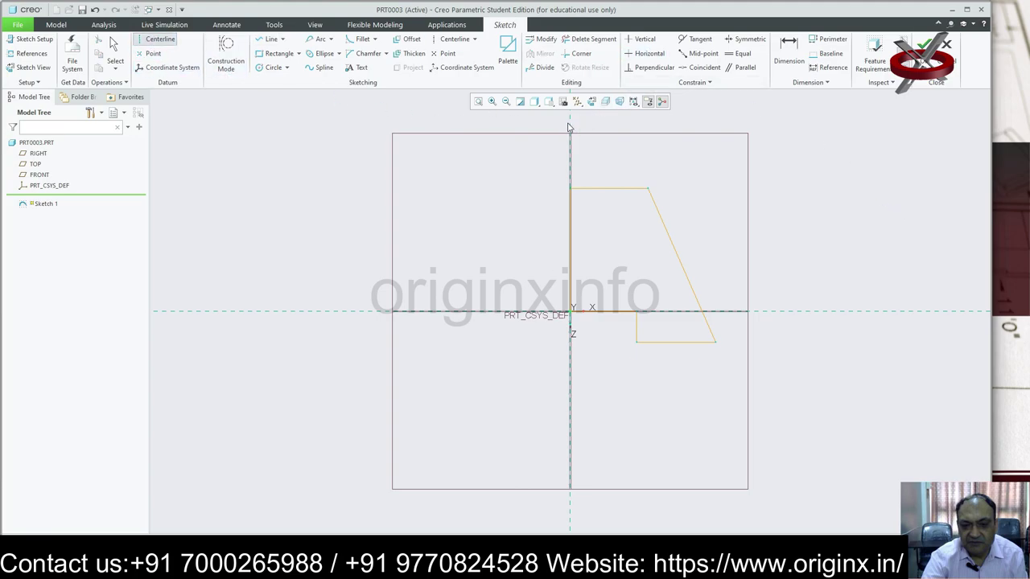
pyautogui.click(576, 509)
pyautogui.middleClick(766, 466)
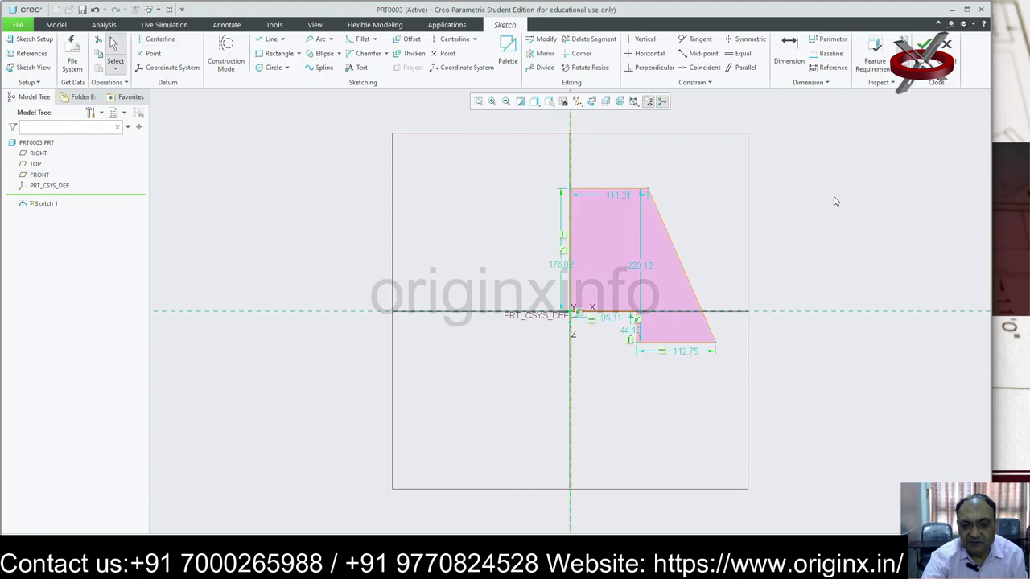
# Step: Accept Sketch 1, mirror it about the TOP datum plane, and reselect Sketch 1 in the tree
pyautogui.click(926, 45)
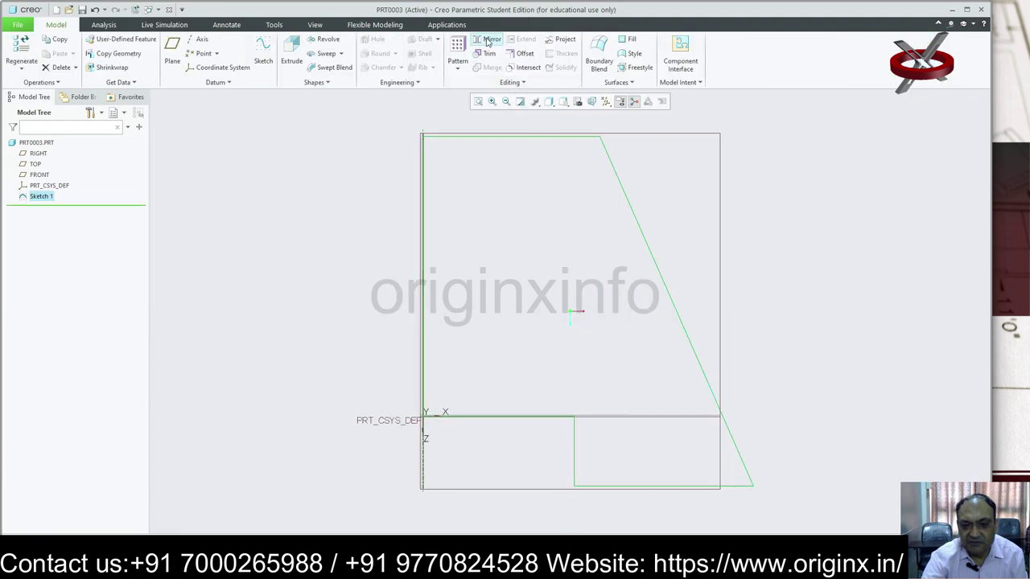
pyautogui.click(489, 40)
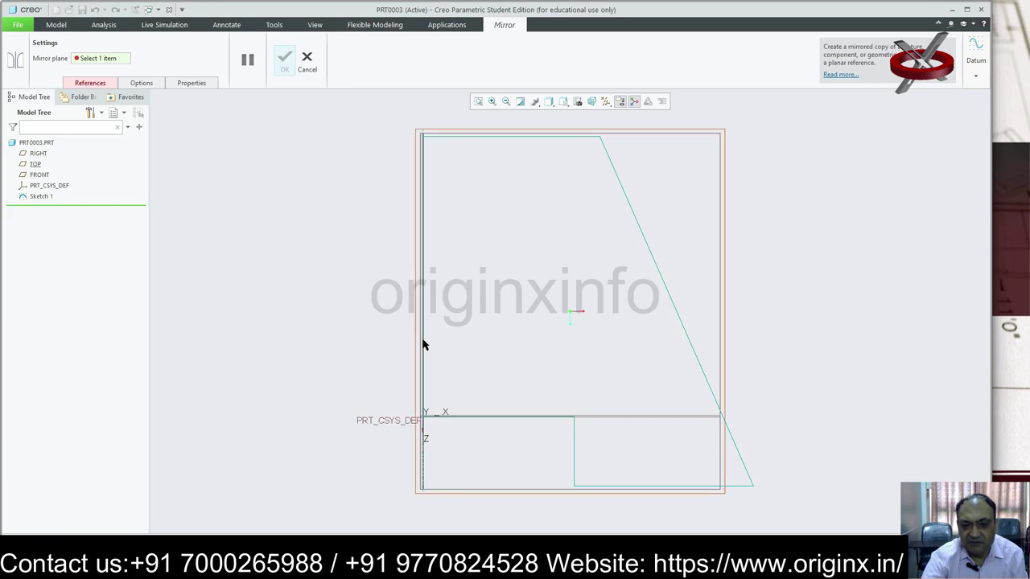
pyautogui.click(419, 242)
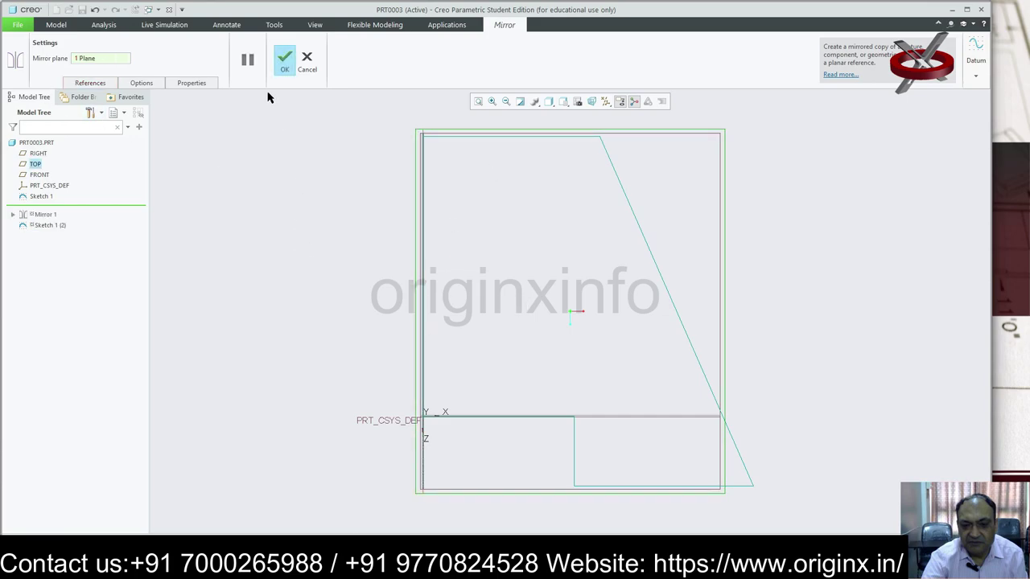
pyautogui.click(285, 60)
pyautogui.scroll(-3, 600, 270)
pyautogui.moveTo(600, 271); pyautogui.dragTo(615, 328, button='middle')
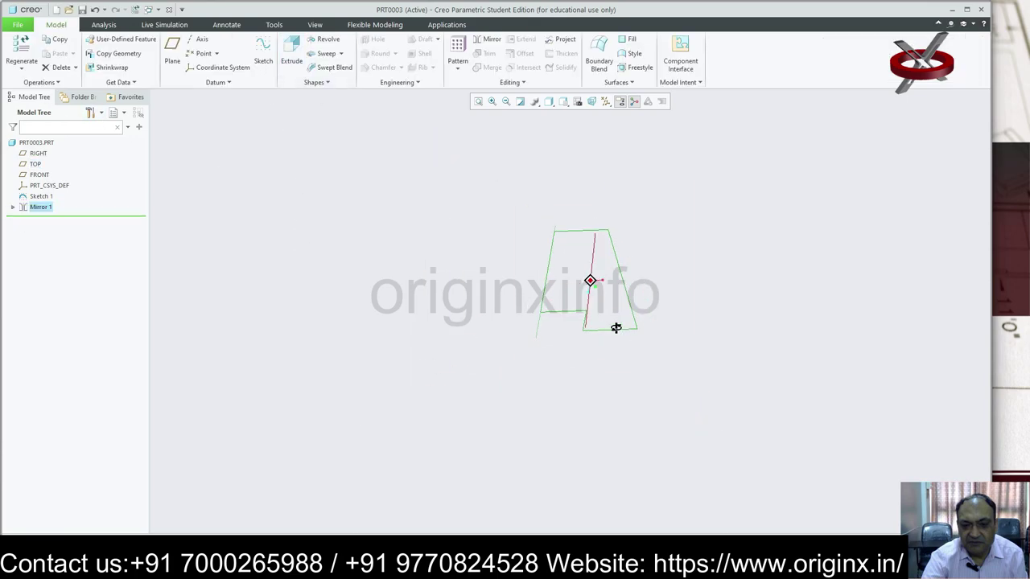
pyautogui.click(38, 197)
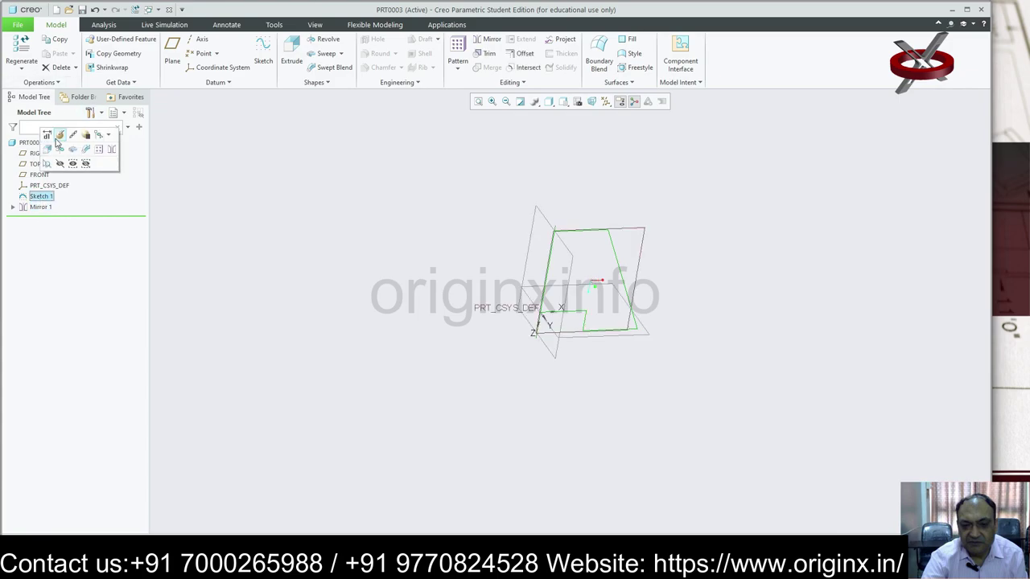
# Step: Reopen Sketch 1 in a face-on view and select one of its dimensions
pyautogui.click(60, 134)
pyautogui.click(593, 104)
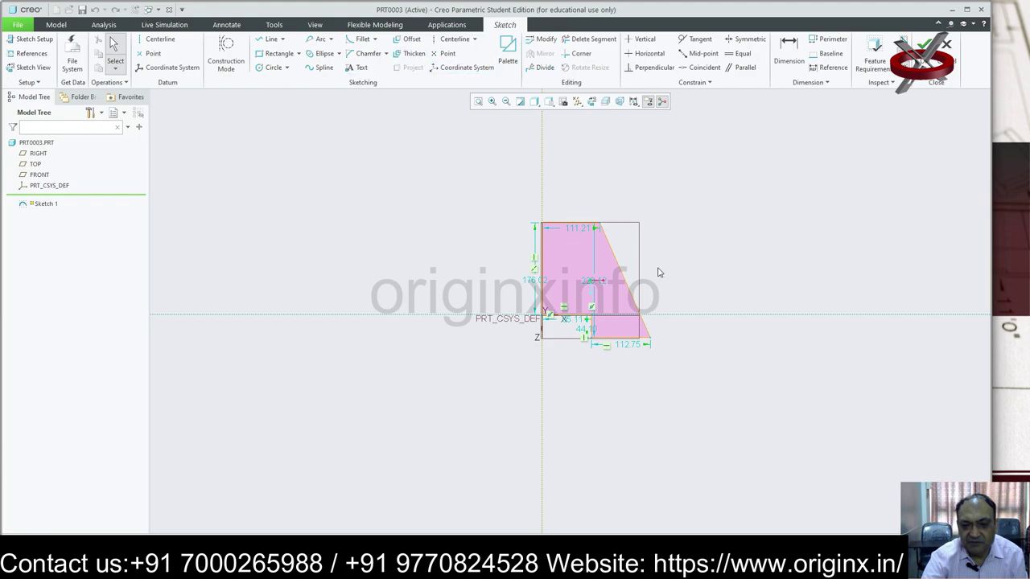
pyautogui.click(579, 320)
pyautogui.scroll(1, 729, 266)
pyautogui.scroll(-2, 649, 260)
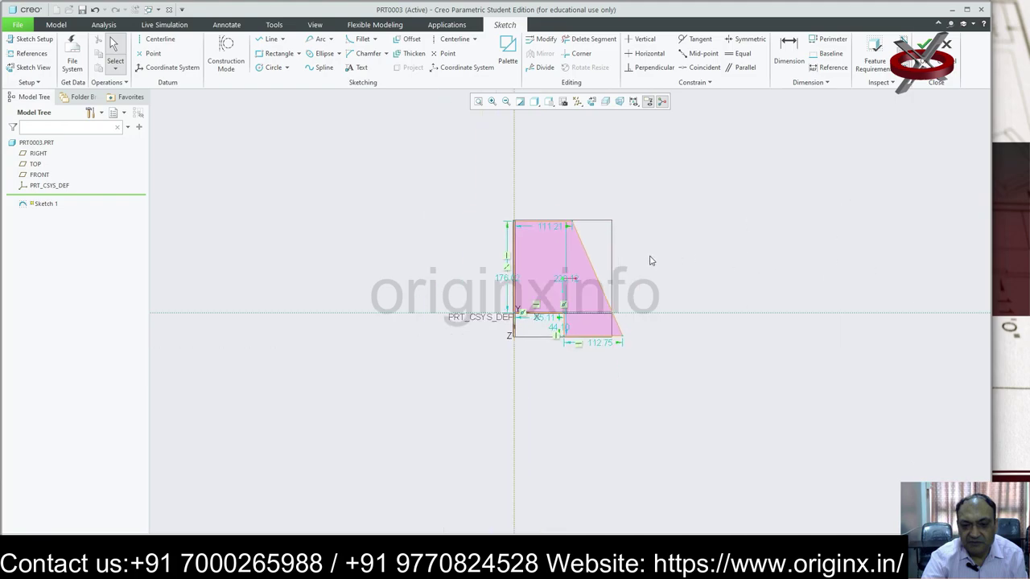
pyautogui.scroll(2, 655, 252)
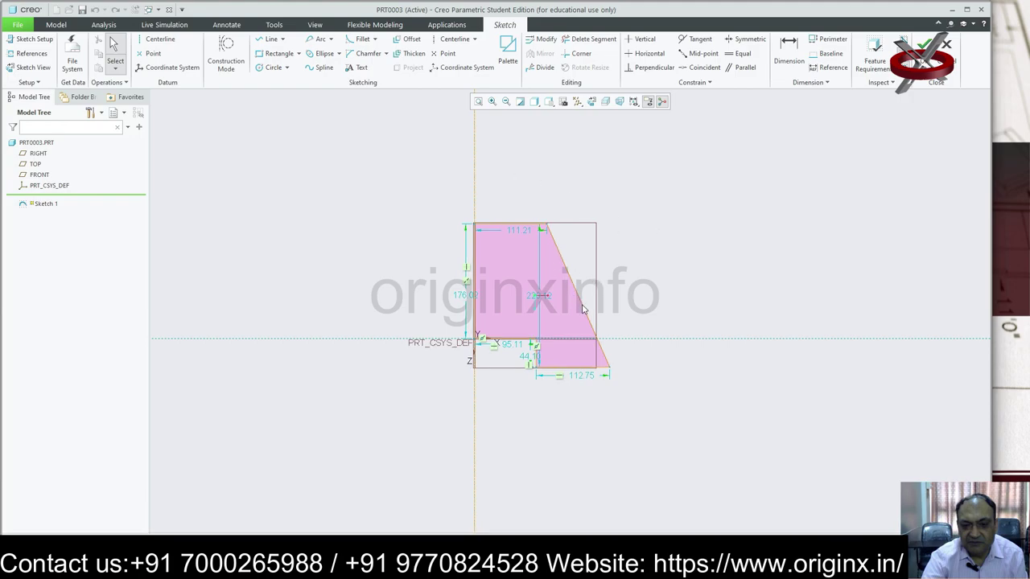
# Step: Nudge the slanted edge's lower end, quit Sketcher discarding the changes, and begin a new sketch
pyautogui.moveTo(570, 296); pyautogui.dragTo(573, 337)
pyautogui.click(950, 44)
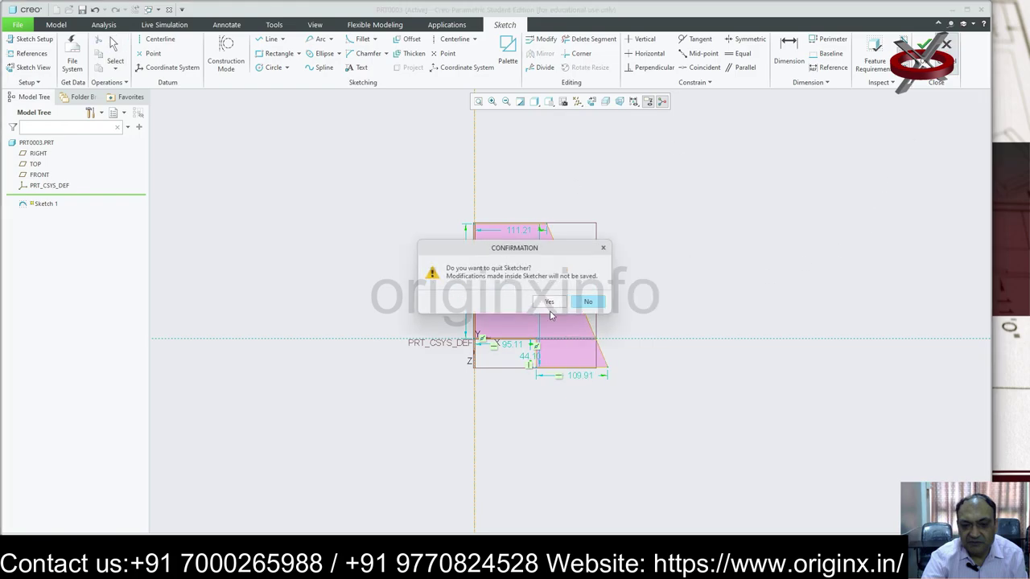
pyautogui.click(551, 303)
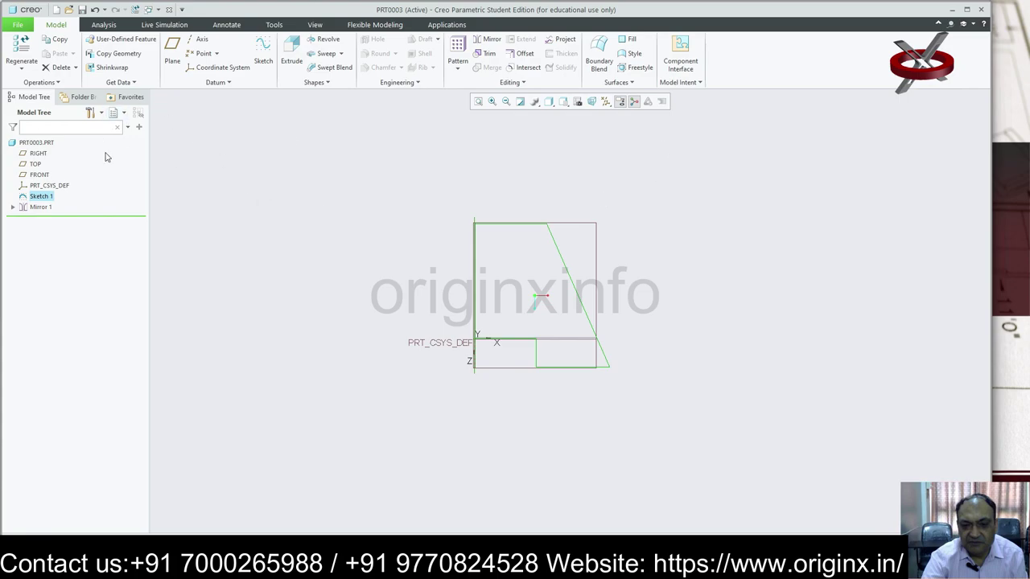
pyautogui.click(263, 53)
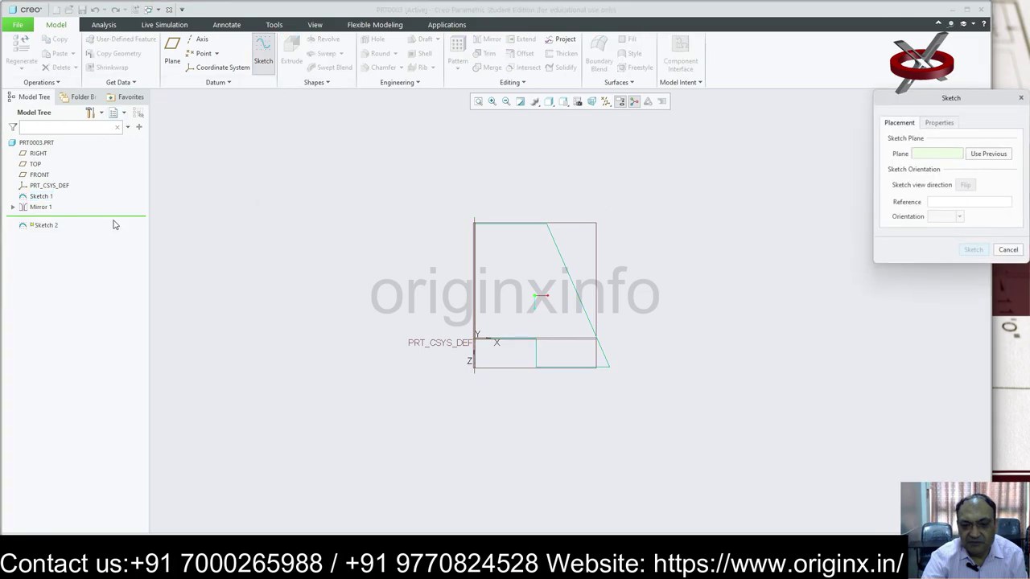
# Step: Start Sketch 2 on the TOP plane, then abandon it without saving
pyautogui.click(38, 153)
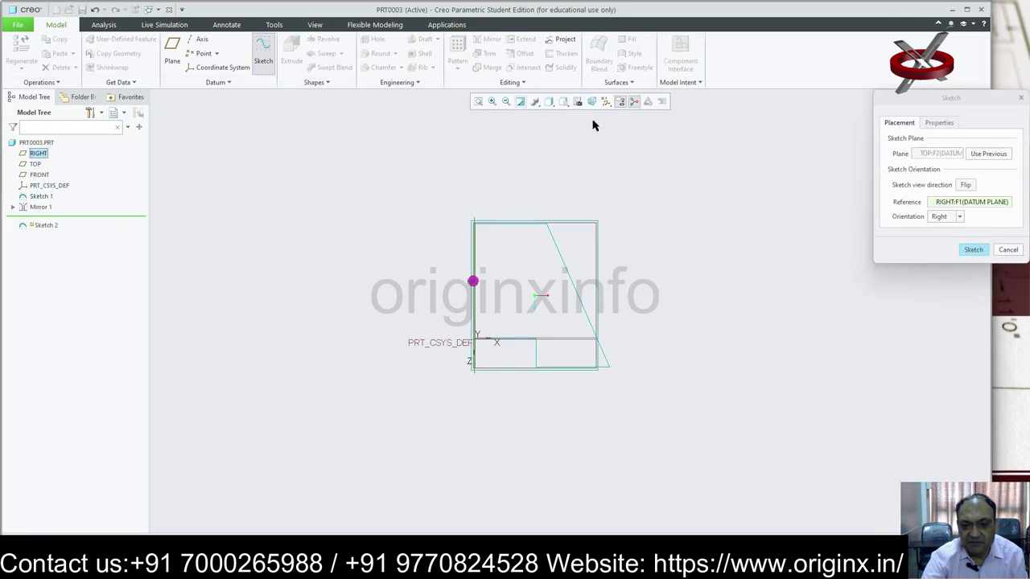
pyautogui.click(974, 250)
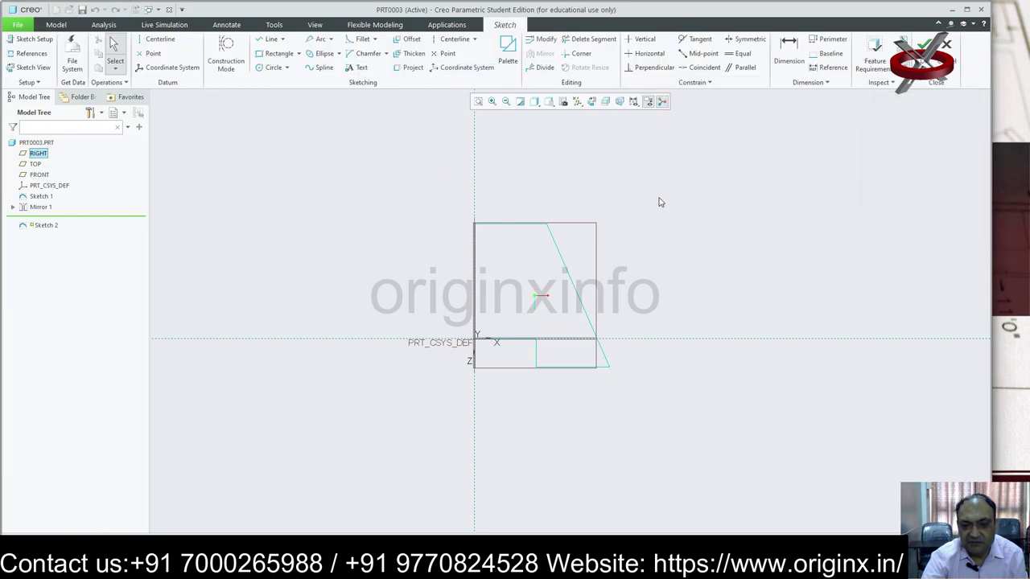
pyautogui.moveTo(648, 193); pyautogui.dragTo(391, 425)
pyautogui.click(948, 48)
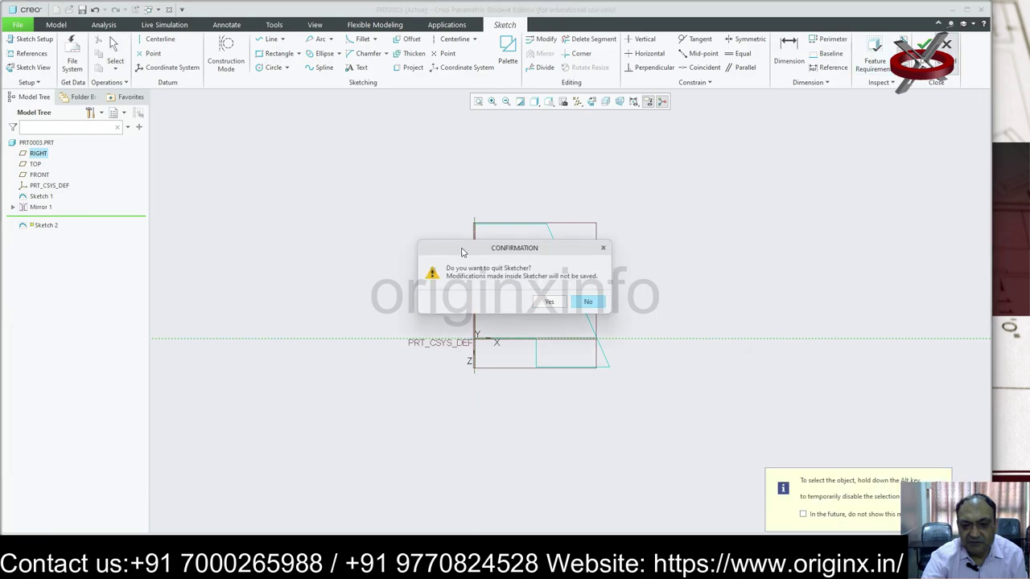
pyautogui.click(583, 299)
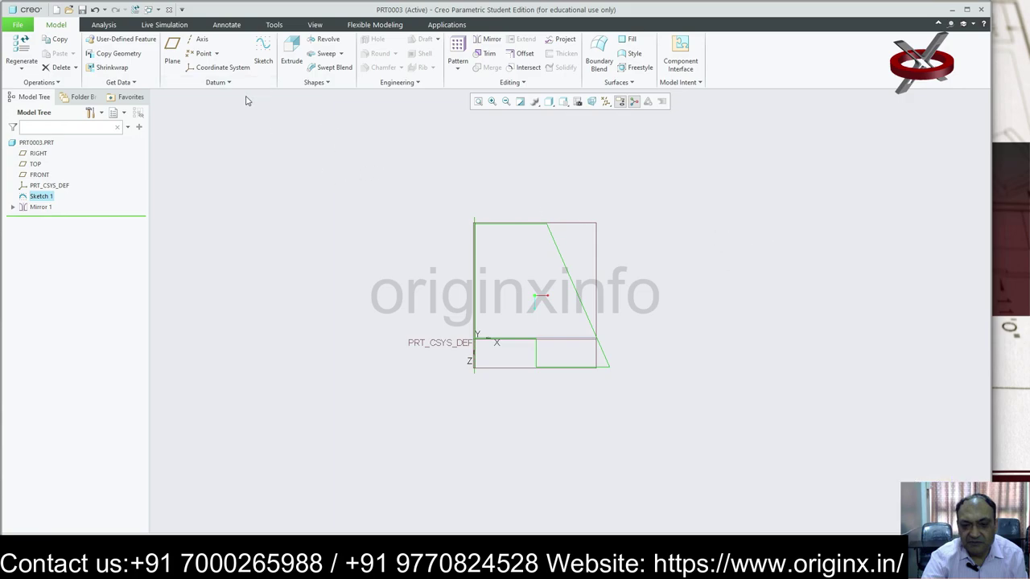
# Step: Mirror Sketch 1 about TOP, then delete the resulting Mirror 2 feature
pyautogui.click(489, 42)
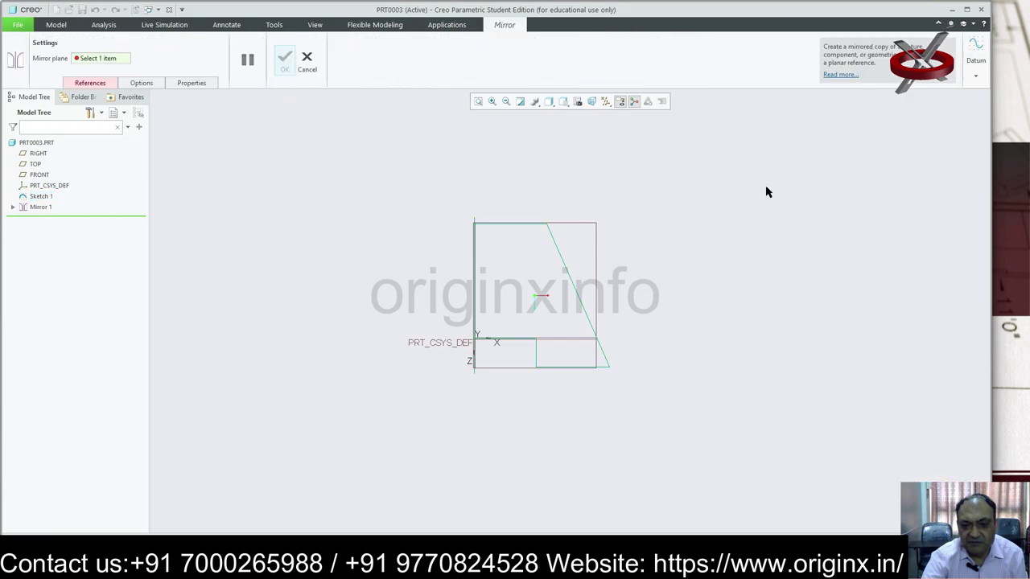
pyautogui.click(476, 239)
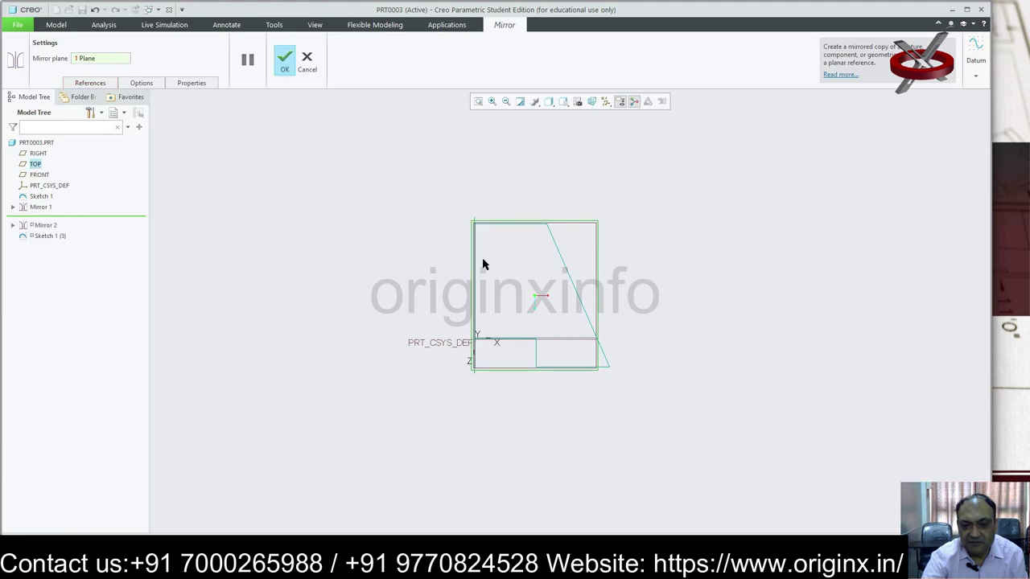
pyautogui.click(283, 61)
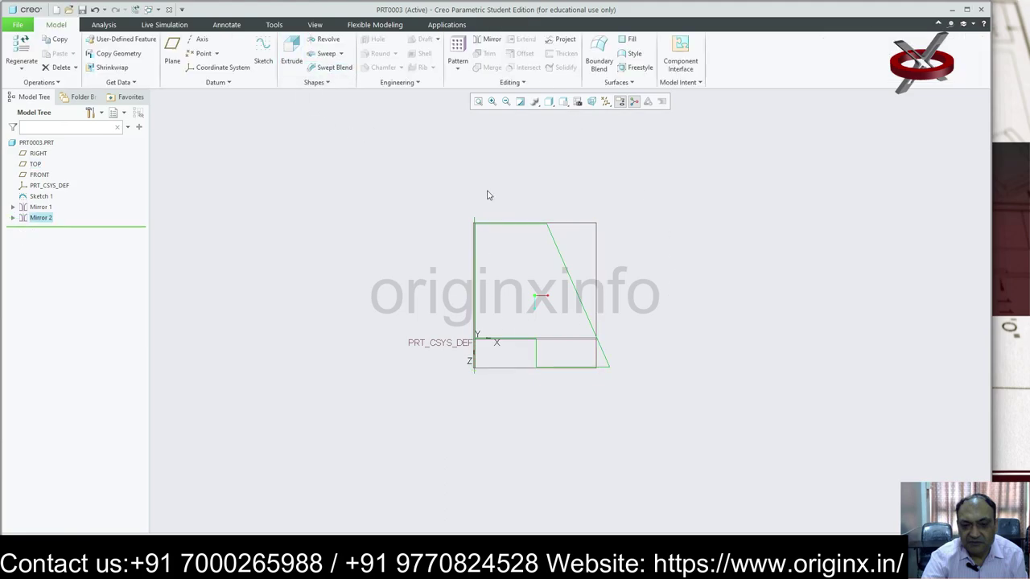
pyautogui.click(574, 288)
pyautogui.press('Delete')
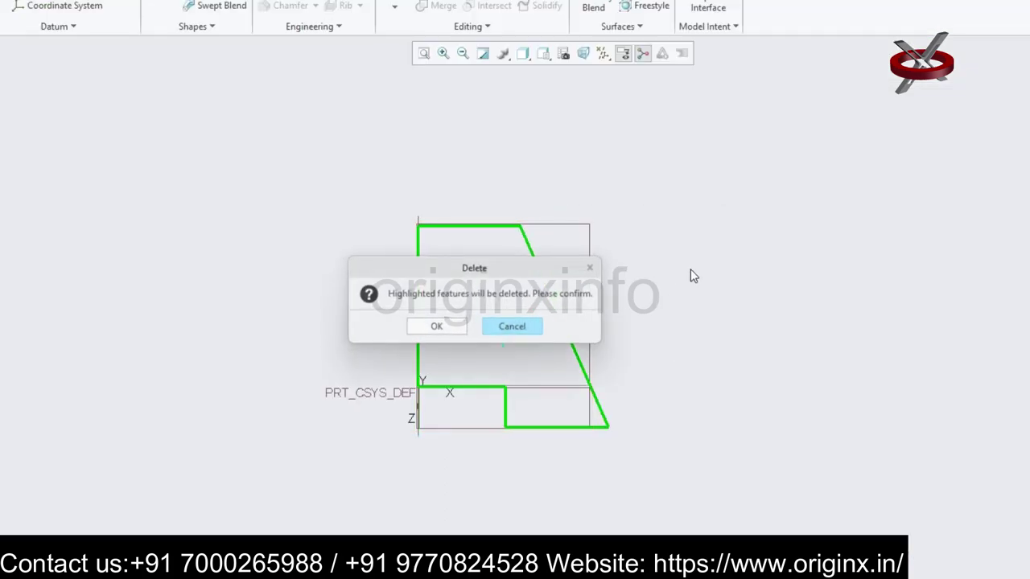
pyautogui.click(442, 329)
# Step: Create the new solid part prt0004 and start a face-on sketch on FRONT
pyautogui.click(19, 28)
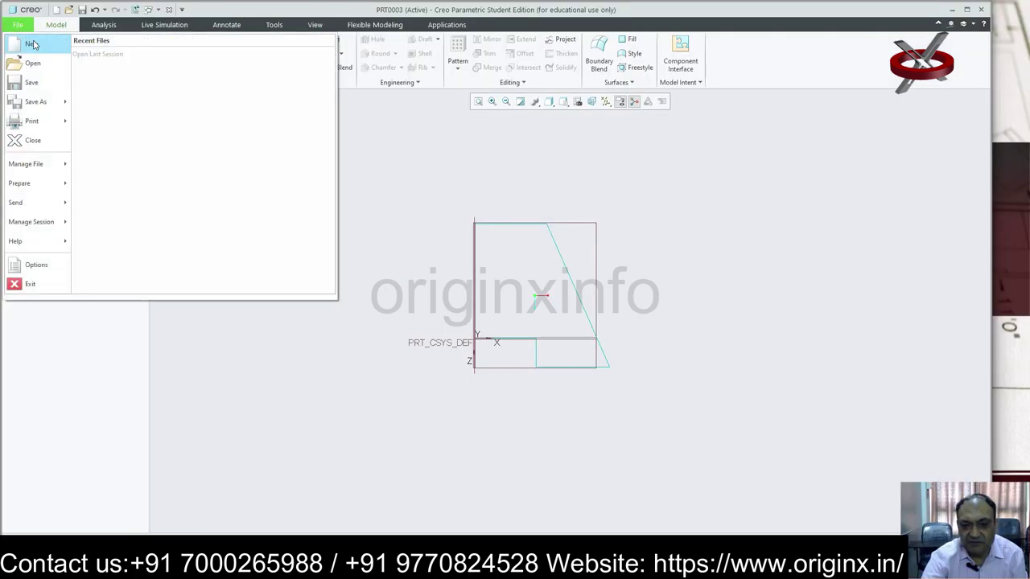
pyautogui.click(33, 62)
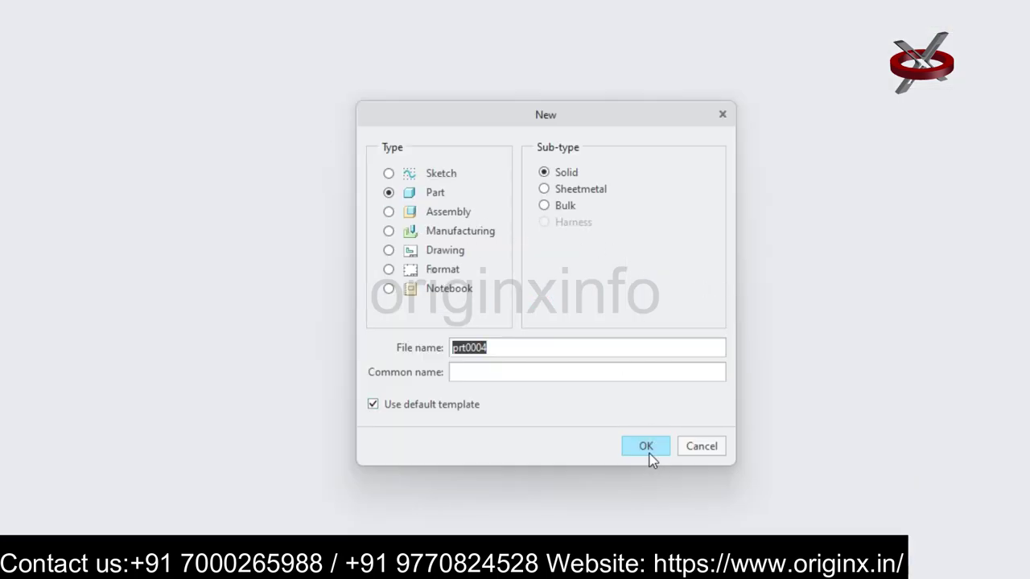
pyautogui.click(647, 452)
pyautogui.click(263, 55)
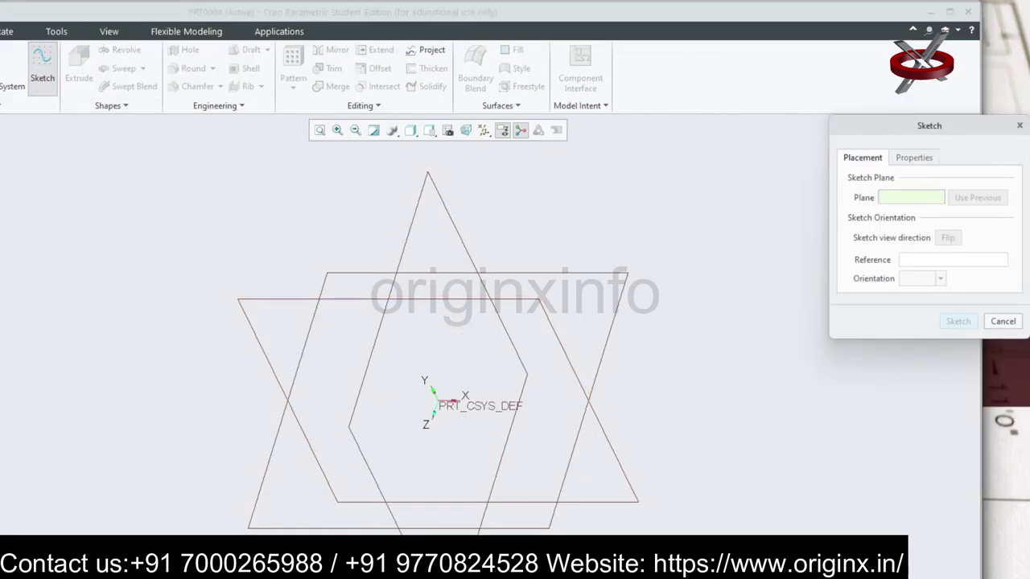
pyautogui.click(458, 381)
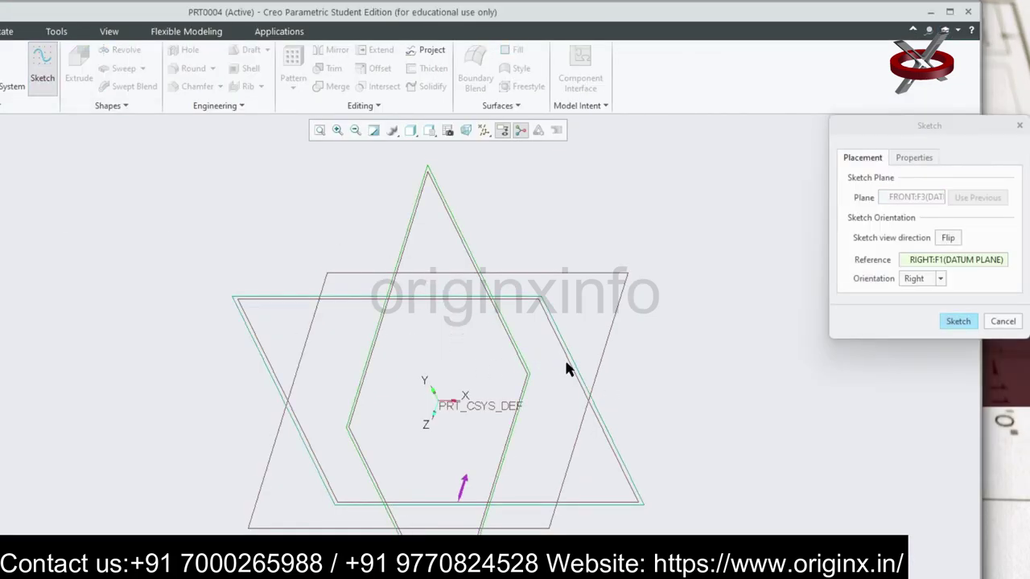
pyautogui.click(958, 321)
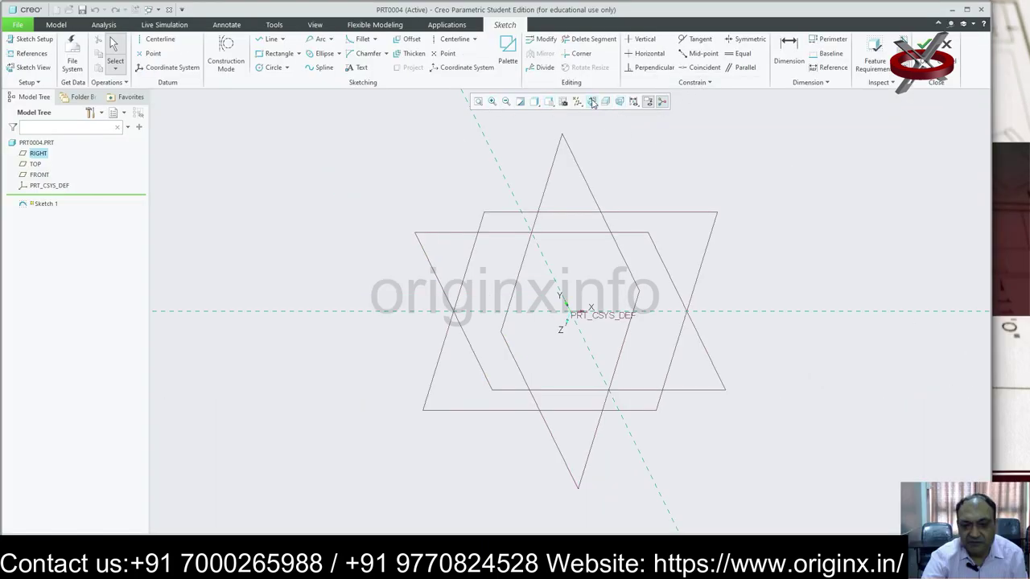
pyautogui.click(592, 100)
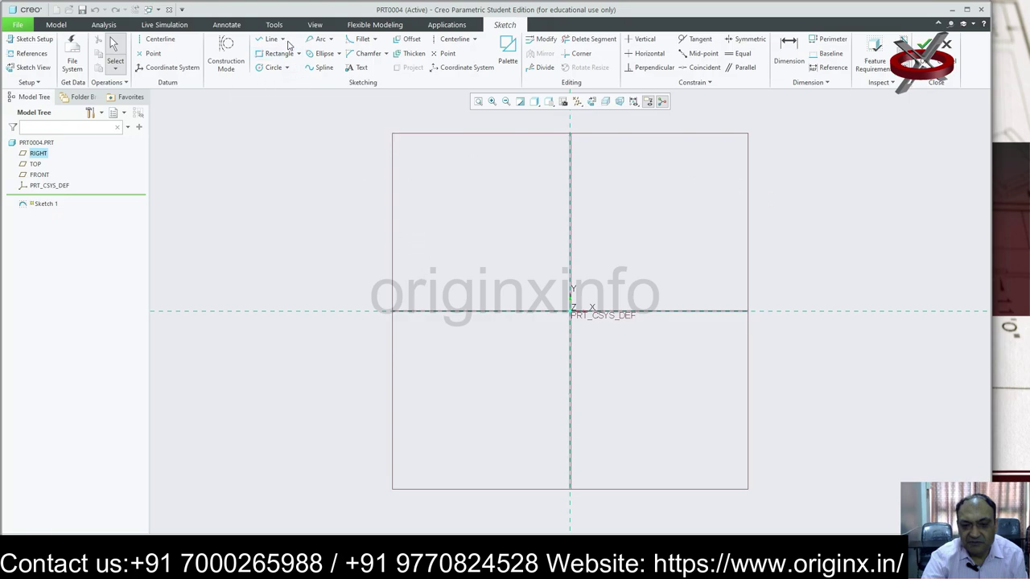
# Step: Draw the closed stepped-ramp outline with line chains and accept Sketch 1
pyautogui.click(270, 39)
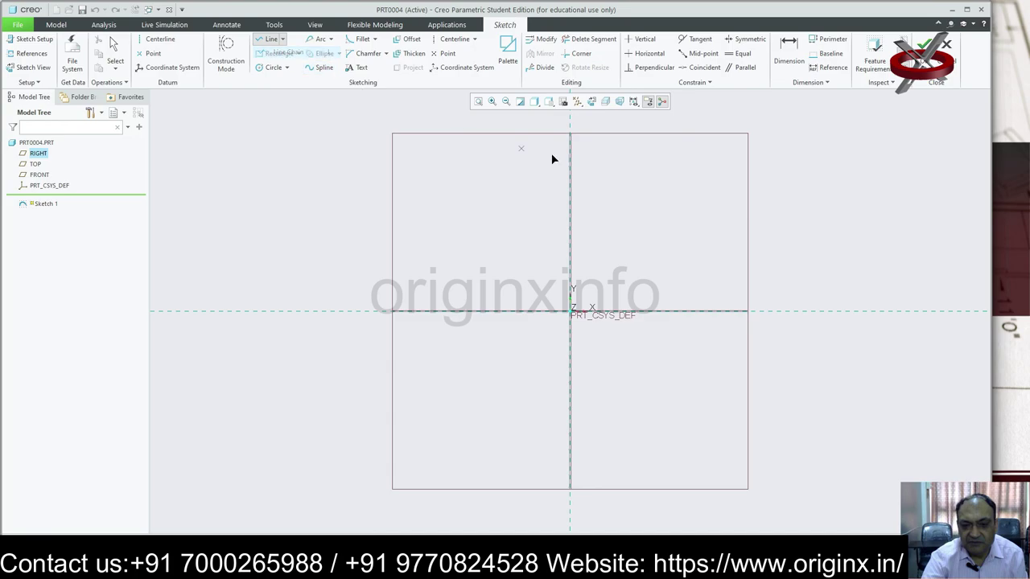
pyautogui.click(436, 309)
pyautogui.click(437, 230)
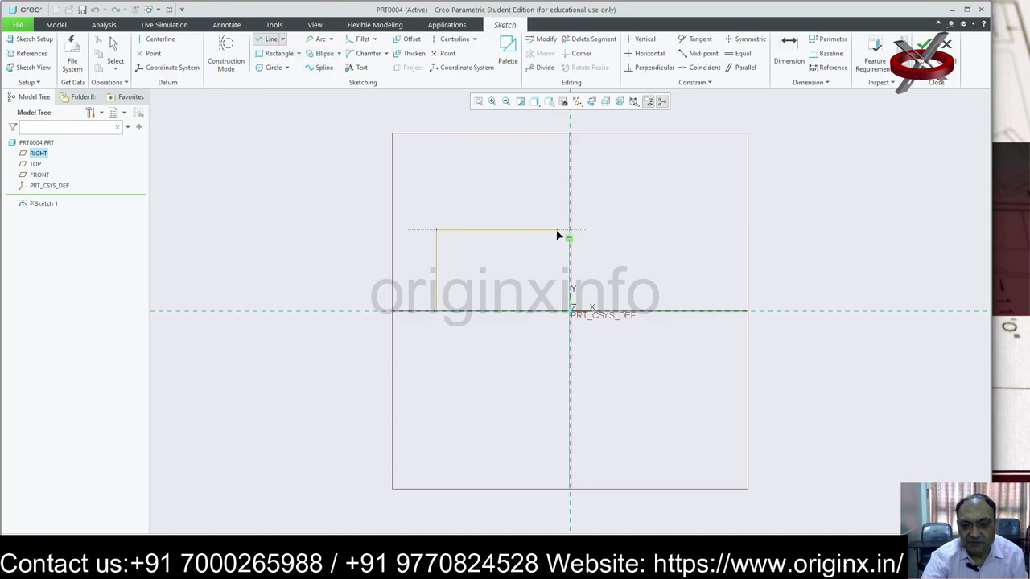
pyautogui.click(717, 168)
pyautogui.middleClick(718, 315)
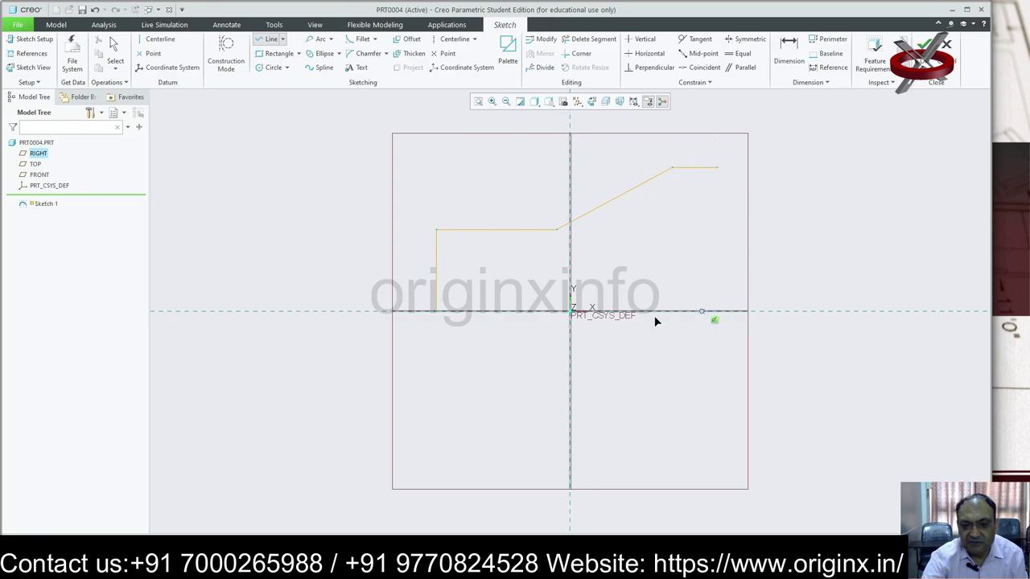
pyautogui.click(439, 312)
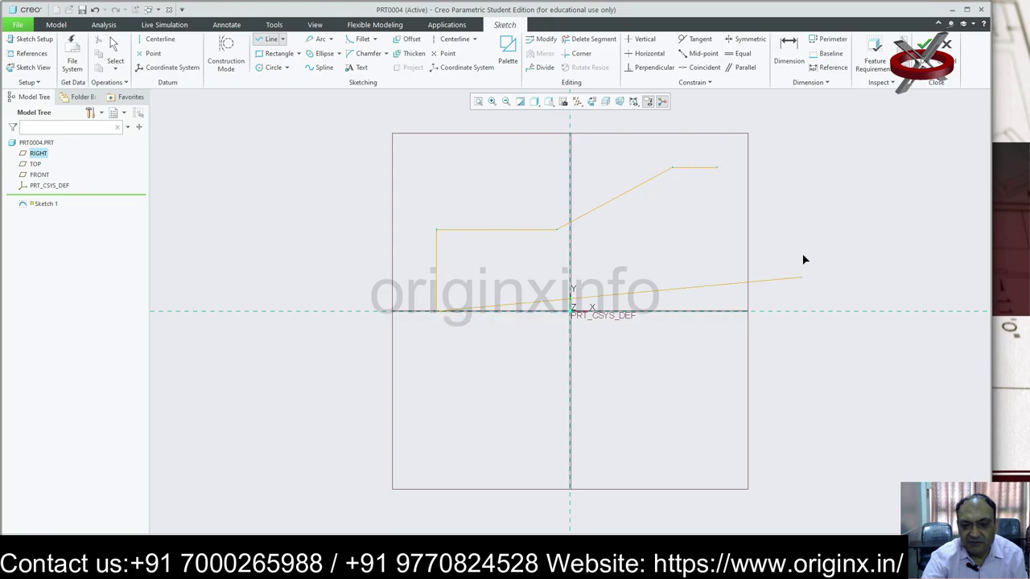
pyautogui.click(718, 312)
pyautogui.click(717, 168)
pyautogui.middleClick(942, 218)
pyautogui.middleClick(893, 193)
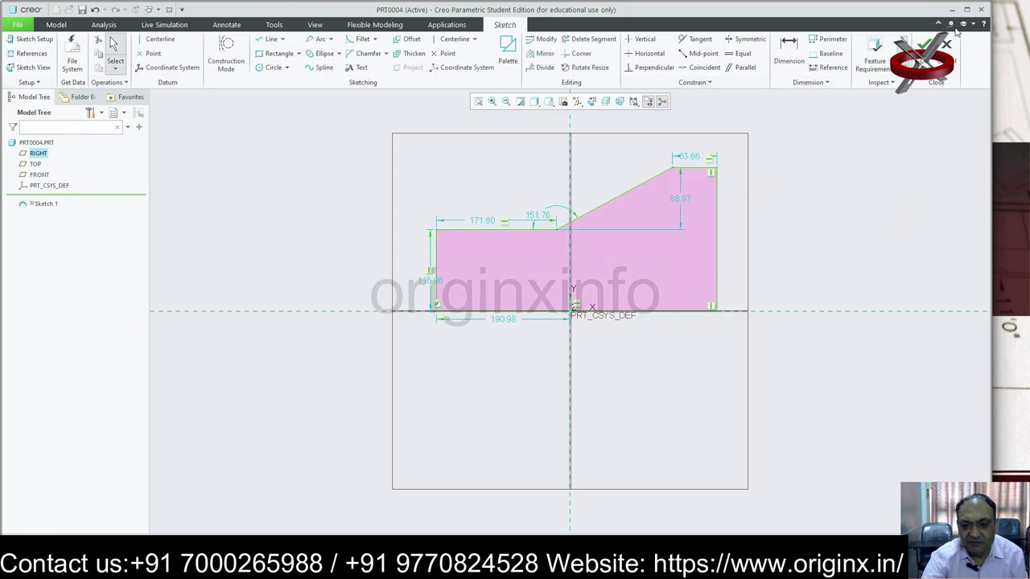
pyautogui.click(925, 42)
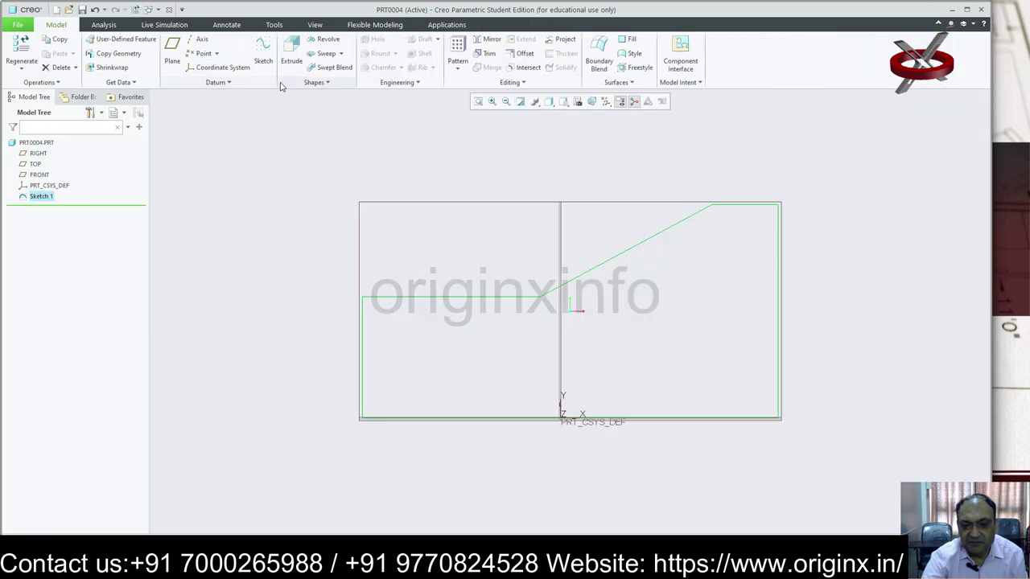
# Step: Extrude Sketch 1's stepped-ramp profile into a solid 175.75 deep
pyautogui.click(291, 52)
pyautogui.hotkey('ctrl', 'd')
pyautogui.moveTo(496, 360); pyautogui.dragTo(546, 397, button='middle')
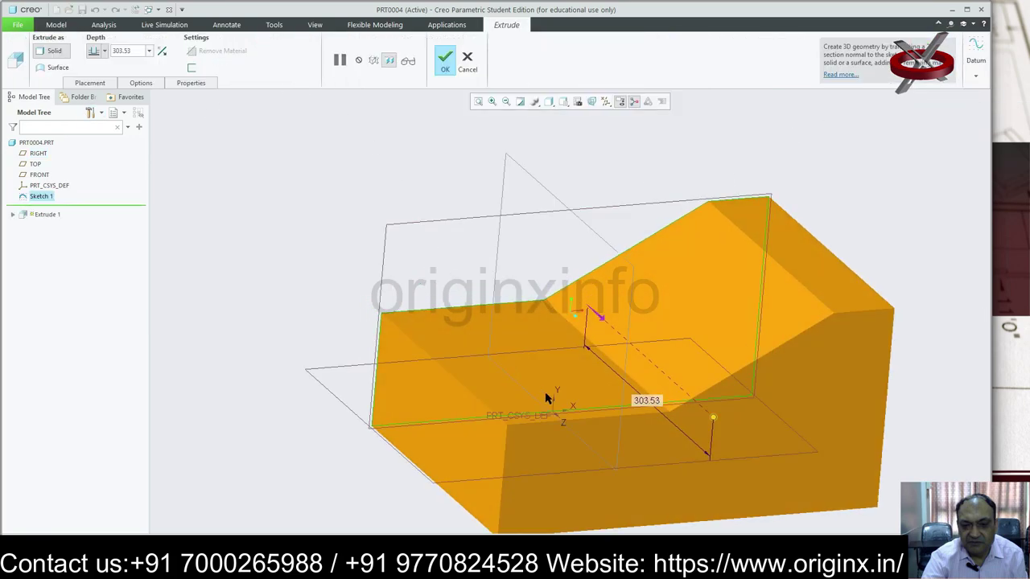
pyautogui.moveTo(711, 416); pyautogui.dragTo(661, 372)
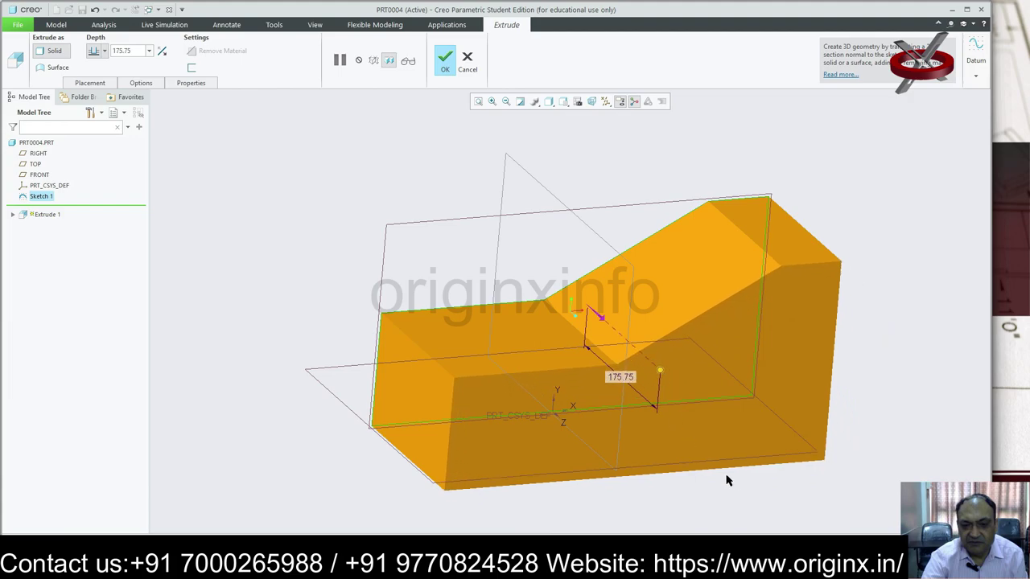
pyautogui.click(447, 57)
pyautogui.scroll(2, 821, 221)
pyautogui.scroll(-2, 829, 241)
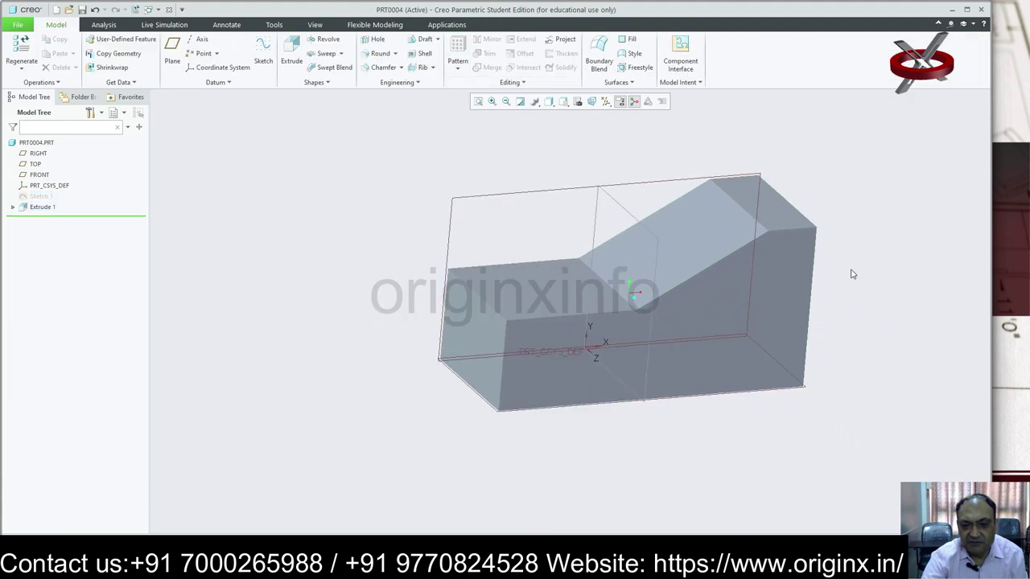
pyautogui.scroll(-1, 845, 272)
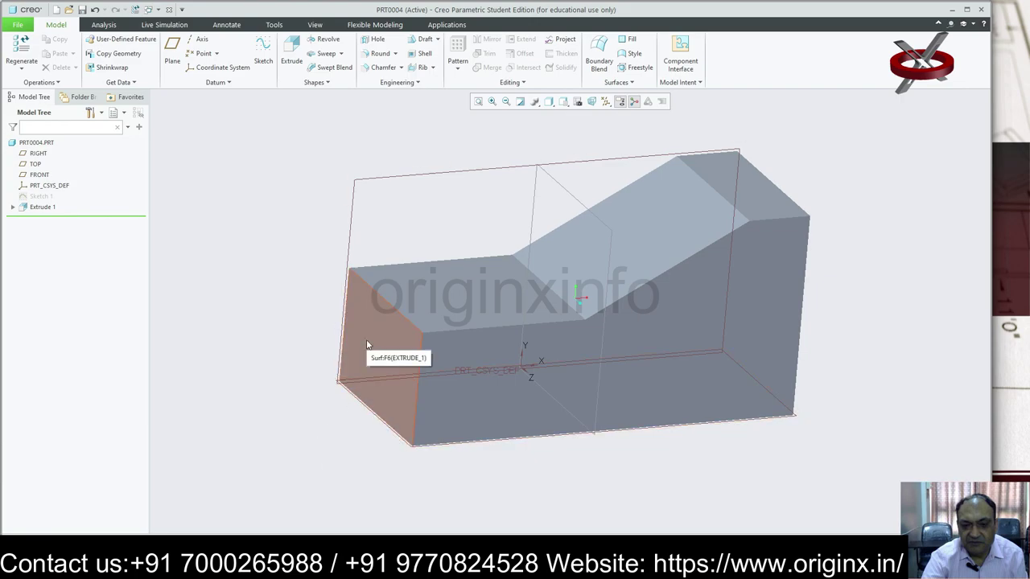
# Step: Sketch a centre-and-point circle on the block's left end face as Sketch 2
pyautogui.click(394, 362)
pyautogui.click(264, 50)
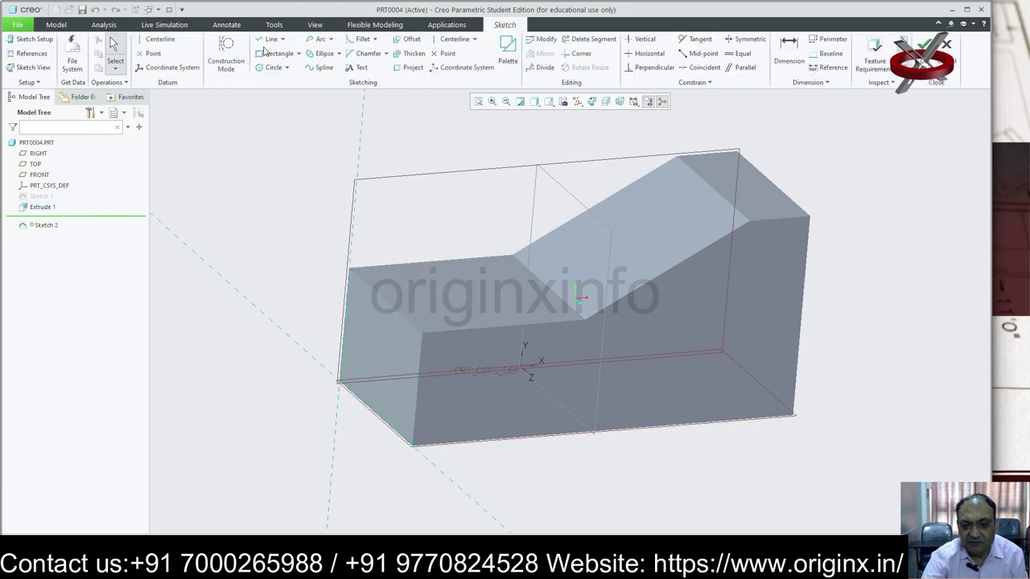
pyautogui.click(592, 102)
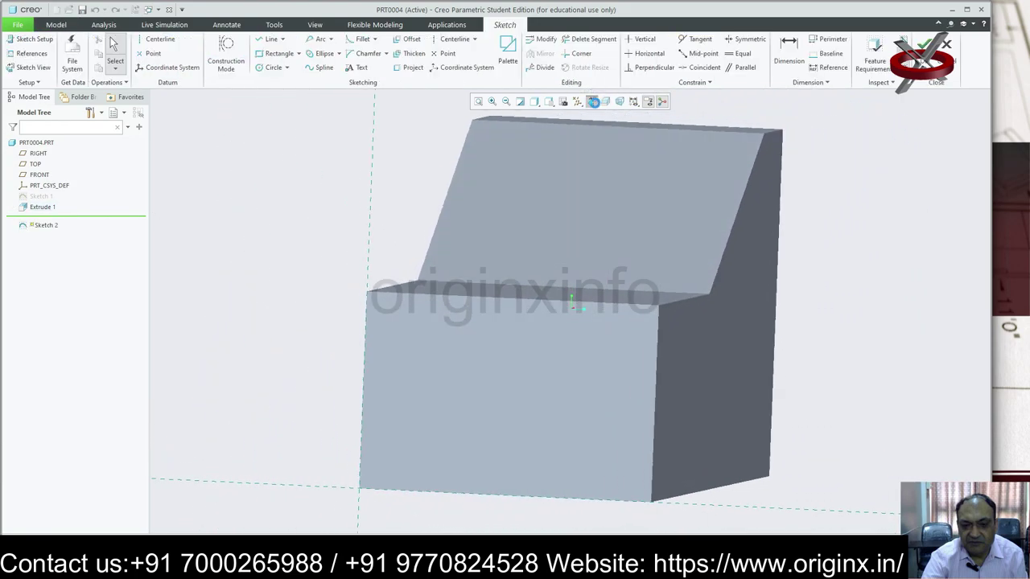
pyautogui.click(287, 67)
pyautogui.click(277, 85)
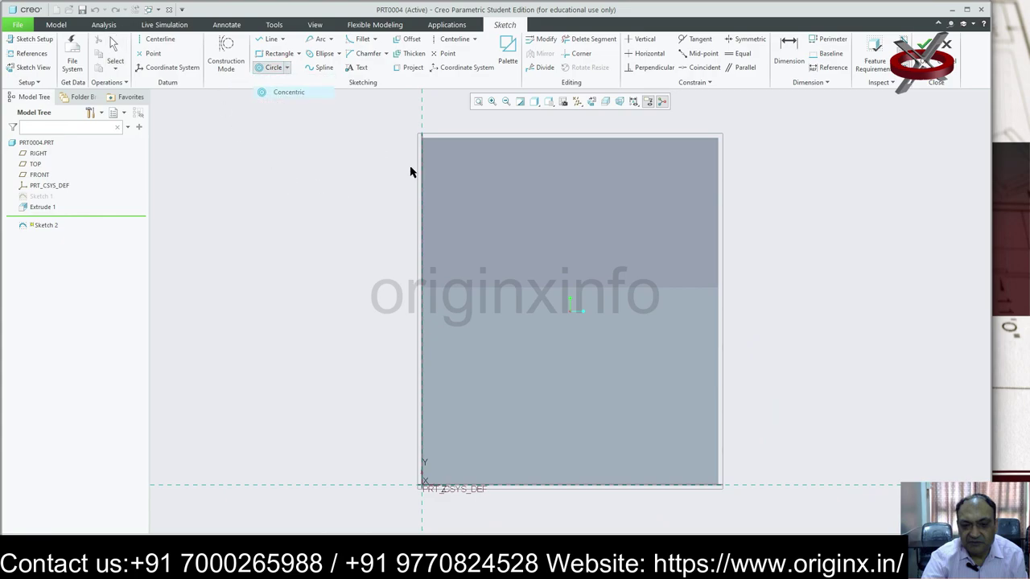
pyautogui.click(287, 68)
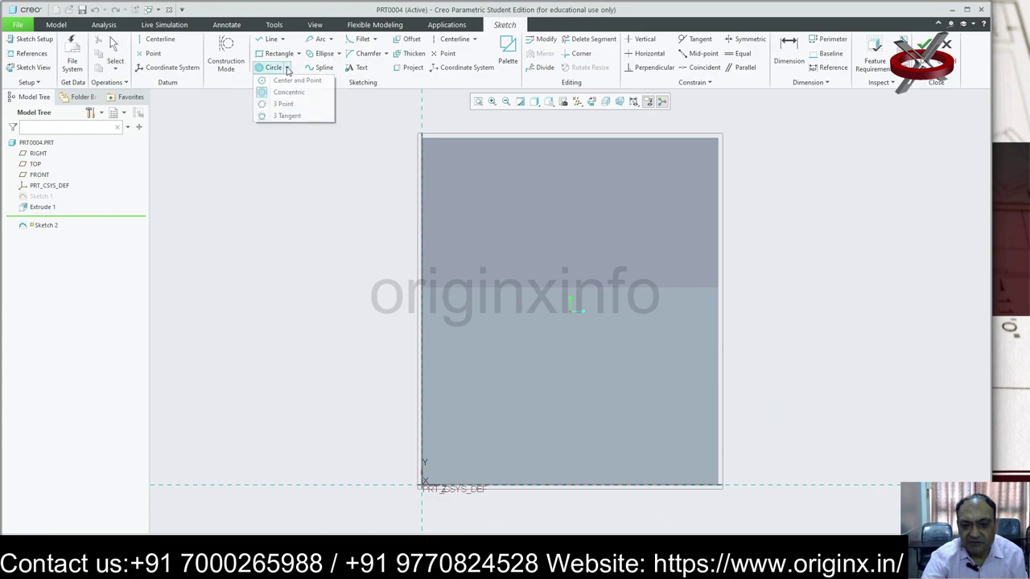
pyautogui.click(299, 84)
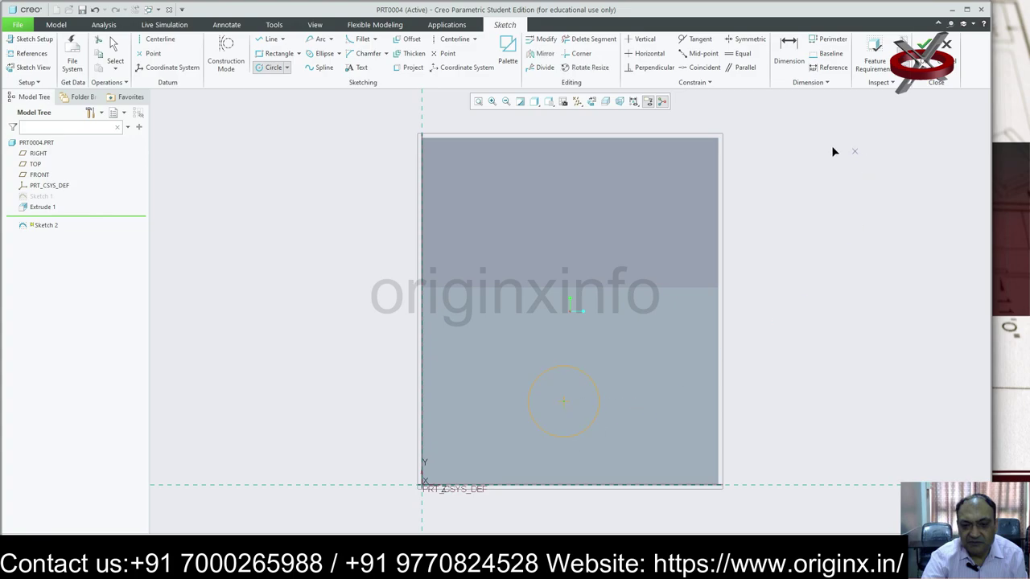
pyautogui.click(924, 45)
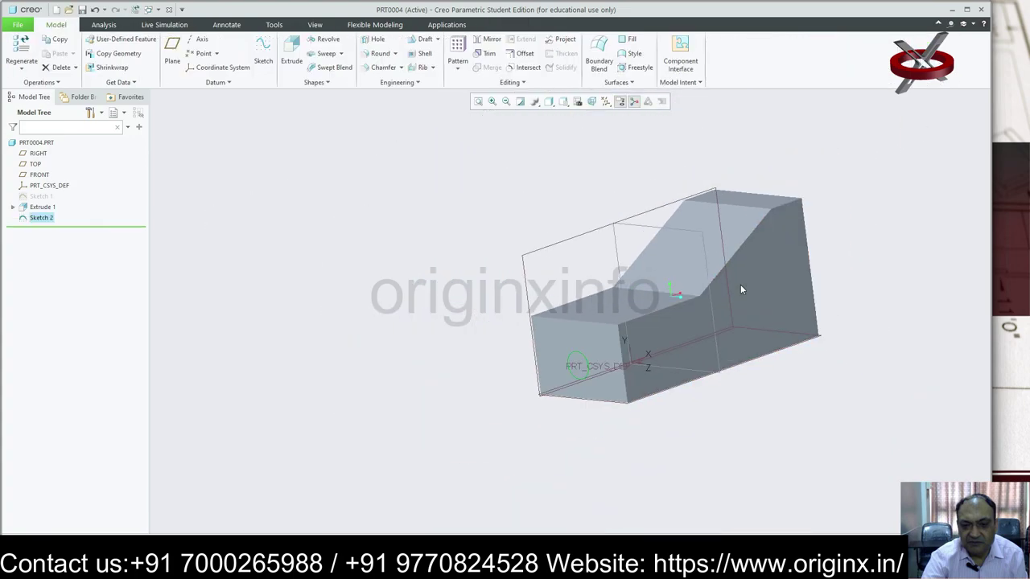
# Step: Extrude the end-face circle into a cylindrical boss 99.38 long
pyautogui.click(288, 65)
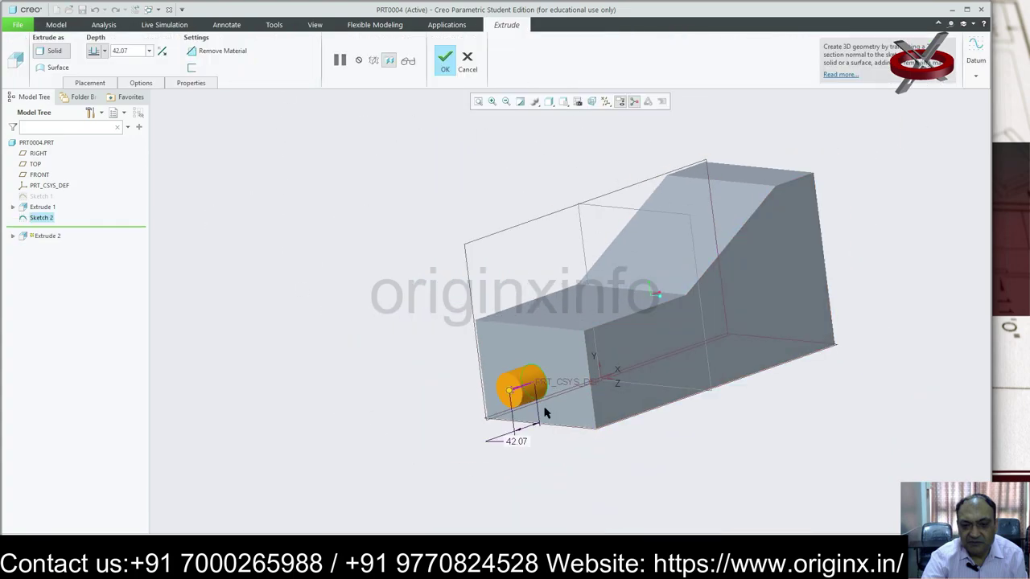
pyautogui.moveTo(508, 391); pyautogui.dragTo(476, 404)
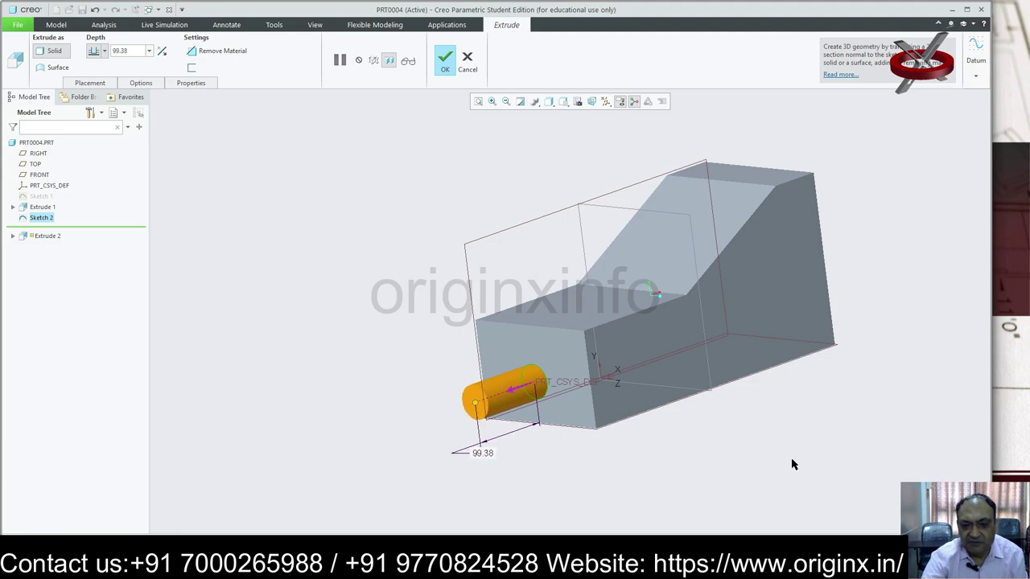
pyautogui.click(445, 58)
# Step: Select the sloped ramp face and begin a new sketch on it
pyautogui.click(866, 371)
pyautogui.moveTo(880, 265)
pyautogui.mouseDown(button='middle')
pyautogui.moveTo(805, 306)
pyautogui.moveTo(726, 224)
pyautogui.mouseUp(button='middle')
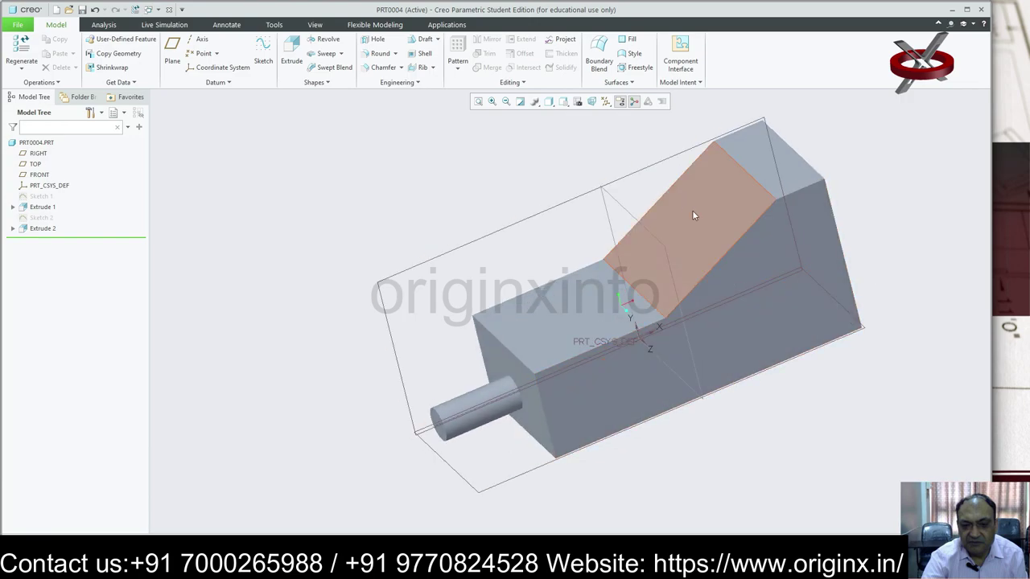
pyautogui.click(692, 210)
pyautogui.click(264, 57)
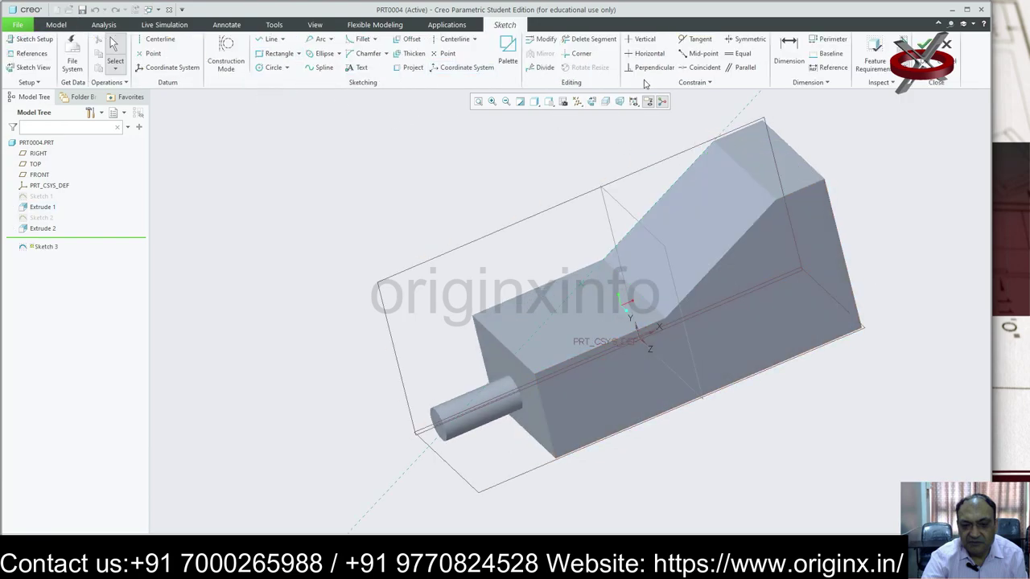
# Step: Sketch a centre-and-point circle on the sloped face
pyautogui.click(591, 102)
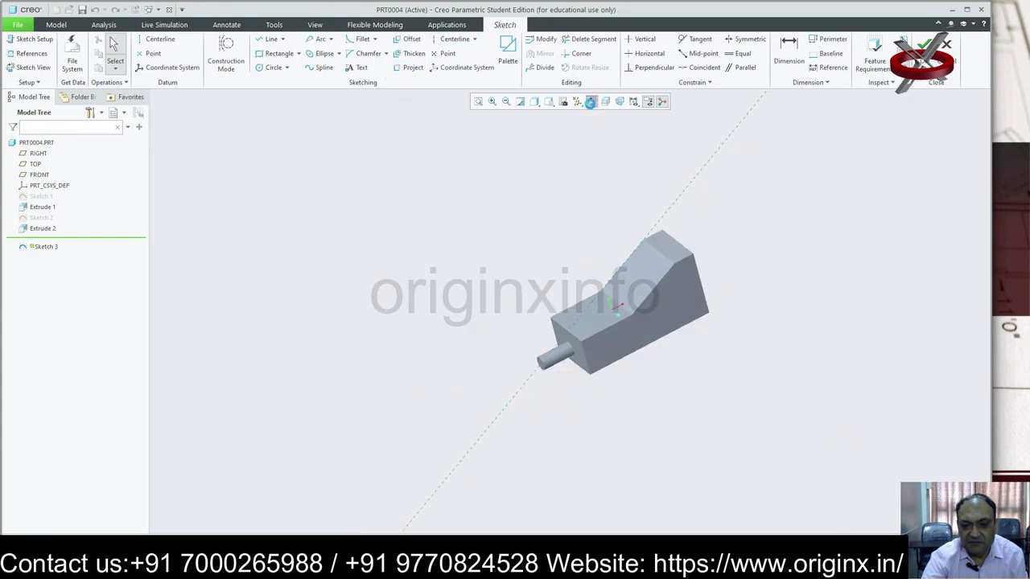
pyautogui.click(286, 68)
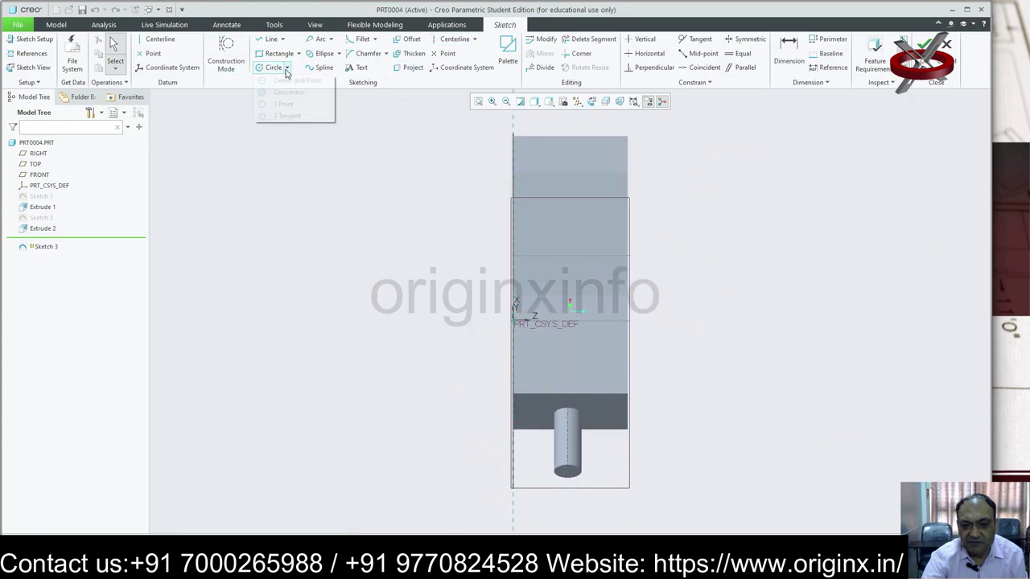
pyautogui.click(294, 84)
pyautogui.click(569, 235)
pyautogui.click(568, 251)
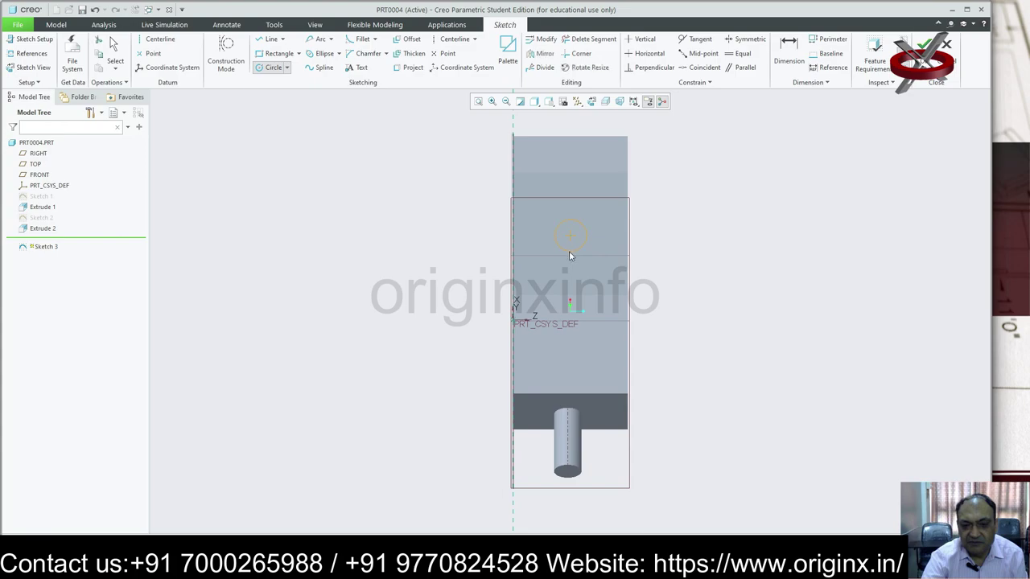
pyautogui.click(924, 44)
# Step: Extrude the circle as a 320.22-deep hole cut through the block
pyautogui.click(291, 55)
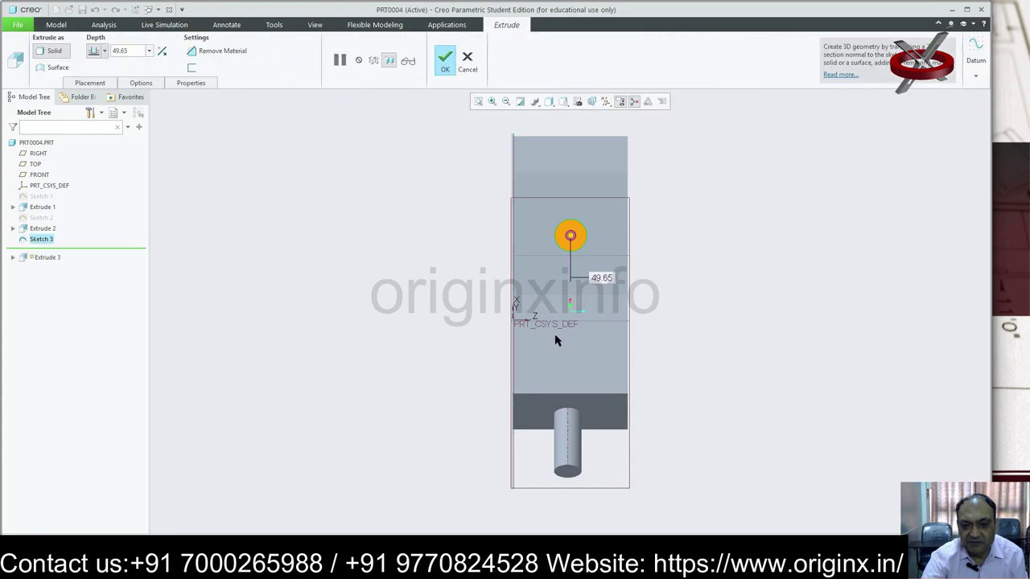
pyautogui.moveTo(554, 338); pyautogui.dragTo(453, 293, button='middle')
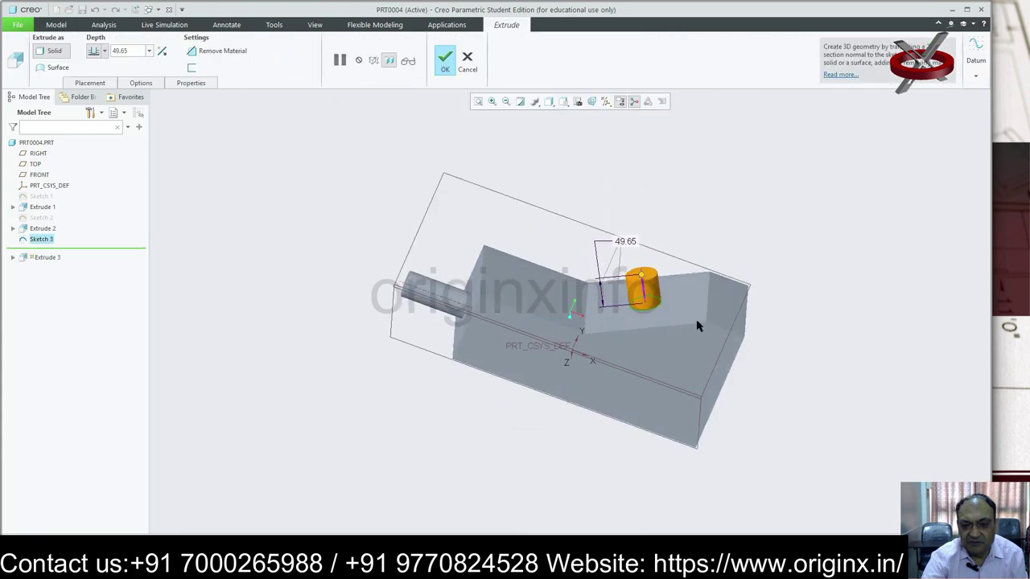
pyautogui.moveTo(638, 279); pyautogui.dragTo(661, 491)
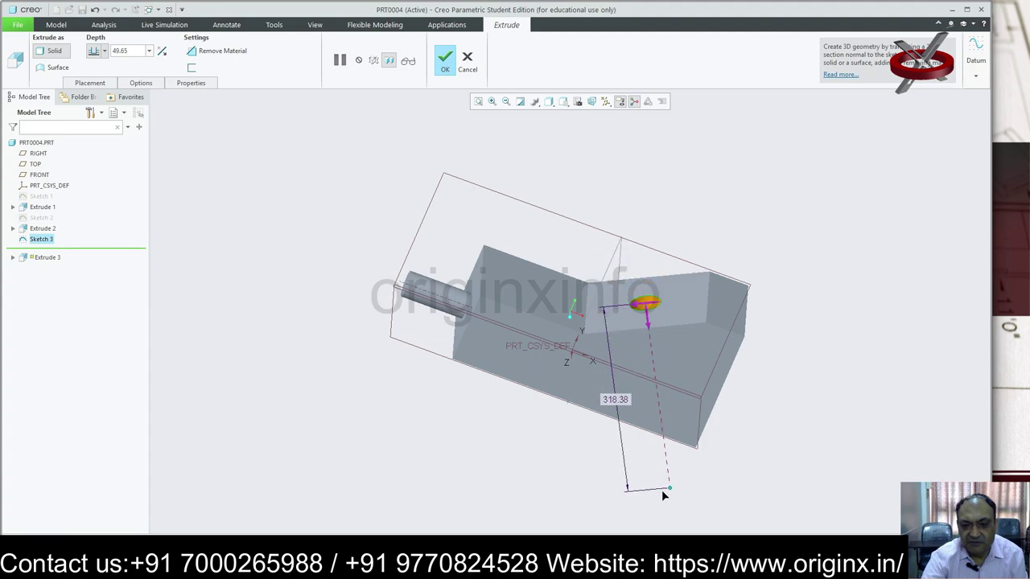
pyautogui.click(445, 58)
# Step: Undo the hole cut, leaving Extrude 2 as the last feature
pyautogui.moveTo(789, 370); pyautogui.dragTo(804, 389, button='middle')
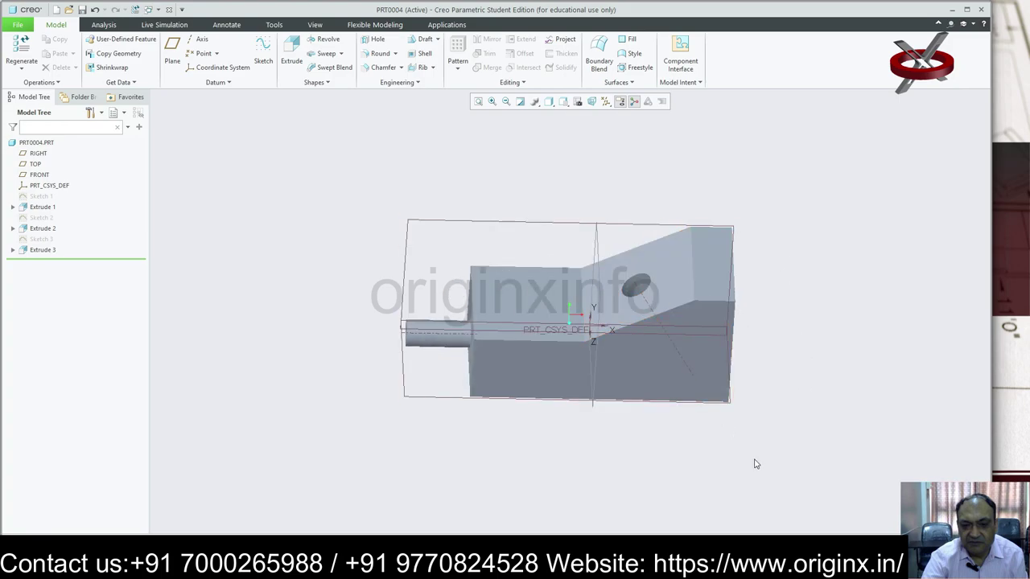
pyautogui.moveTo(697, 371)
pyautogui.mouseDown(button='middle')
pyautogui.moveTo(693, 276)
pyautogui.moveTo(694, 315)
pyautogui.mouseUp(button='middle')
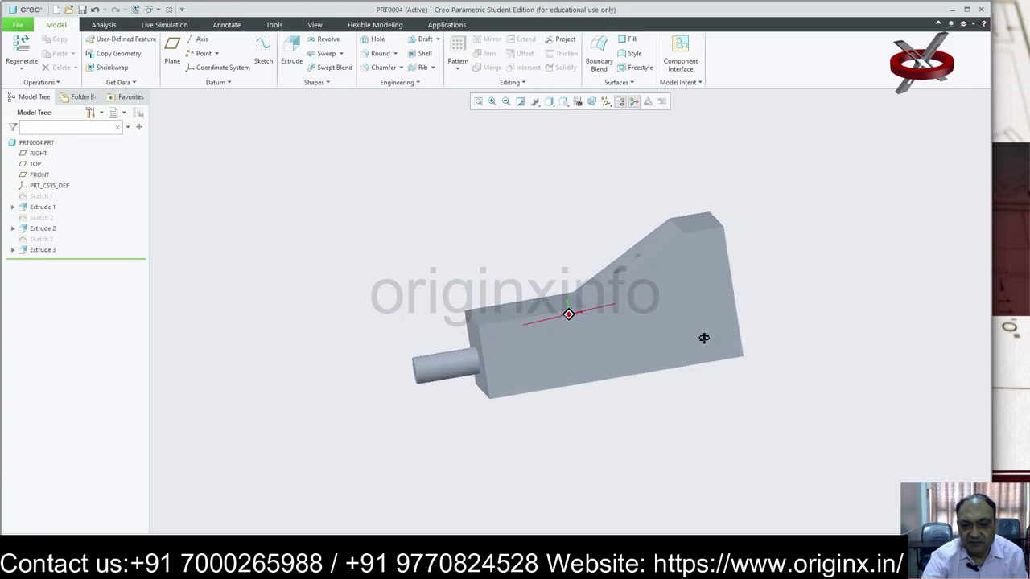
pyautogui.click(705, 348)
pyautogui.hotkey('ctrl', 'z')
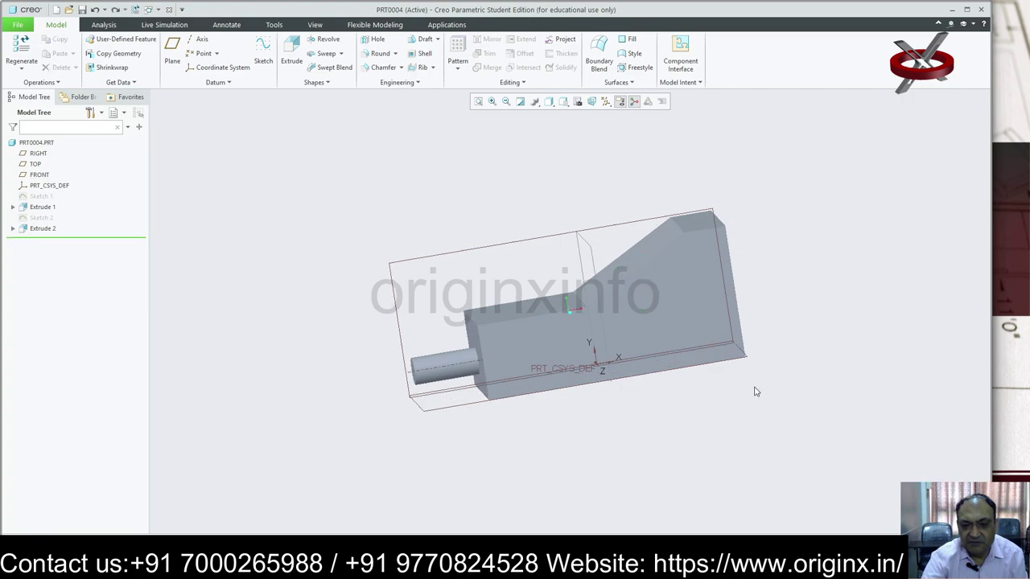
pyautogui.moveTo(756, 392); pyautogui.dragTo(706, 275, button='middle')
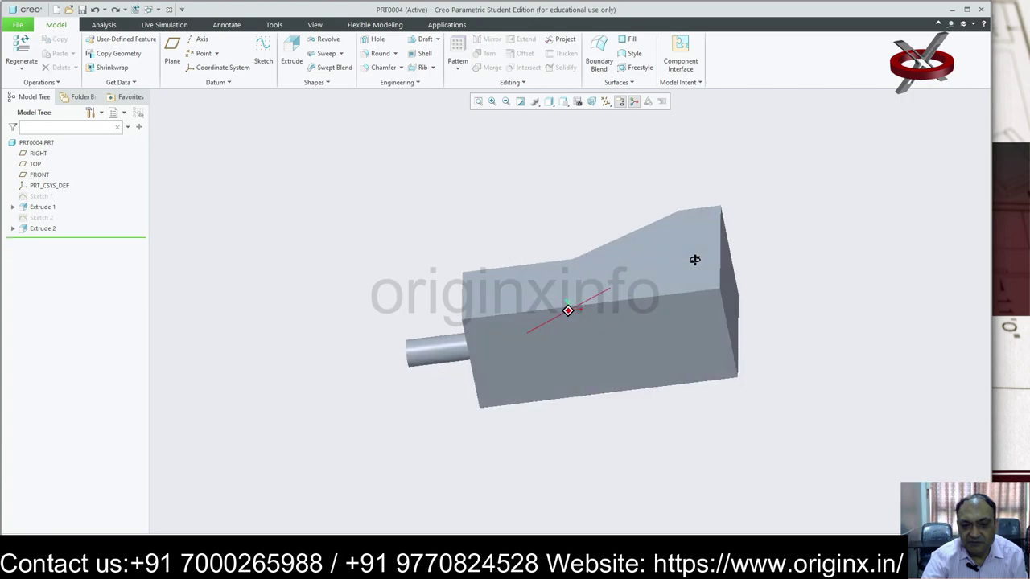
# Step: Sketch a centre-and-point circle on the block's long side face as Sketch 3
pyautogui.click(660, 342)
pyautogui.click(263, 50)
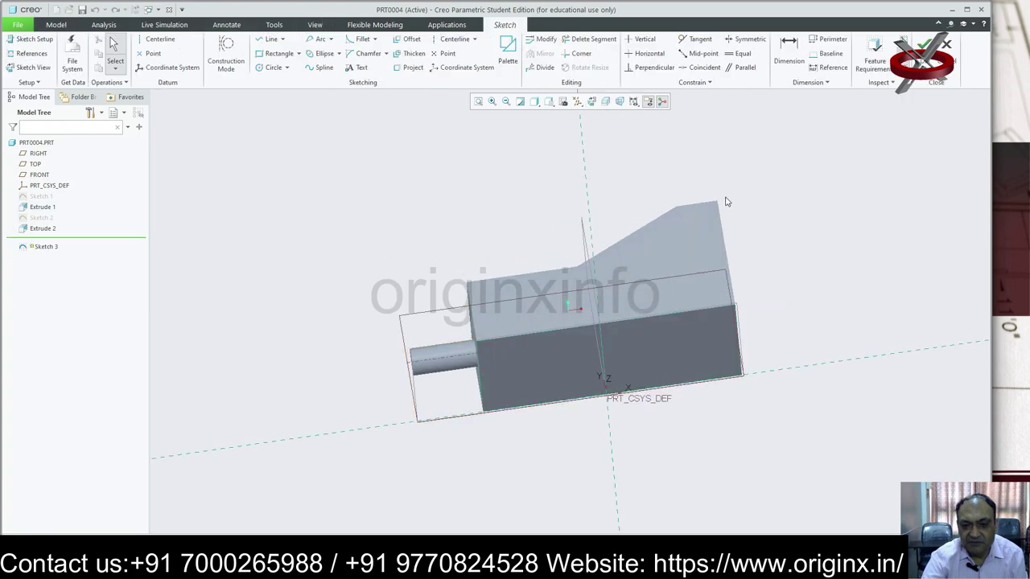
pyautogui.click(591, 103)
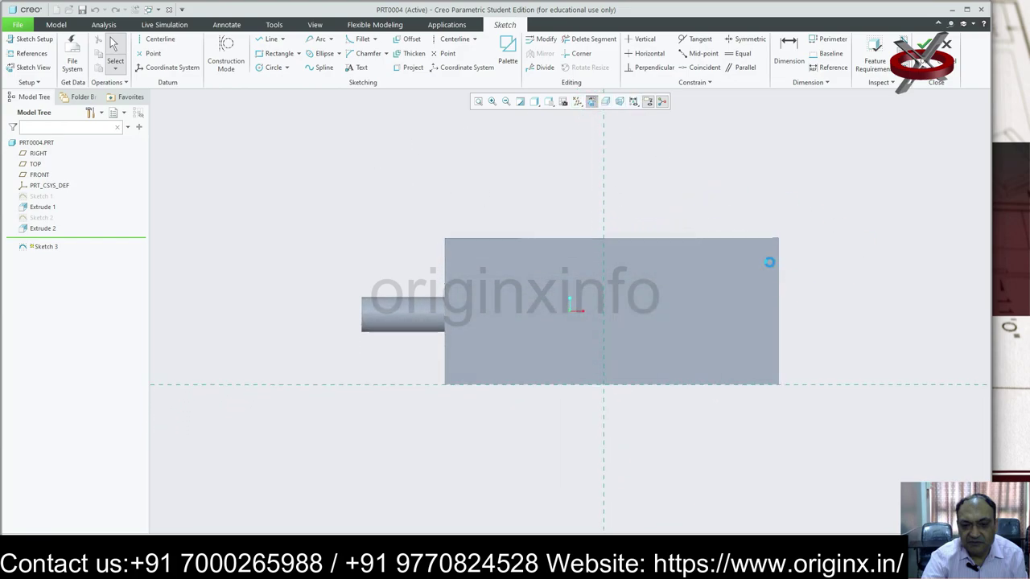
pyautogui.click(287, 67)
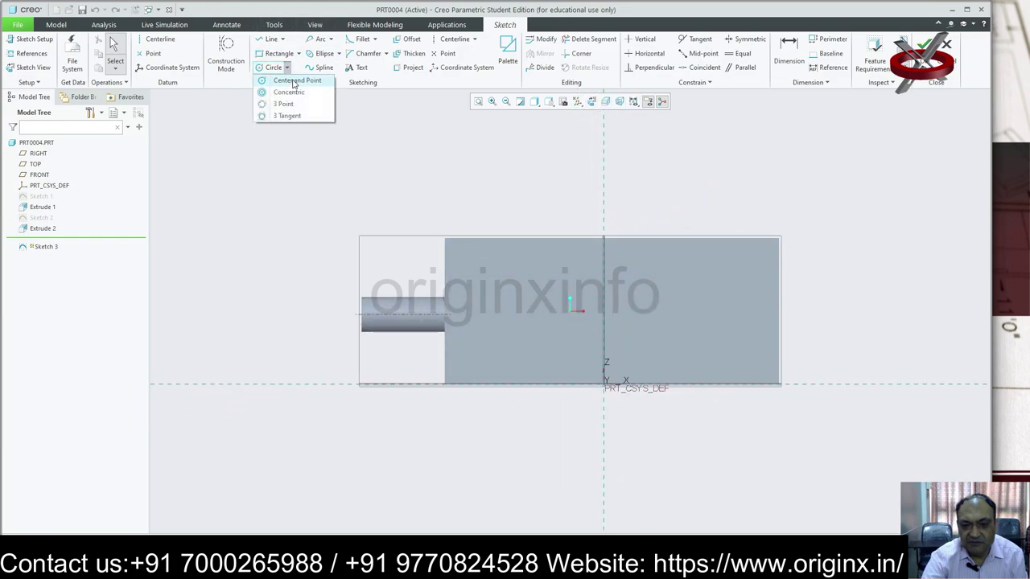
pyautogui.click(294, 82)
pyautogui.click(646, 333)
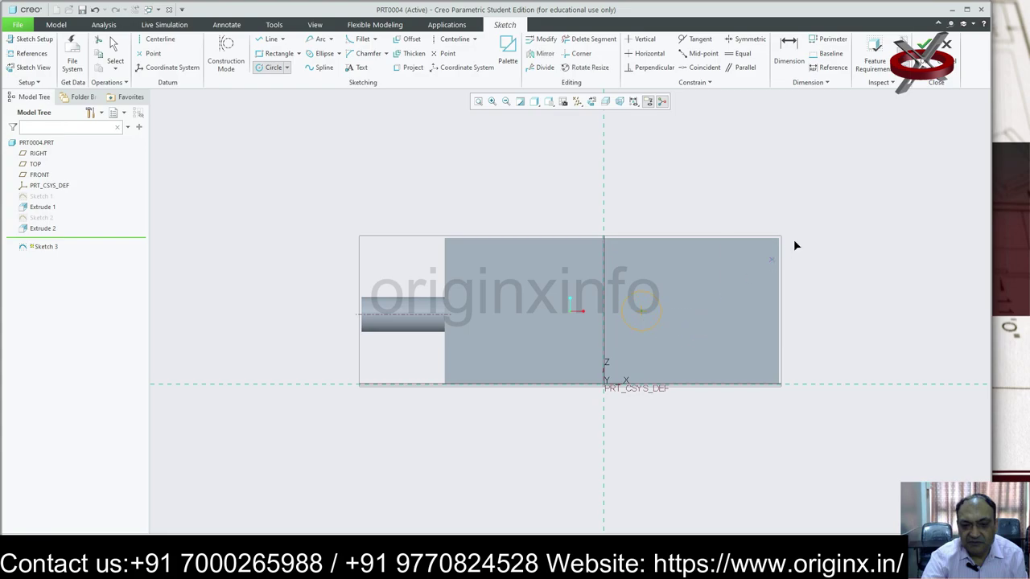
pyautogui.click(925, 47)
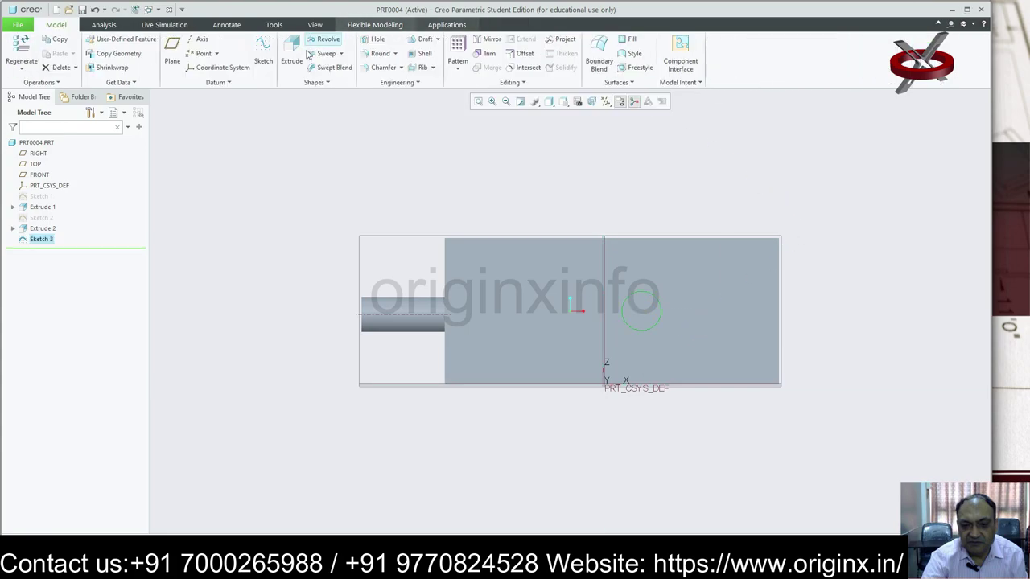
# Step: Preview a 193.19-deep cut from the circle, then cancel the extrude
pyautogui.click(294, 50)
pyautogui.moveTo(518, 287); pyautogui.dragTo(628, 313, button='middle')
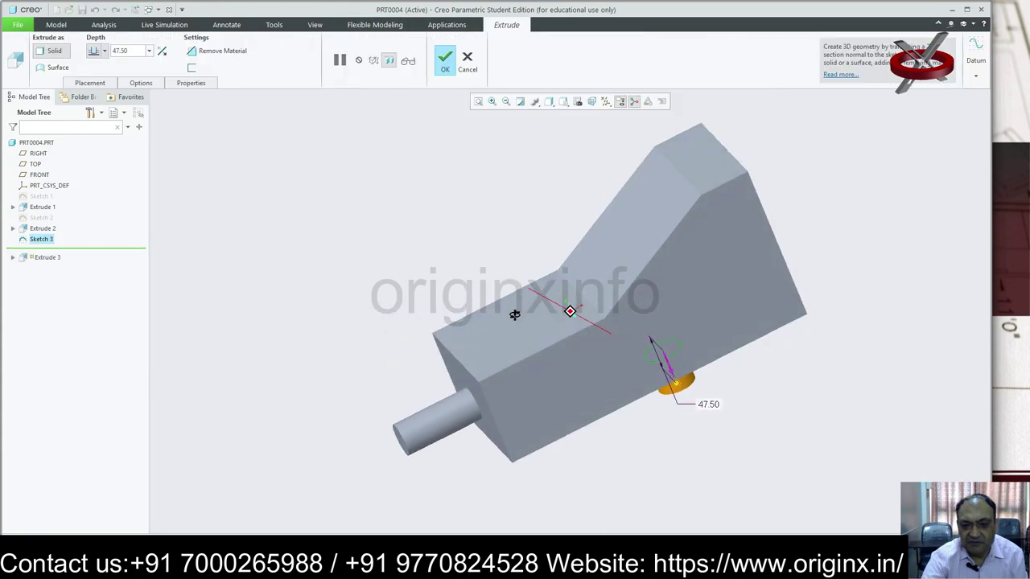
pyautogui.moveTo(677, 384); pyautogui.dragTo(618, 276)
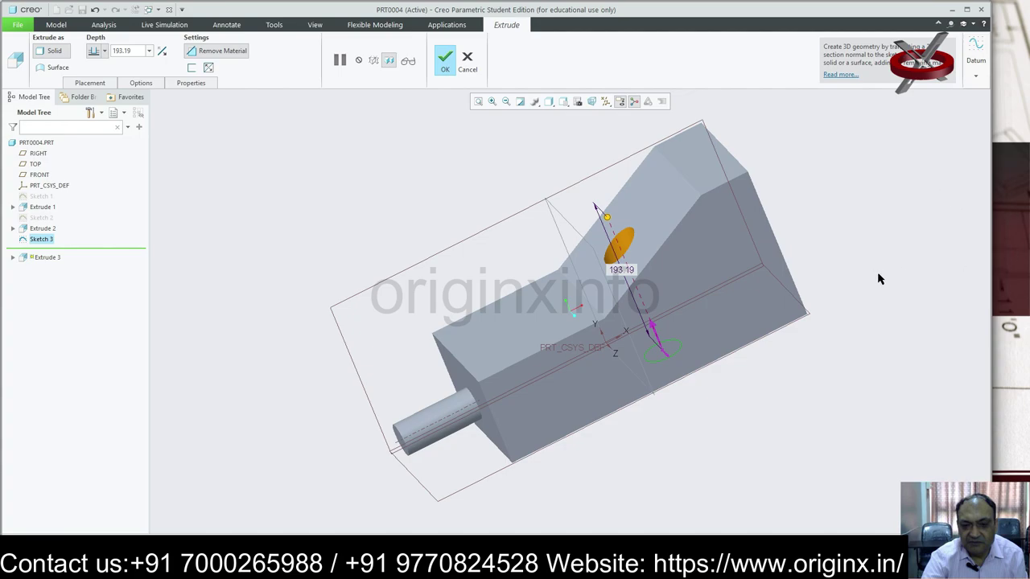
pyautogui.moveTo(726, 352)
pyautogui.mouseDown(button='middle')
pyautogui.moveTo(748, 354)
pyautogui.moveTo(724, 349)
pyautogui.mouseUp(button='middle')
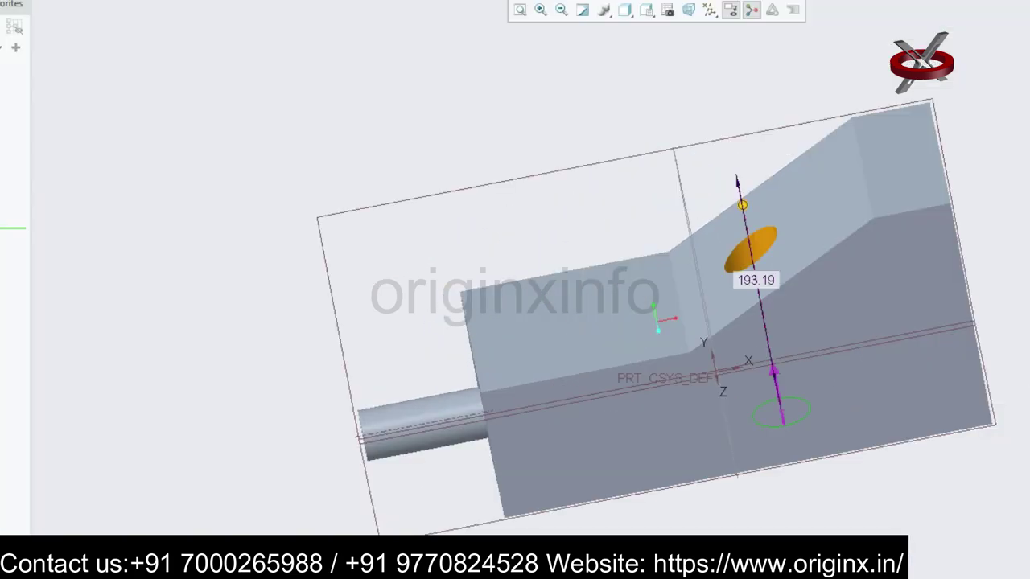
pyautogui.press('Escape')
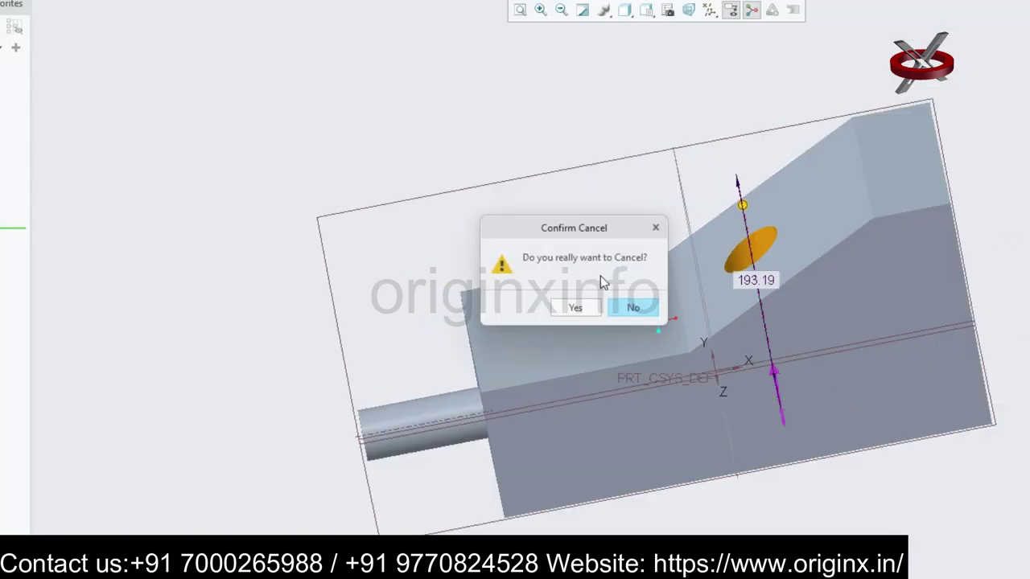
pyautogui.click(575, 311)
pyautogui.moveTo(859, 241)
pyautogui.mouseDown(button='middle')
pyautogui.moveTo(838, 245)
pyautogui.moveTo(845, 253)
pyautogui.mouseUp(button='middle')
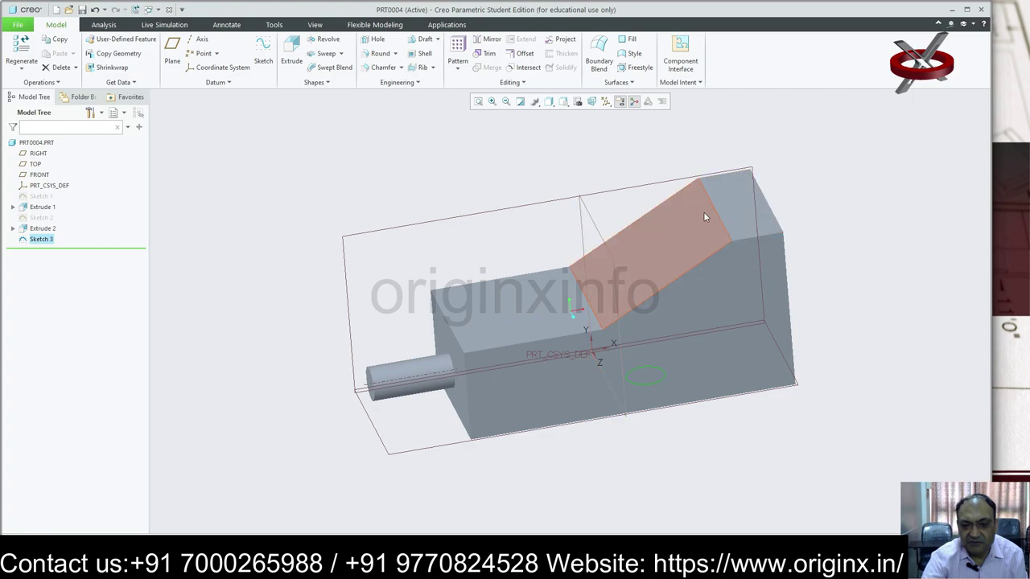
# Step: Start a sketch on the sloped ramp face, exiting two empty attempts first
pyautogui.click(677, 243)
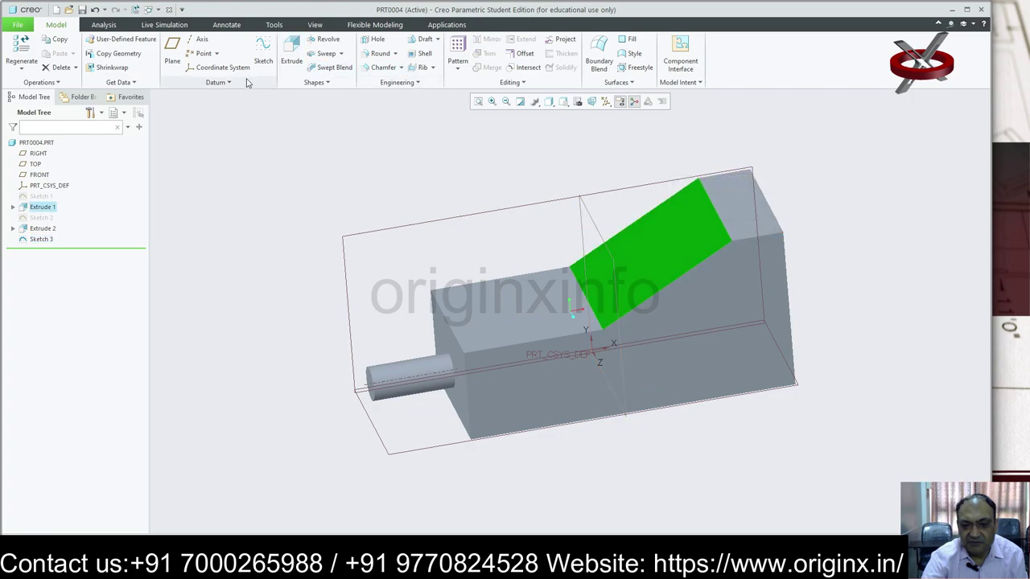
pyautogui.click(266, 49)
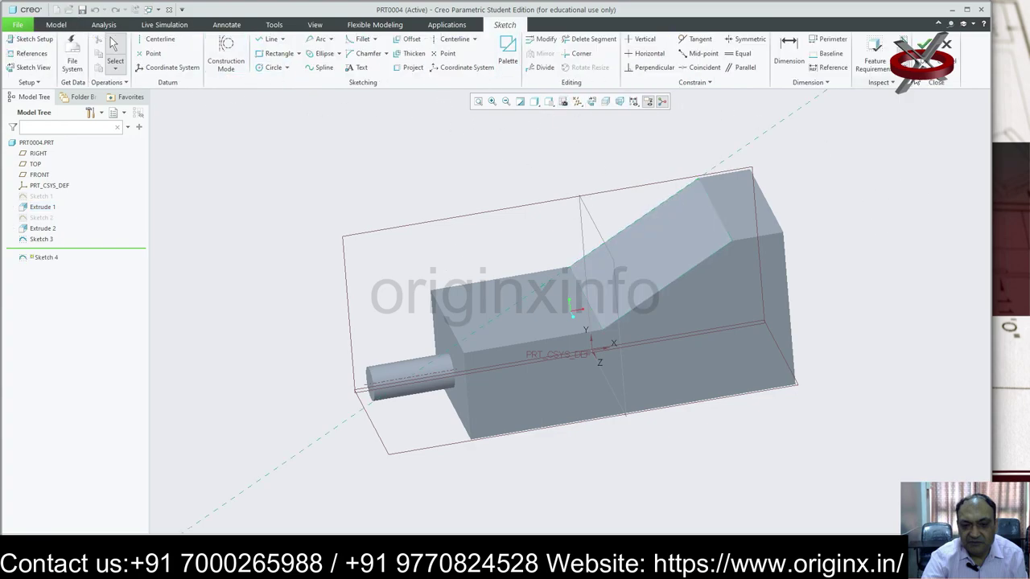
pyautogui.click(925, 45)
pyautogui.click(518, 304)
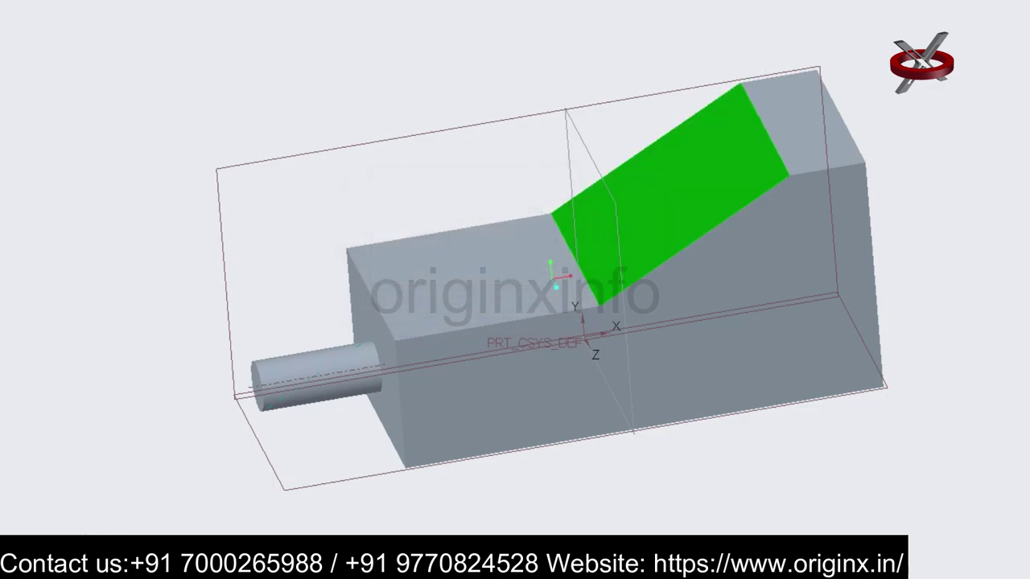
pyautogui.click(266, 50)
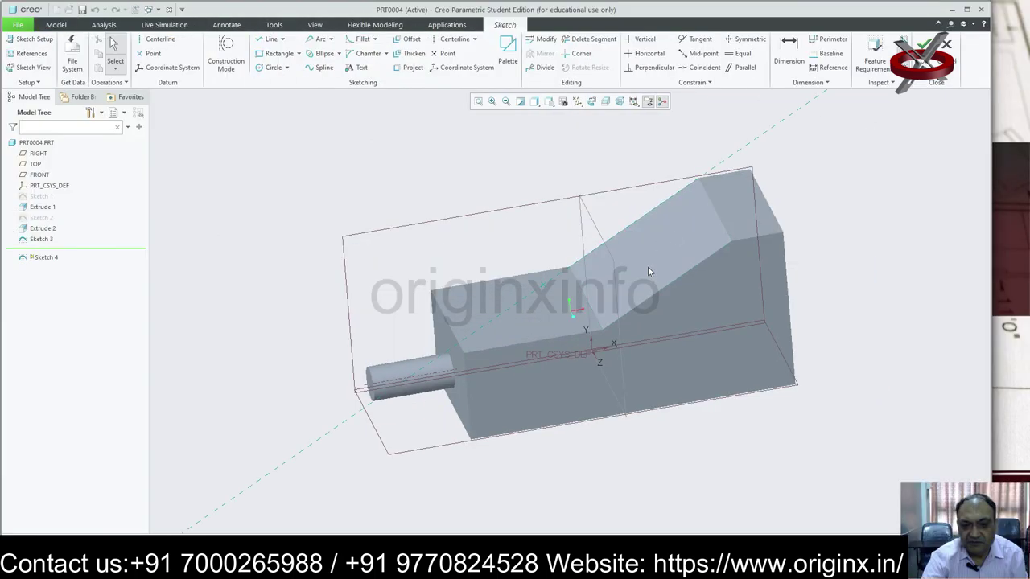
pyautogui.click(925, 45)
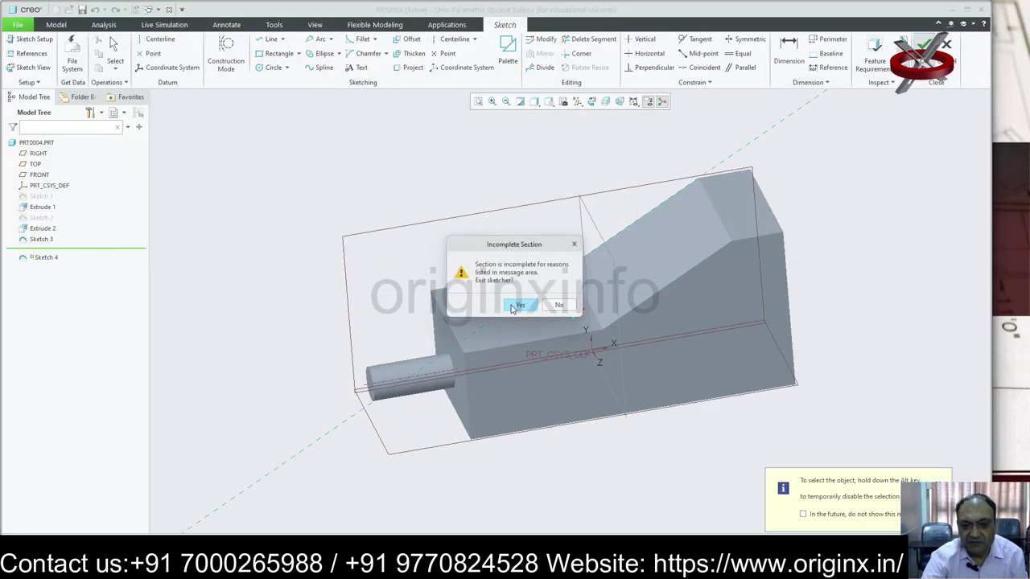
pyautogui.click(517, 304)
pyautogui.click(266, 50)
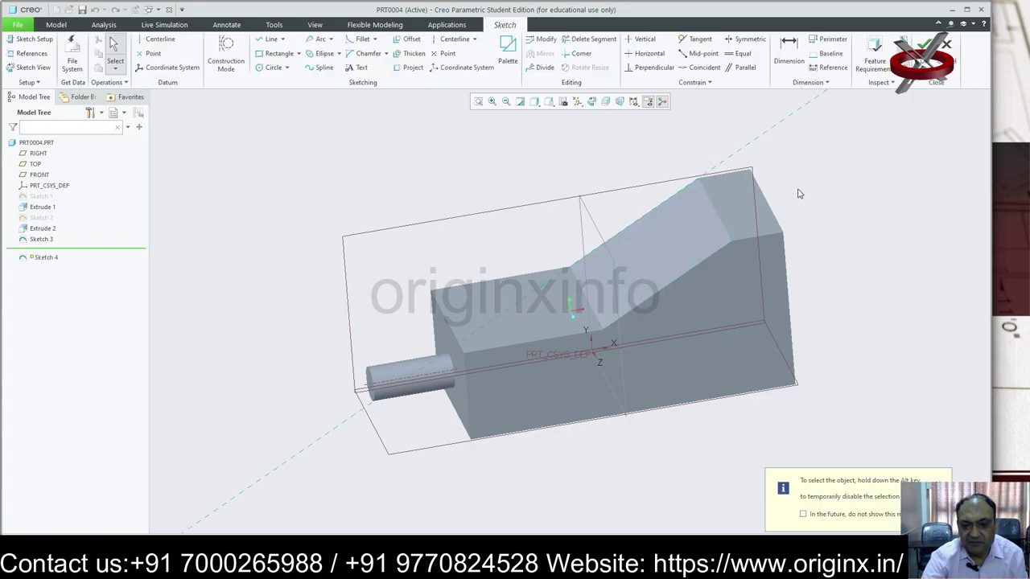
# Step: Draw a small corner rectangle just right of the origin and finish Sketch 4
pyautogui.click(592, 101)
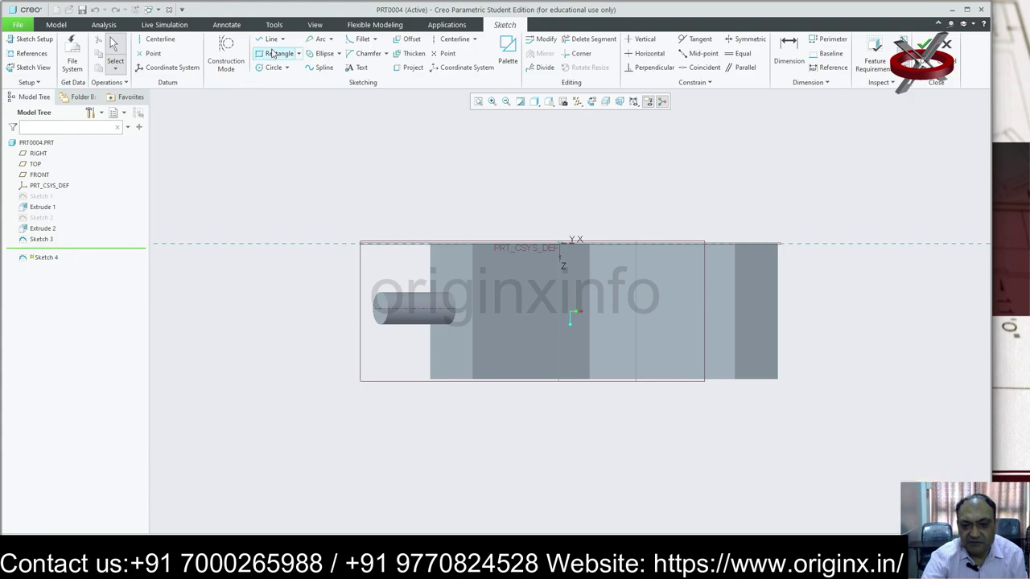
pyautogui.click(298, 53)
pyautogui.click(297, 69)
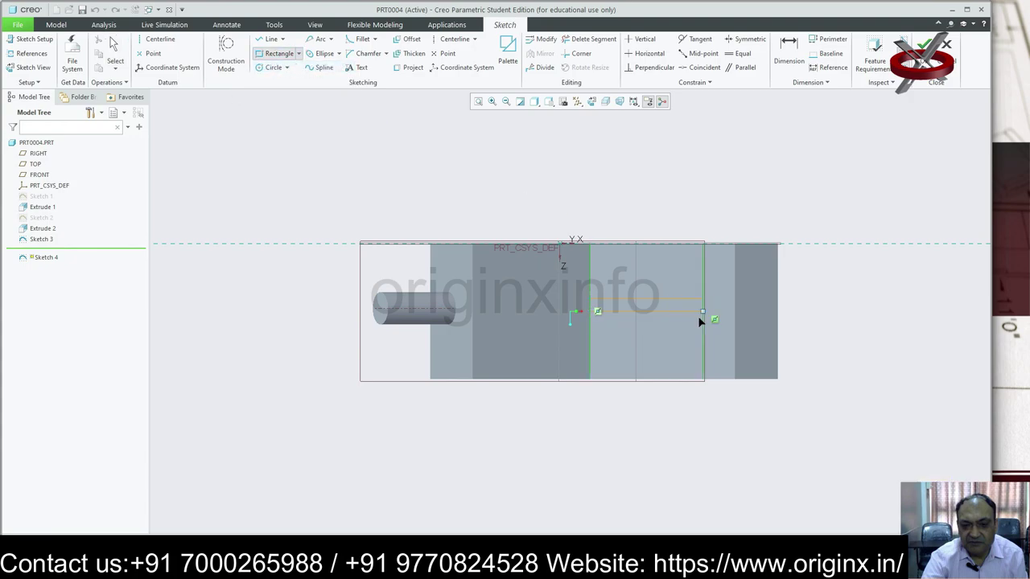
pyautogui.click(590, 303)
pyautogui.click(688, 328)
pyautogui.click(925, 44)
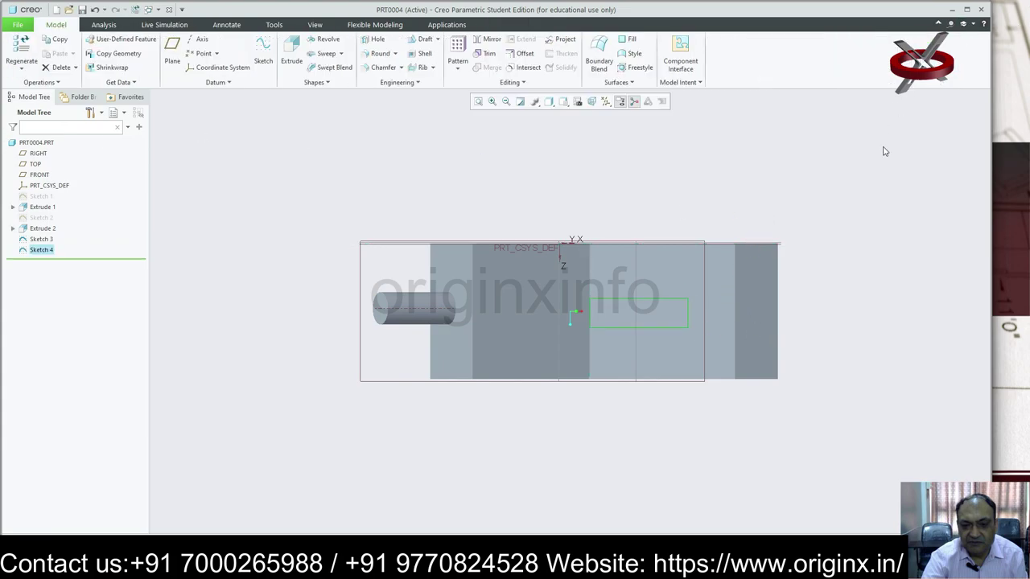
# Step: Extrude Sketch 4 as a 298.97-deep cut, slotting through the ramp
pyautogui.moveTo(885, 152)
pyautogui.mouseDown(button='middle')
pyautogui.moveTo(855, 198)
pyautogui.moveTo(858, 164)
pyautogui.mouseUp(button='middle')
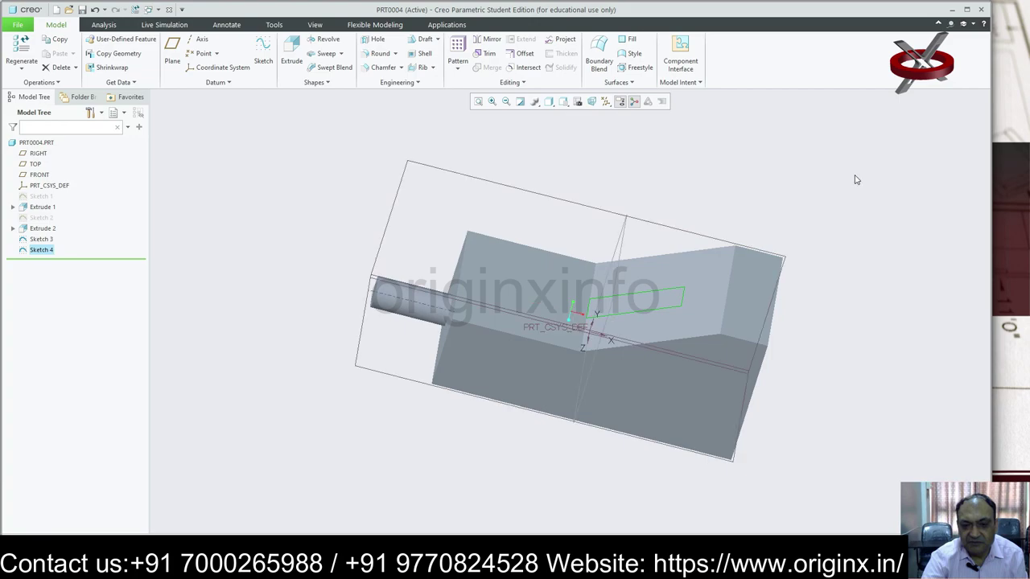
pyautogui.click(291, 57)
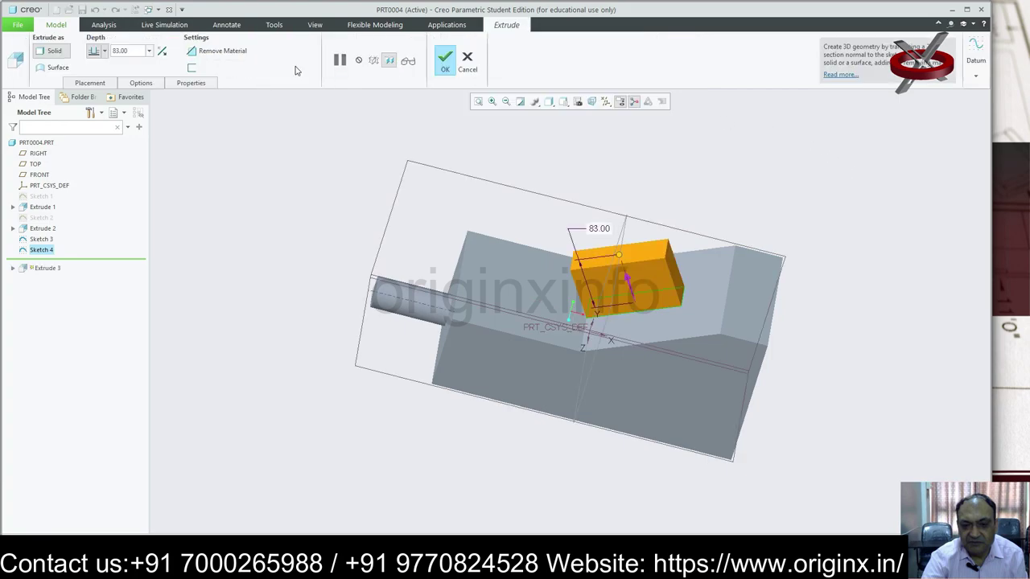
pyautogui.moveTo(620, 257); pyautogui.dragTo(694, 494)
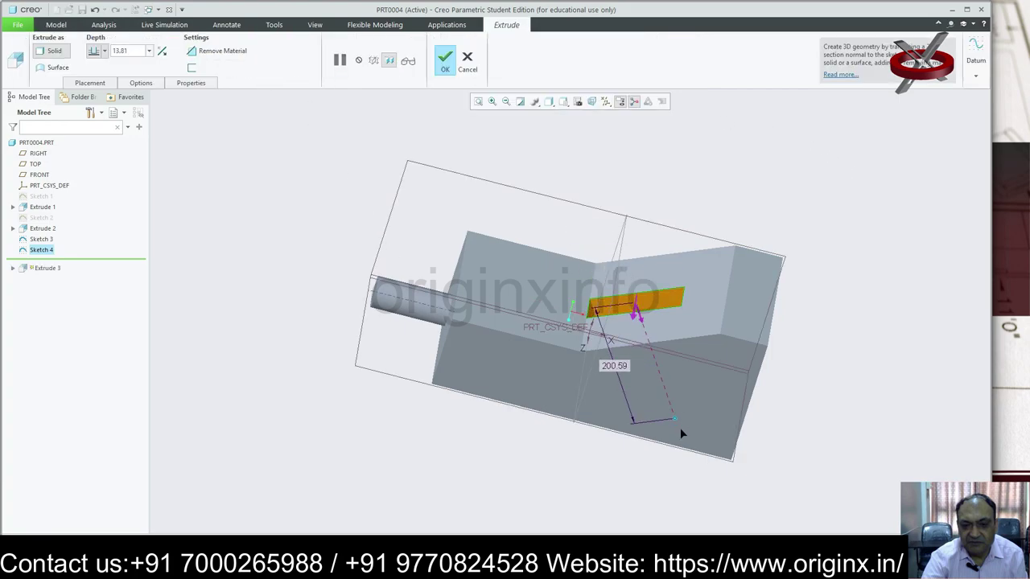
pyautogui.moveTo(713, 340)
pyautogui.mouseDown(button='middle')
pyautogui.moveTo(719, 271)
pyautogui.moveTo(727, 363)
pyautogui.moveTo(664, 296)
pyautogui.mouseUp(button='middle')
pyautogui.moveTo(671, 367)
pyautogui.mouseDown(button='middle')
pyautogui.moveTo(667, 276)
pyautogui.moveTo(655, 348)
pyautogui.moveTo(646, 338)
pyautogui.moveTo(828, 332)
pyautogui.moveTo(816, 346)
pyautogui.moveTo(766, 287)
pyautogui.mouseUp(button='middle')
pyautogui.click(447, 62)
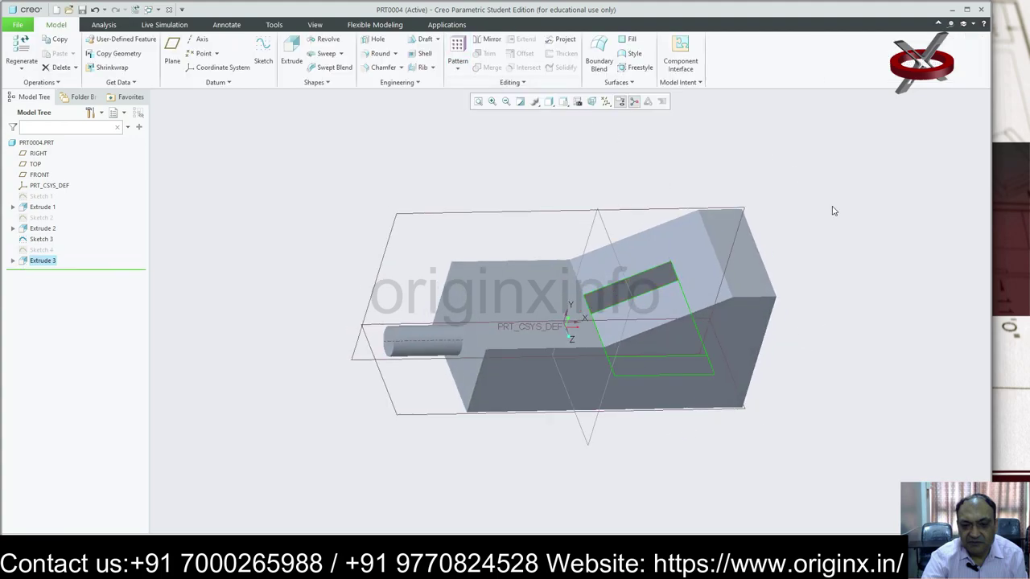
pyautogui.click(874, 345)
pyautogui.moveTo(874, 345)
pyautogui.mouseDown(button='middle')
pyautogui.moveTo(814, 317)
pyautogui.moveTo(821, 313)
pyautogui.moveTo(772, 375)
pyautogui.moveTo(655, 410)
pyautogui.moveTo(664, 395)
pyautogui.mouseUp(button='middle')
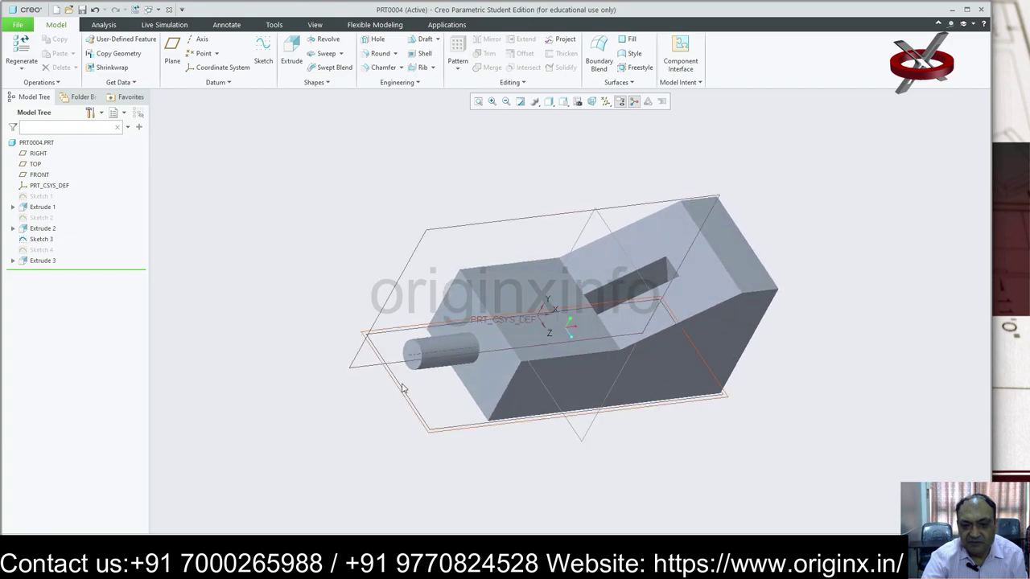
pyautogui.click(268, 46)
pyautogui.click(412, 357)
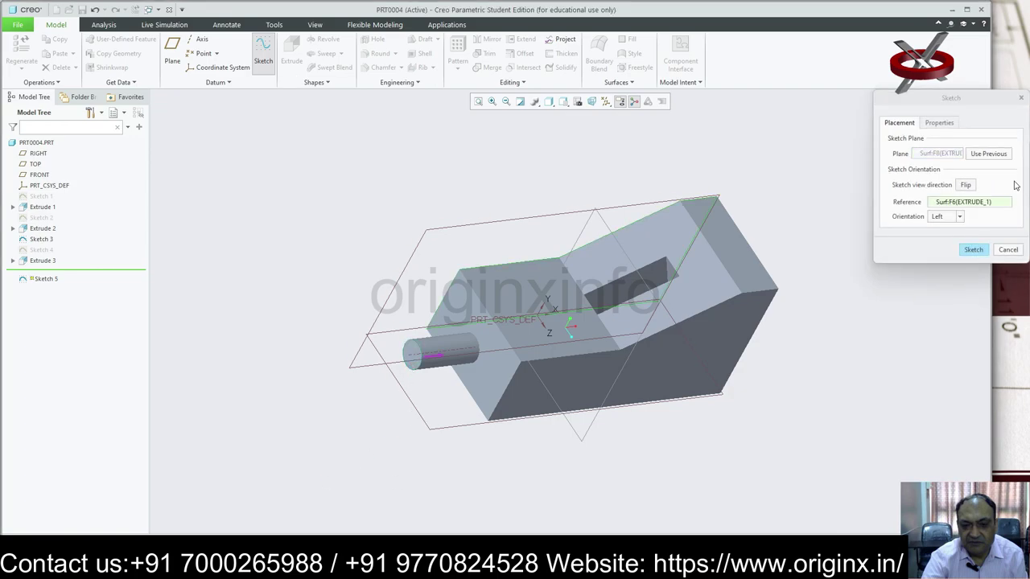
pyautogui.click(970, 254)
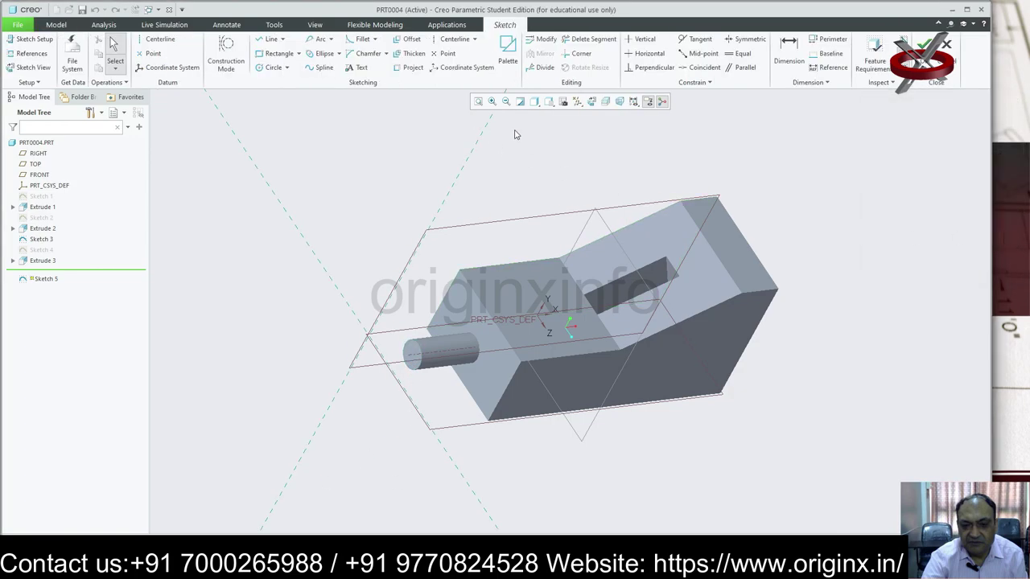
pyautogui.click(591, 102)
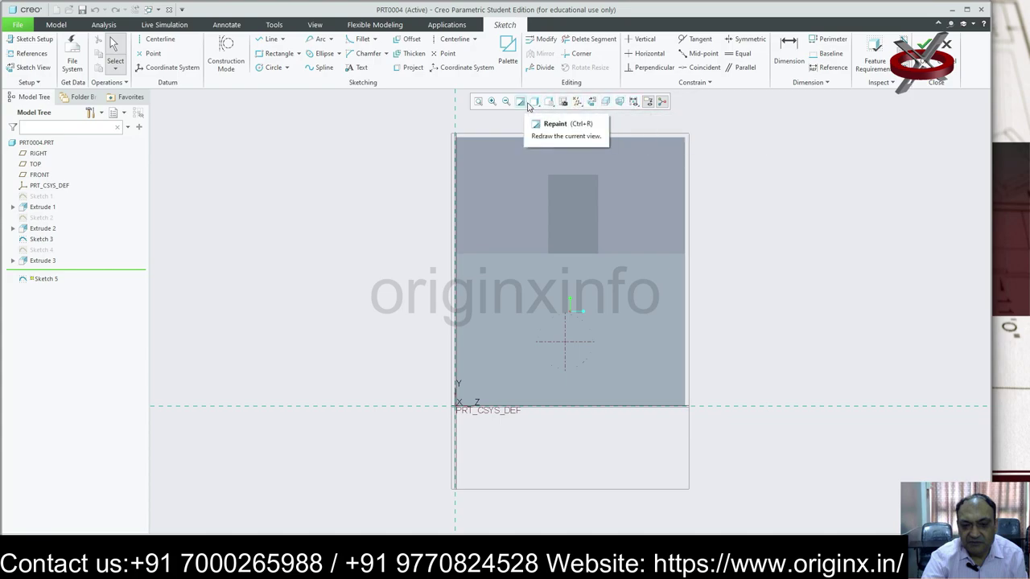
pyautogui.click(538, 109)
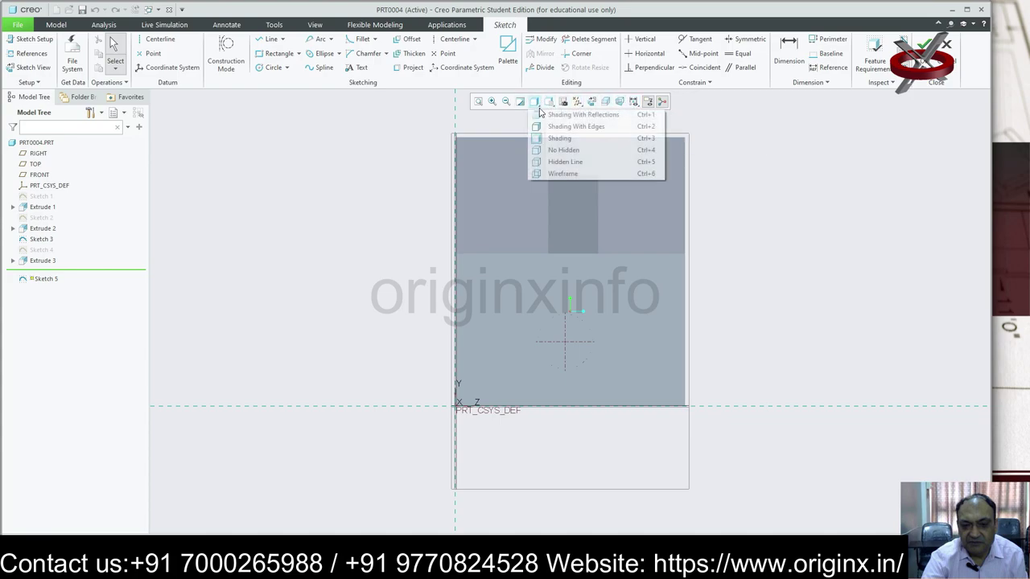
pyautogui.click(563, 173)
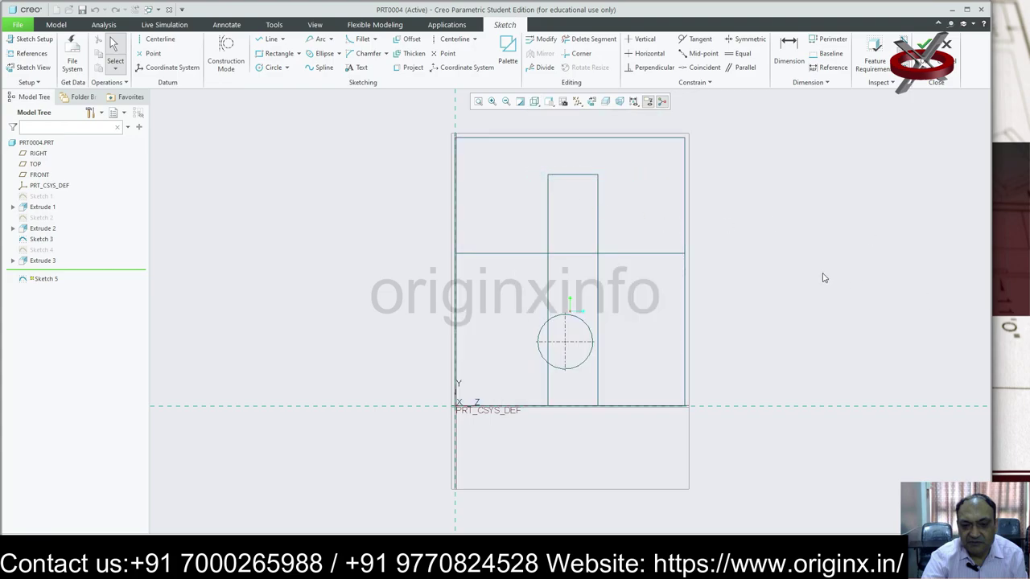
pyautogui.click(534, 101)
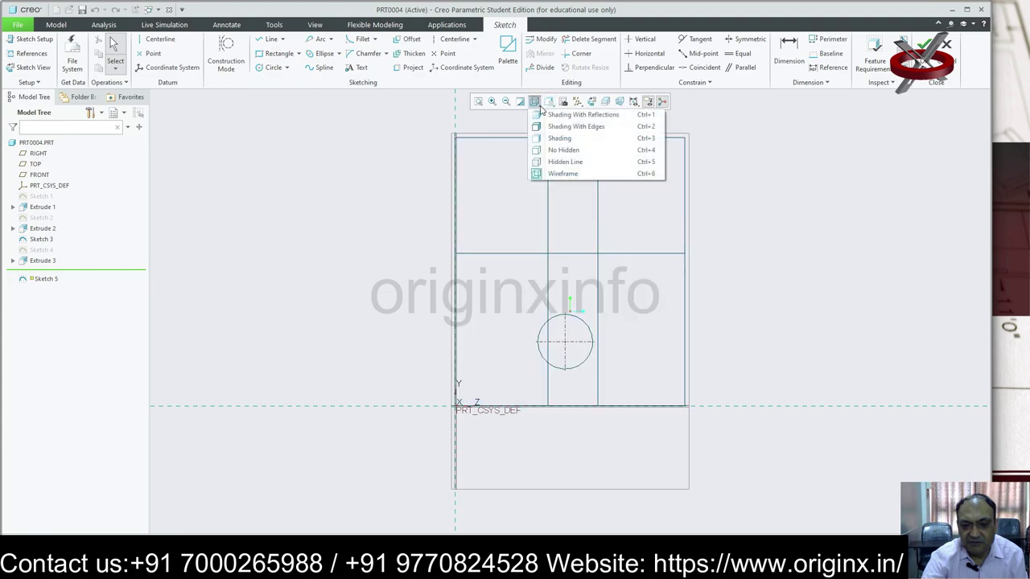
pyautogui.click(565, 116)
pyautogui.moveTo(754, 344)
pyautogui.mouseDown(button='middle')
pyautogui.moveTo(759, 391)
pyautogui.moveTo(809, 341)
pyautogui.moveTo(775, 349)
pyautogui.mouseUp(button='middle')
pyautogui.click(534, 102)
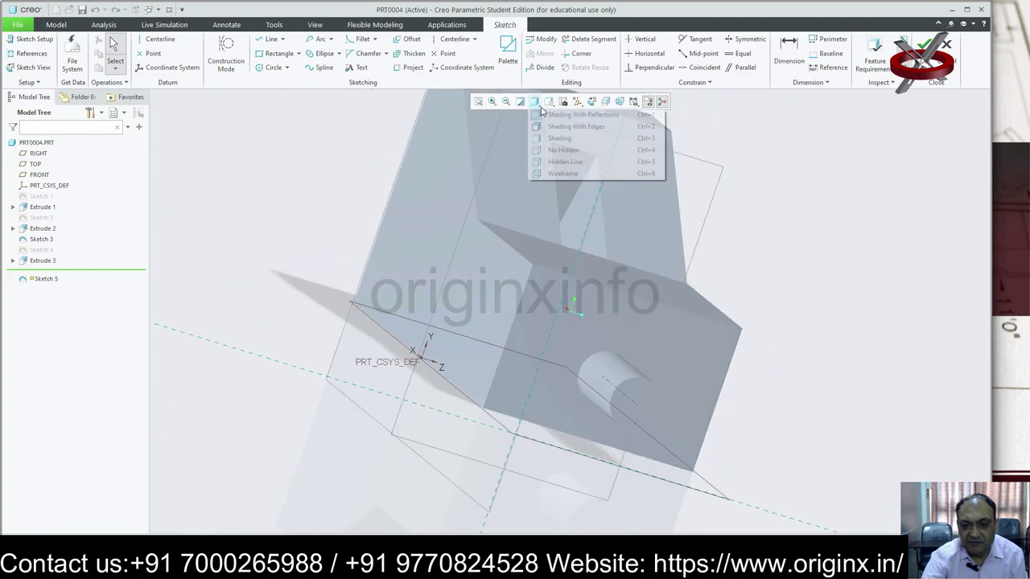
pyautogui.click(552, 127)
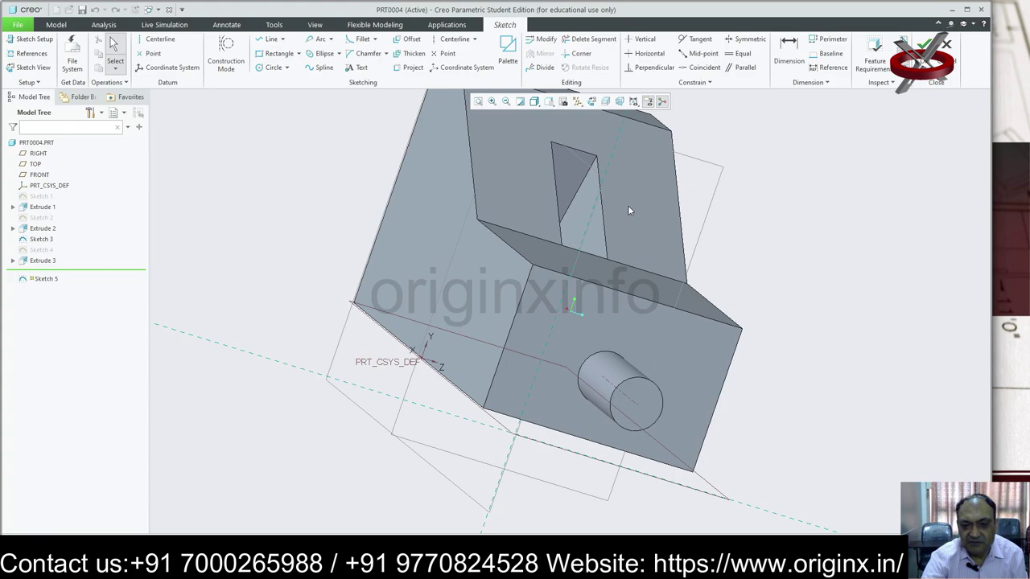
pyautogui.click(536, 103)
pyautogui.click(556, 138)
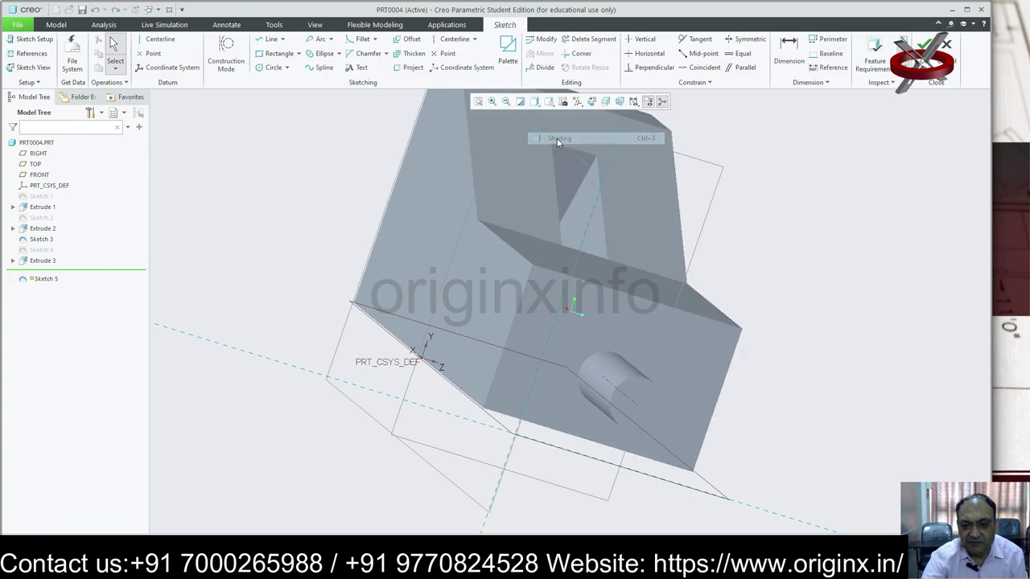
pyautogui.moveTo(611, 265)
pyautogui.mouseDown(button='middle')
pyautogui.moveTo(643, 310)
pyautogui.moveTo(455, 140)
pyautogui.mouseUp(button='middle')
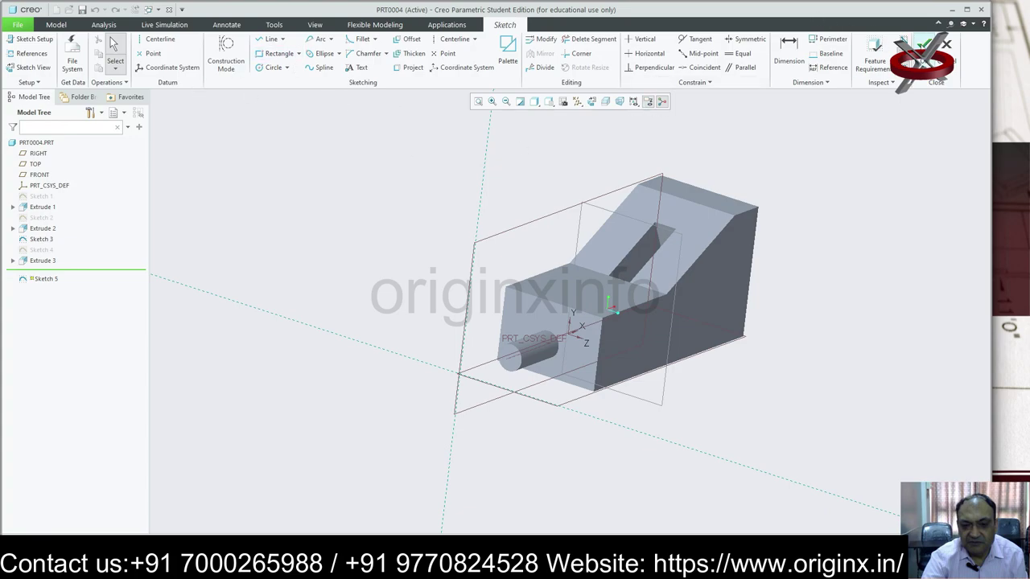
pyautogui.click(925, 44)
pyautogui.click(632, 274)
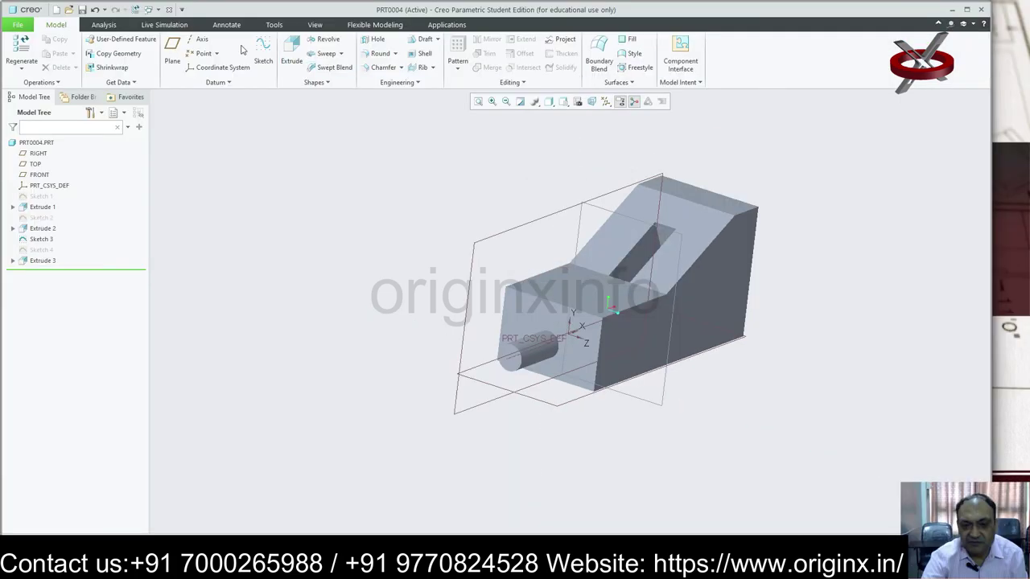
# Step: Draw a centre-and-point circle at the centre of the boss's end face
pyautogui.click(263, 48)
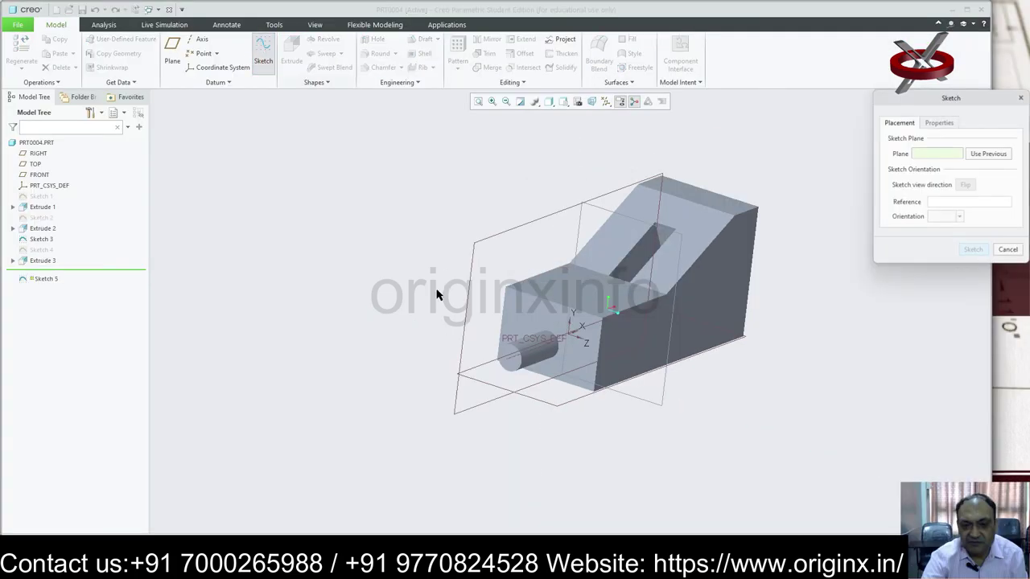
pyautogui.click(509, 356)
pyautogui.click(969, 250)
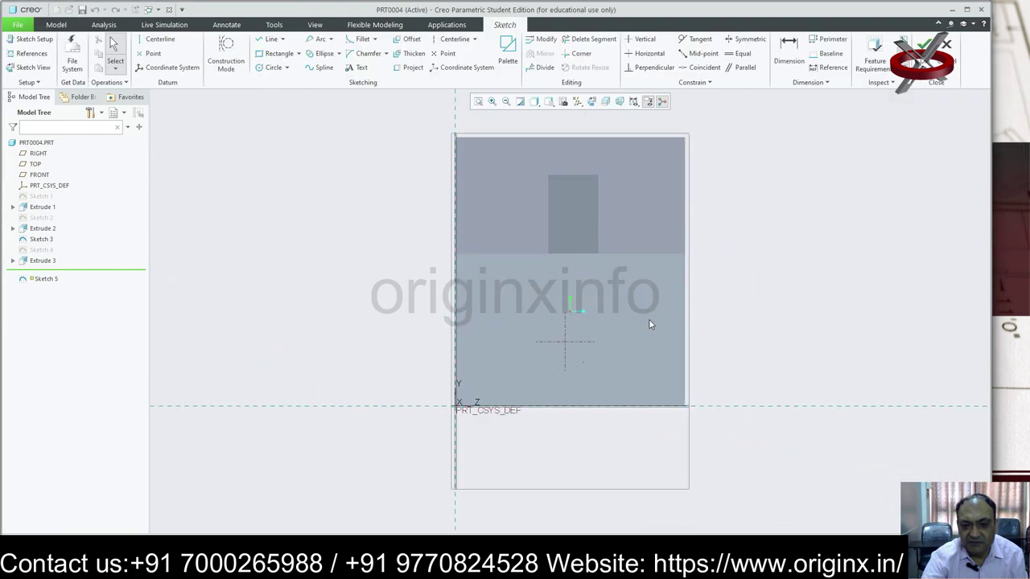
pyautogui.click(286, 68)
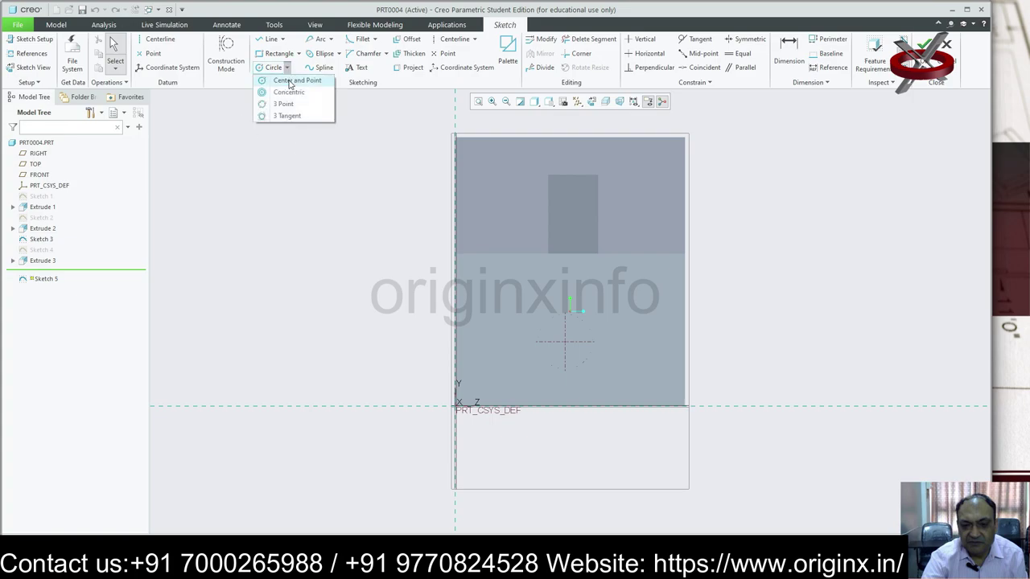
pyautogui.click(293, 82)
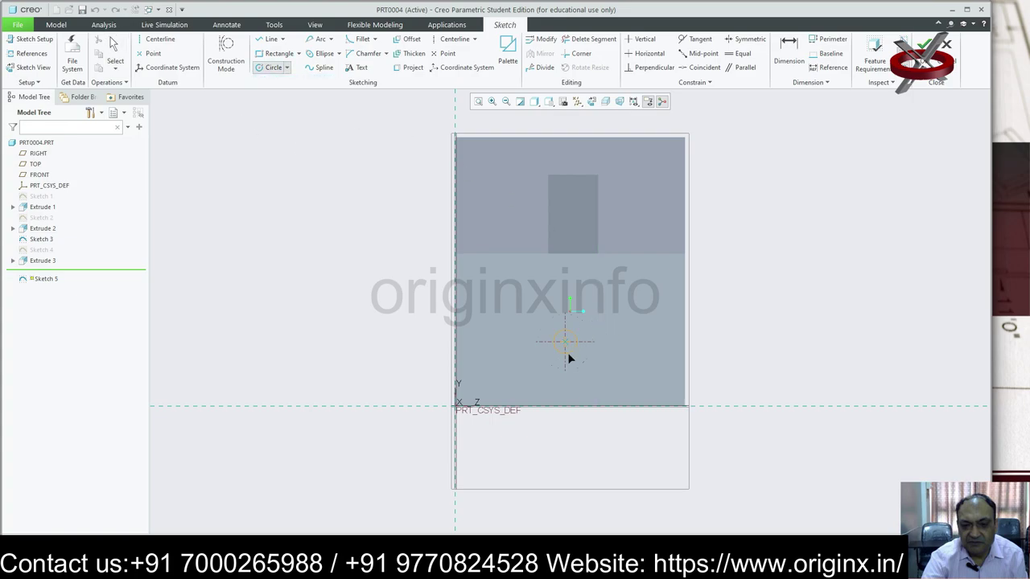
pyautogui.click(569, 361)
# Step: Switch display to wireframe and back to shaded with edges, then finish Sketch 5
pyautogui.click(545, 103)
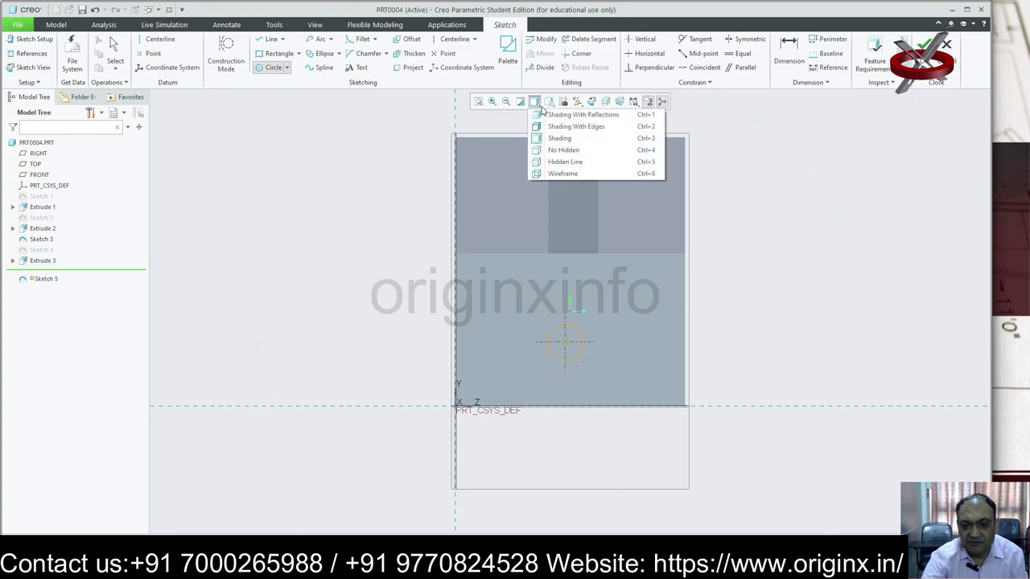
pyautogui.click(575, 173)
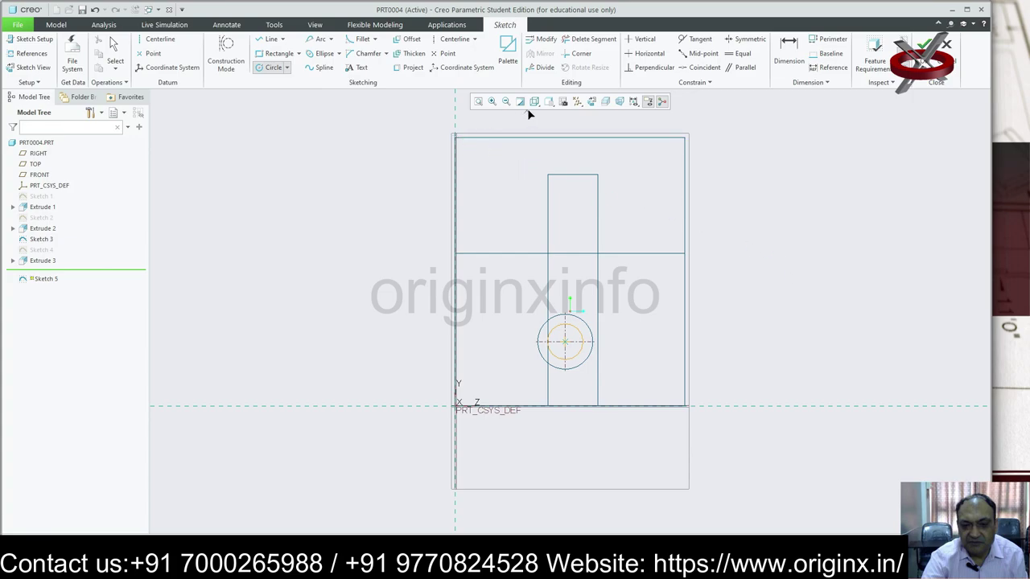
pyautogui.click(548, 102)
pyautogui.click(572, 140)
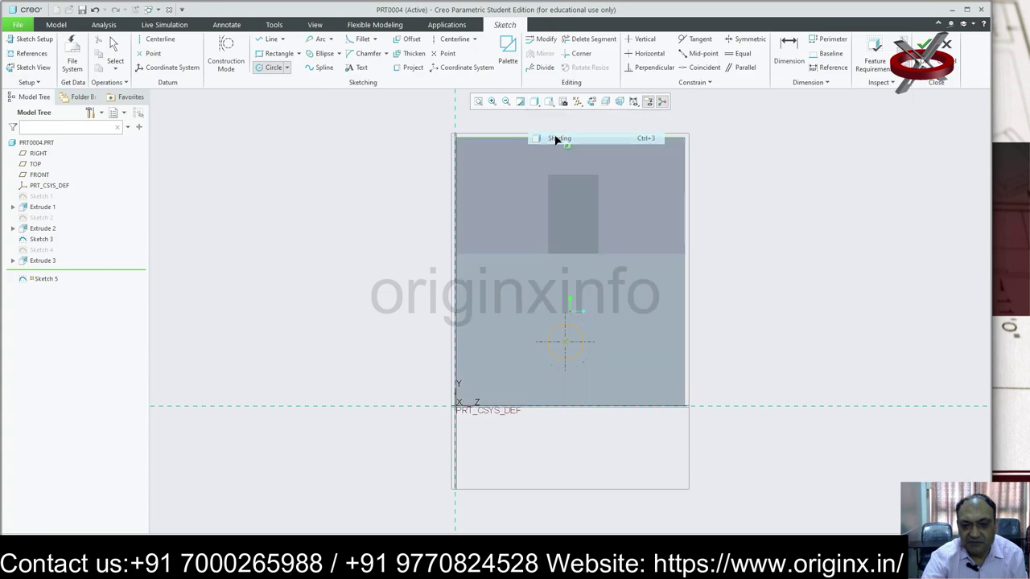
pyautogui.click(925, 46)
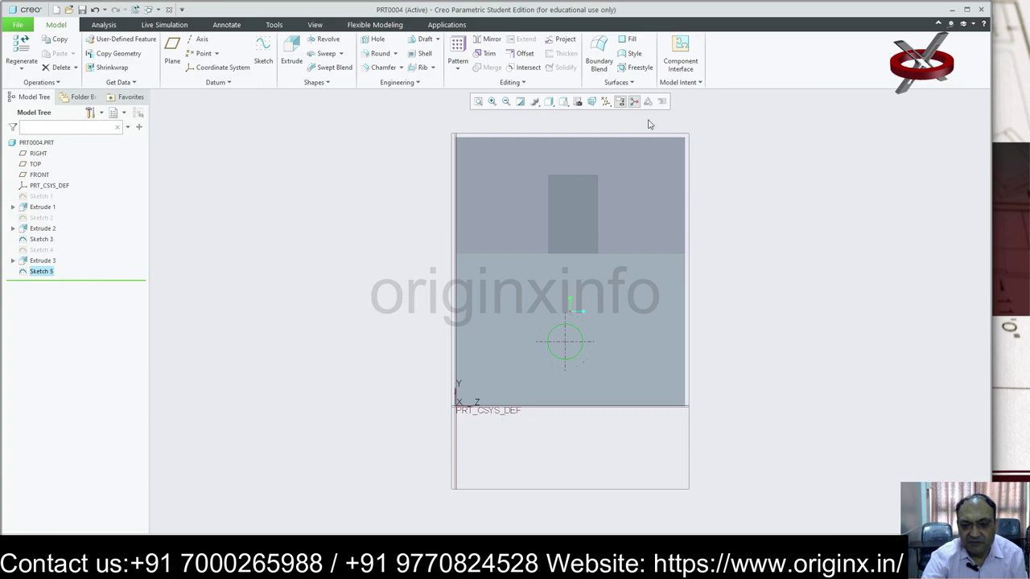
# Step: Cut the Sketch 5 circle into the boss as Extrude 4, extruding up to the next surface
pyautogui.click(288, 57)
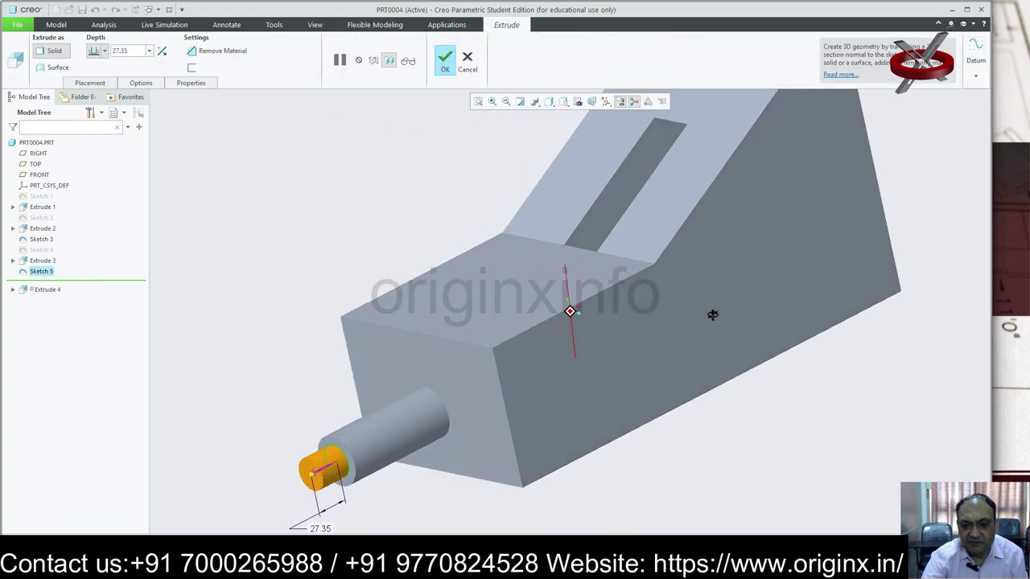
pyautogui.moveTo(322, 457)
pyautogui.mouseDown()
pyautogui.moveTo(451, 430)
pyautogui.moveTo(414, 471)
pyautogui.moveTo(311, 481)
pyautogui.moveTo(364, 447)
pyautogui.mouseUp()
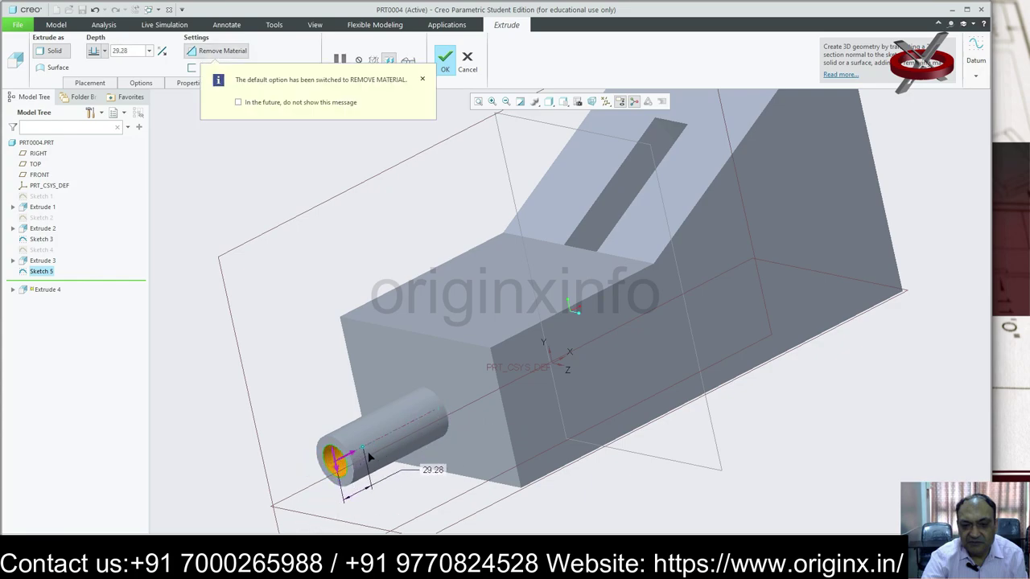
pyautogui.click(102, 51)
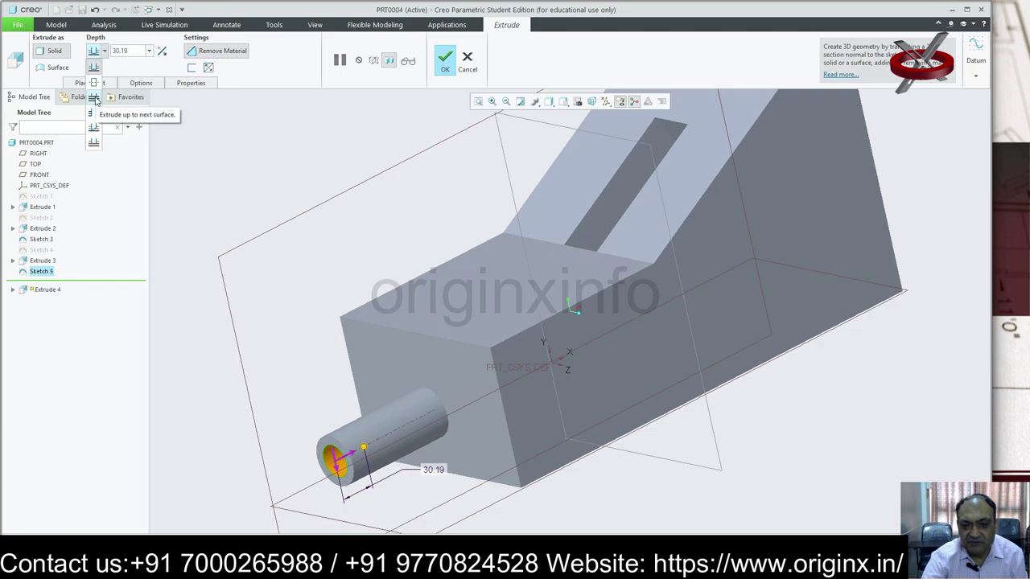
pyautogui.click(94, 98)
pyautogui.click(446, 58)
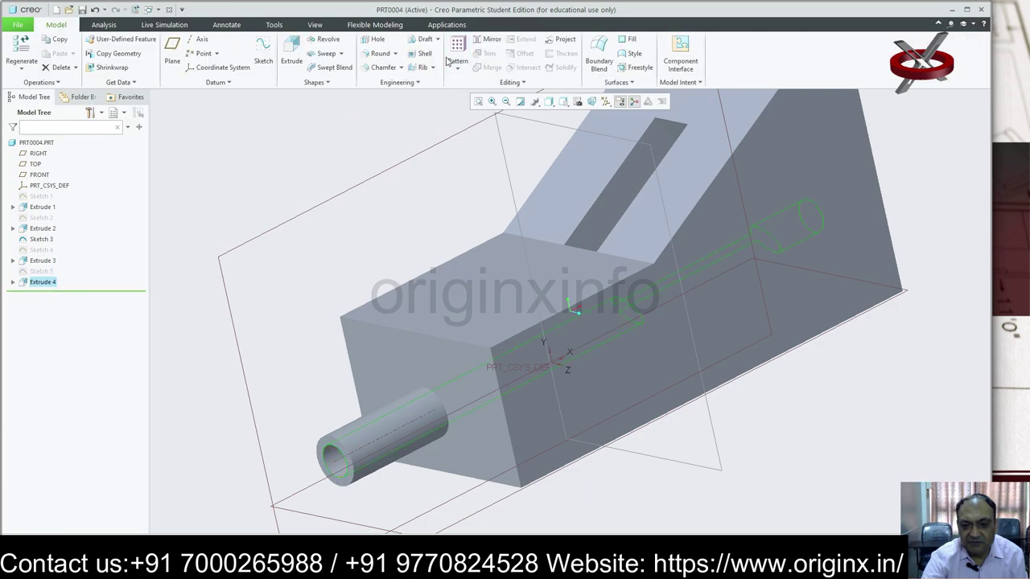
pyautogui.moveTo(844, 394)
pyautogui.mouseDown(button='middle')
pyautogui.moveTo(801, 387)
pyautogui.moveTo(726, 407)
pyautogui.moveTo(813, 400)
pyautogui.mouseUp(button='middle')
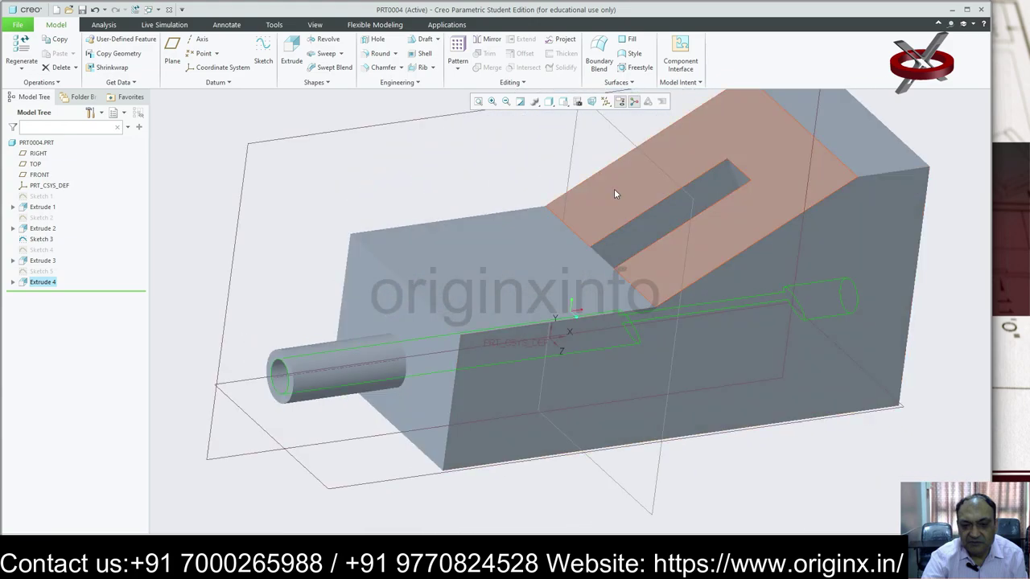
# Step: Redefine Extrude 4 as a blind cut 109.56 deep along the boss's full length
pyautogui.click(43, 283)
pyautogui.click(67, 223)
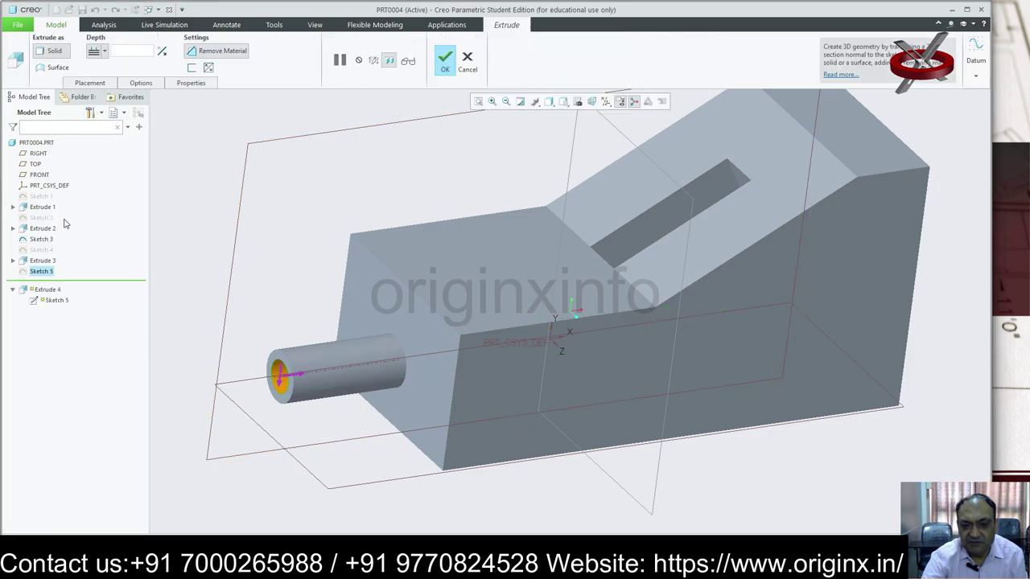
pyautogui.click(104, 51)
pyautogui.click(95, 71)
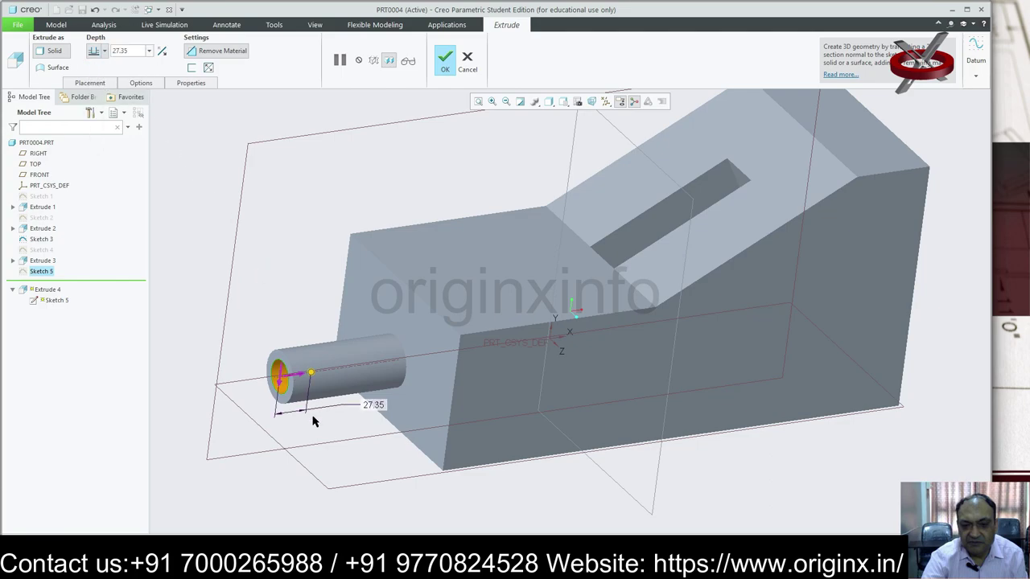
pyautogui.moveTo(312, 372); pyautogui.dragTo(406, 366)
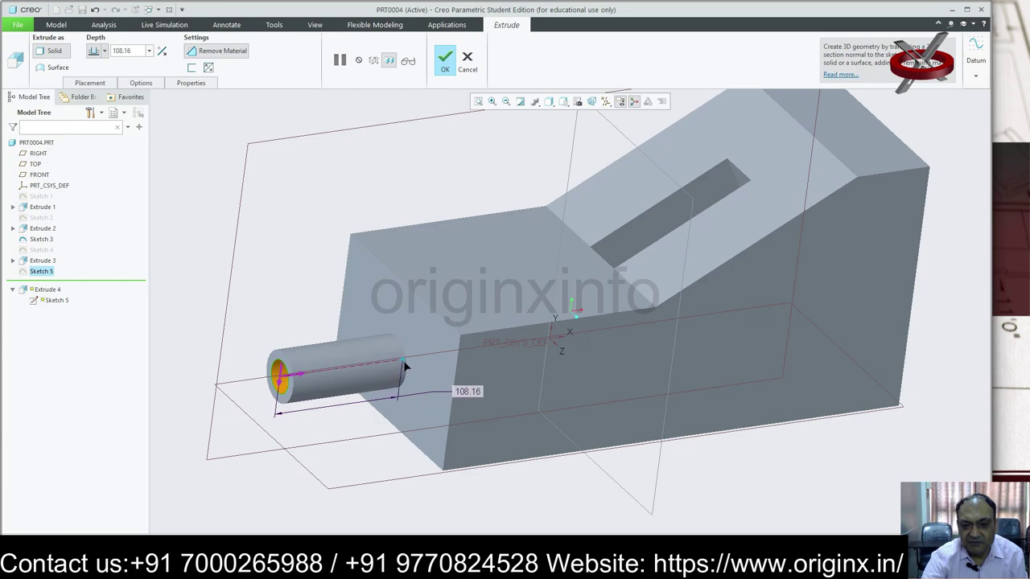
pyautogui.click(448, 60)
pyautogui.click(383, 482)
pyautogui.moveTo(366, 475)
pyautogui.mouseDown(button='middle')
pyautogui.moveTo(345, 444)
pyautogui.moveTo(344, 460)
pyautogui.mouseUp(button='middle')
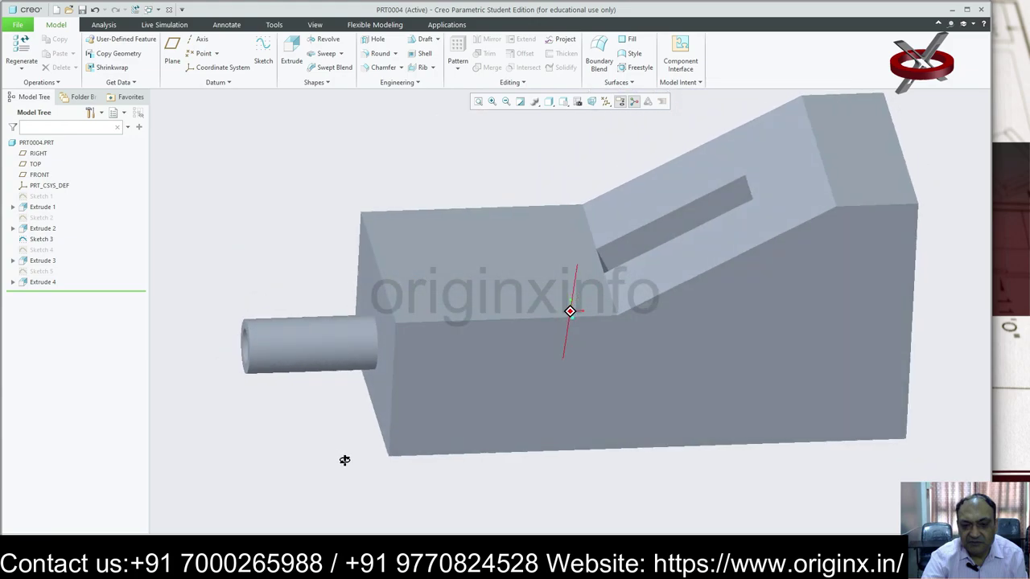
pyautogui.moveTo(344, 460); pyautogui.dragTo(345, 460, button='middle')
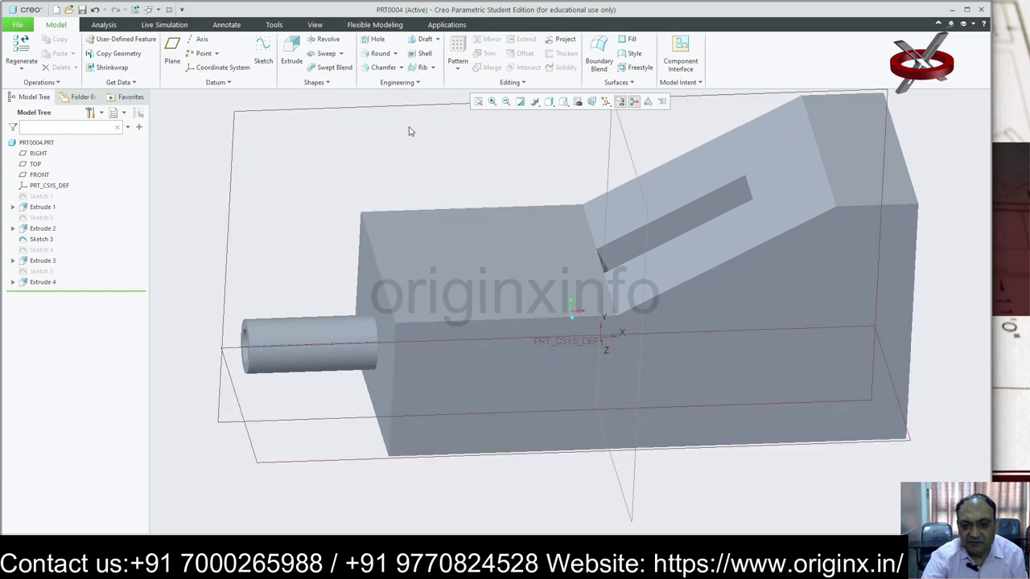
# Step: Start Sketch 6 on the block's large side face and view it head-on
pyautogui.click(264, 49)
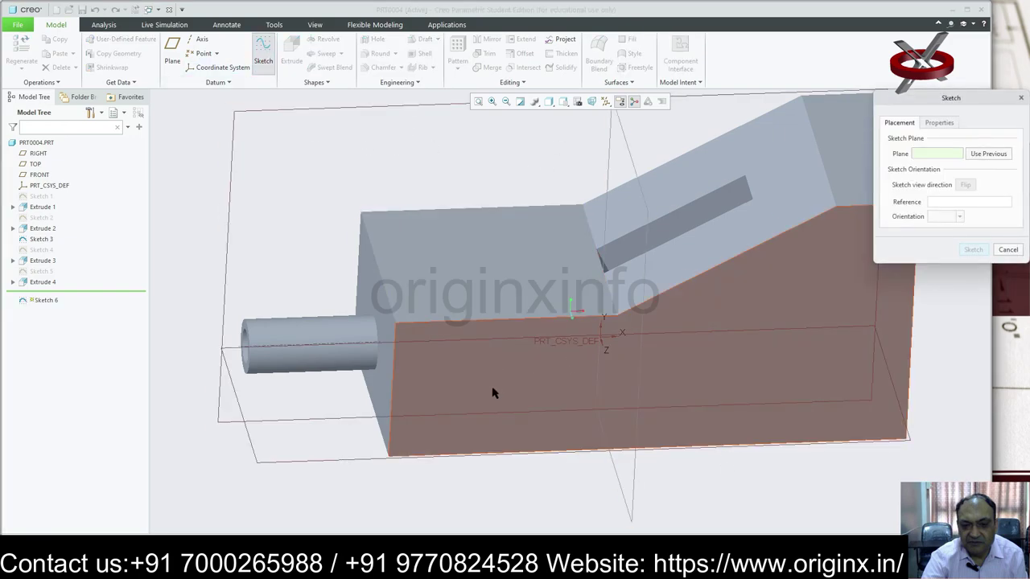
pyautogui.click(492, 391)
pyautogui.click(973, 249)
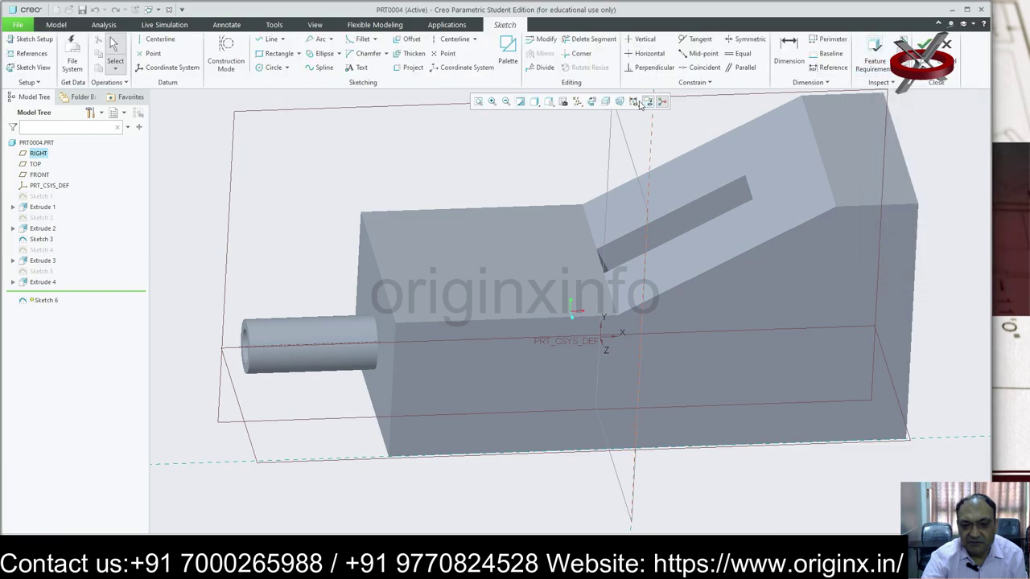
pyautogui.click(591, 103)
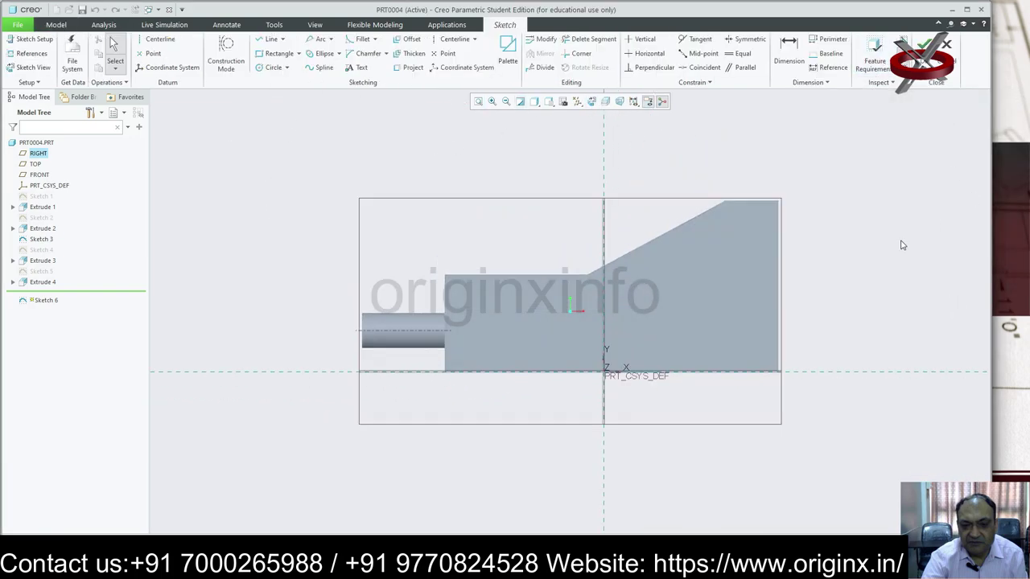
# Step: Switch the sketcher from rectangles to lines and turn on Construction Mode
pyautogui.click(300, 54)
pyautogui.click(284, 40)
pyautogui.click(284, 40)
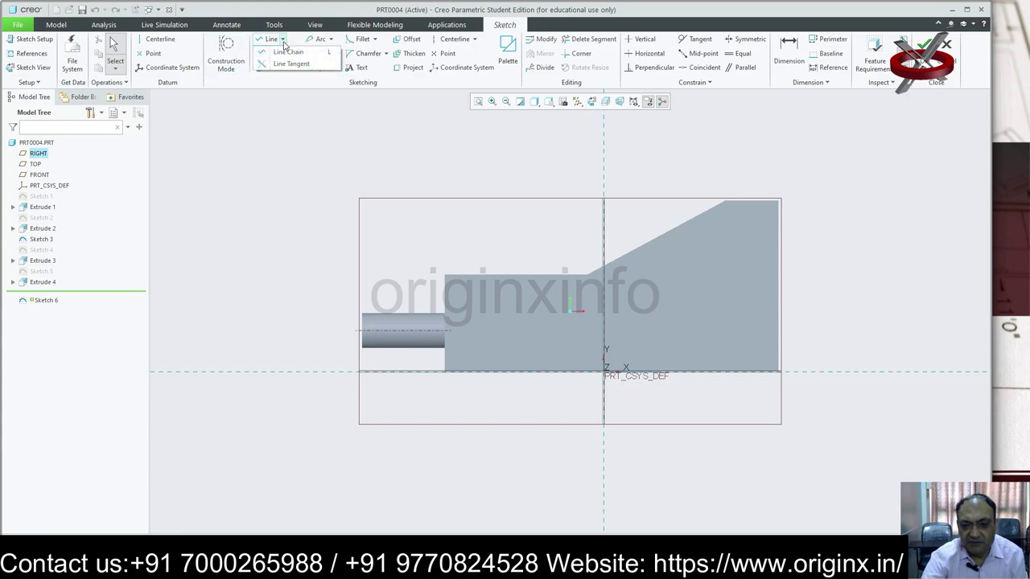
pyautogui.click(294, 52)
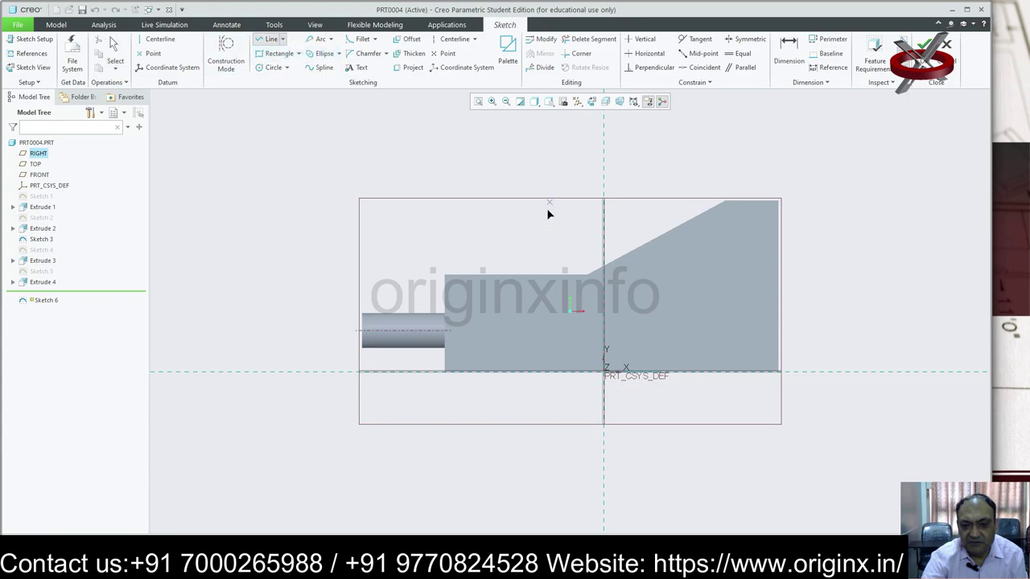
pyautogui.click(445, 275)
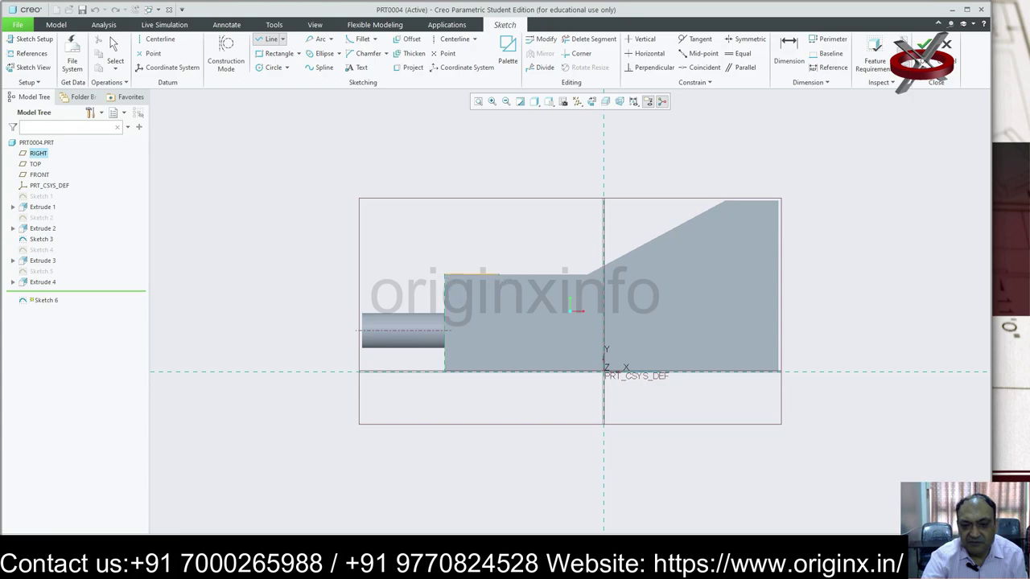
pyautogui.middleClick(448, 279)
pyautogui.click(282, 39)
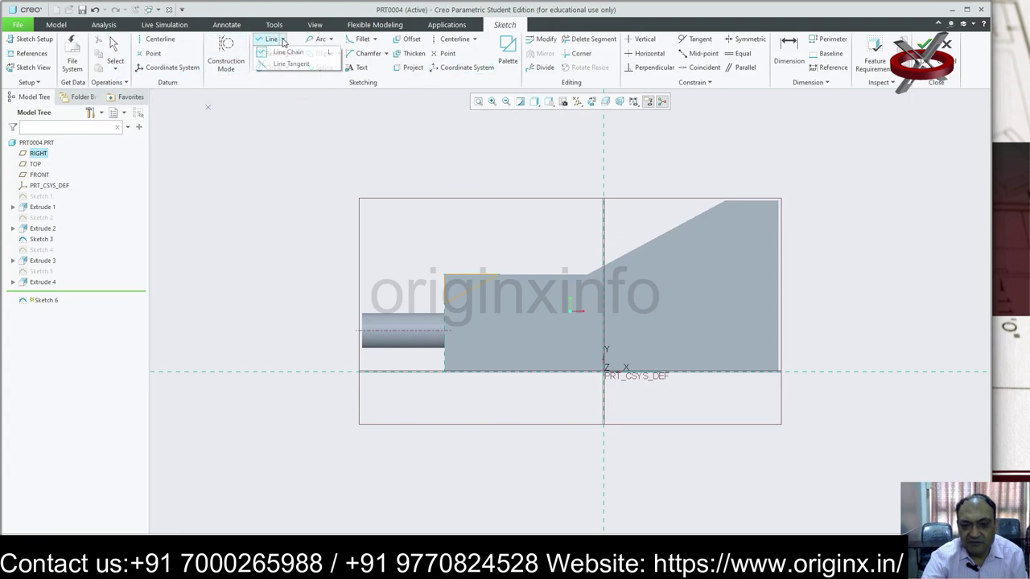
pyautogui.click(283, 40)
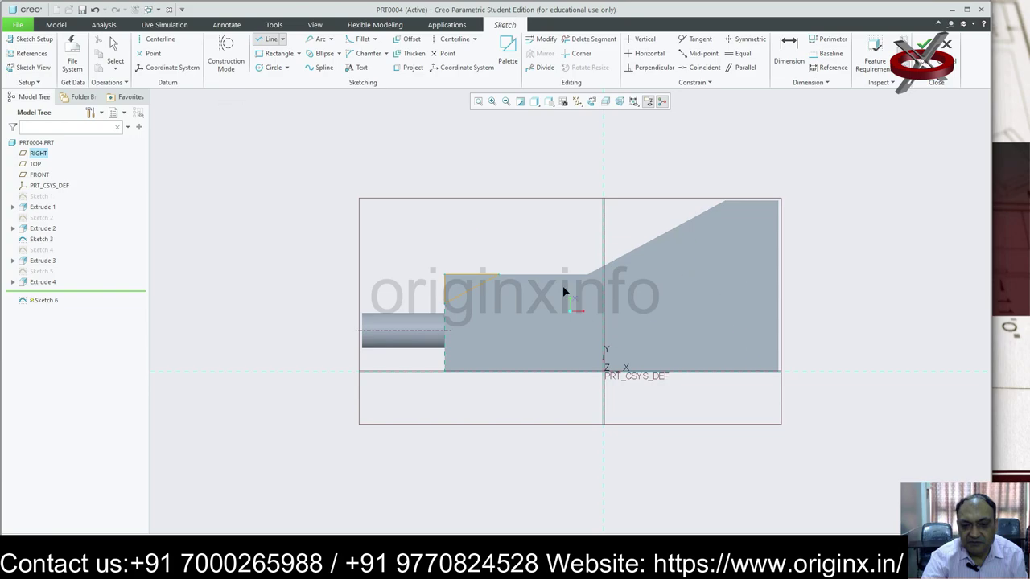
pyautogui.click(225, 50)
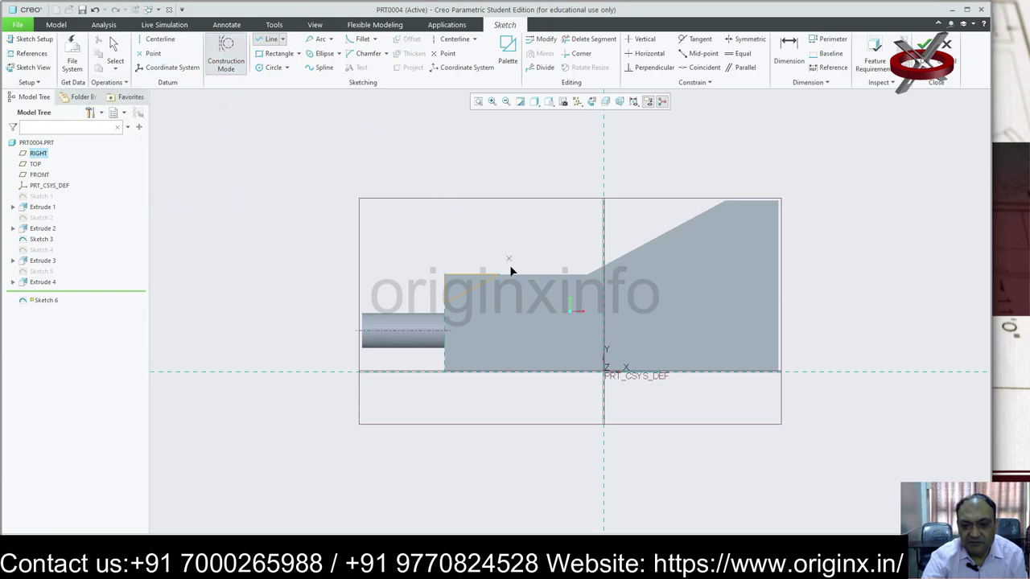
# Step: Draw a vertical construction line from below the part up past the step
pyautogui.click(517, 444)
pyautogui.click(517, 210)
pyautogui.middleClick(583, 158)
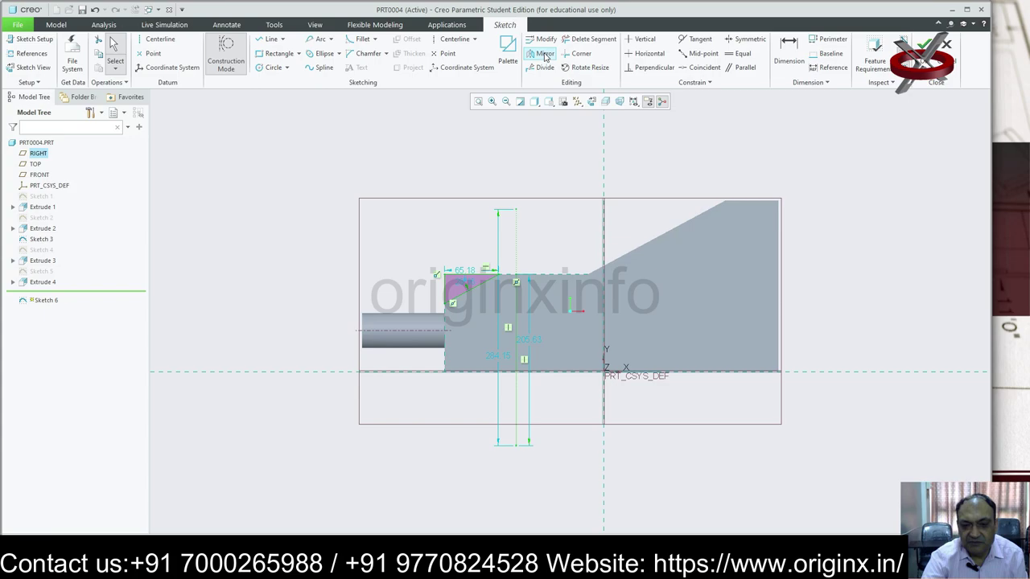
pyautogui.click(724, 94)
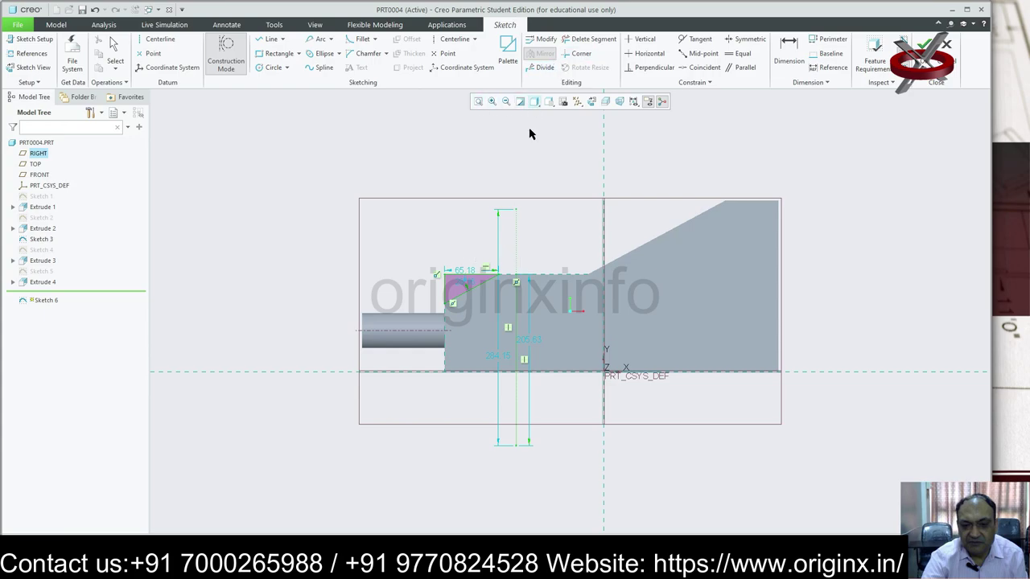
pyautogui.hotkey('ctrl', 'a')
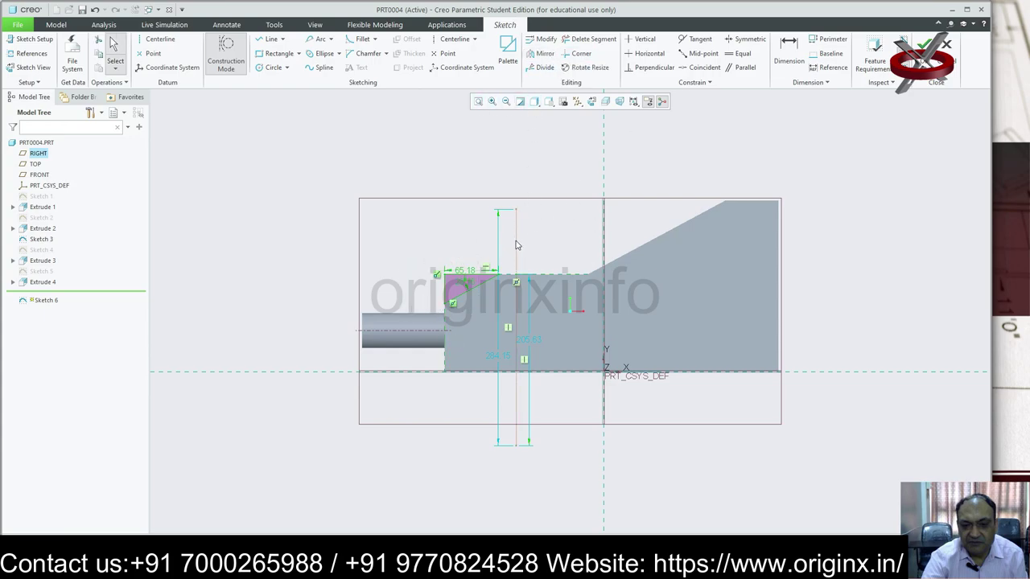
pyautogui.click(782, 229)
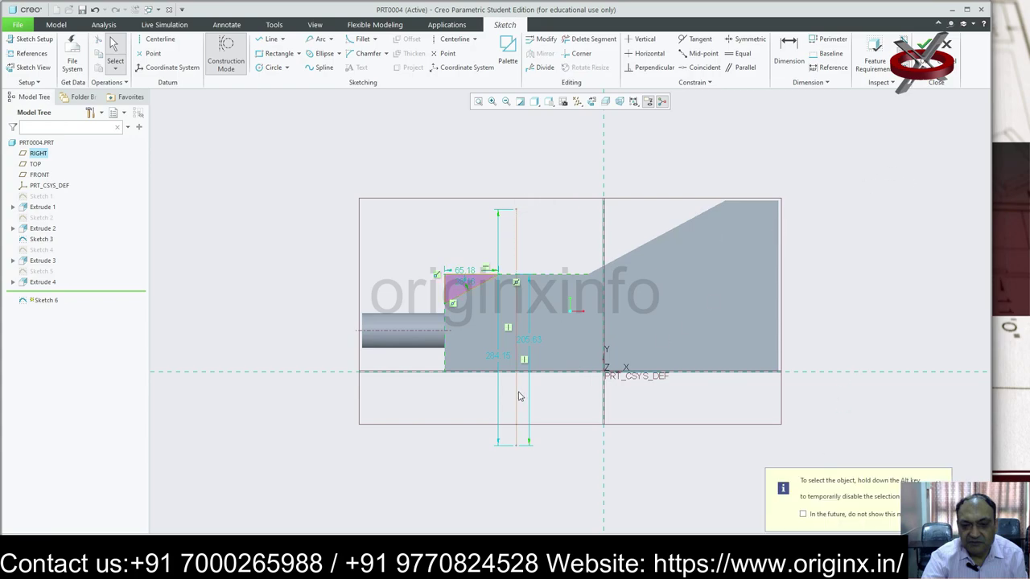
# Step: Delete the unwanted vertical line and edit the triangle's 65.18 width dimension
pyautogui.click(516, 322)
pyautogui.press('Delete')
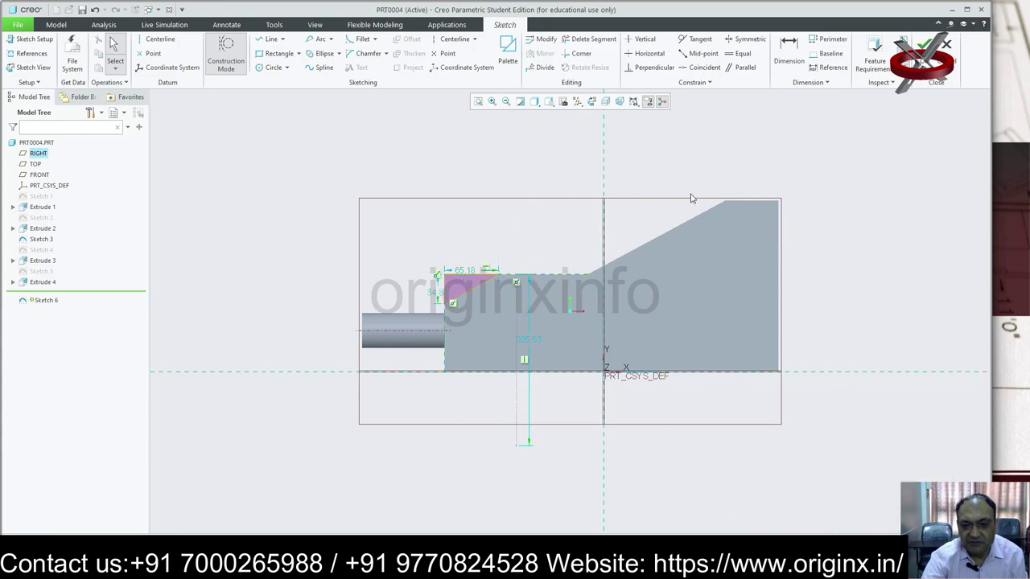
pyautogui.doubleClick(472, 270)
pyautogui.click(210, 48)
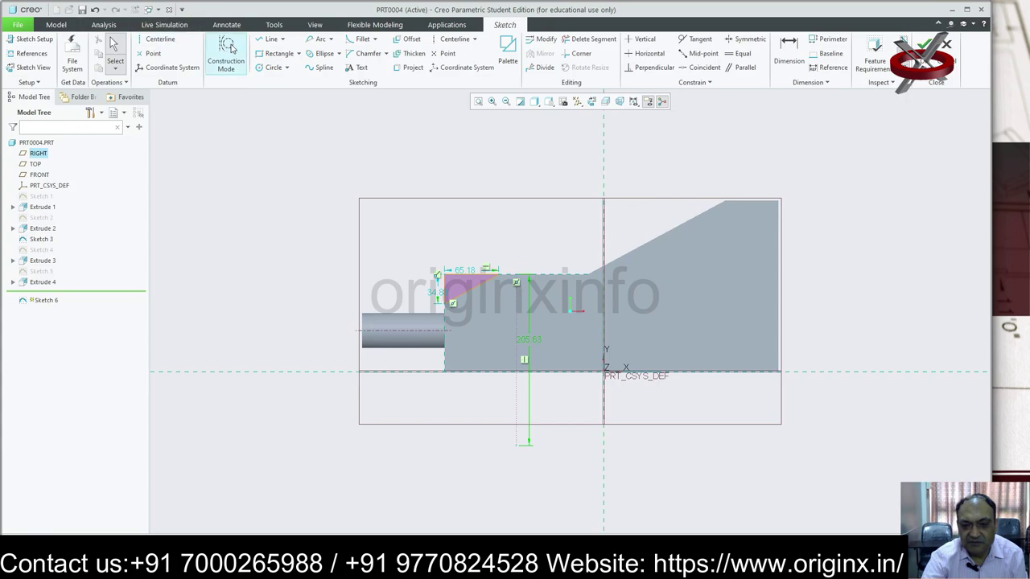
pyautogui.click(231, 48)
# Step: Add a vertical centreline, select the whole triangle, and pick the centreline as mirror axis
pyautogui.click(157, 38)
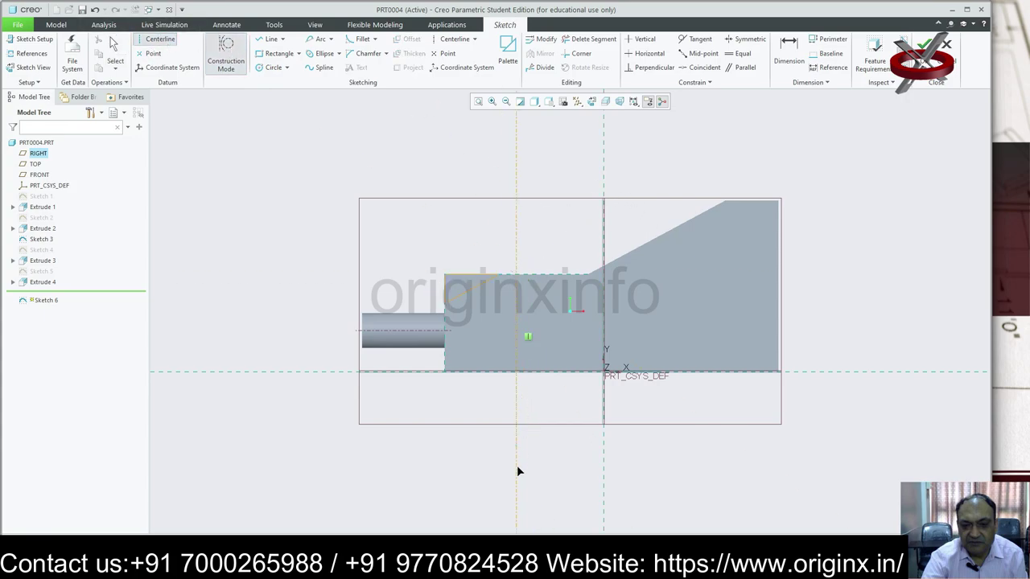
pyautogui.middleClick(517, 470)
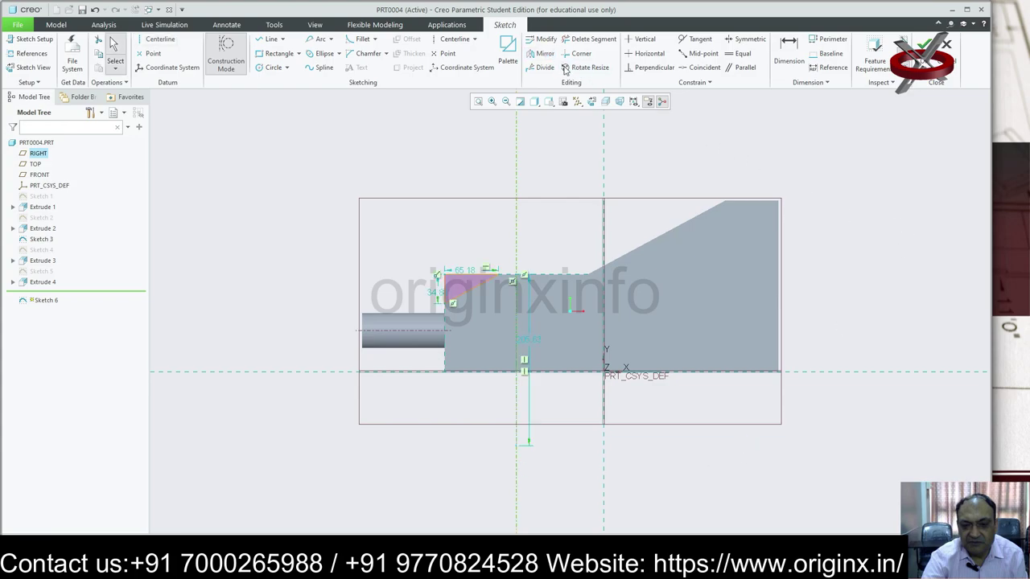
pyautogui.click(470, 295)
pyautogui.click(449, 288)
pyautogui.click(518, 190)
pyautogui.click(516, 256)
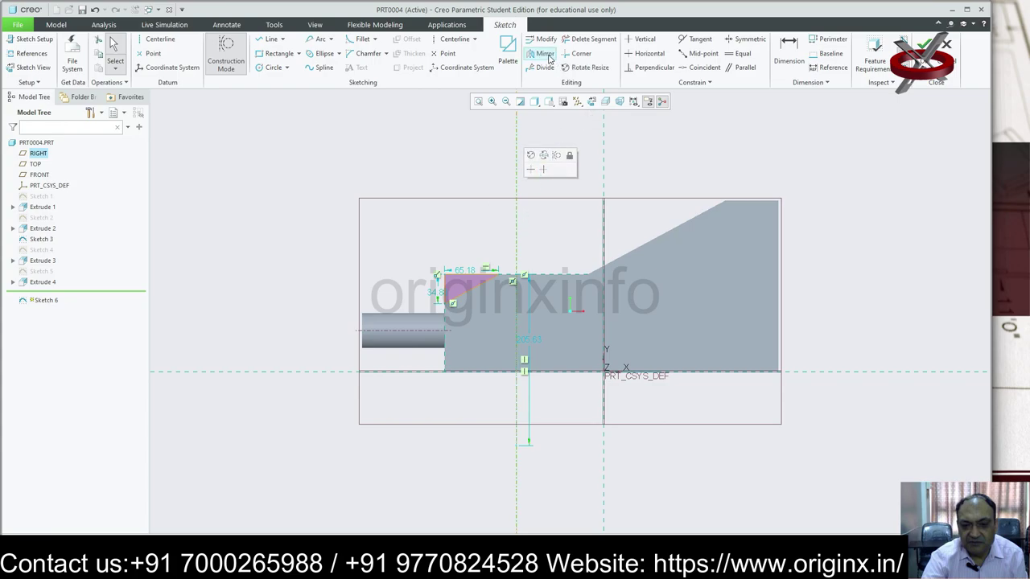
pyautogui.moveTo(430, 322); pyautogui.dragTo(417, 309)
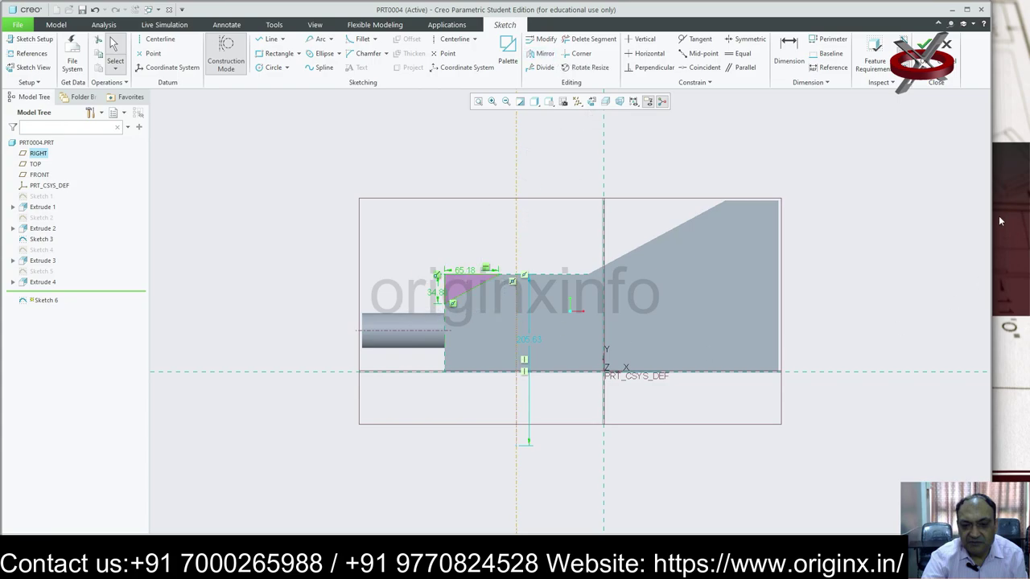
pyautogui.keyDown('ctrl'); pyautogui.click(516, 186); pyautogui.keyUp('ctrl')
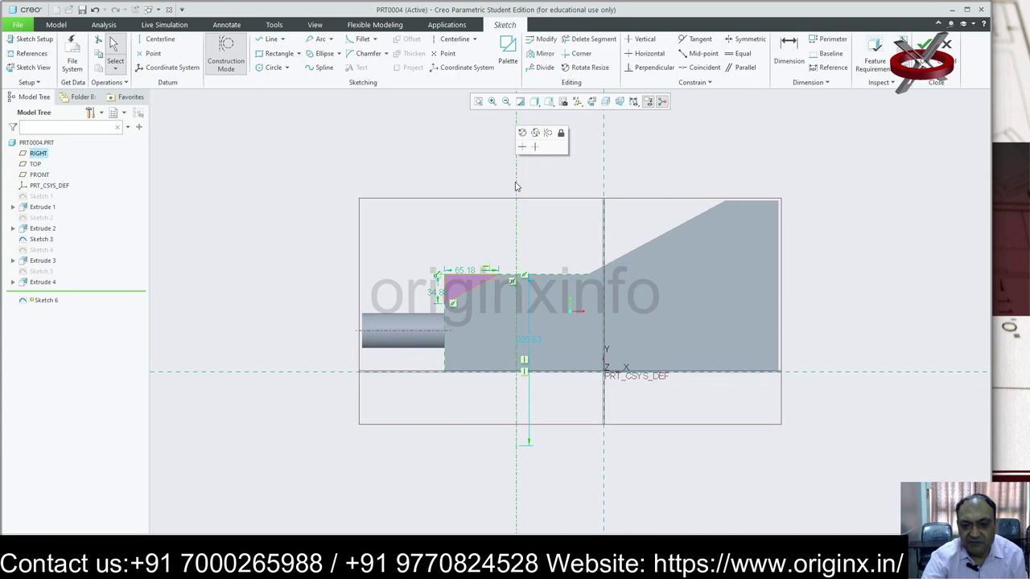
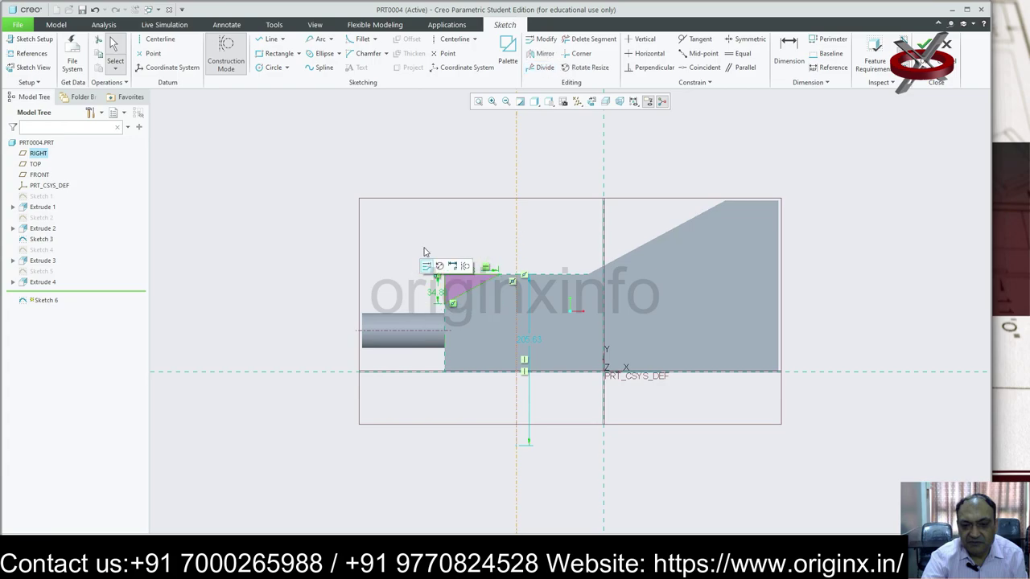
# Step: Mirror the triangular groove profile about the vertical centerline, then delete that centerline
pyautogui.click(545, 54)
pyautogui.click(517, 228)
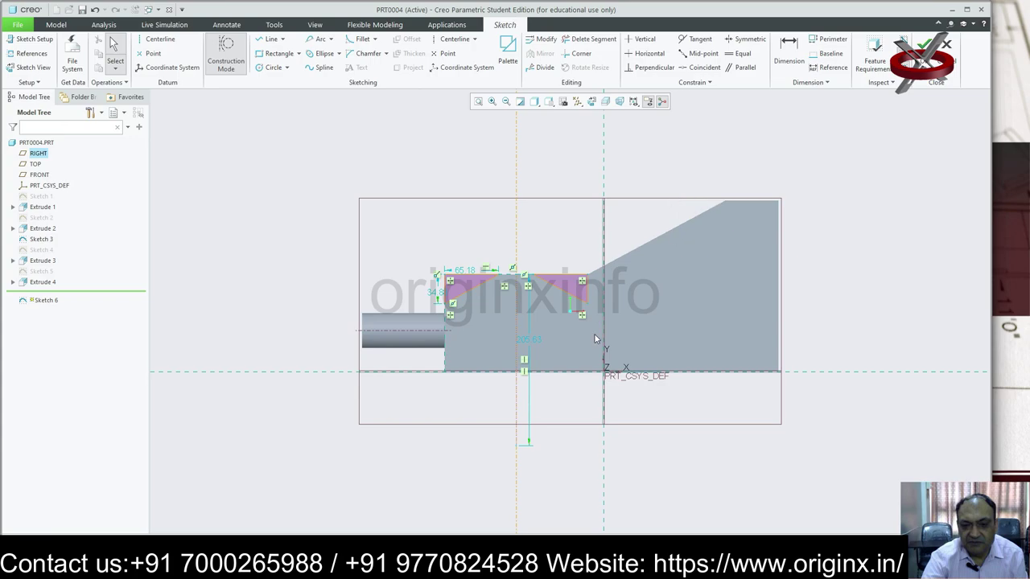
pyautogui.click(516, 232)
pyautogui.press('Delete')
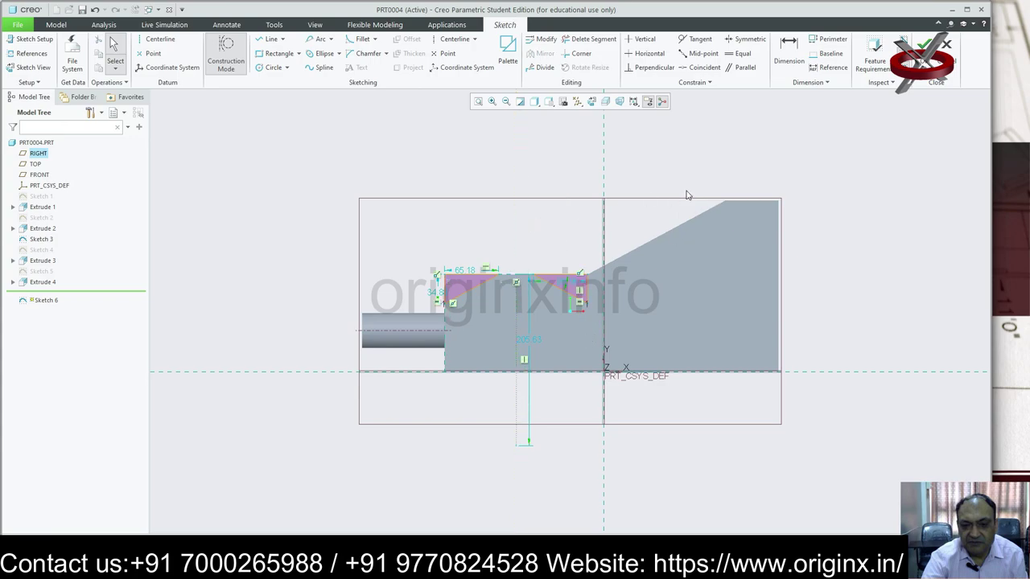
pyautogui.click(157, 38)
# Step: Draw a horizontal centerline along the shaft axis
pyautogui.click(363, 330)
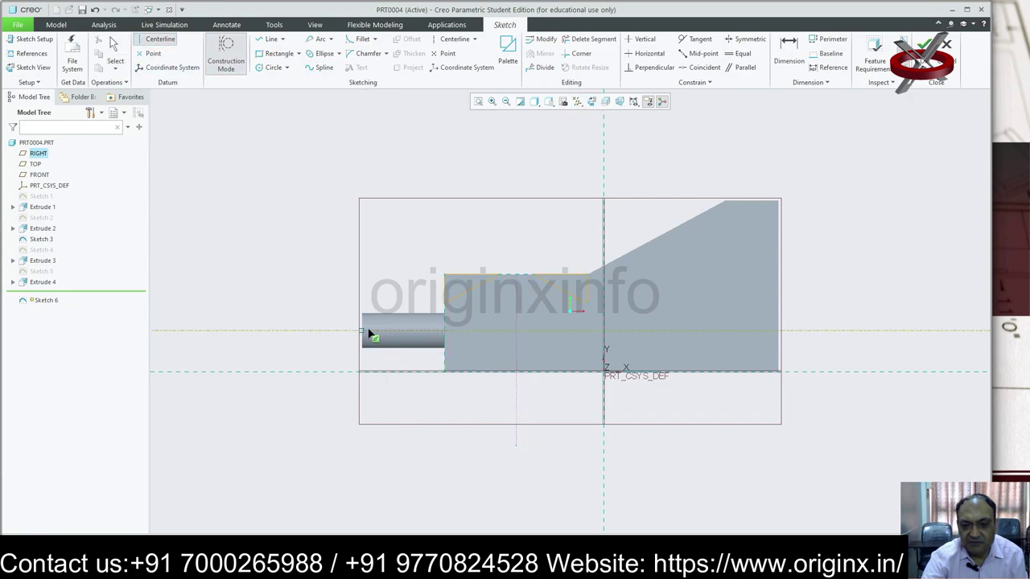
pyautogui.click(574, 330)
pyautogui.middleClick(576, 332)
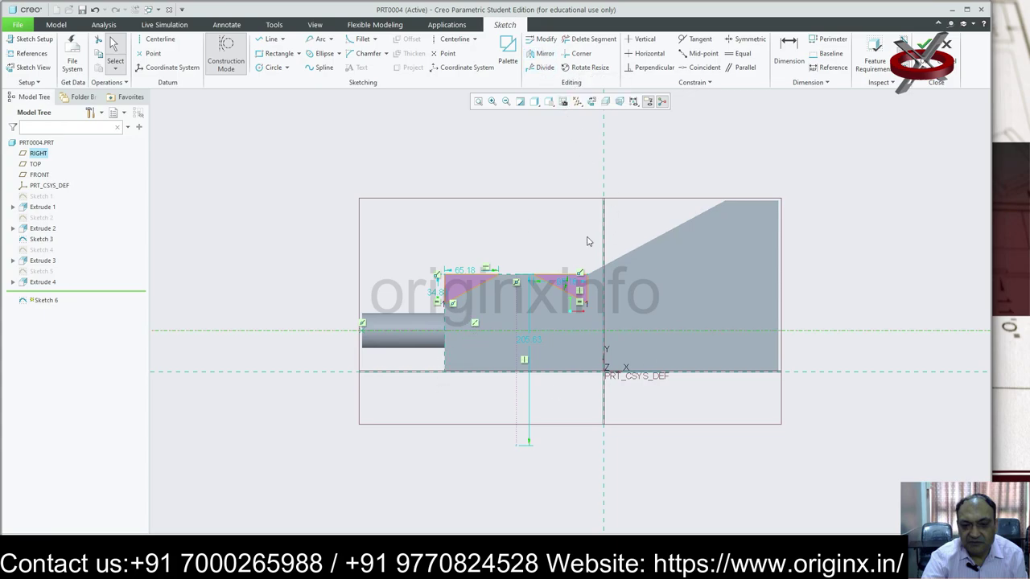
# Step: Mirror the upper sketch entities across the horizontal centerline
pyautogui.moveTo(412, 256); pyautogui.dragTo(597, 310)
pyautogui.click(544, 56)
pyautogui.click(408, 333)
# Step: Select the left triangle's groove edges and start mirroring them
pyautogui.click(403, 335)
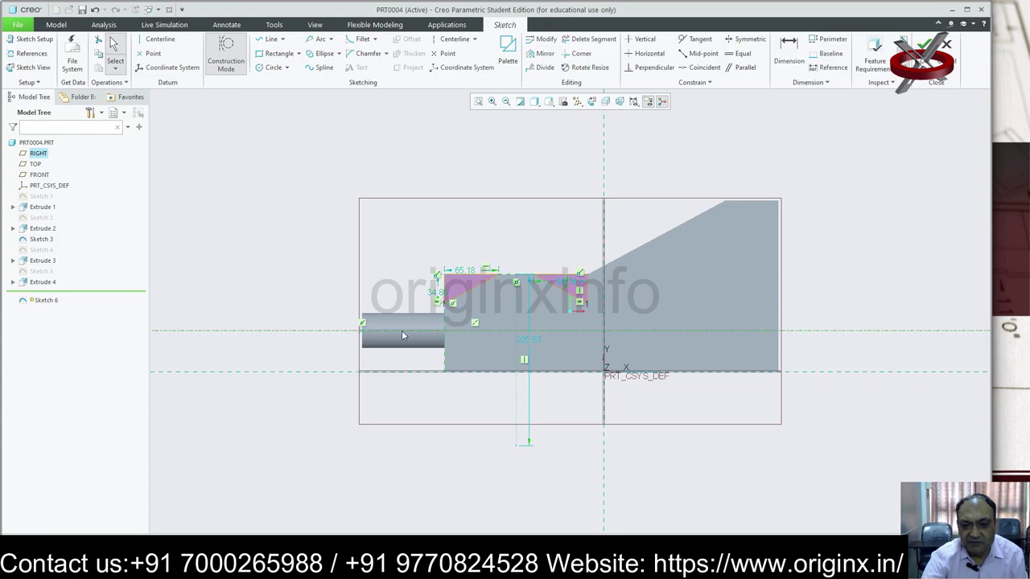
pyautogui.click(533, 345)
pyautogui.moveTo(487, 319); pyautogui.dragTo(420, 313)
pyautogui.moveTo(531, 308); pyautogui.dragTo(532, 309)
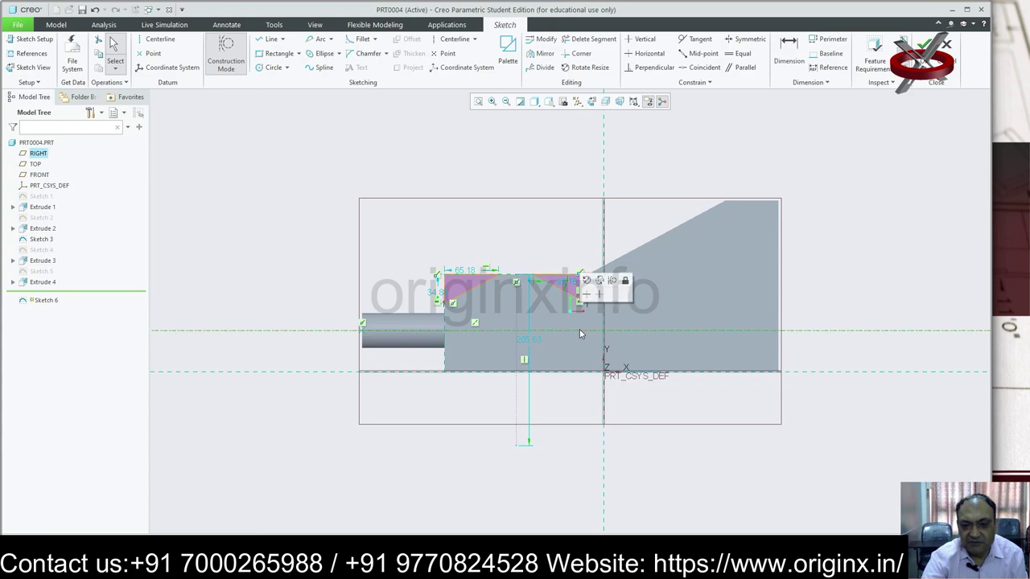
pyautogui.click(574, 193)
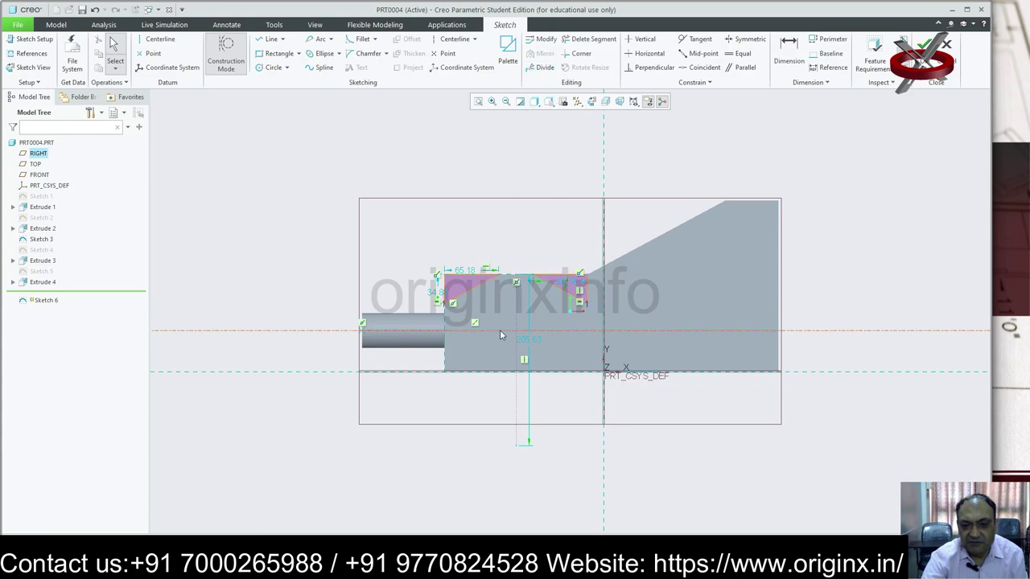
pyautogui.click(458, 282)
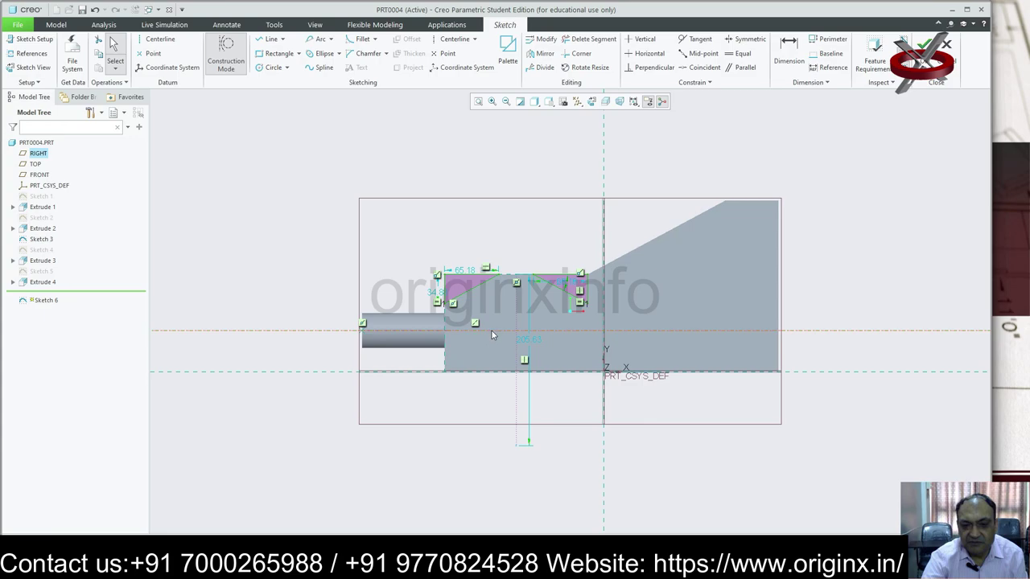
pyautogui.press('Escape')
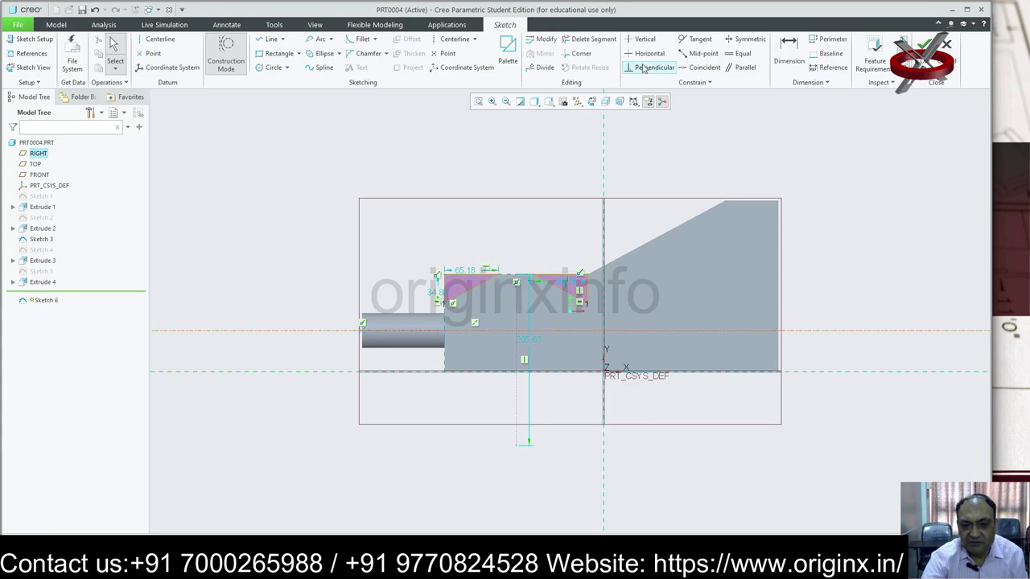
pyautogui.click(462, 274)
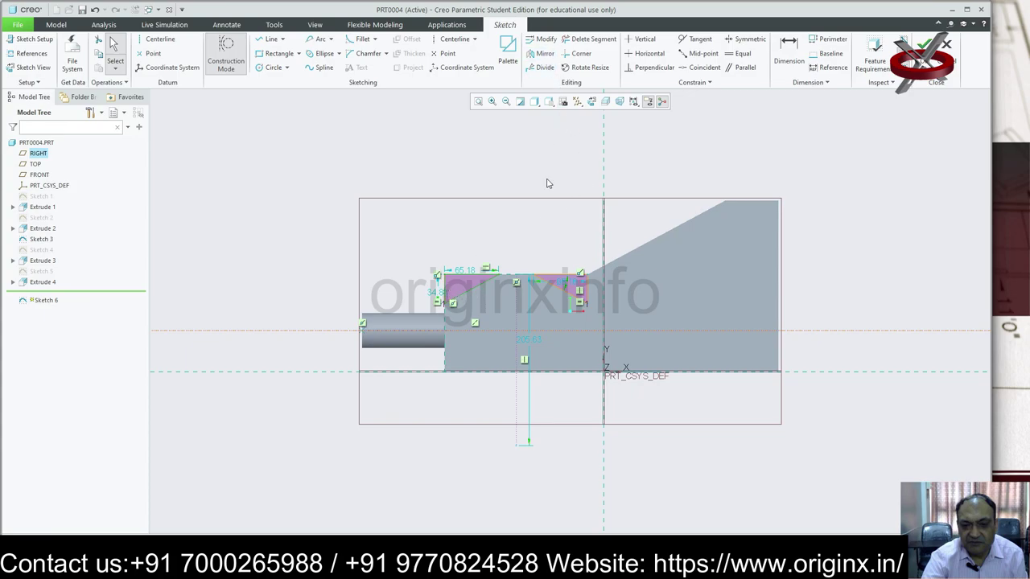
pyautogui.click(490, 331)
pyautogui.click(541, 53)
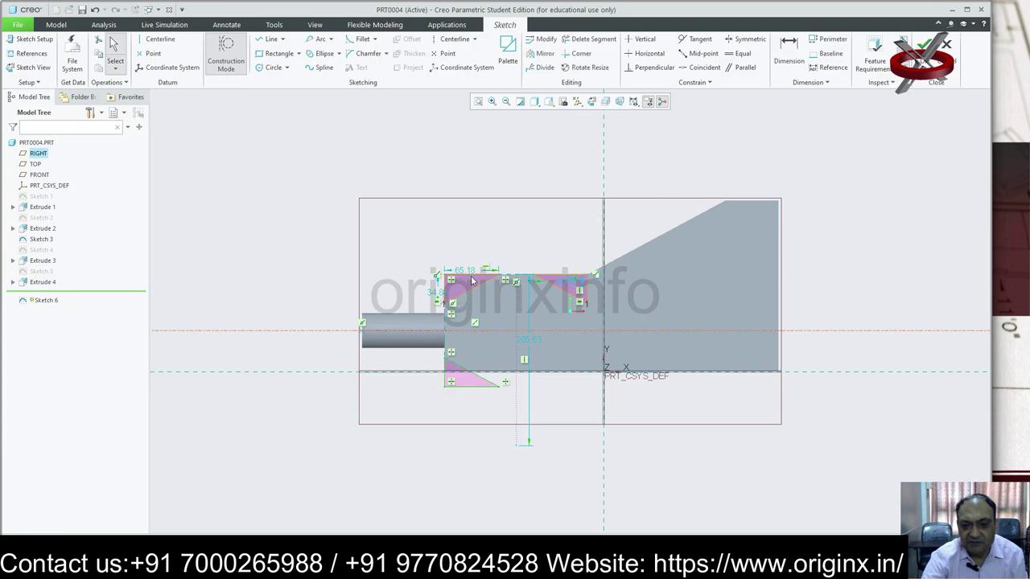
# Step: Delete the lower-left mirrored triangle
pyautogui.click(473, 280)
pyautogui.click(714, 206)
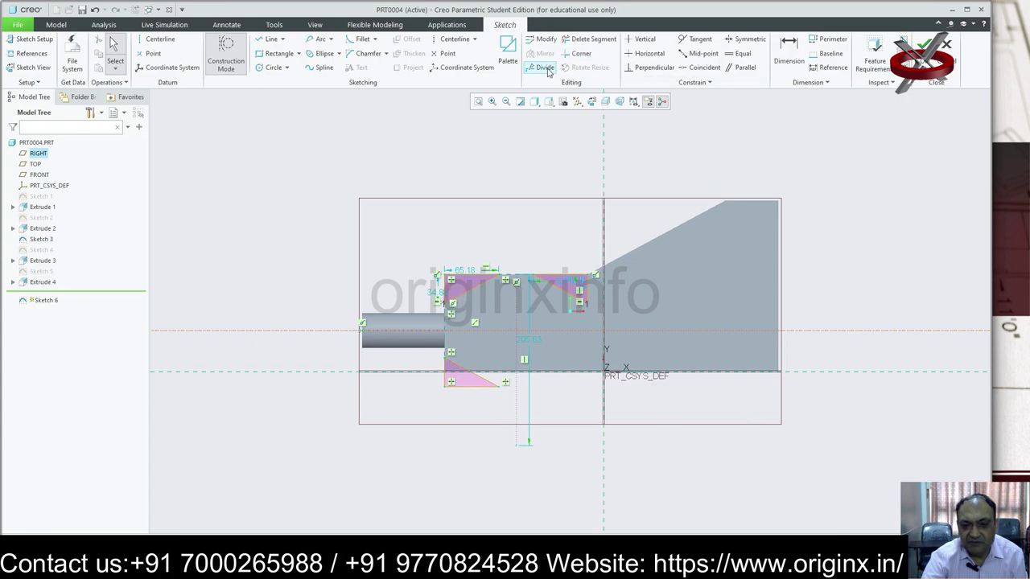
pyautogui.click(579, 330)
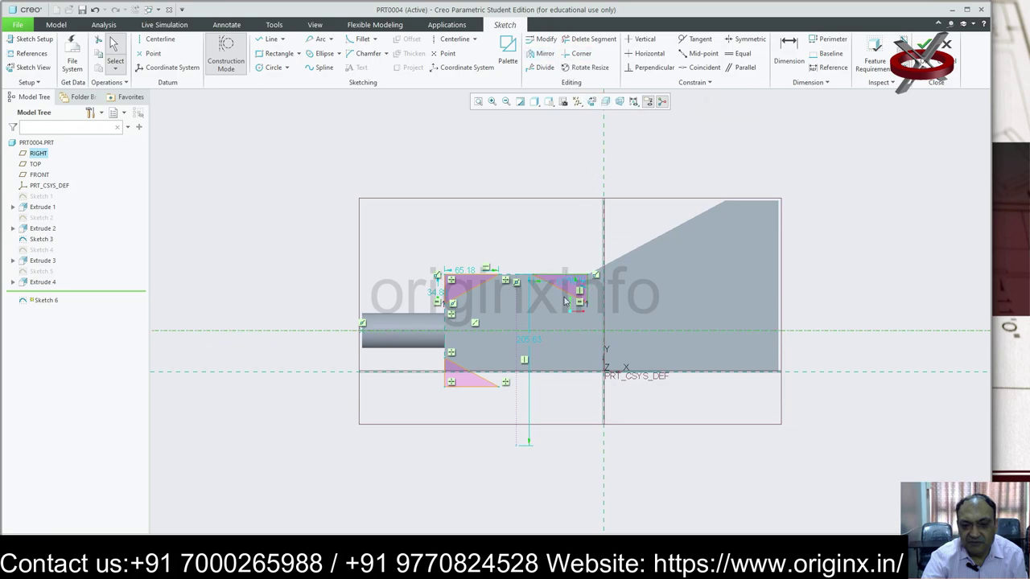
pyautogui.click(742, 333)
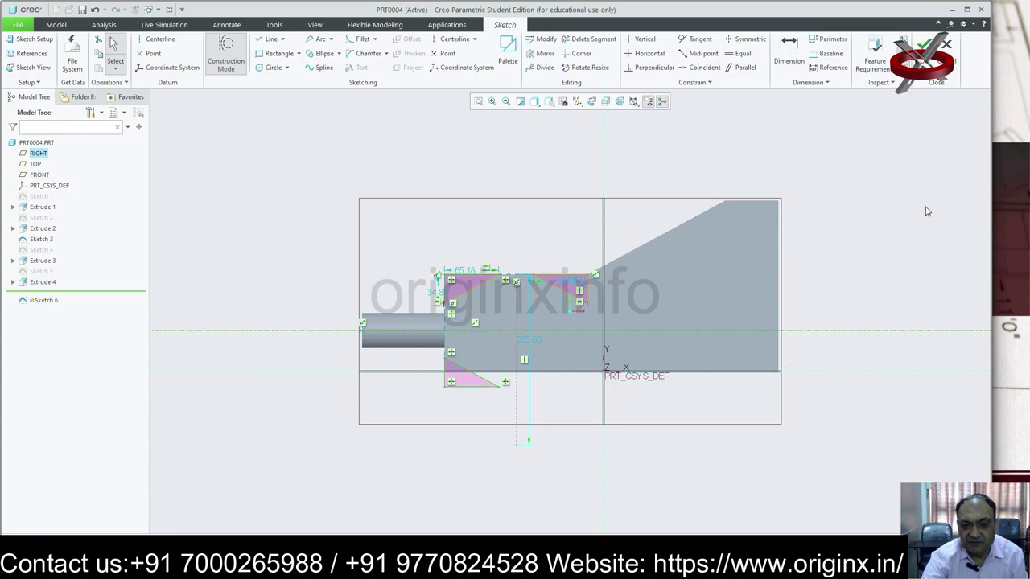
pyautogui.press('Delete')
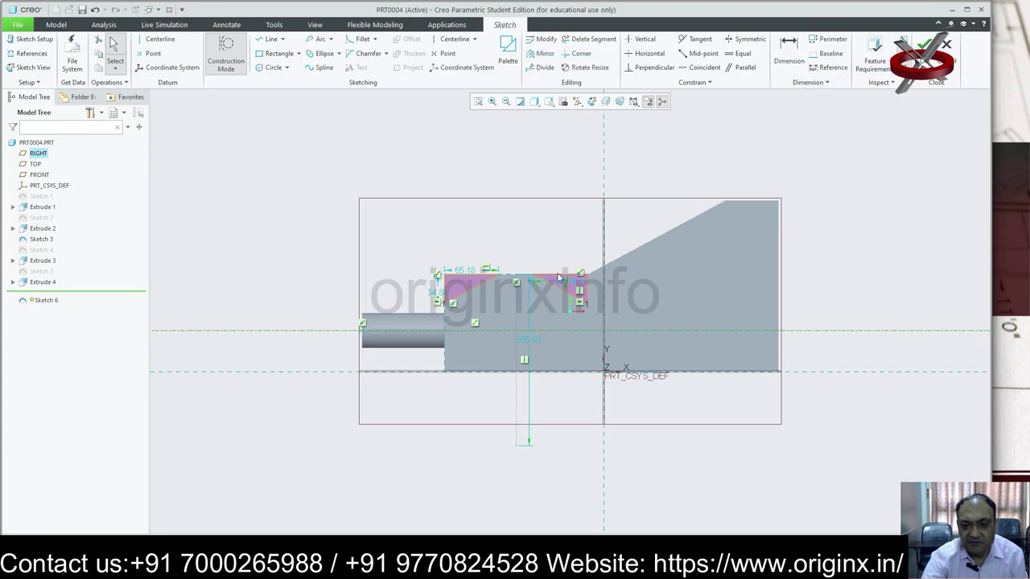
# Step: Mirror the triangle below the centerline again, then delete it and the horizontal centerline
pyautogui.click(547, 280)
pyautogui.click(552, 246)
pyautogui.click(539, 53)
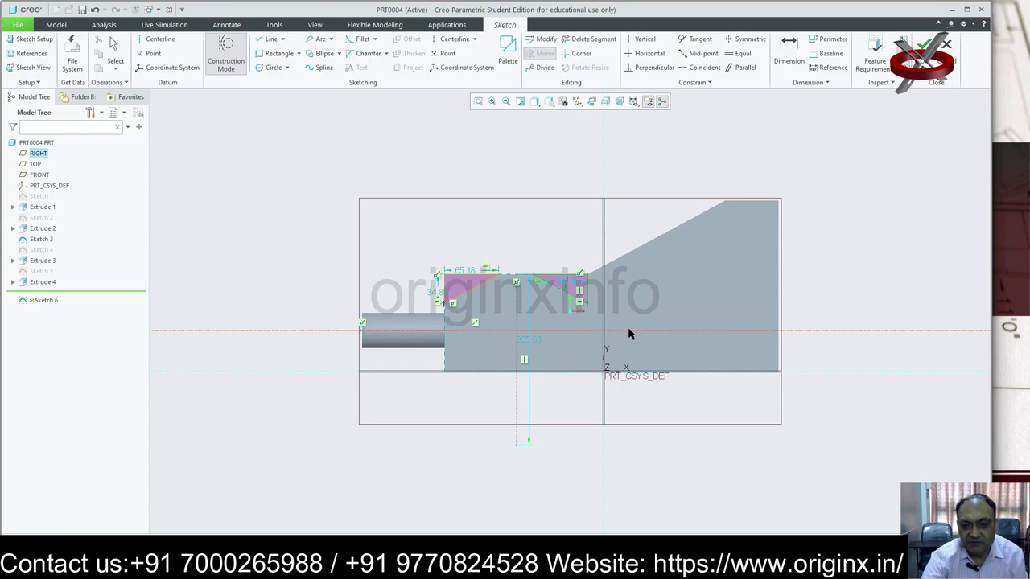
pyautogui.click(628, 329)
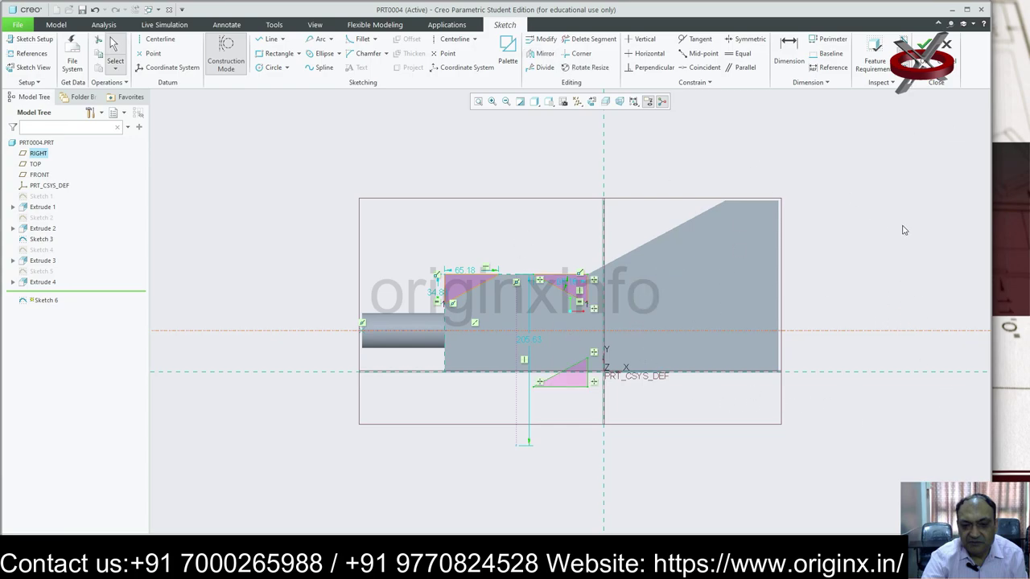
pyautogui.click(567, 334)
pyautogui.press('Delete')
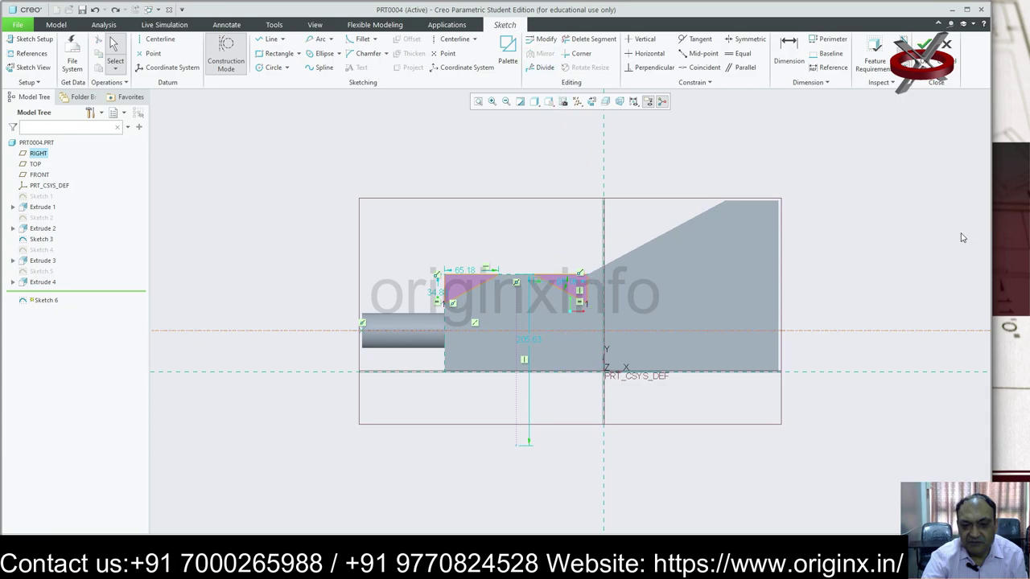
pyautogui.press('Delete')
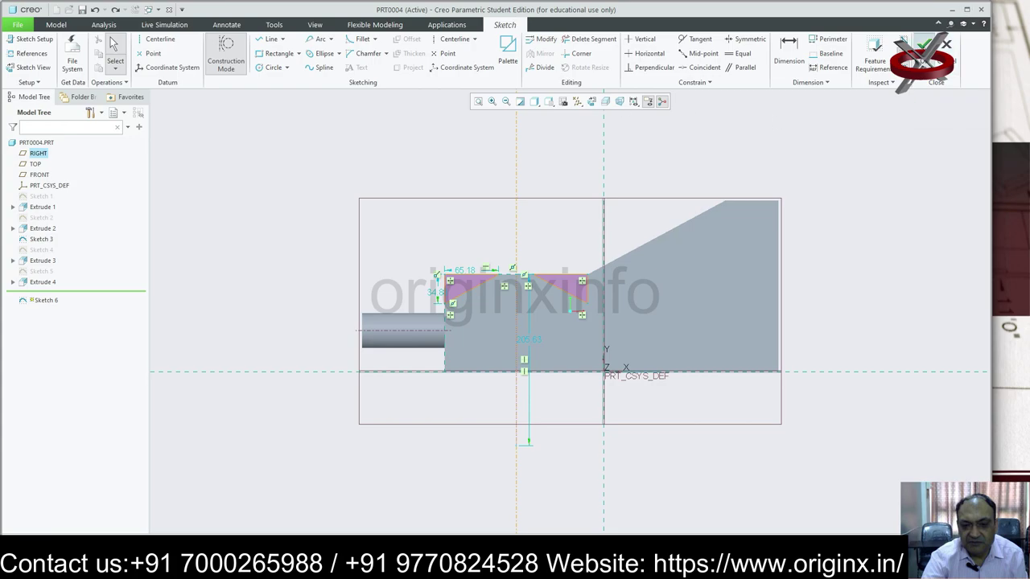
# Step: Finish the sketch and start a material-removing extrusion flipped into the block
pyautogui.click(926, 46)
pyautogui.click(291, 54)
pyautogui.moveTo(554, 214)
pyautogui.mouseDown(button='middle')
pyautogui.moveTo(662, 453)
pyautogui.moveTo(770, 416)
pyautogui.mouseUp(button='middle')
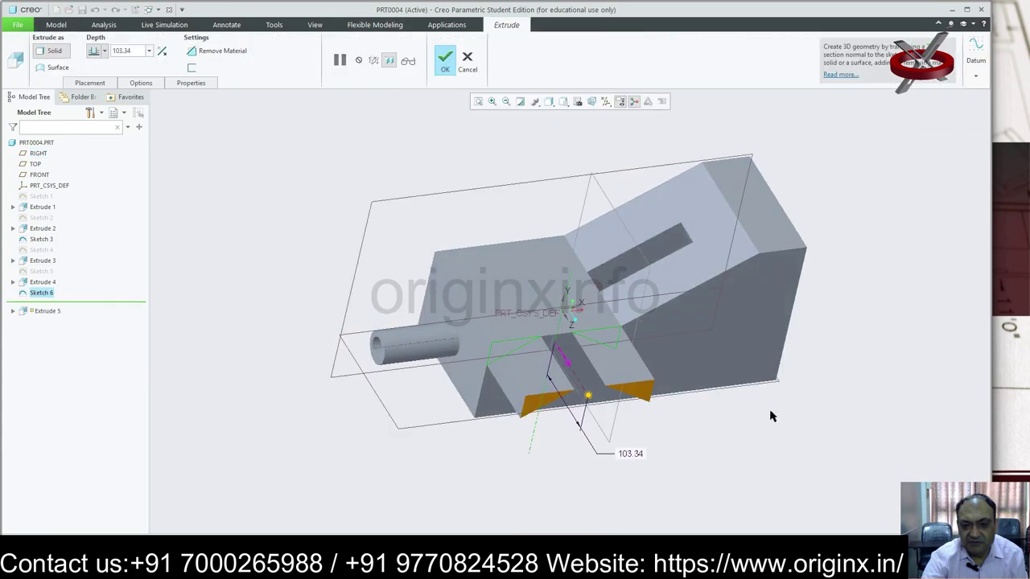
pyautogui.click(207, 51)
pyautogui.click(561, 360)
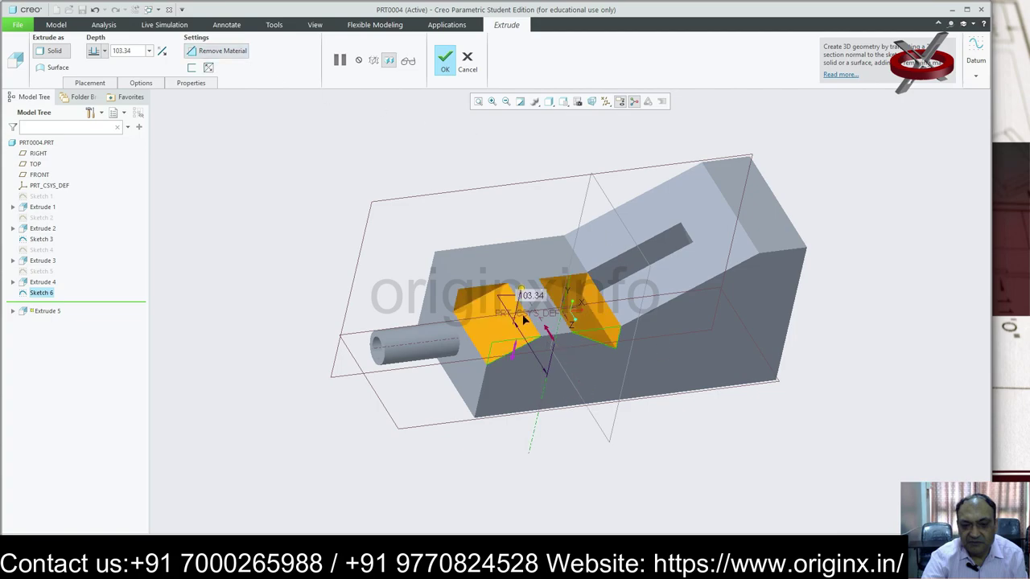
# Step: Set the cut depth To Selected up to the block's top face and confirm the groove cut
pyautogui.click(103, 51)
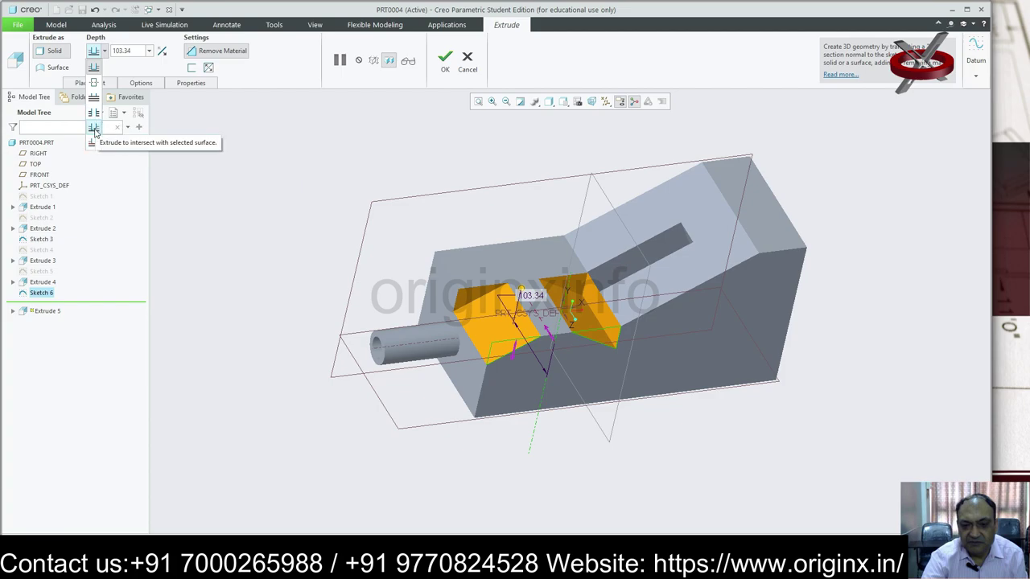
pyautogui.click(95, 128)
pyautogui.moveTo(601, 410); pyautogui.dragTo(603, 317, button='middle')
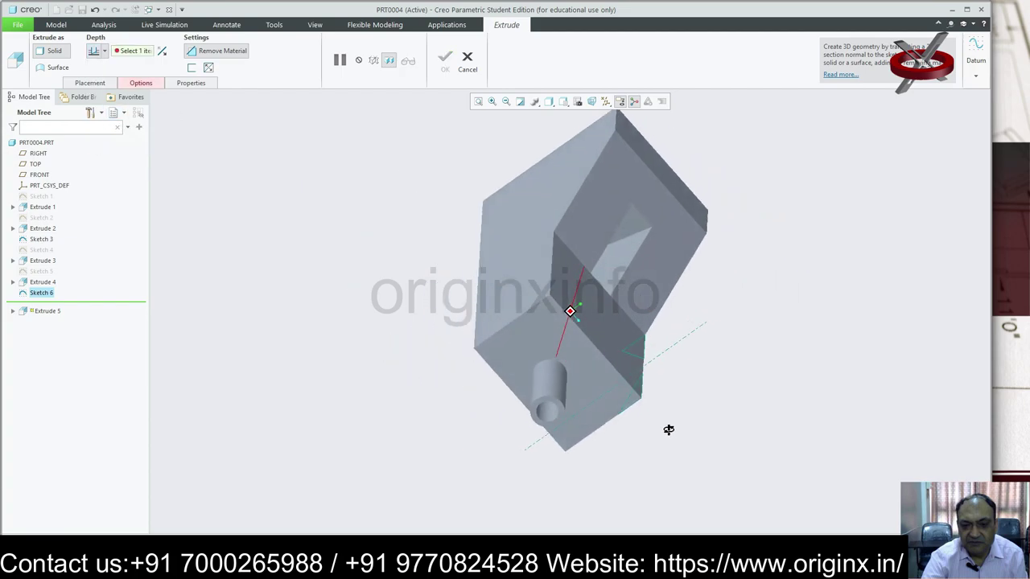
pyautogui.click(524, 195)
pyautogui.moveTo(524, 196); pyautogui.dragTo(651, 260, button='middle')
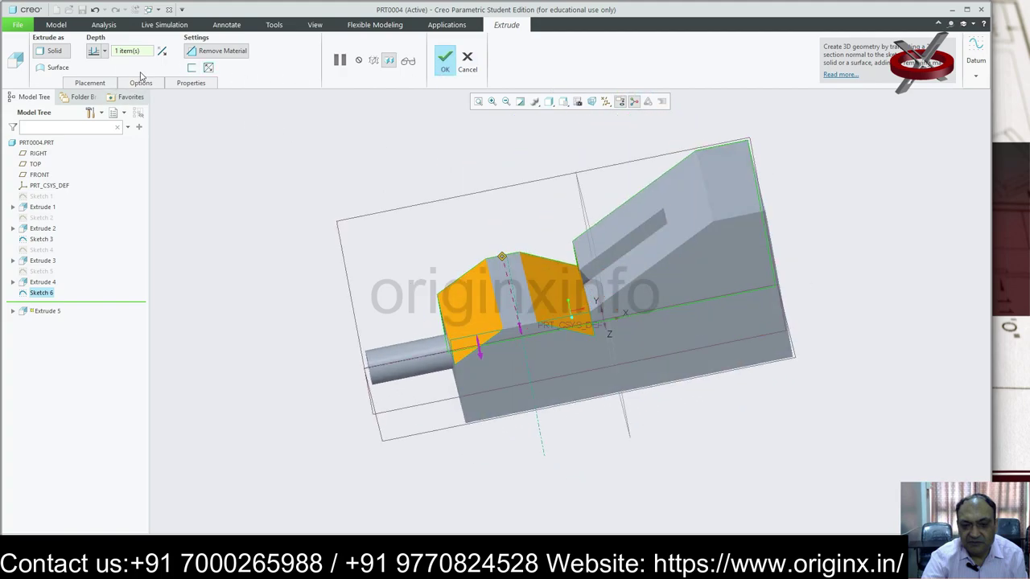
pyautogui.click(218, 51)
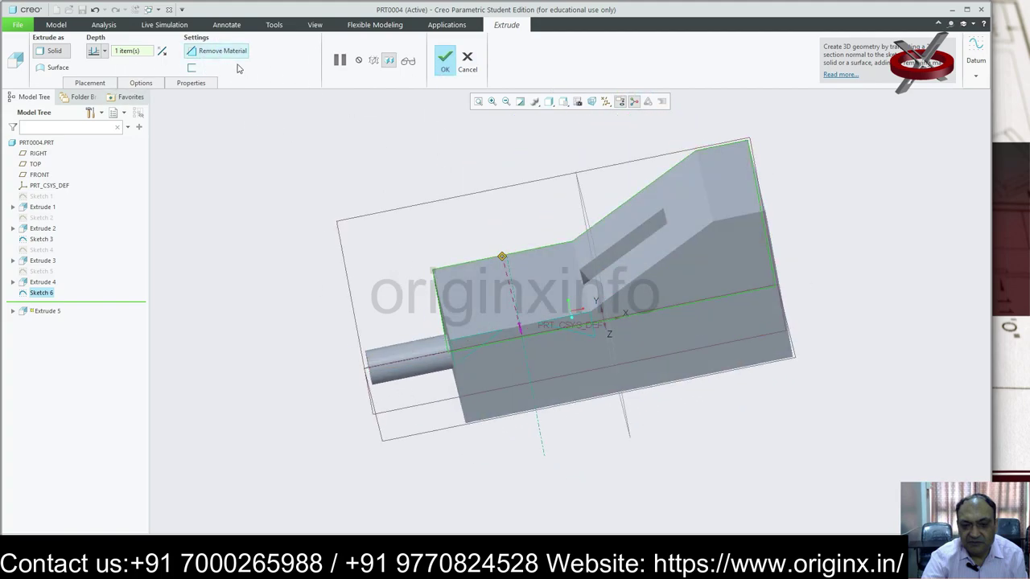
pyautogui.moveTo(755, 356); pyautogui.dragTo(814, 362, button='middle')
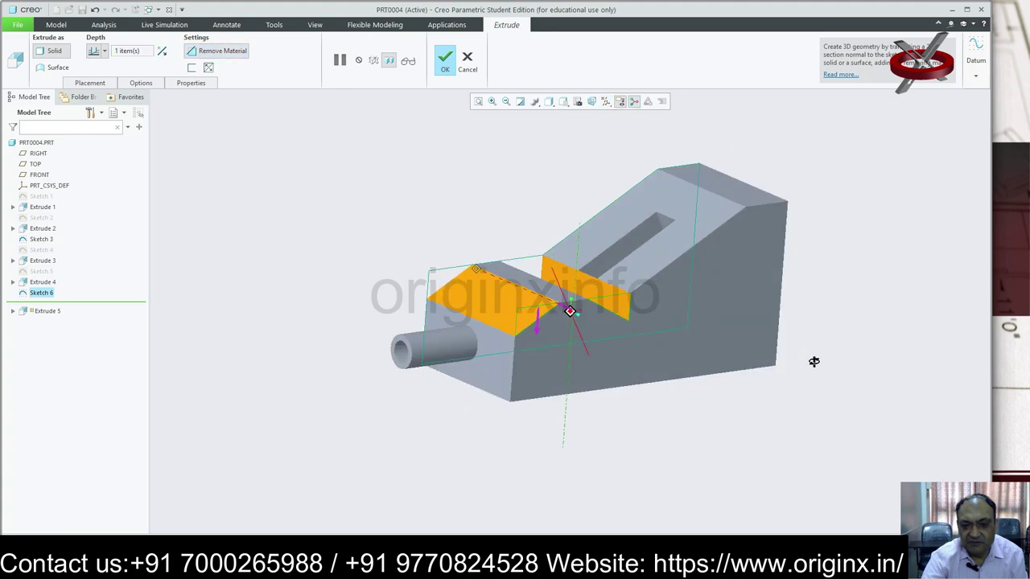
pyautogui.click(447, 60)
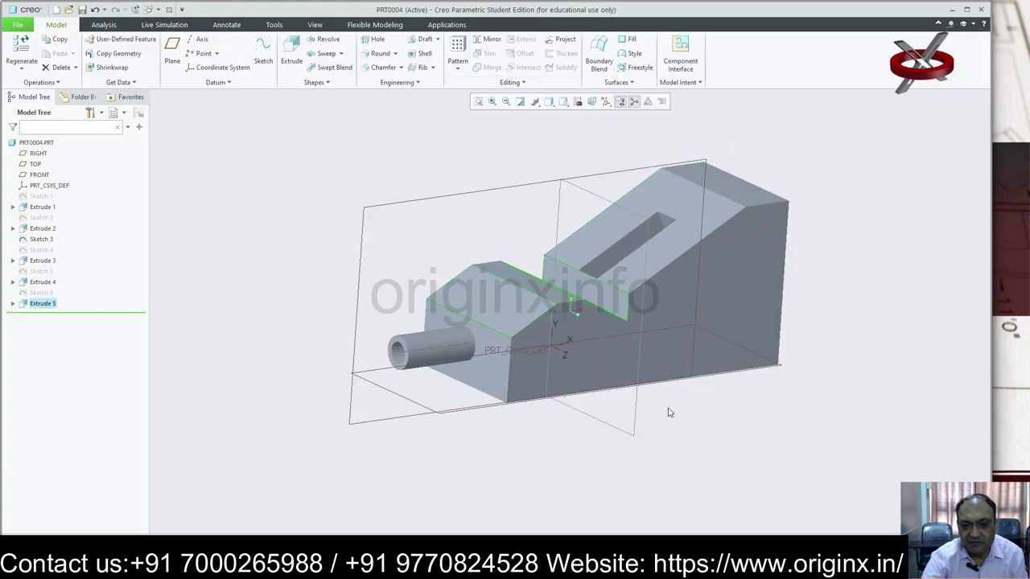
# Step: Orbit and zoom the view, then select the rear block's flat top face beyond the V-groove
pyautogui.moveTo(668, 413)
pyautogui.mouseDown(button='middle')
pyautogui.moveTo(609, 409)
pyautogui.moveTo(660, 360)
pyautogui.moveTo(713, 345)
pyautogui.moveTo(644, 358)
pyautogui.moveTo(671, 362)
pyautogui.moveTo(660, 363)
pyautogui.mouseUp(button='middle')
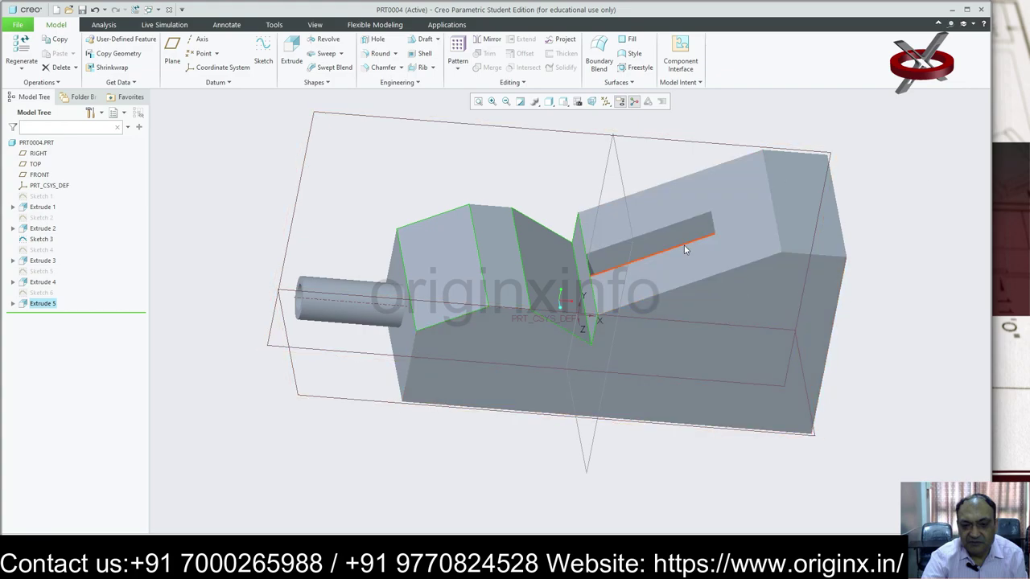
pyautogui.moveTo(684, 249)
pyautogui.mouseDown(button='middle')
pyautogui.moveTo(662, 179)
pyautogui.moveTo(685, 260)
pyautogui.moveTo(558, 299)
pyautogui.mouseUp(button='middle')
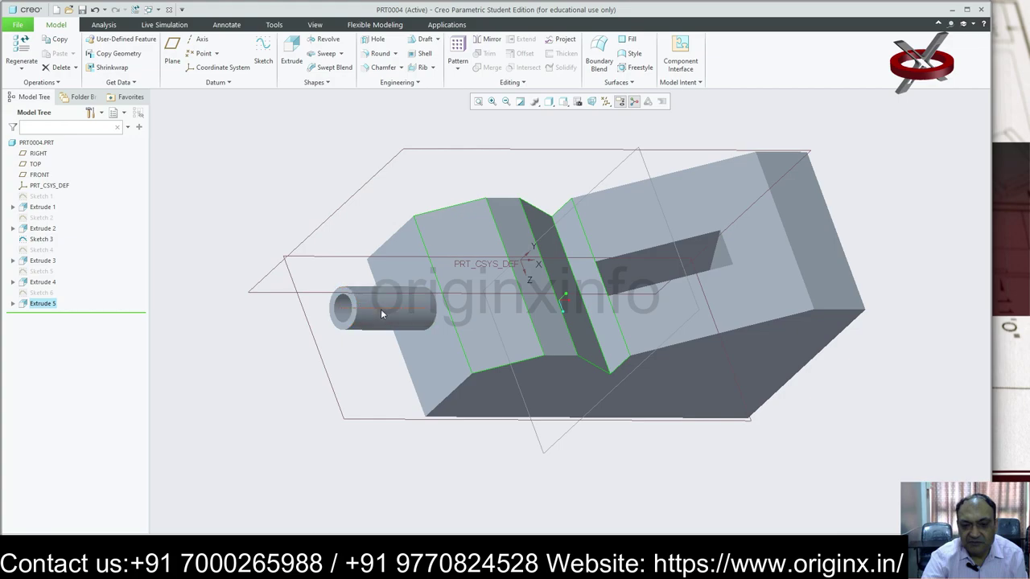
pyautogui.moveTo(382, 313); pyautogui.dragTo(307, 275, button='middle')
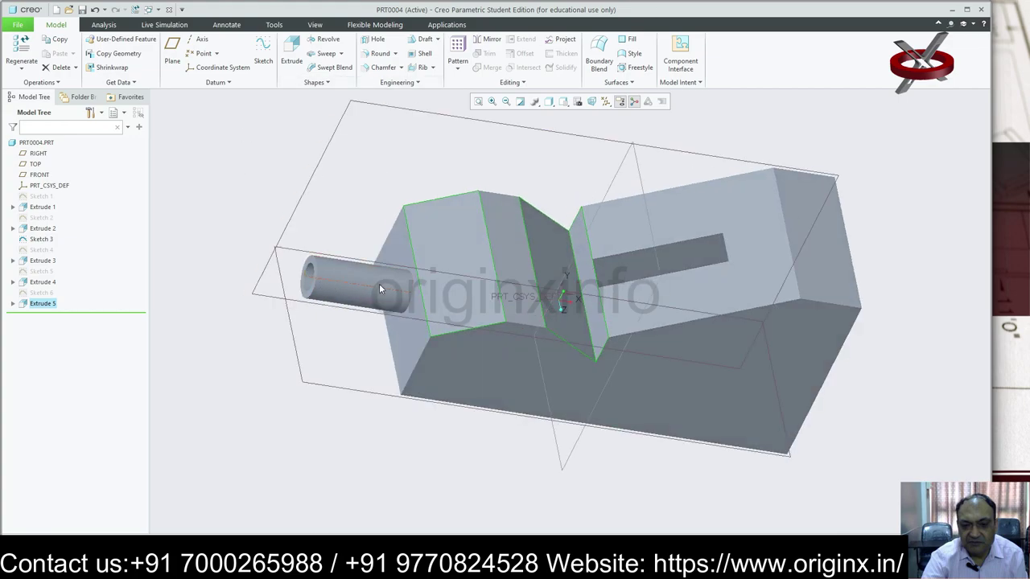
pyautogui.moveTo(380, 288)
pyautogui.mouseDown(button='middle')
pyautogui.moveTo(474, 322)
pyautogui.moveTo(469, 288)
pyautogui.moveTo(462, 295)
pyautogui.mouseUp(button='middle')
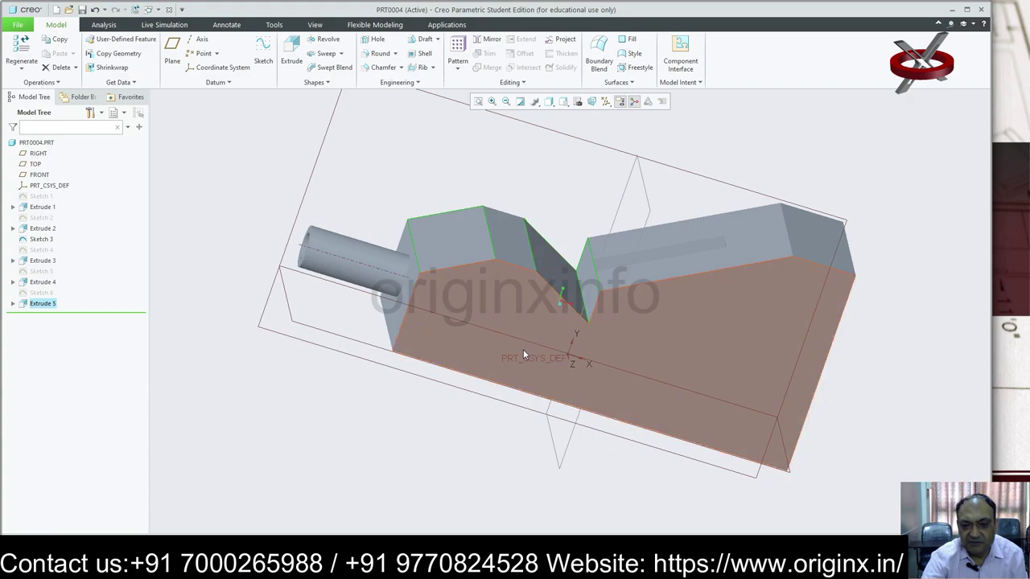
pyautogui.moveTo(730, 269)
pyautogui.mouseDown(button='middle')
pyautogui.moveTo(762, 294)
pyautogui.moveTo(681, 293)
pyautogui.moveTo(979, 232)
pyautogui.mouseUp(button='middle')
pyautogui.scroll(2, 950, 243)
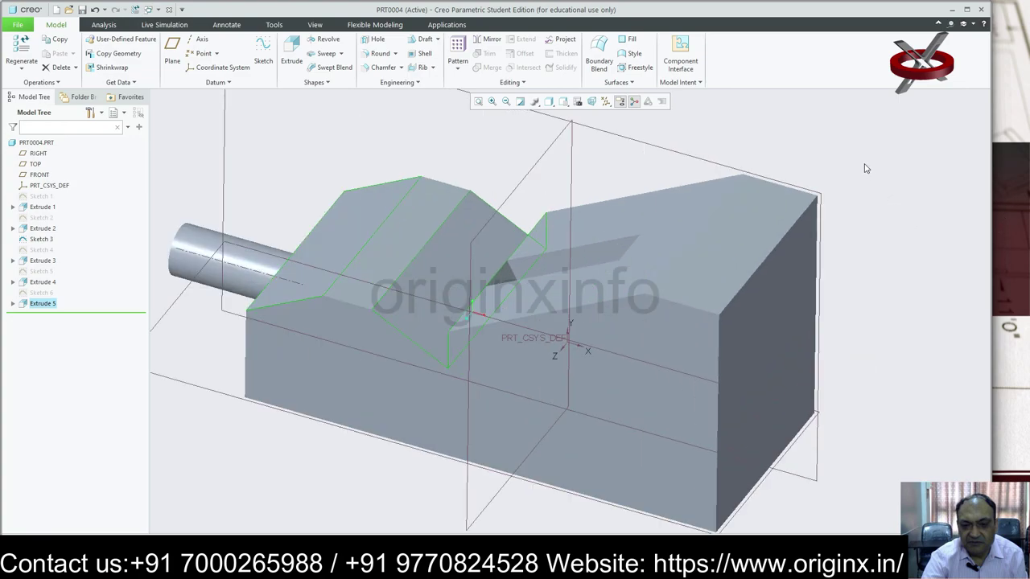
pyautogui.click(740, 243)
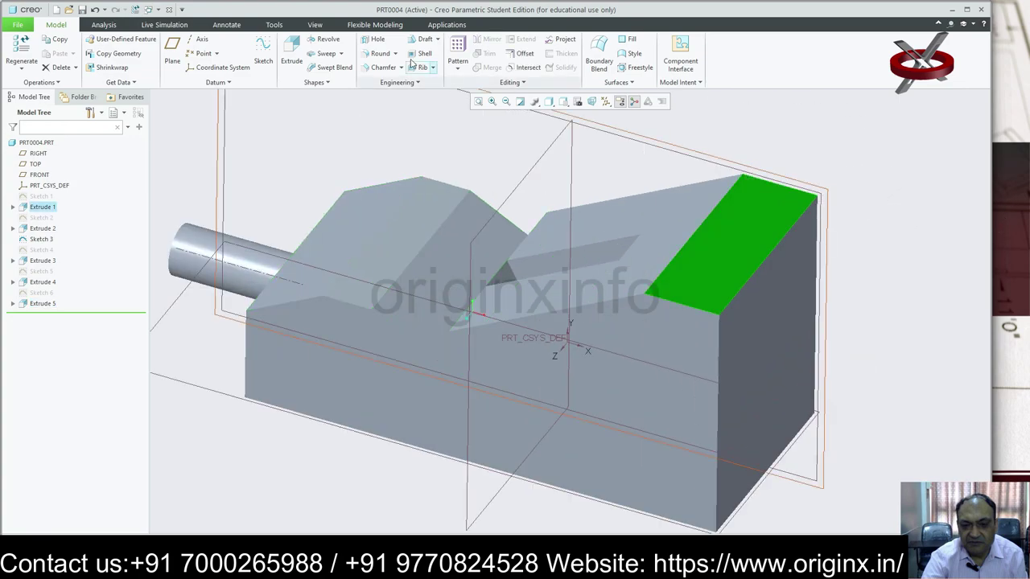
# Step: Start a sketch on the top face, view it face-on, and place a circle near the far end
pyautogui.click(263, 56)
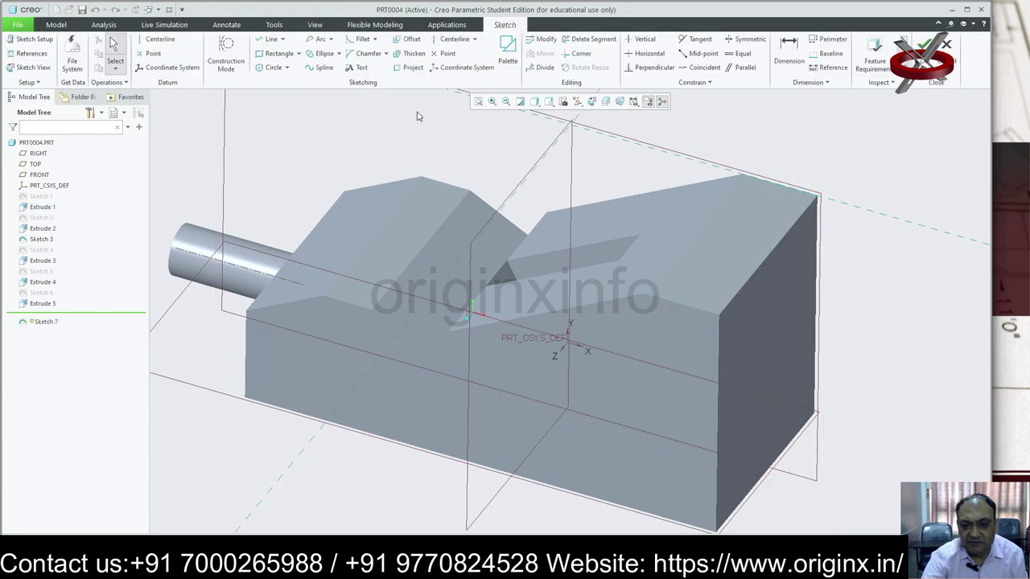
pyautogui.click(593, 102)
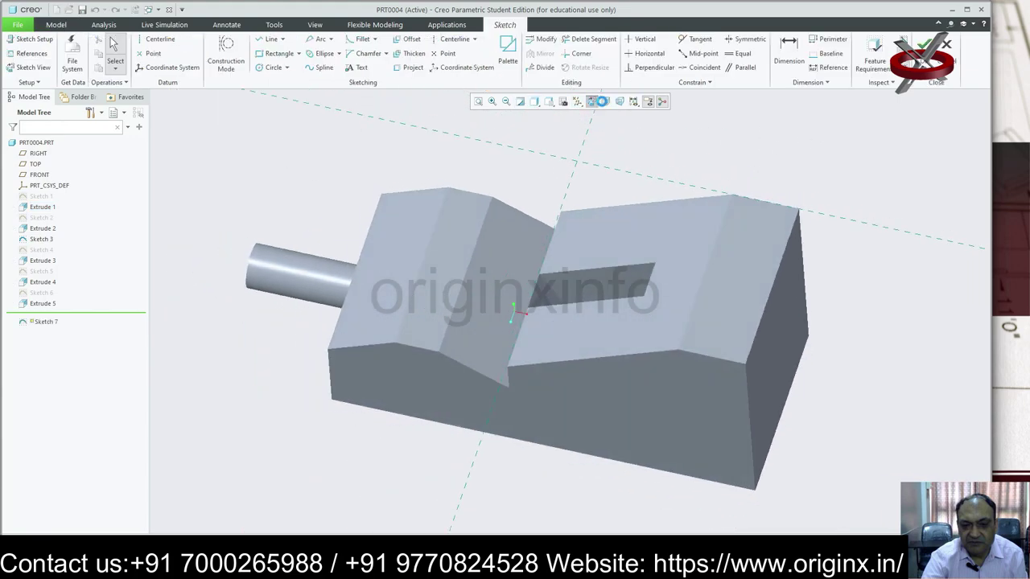
pyautogui.click(285, 67)
pyautogui.click(291, 81)
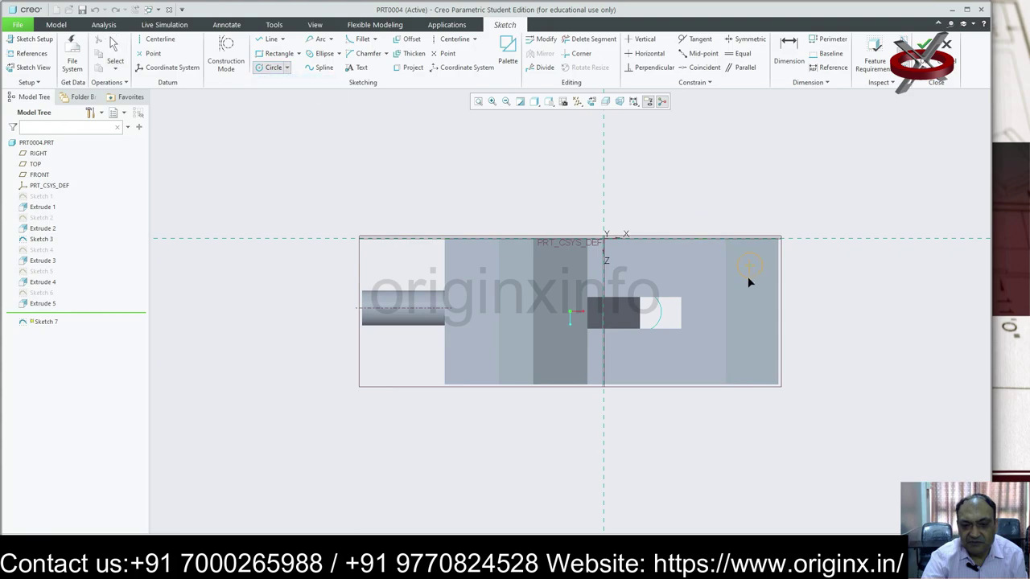
pyautogui.click(749, 280)
pyautogui.middleClick(749, 281)
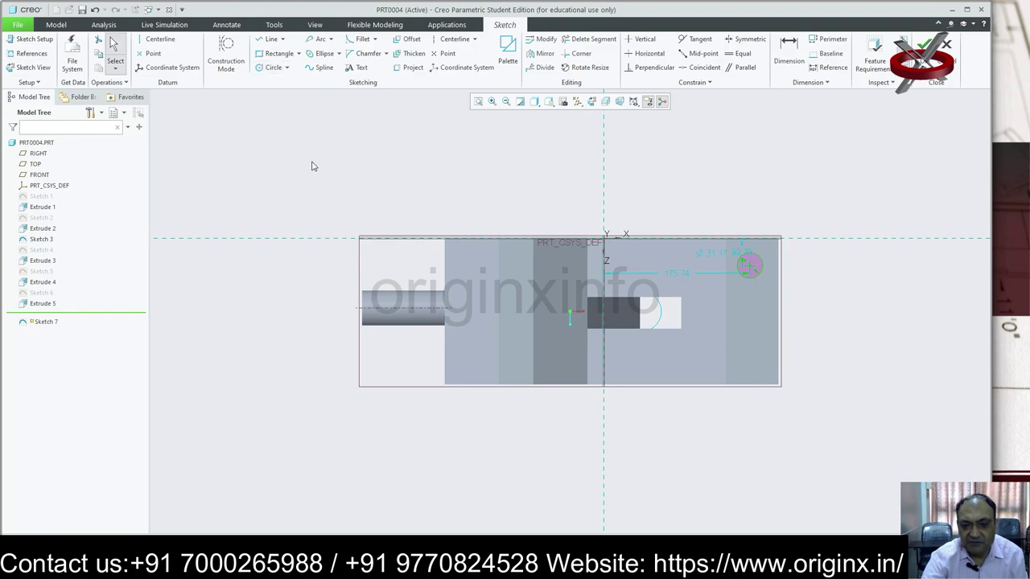
# Step: Attempt a horizontal centerline at the right edge and select the horizontal reference line
pyautogui.click(155, 39)
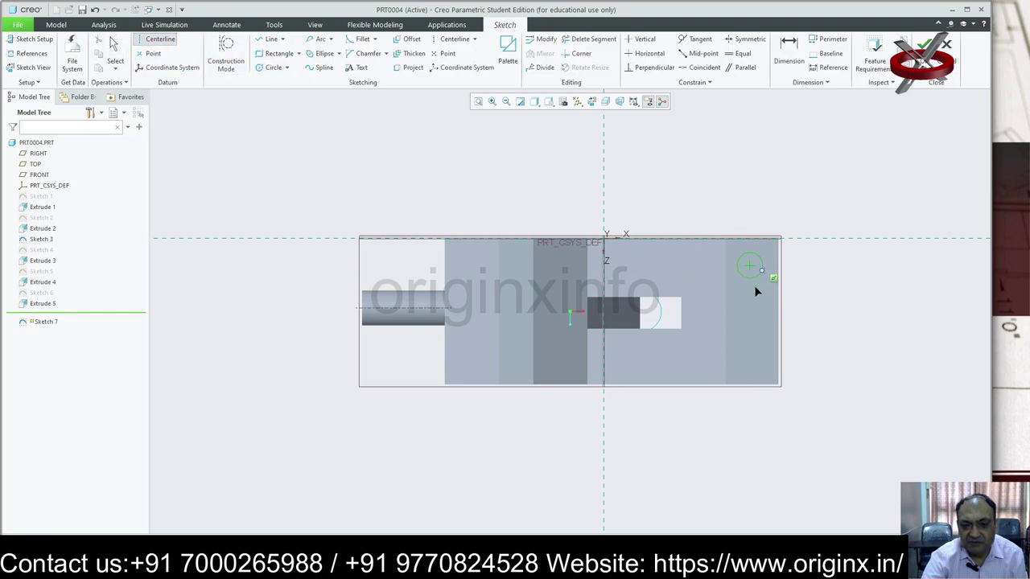
pyautogui.click(778, 311)
pyautogui.middleClick(282, 338)
pyautogui.click(818, 308)
pyautogui.middleClick(829, 309)
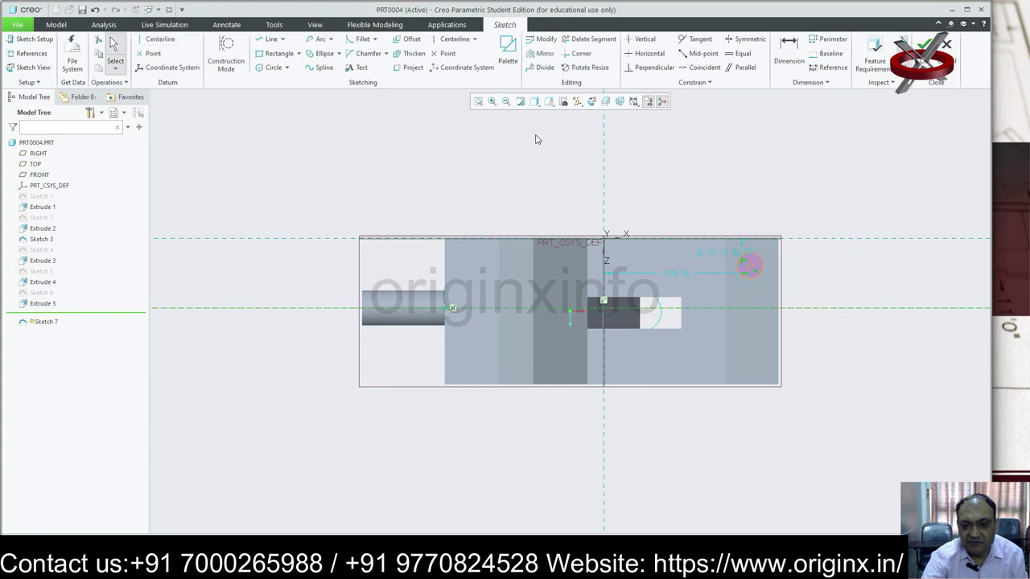
pyautogui.click(753, 109)
pyautogui.click(859, 306)
pyautogui.click(852, 312)
pyautogui.click(747, 184)
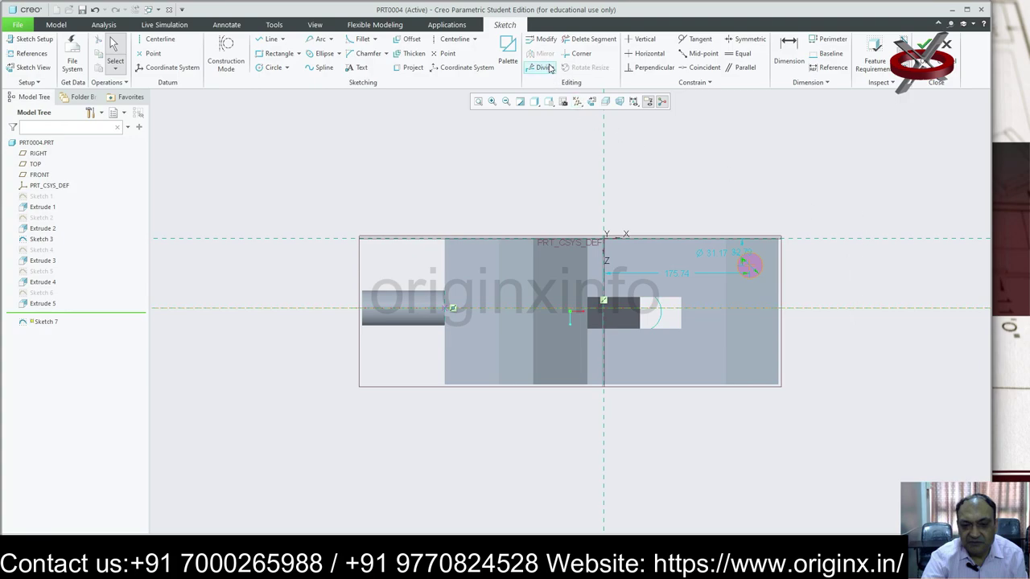
# Step: Select the circle and centerline, orbit to check them in 3D, and return face-on
pyautogui.click(762, 265)
pyautogui.keyDown('ctrl'); pyautogui.click(827, 309); pyautogui.keyUp('ctrl')
pyautogui.moveTo(857, 337)
pyautogui.mouseDown(button='middle')
pyautogui.moveTo(823, 368)
pyautogui.moveTo(668, 198)
pyautogui.mouseUp(button='middle')
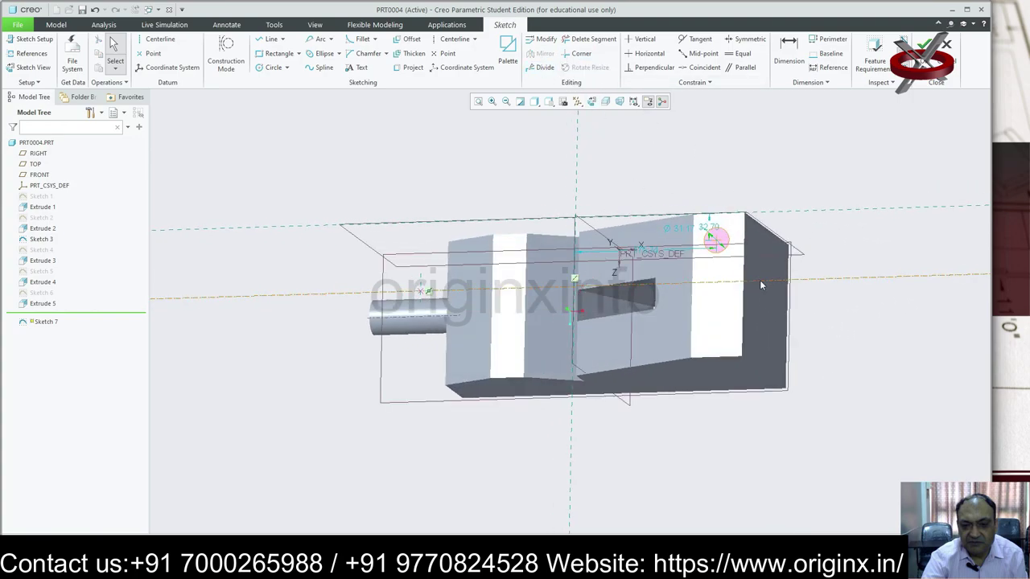
pyautogui.click(592, 101)
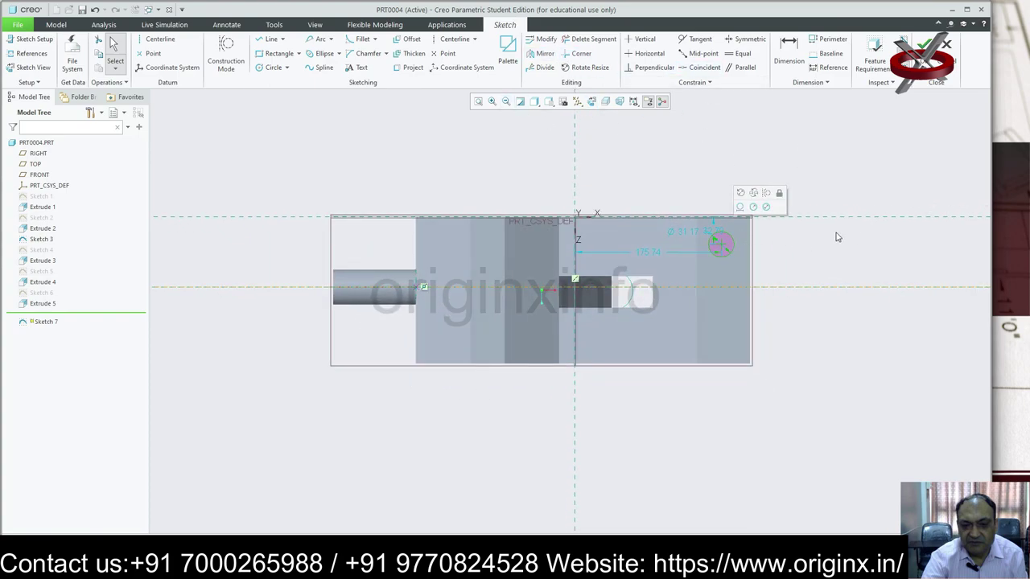
pyautogui.moveTo(787, 352)
pyautogui.mouseDown(button='middle')
pyautogui.moveTo(777, 315)
pyautogui.moveTo(786, 231)
pyautogui.mouseUp(button='middle')
pyautogui.click(577, 102)
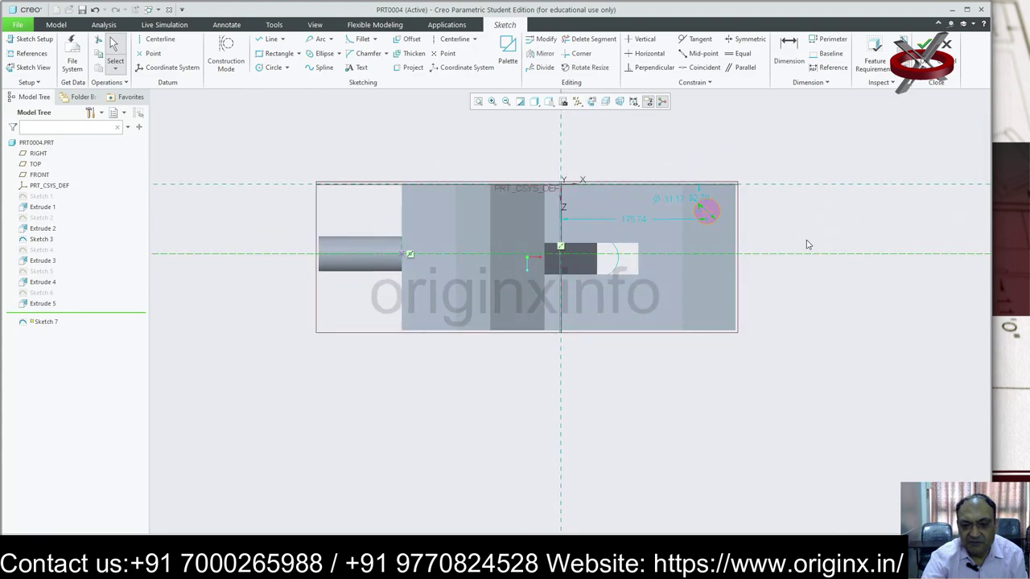
# Step: Draw a horizontal centerline through the part's middle, check the ⌀31.17 circle, and finish Sketch 7
pyautogui.click(160, 39)
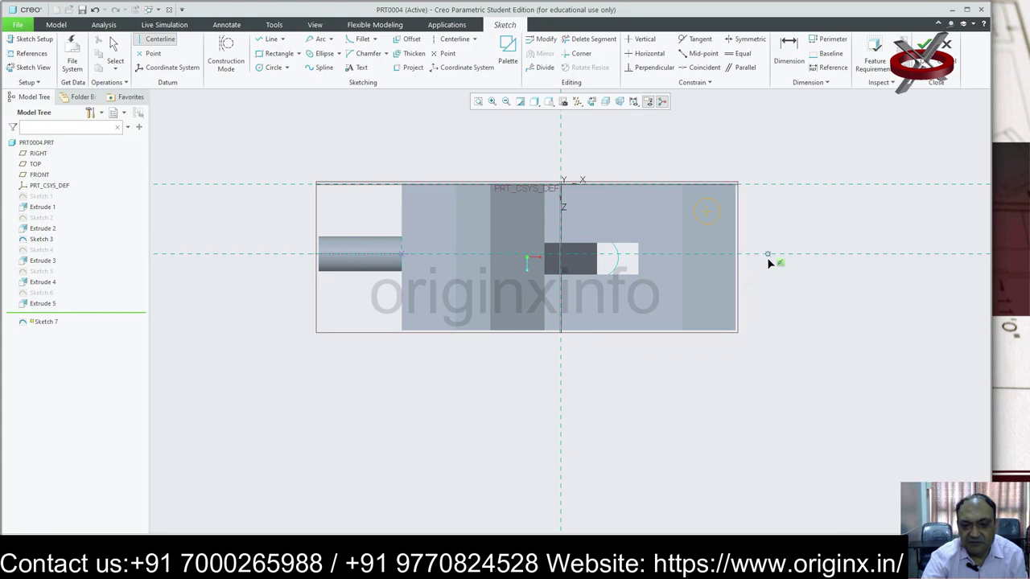
pyautogui.click(372, 253)
pyautogui.middleClick(825, 107)
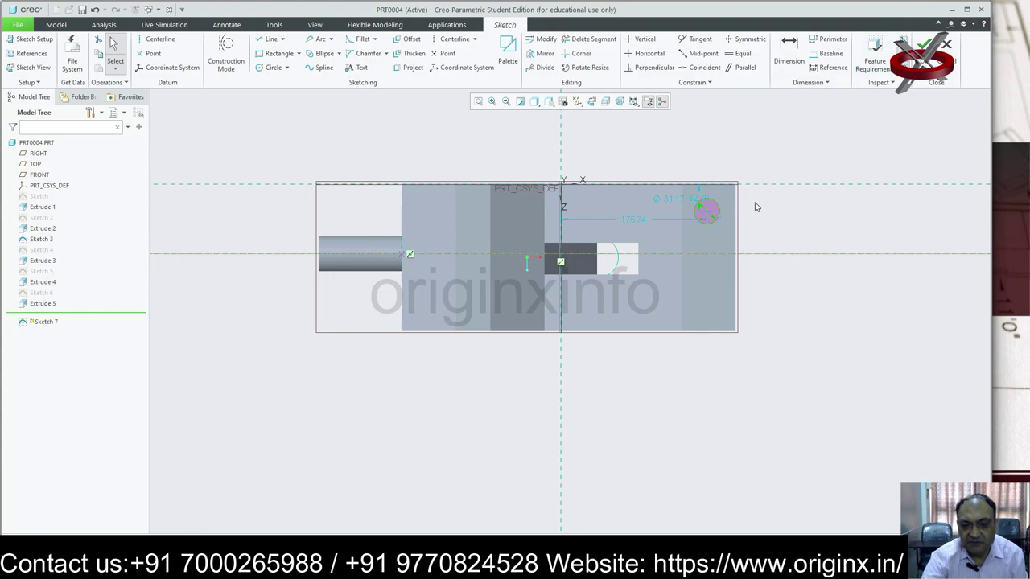
pyautogui.click(786, 259)
pyautogui.click(748, 256)
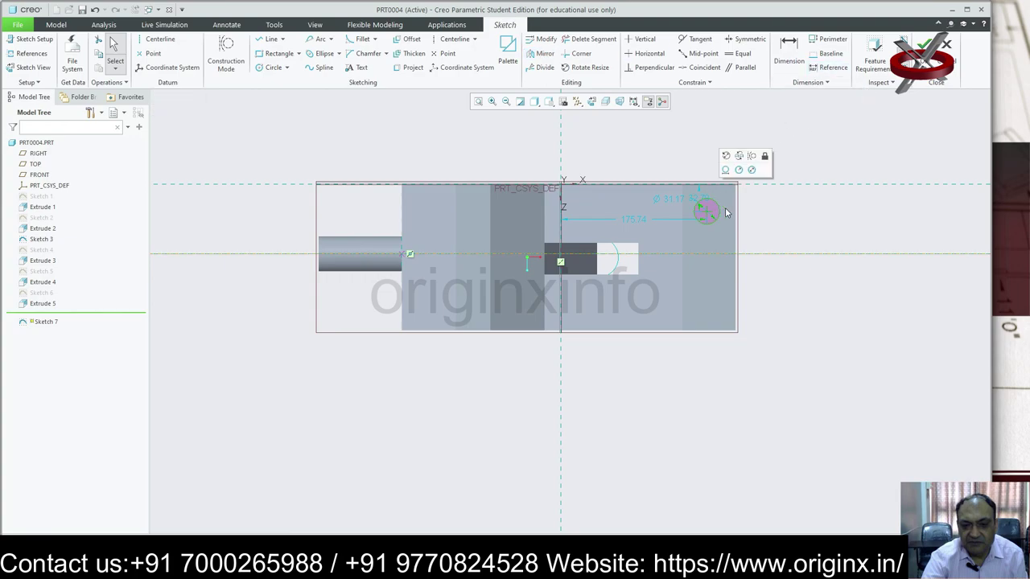
pyautogui.click(891, 297)
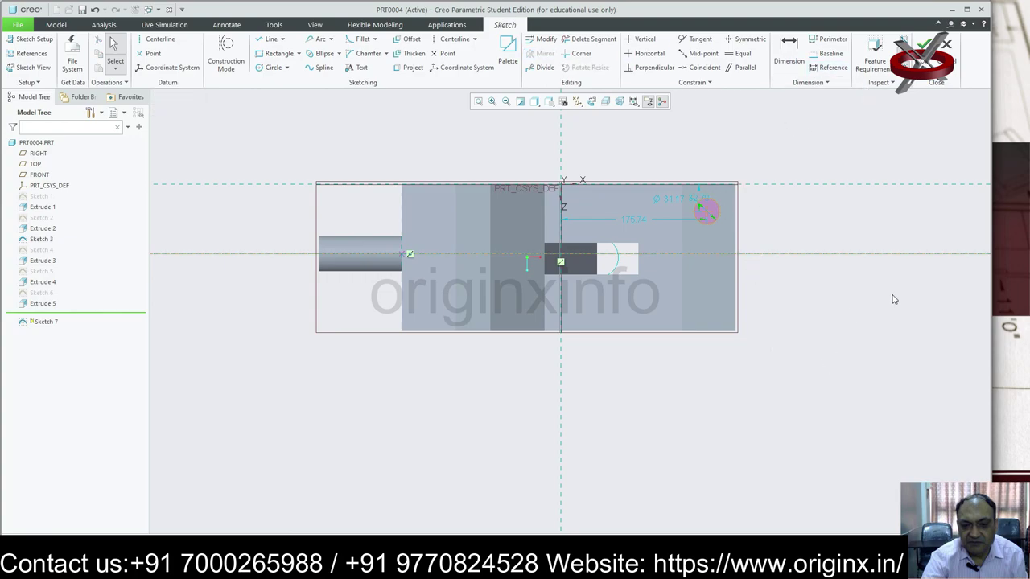
pyautogui.moveTo(767, 294); pyautogui.dragTo(878, 222, button='middle')
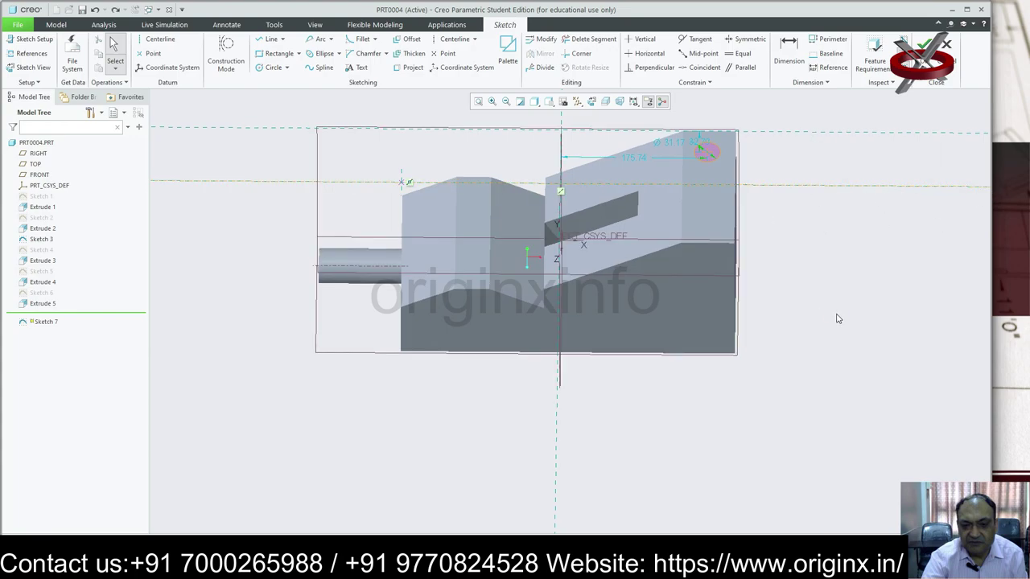
pyautogui.moveTo(819, 299); pyautogui.dragTo(830, 304, button='middle')
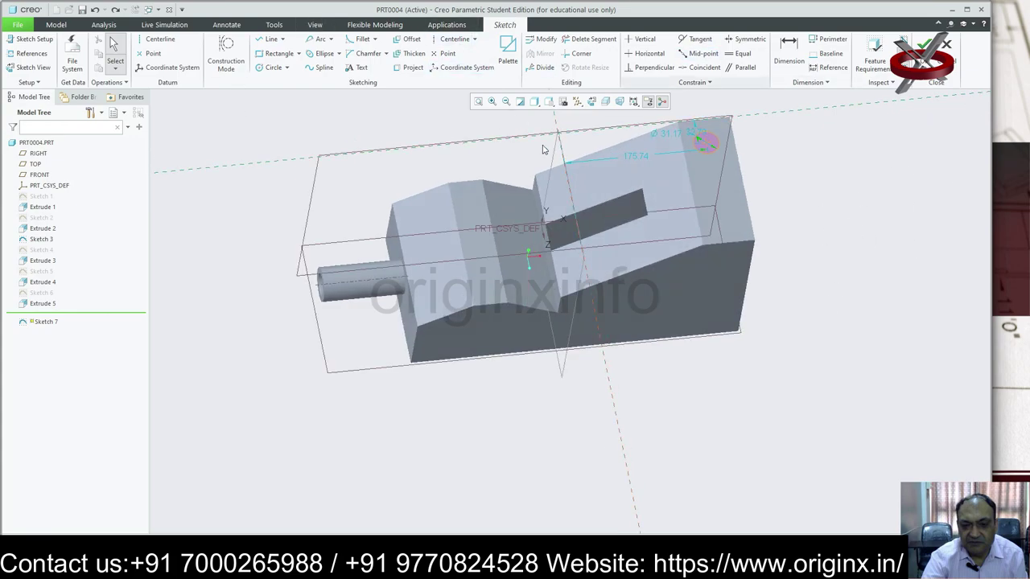
pyautogui.click(925, 44)
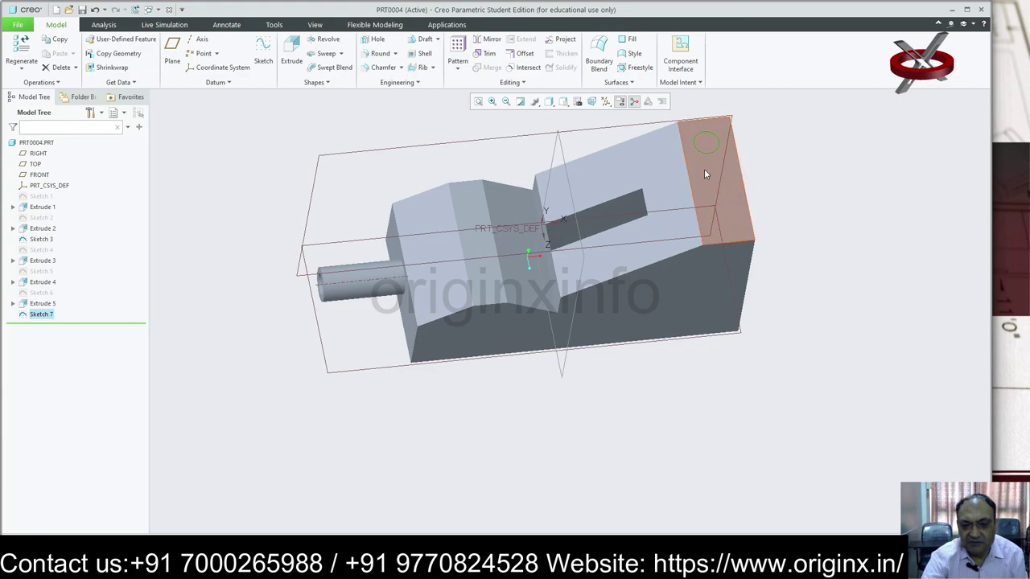
# Step: Start a new sketch on the rear block's end face and draw a horizontal centerline across it
pyautogui.click(708, 174)
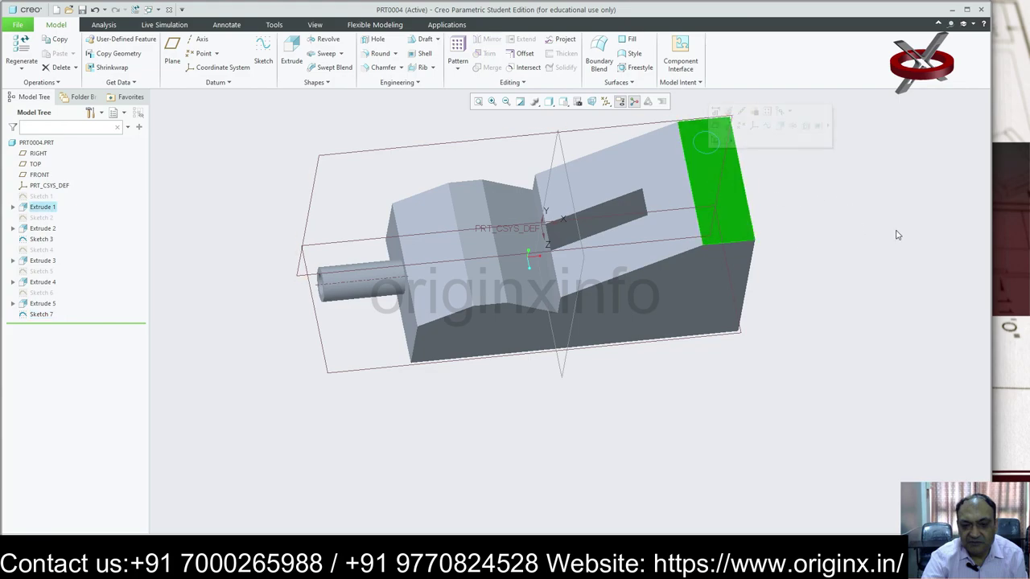
pyautogui.click(264, 53)
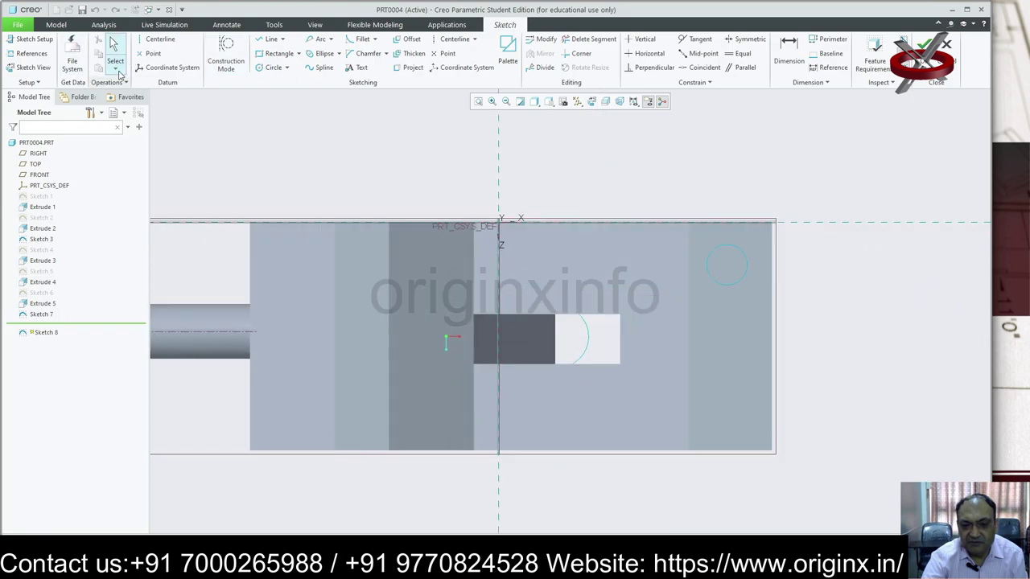
pyautogui.click(164, 40)
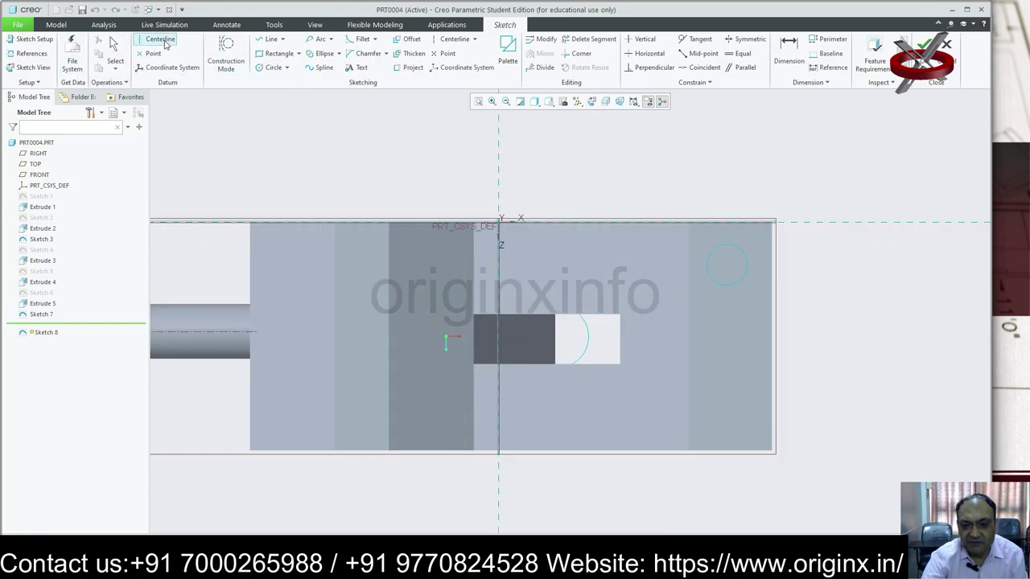
pyautogui.click(773, 339)
pyautogui.click(308, 338)
pyautogui.middleClick(807, 339)
pyautogui.click(545, 53)
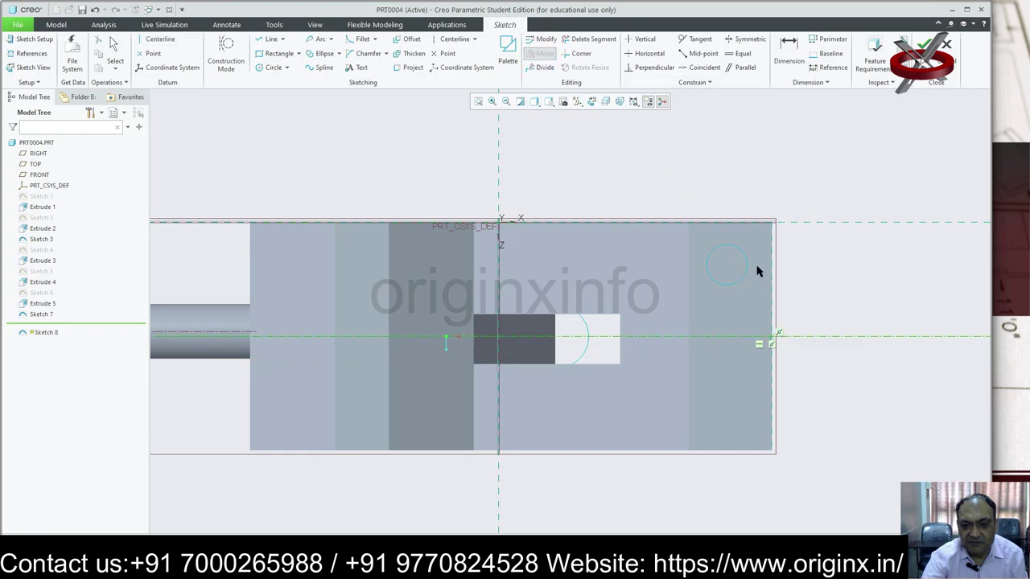
pyautogui.middleClick(745, 258)
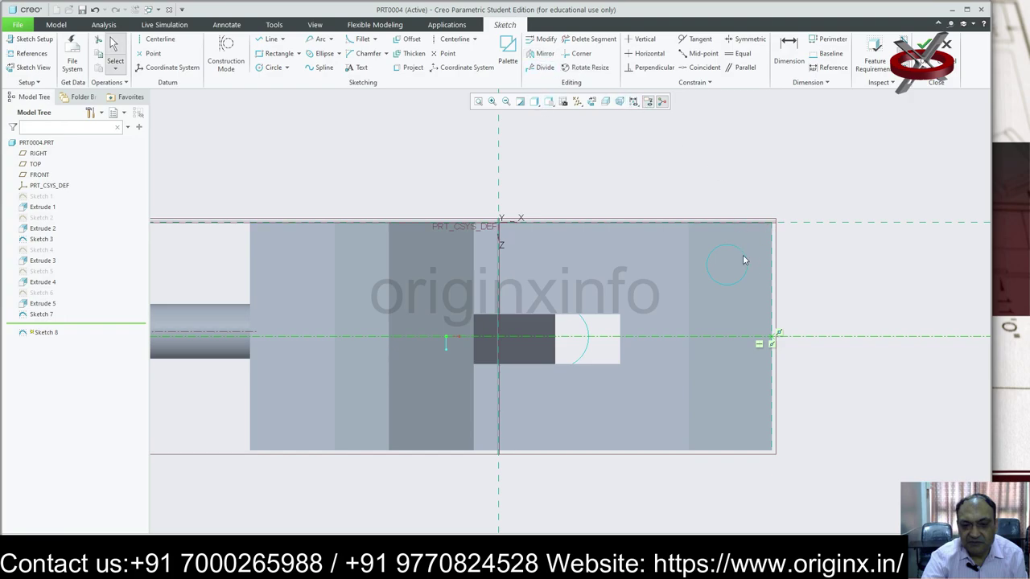
# Step: Delete the horizontal centerline from the new sketch
pyautogui.moveTo(749, 253); pyautogui.dragTo(750, 199, button='middle')
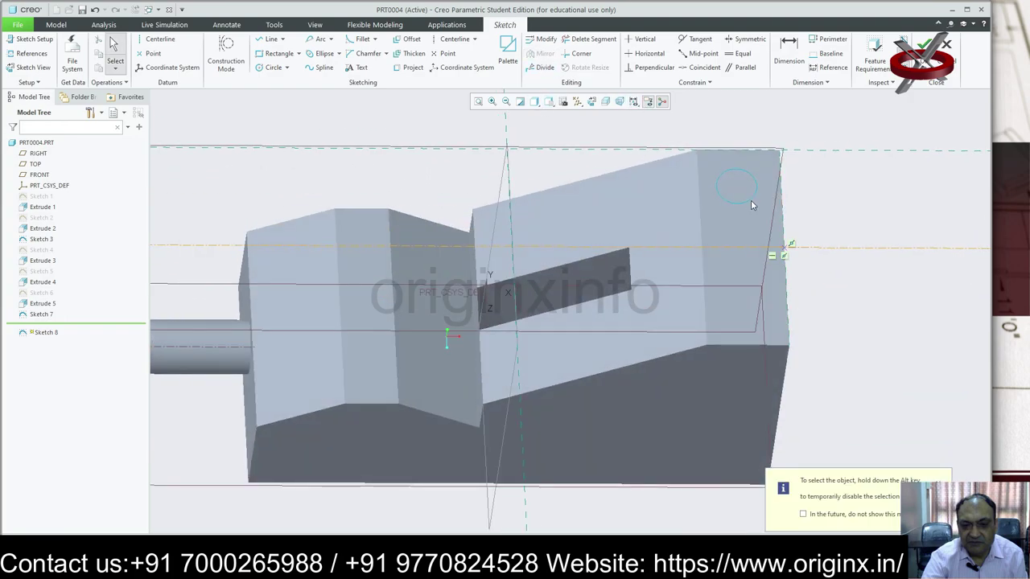
pyautogui.click(563, 66)
pyautogui.click(877, 366)
pyautogui.click(841, 248)
pyautogui.press('Delete')
# Step: Select Sketch 7 in the model tree and exit the incomplete sketch, confirming Yes
pyautogui.scroll(-3, 755, 203)
pyautogui.scroll(-2, 785, 282)
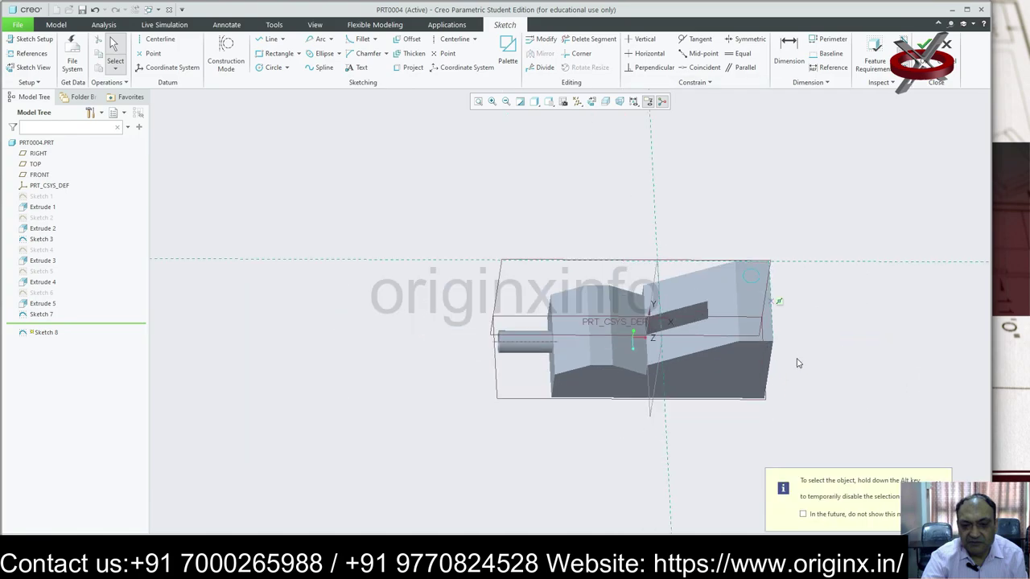
pyautogui.moveTo(797, 361)
pyautogui.mouseDown(button='middle')
pyautogui.moveTo(818, 357)
pyautogui.moveTo(780, 366)
pyautogui.moveTo(797, 375)
pyautogui.mouseUp(button='middle')
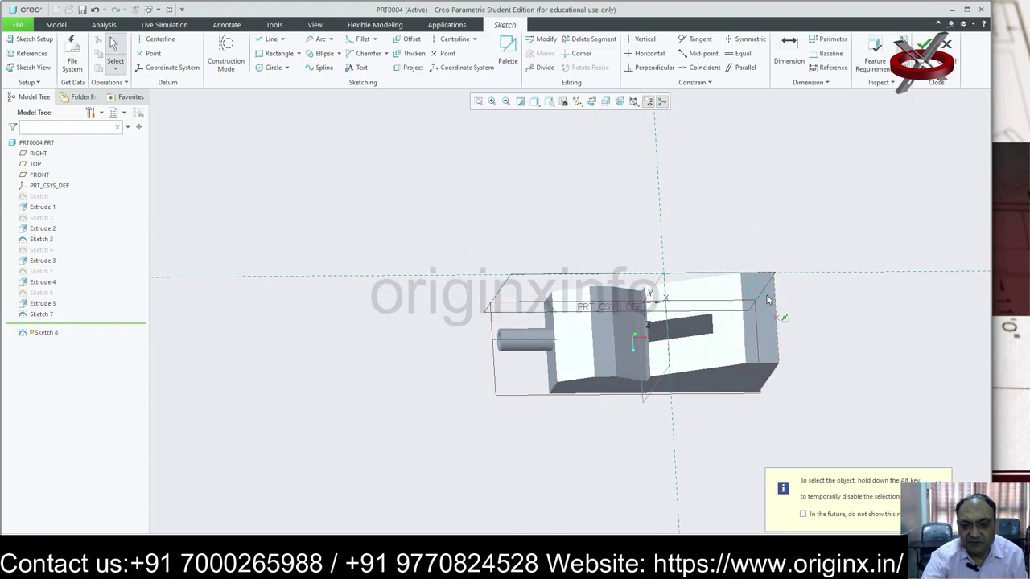
pyautogui.click(36, 314)
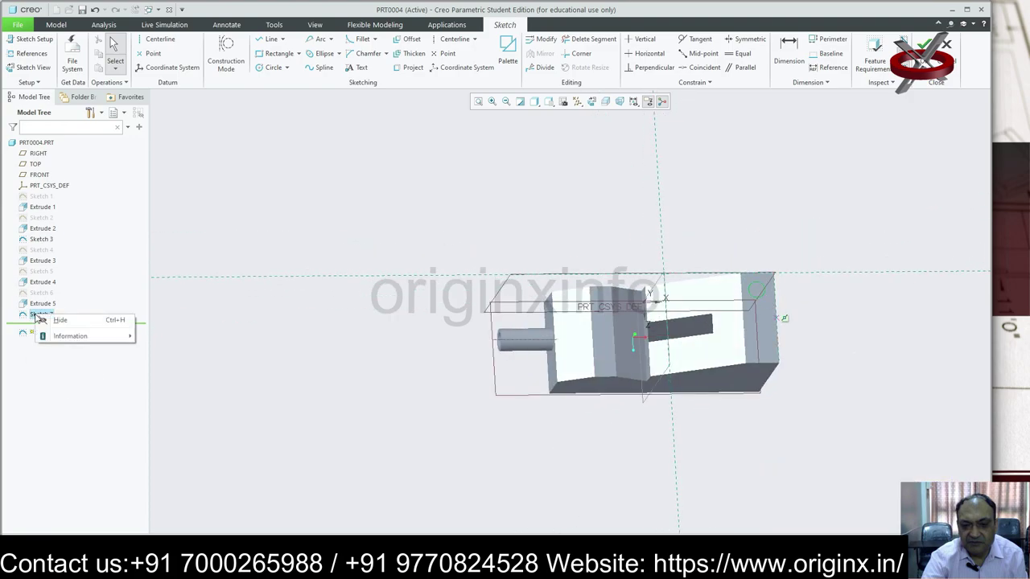
pyautogui.moveTo(986, 300)
pyautogui.mouseDown(button='middle')
pyautogui.moveTo(991, 238)
pyautogui.moveTo(982, 272)
pyautogui.mouseUp(button='middle')
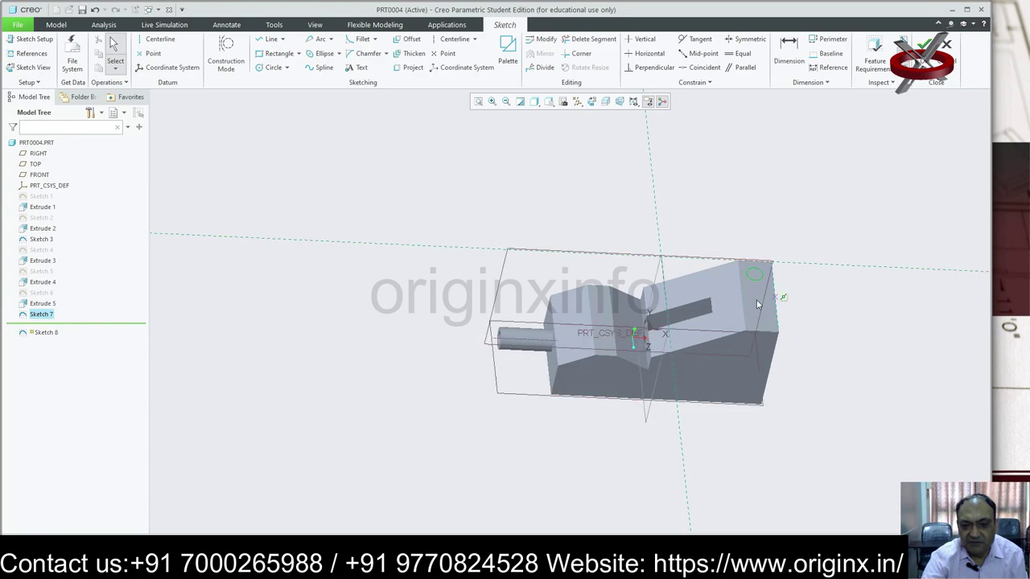
pyautogui.click(925, 43)
pyautogui.click(518, 306)
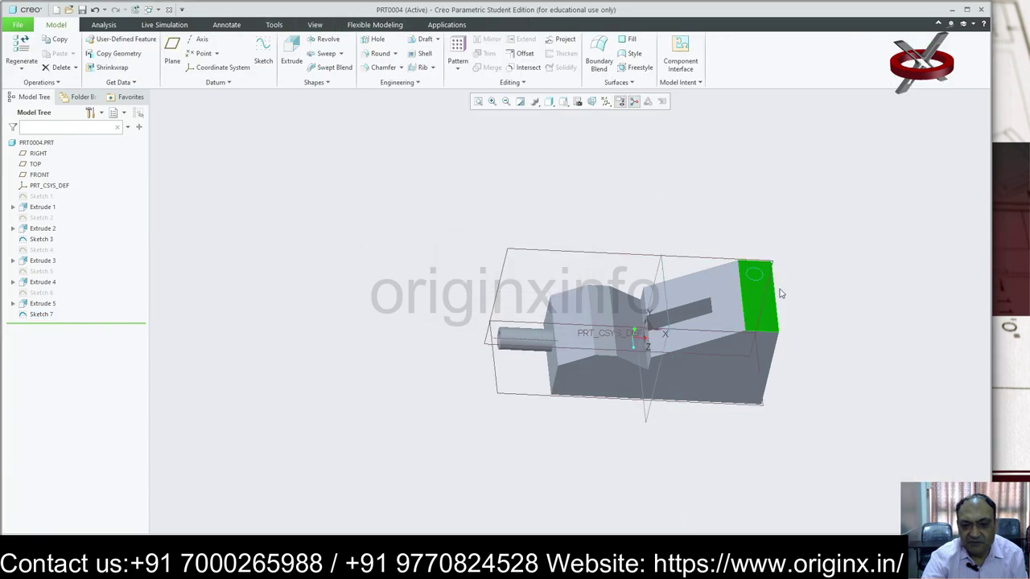
# Step: Delete Sketch 7 and start a new face-on sketch on the block's right end face
pyautogui.click(758, 286)
pyautogui.press('Delete')
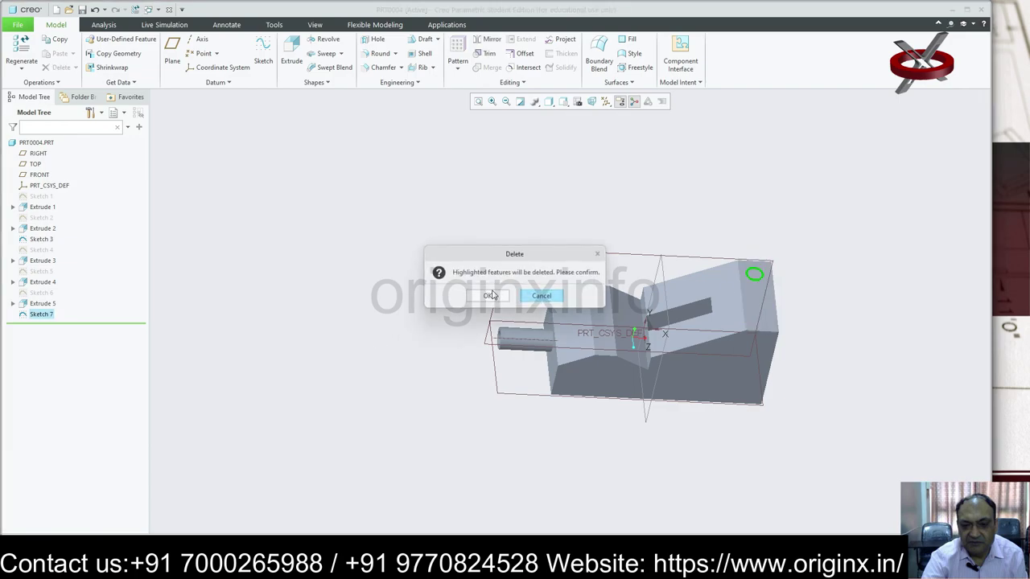
pyautogui.click(491, 296)
pyautogui.click(263, 52)
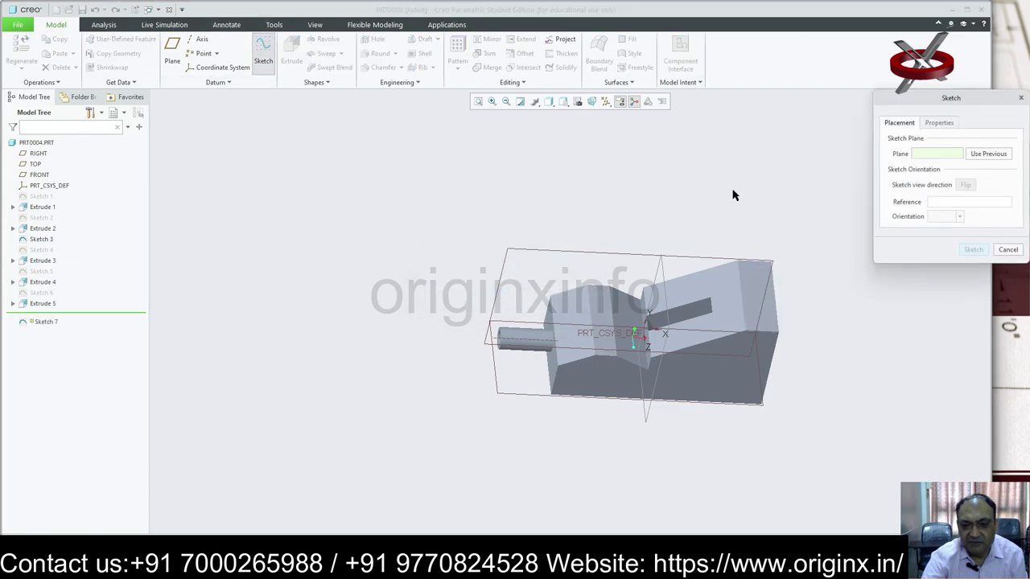
pyautogui.click(748, 285)
pyautogui.click(974, 249)
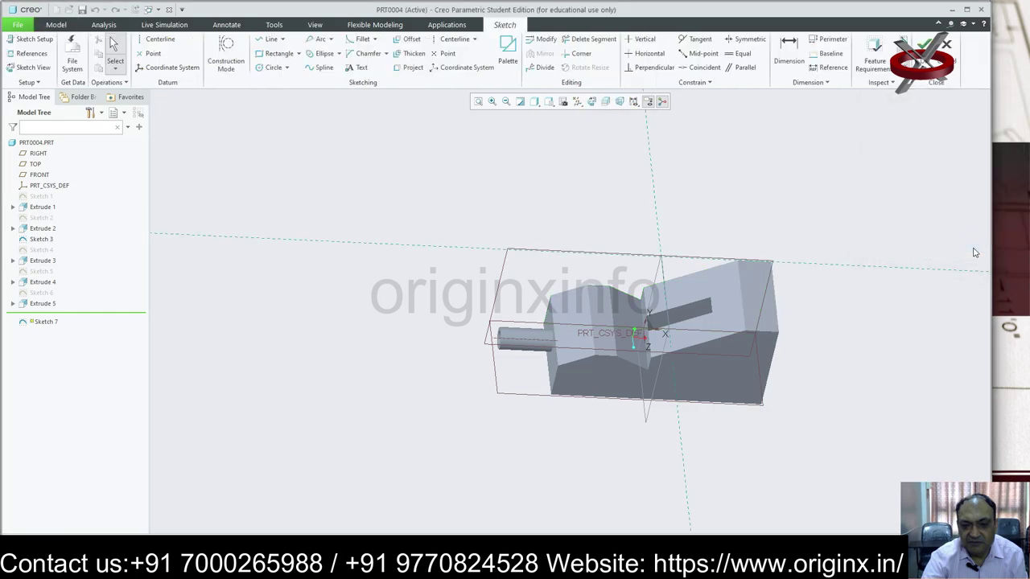
pyautogui.click(592, 102)
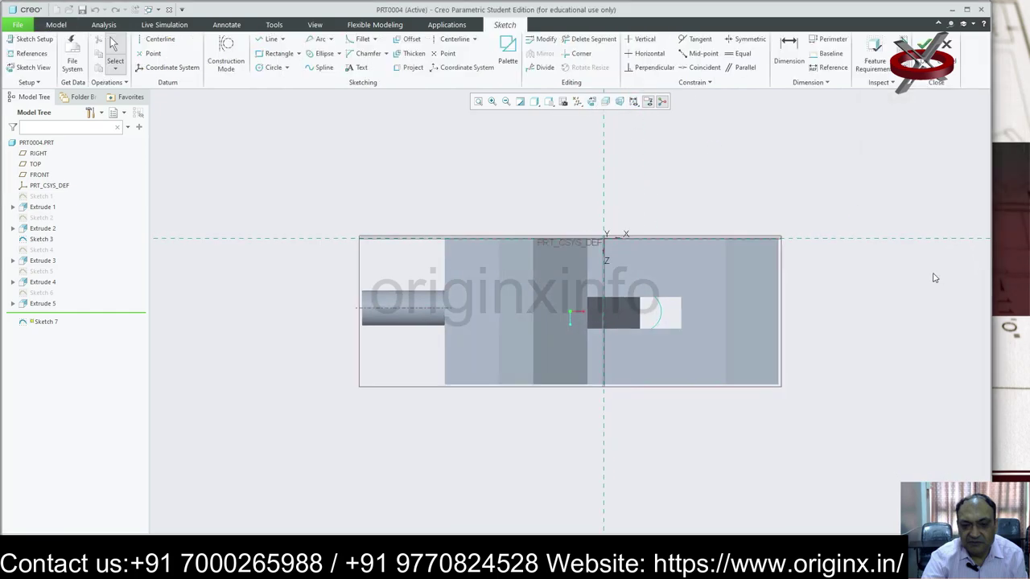
# Step: Draw a corner rectangle near the top right and a horizontal centerline at mid-height
pyautogui.click(299, 53)
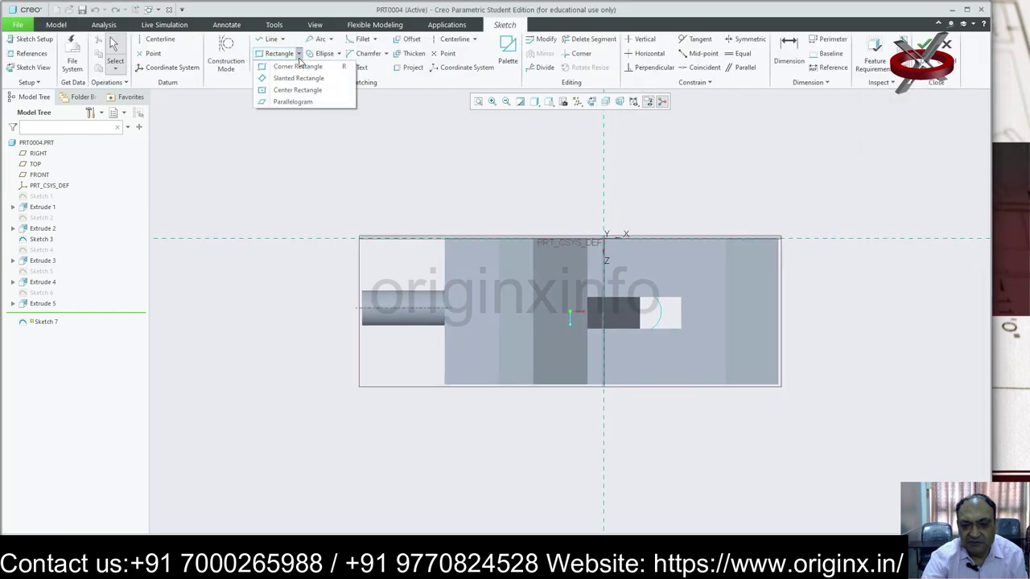
pyautogui.click(299, 67)
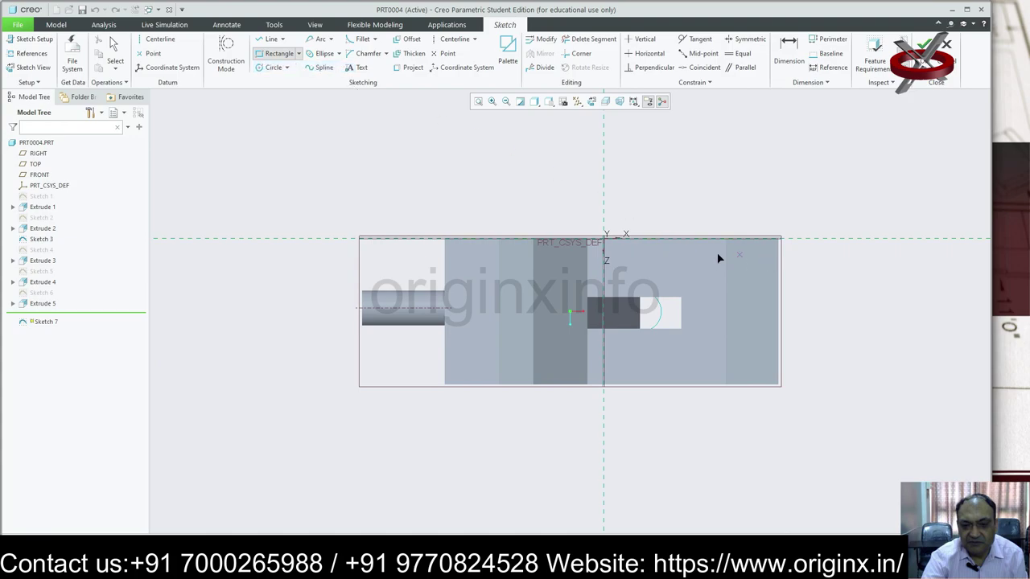
pyautogui.click(765, 277)
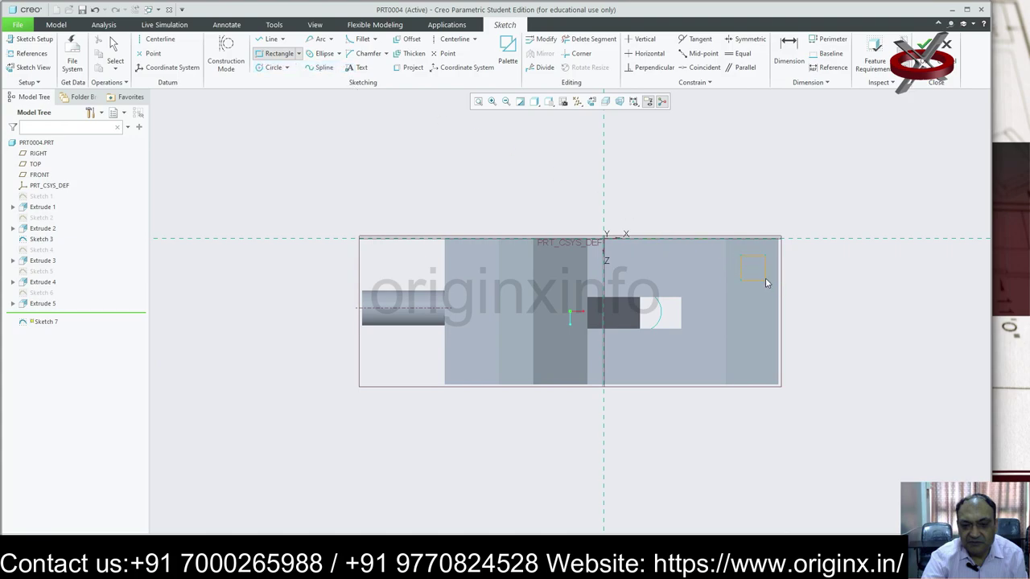
pyautogui.middleClick(832, 276)
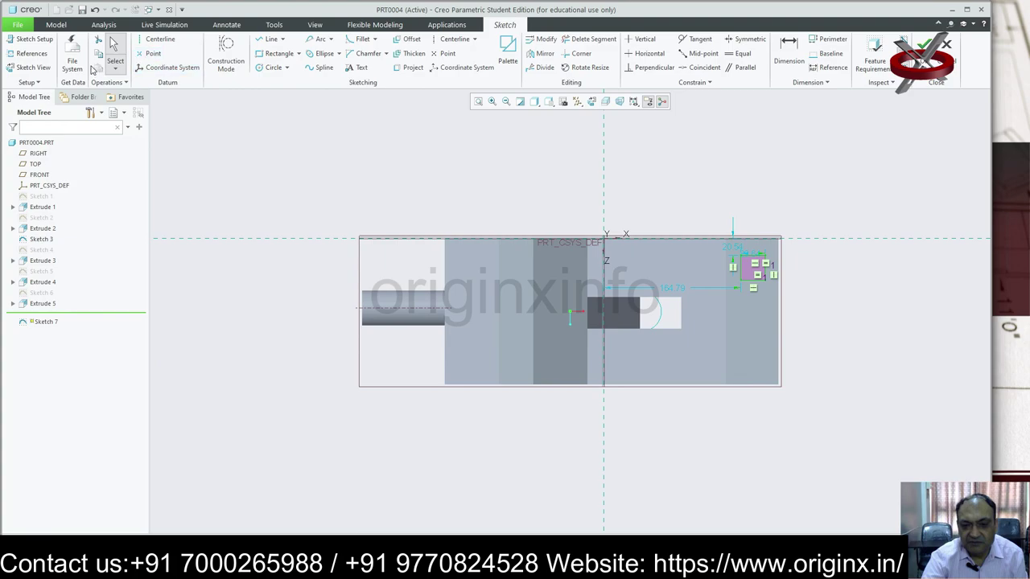
pyautogui.click(158, 42)
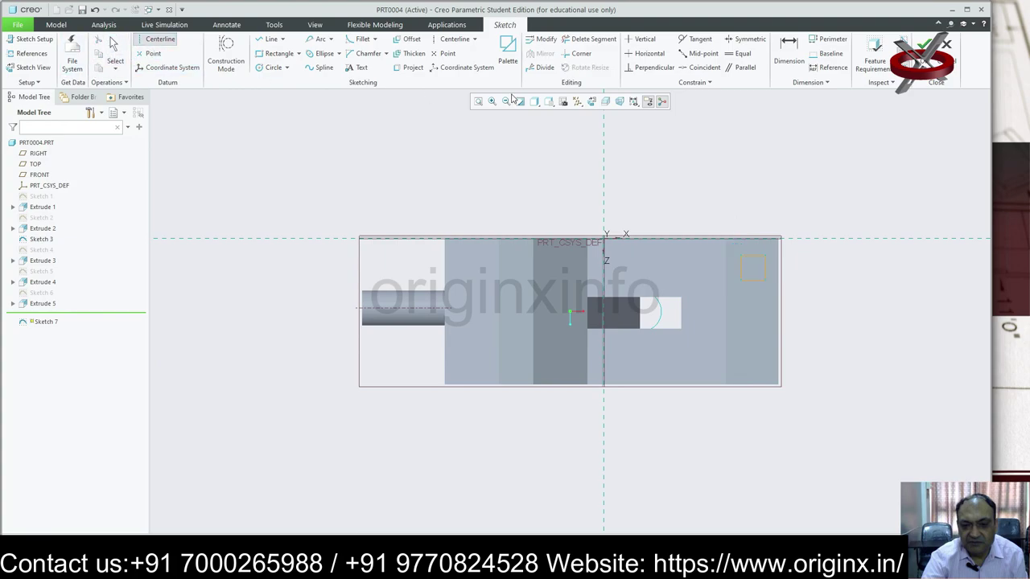
pyautogui.click(780, 313)
pyautogui.click(346, 314)
pyautogui.middleClick(346, 314)
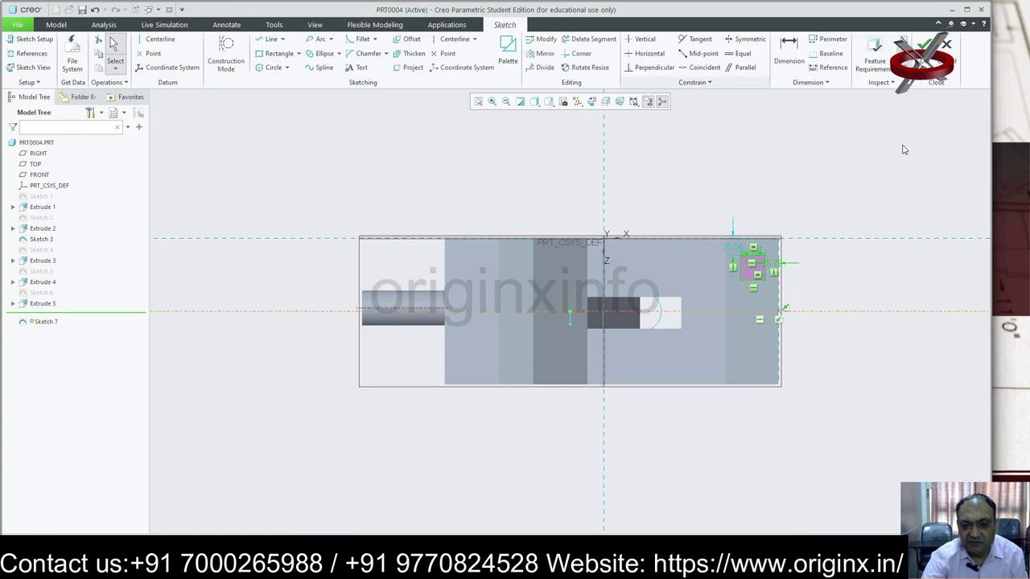
pyautogui.moveTo(873, 314)
pyautogui.mouseDown(button='middle')
pyautogui.moveTo(792, 310)
pyautogui.moveTo(784, 273)
pyautogui.mouseUp(button='middle')
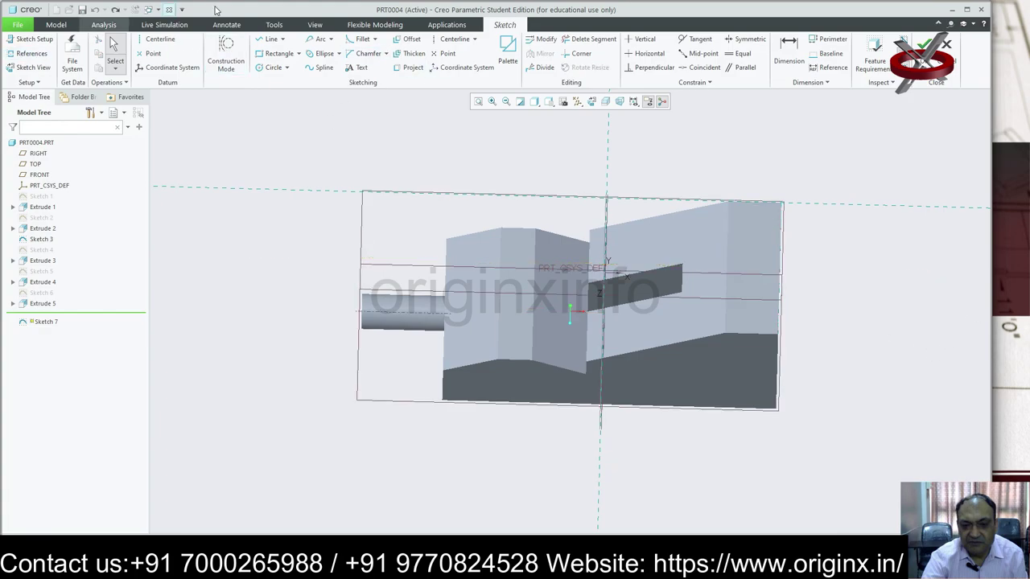
pyautogui.click(591, 102)
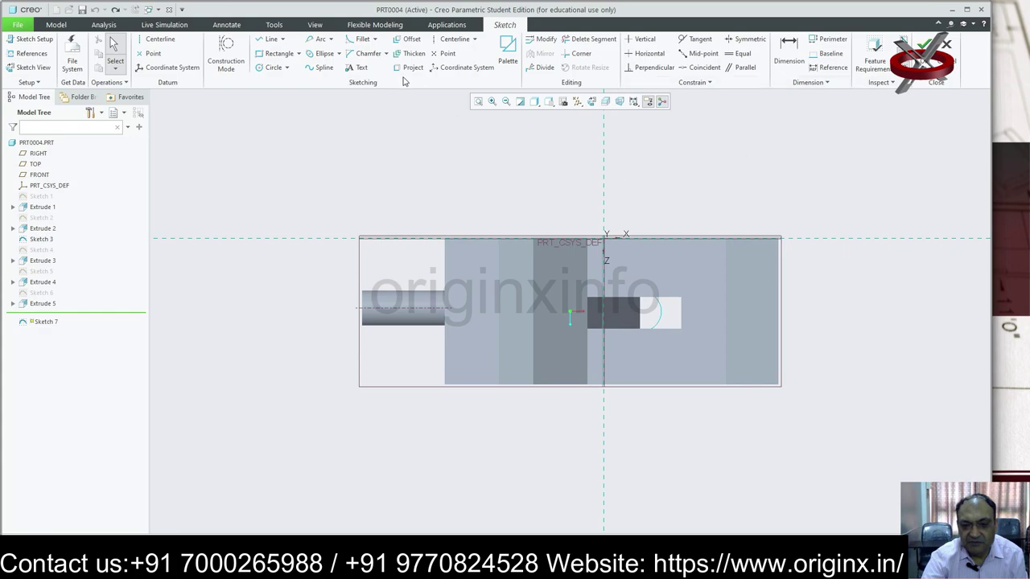
# Step: Redraw the corner rectangle near the top right and the mid-height horizontal centerline
pyautogui.click(299, 53)
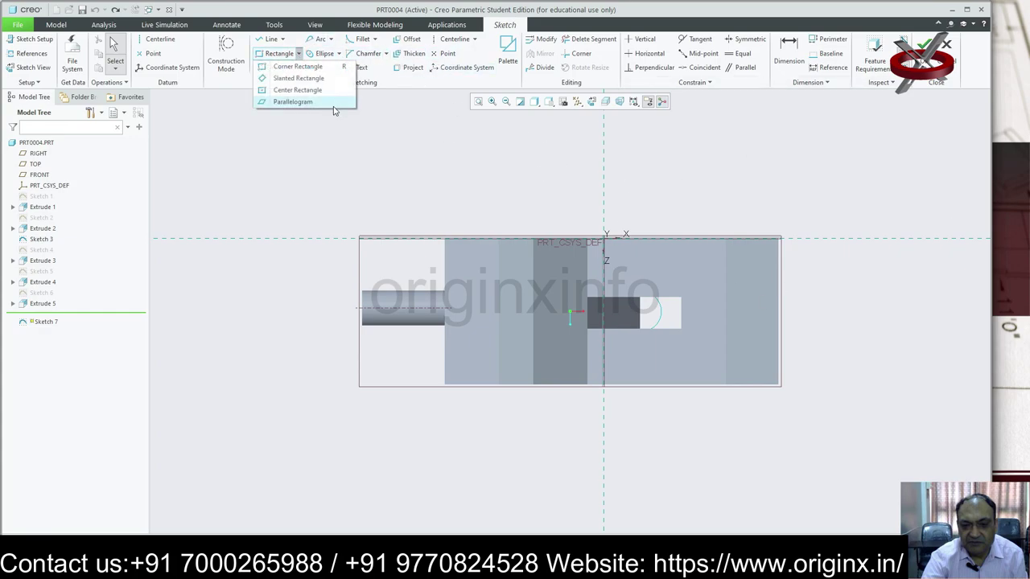
pyautogui.click(291, 65)
pyautogui.click(768, 282)
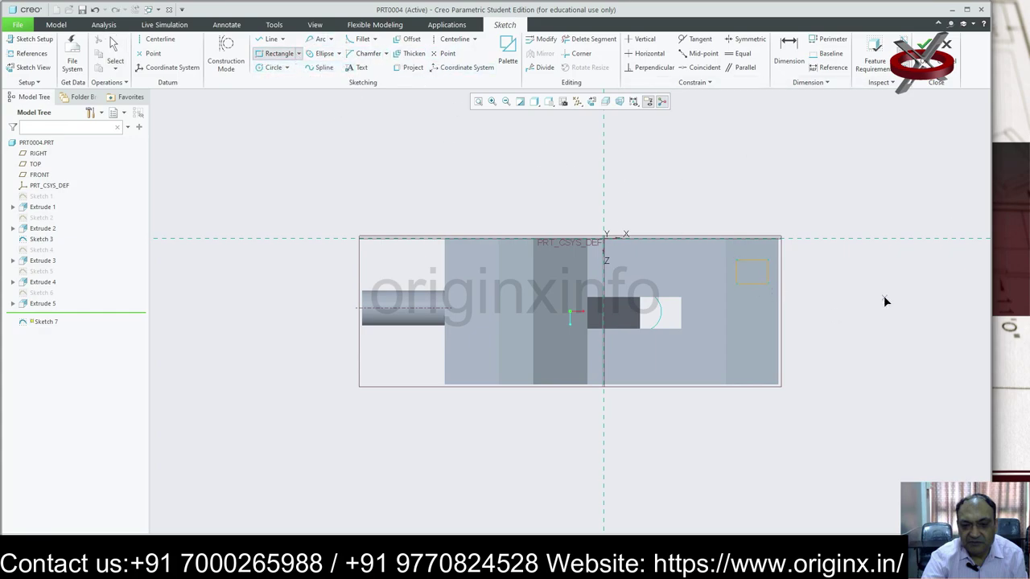
pyautogui.click(113, 47)
pyautogui.click(157, 39)
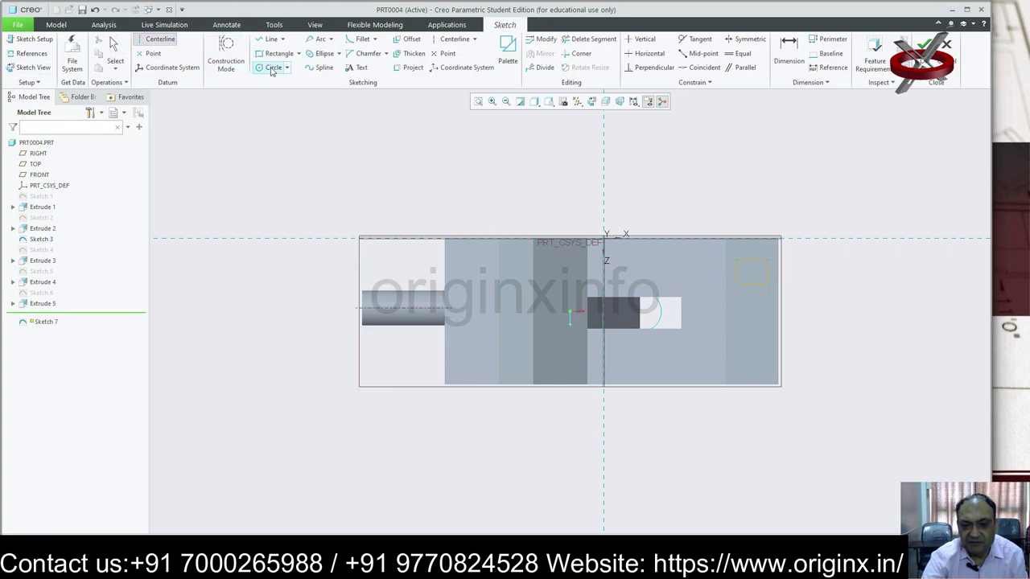
pyautogui.click(778, 313)
pyautogui.click(336, 313)
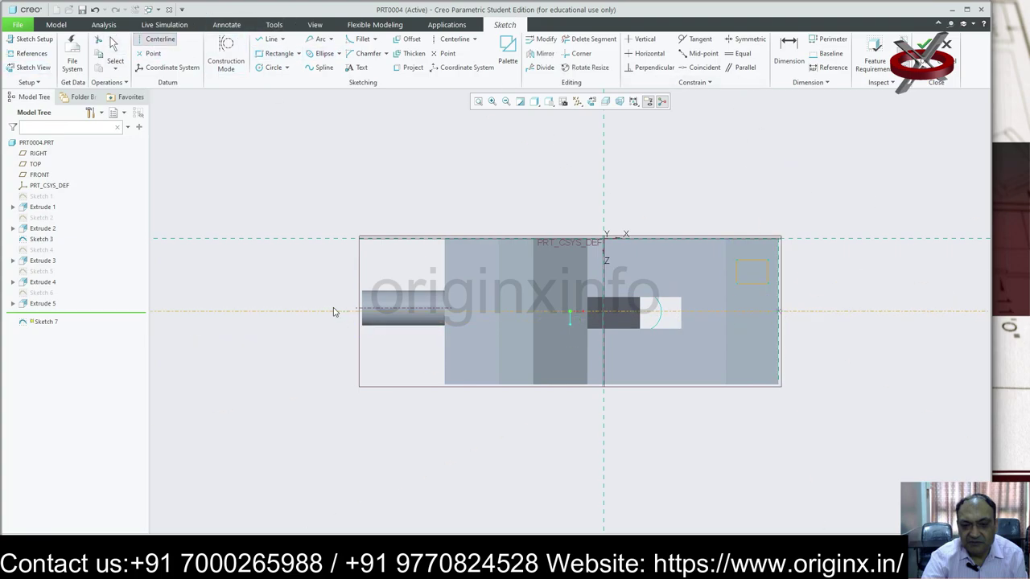
pyautogui.middleClick(338, 314)
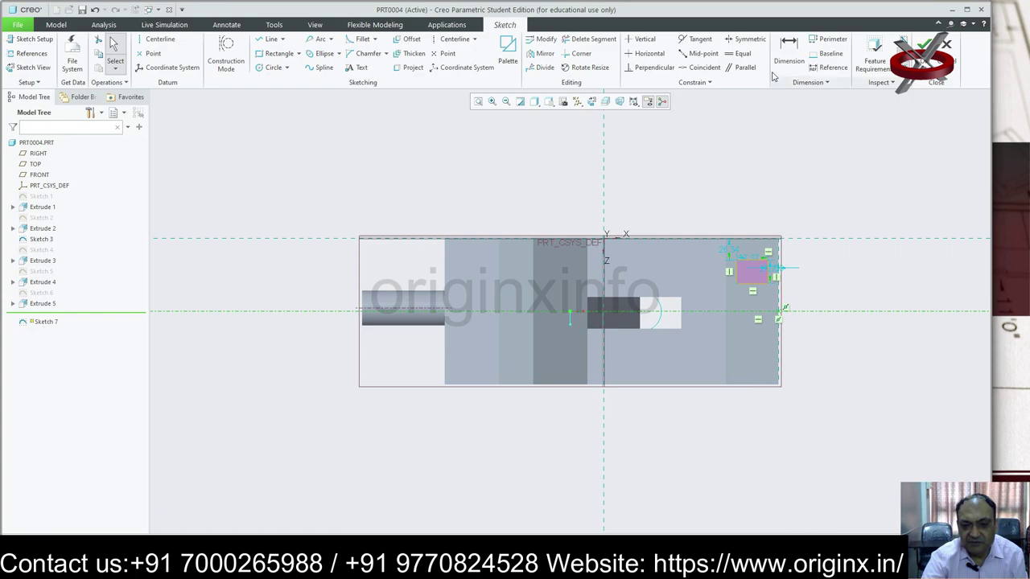
# Step: Select the pink rectangle and start mirroring it
pyautogui.click(541, 53)
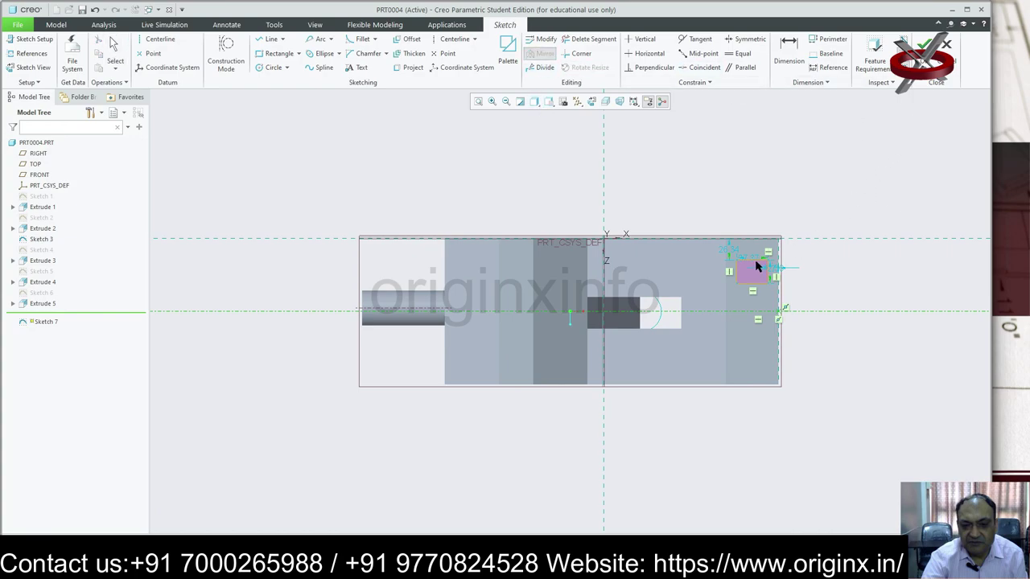
pyautogui.middleClick(876, 317)
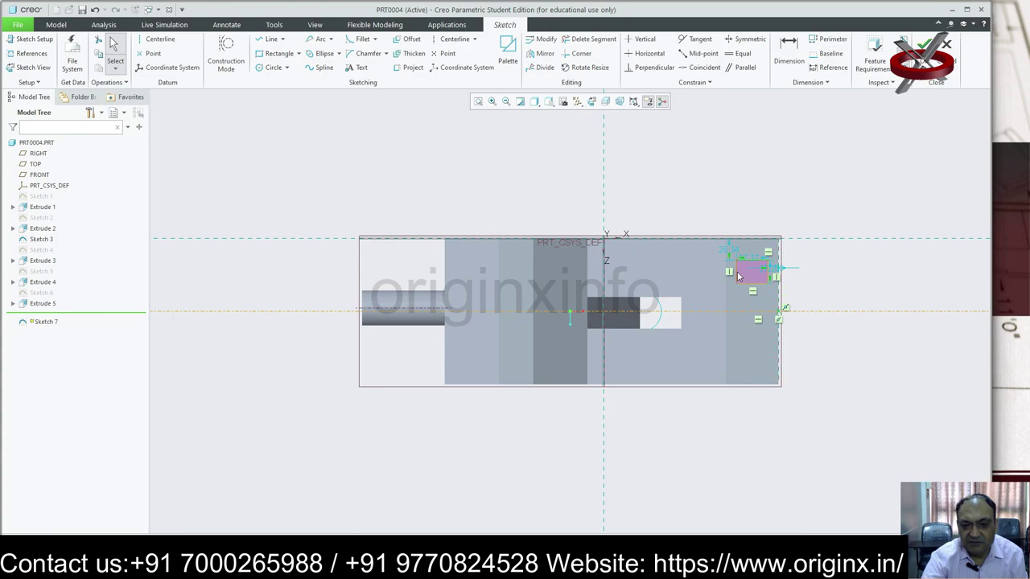
pyautogui.click(772, 280)
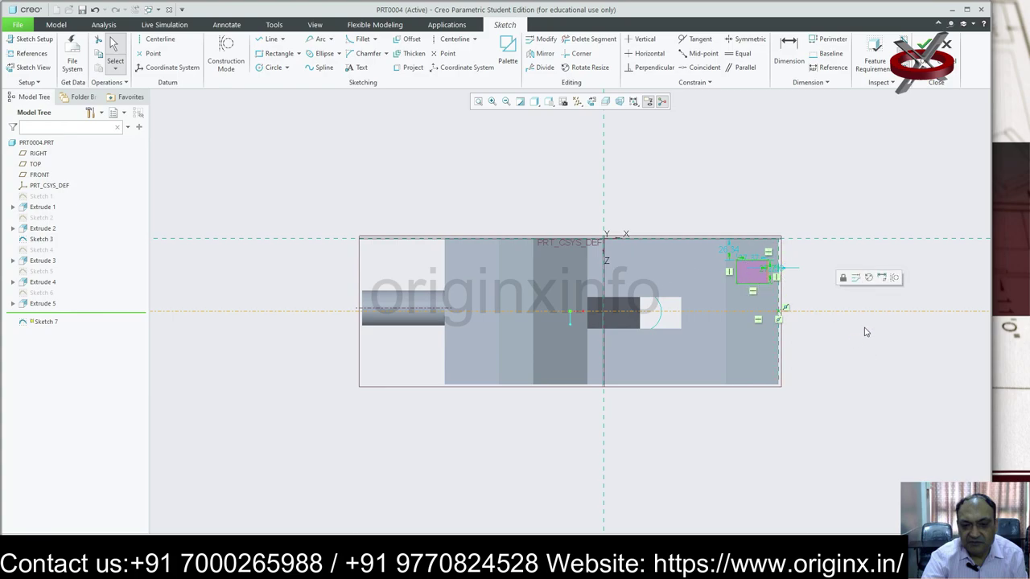
pyautogui.click(866, 322)
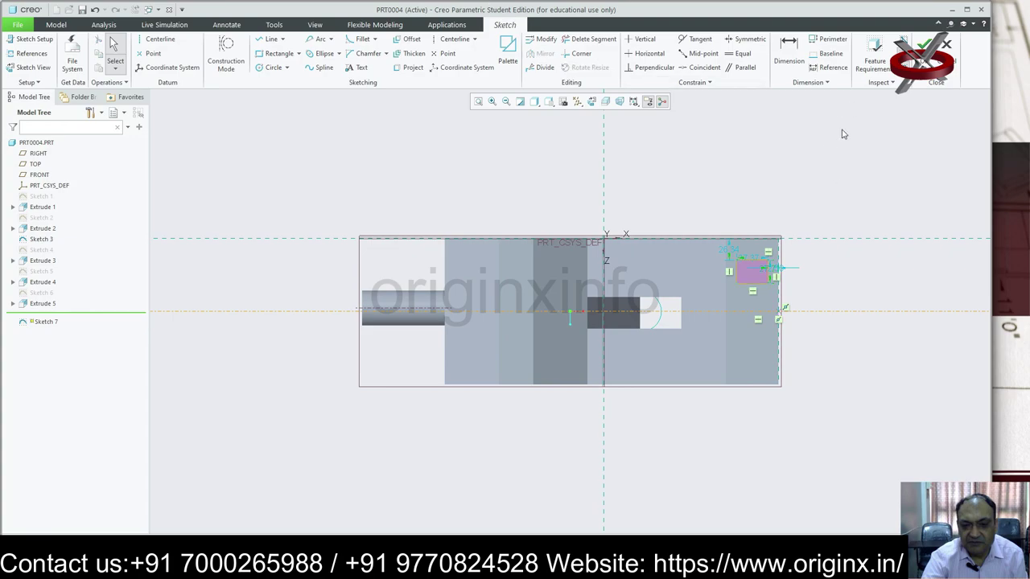
pyautogui.click(752, 268)
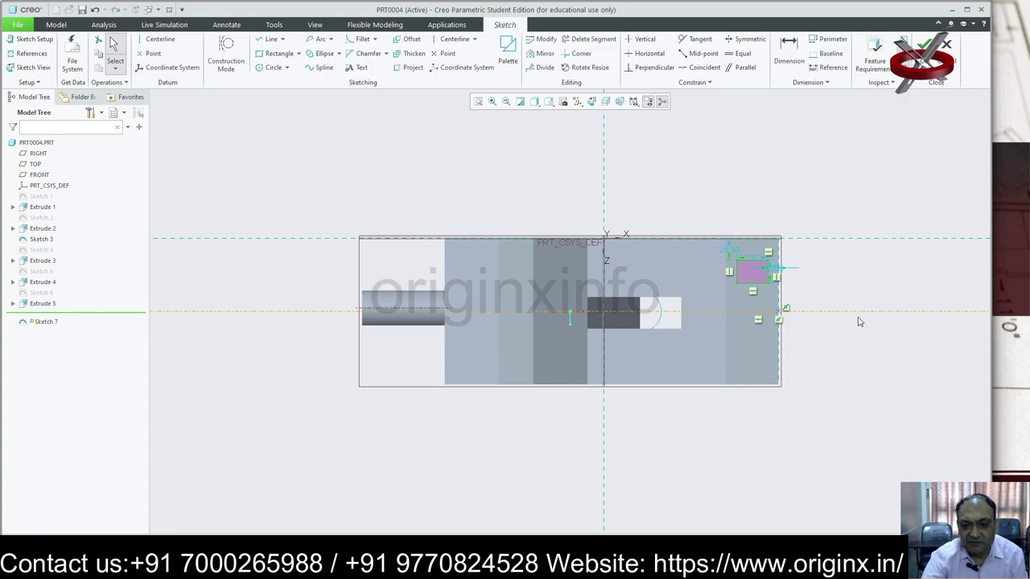
pyautogui.click(541, 53)
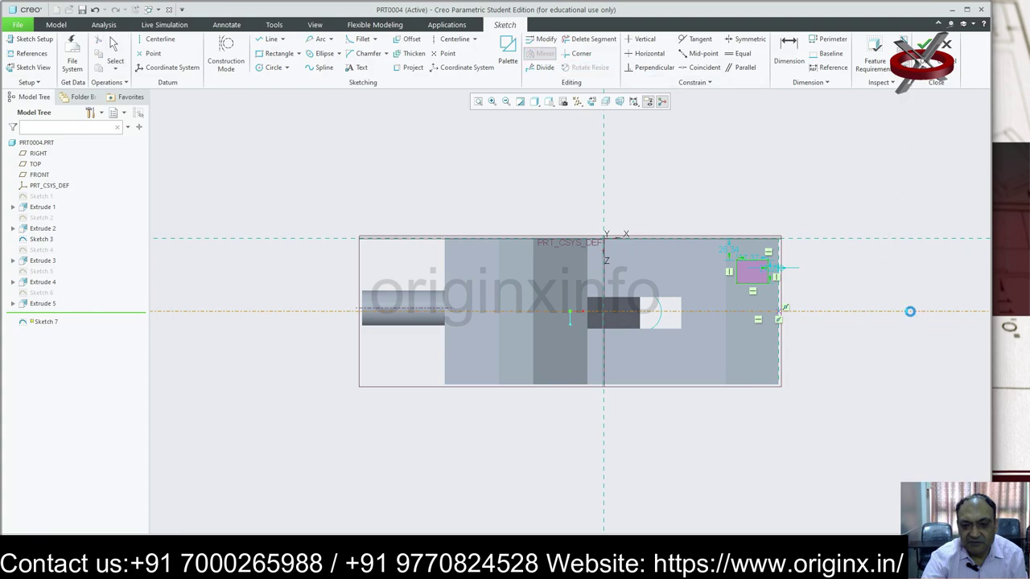
# Step: Mirror the rectangle below the horizontal centerline and orbit to check both rectangles in 3D
pyautogui.click(909, 311)
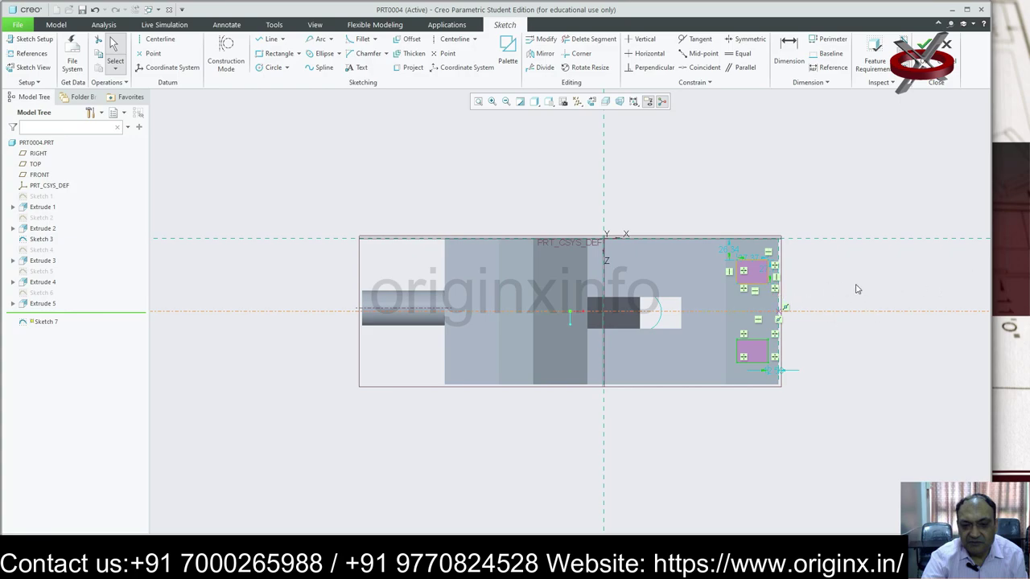
pyautogui.scroll(-1, 858, 288)
pyautogui.scroll(-1, 845, 297)
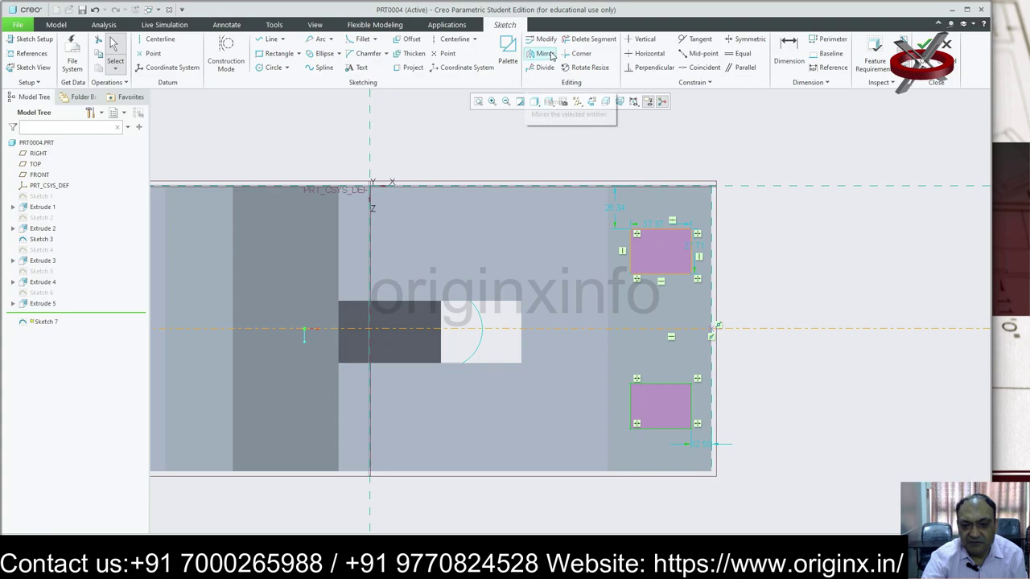
pyautogui.scroll(2, 786, 393)
pyautogui.moveTo(777, 395)
pyautogui.mouseDown(button='middle')
pyautogui.moveTo(788, 352)
pyautogui.moveTo(868, 342)
pyautogui.mouseUp(button='middle')
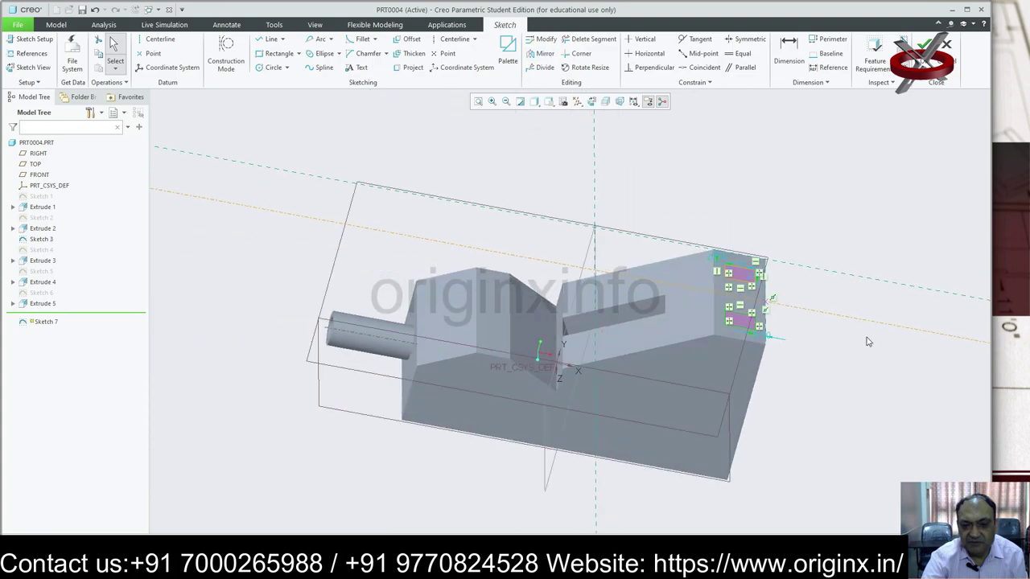
# Step: Finish the two-rectangle sketch, try an extruded cut, then undo that first attempt
pyautogui.click(924, 44)
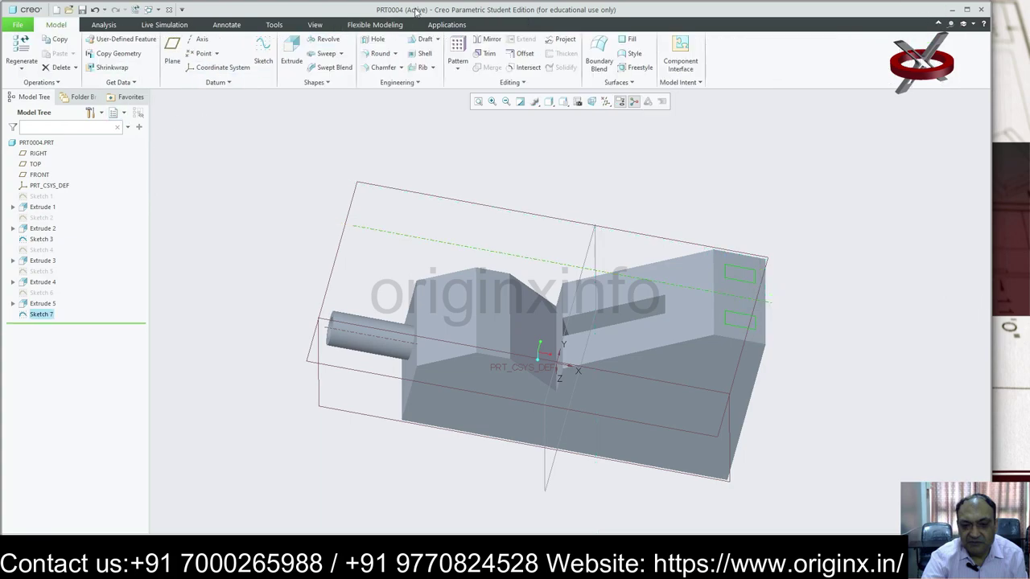
pyautogui.click(291, 53)
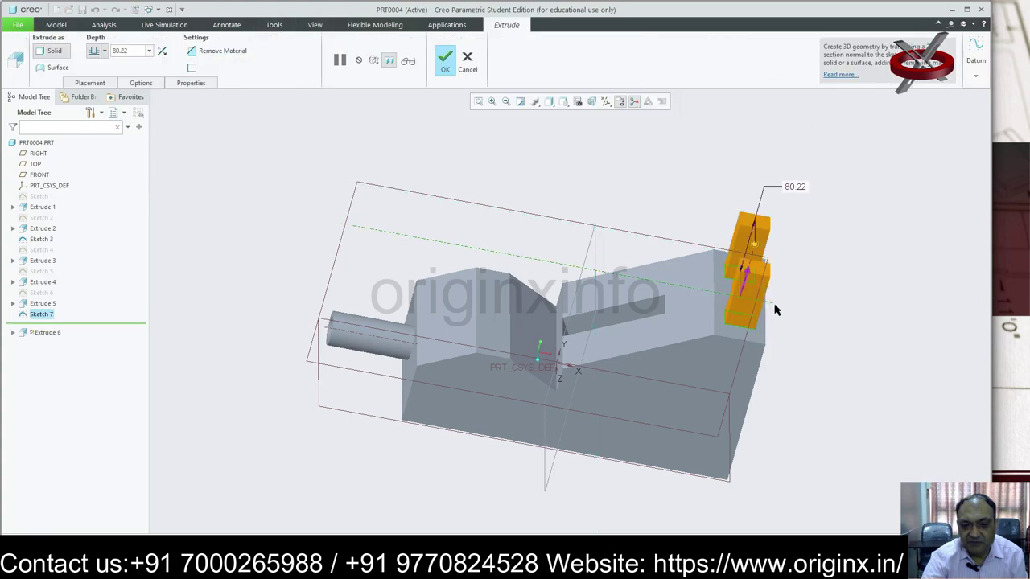
pyautogui.moveTo(755, 256); pyautogui.dragTo(675, 530)
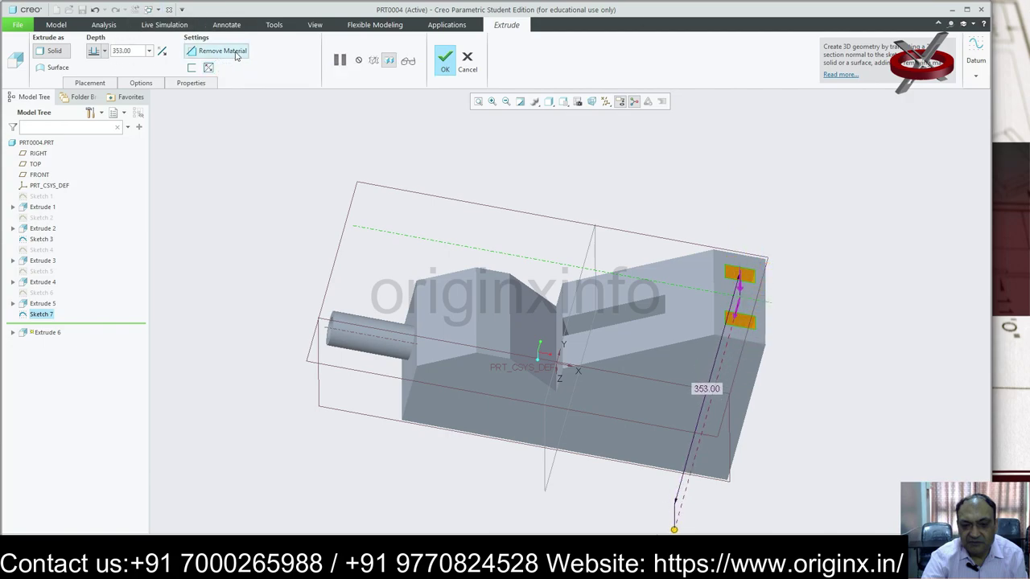
pyautogui.click(452, 71)
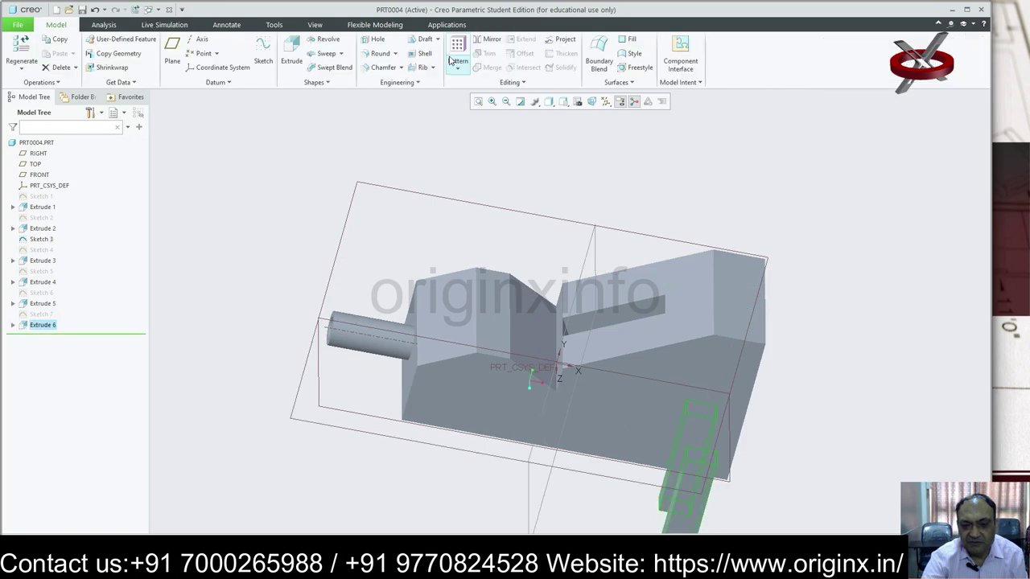
pyautogui.moveTo(851, 241)
pyautogui.mouseDown(button='middle')
pyautogui.moveTo(782, 276)
pyautogui.moveTo(784, 305)
pyautogui.mouseUp(button='middle')
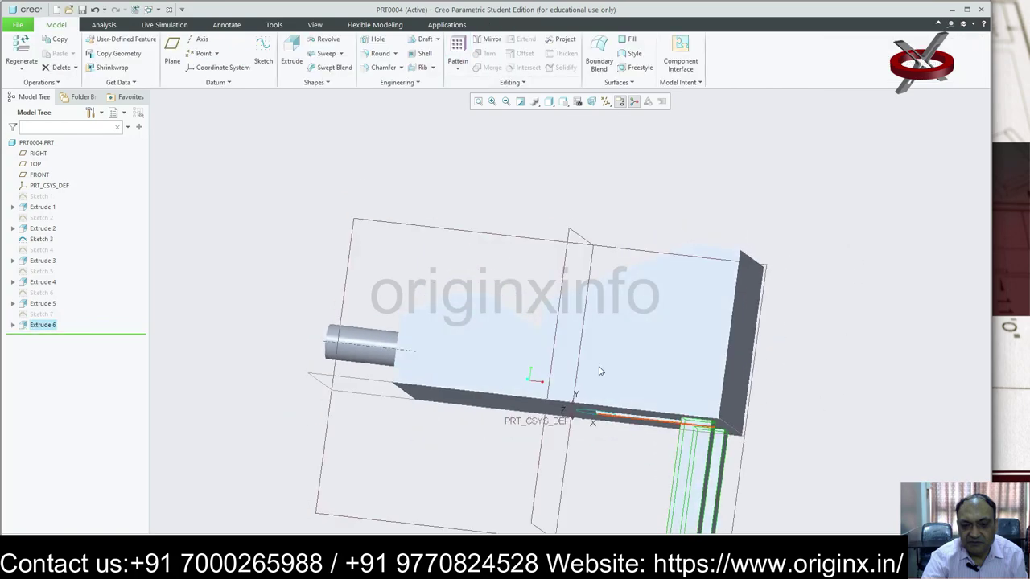
pyautogui.hotkey('ctrl', 'z')
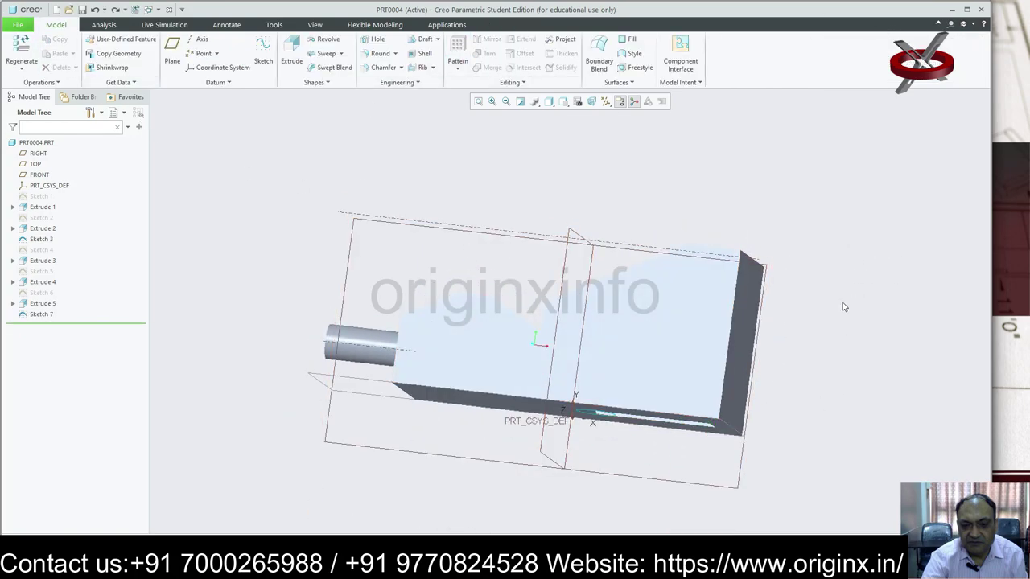
pyautogui.moveTo(841, 306)
pyautogui.mouseDown(button='middle')
pyautogui.moveTo(689, 437)
pyautogui.moveTo(612, 346)
pyautogui.mouseUp(button='middle')
# Step: Extrude Sketch 7 flipped into the part as a cut, making Extrude 6 pockets 80.22 deep
pyautogui.click(287, 54)
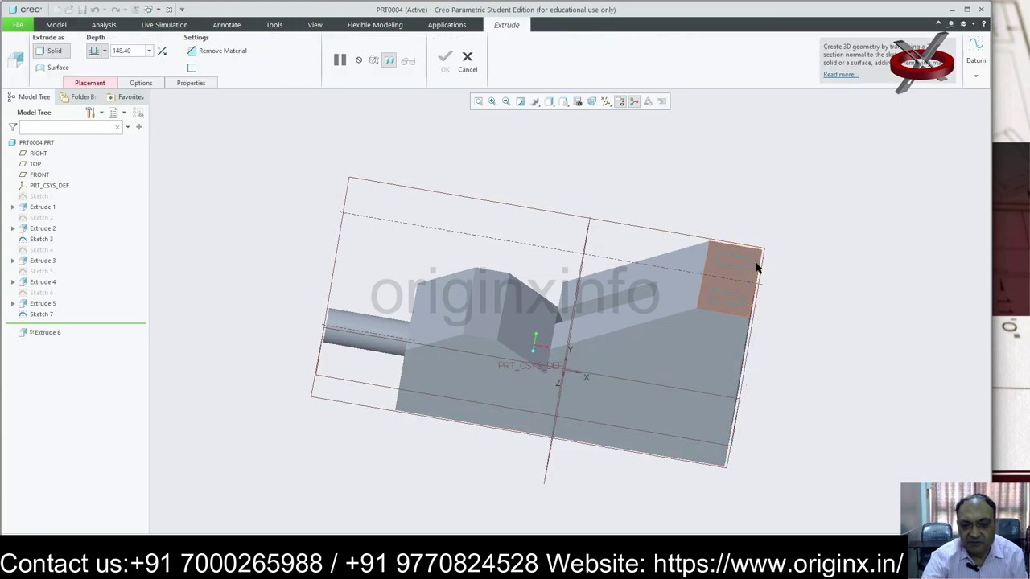
pyautogui.click(736, 259)
pyautogui.click(733, 252)
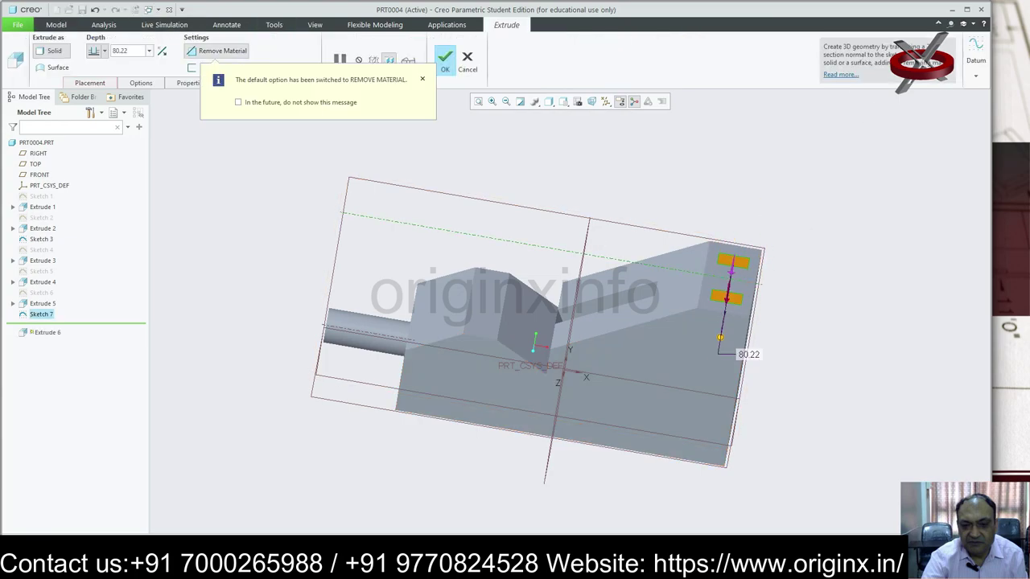
pyautogui.click(444, 61)
pyautogui.click(852, 301)
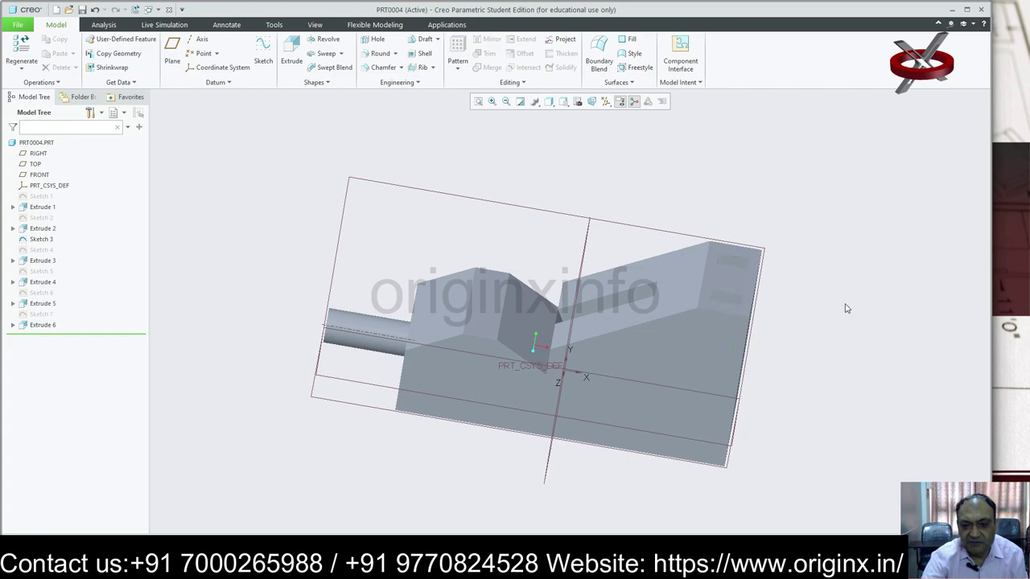
pyautogui.moveTo(844, 306)
pyautogui.mouseDown(button='middle')
pyautogui.moveTo(809, 319)
pyautogui.moveTo(784, 314)
pyautogui.moveTo(687, 199)
pyautogui.moveTo(818, 338)
pyautogui.mouseUp(button='middle')
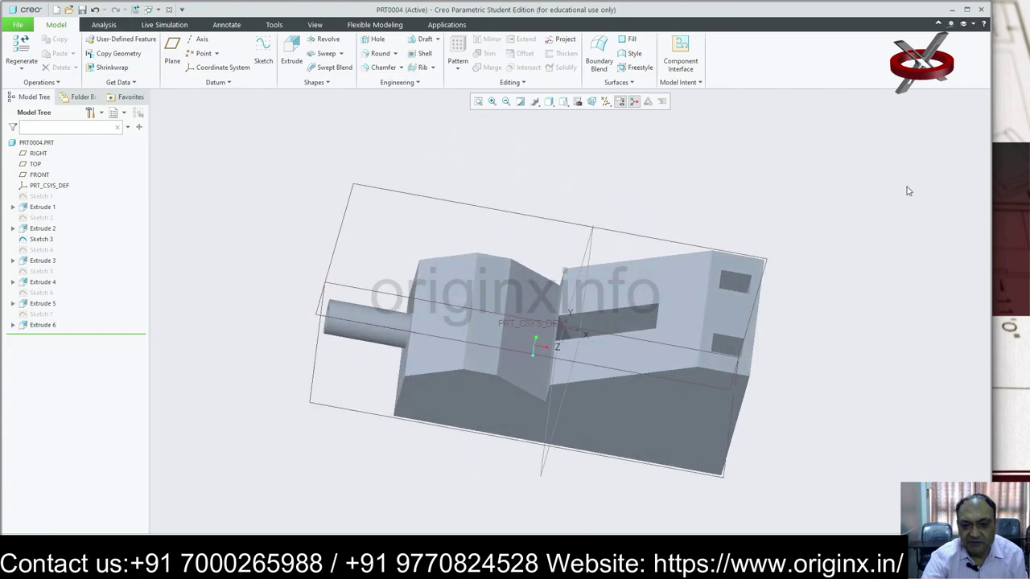
# Step: Redefine Extrude 6's depth from 100 to Through All so both pockets cut through the block
pyautogui.click(43, 325)
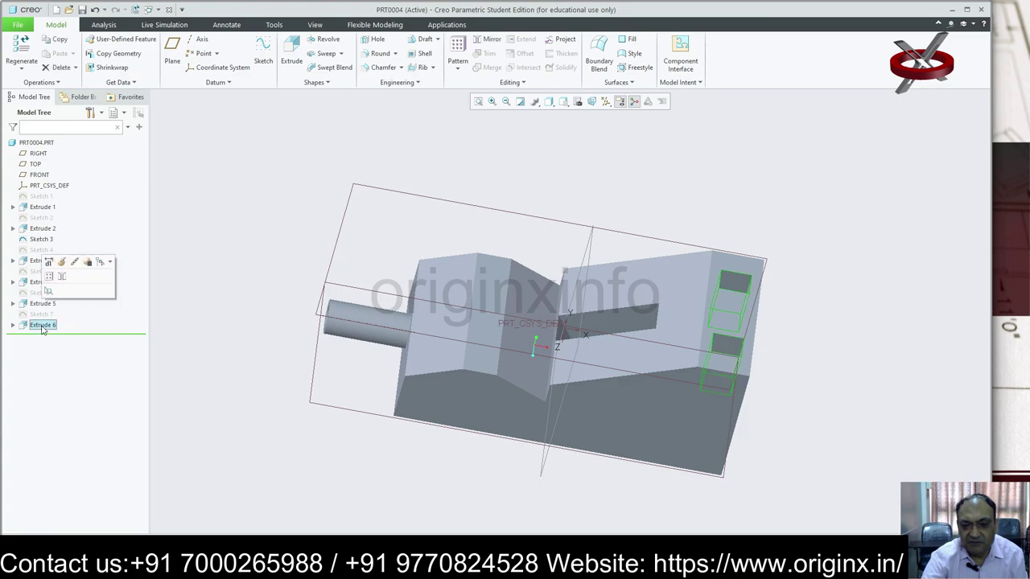
pyautogui.click(62, 266)
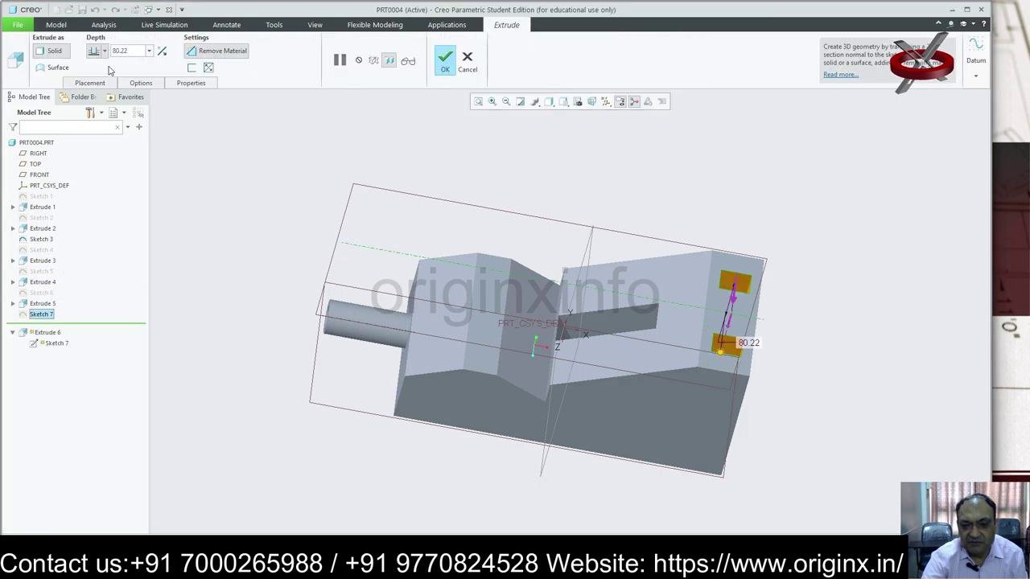
pyautogui.click(150, 51)
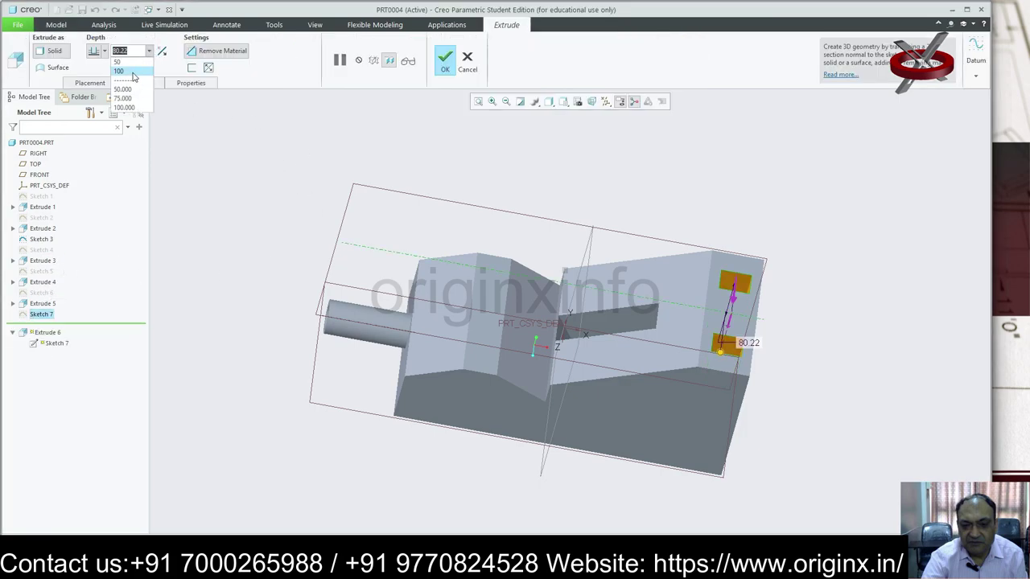
pyautogui.click(119, 71)
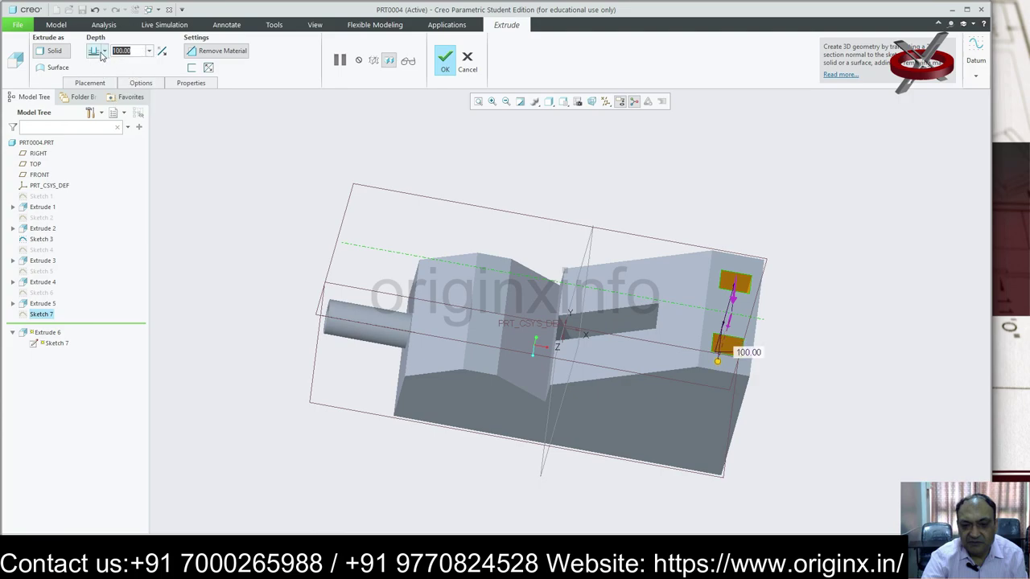
pyautogui.click(105, 53)
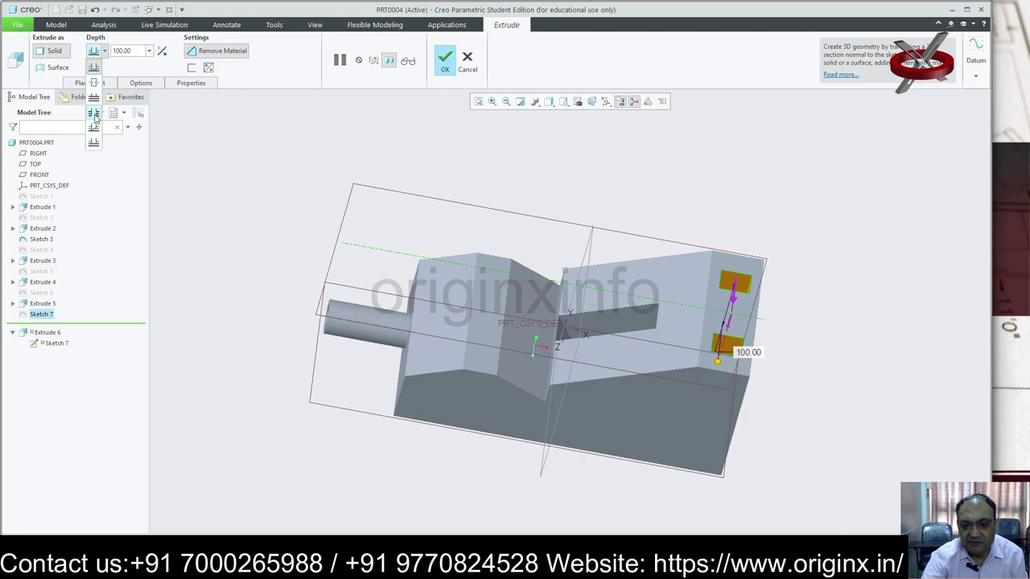
pyautogui.click(94, 117)
pyautogui.moveTo(895, 318)
pyautogui.mouseDown(button='middle')
pyautogui.moveTo(879, 218)
pyautogui.moveTo(886, 191)
pyautogui.moveTo(887, 301)
pyautogui.moveTo(807, 253)
pyautogui.mouseUp(button='middle')
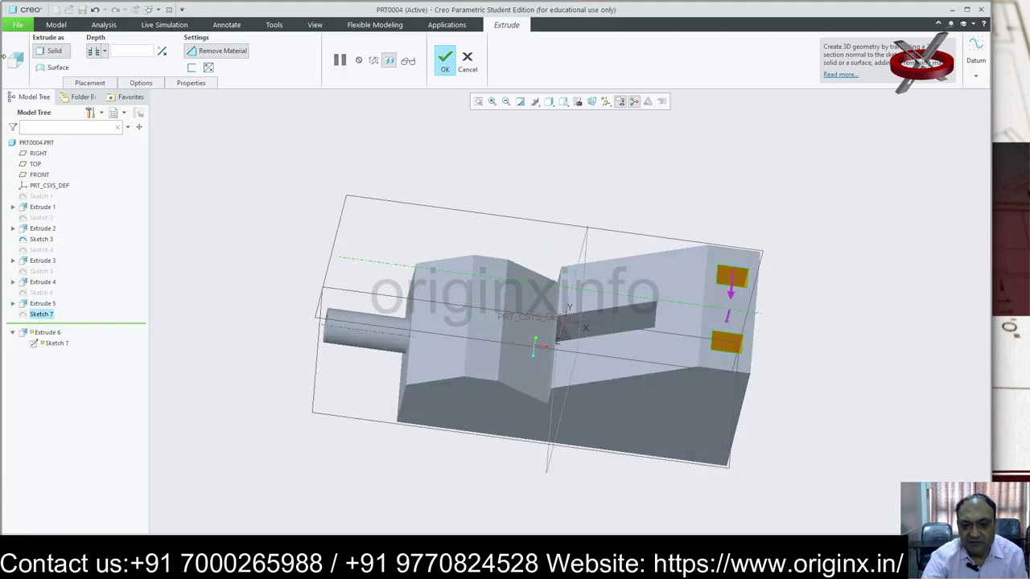
pyautogui.click(445, 63)
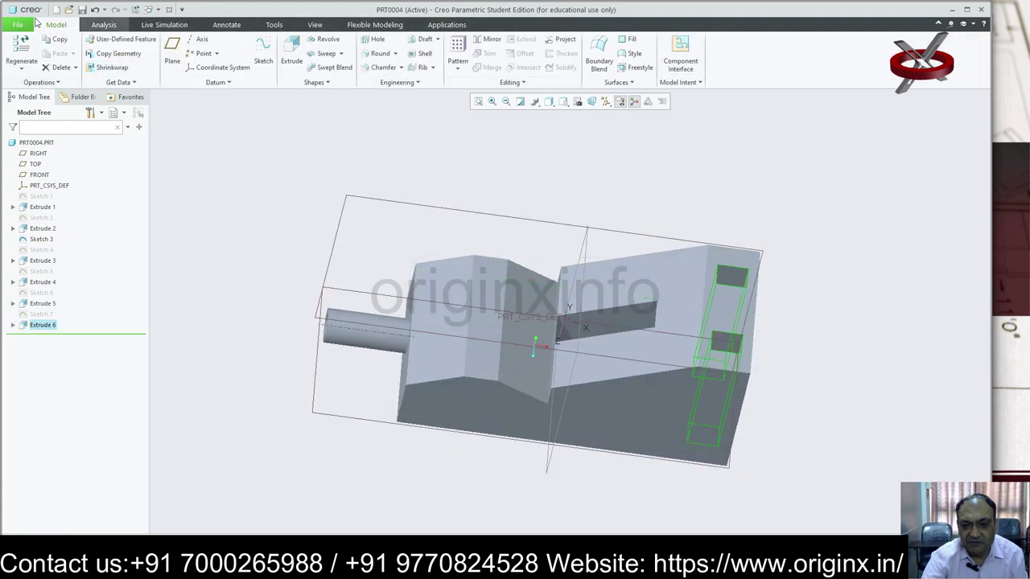
pyautogui.click(17, 25)
# Step: Save a copy of the part named '1' and inspect the through pockets on the end face
pyautogui.click(104, 58)
pyautogui.write('1')
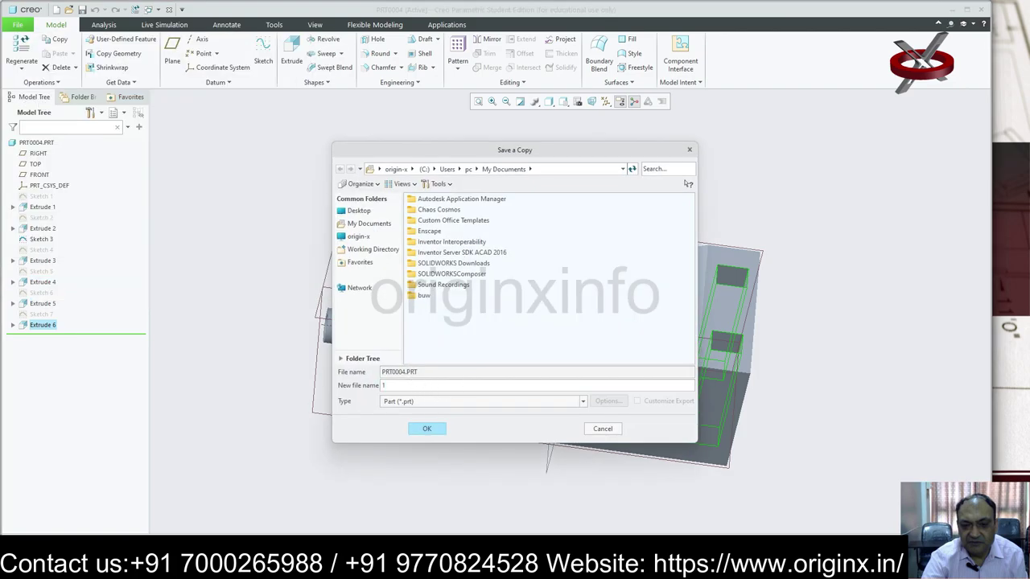
pyautogui.press('Return')
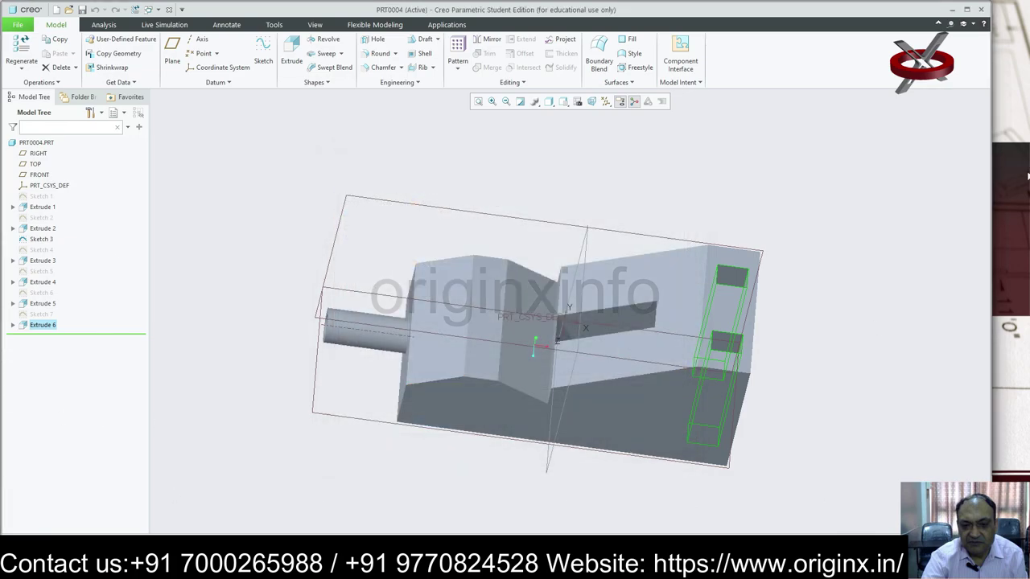
pyautogui.moveTo(865, 235); pyautogui.dragTo(872, 234, button='middle')
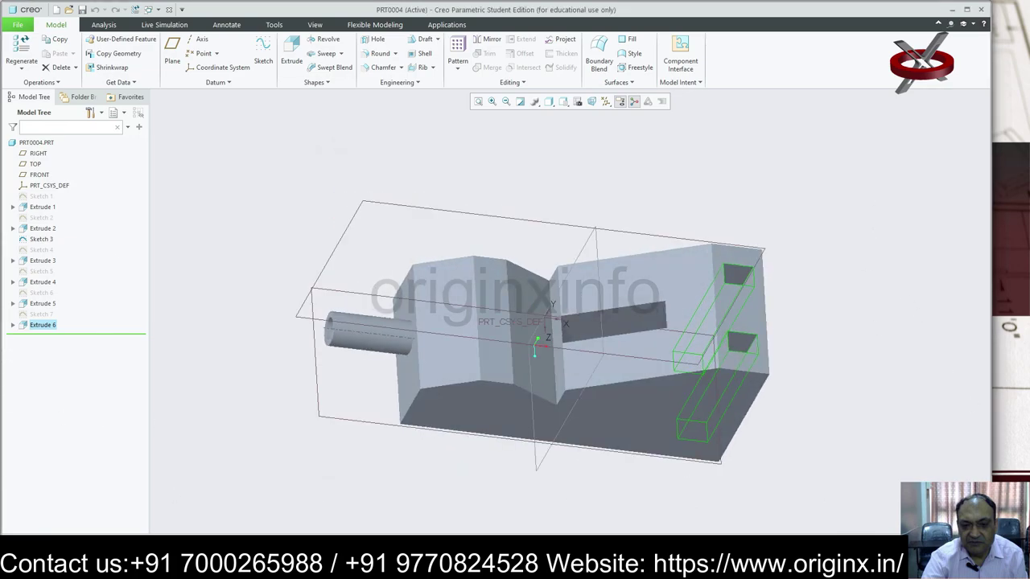
pyautogui.scroll(-2, 815, 333)
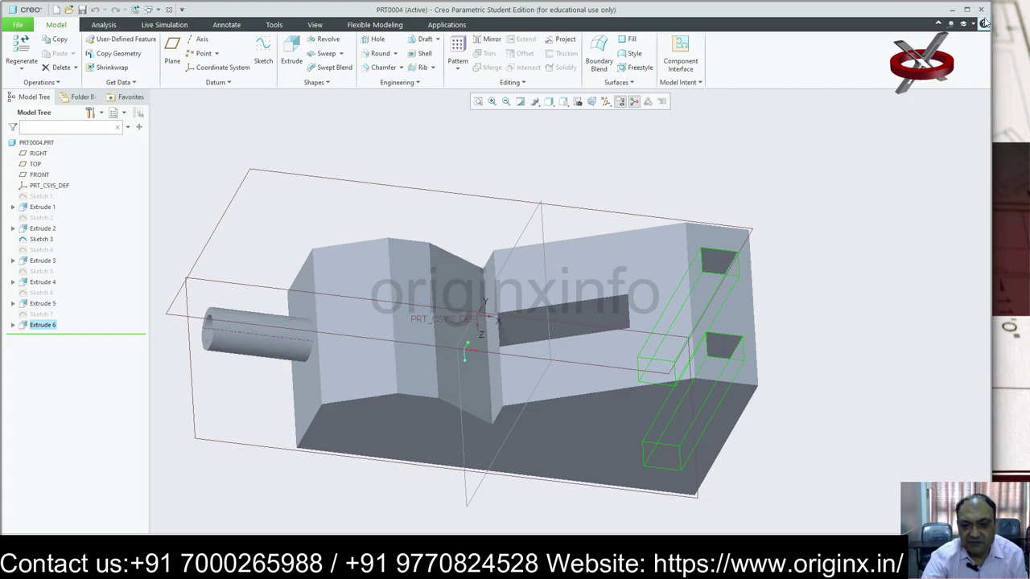
pyautogui.moveTo(596, 400)
pyautogui.mouseDown(button='middle')
pyautogui.moveTo(586, 392)
pyautogui.moveTo(596, 370)
pyautogui.moveTo(587, 391)
pyautogui.mouseUp(button='middle')
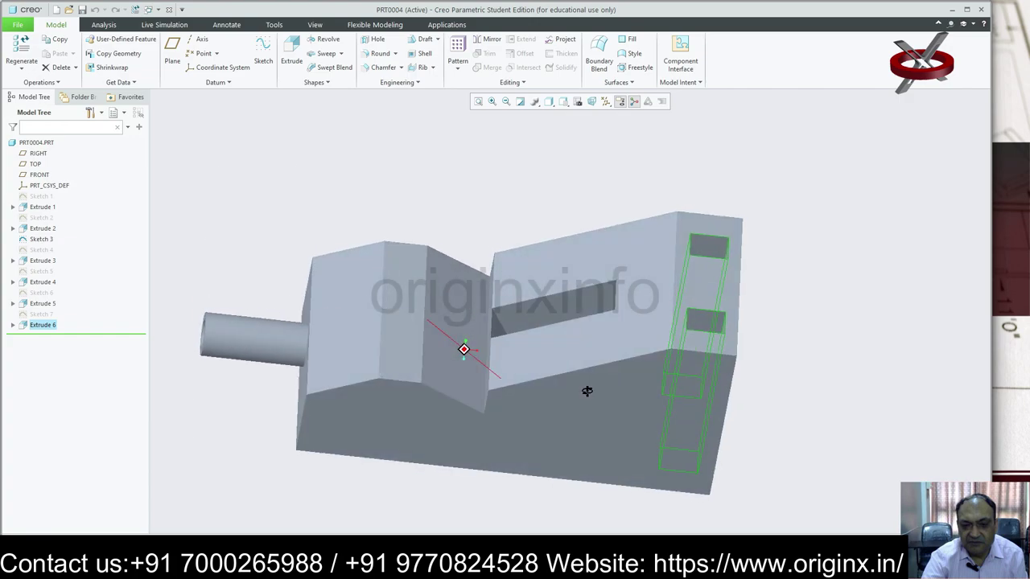
# Step: Close the PRT0004, PRT0003, PRT0005, PRT0002 and PRT0001 windows and confirm exiting Creo Parametric
pyautogui.click(981, 10)
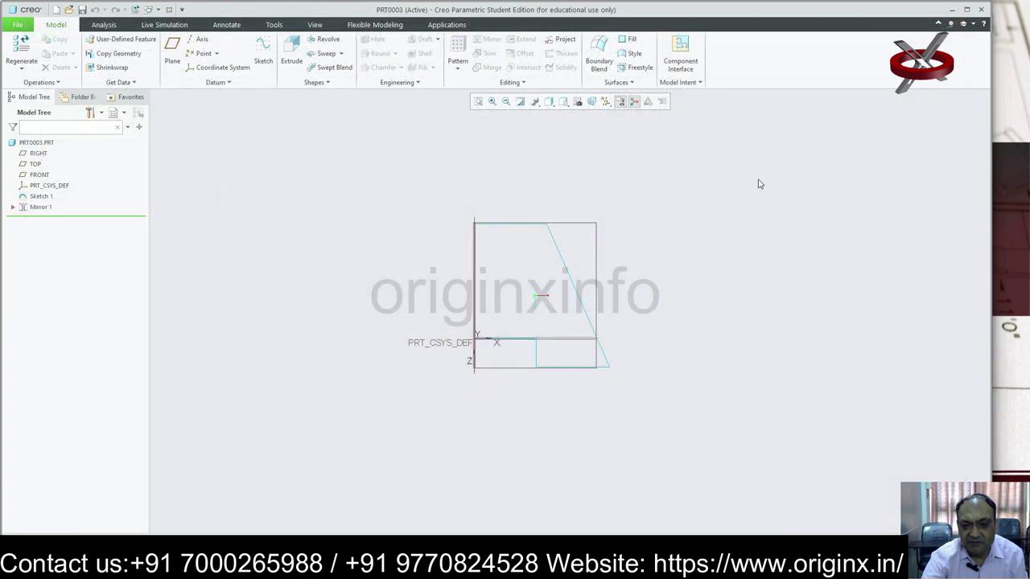
pyautogui.click(982, 9)
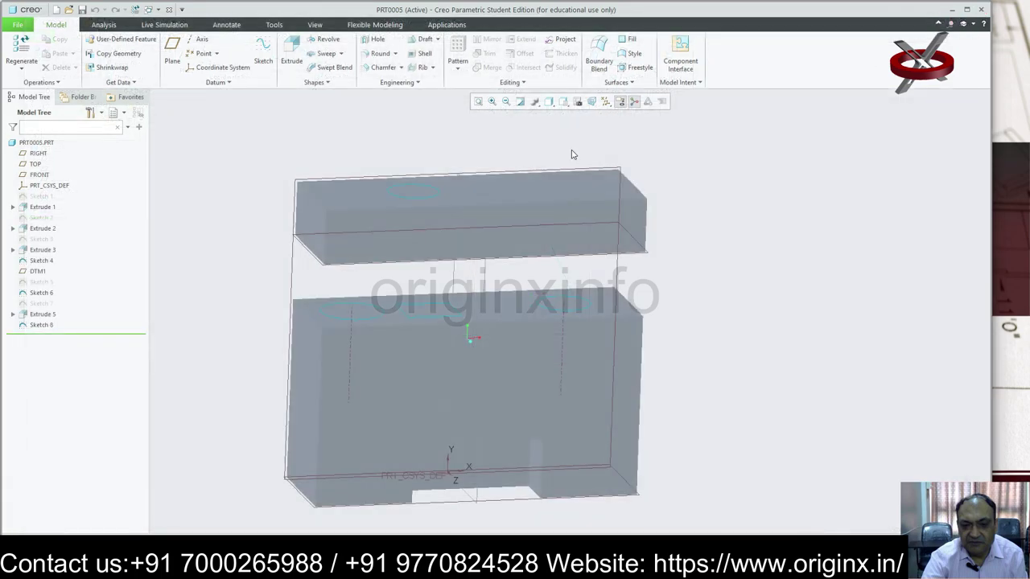
pyautogui.click(982, 9)
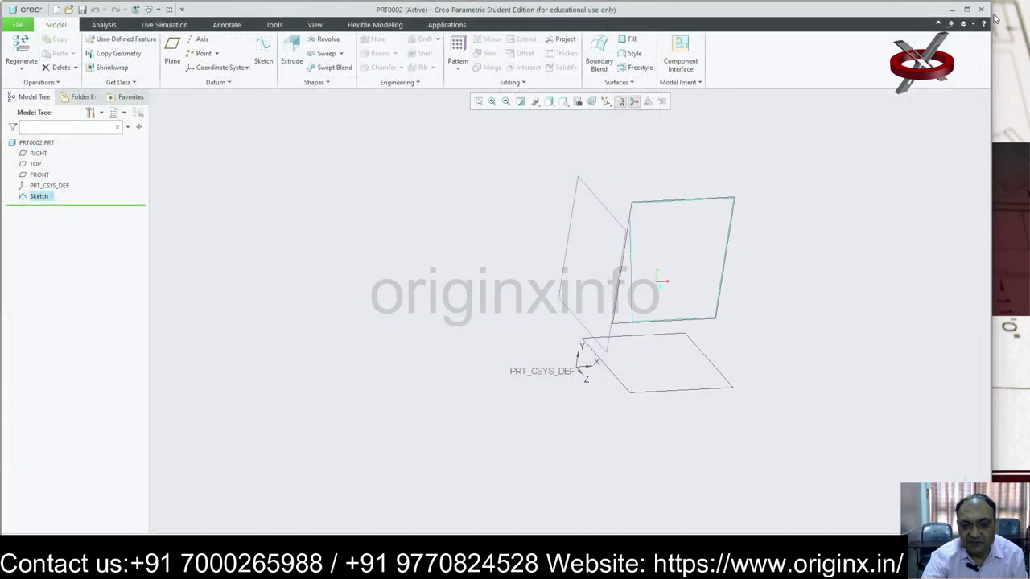
pyautogui.click(982, 9)
pyautogui.click(981, 10)
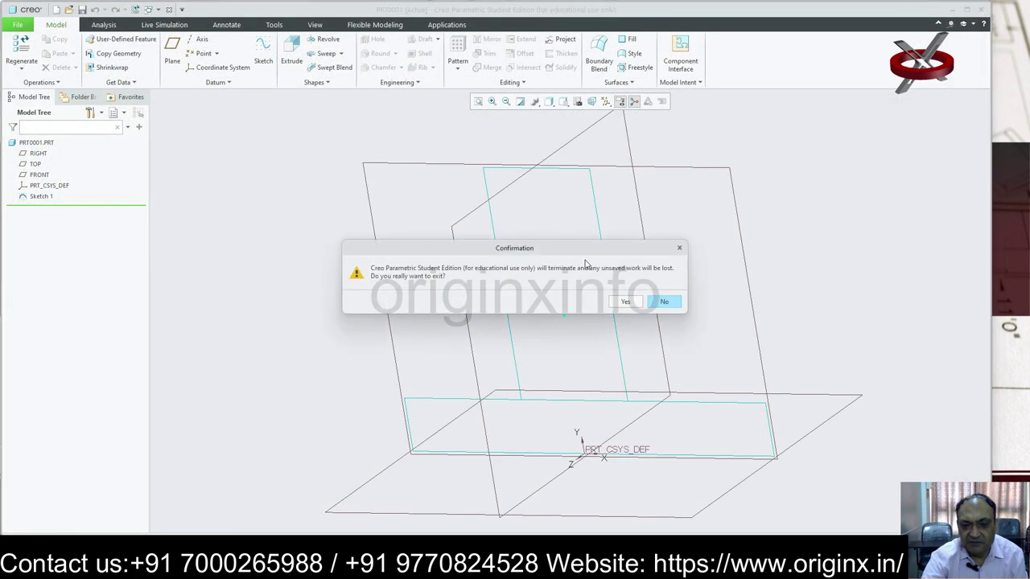
pyautogui.click(627, 305)
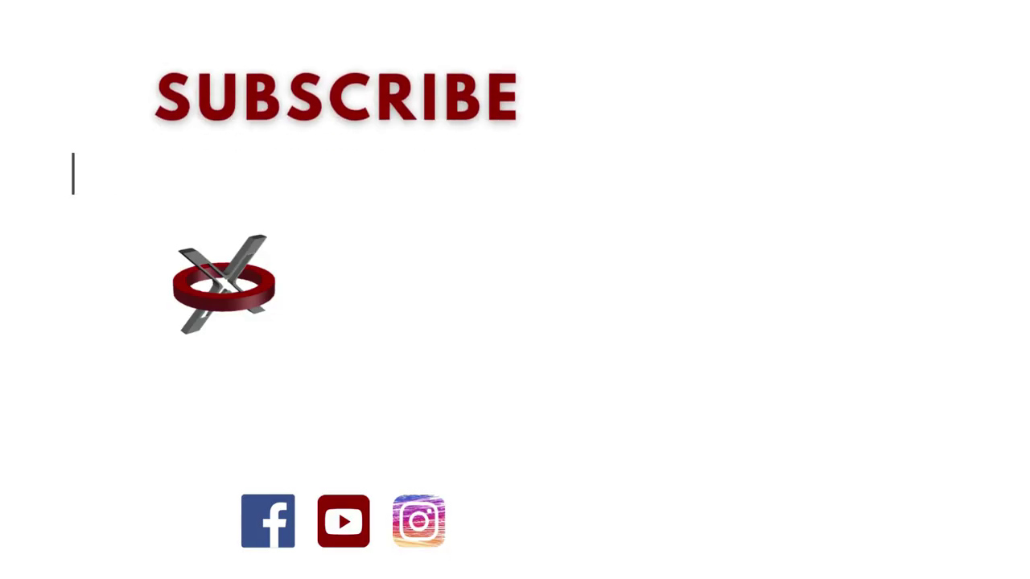